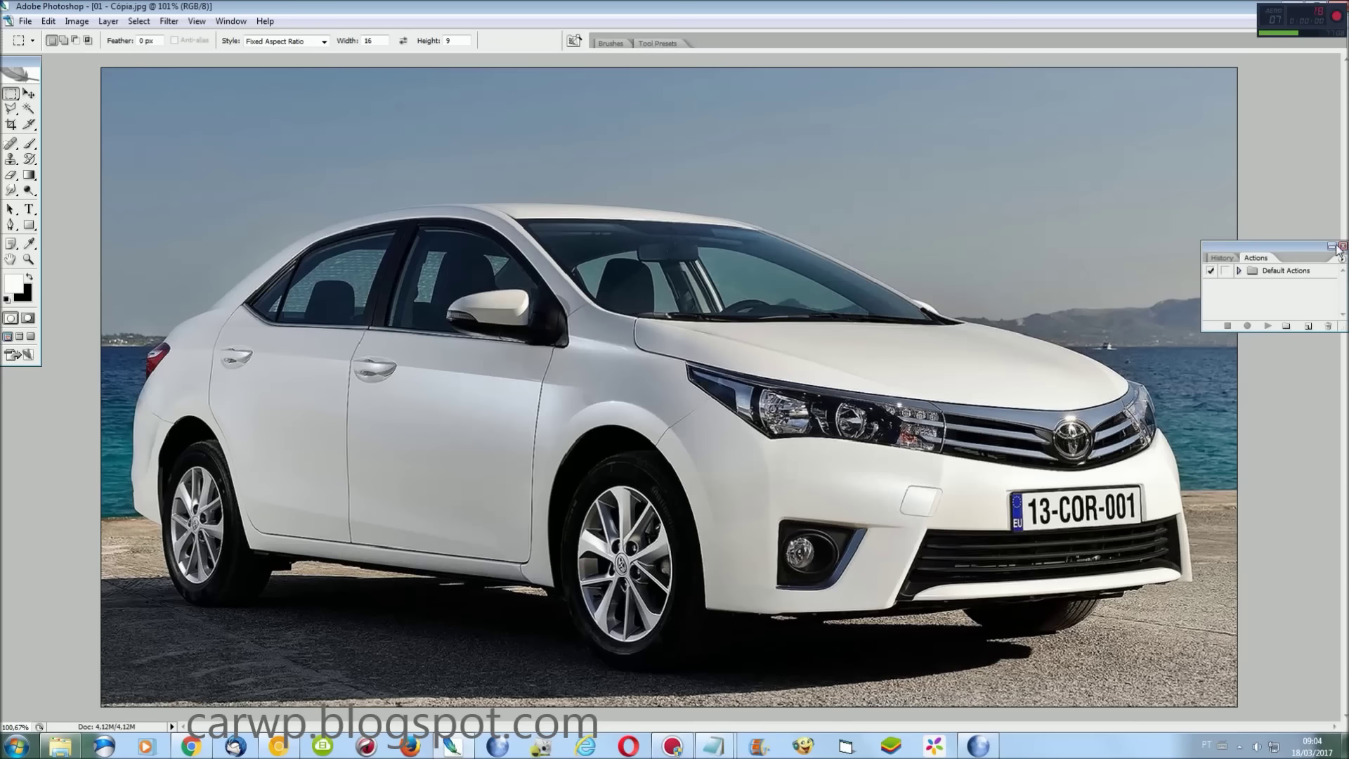
Draw an elliptical selection around the Corolla's front wheel
drag(10, 93, 41, 109)
click(42, 107)
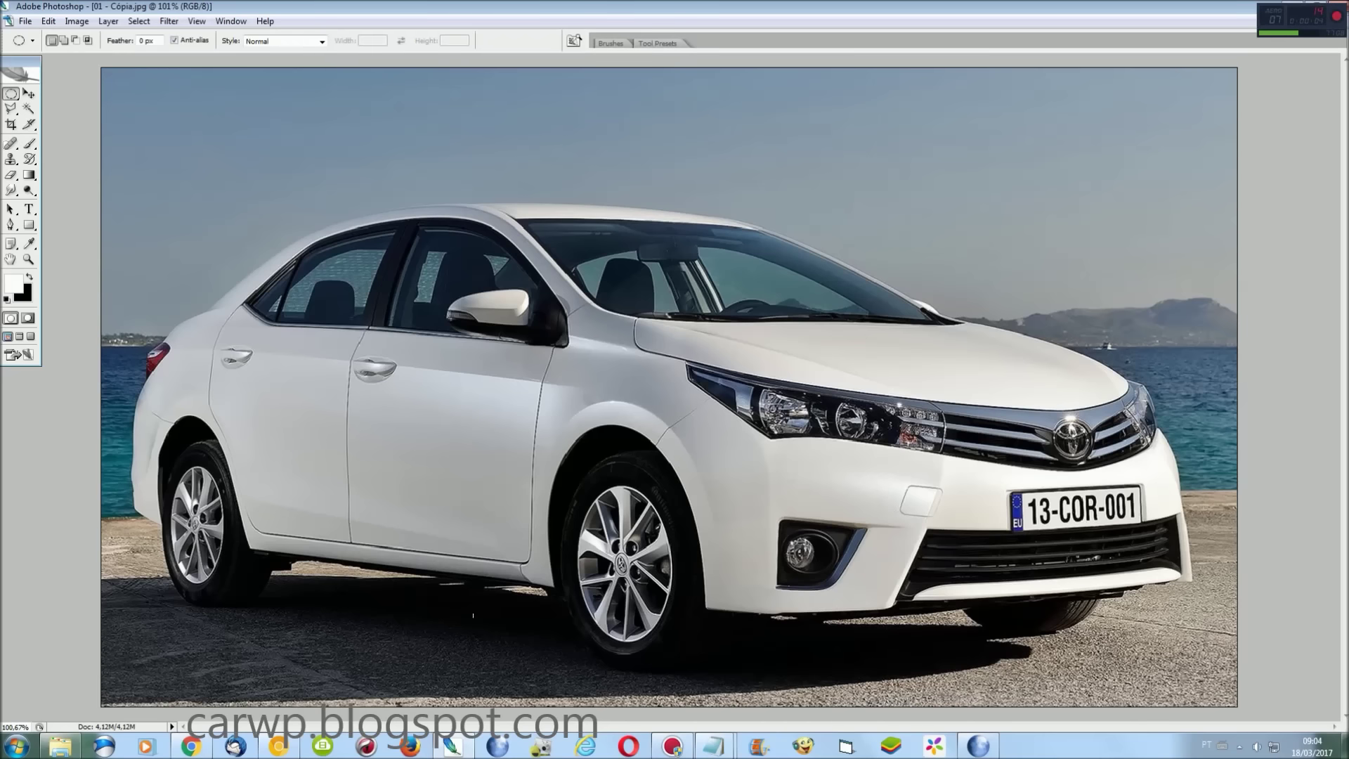
drag(715, 395, 720, 393)
key(ctrl+plus)
scroll(633, 421, down, 3)
Warp the elliptical selection's left edge to follow the front wheel arch and apply it
right_click(576, 440)
click(637, 603)
right_click(647, 353)
click(682, 453)
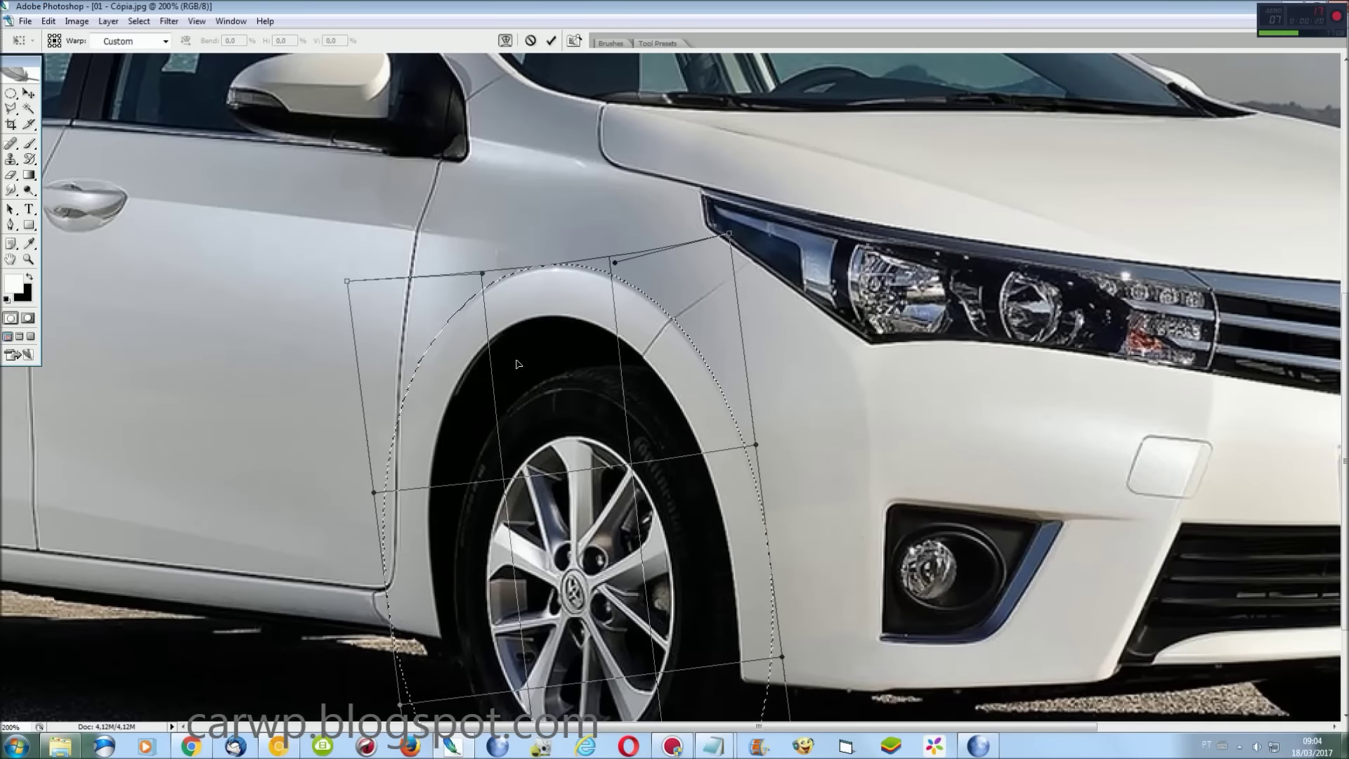
drag(418, 506, 438, 515)
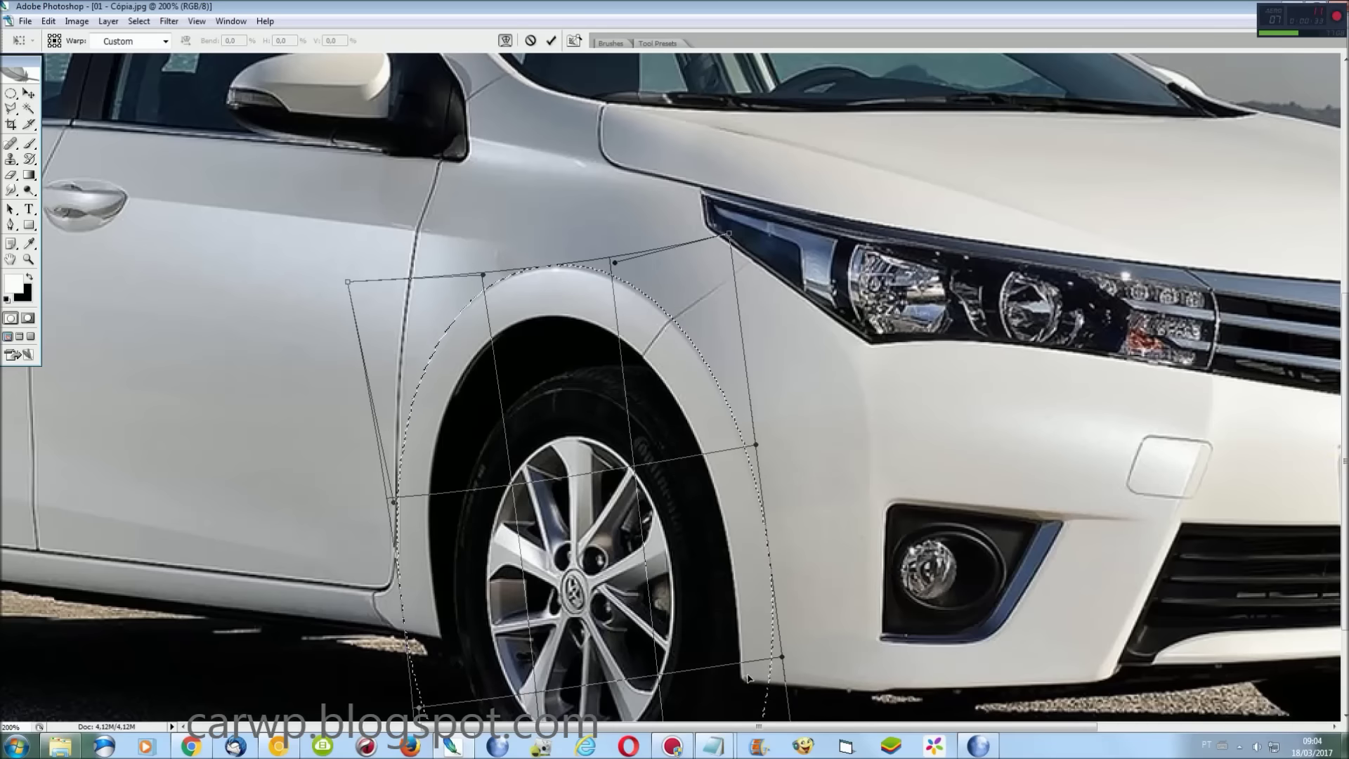
key(Return)
key(ctrl+plus)
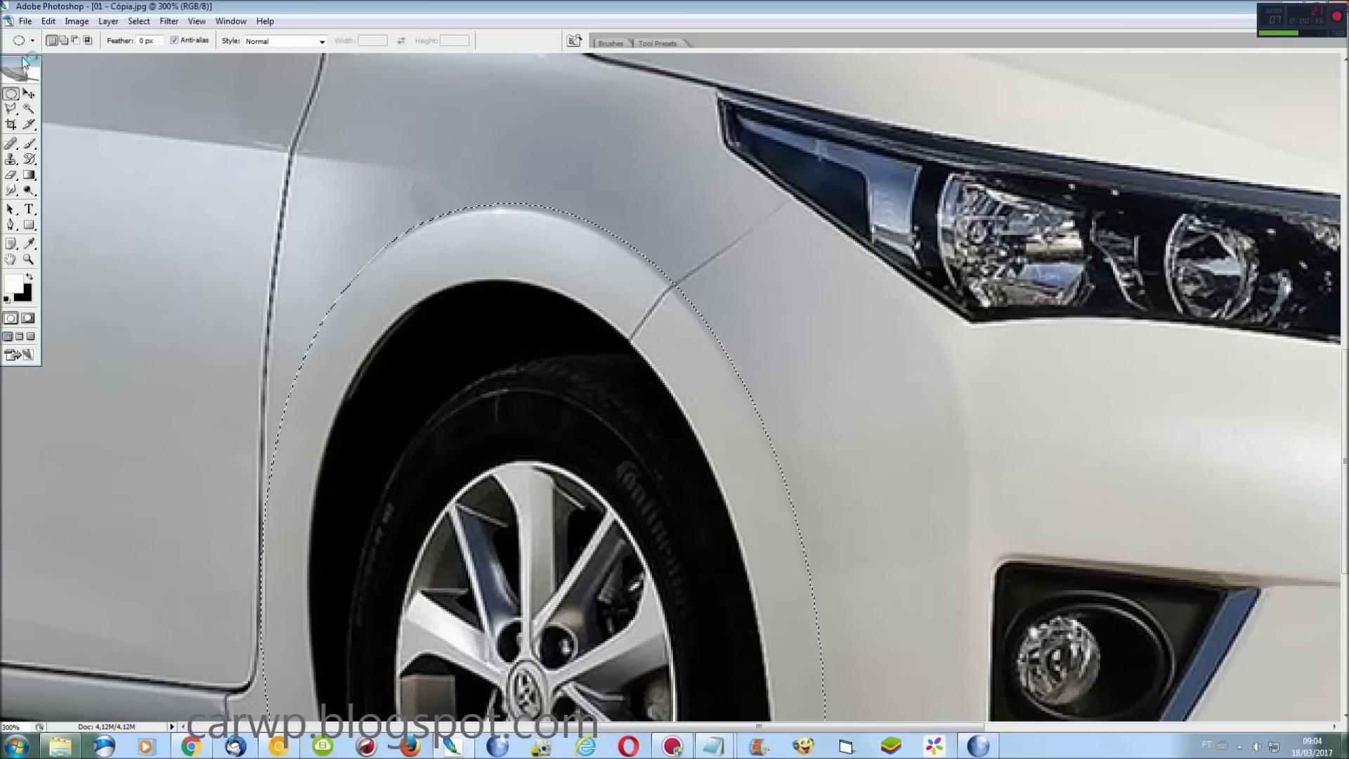
Start a Polygonal Lasso outline from the door edge along the sill to the rear wheel arch
double_click(23, 62)
scroll(675, 387, down, 3)
drag(819, 728, 613, 728)
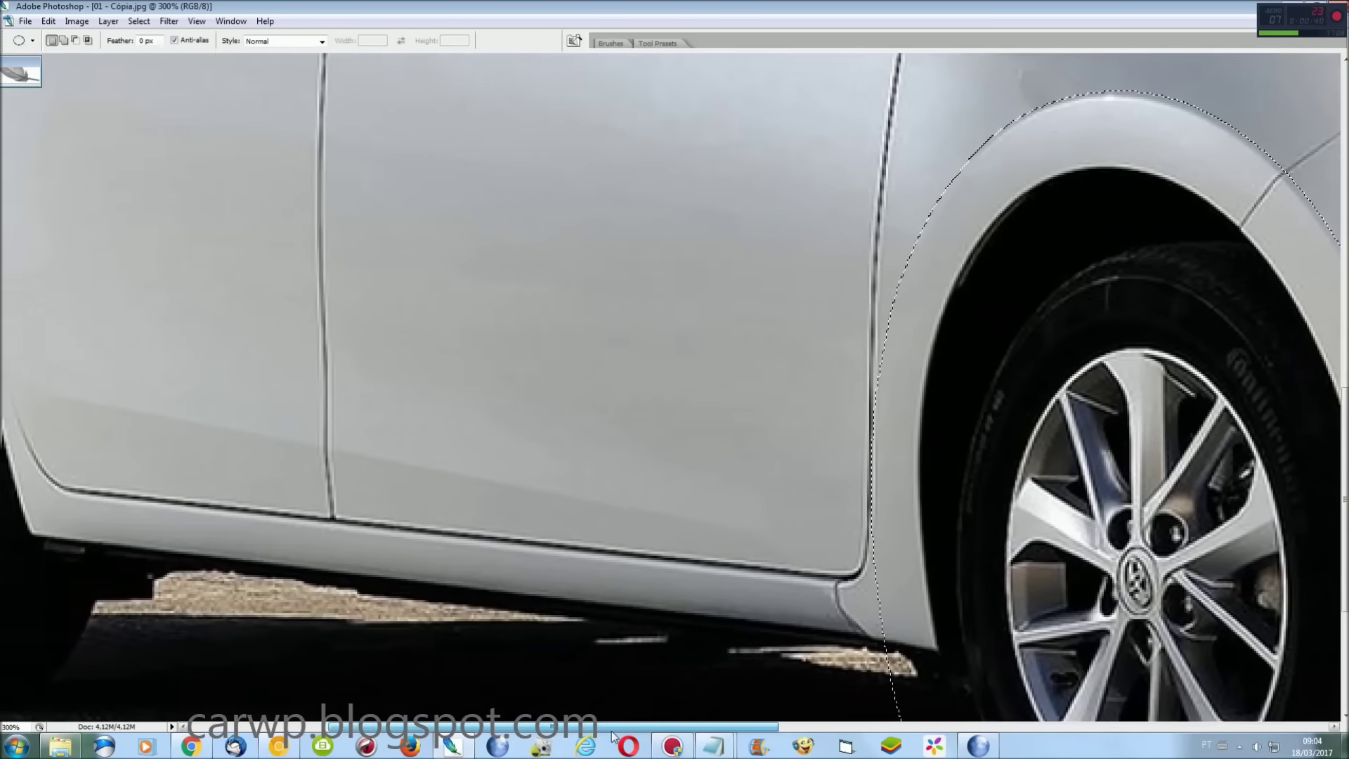
key(l)
click(897, 464)
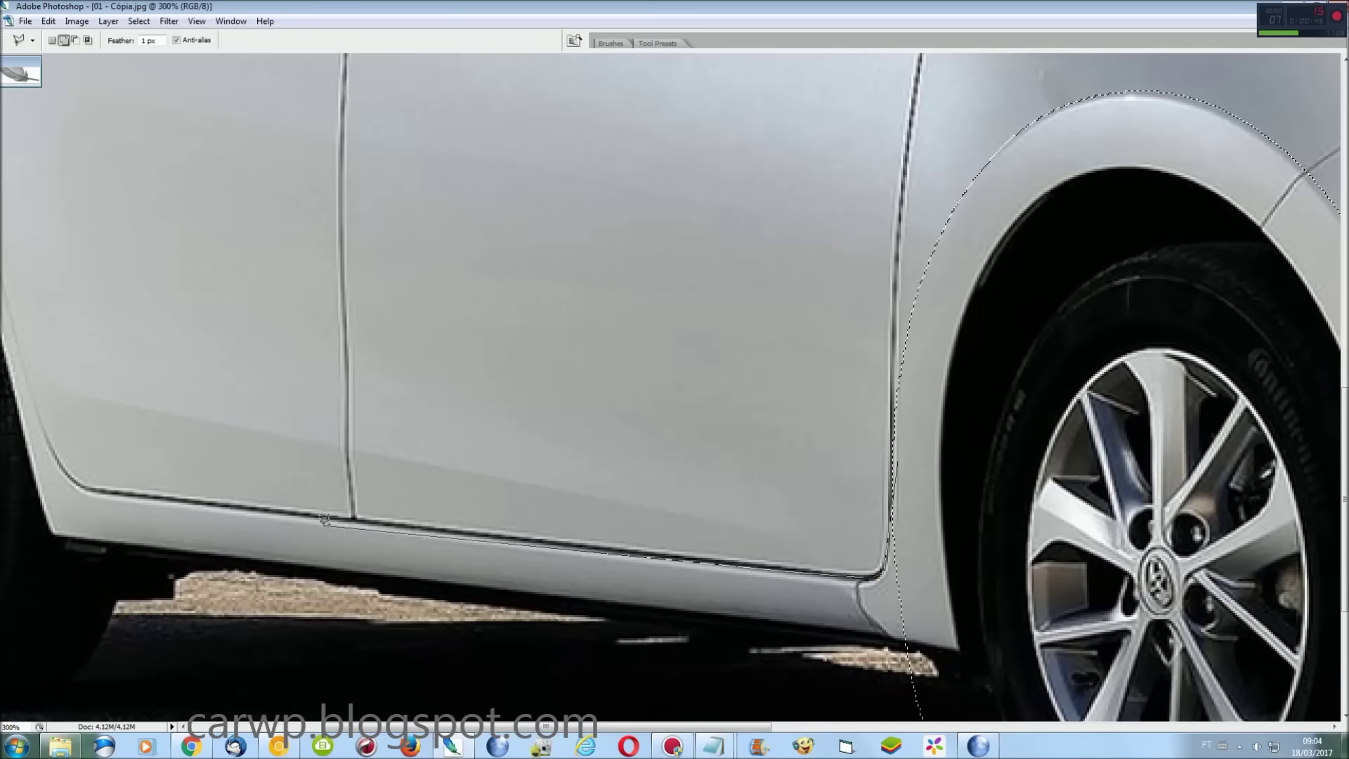
scroll(340, 517, left, 5)
click(431, 487)
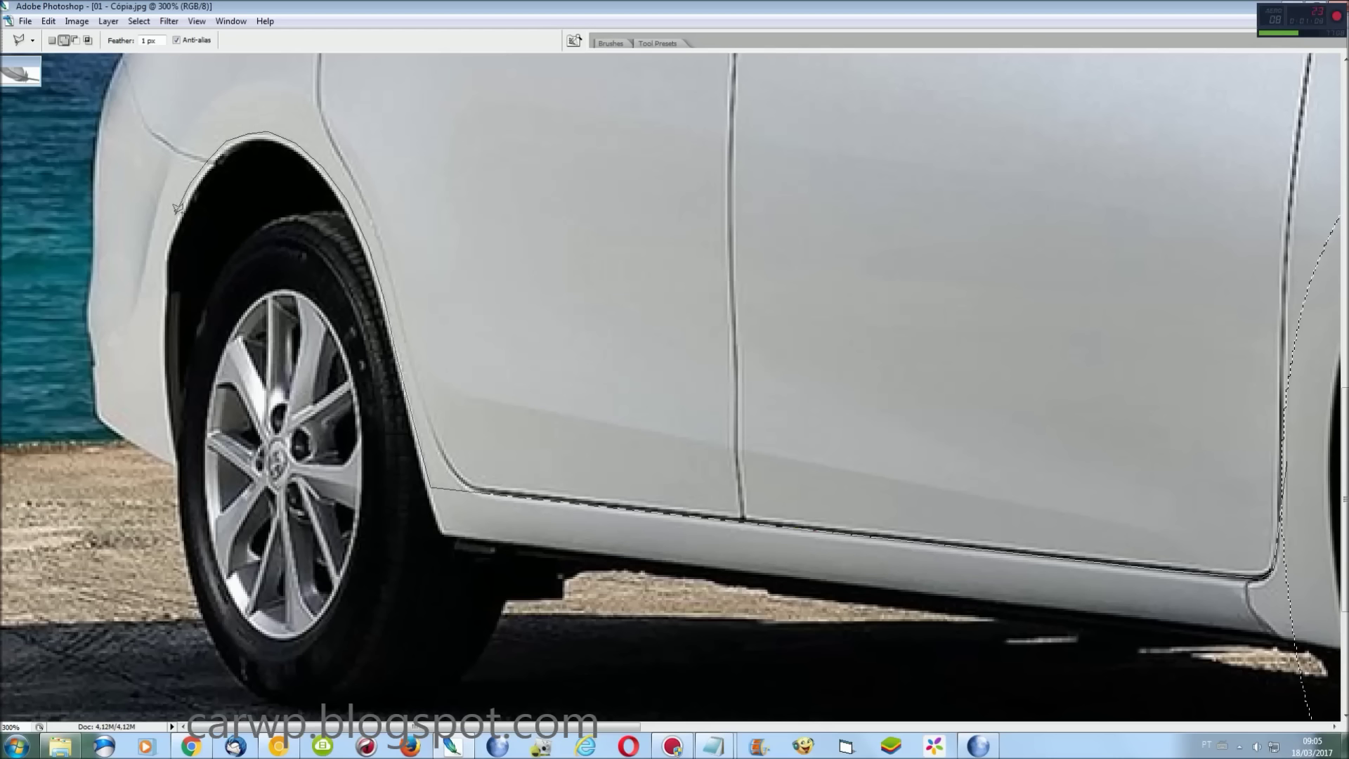
click(161, 294)
click(171, 455)
click(96, 415)
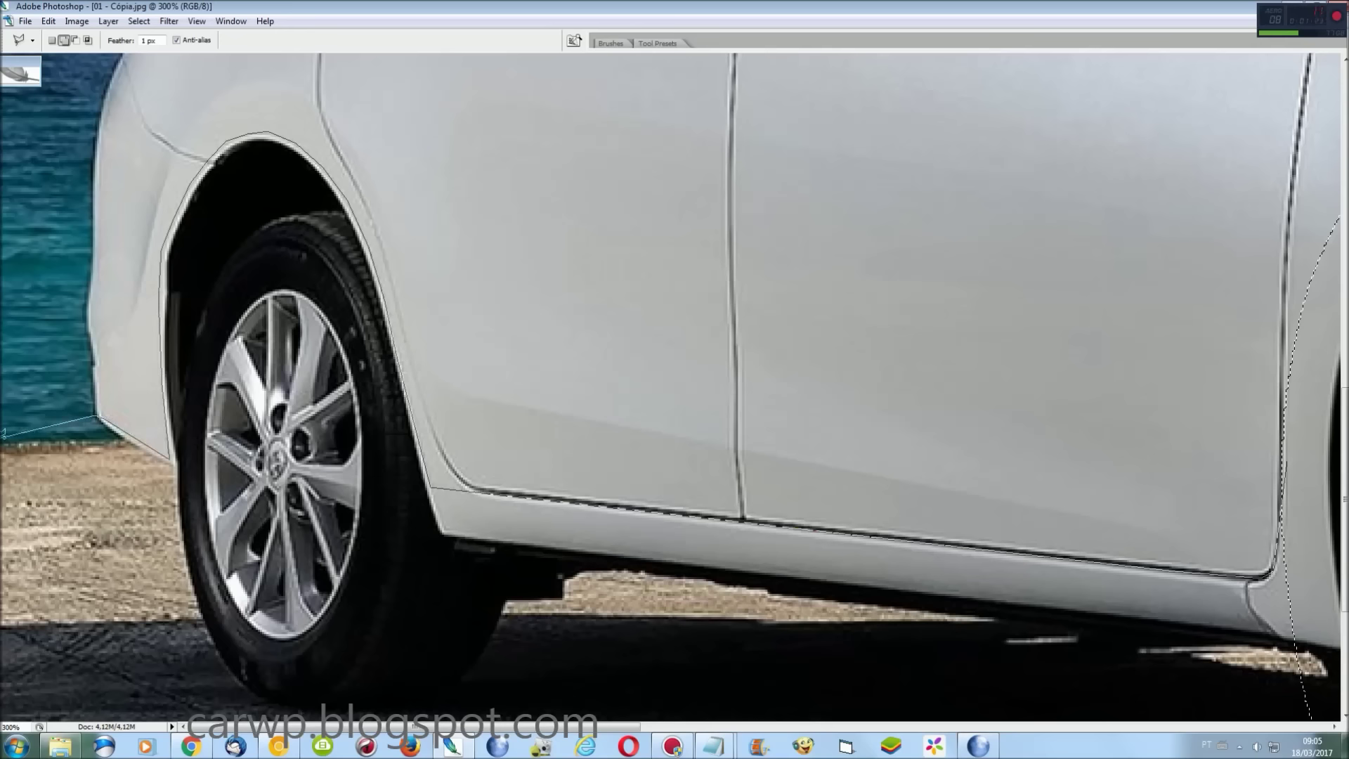
Trace the car's lower edge from the rear forward and close the outline
key(ctrl+minus)
key(ctrl+minus)
click(76, 692)
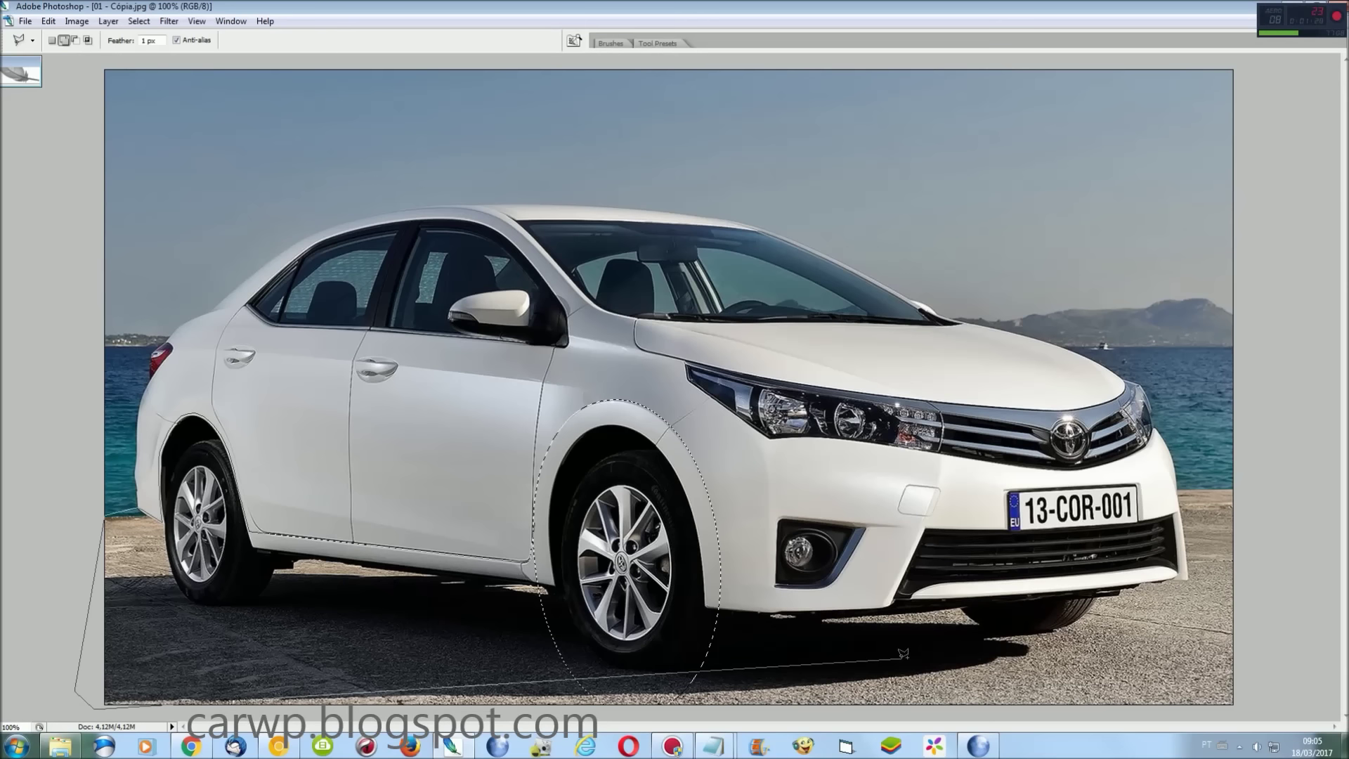
click(1282, 693)
click(998, 658)
click(720, 604)
double_click(596, 591)
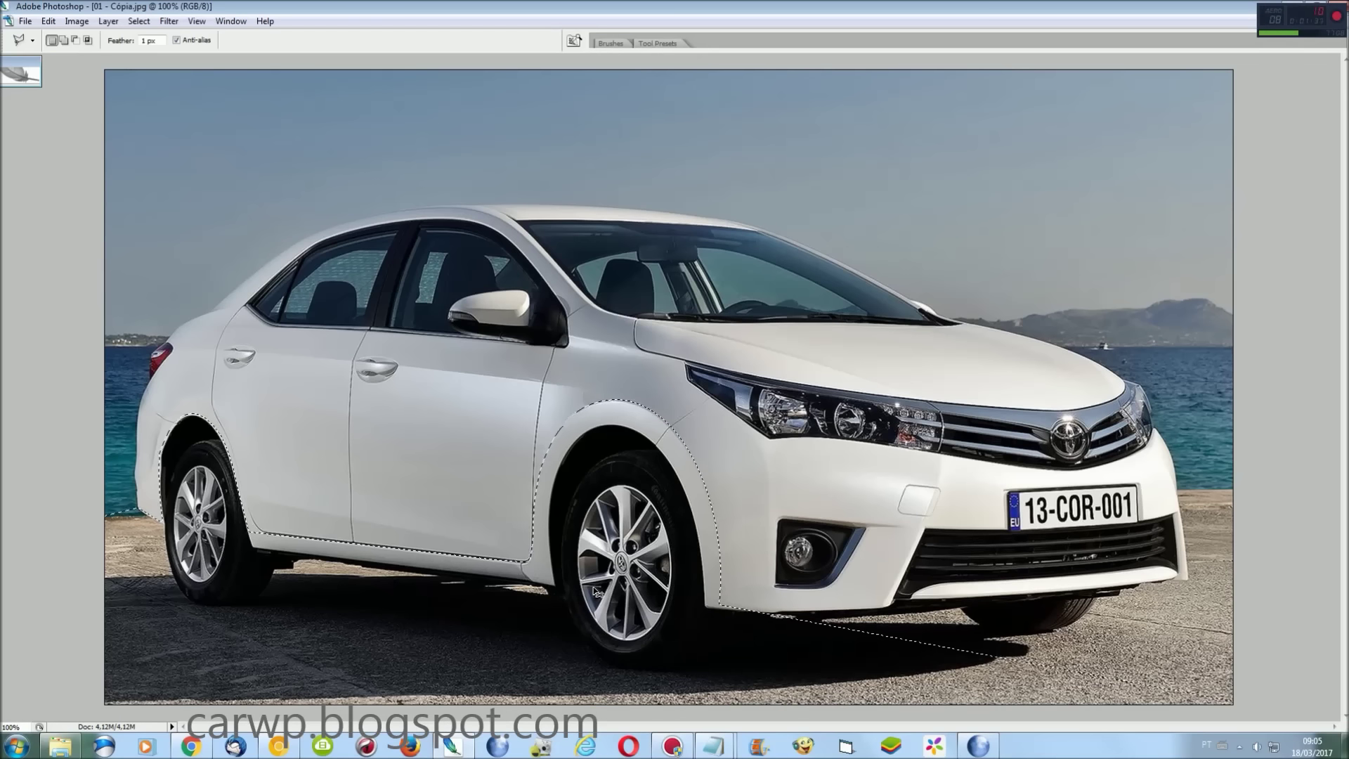
Add the front bumper edge and bumper bottom outlines to the selection
key(ctrl+plus)
key(ctrl+plus)
scroll(817, 328, down, 6)
scroll(817, 328, down, 4)
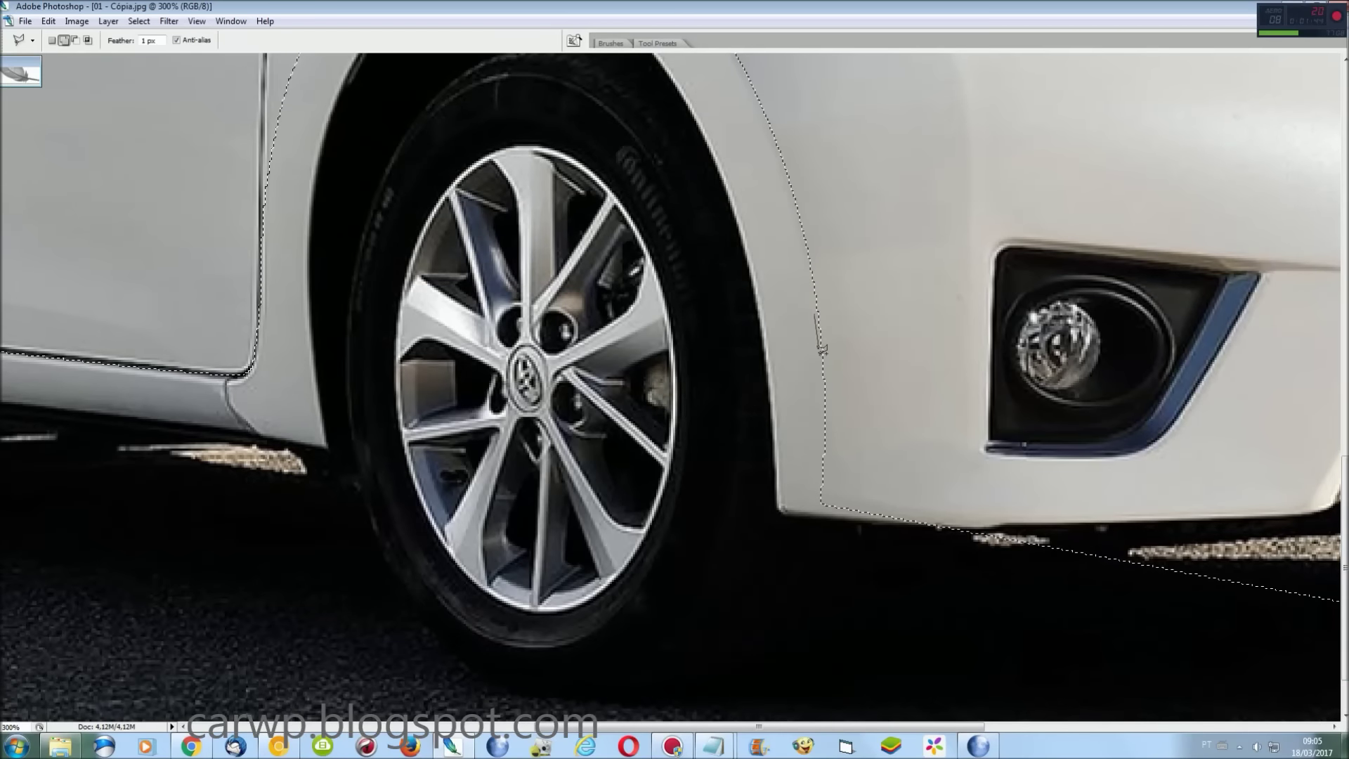
click(841, 539)
double_click(809, 547)
click(804, 511)
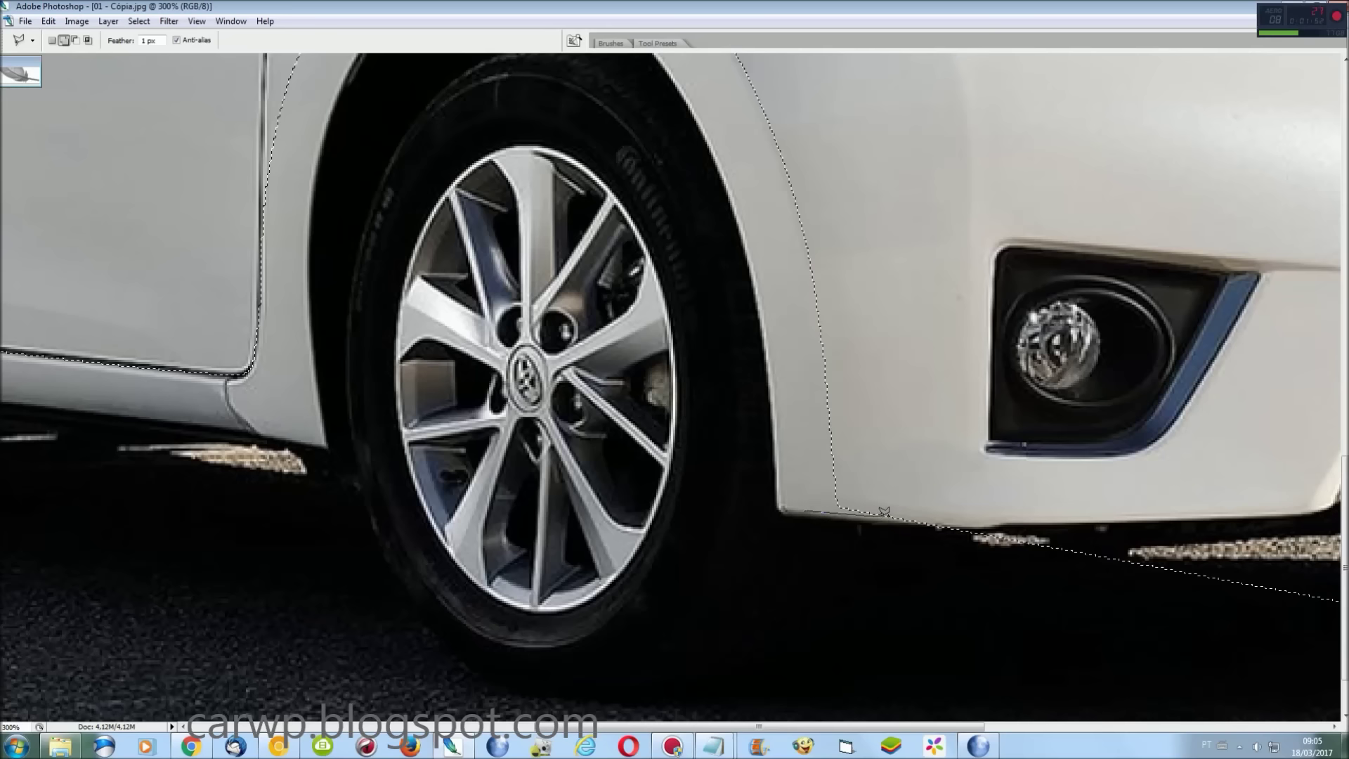
click(1005, 521)
double_click(1009, 537)
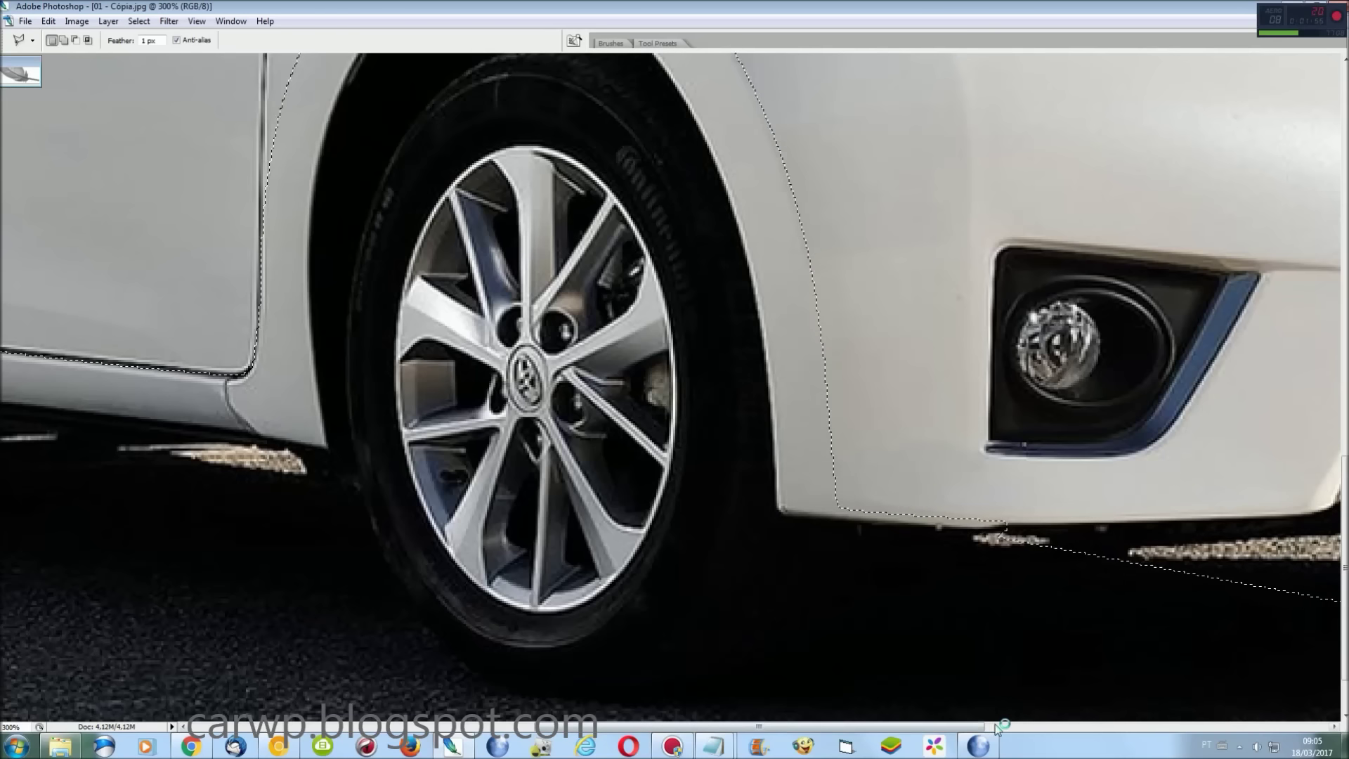
key(ctrl+0)
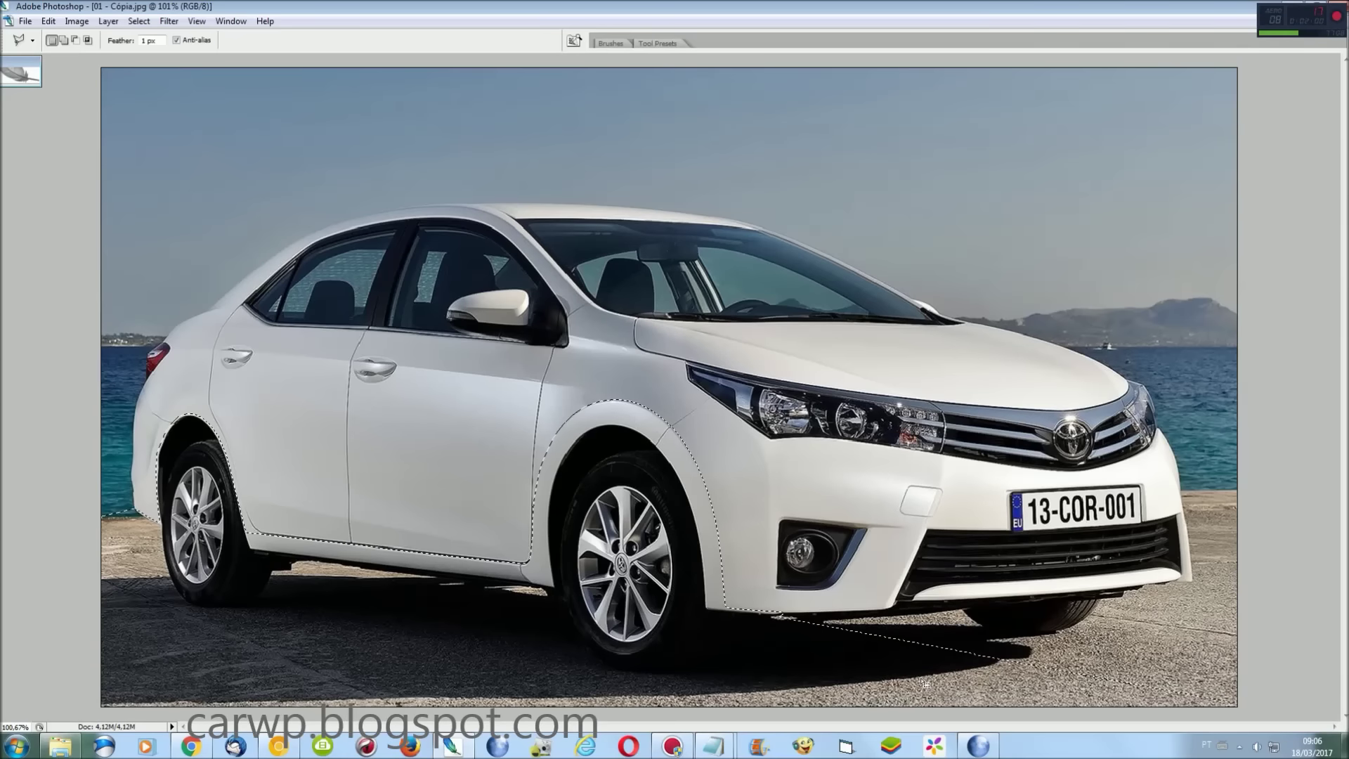
Save the current selection as a channel named 'Down'
click(139, 21)
click(162, 253)
text(Down)
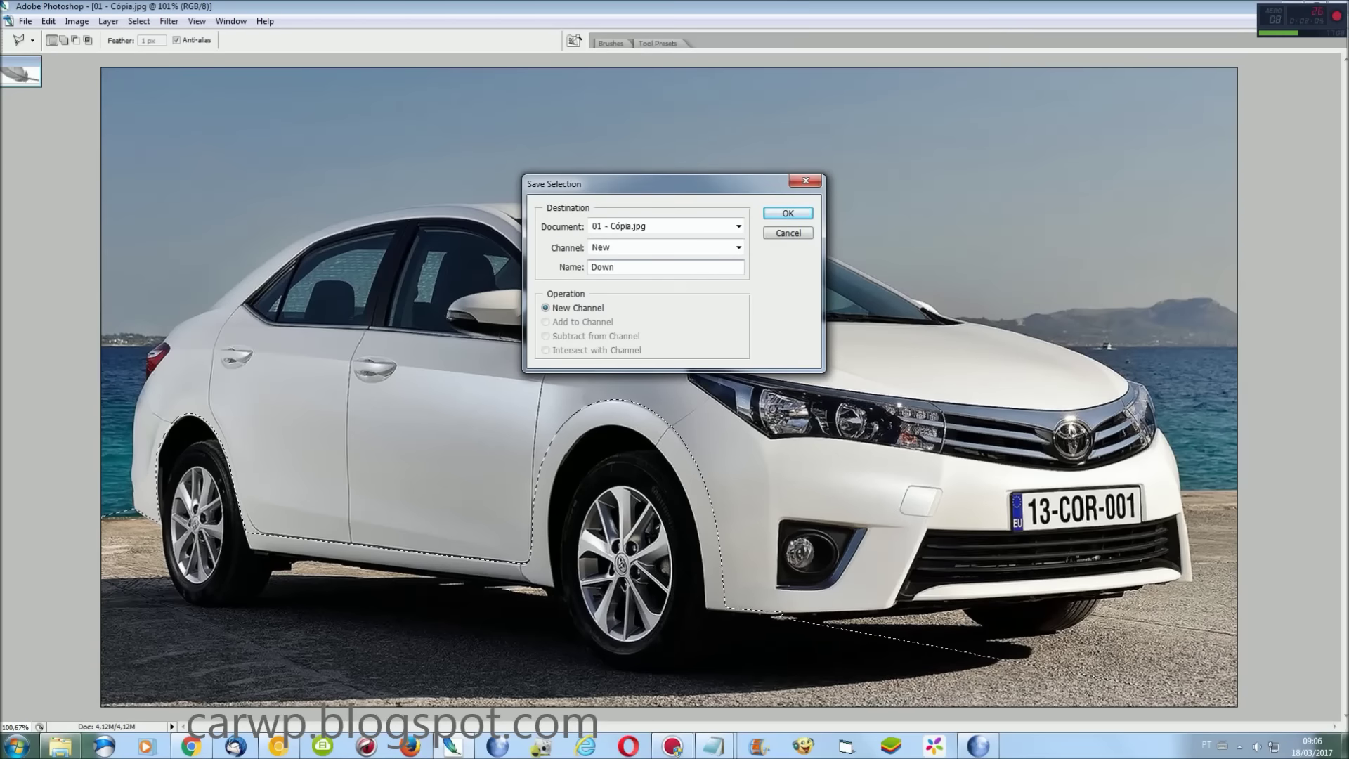
key(Return)
Save the Corolla as a Photoshop PSD and make the Background layer active
key(ctrl+shift+s)
key(Return)
key(Return)
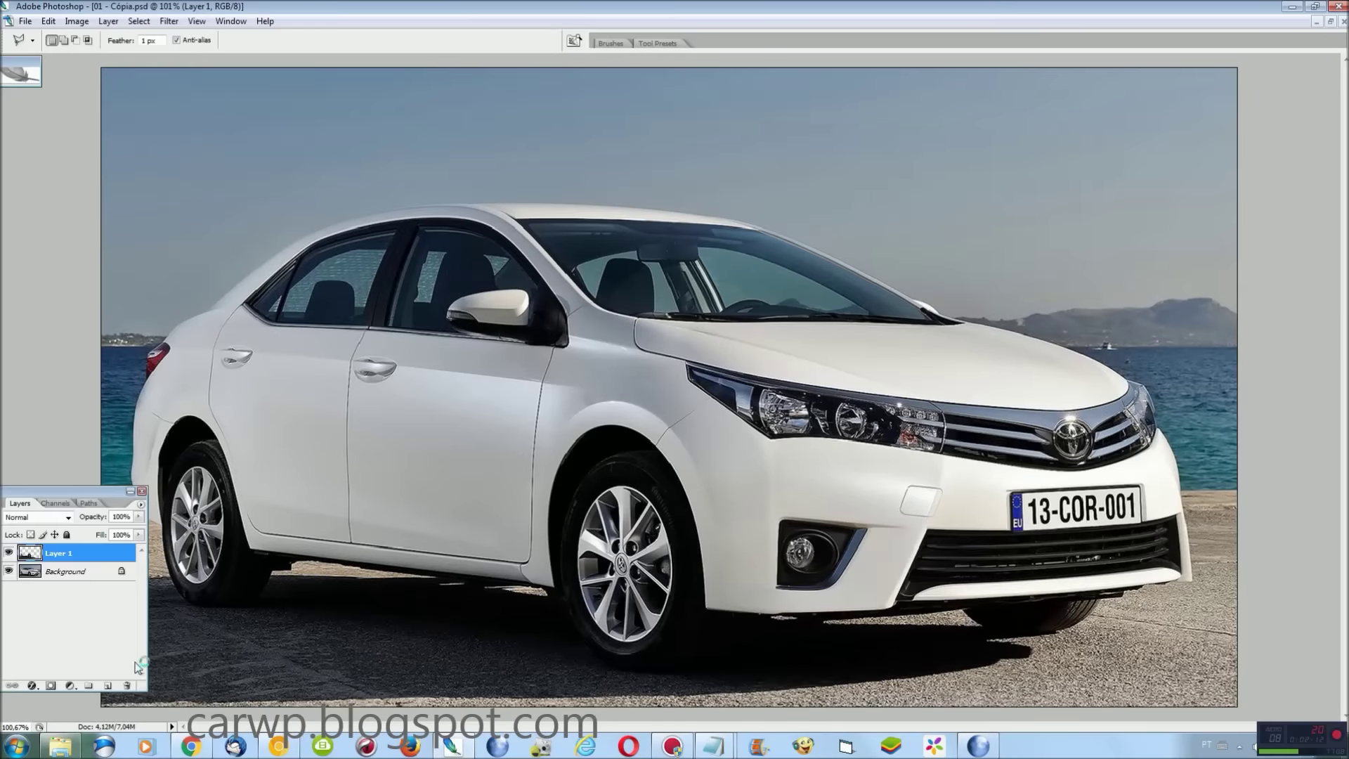
key(F7)
key(F7)
click(74, 572)
key(F7)
Switch to the grey Camry image 02 - Cópia.jpg and zoom in on its front fender
click(231, 21)
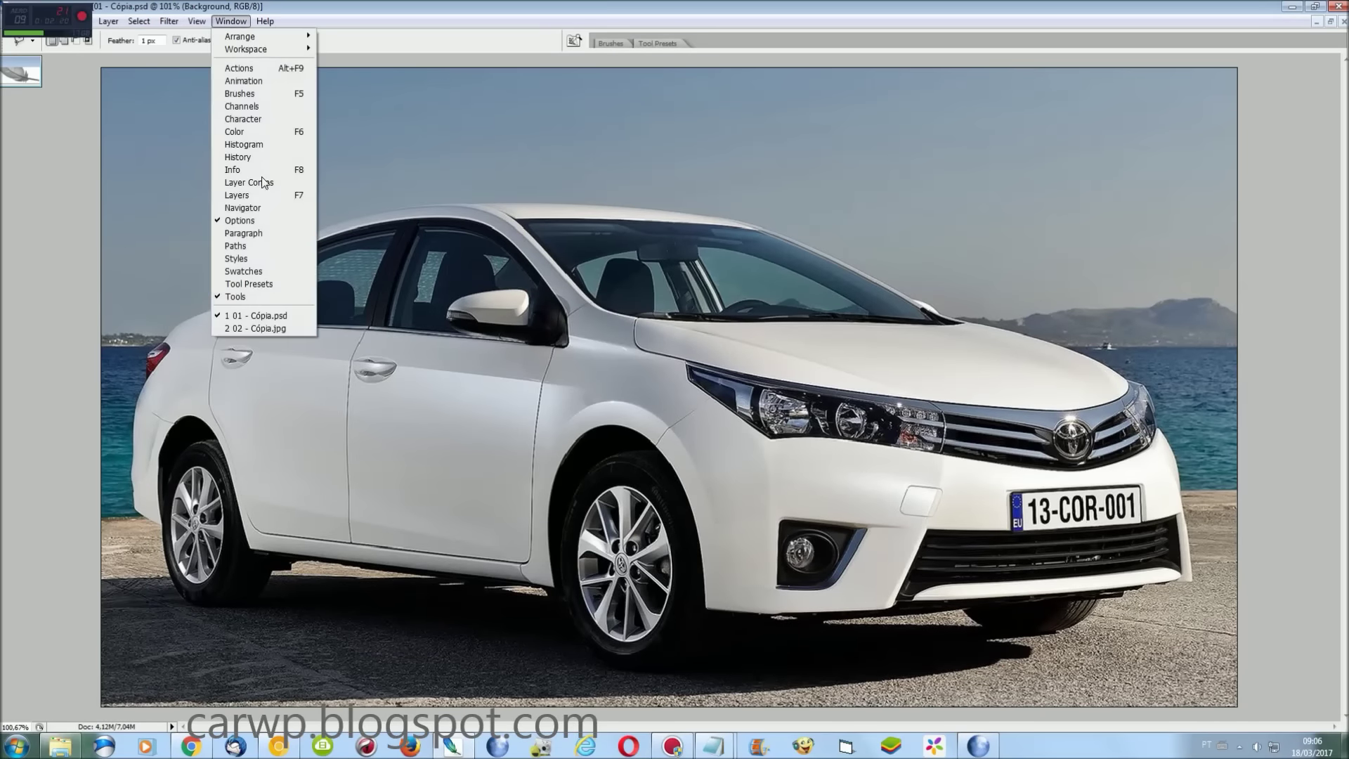
click(225, 328)
key(ctrl+plus)
key(ctrl+plus)
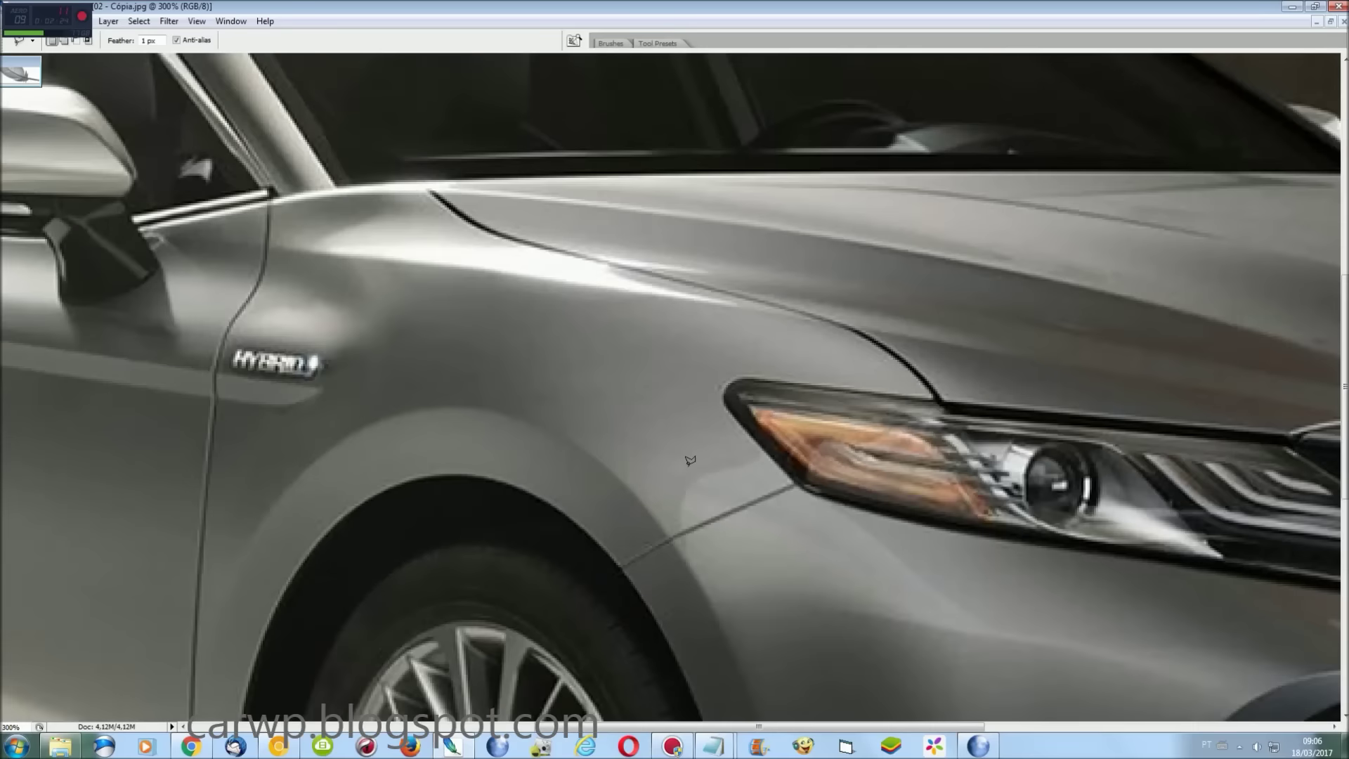
Outline the Camry from the headlight down the bumper, past the front wheel and along the sill
scroll(887, 98, down, 2)
scroll(886, 98, down, 3)
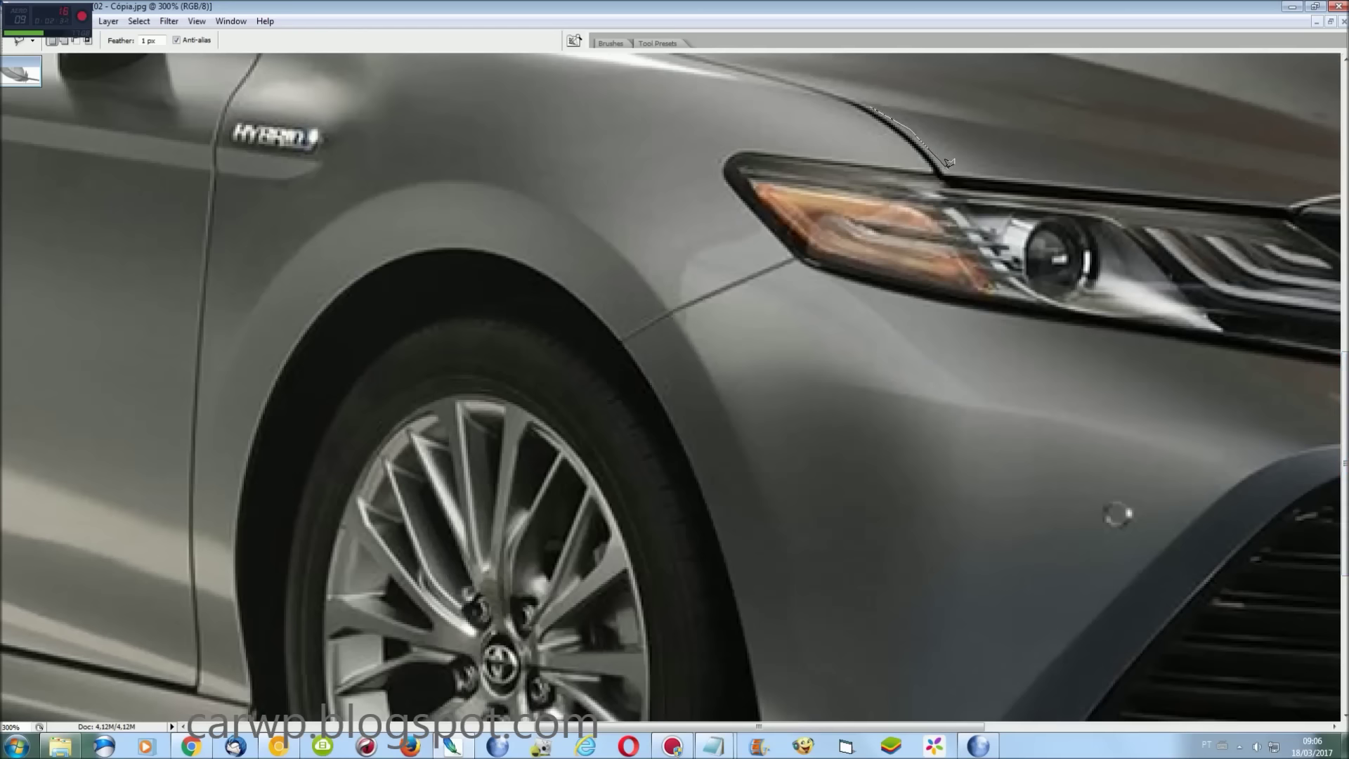
click(1014, 319)
click(1083, 425)
scroll(1082, 692, down, 5)
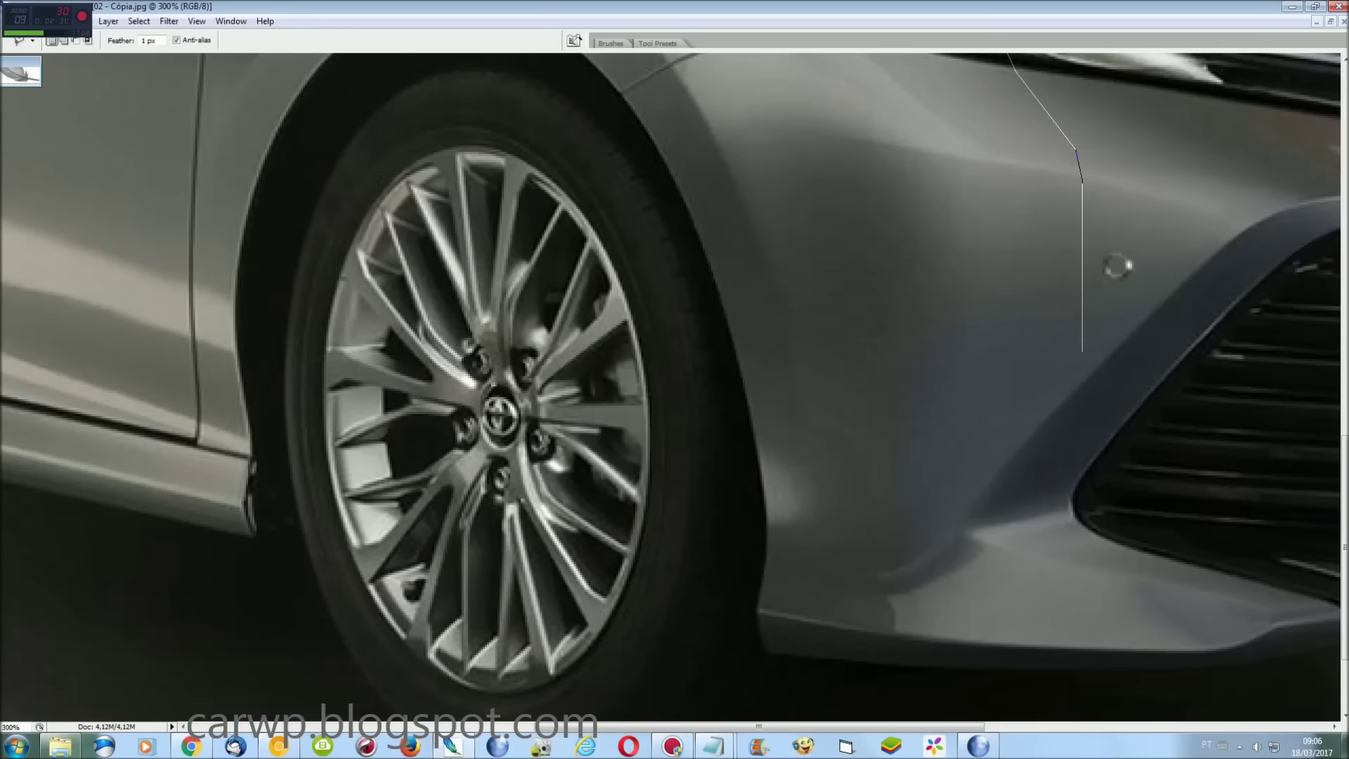
click(1083, 673)
click(773, 654)
scroll(276, 520, left, 10)
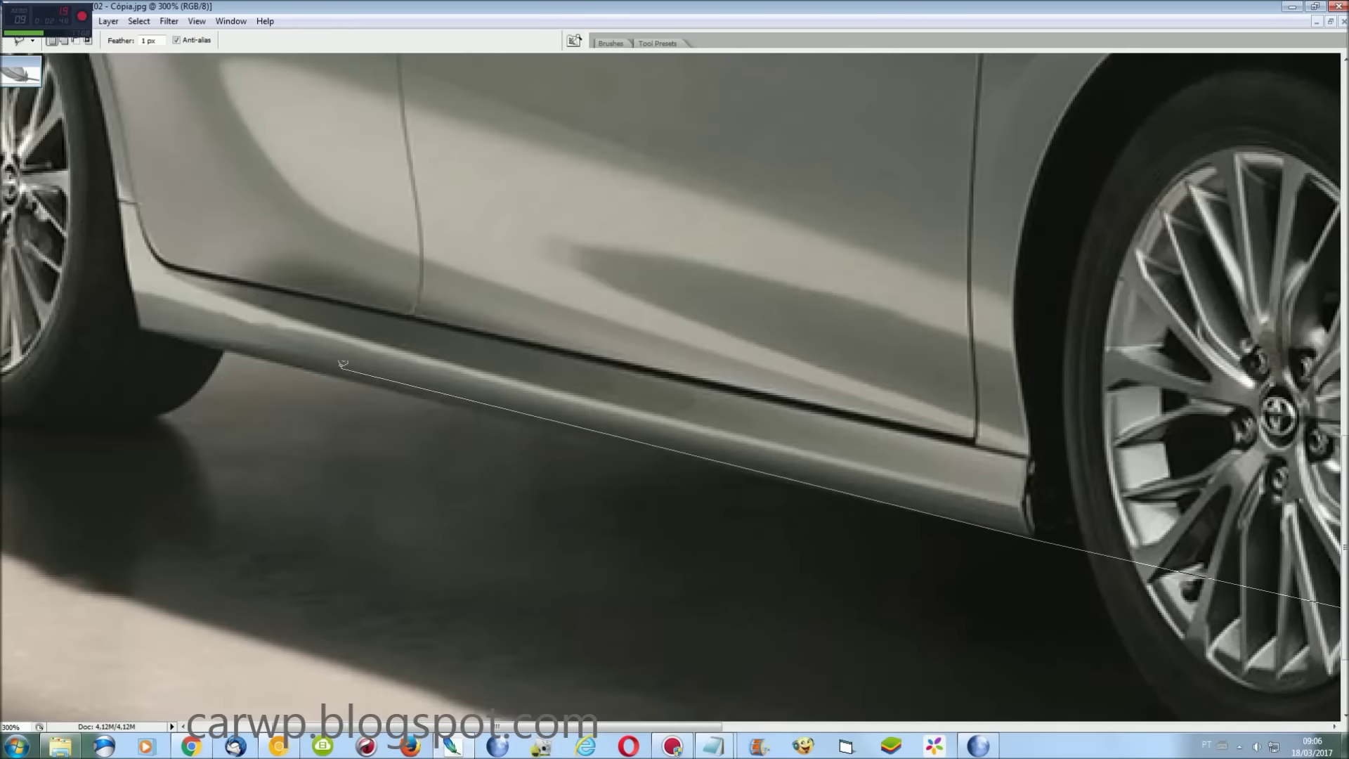
scroll(145, 325, left, 3)
click(381, 329)
click(295, 302)
click(226, 276)
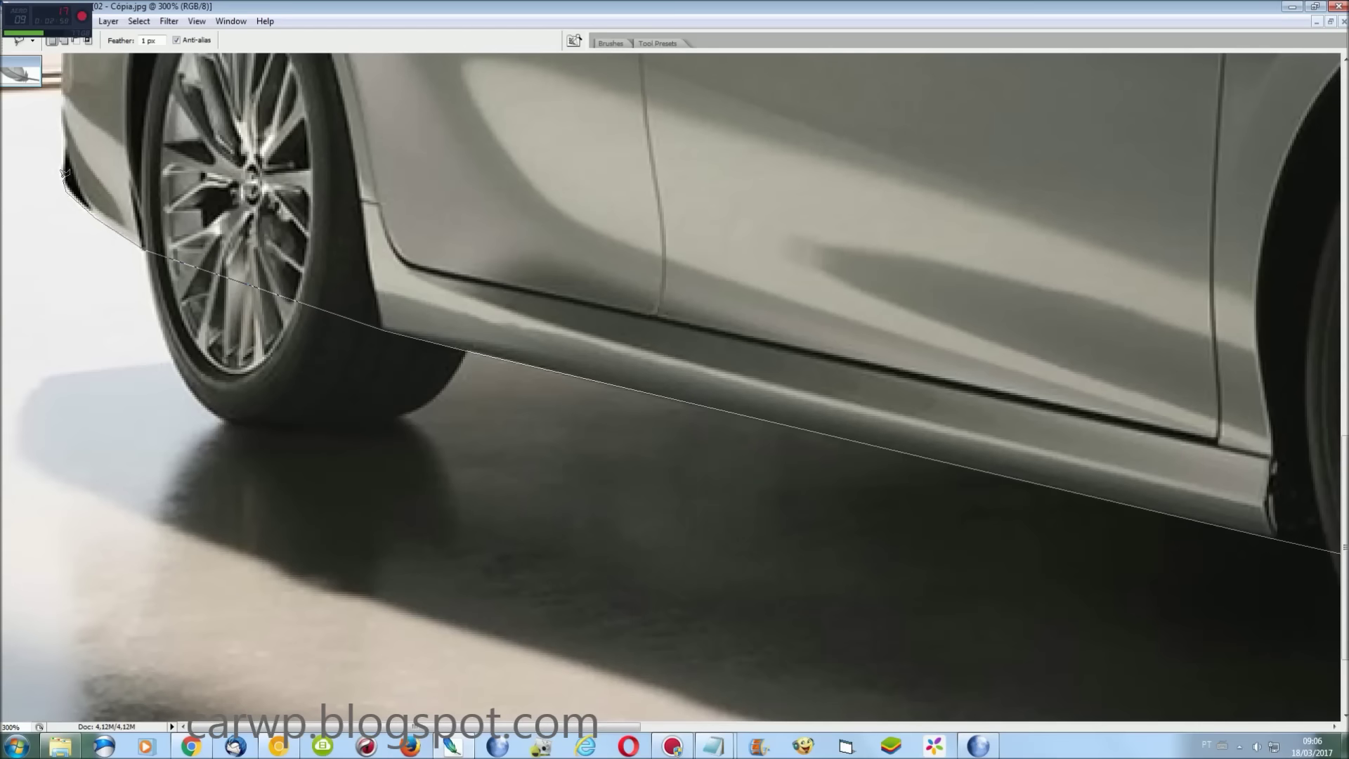
Continue the outline along the roof line, panning toward the hood and headlight
scroll(66, 151, up, 8)
scroll(60, 165, down, 7)
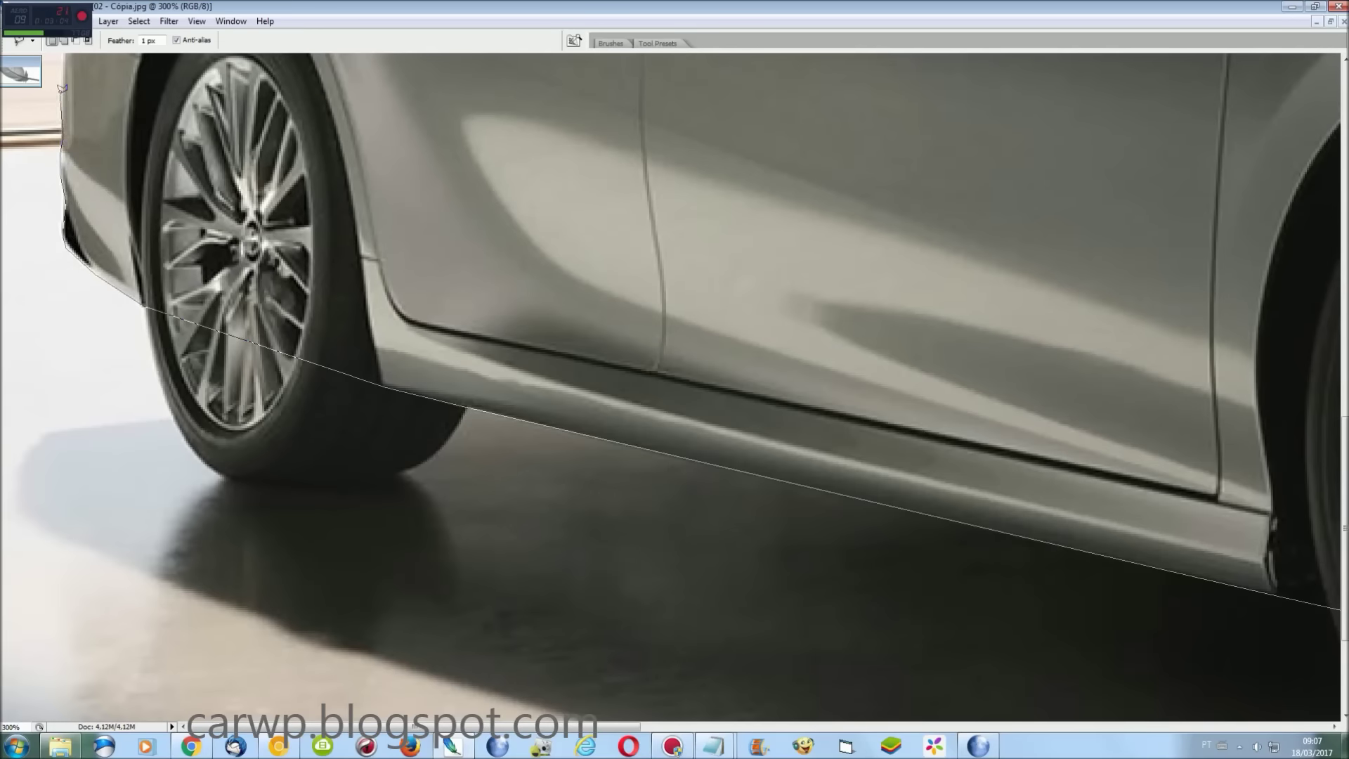
scroll(61, 87, up, 12)
scroll(65, 465, down, 4)
scroll(65, 465, down, 1)
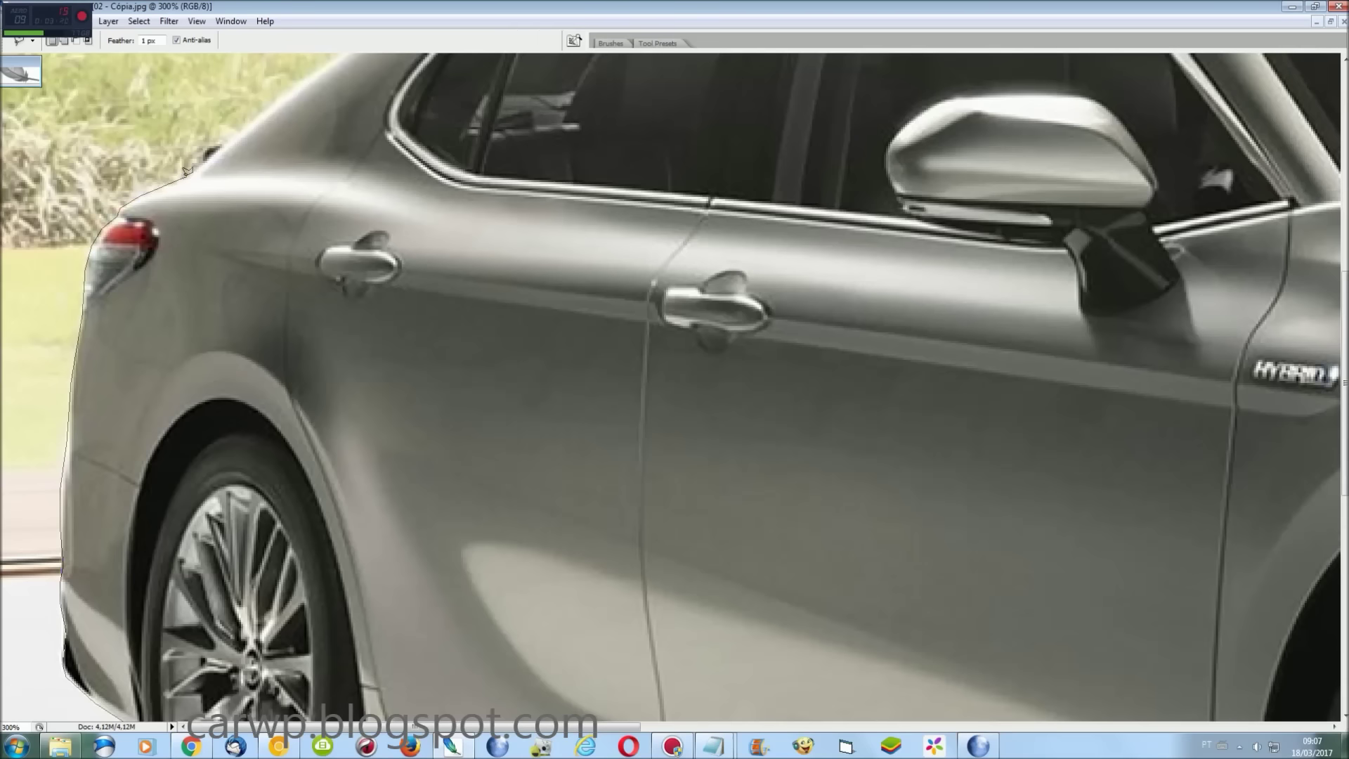
scroll(309, 70, up, 8)
scroll(309, 70, down, 5)
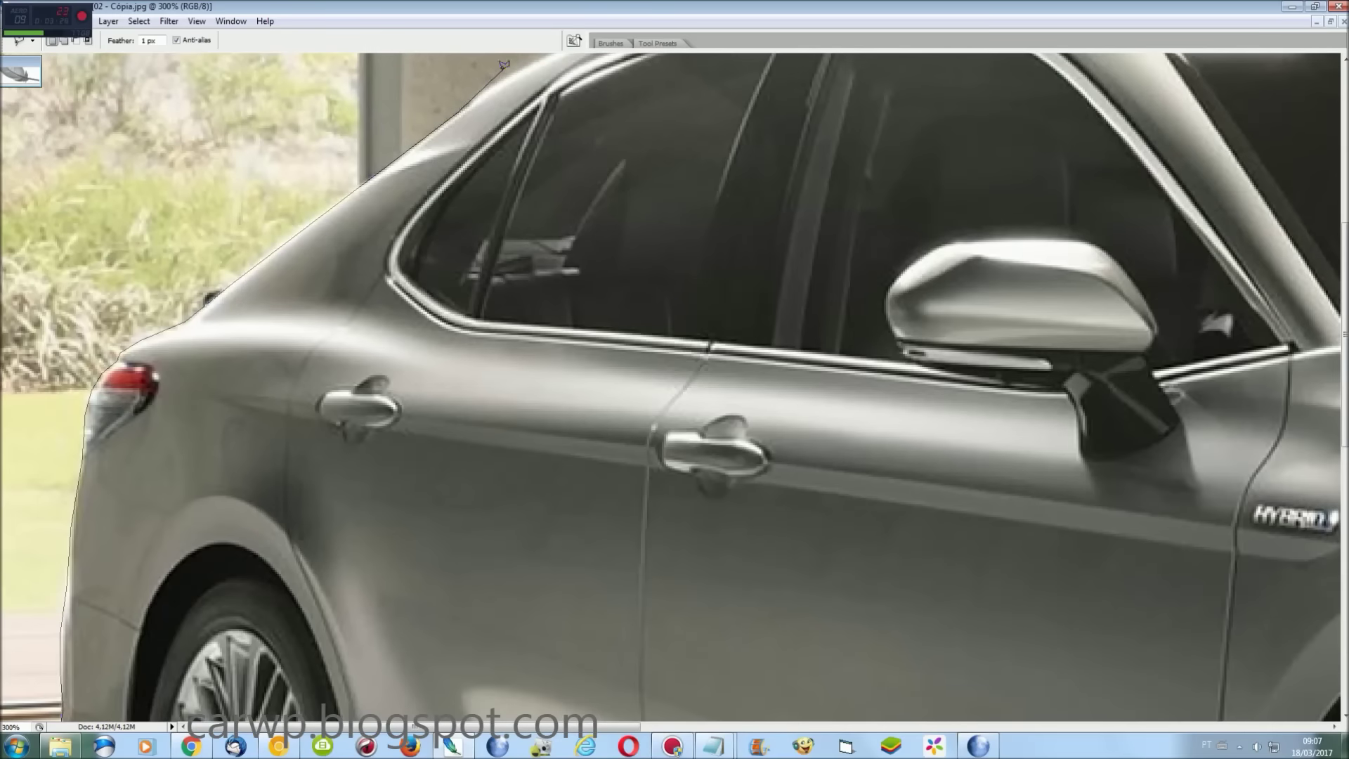
scroll(492, 84, up, 10)
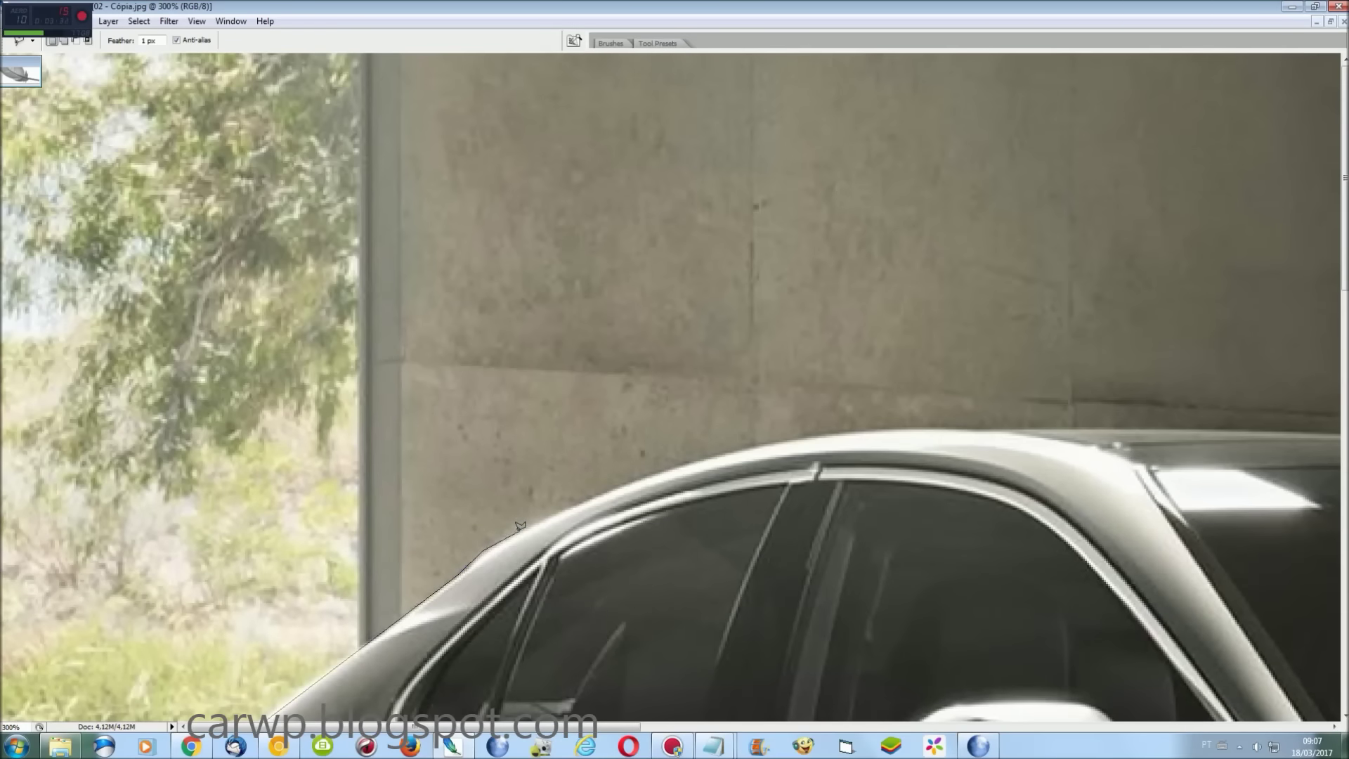
click(569, 503)
click(818, 432)
drag(942, 427, 609, 428)
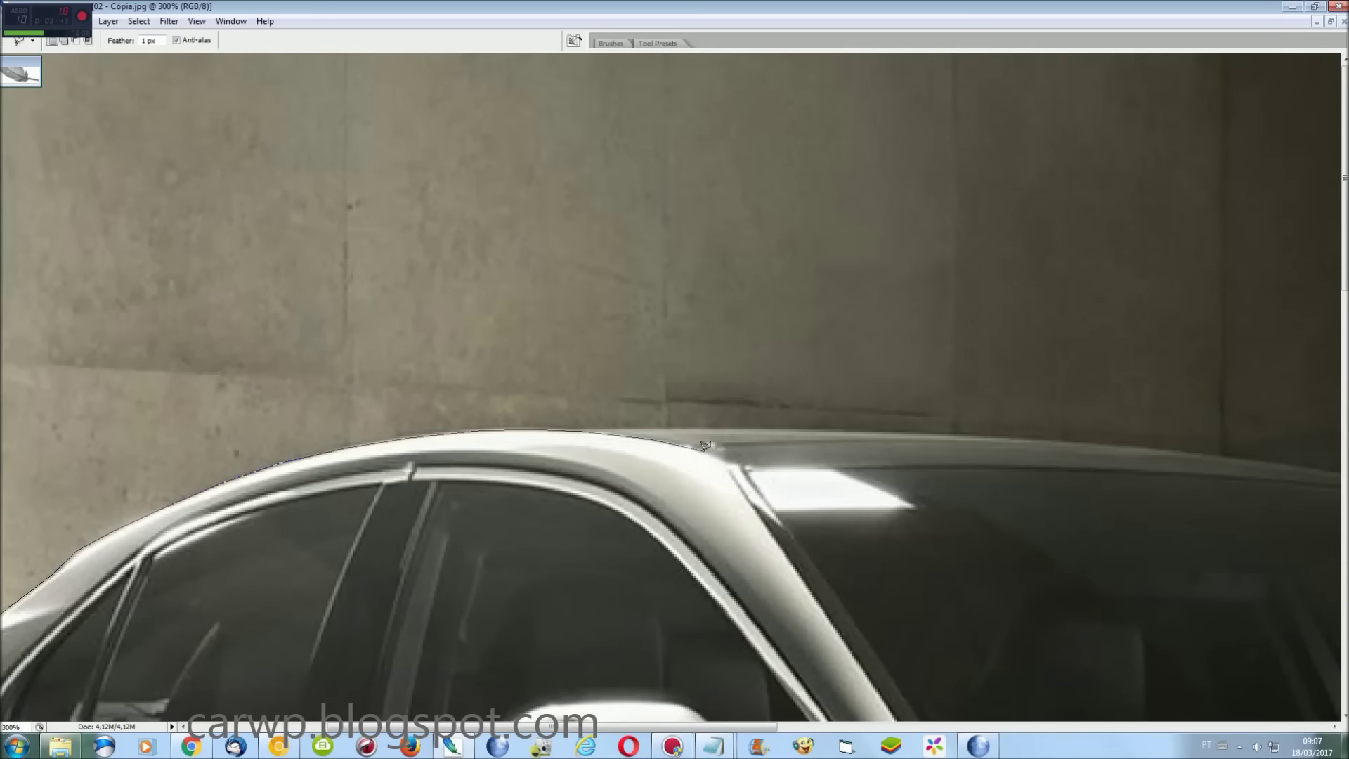
scroll(747, 463, down, 5)
scroll(843, 351, down, 2)
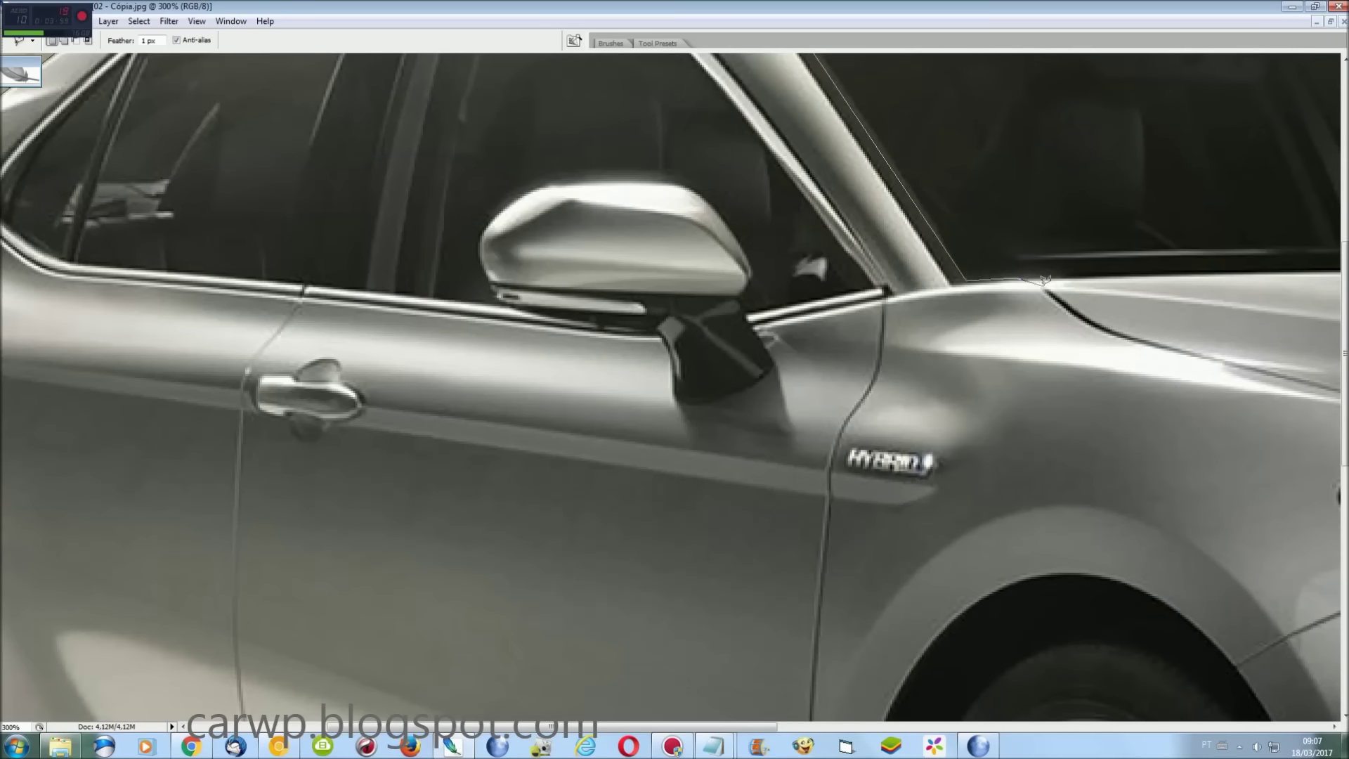
drag(1068, 295, 281, 295)
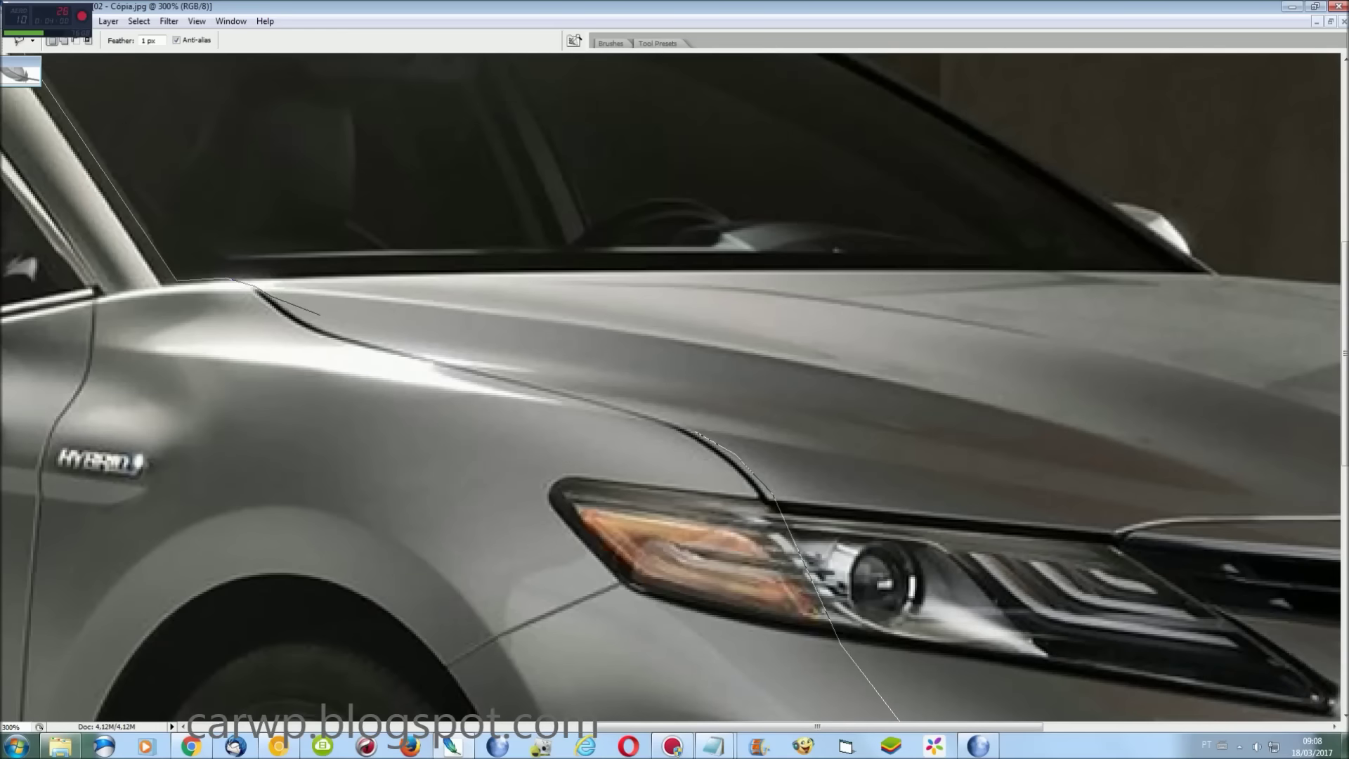
Close the Camry body outline, copy it, and paste it into the Corolla image
click(710, 430)
key(ctrl+0)
key(ctrl+c)
click(231, 21)
click(292, 329)
key(ctrl+v)
Free Transform the pasted Camry body to sit over the Corolla, undoing a trial tilt
key(ctrl+t)
mouse_move(872, 374)
mouse_down()
mouse_move(688, 394)
mouse_move(689, 414)
mouse_up()
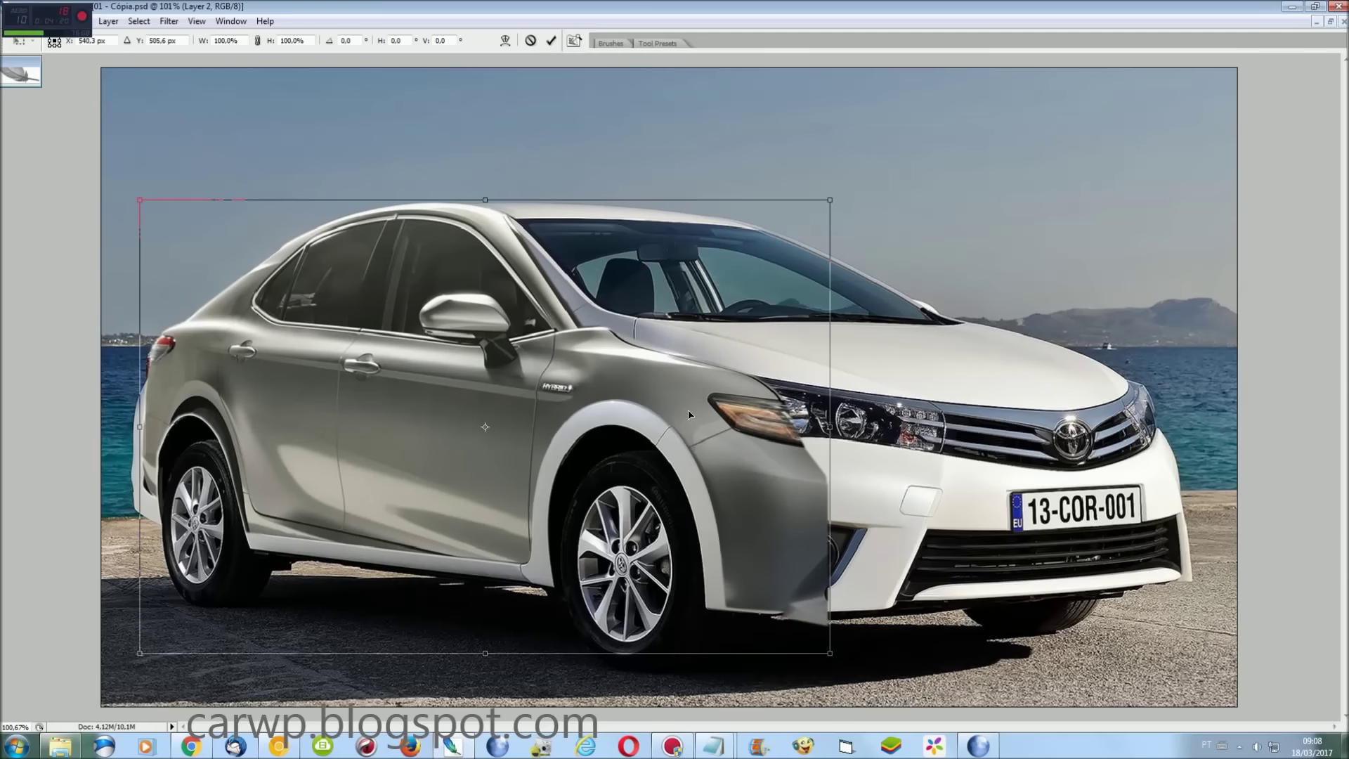
drag(754, 539, 749, 527)
drag(910, 645, 927, 610)
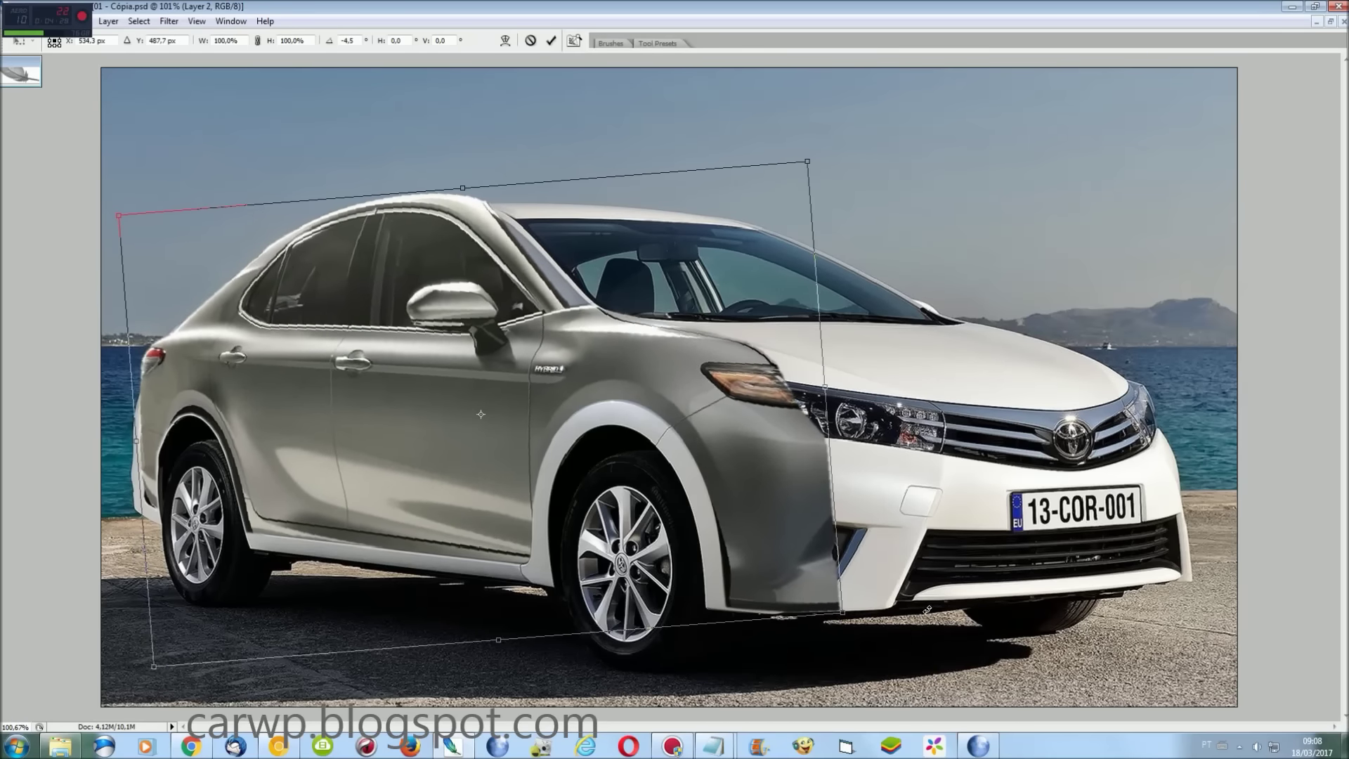
key(ctrl+z)
drag(672, 477, 655, 491)
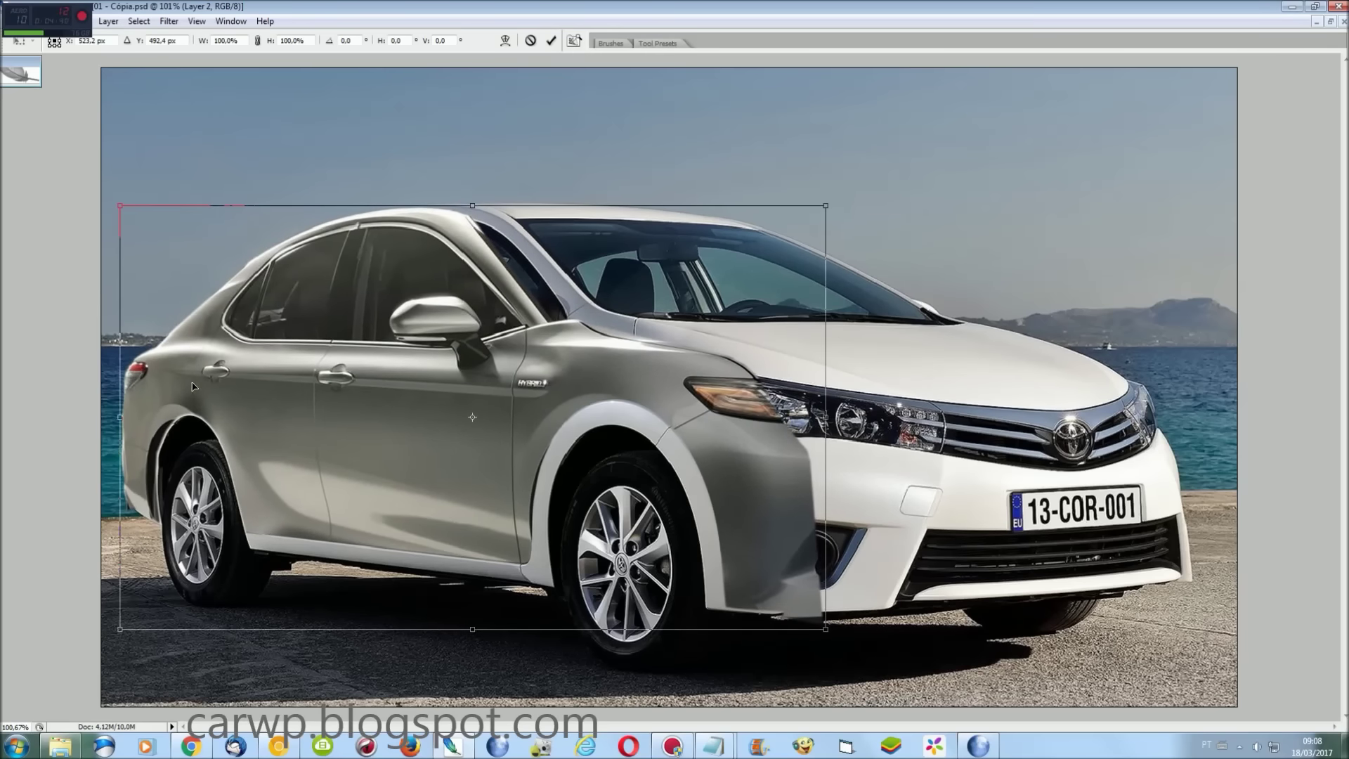
Narrow the pasted side from the left, raise its top slightly, and commit the transform
drag(121, 416, 134, 415)
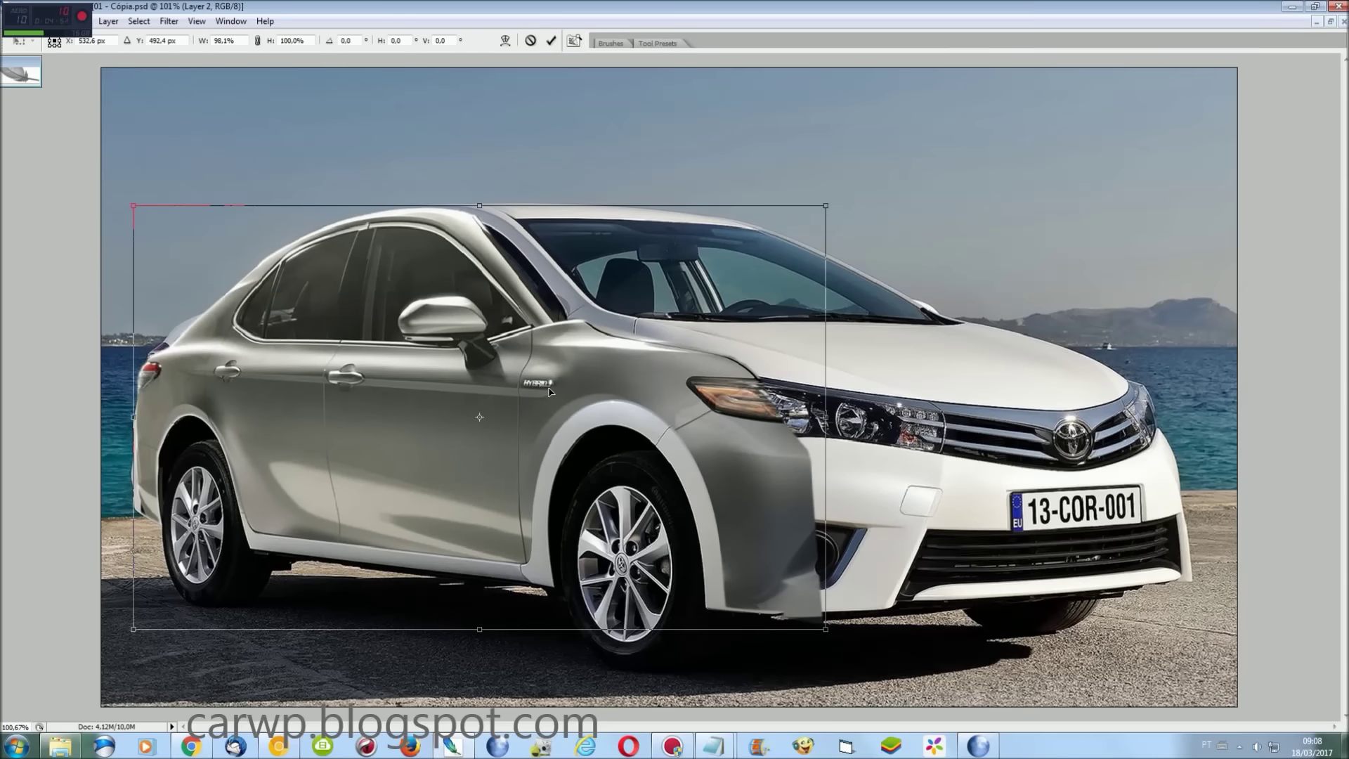
key(ctrl+plus)
scroll(730, 527, left, 5)
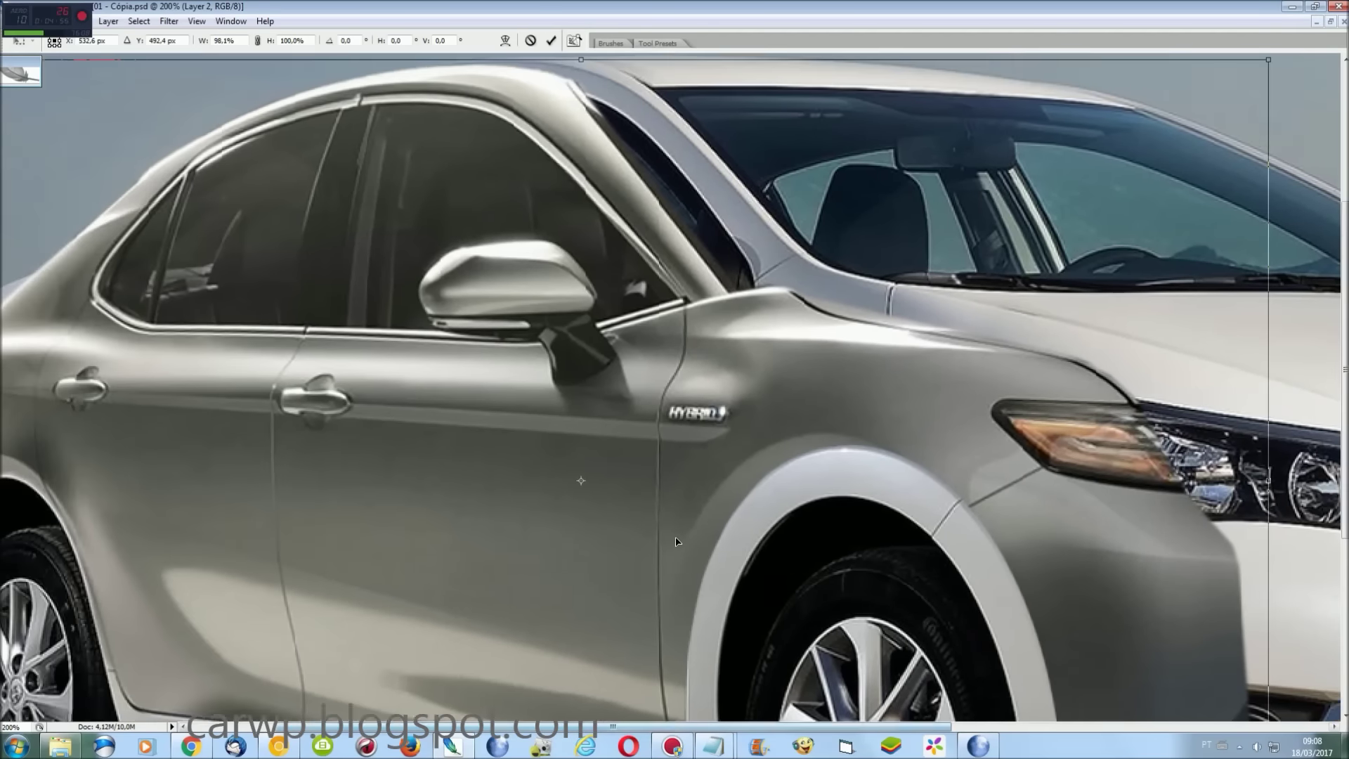
scroll(665, 398, up, 3)
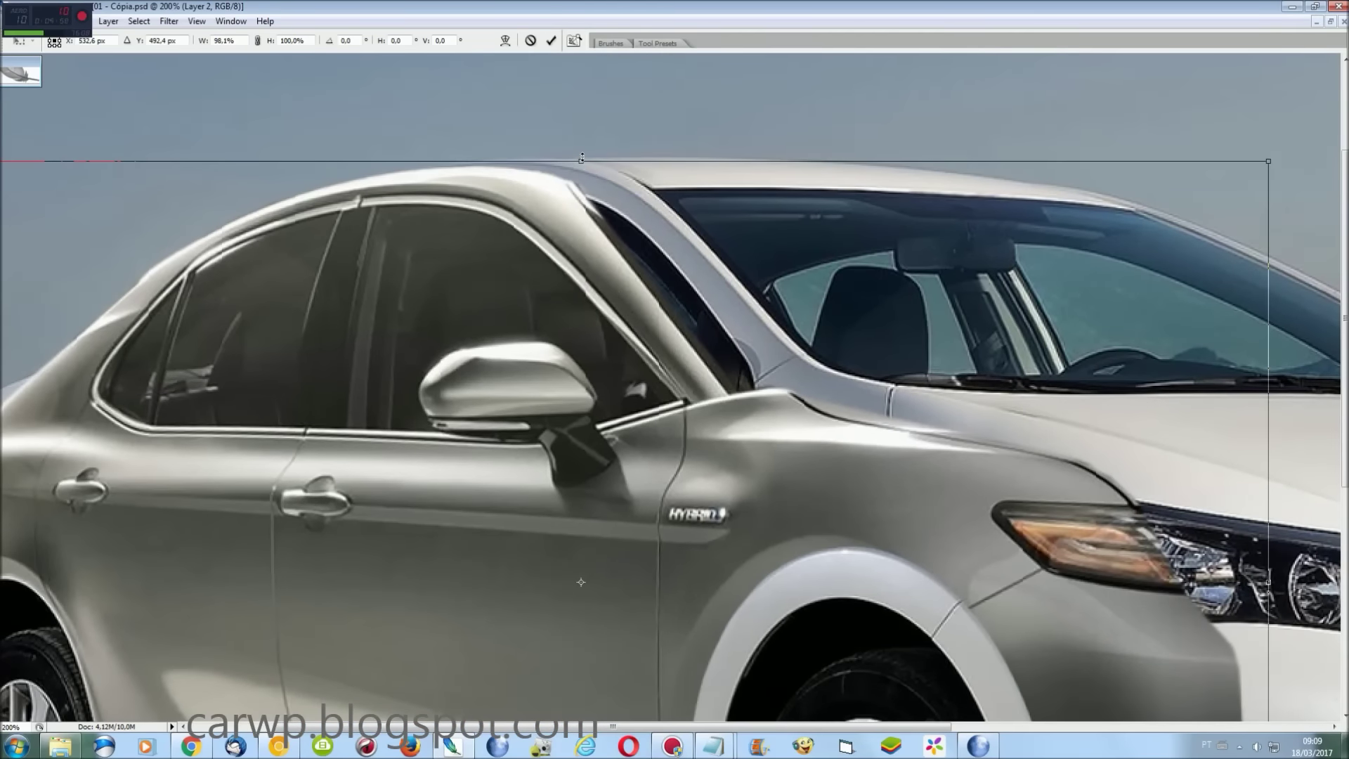
drag(582, 158, 591, 150)
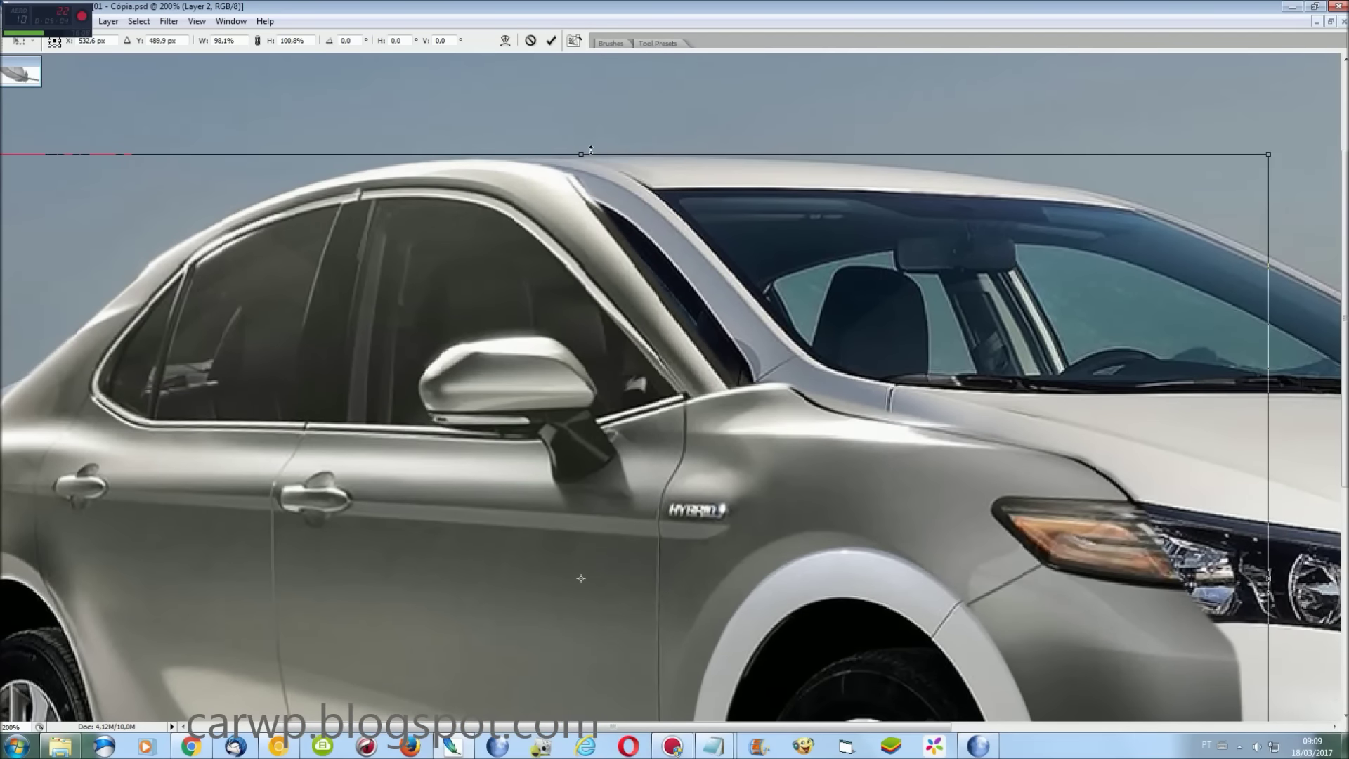
key(Return)
key(ctrl+0)
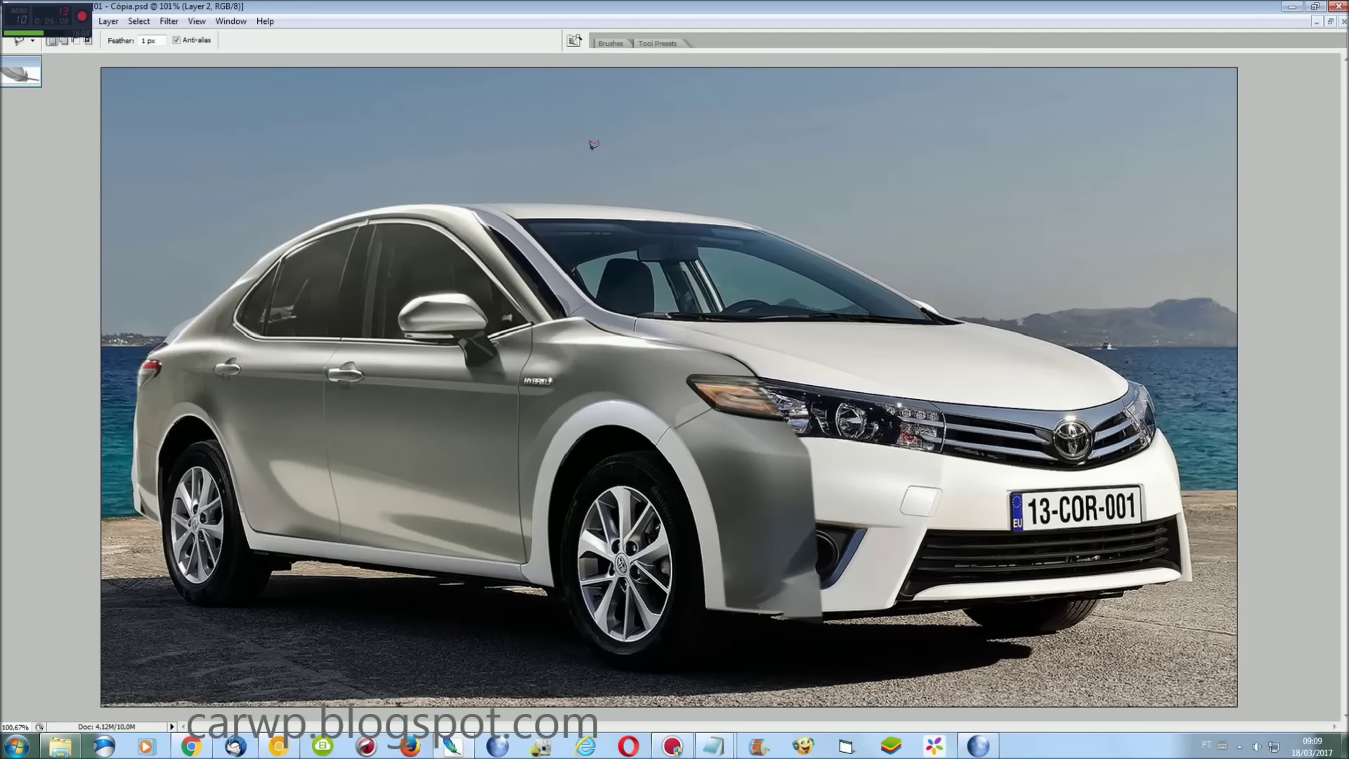
key(F7)
click(139, 517)
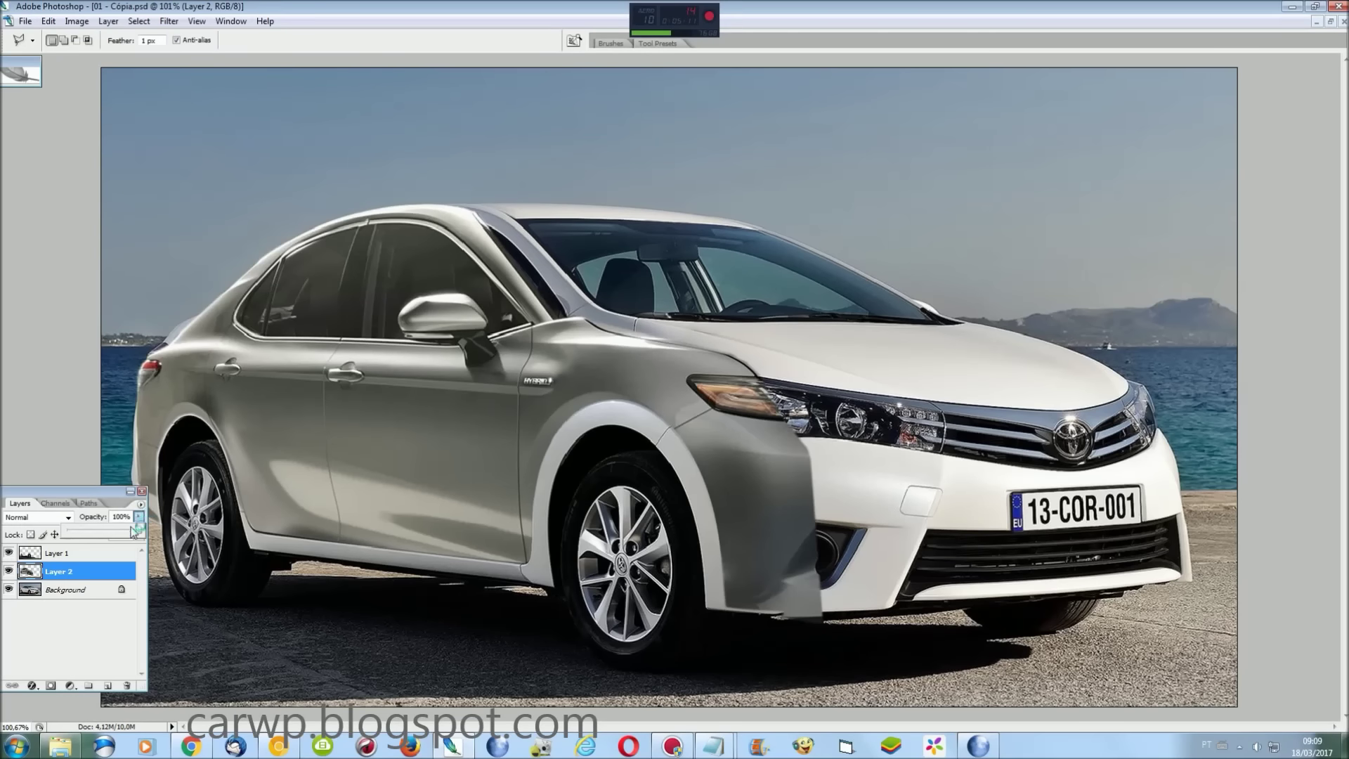
Lower the Camry layer's opacity and warp its front toward the Corolla's fender
drag(138, 532, 125, 532)
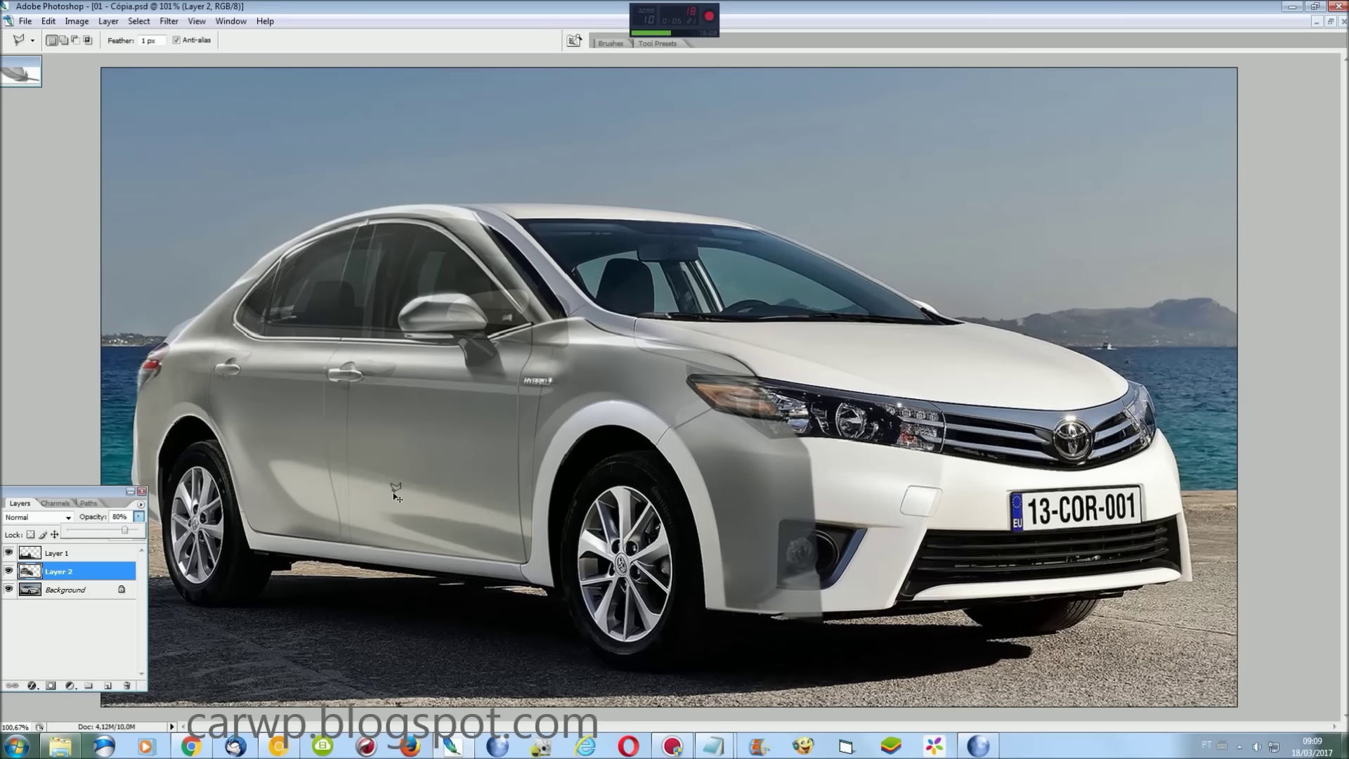
key(ctrl+plus)
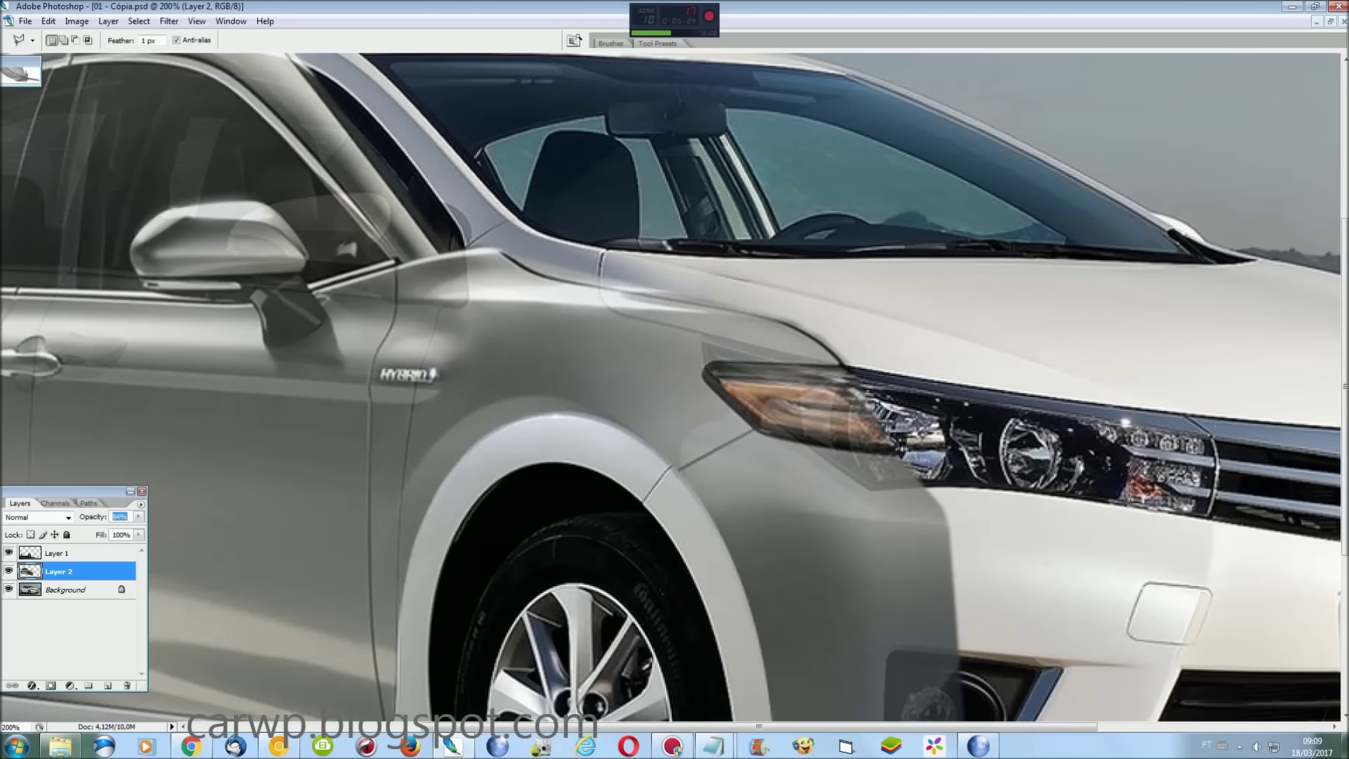
key(ctrl+t)
right_click(411, 383)
click(450, 489)
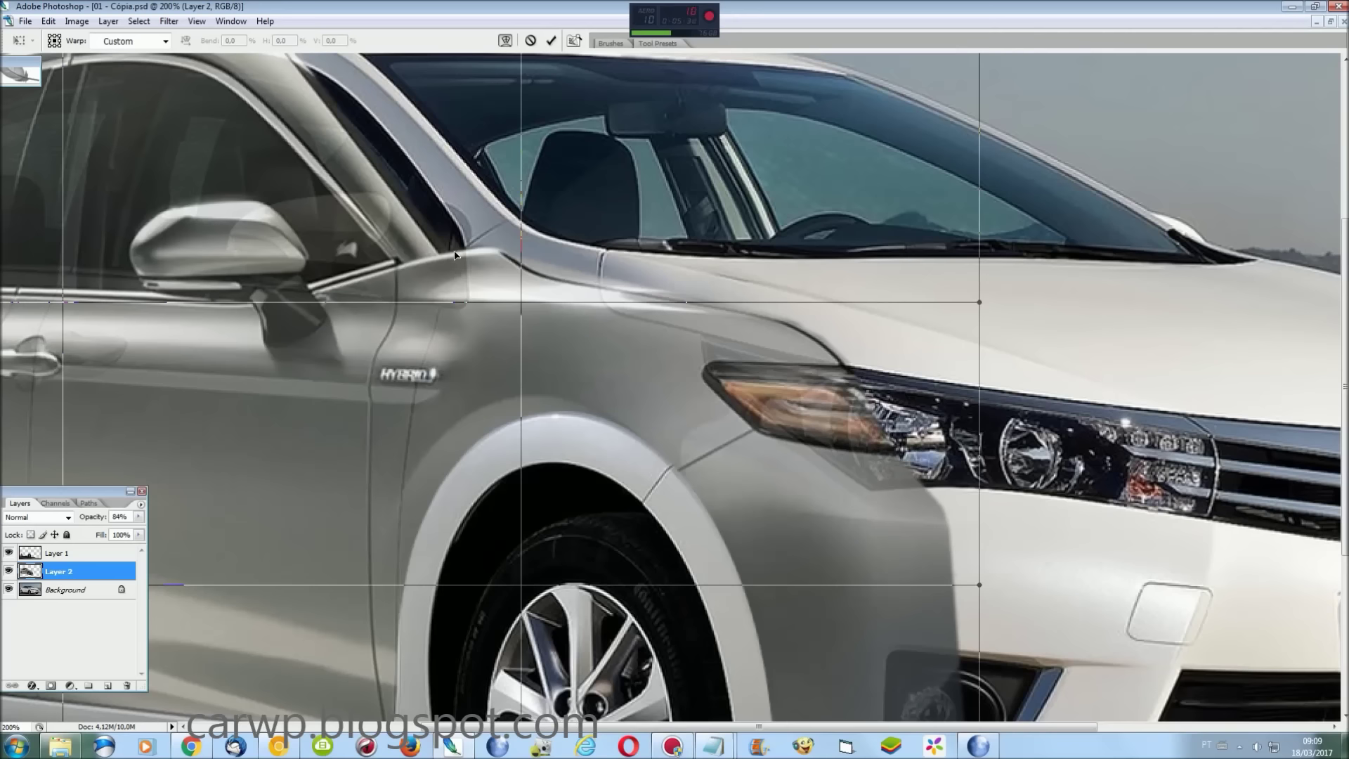
drag(505, 248, 567, 246)
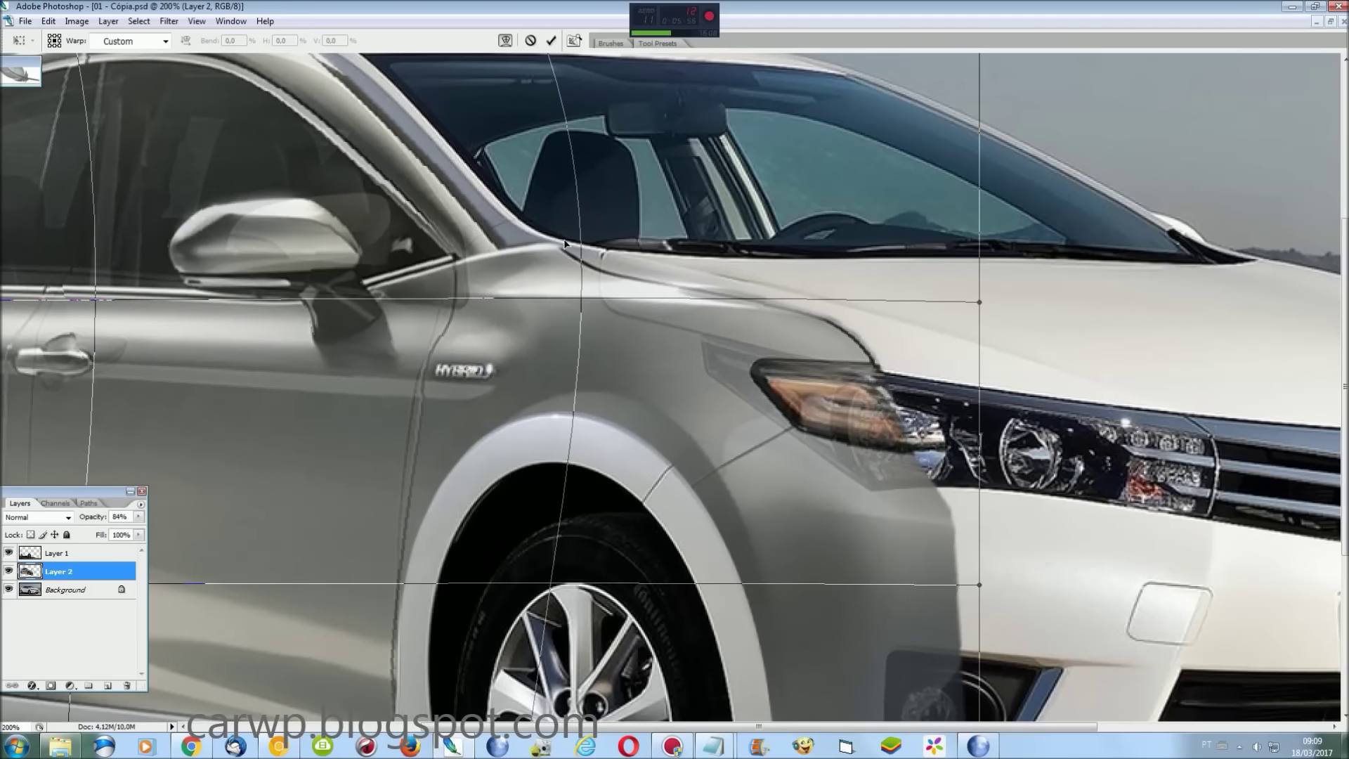
drag(815, 727, 583, 727)
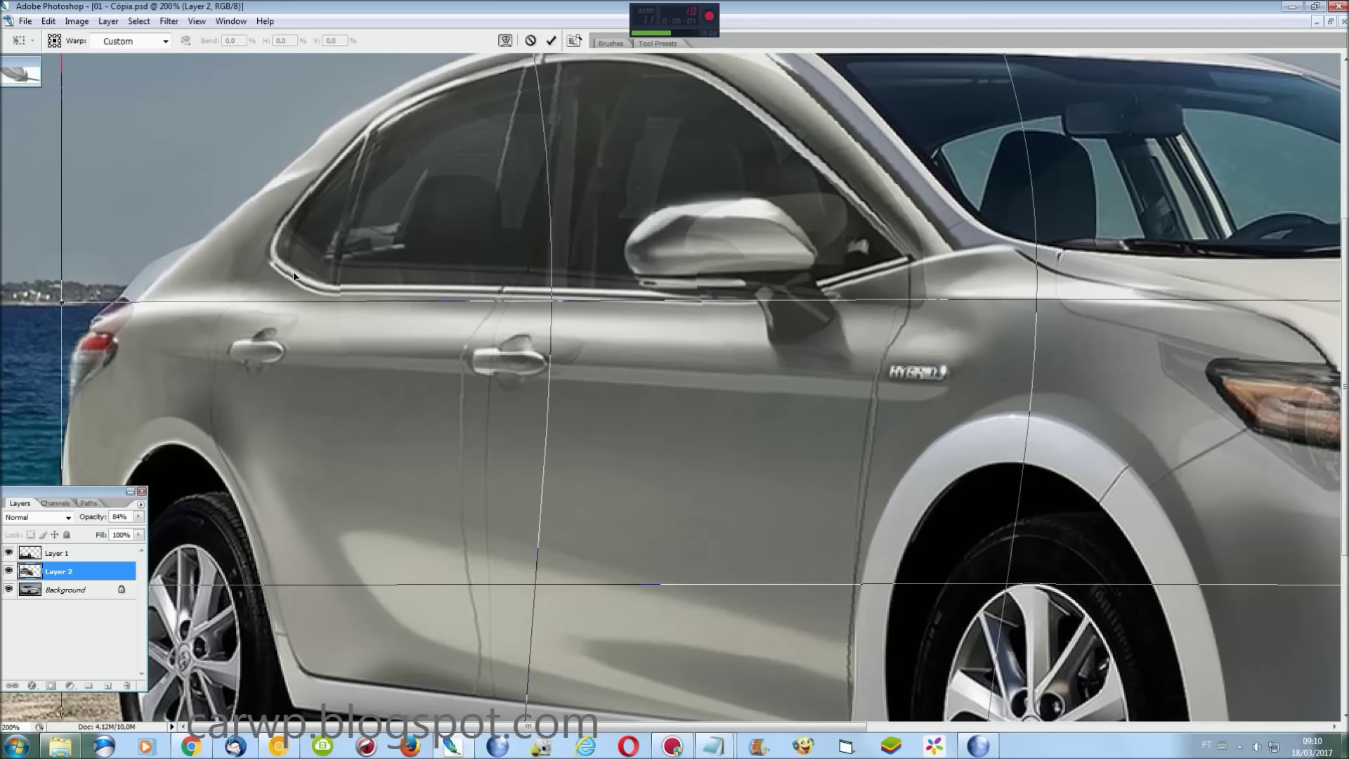
Warp the rear up to the rear window line, shift the mirror forward, and stretch the rear left
drag(137, 299, 122, 279)
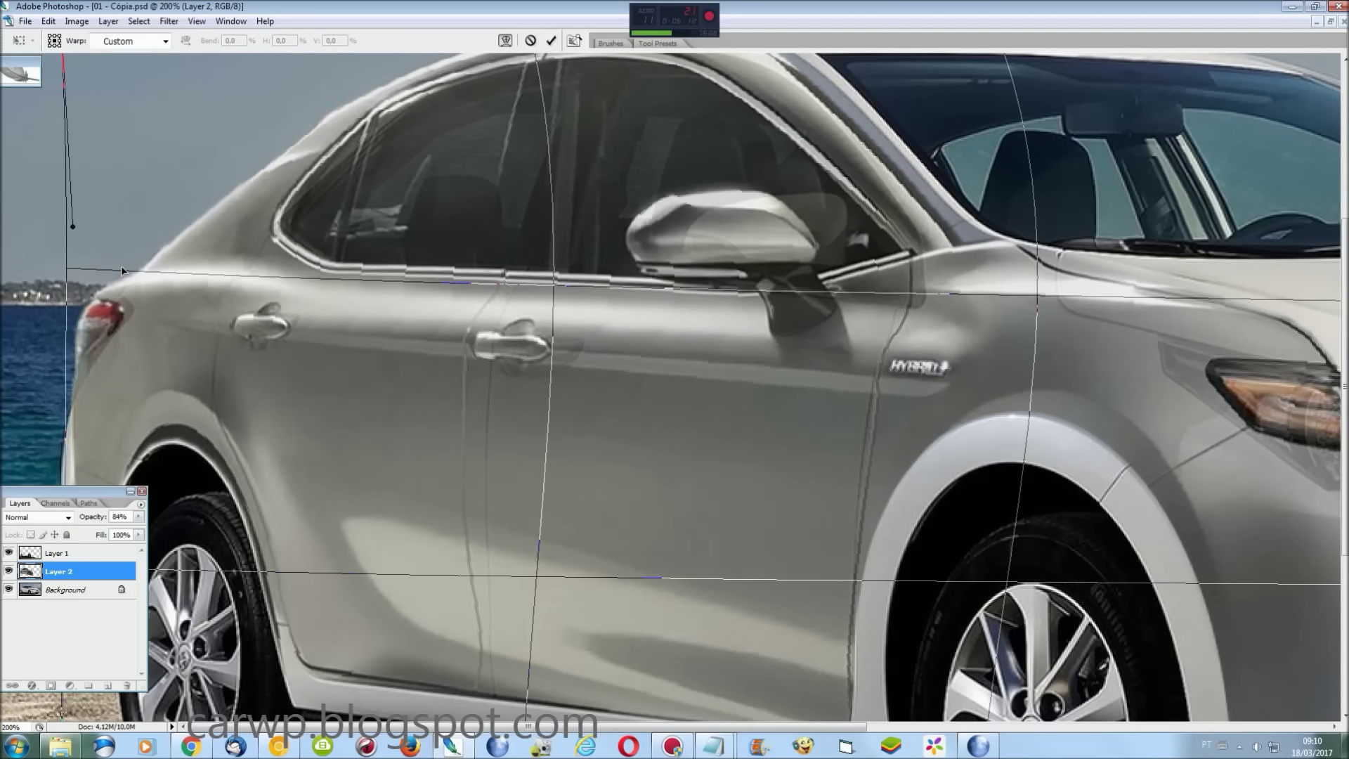
drag(122, 279, 110, 270)
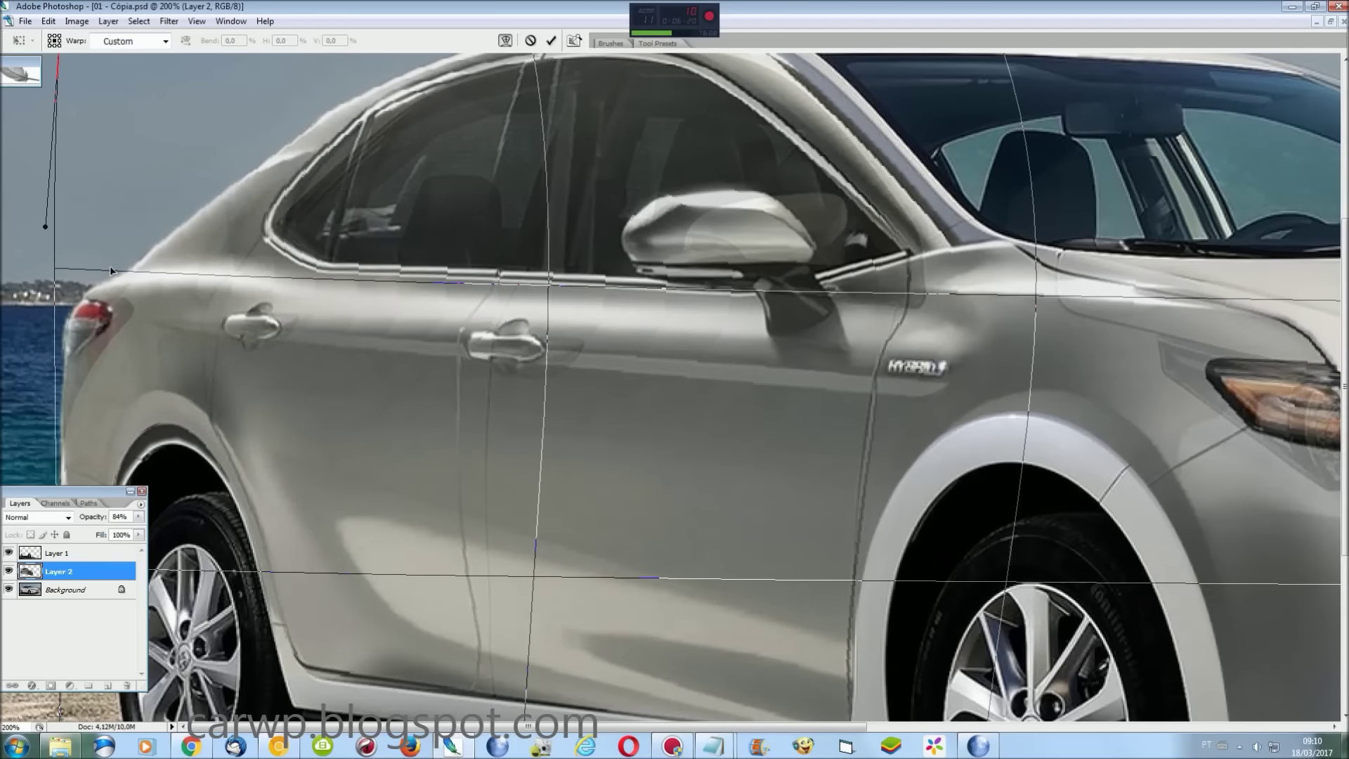
scroll(844, 367, up, 1)
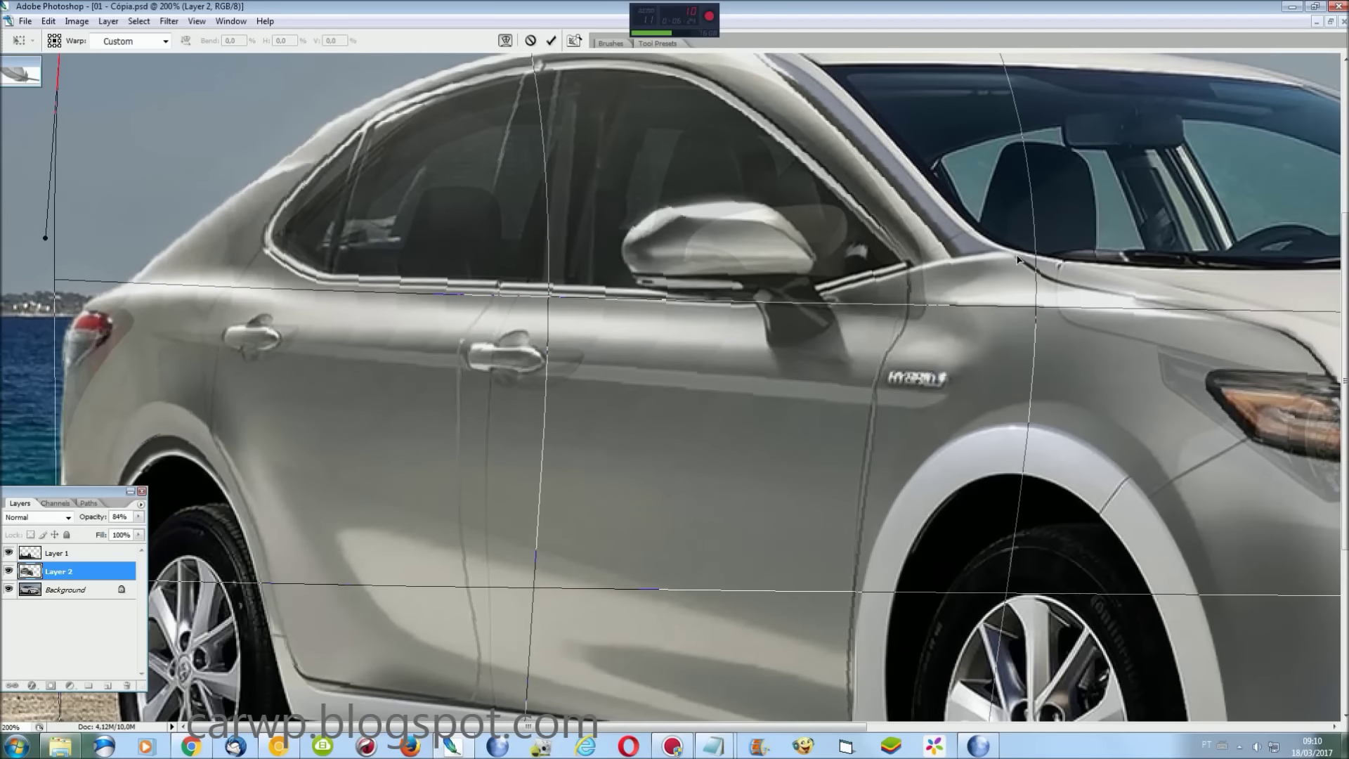
drag(1018, 259, 1022, 260)
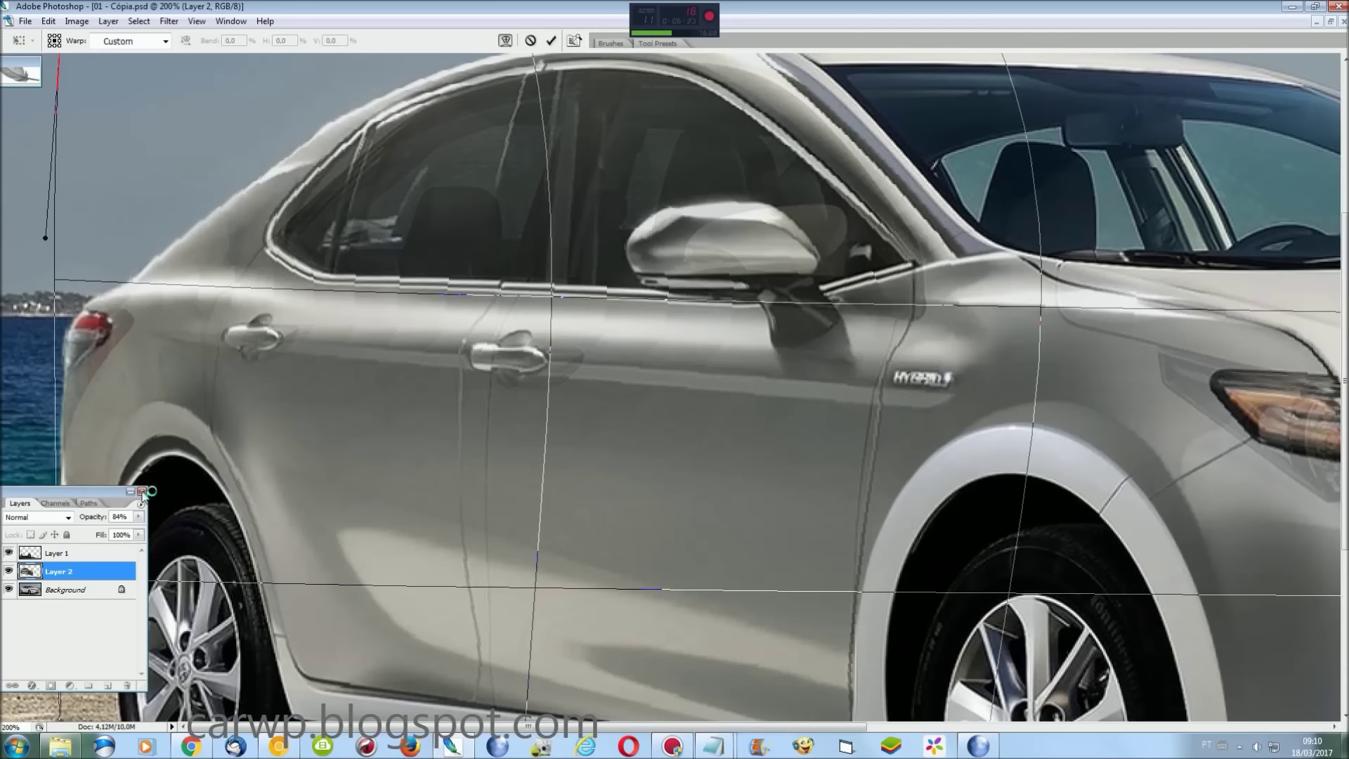
drag(107, 492, 327, 401)
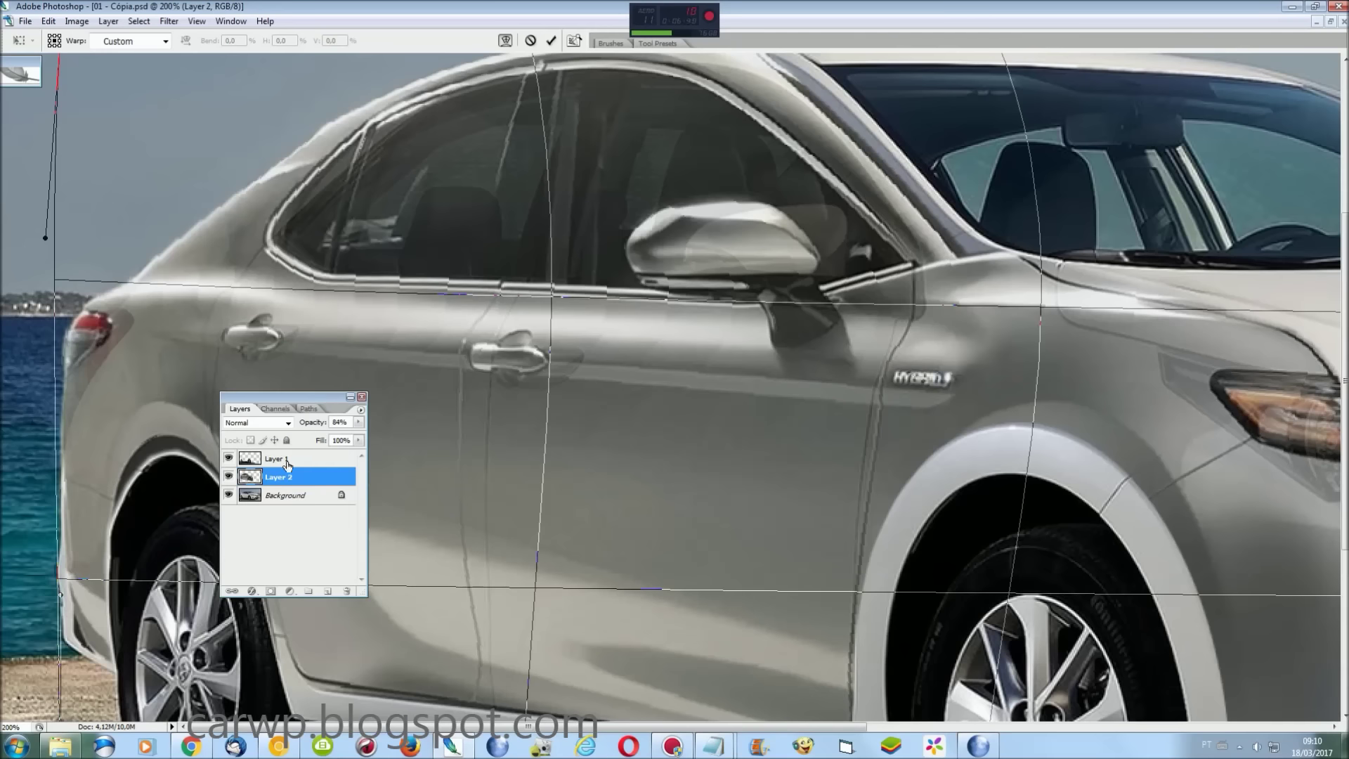
drag(75, 613, 57, 600)
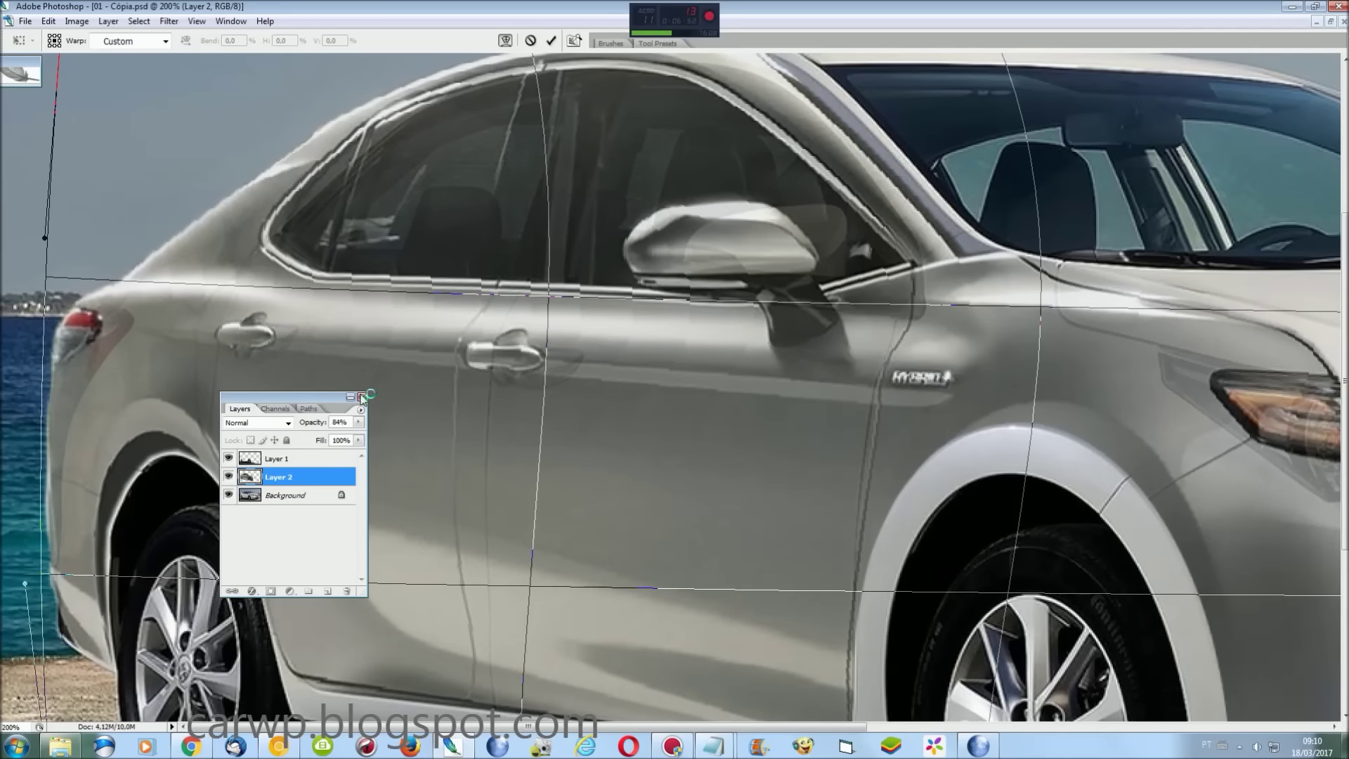
click(363, 398)
scroll(837, 413, up, 2)
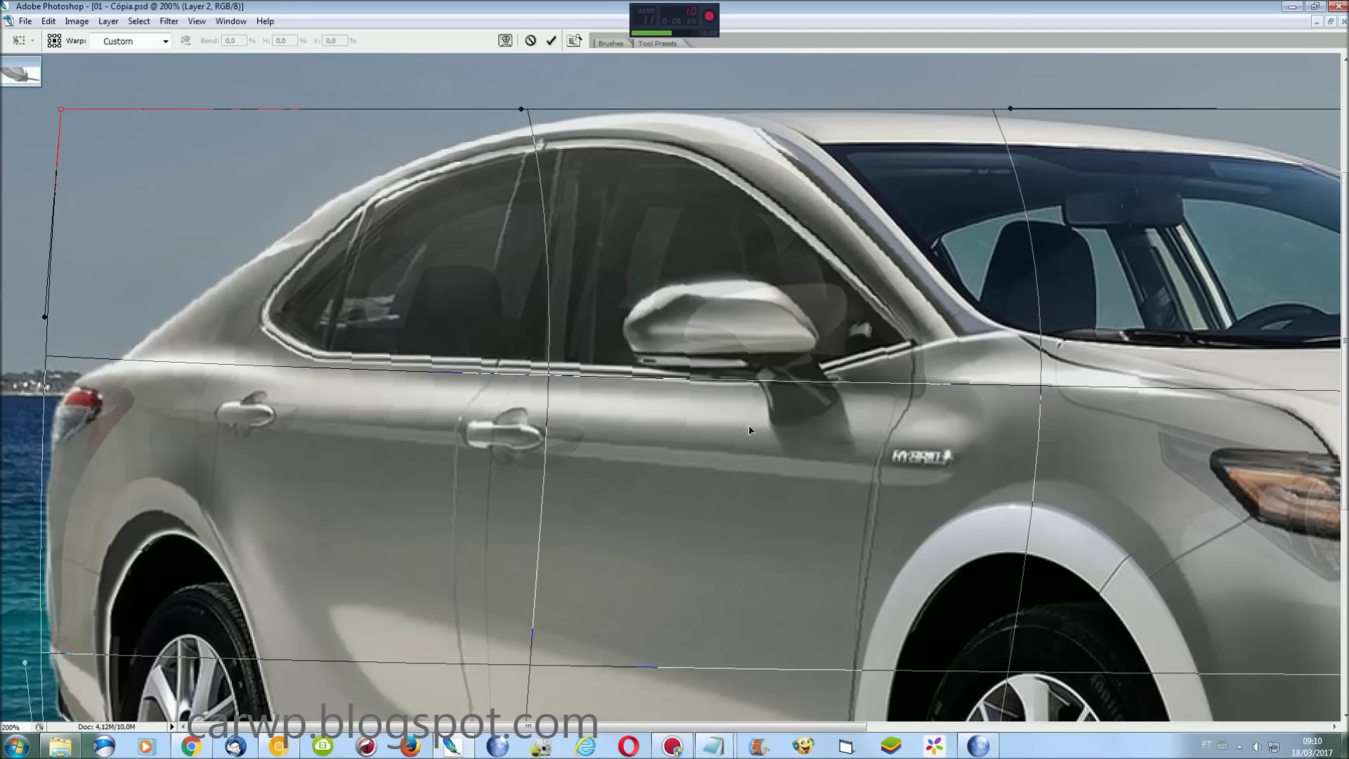
Reshape the roofline, nudge the mirror and door area back, and apply the warp
right_click(623, 209)
click(766, 199)
drag(753, 112, 803, 116)
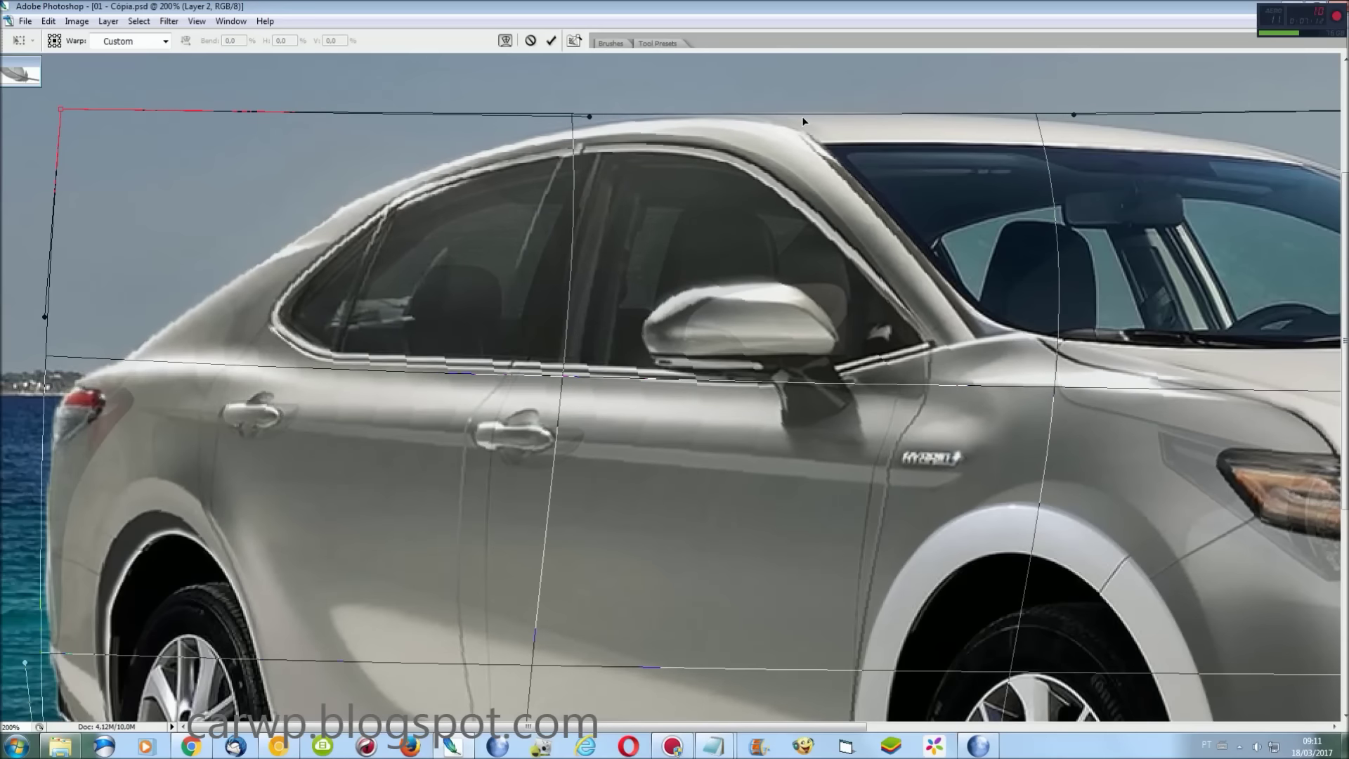
drag(803, 120, 801, 118)
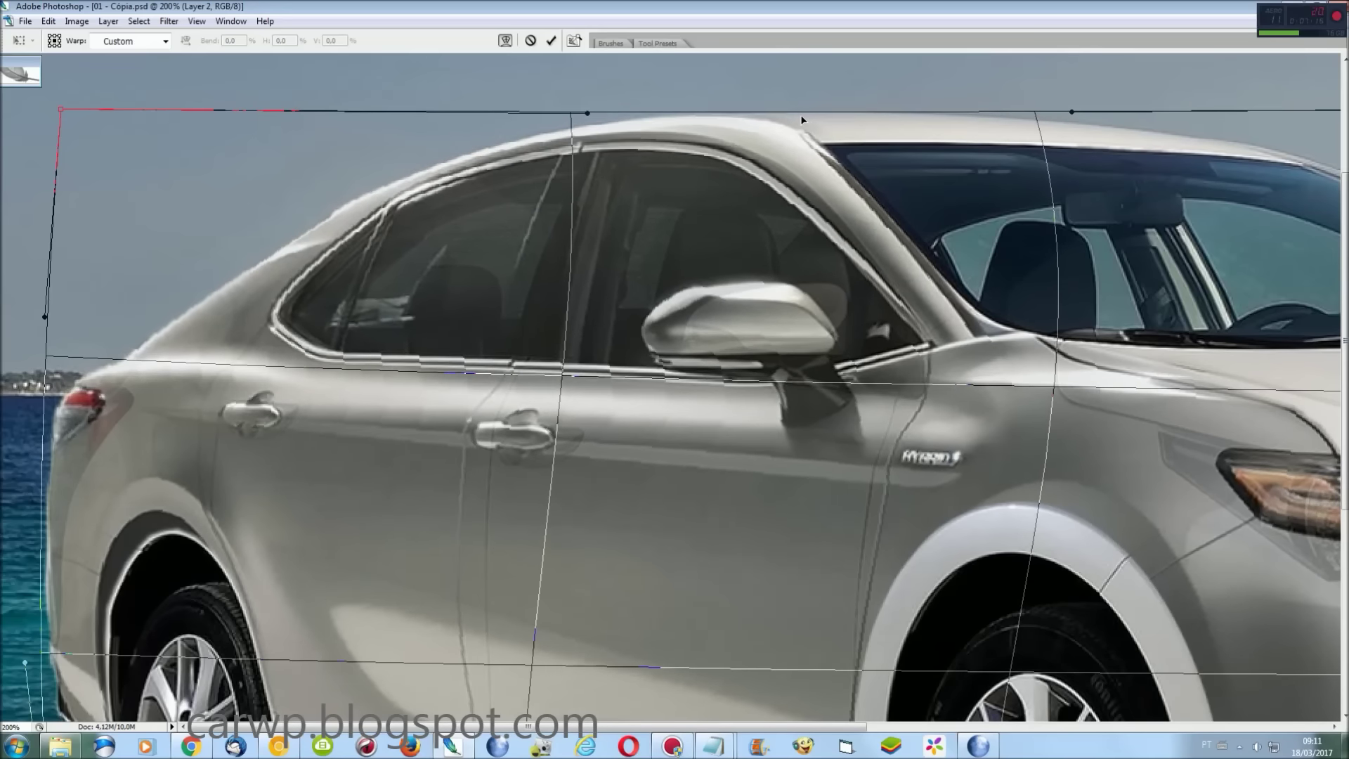
drag(903, 477, 894, 478)
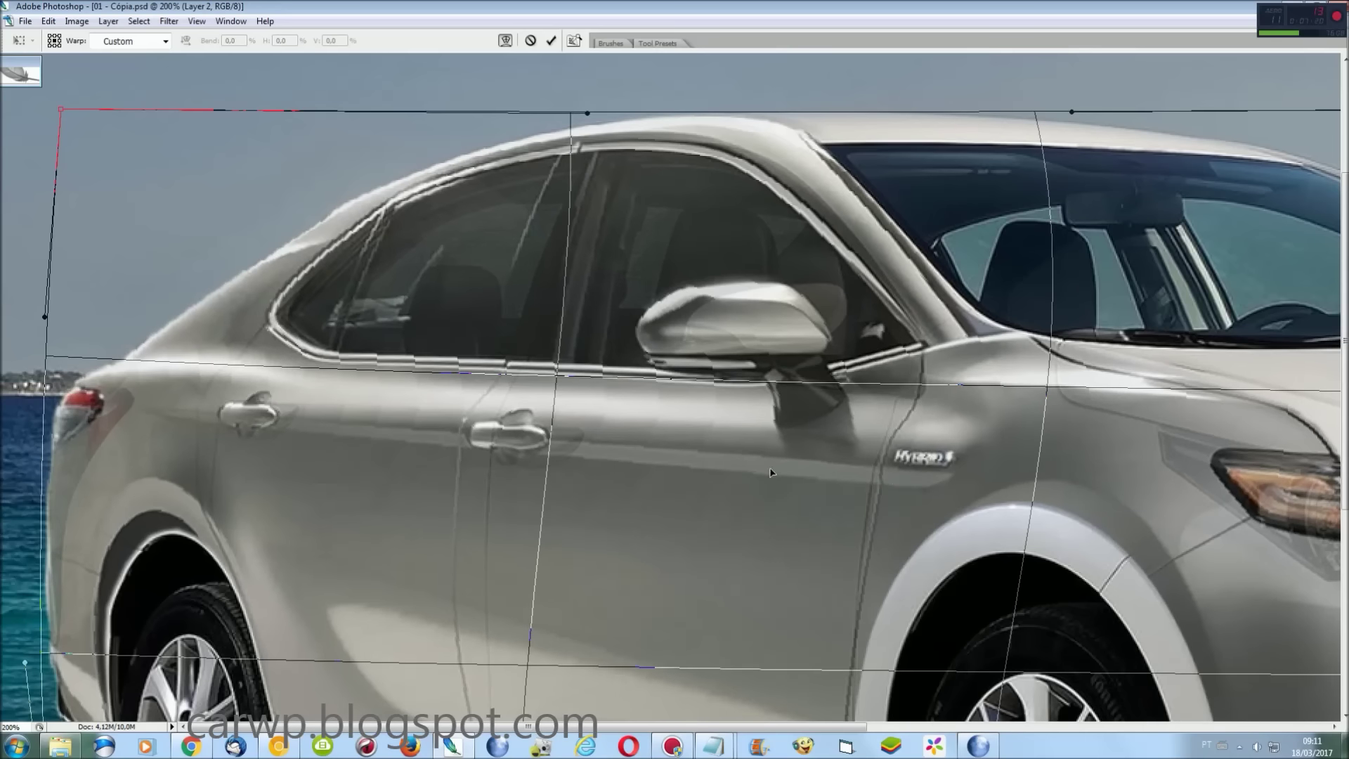
key(Return)
key(ctrl+0)
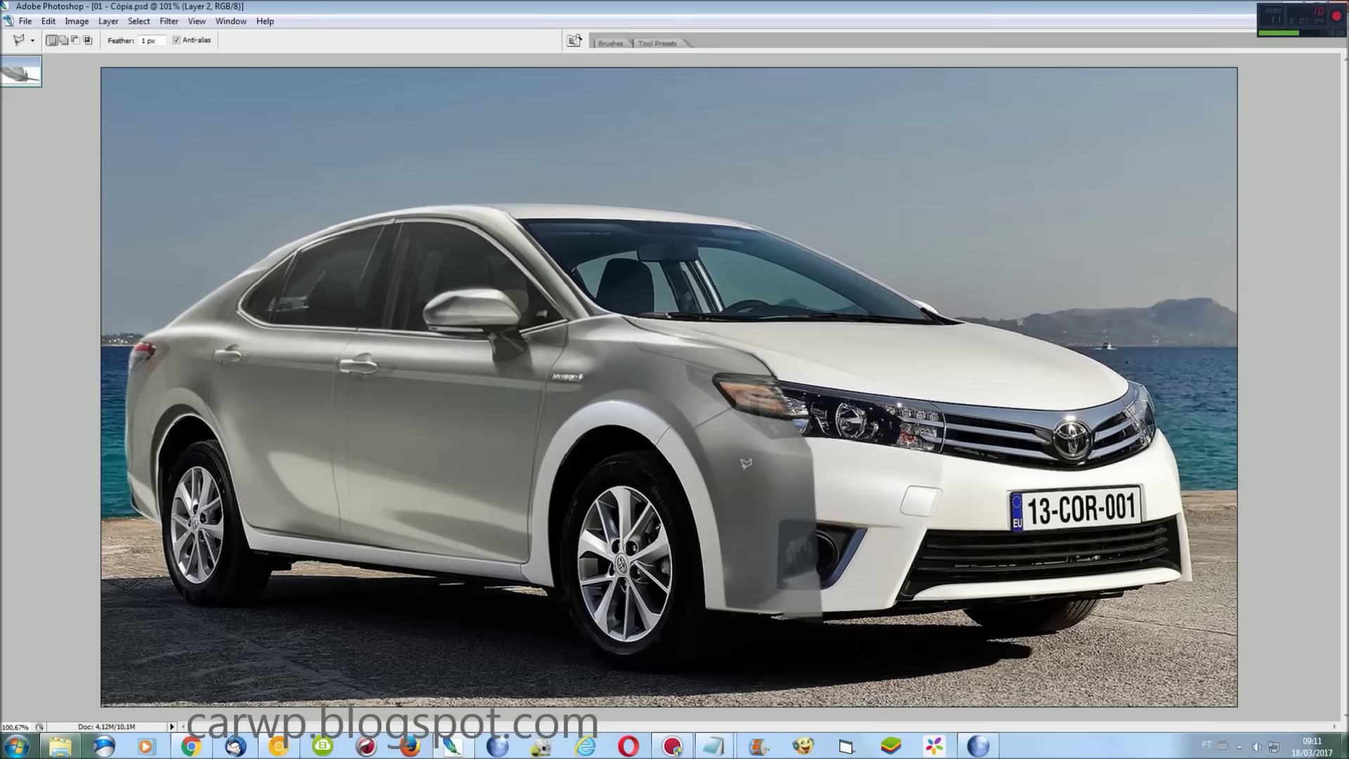
Restore the Camry layer to 100% opacity and zoom in on the front fender
key(F7)
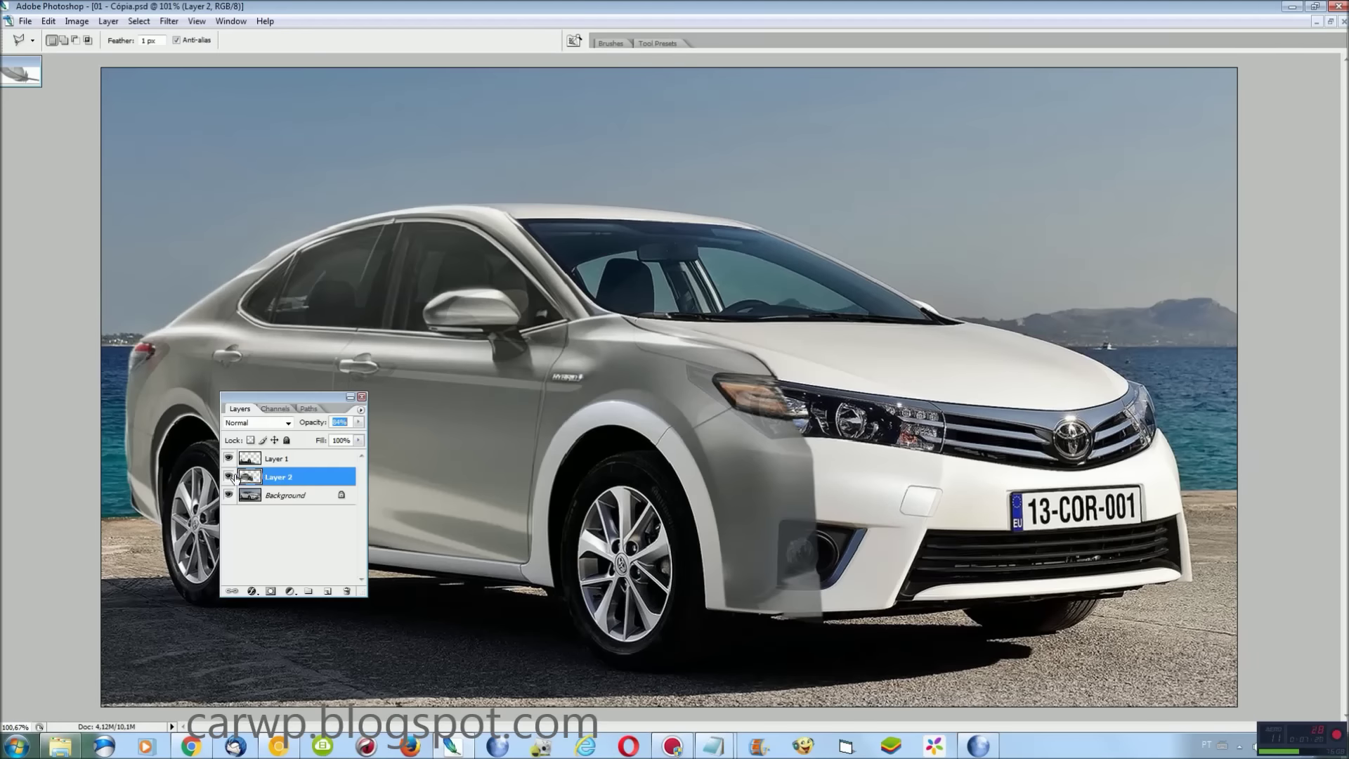
drag(358, 422, 386, 422)
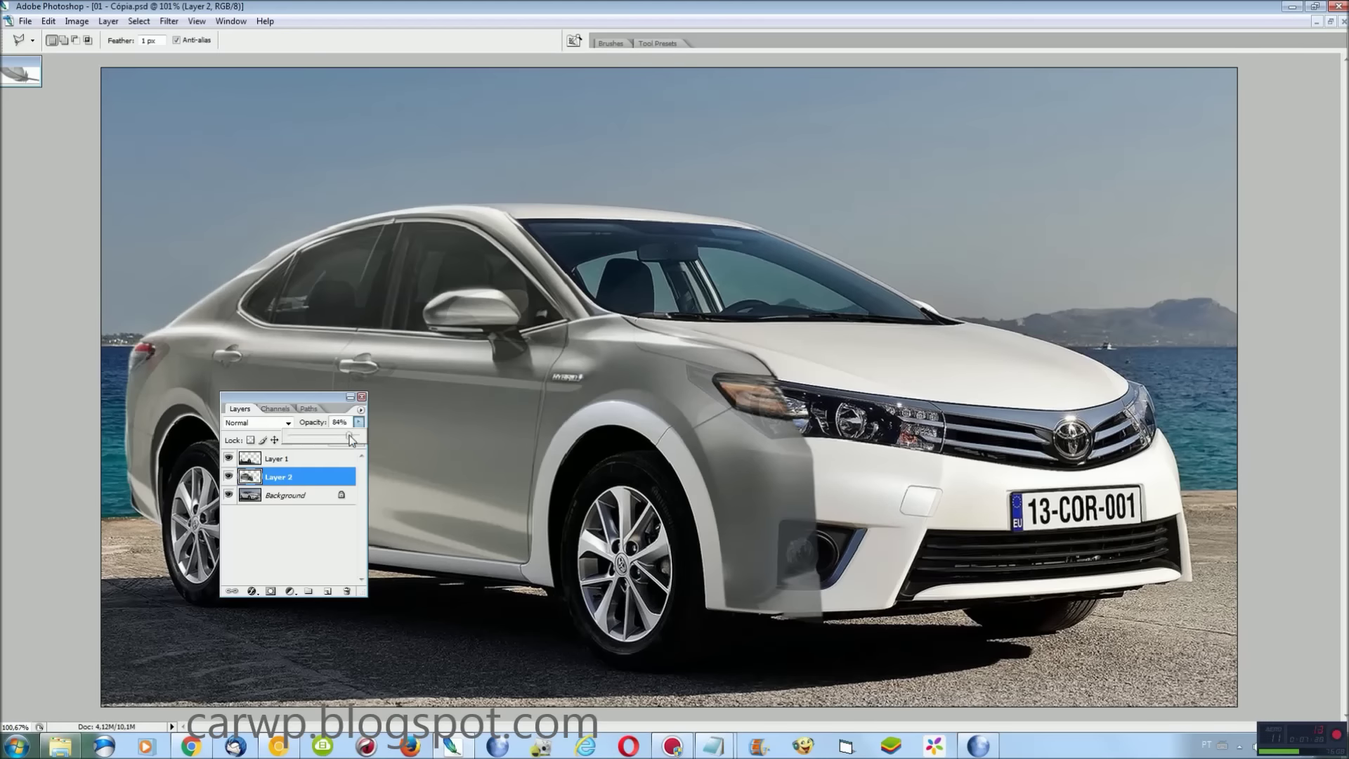
click(361, 397)
key(ctrl+plus)
key(ctrl+plus)
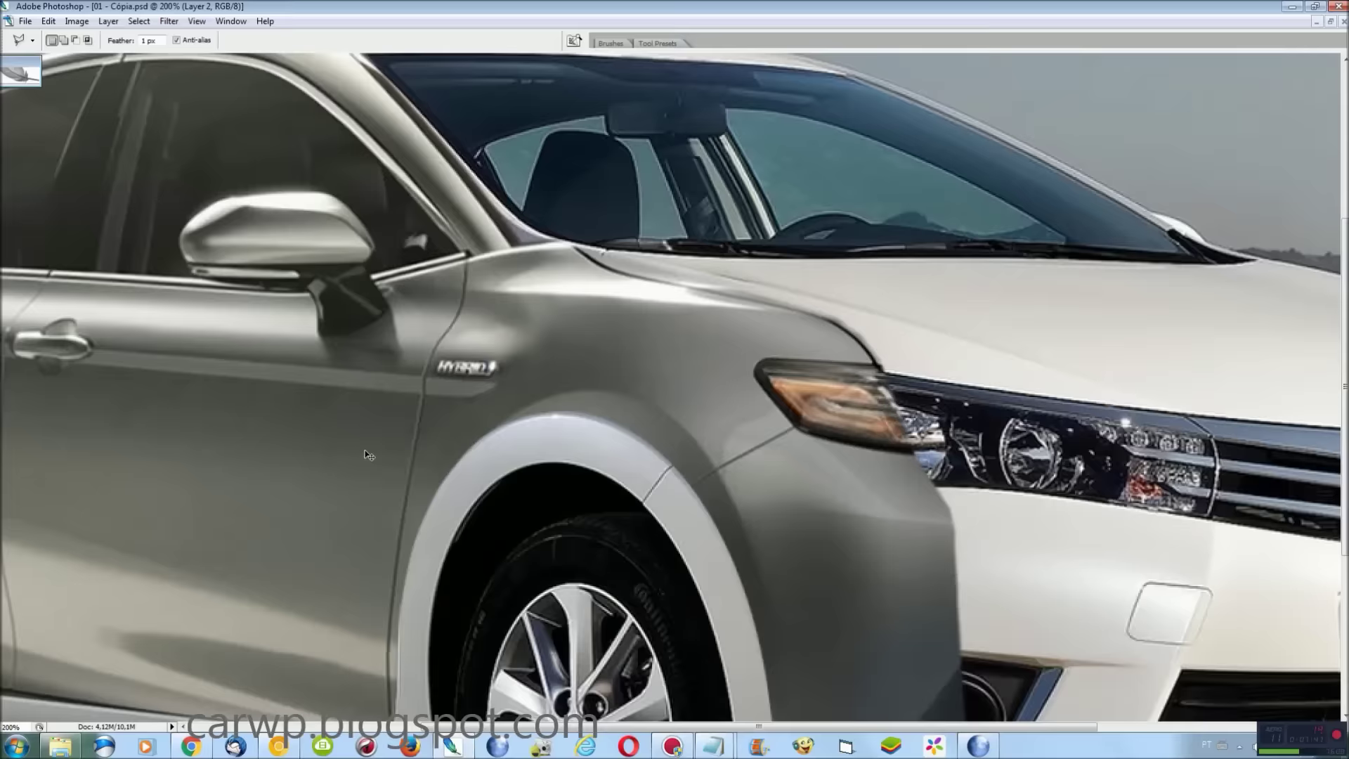
scroll(716, 448, down, 2)
Smudge the dark seams along the fender and wheel arch with a 40 px Smudge brush
key(r)
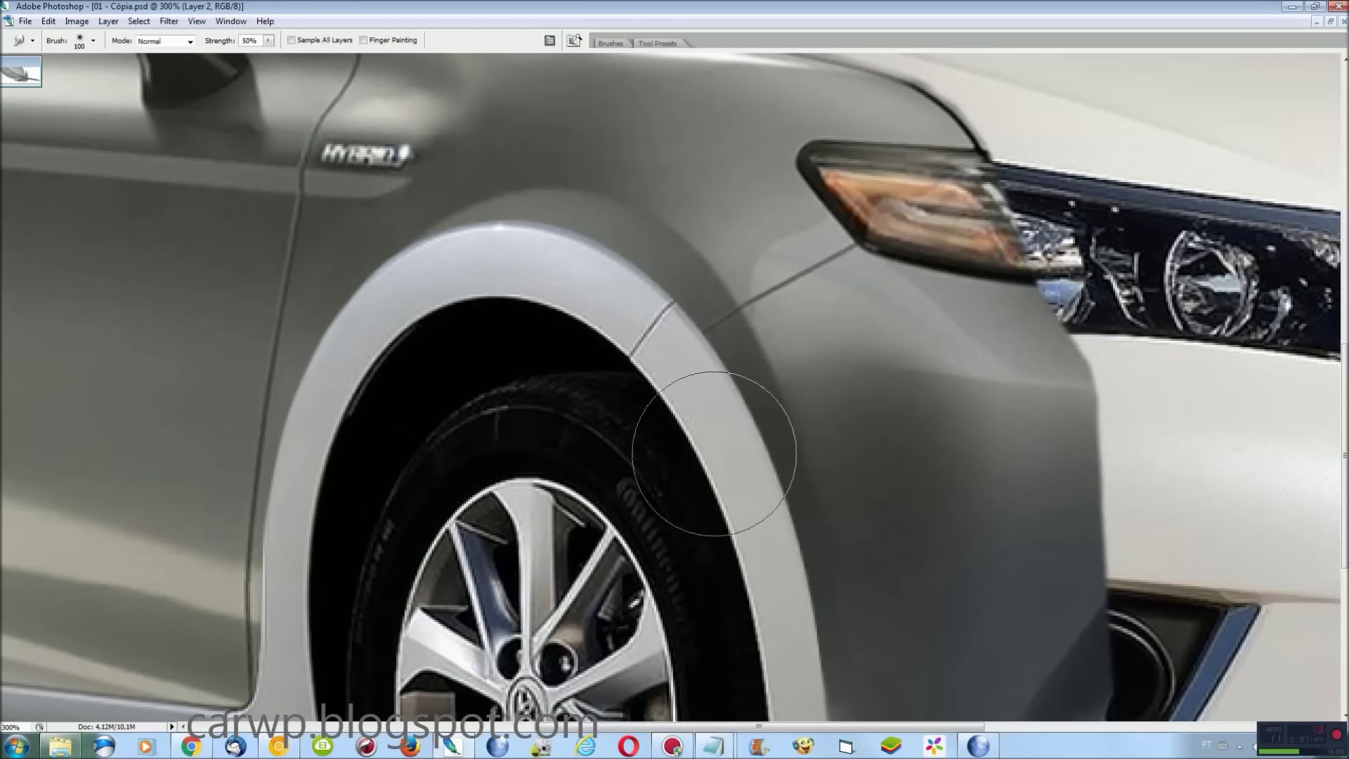
click(93, 42)
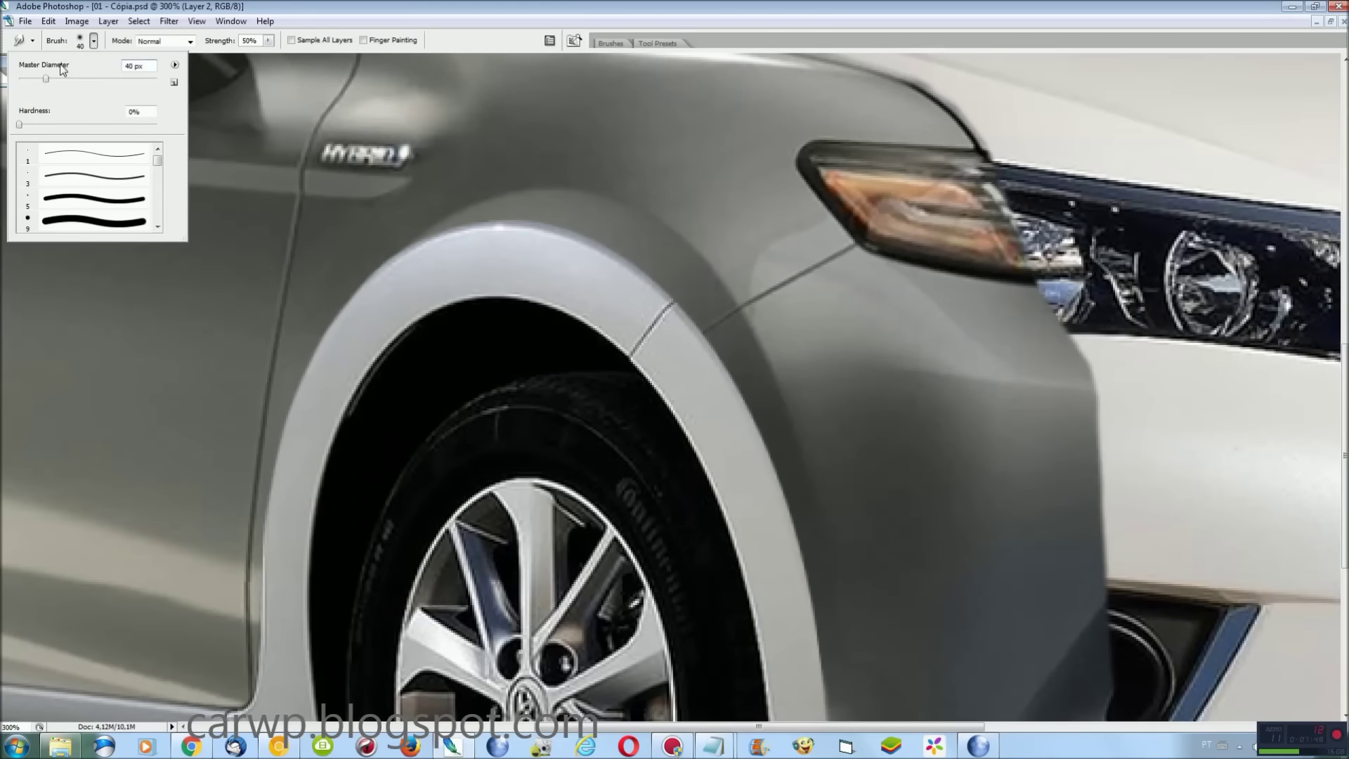
scroll(703, 464, down, 1)
scroll(703, 463, down, 1)
click(808, 460)
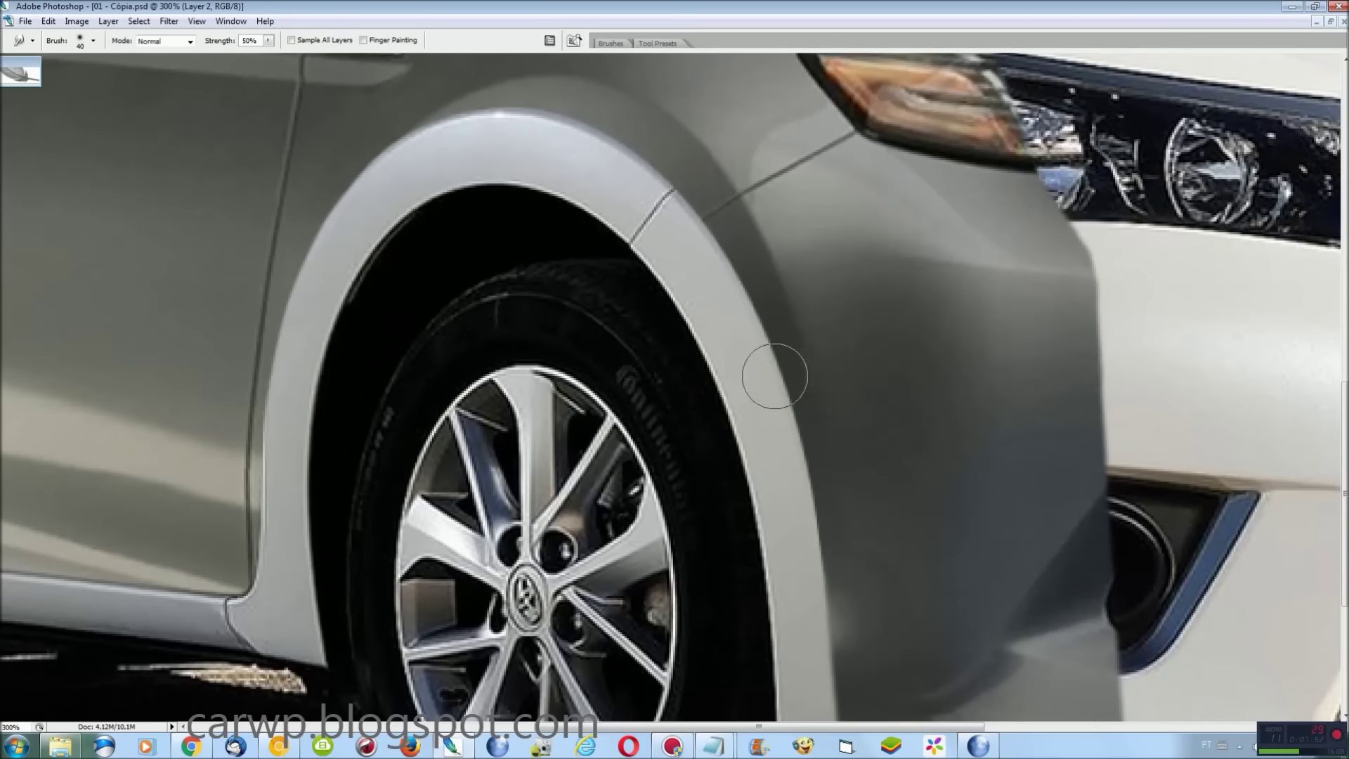
scroll(752, 267, up, 2)
drag(754, 277, 442, 236)
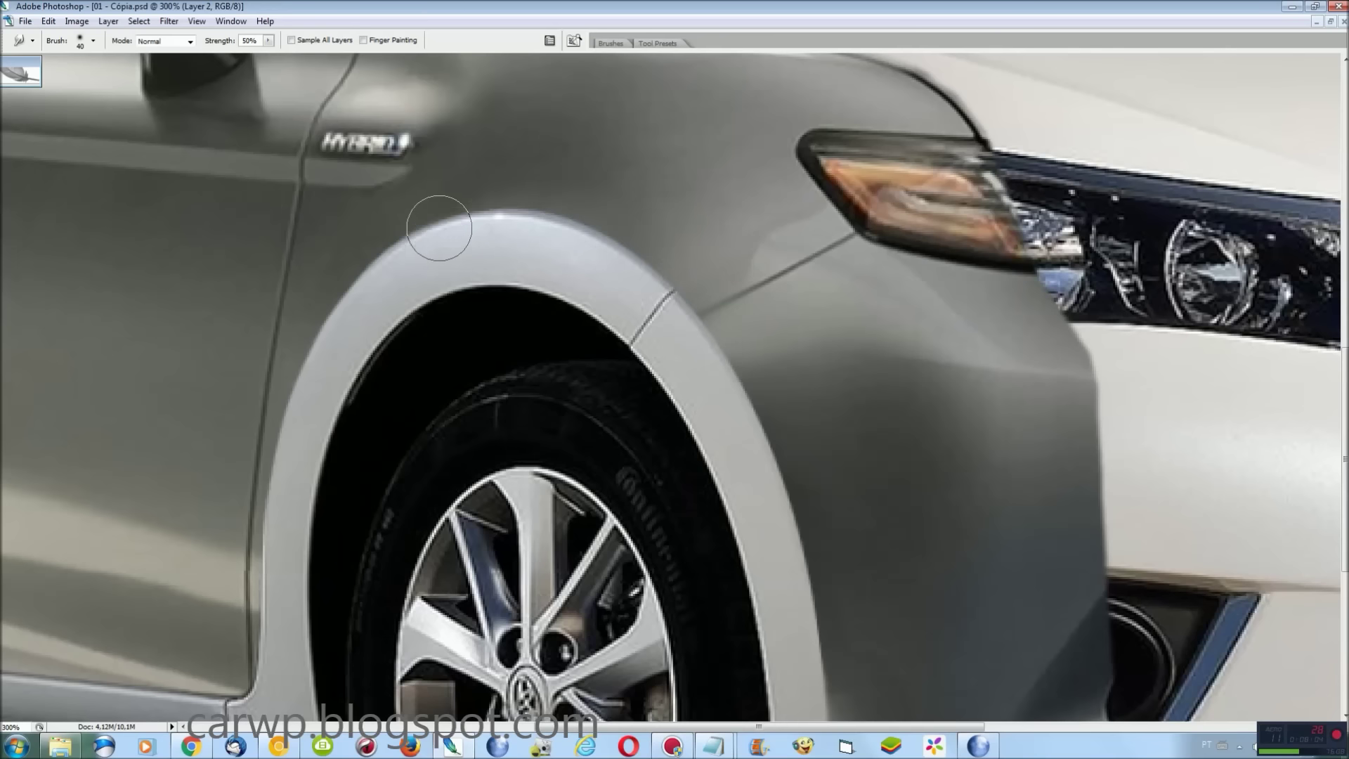
drag(618, 726, 277, 705)
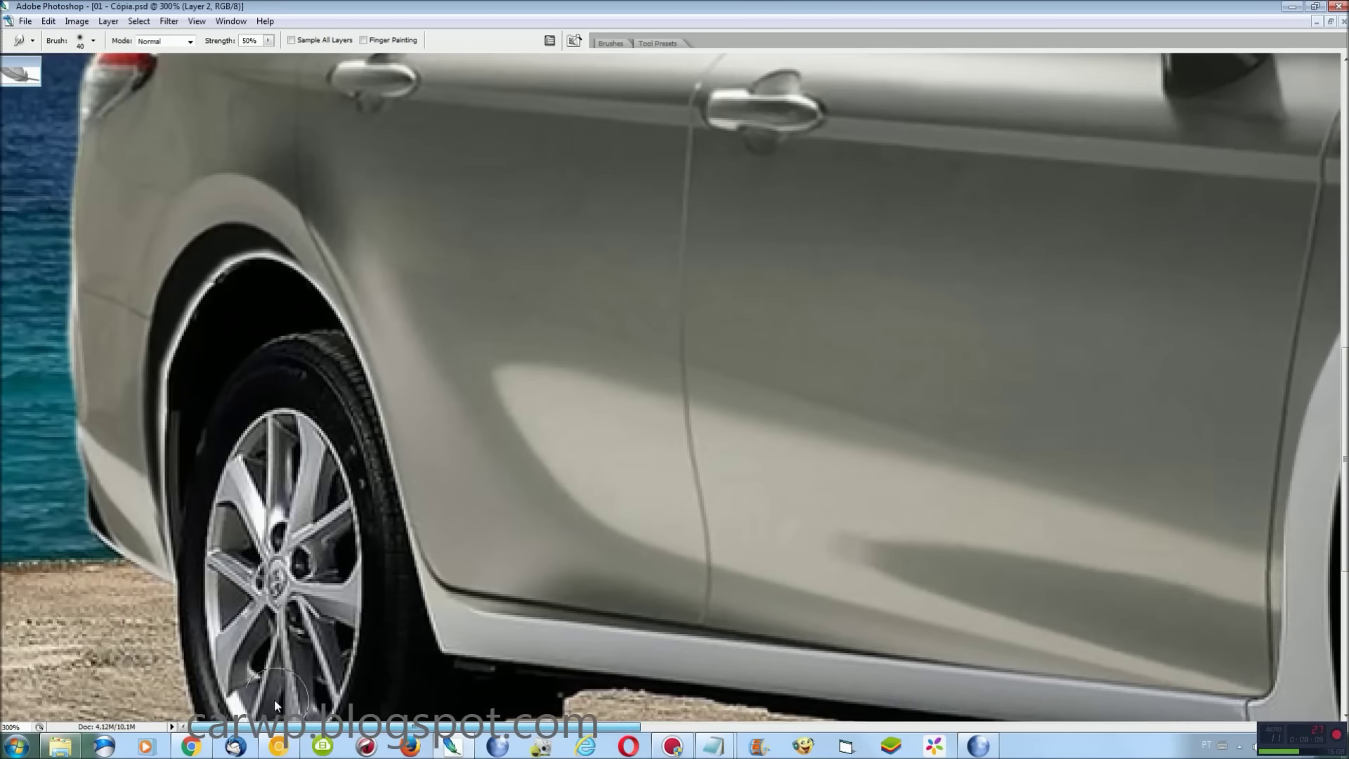
scroll(274, 698, up, 1)
scroll(246, 668, up, 2)
scroll(211, 632, up, 1)
mouse_move(175, 596)
mouse_down()
mouse_move(156, 475)
mouse_move(169, 403)
mouse_move(179, 351)
mouse_move(239, 267)
mouse_move(186, 313)
mouse_move(204, 341)
mouse_move(243, 317)
mouse_move(265, 348)
mouse_move(210, 330)
mouse_move(225, 352)
mouse_move(184, 380)
mouse_up()
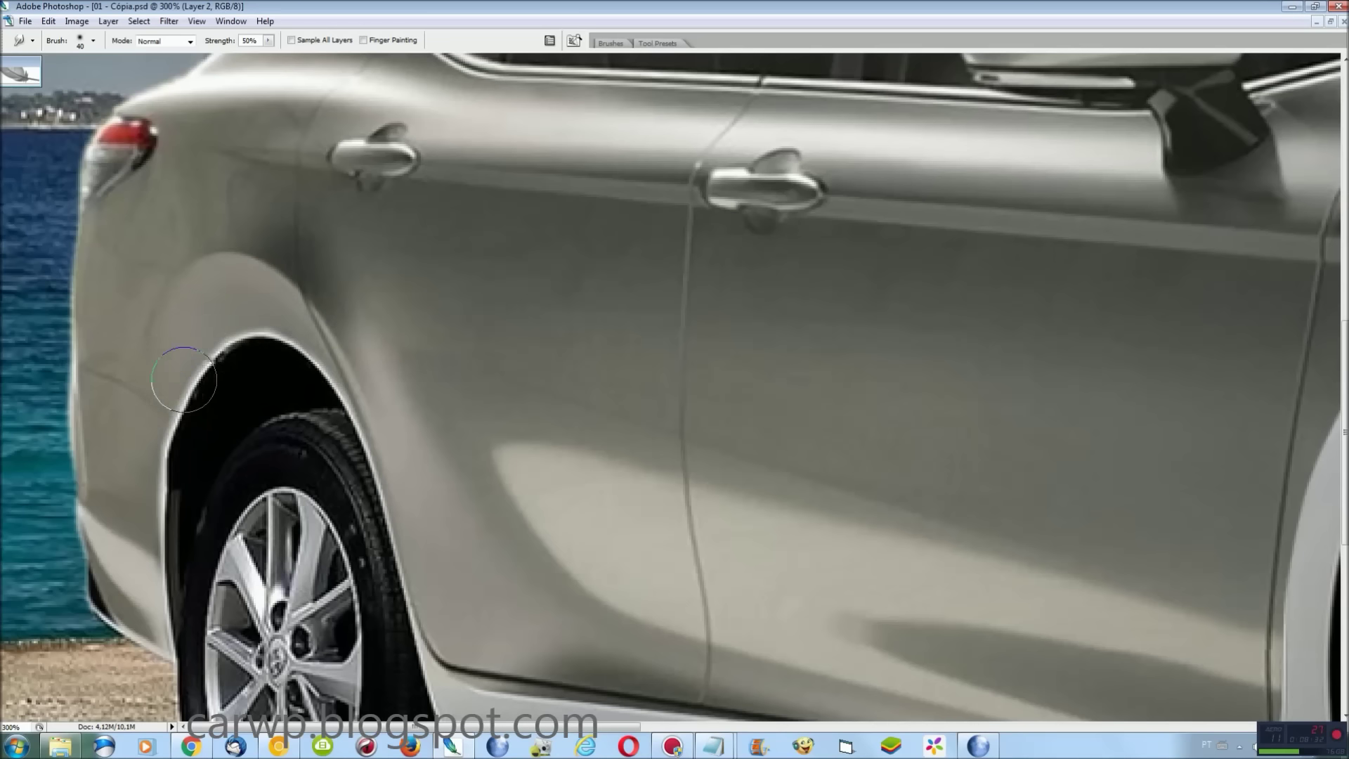
key(ctrl+0)
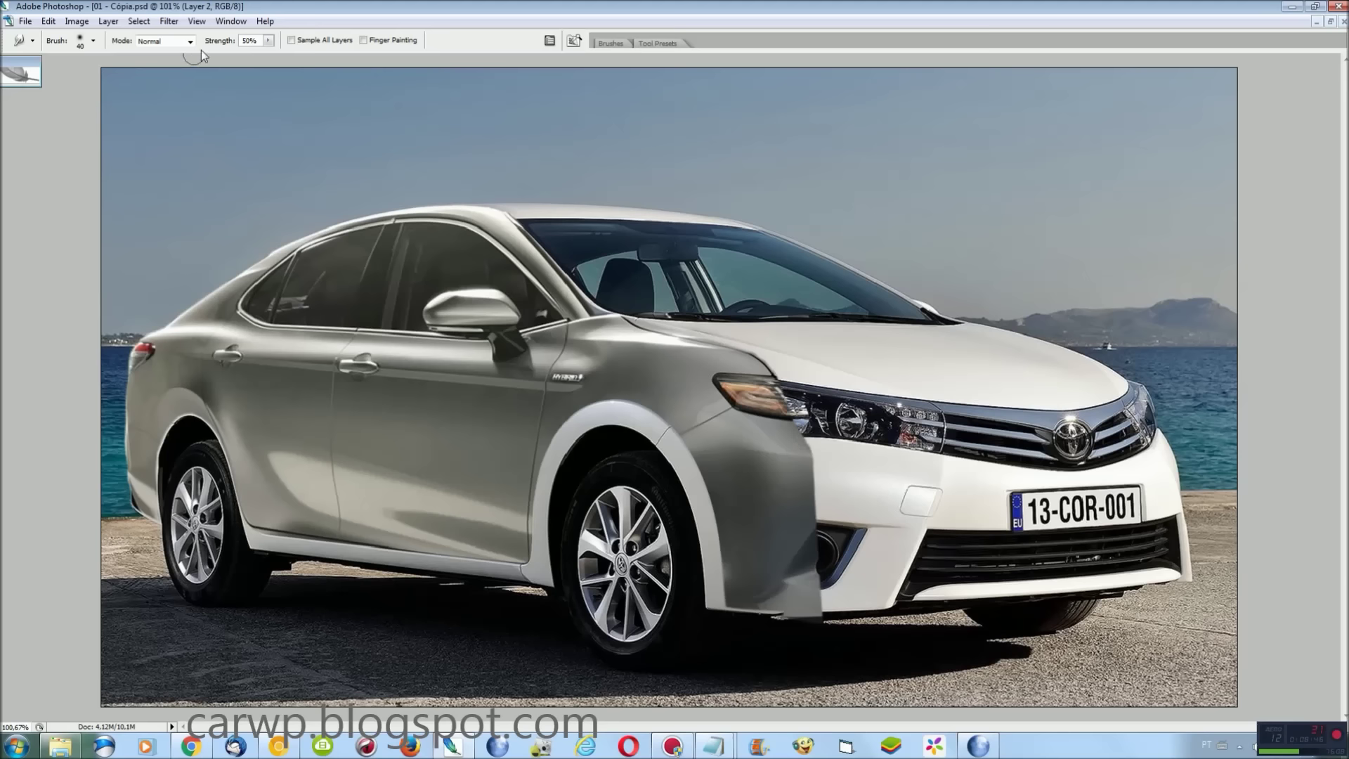
Switch to the Camry photo 02 - Cópia.jpg and invert its selection
click(232, 21)
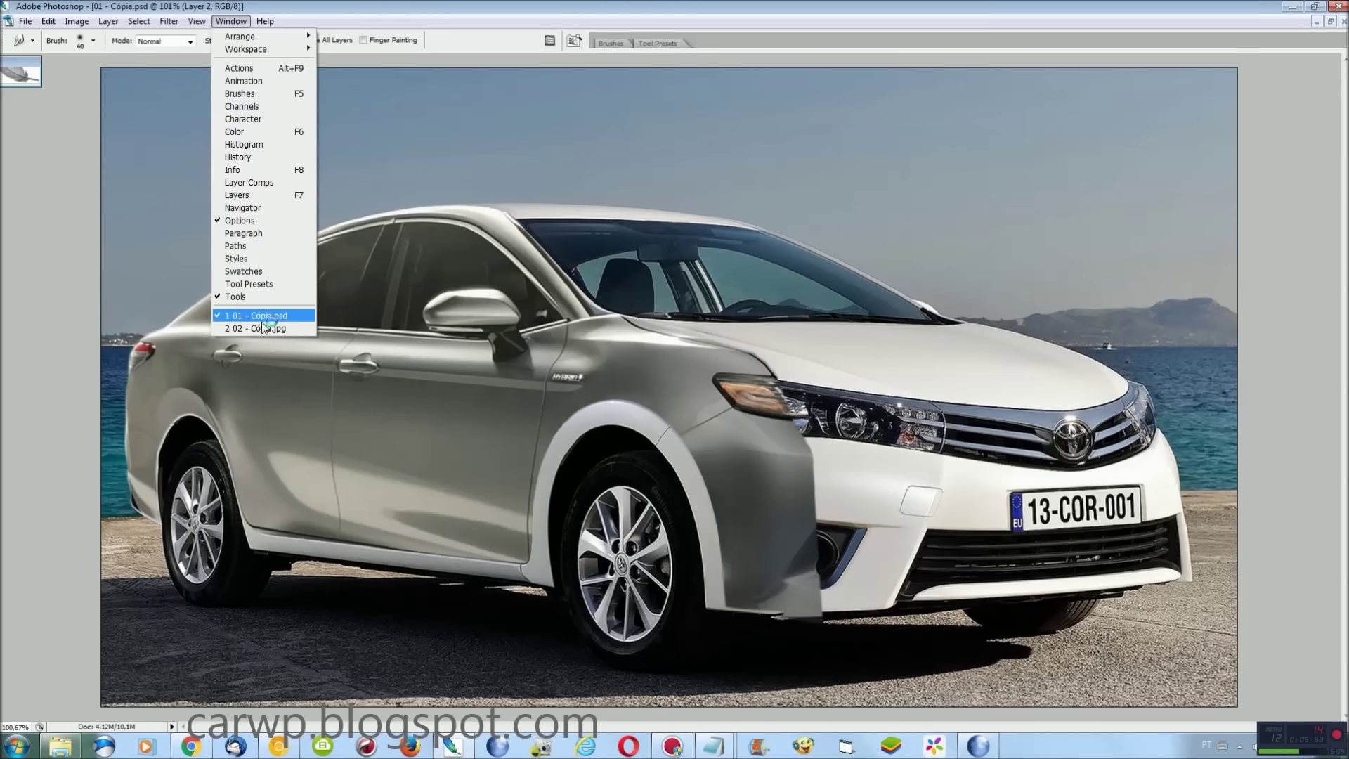
click(273, 330)
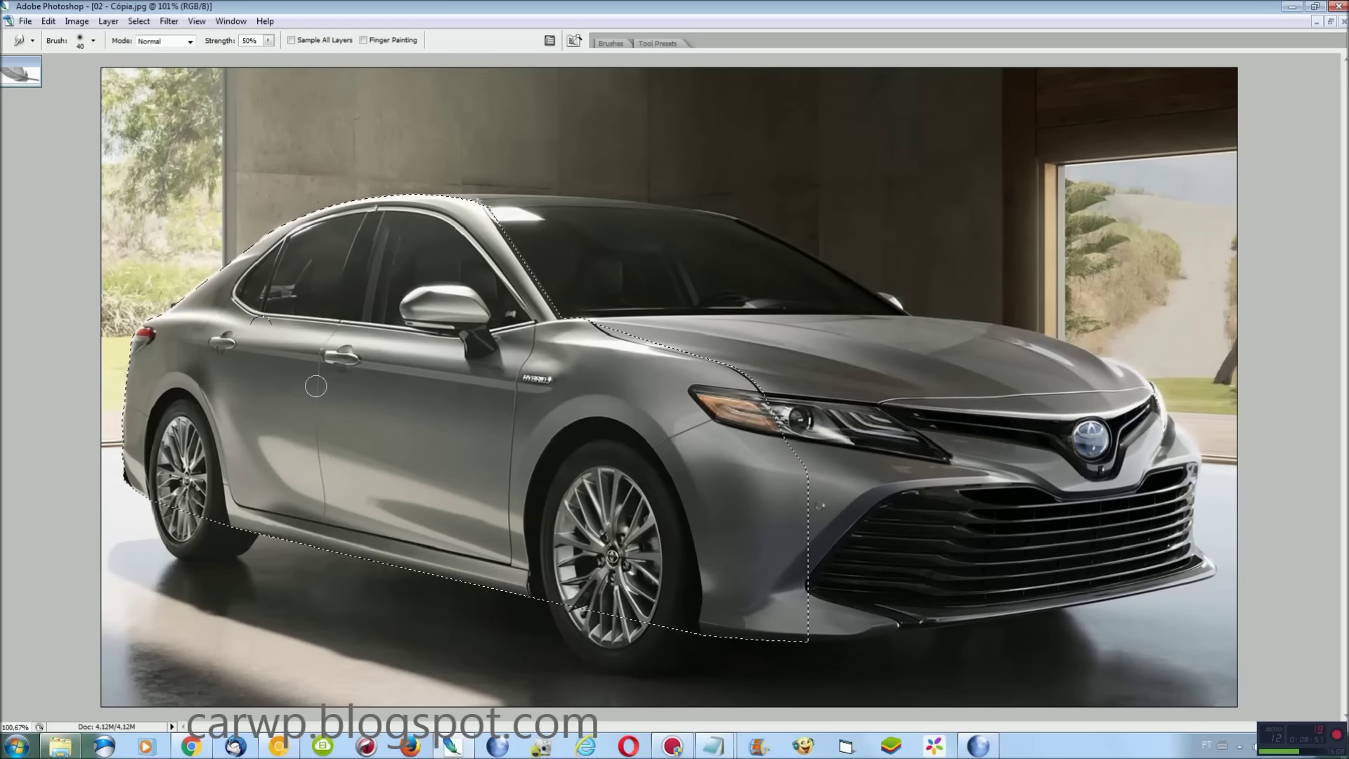
click(138, 21)
click(158, 77)
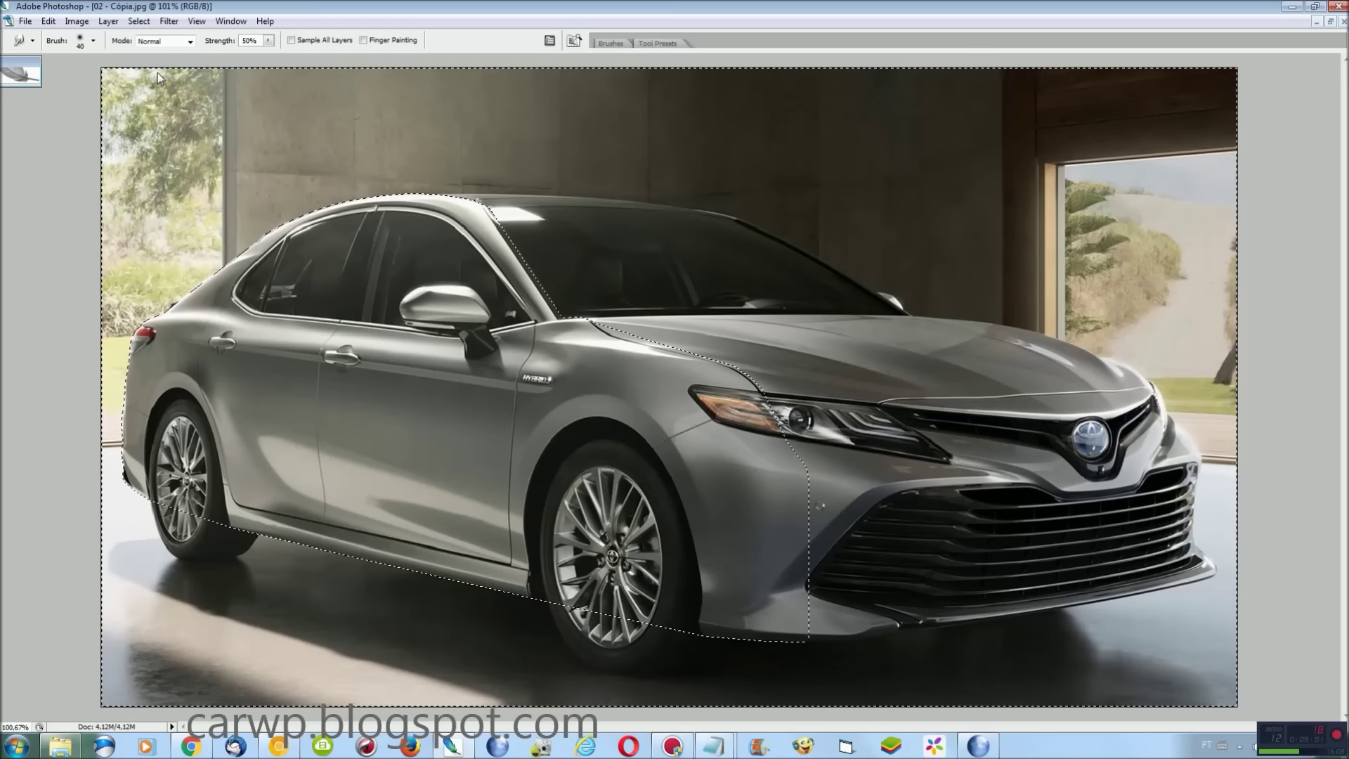
Zoom in on the Camry's fender and headlight and start a lasso subtraction there
key(l)
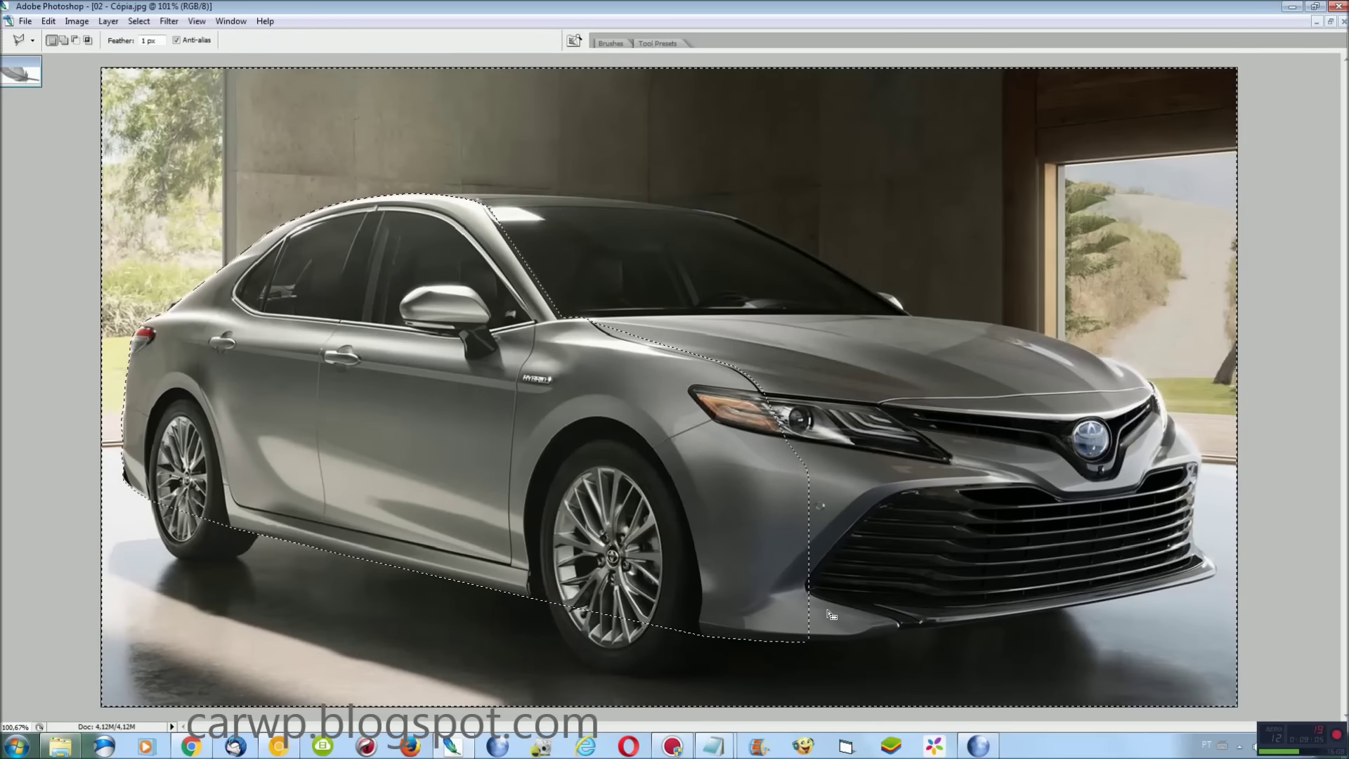
key(ctrl+plus)
scroll(675, 388, down, 1)
scroll(675, 388, down, 3)
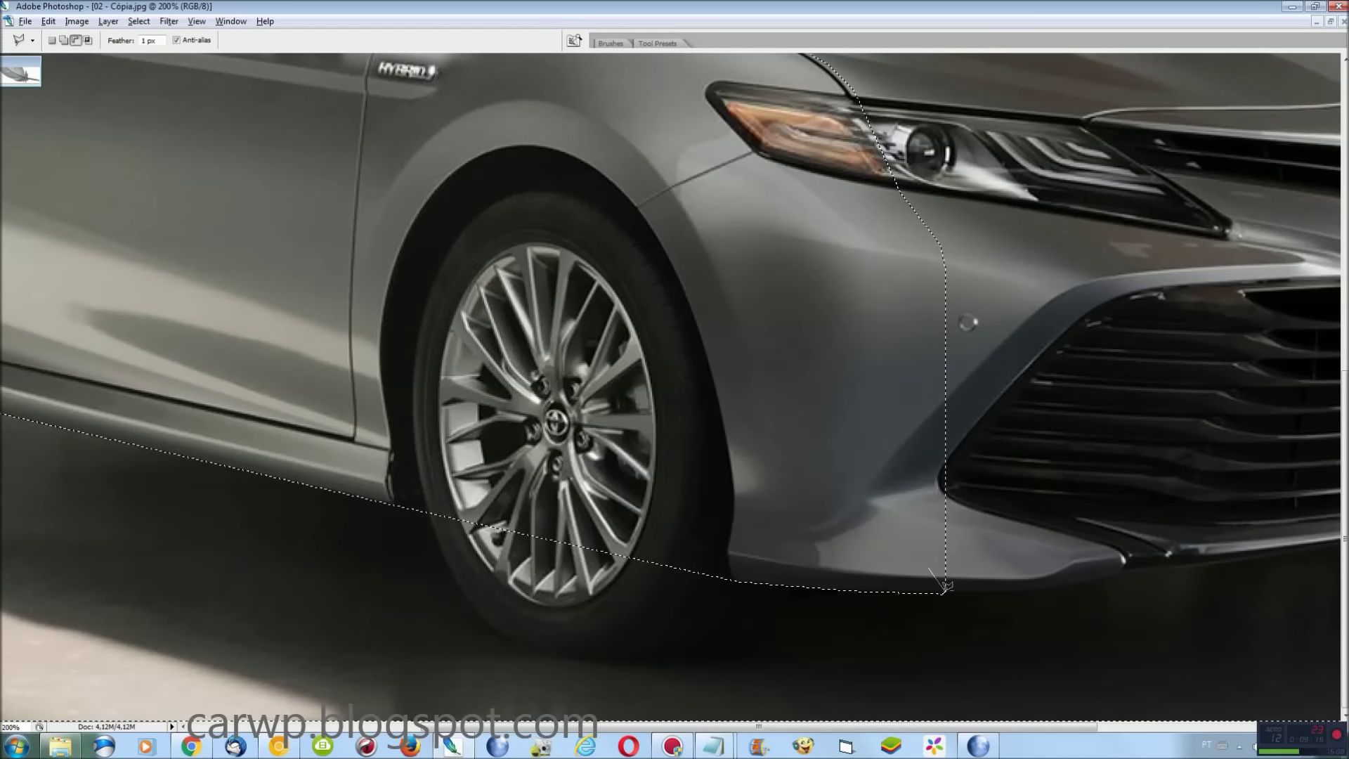
key(ctrl+minus)
key(ctrl+minus)
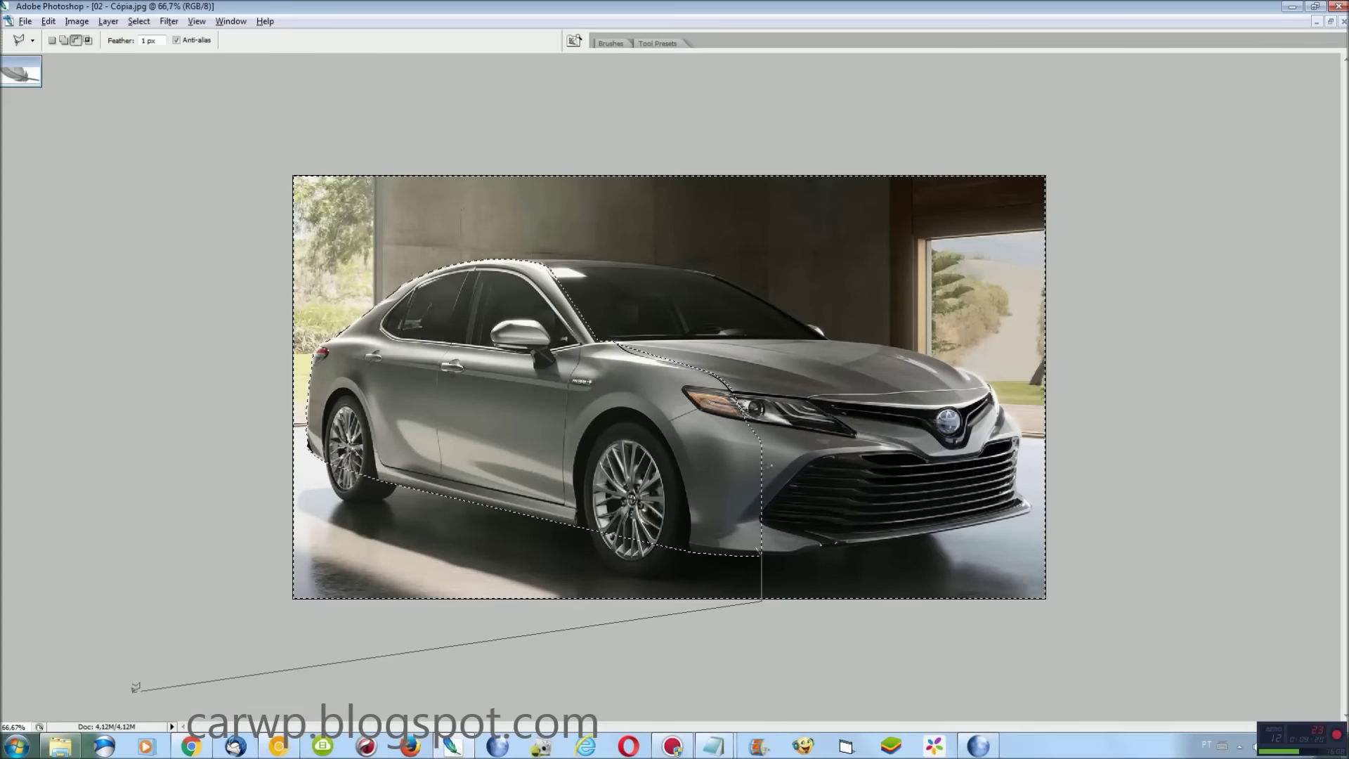
key(ctrl+plus)
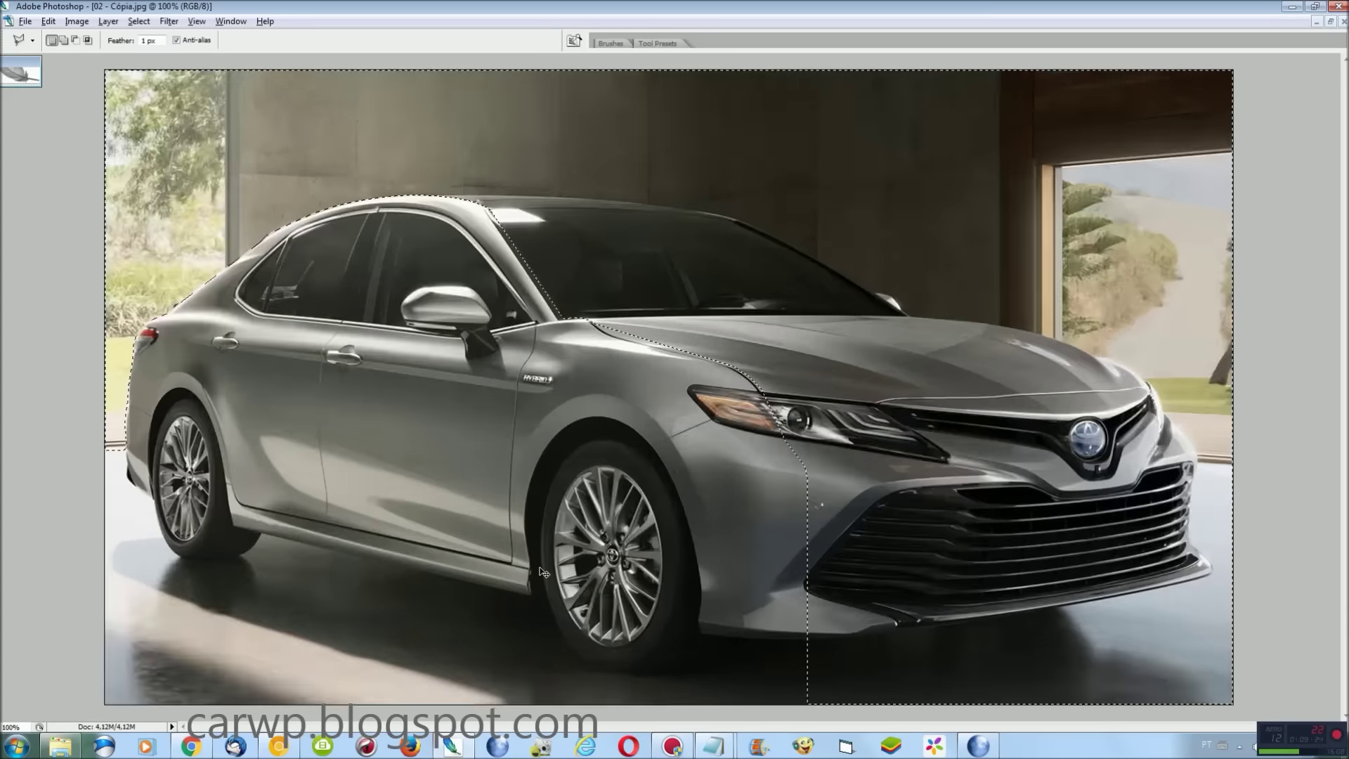
key(ctrl+plus)
key(ctrl+plus)
scroll(1343, 178, up, 3)
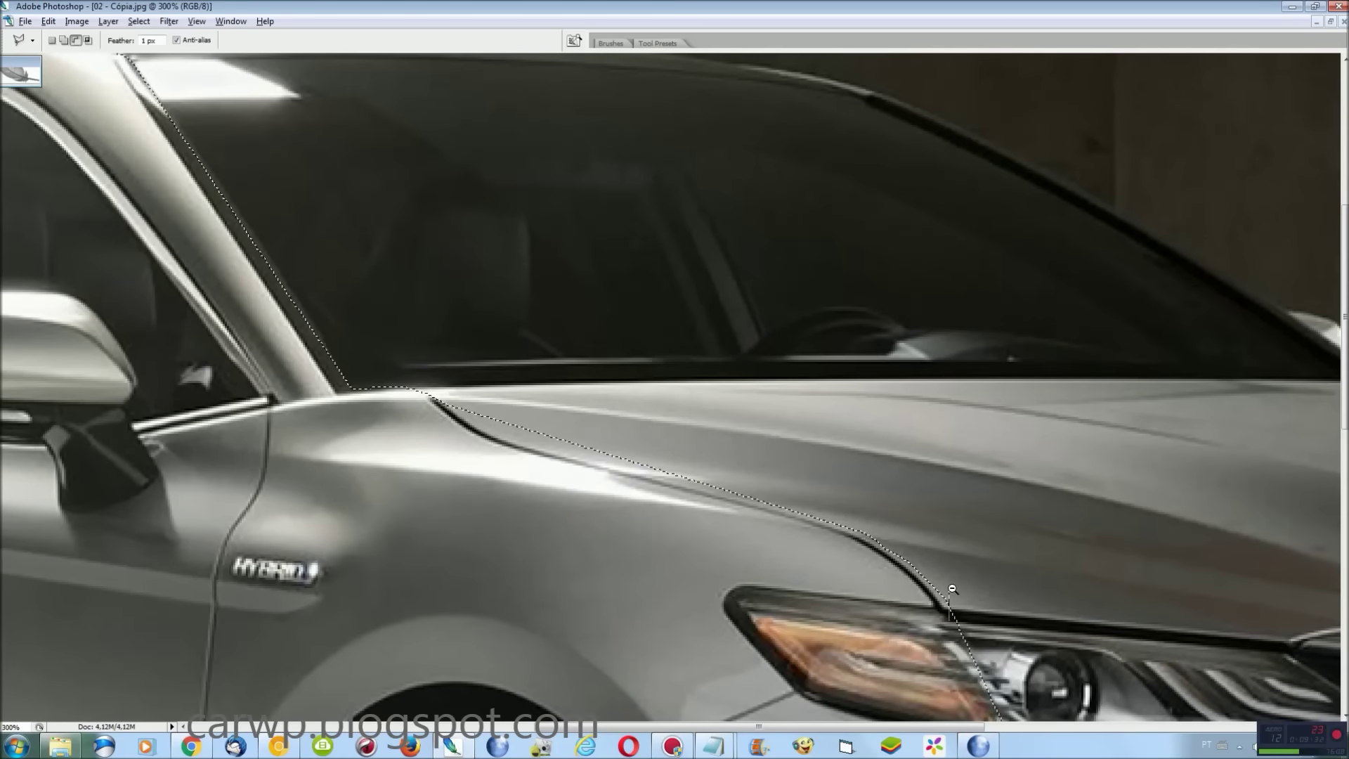
ctrl+alt+click(952, 589)
ctrl+alt+click(952, 589)
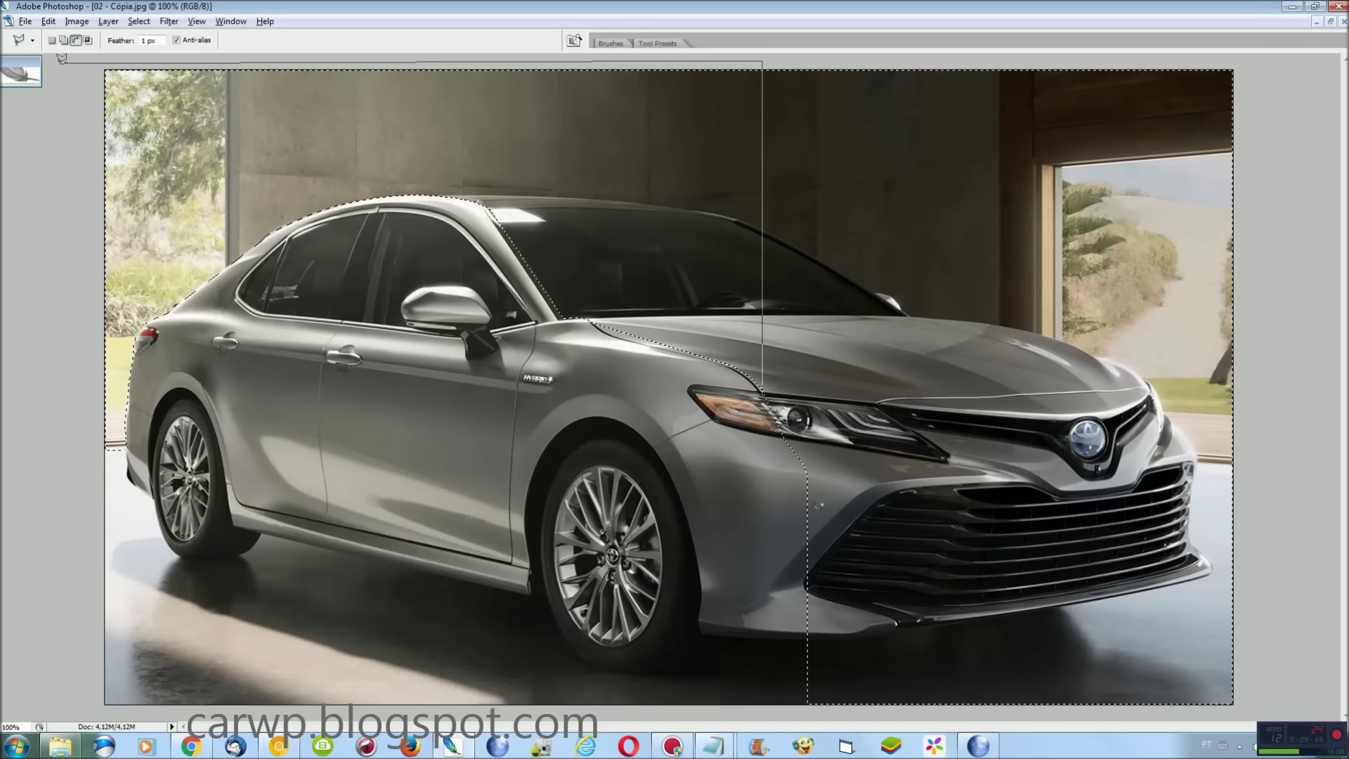
Trace around the grille and close the lasso so only the bumper and grille remain selected
key(ctrl+plus)
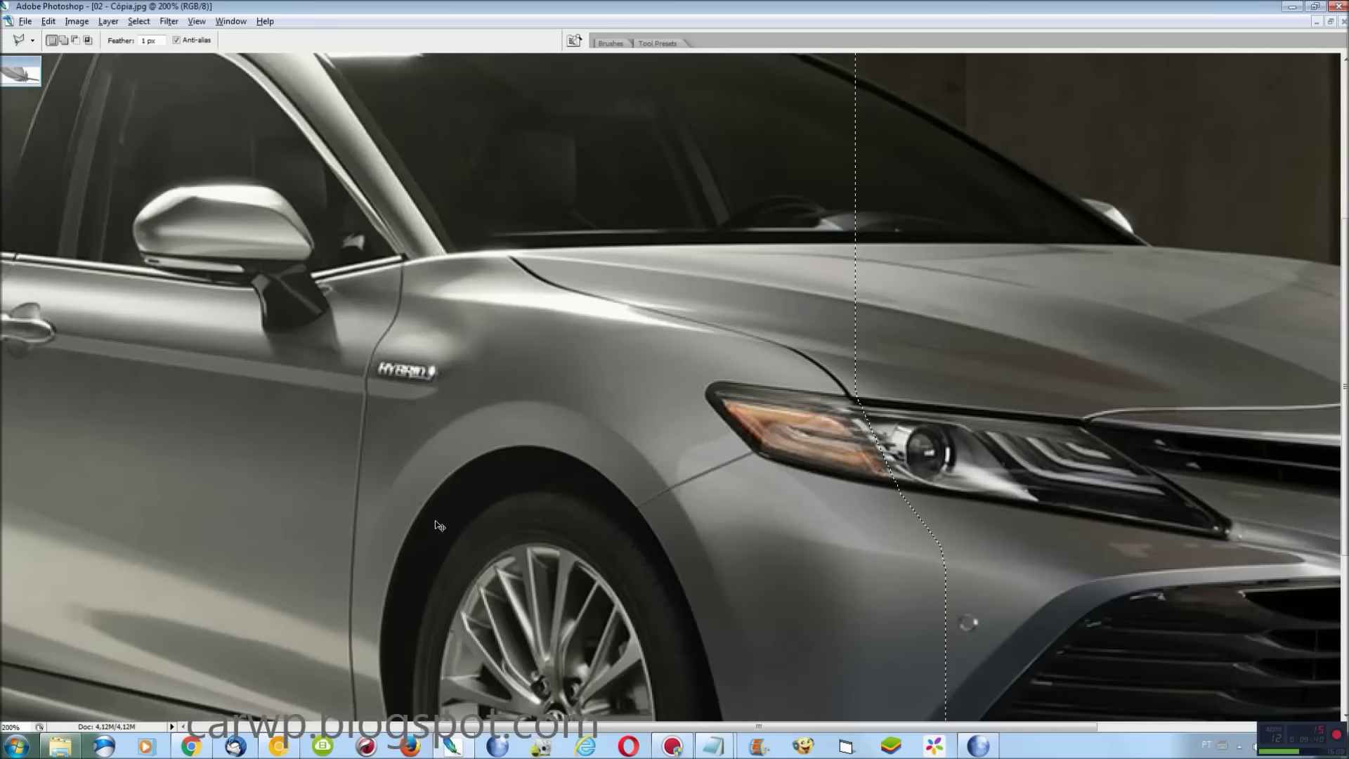
scroll(1176, 691, right, 5)
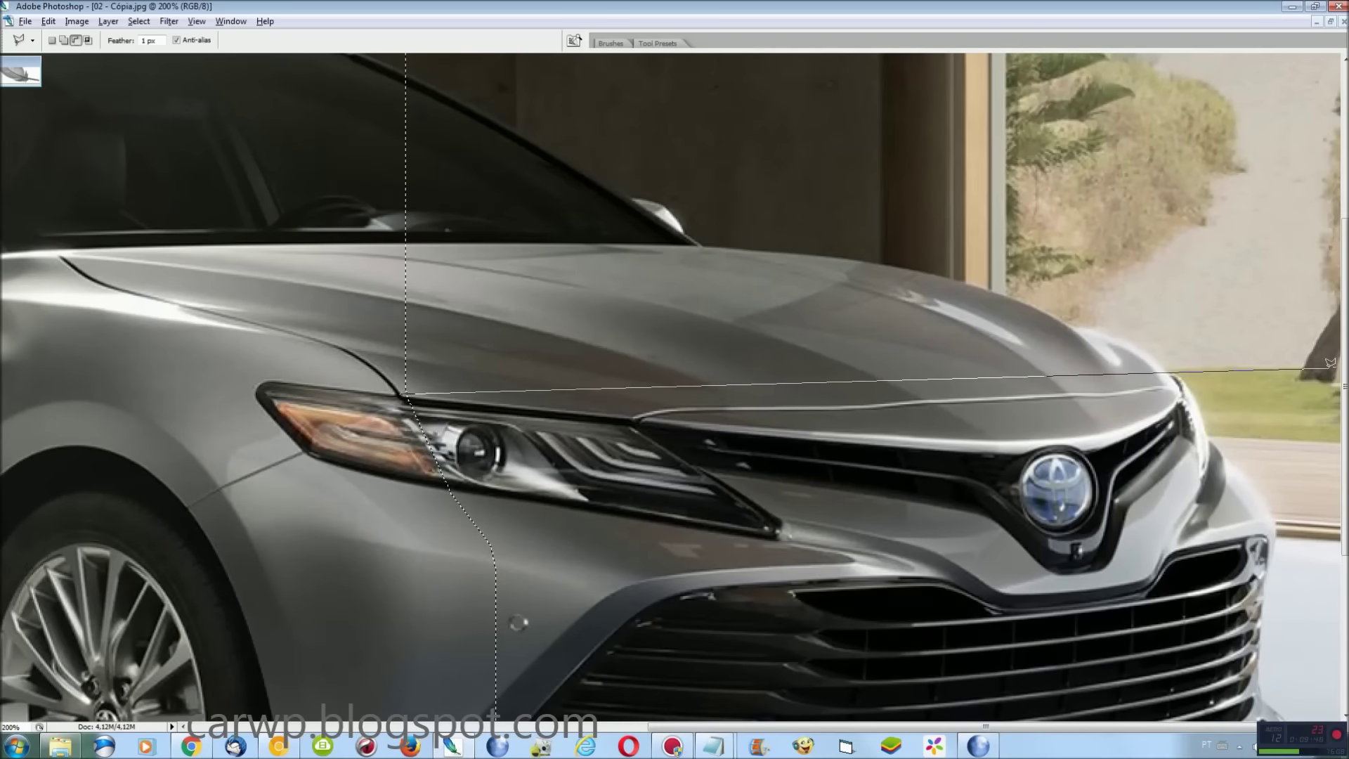
scroll(1331, 363, up, 4)
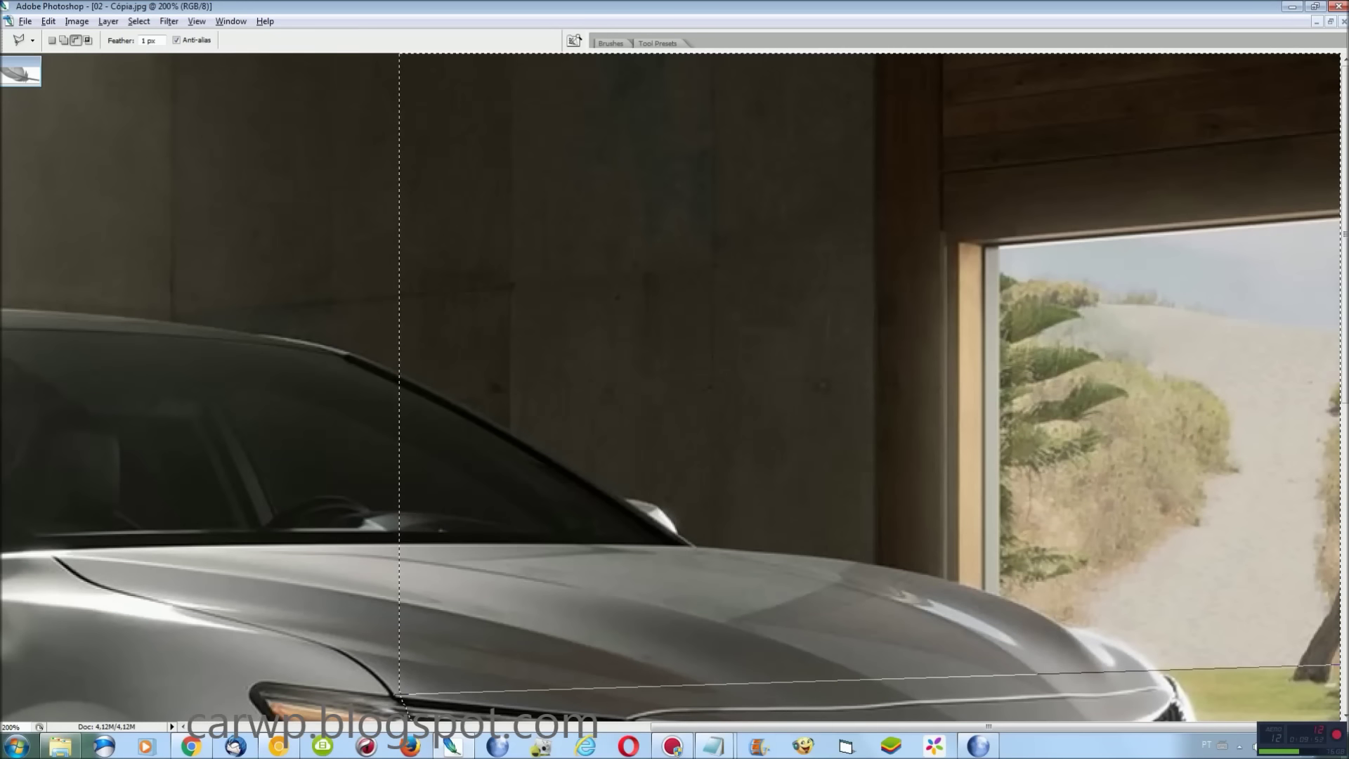
scroll(295, 590, down, 8)
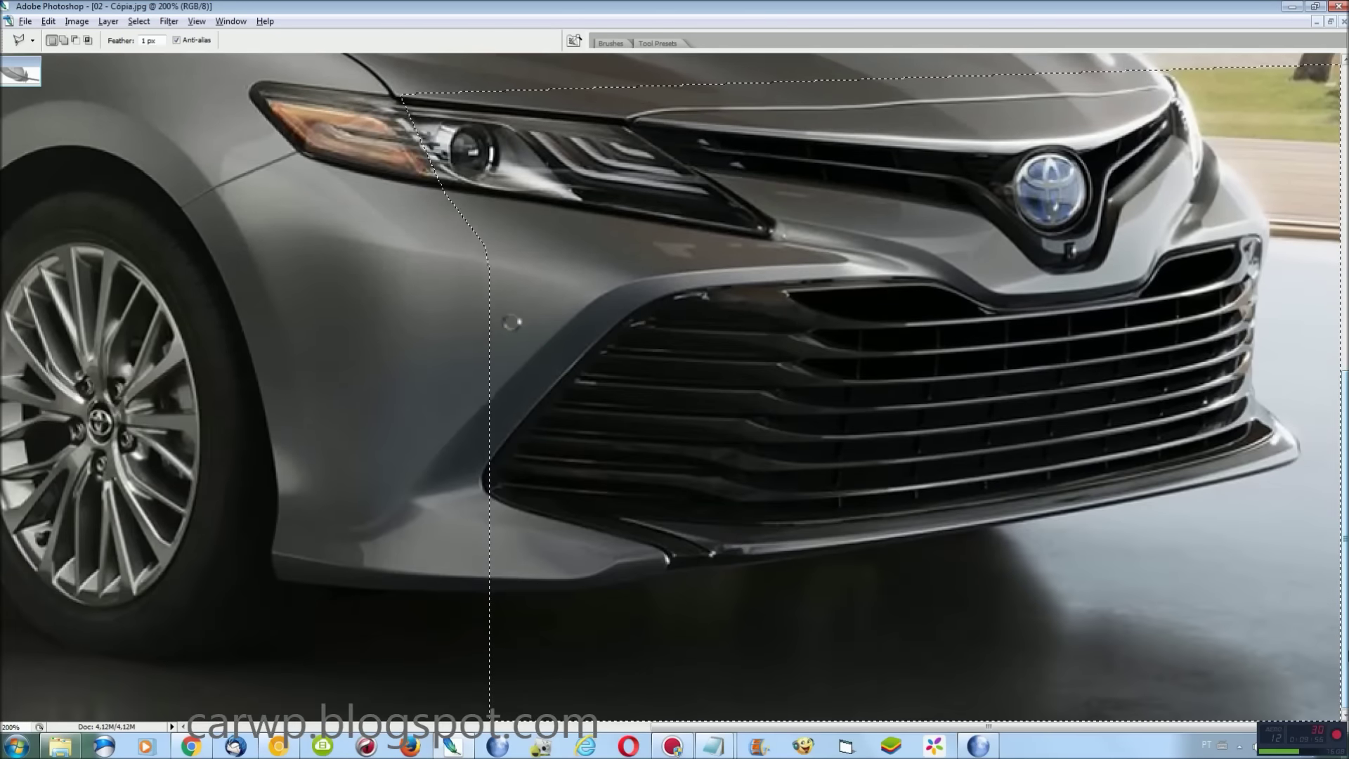
key(ctrl+plus)
scroll(382, 597, down, 1)
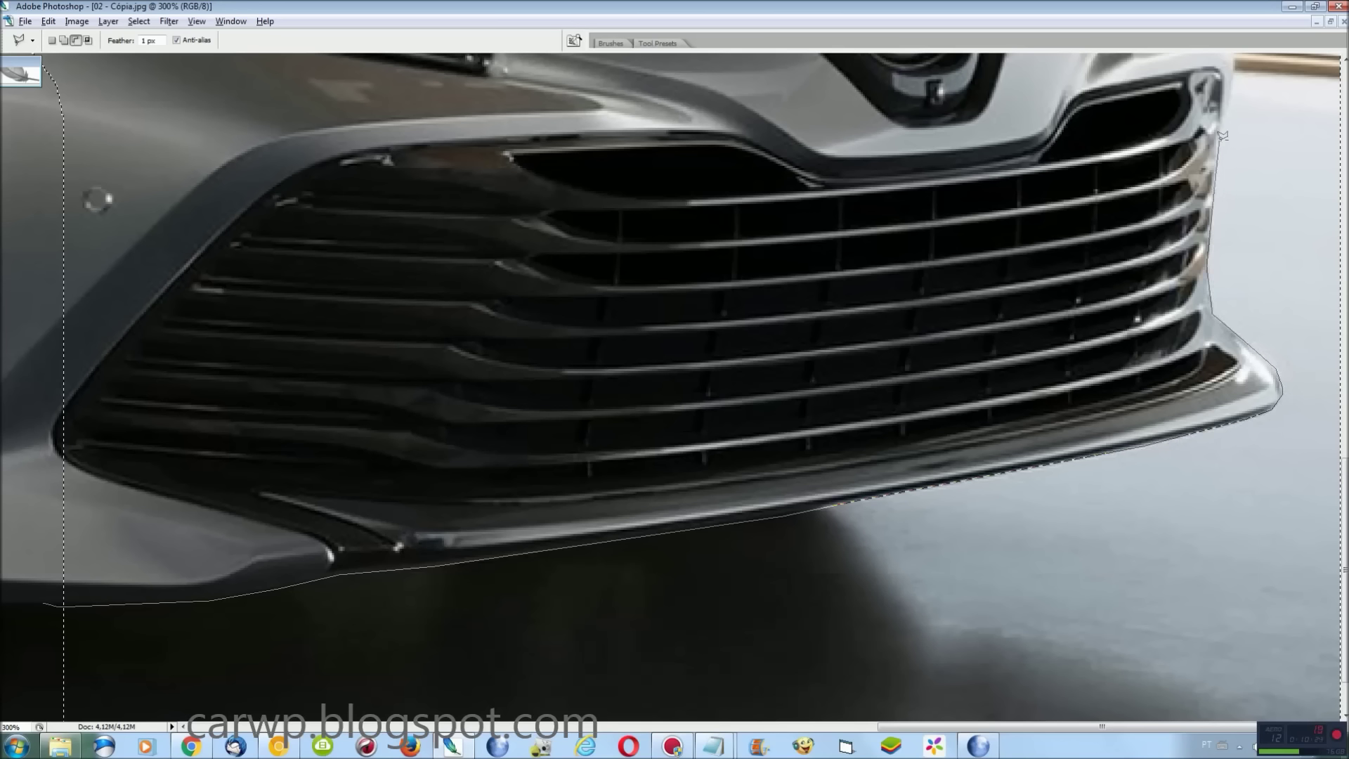
scroll(1237, 88, up, 5)
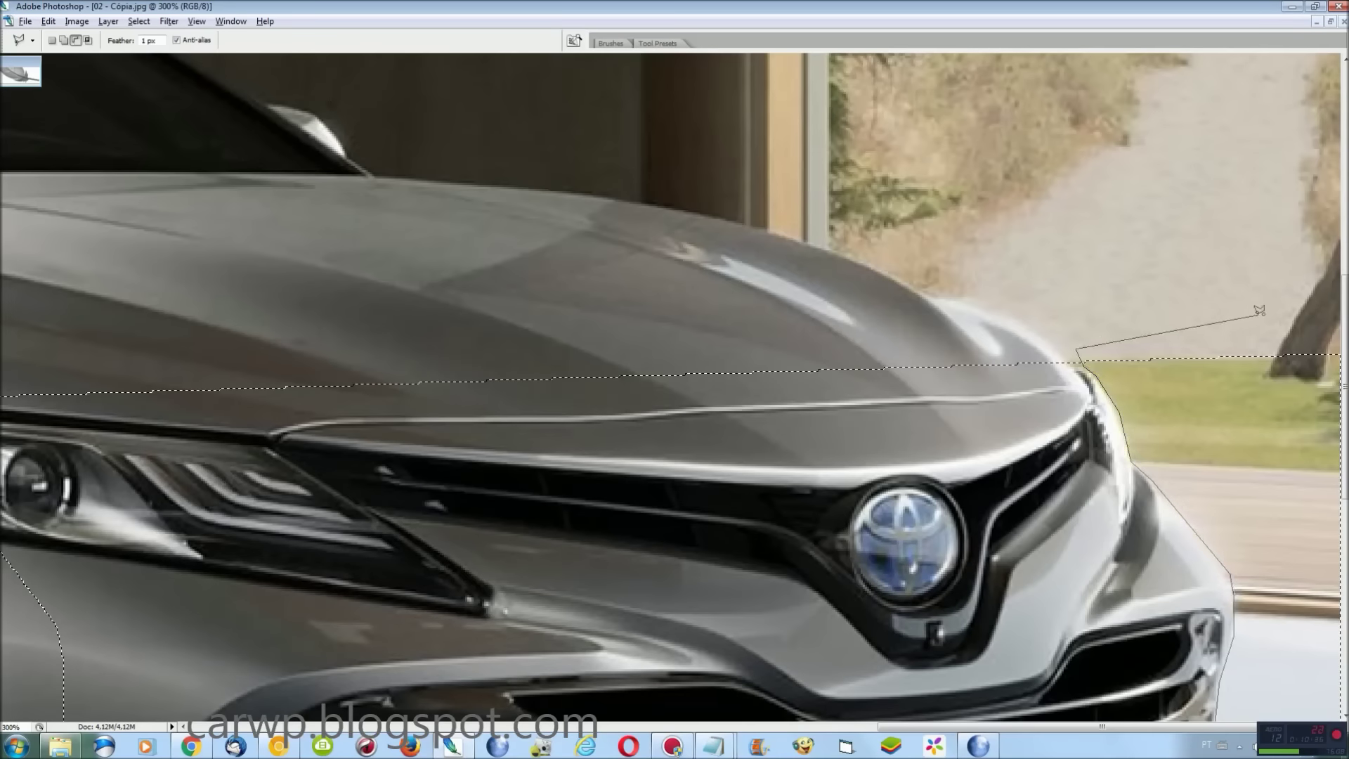
key(ctrl+minus)
key(ctrl+minus)
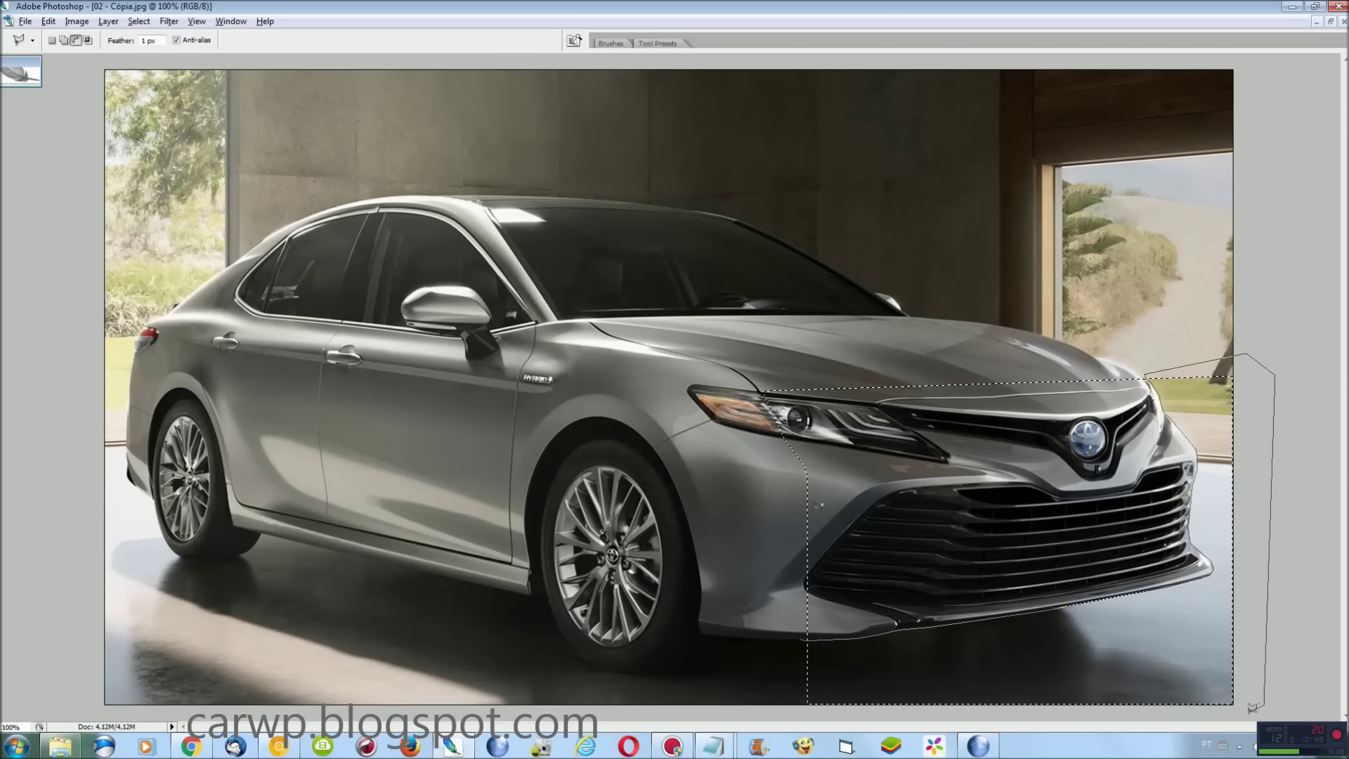
click(772, 674)
Switch back to the Corolla composite and select Layer 1
click(231, 21)
click(260, 301)
key(F7)
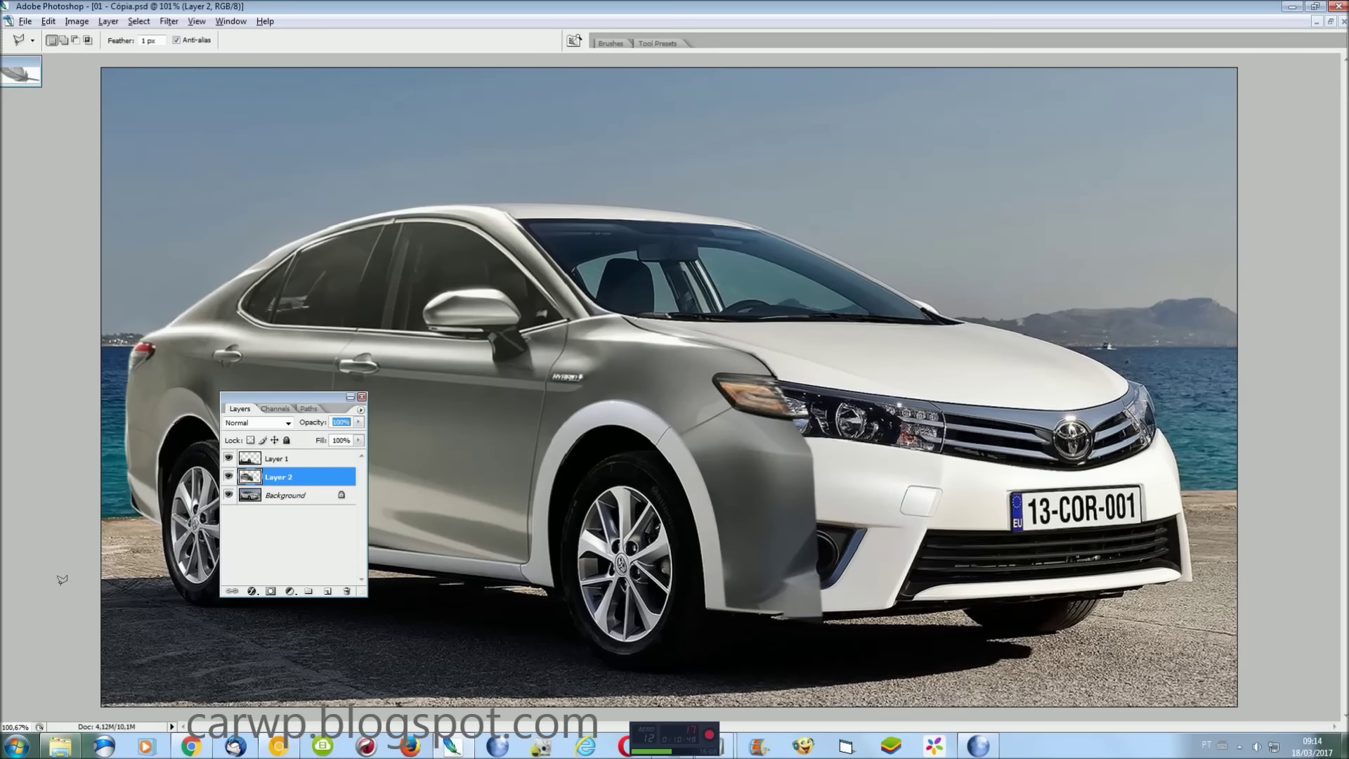
click(314, 460)
click(362, 397)
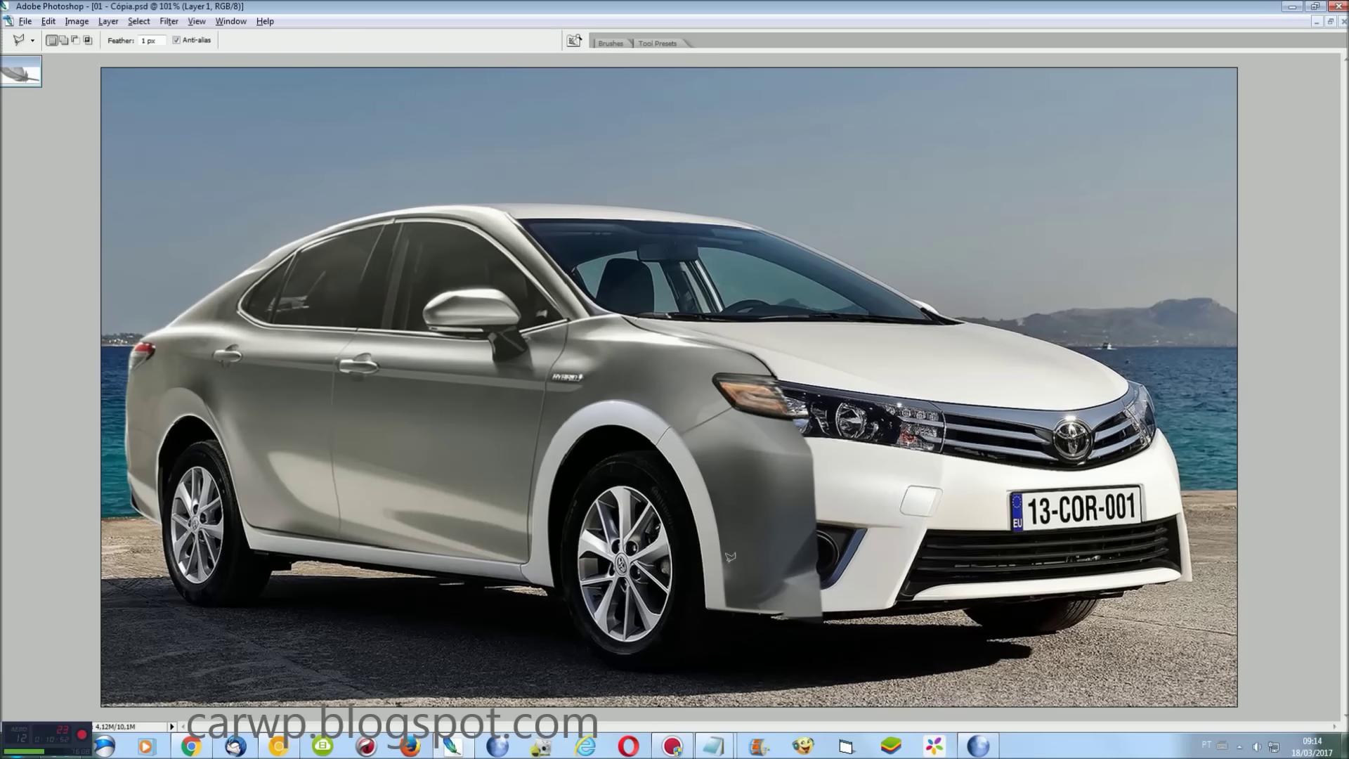
Paste the Camry bumper and grille and move it onto the Corolla's front
key(ctrl+v)
key(ctrl+t)
mouse_move(847, 463)
mouse_down()
mouse_move(1178, 540)
mouse_move(1183, 575)
mouse_up()
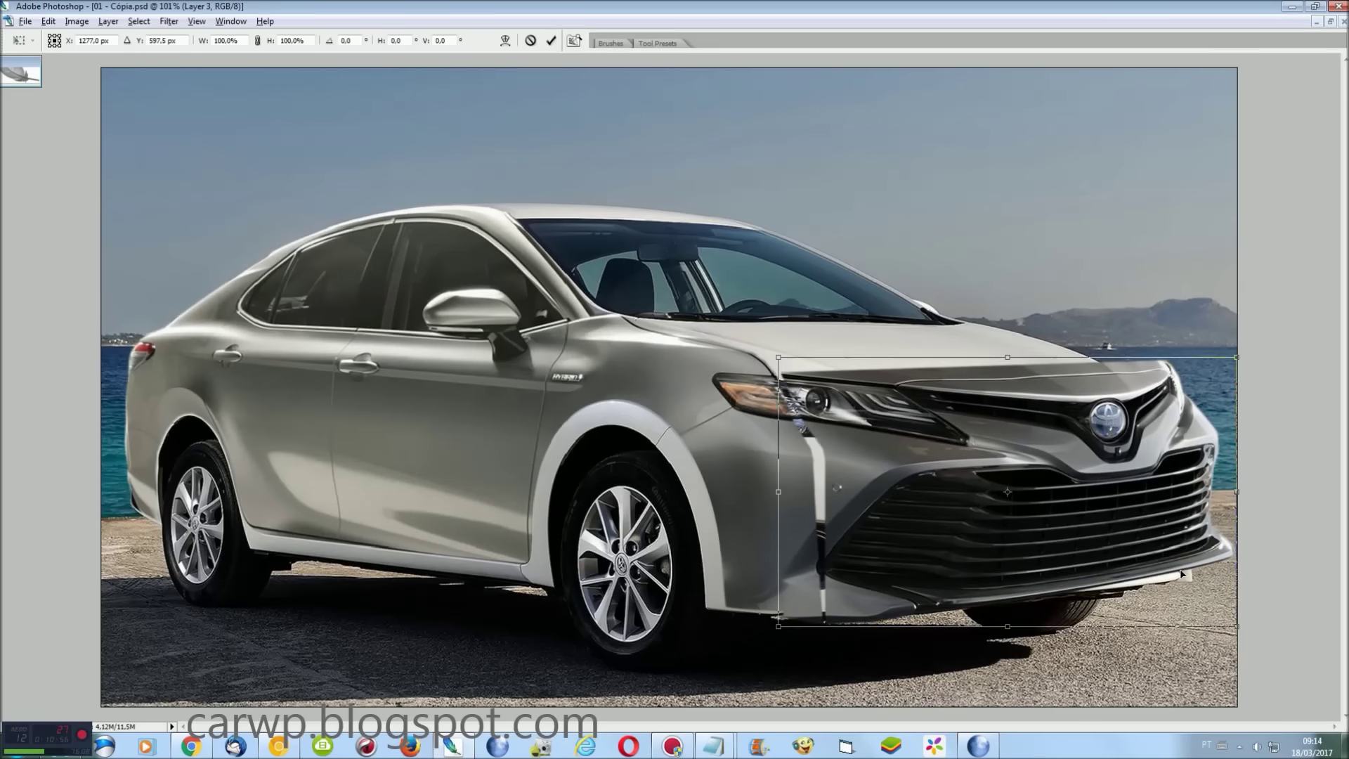
key(ctrl+plus)
drag(1082, 726, 1300, 724)
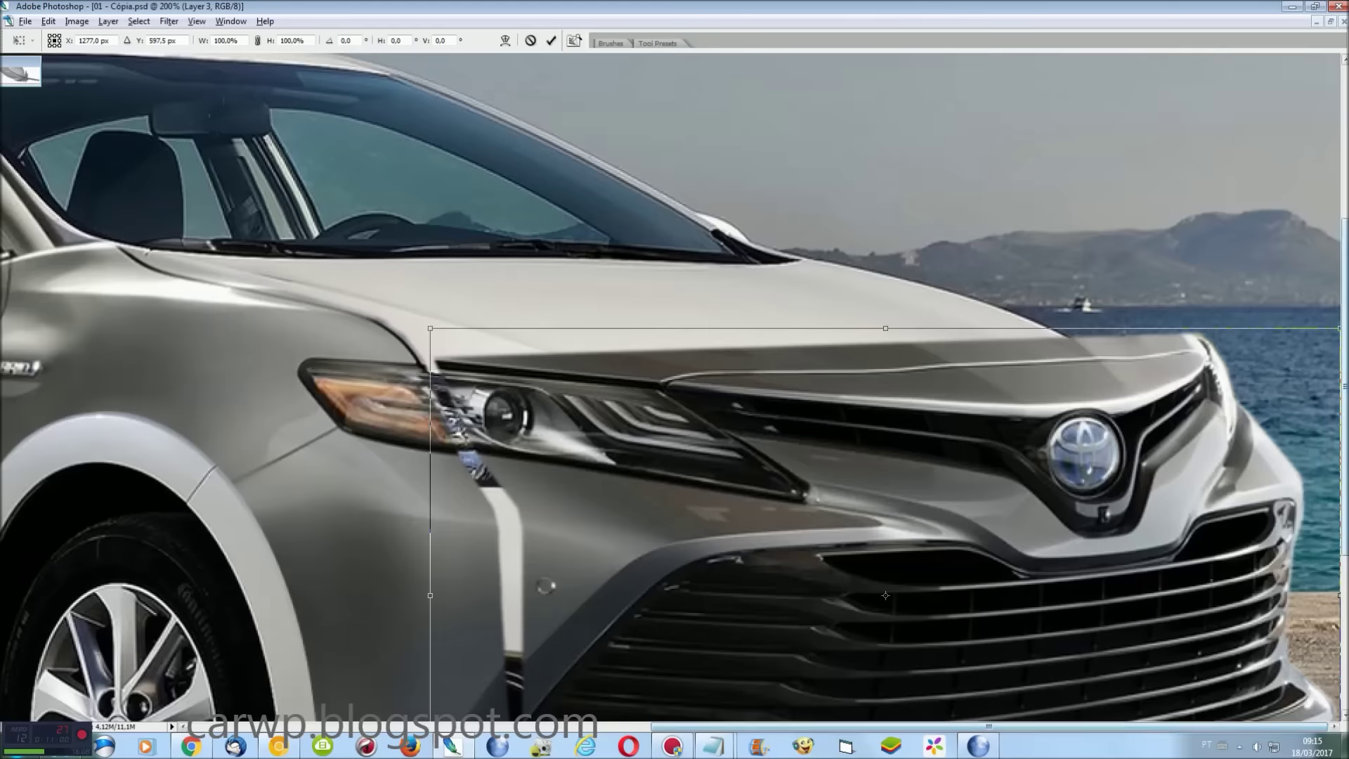
scroll(674, 387, down, 3)
drag(872, 461, 855, 466)
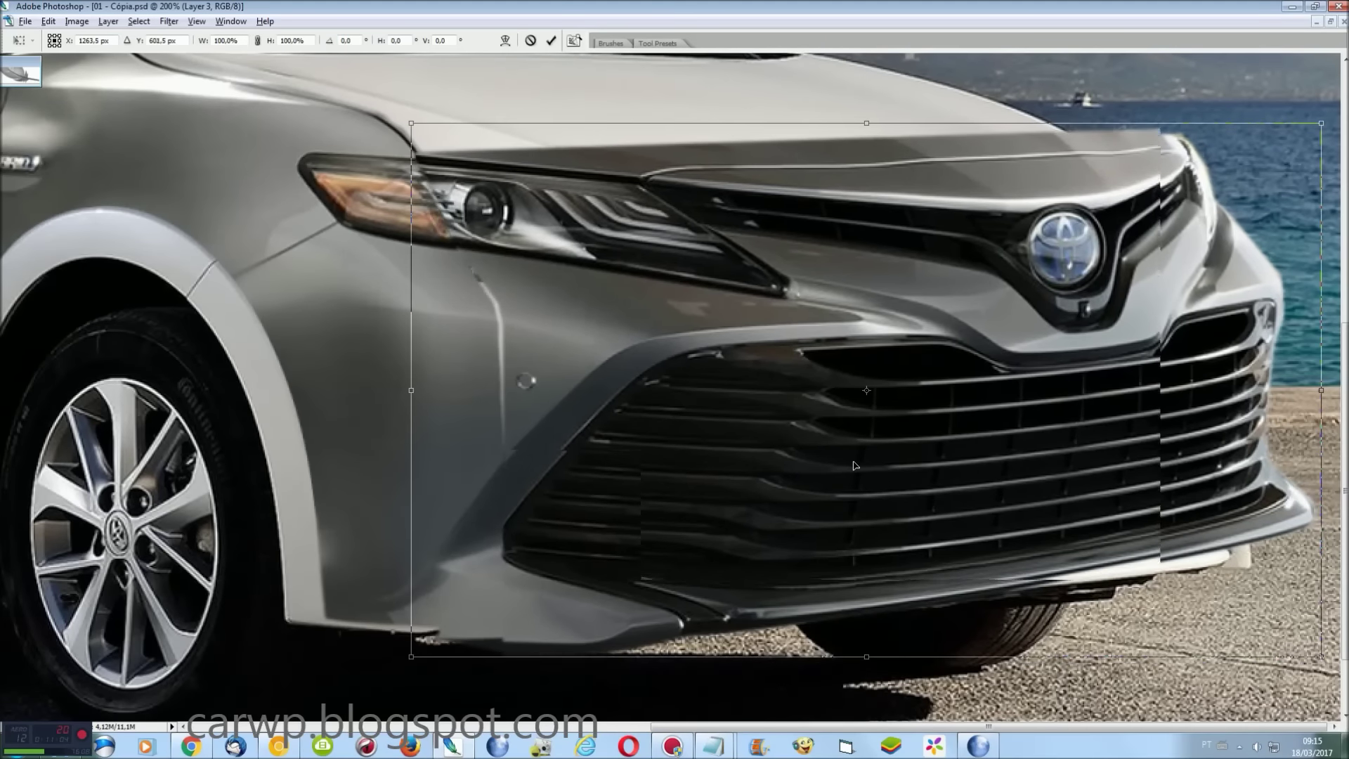
key(Left)
key(Left)
key(Left)
key(Down)
key(Down)
key(Down)
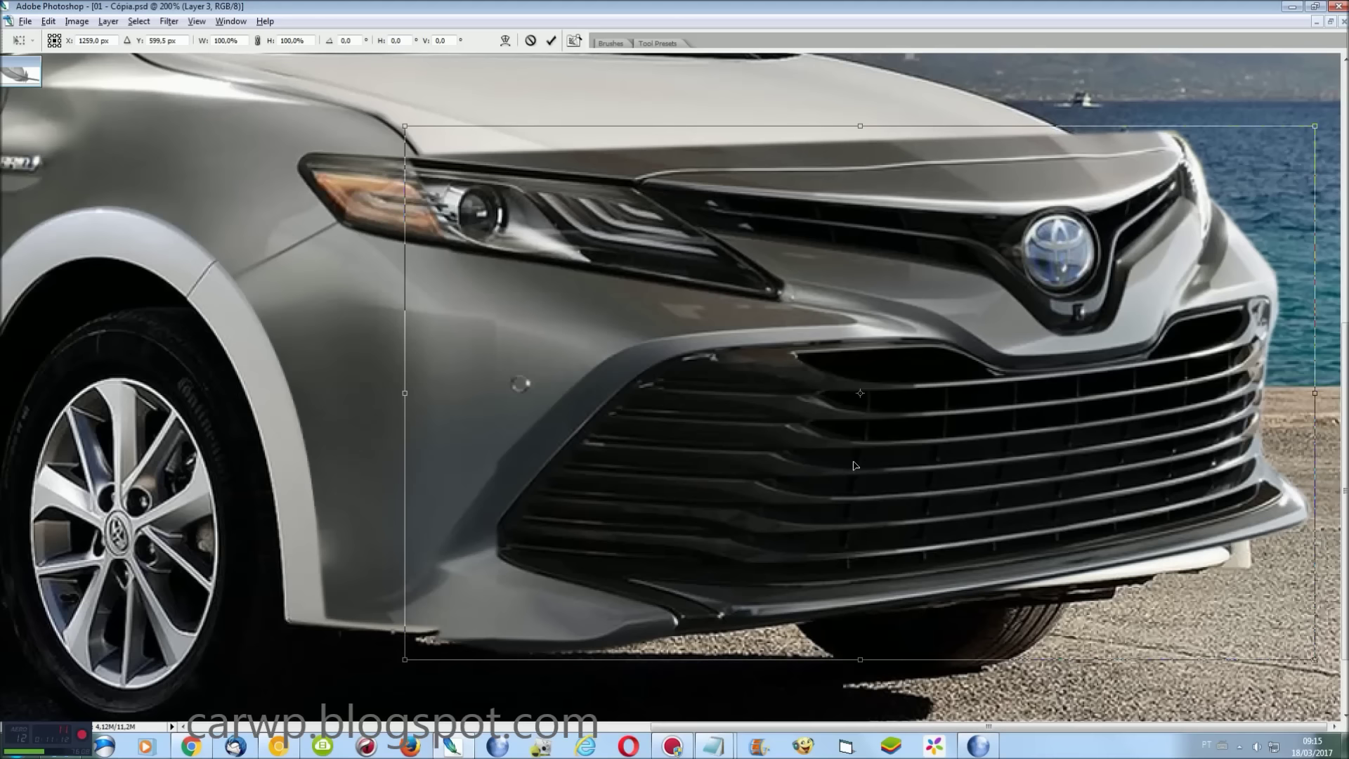
Skew and narrow the bumper to fit, apply it, and smudge away the streak below the headlight
right_click(1038, 357)
click(1061, 407)
mouse_move(1315, 394)
mouse_down()
mouse_move(1316, 437)
mouse_move(1273, 397)
mouse_move(1303, 410)
mouse_up()
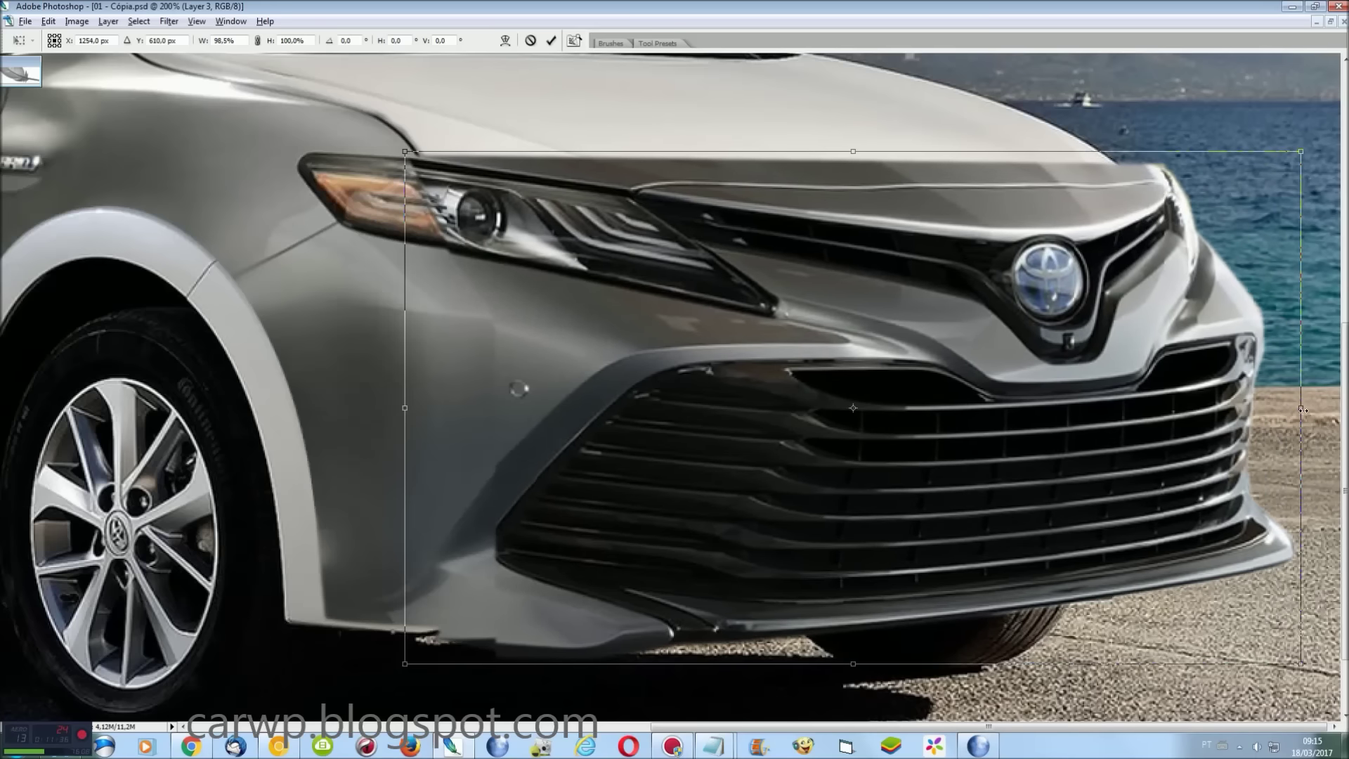
scroll(615, 464, up, 3)
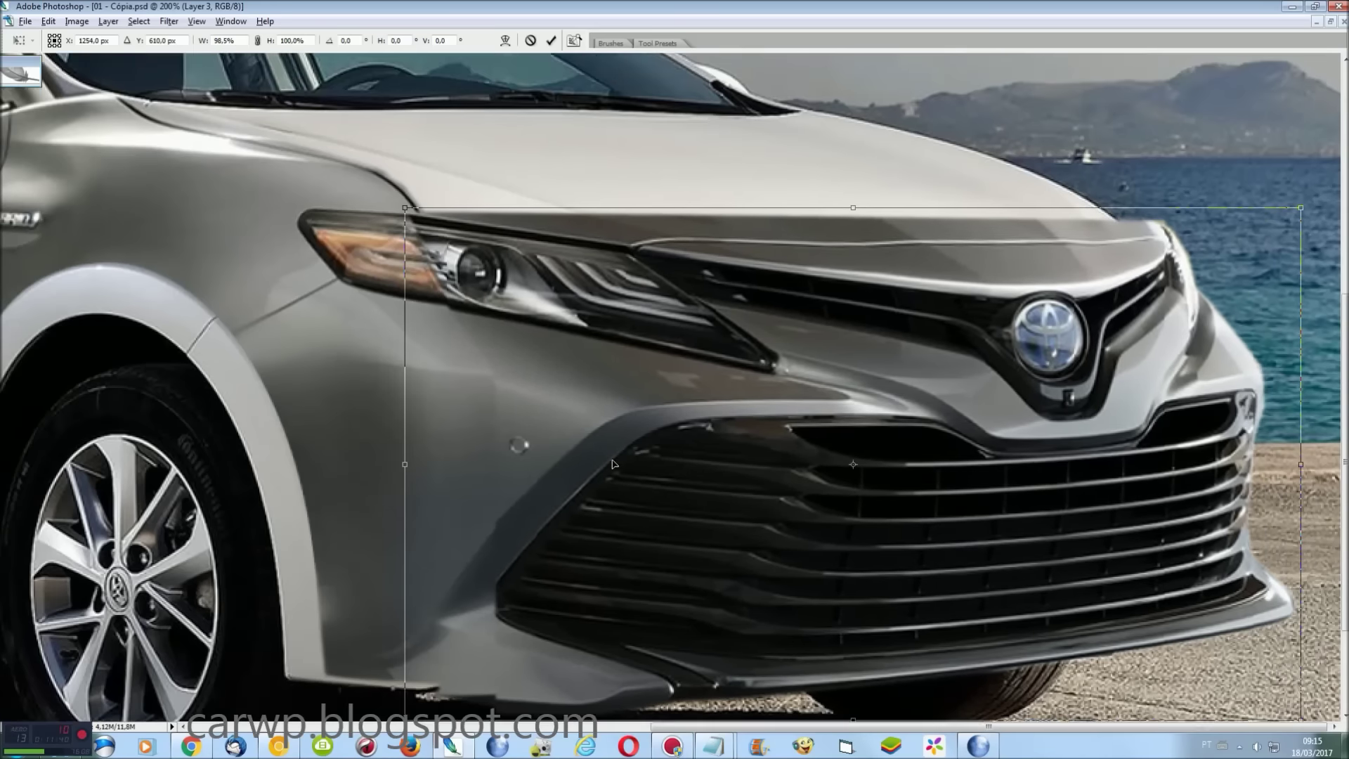
drag(406, 487, 413, 486)
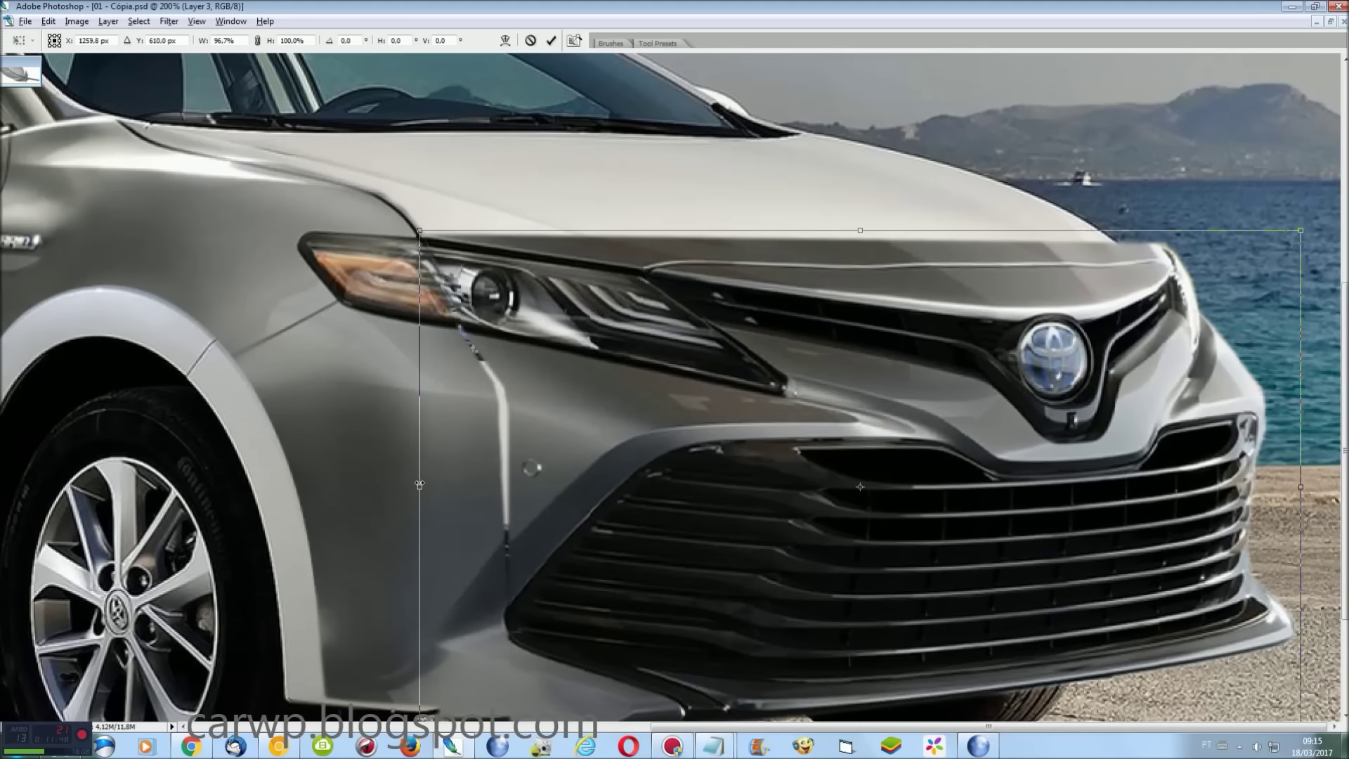
scroll(584, 455, down, 2)
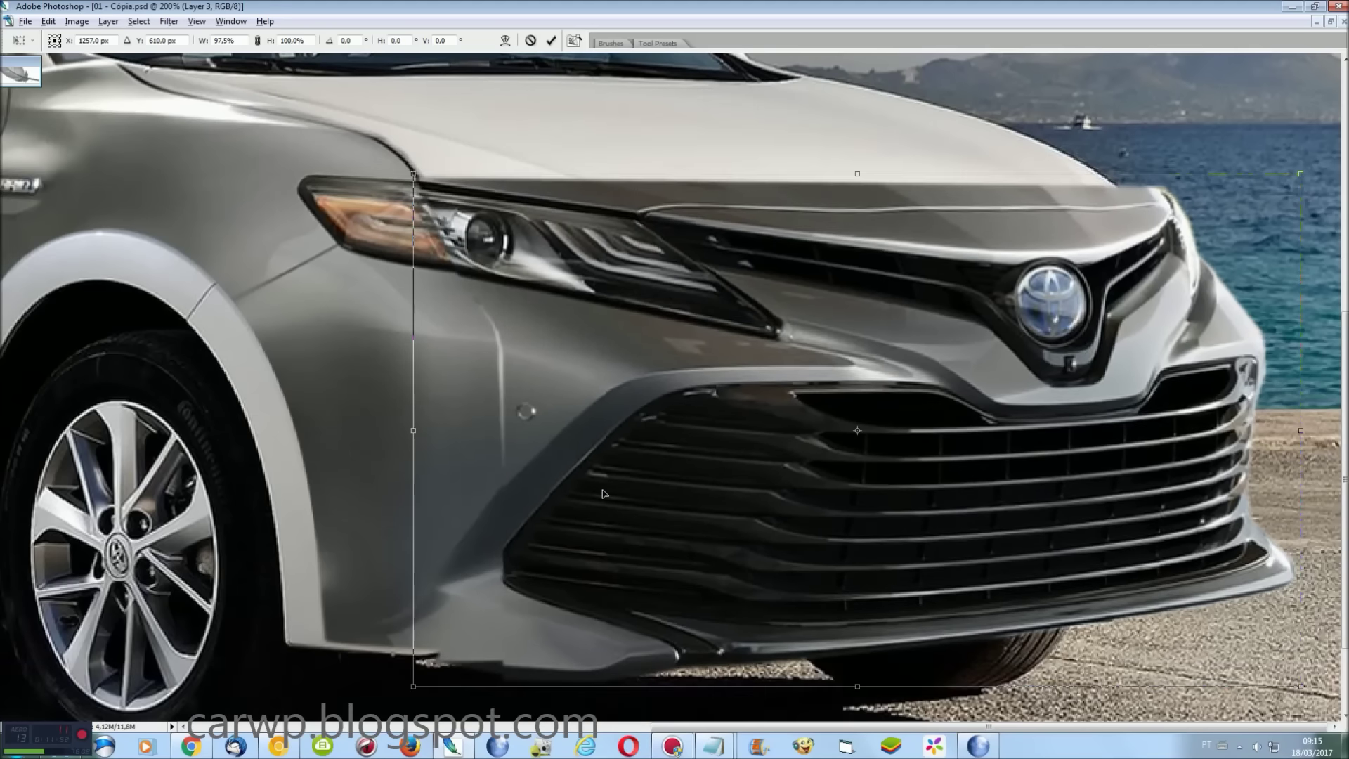
key(Return)
key(r)
mouse_move(500, 332)
mouse_down()
mouse_move(485, 339)
mouse_move(500, 355)
mouse_move(485, 386)
mouse_move(496, 467)
mouse_up()
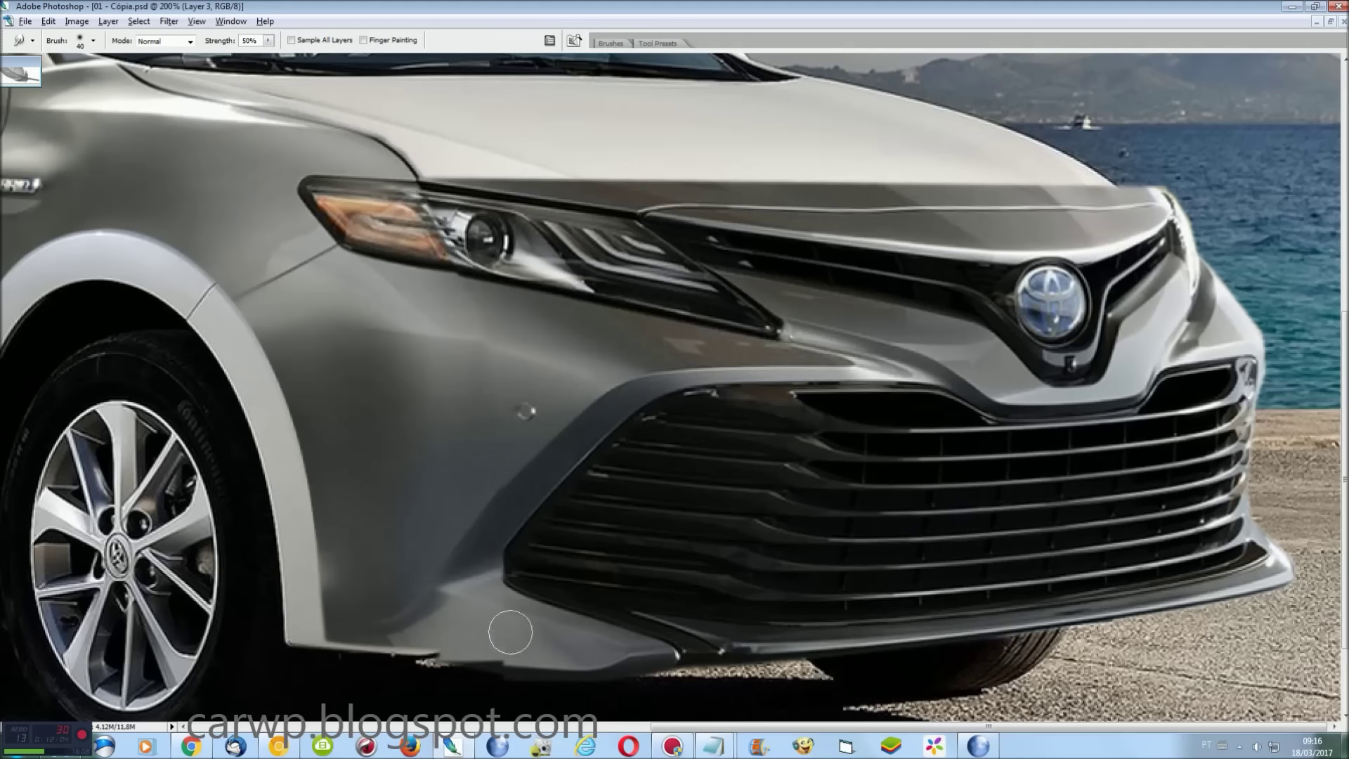
Fit the composite to screen, then switch to 02 - Cópia.jpg zoomed in on the front
key(ctrl+0)
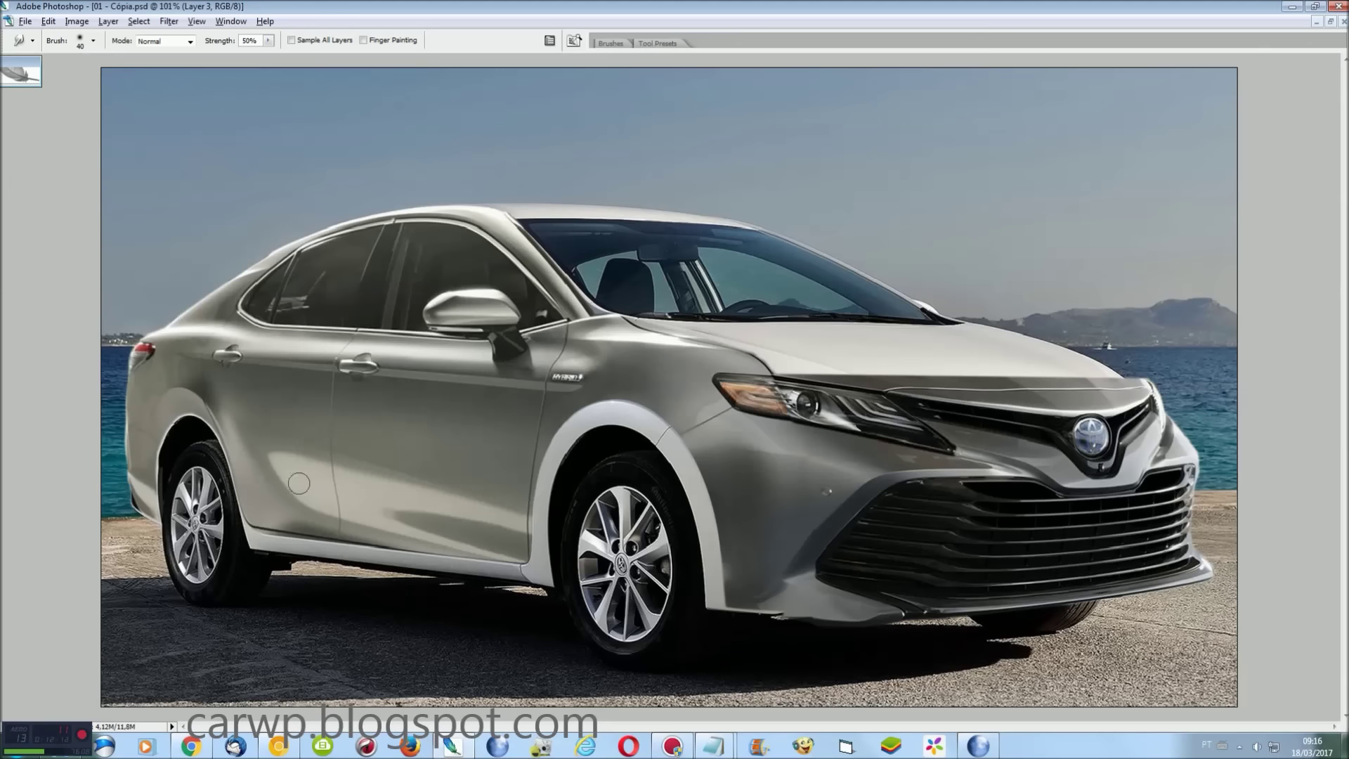
click(237, 22)
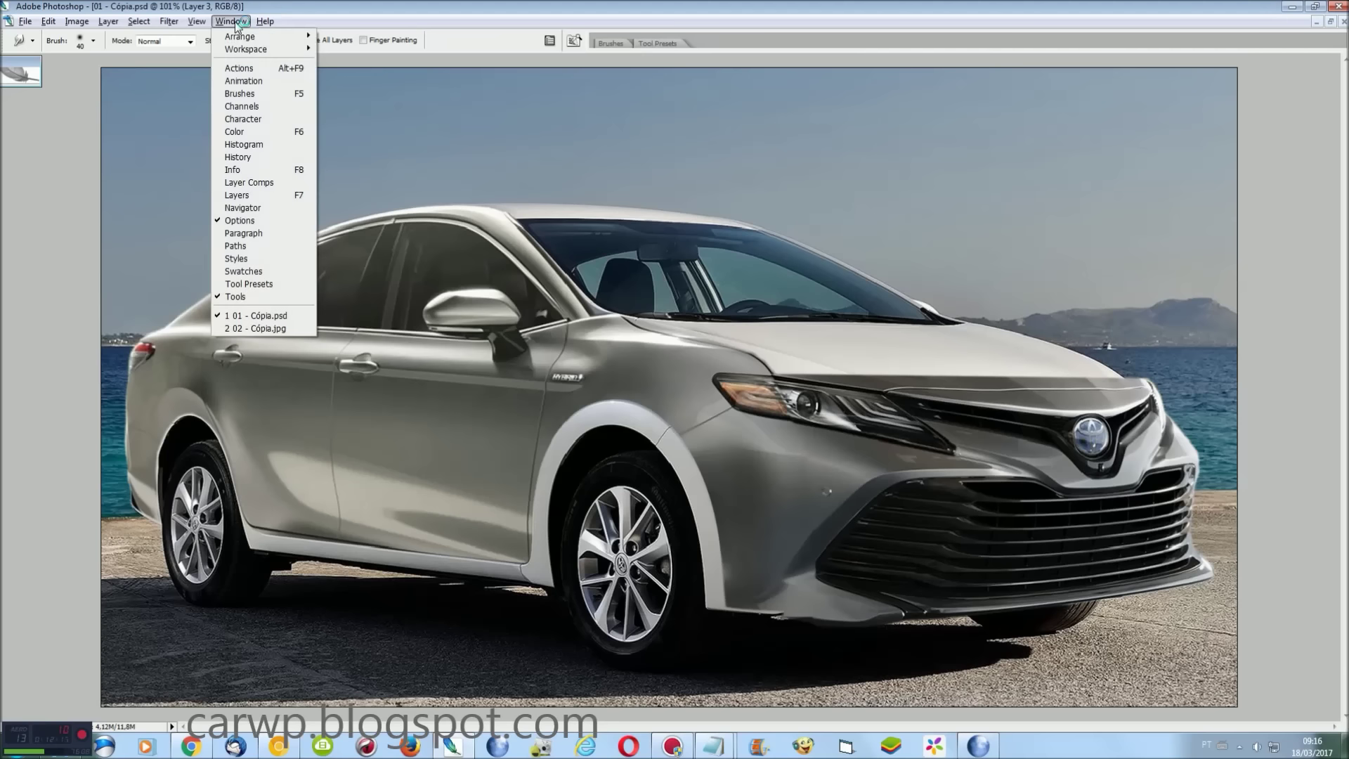
click(250, 329)
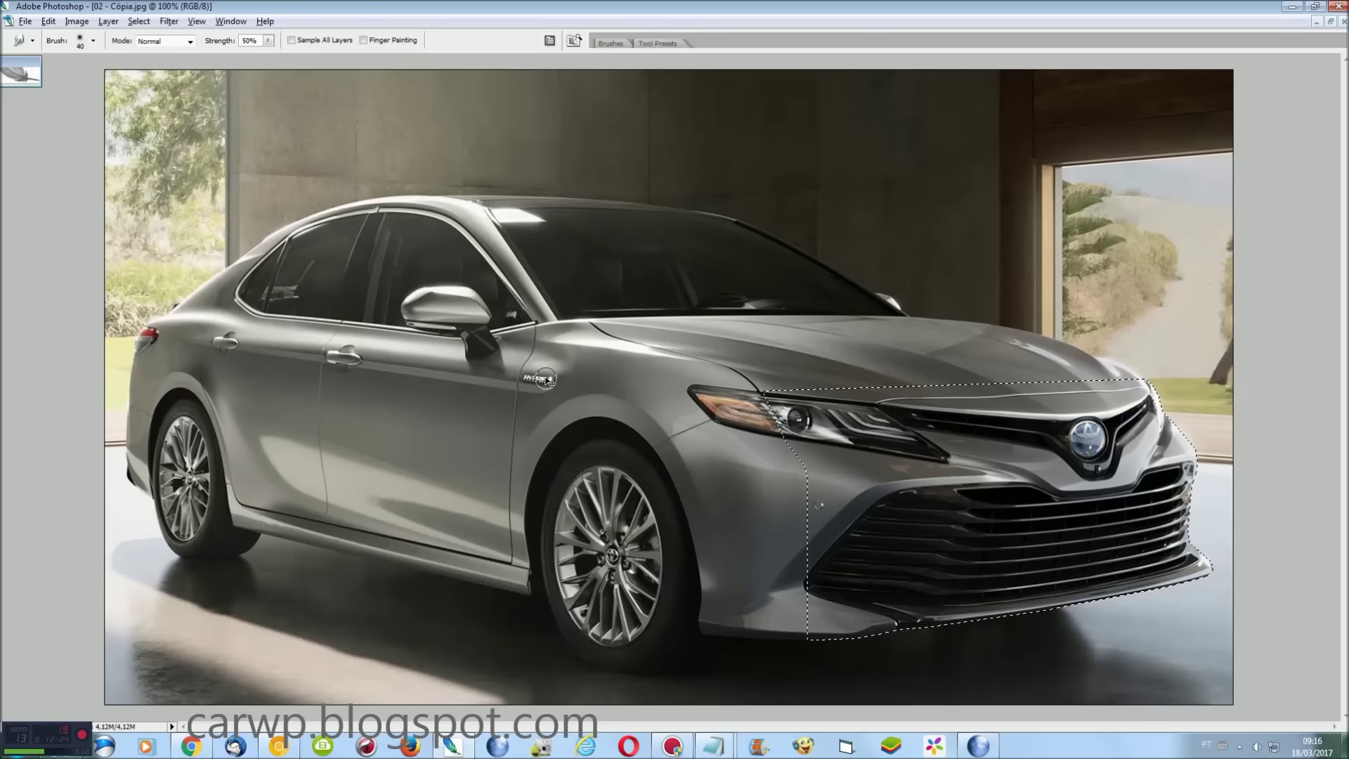
key(ctrl+plus)
key(ctrl+plus)
scroll(843, 422, right, 10)
Lasso-trace the Camry's hood above the headlight and grille into a closed selection
key(l)
drag(1160, 357, 1178, 370)
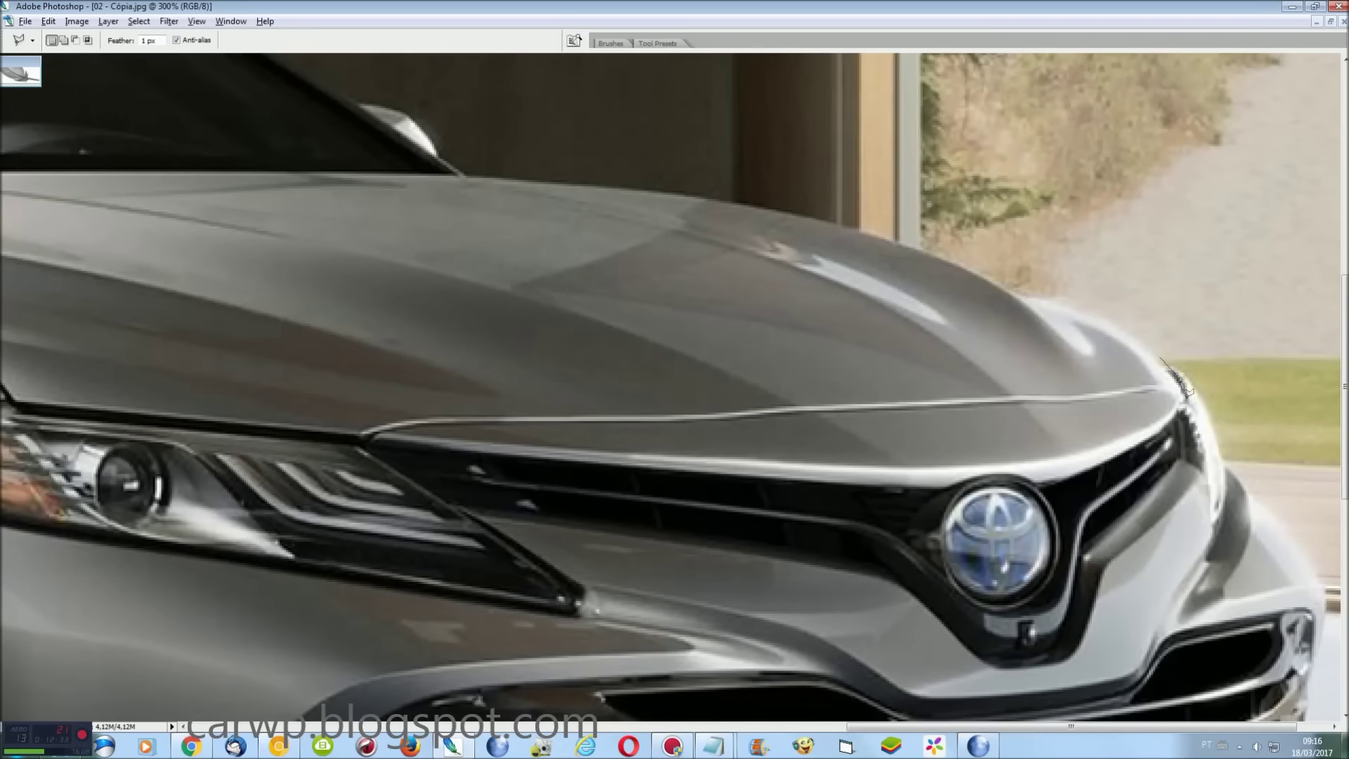
mouse_move(1020, 401)
mouse_down()
mouse_move(409, 422)
mouse_move(550, 399)
mouse_up()
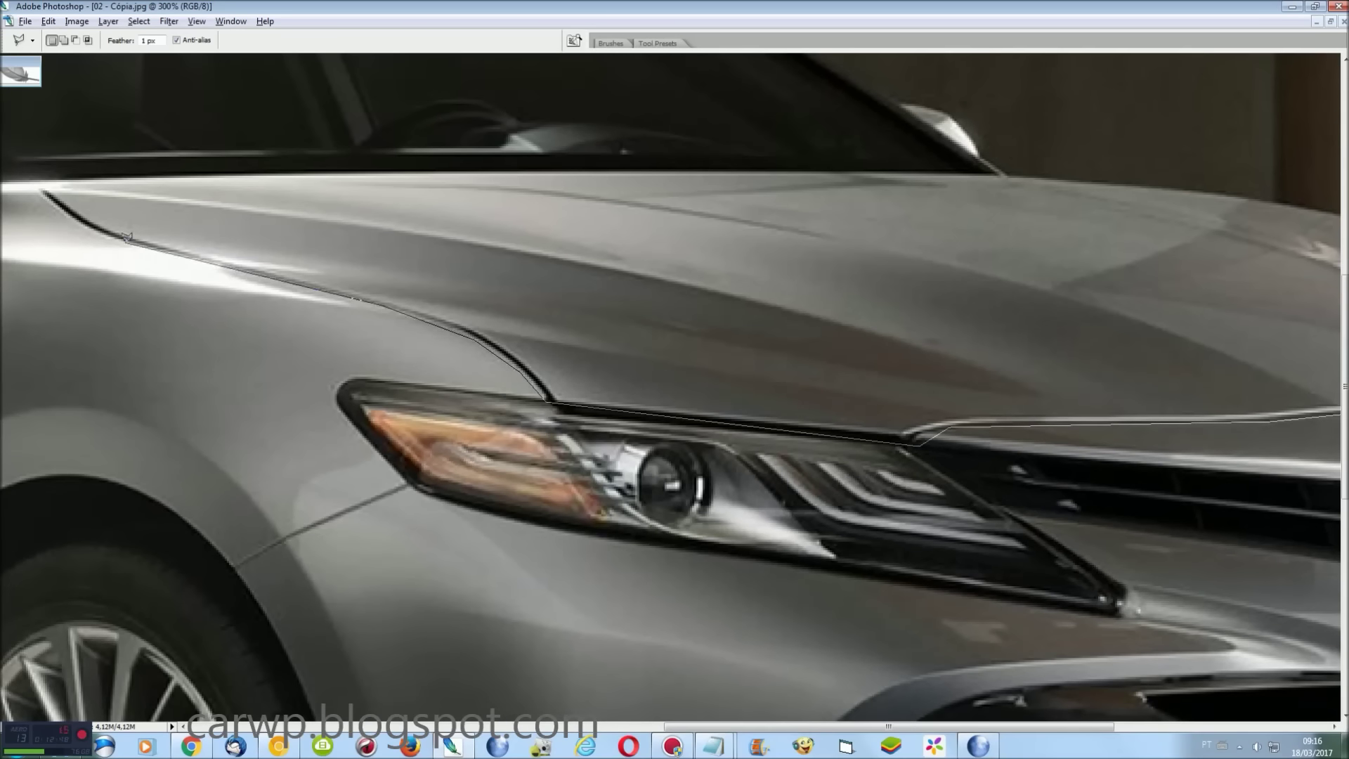
mouse_move(20, 202)
mouse_down()
mouse_move(610, 197)
mouse_move(692, 176)
mouse_up()
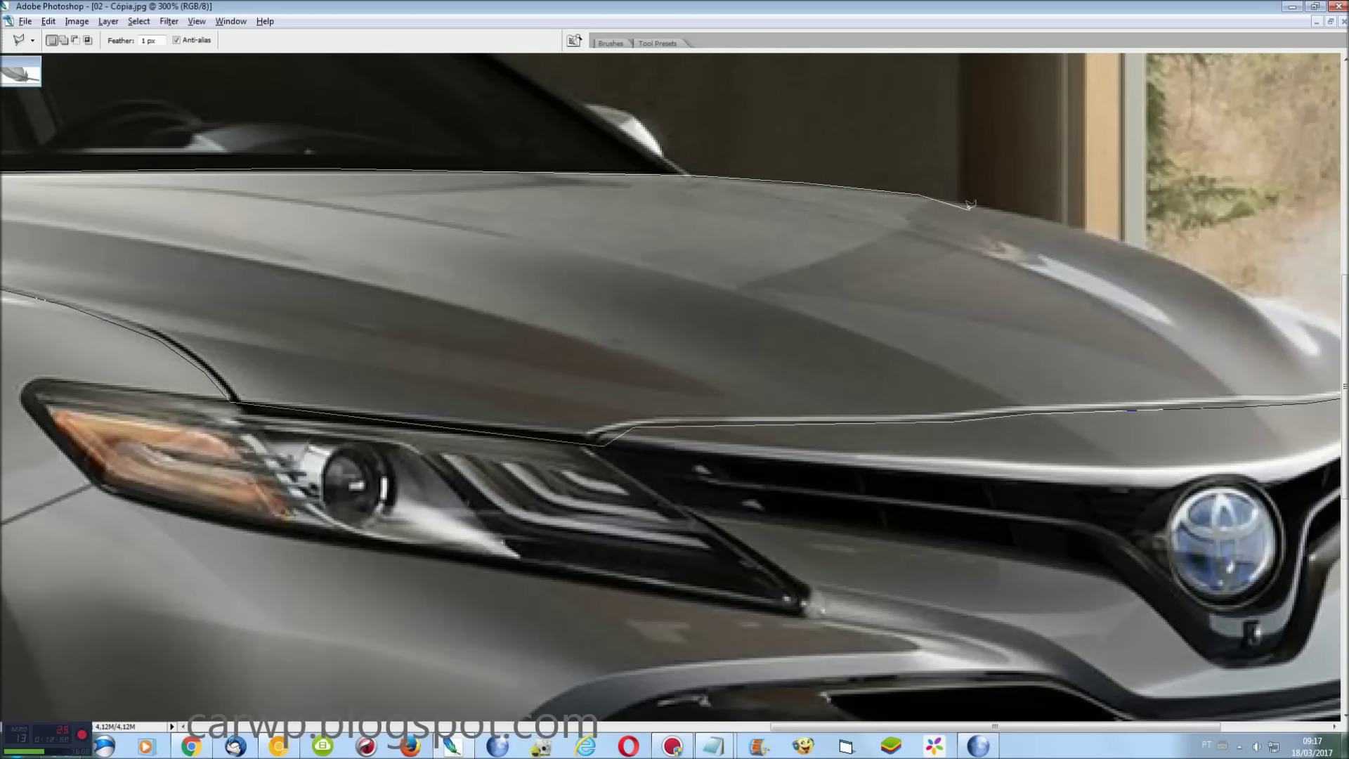
drag(1135, 241, 1089, 395)
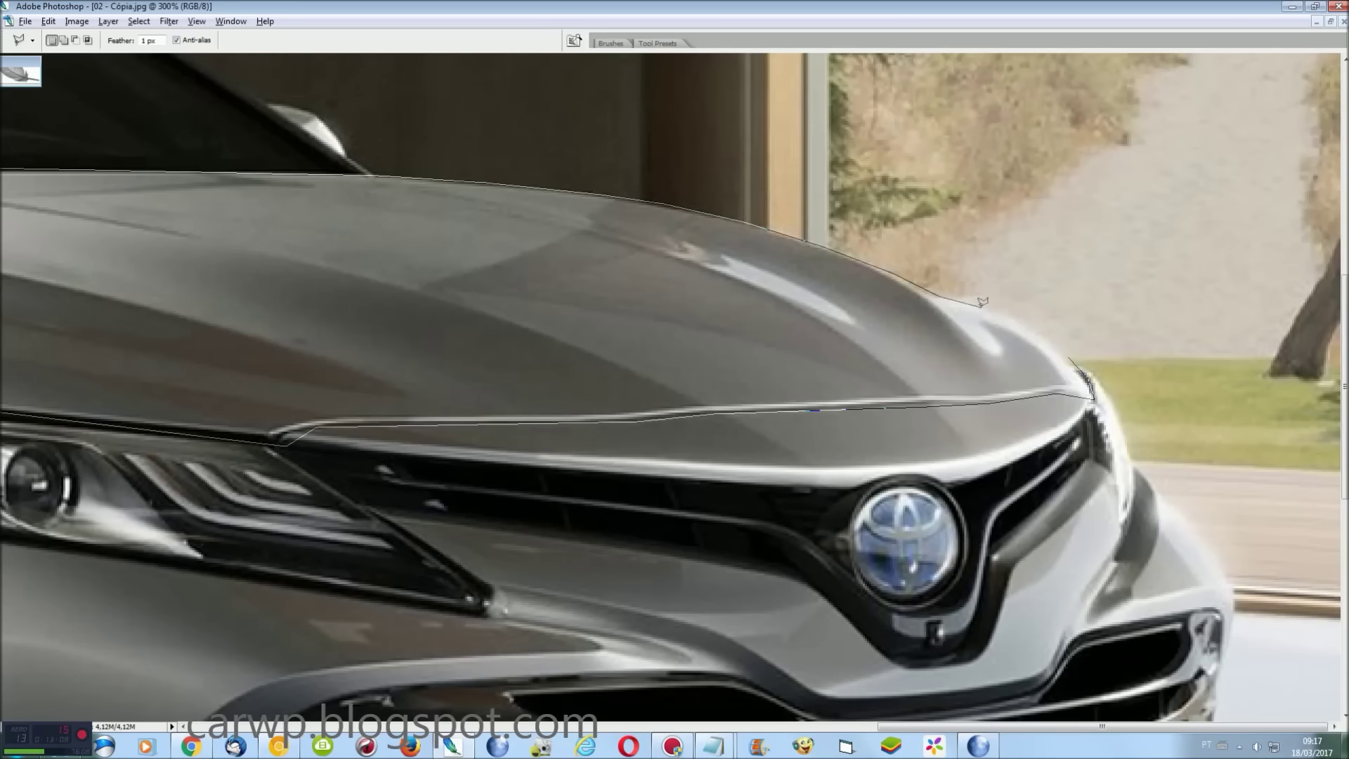
double_click(1066, 347)
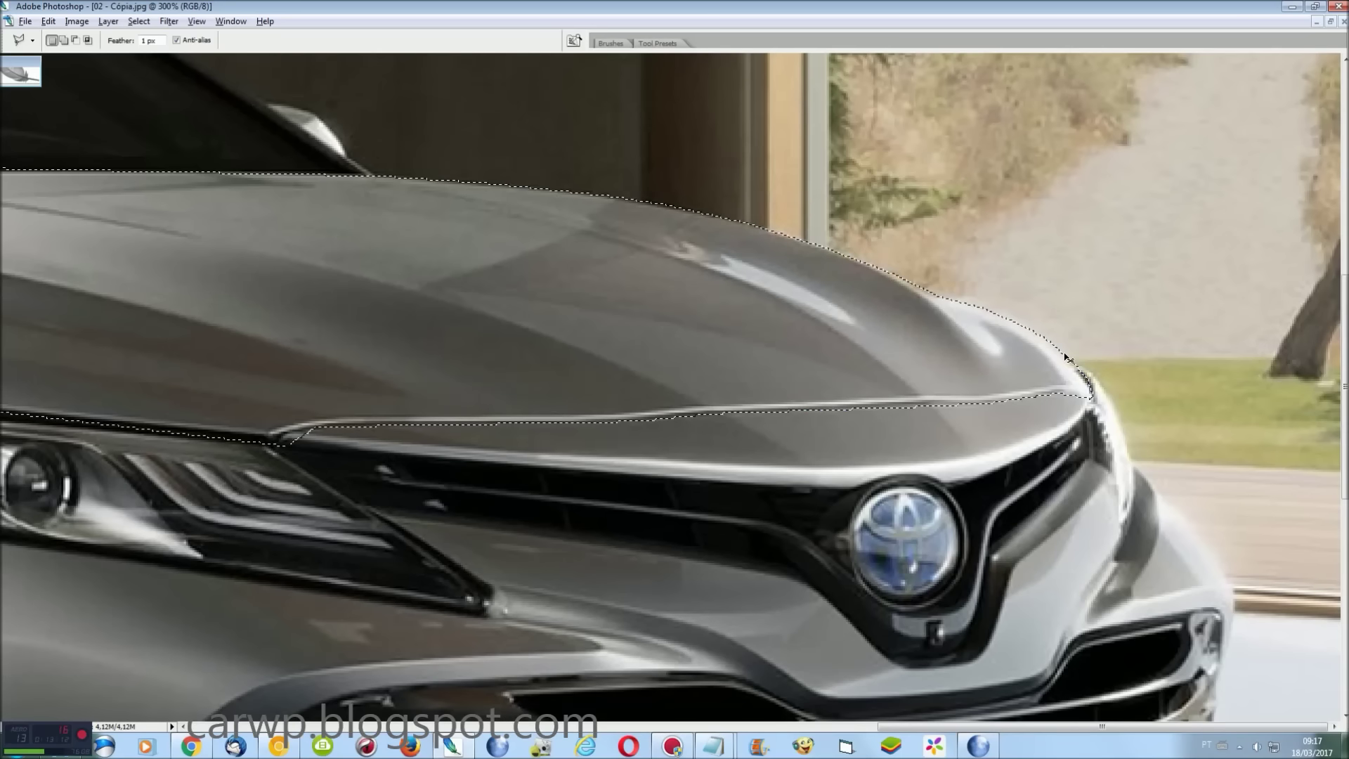
Copy the hood and switch to the composite 01 - Cópia.psd
key(ctrl+0)
click(230, 21)
click(264, 316)
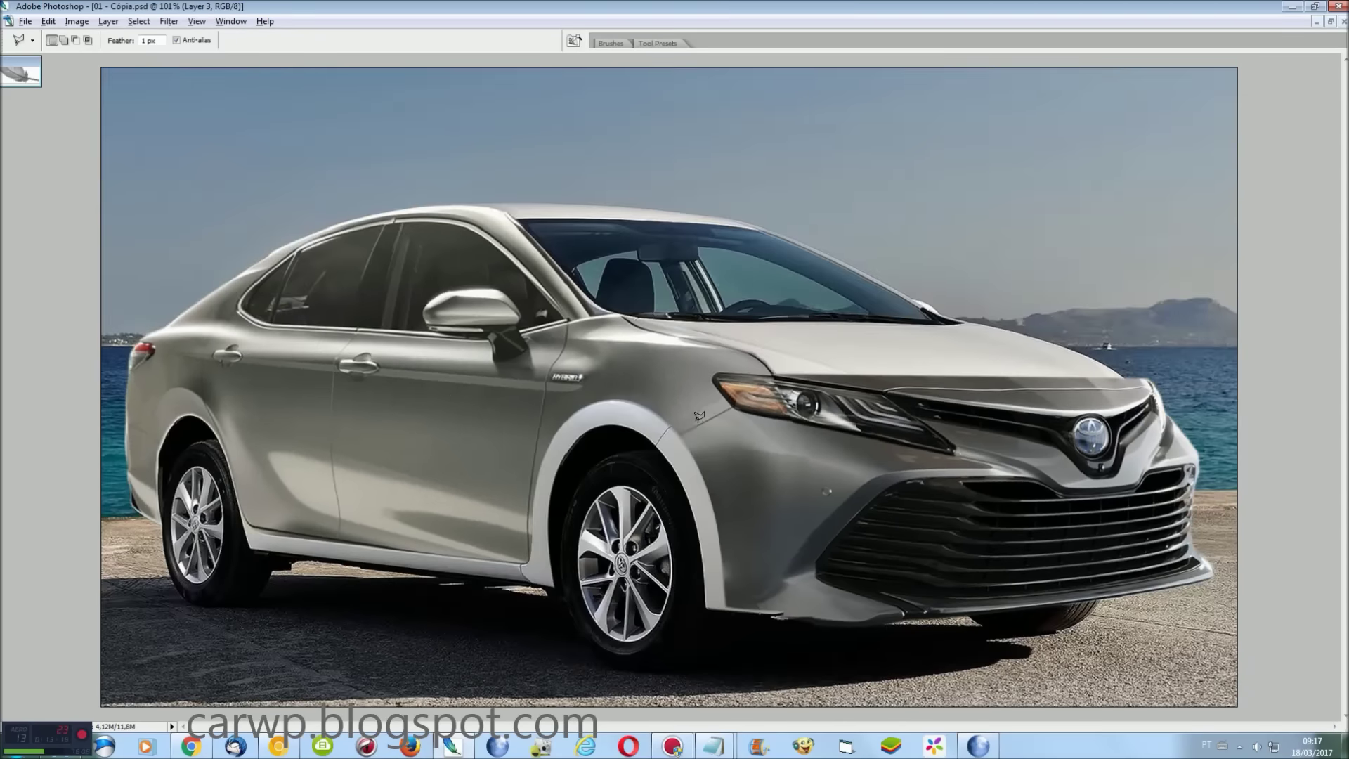
Paste the Camry hood into the composite and move it over the car's front
scroll(700, 416, up, 2)
drag(762, 726, 945, 726)
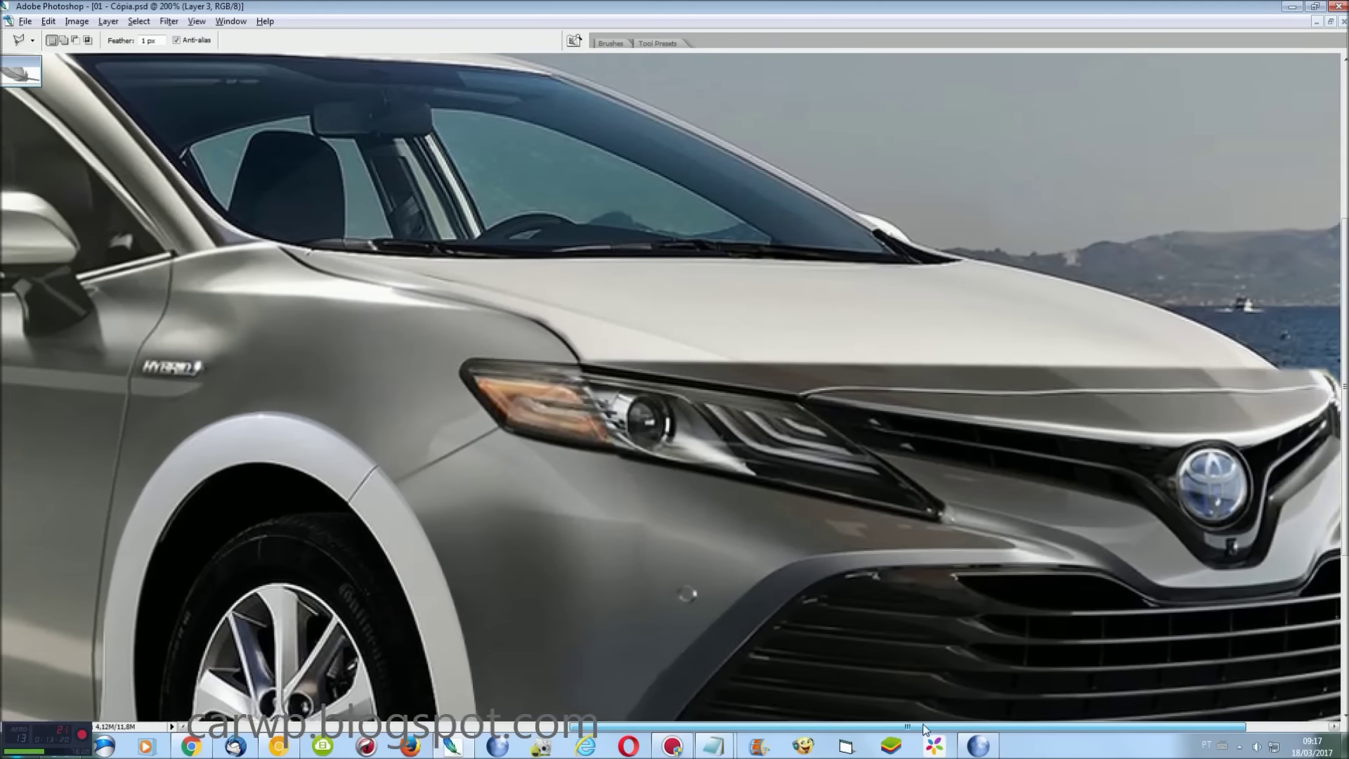
scroll(1074, 600, up, 3)
key(ctrl+v)
key(ctrl+t)
drag(571, 456, 551, 452)
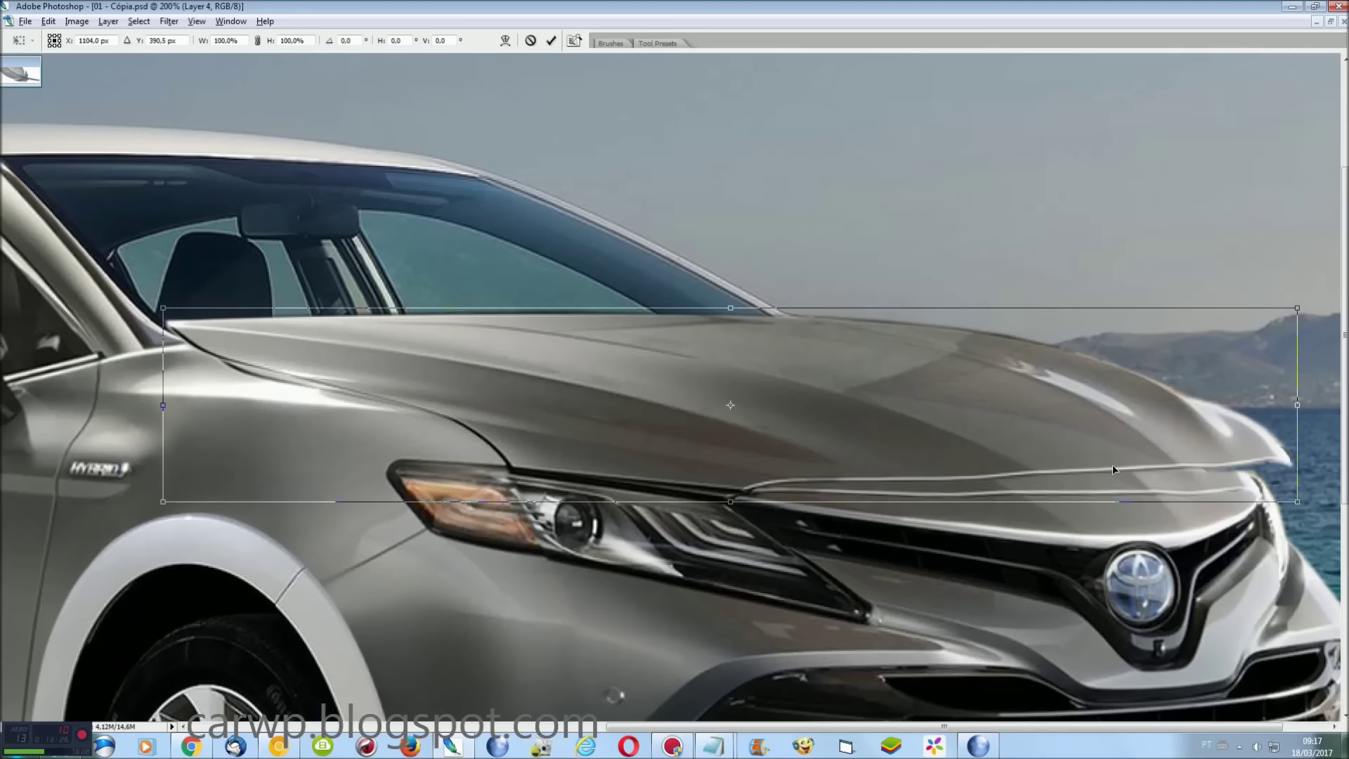
Rotate the hood about 1.9°, scale it to ~98%, nudge it into place, and choose Warp
mouse_move(1322, 527)
mouse_down()
mouse_move(1319, 546)
mouse_move(1310, 527)
mouse_up()
drag(610, 429, 609, 435)
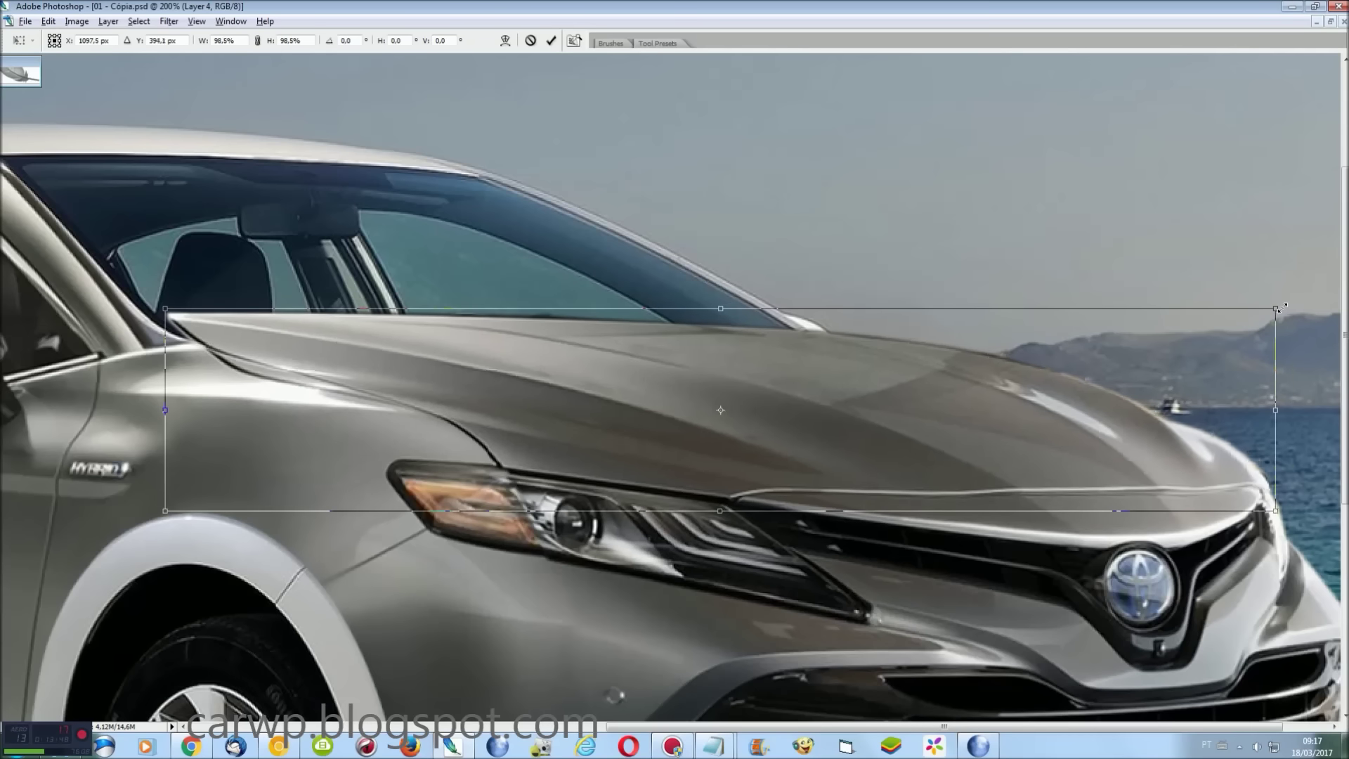
drag(1296, 305, 1269, 304)
drag(655, 428, 659, 432)
key(Up)
key(Up)
key(Up)
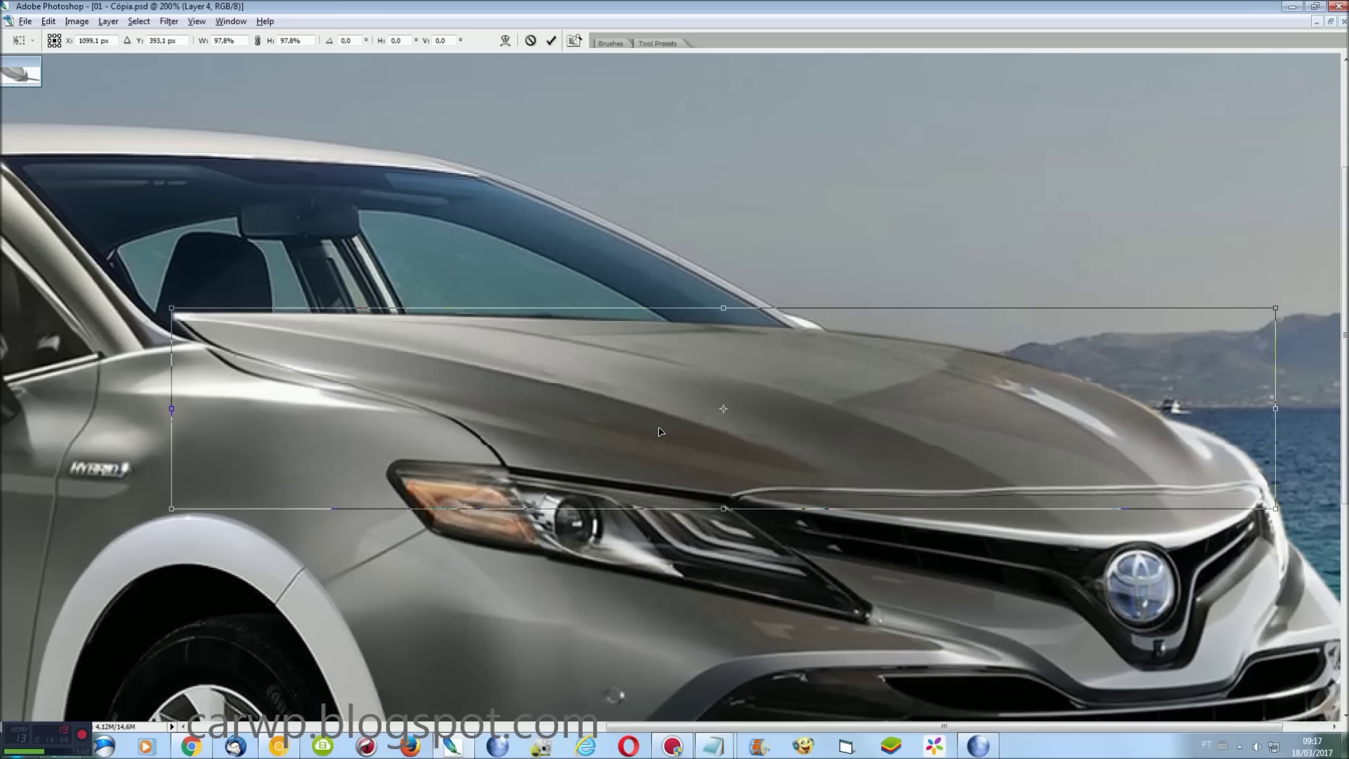
right_click(474, 362)
click(520, 464)
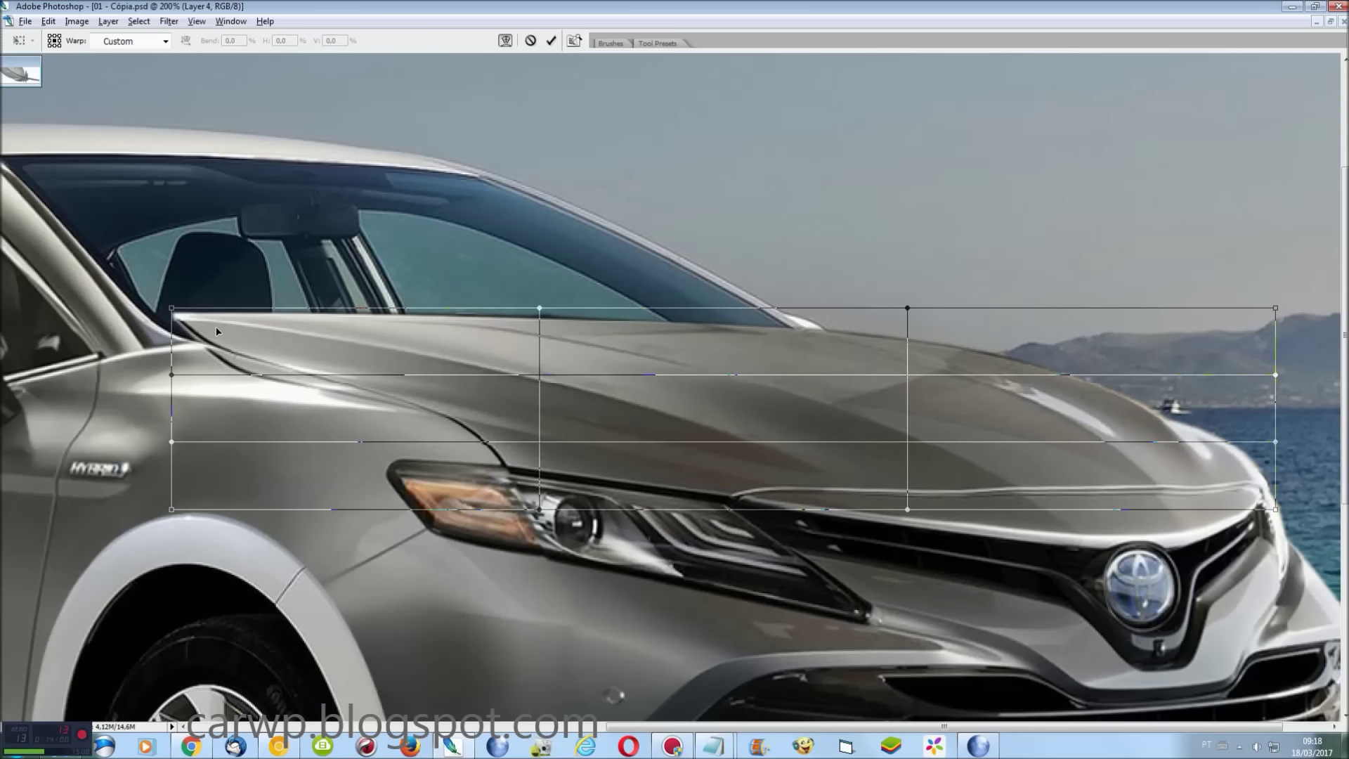
Warp the hood's edges onto the fender and headlight lines, commit, and fit to screen
drag(206, 331, 378, 429)
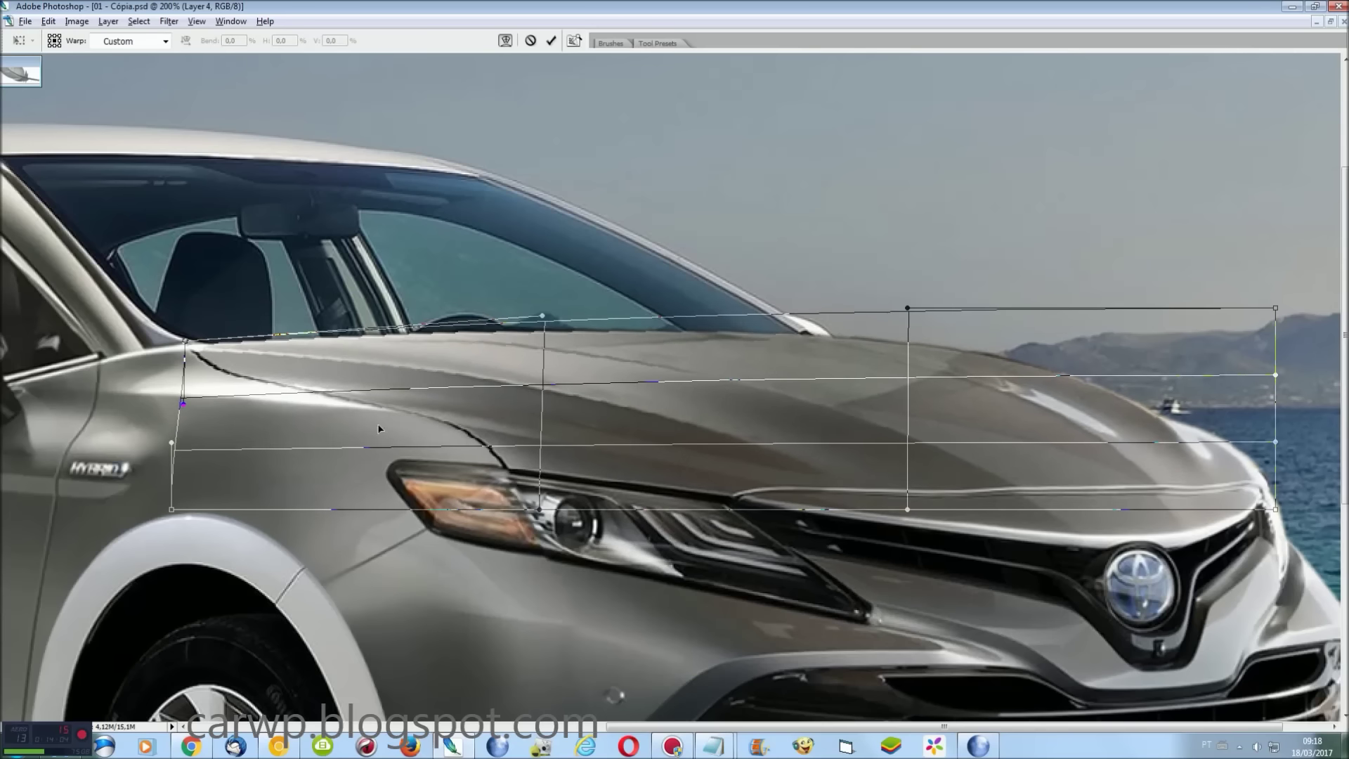
drag(1268, 506, 1262, 503)
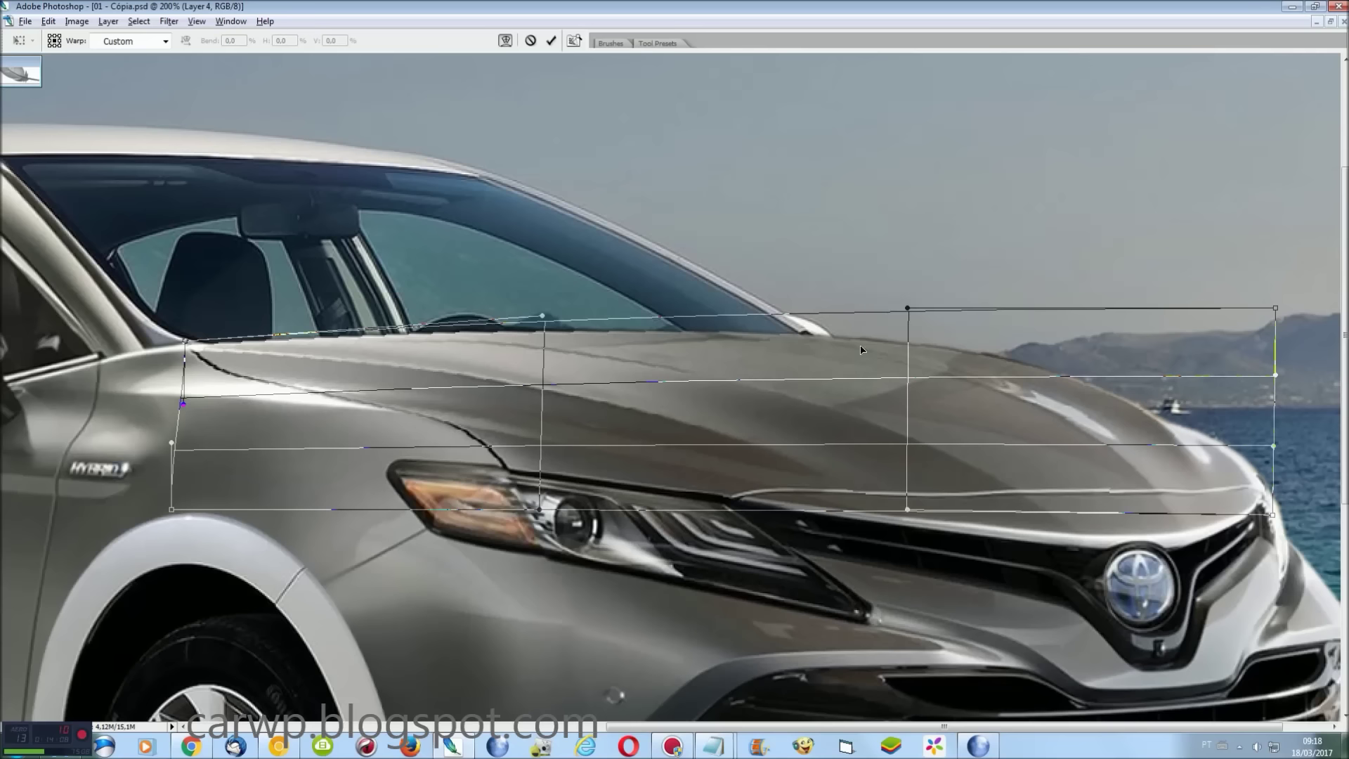
drag(825, 340, 835, 352)
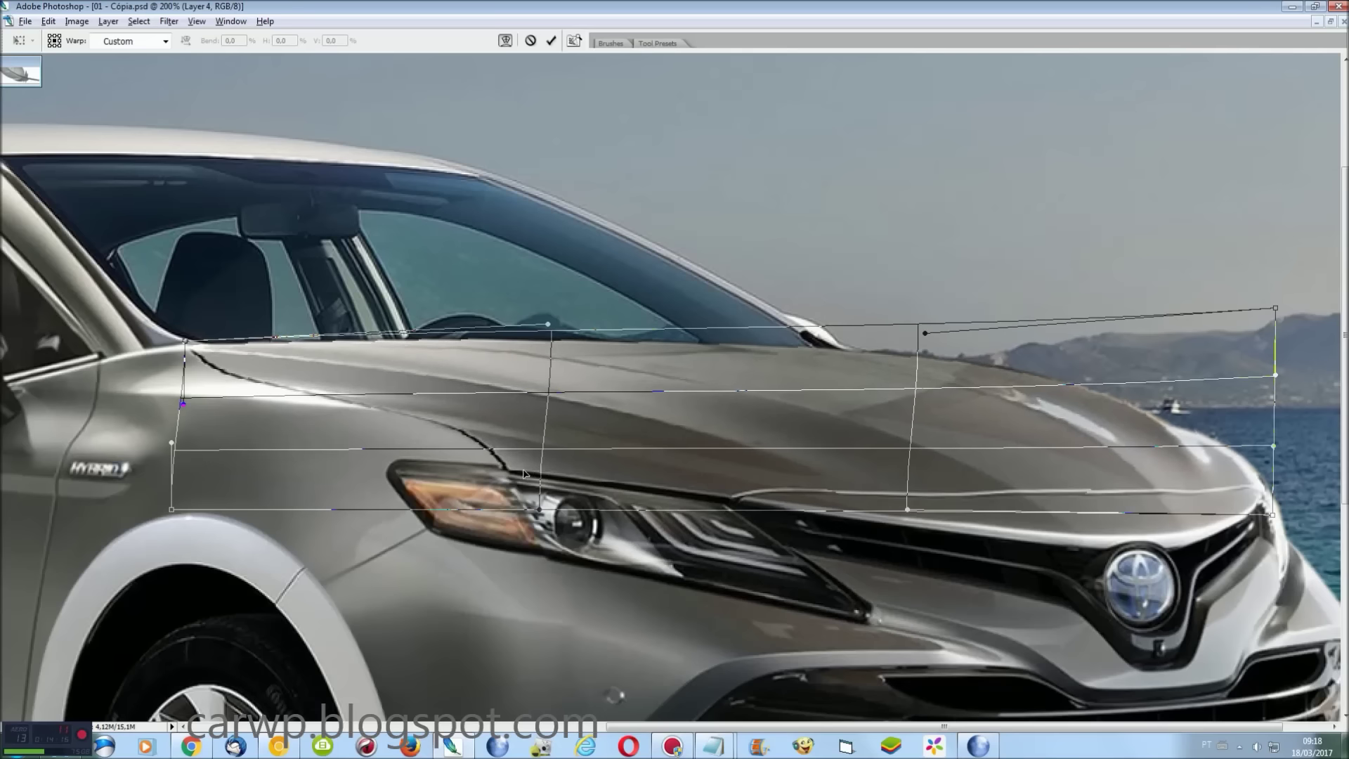
drag(524, 473, 522, 469)
key(Return)
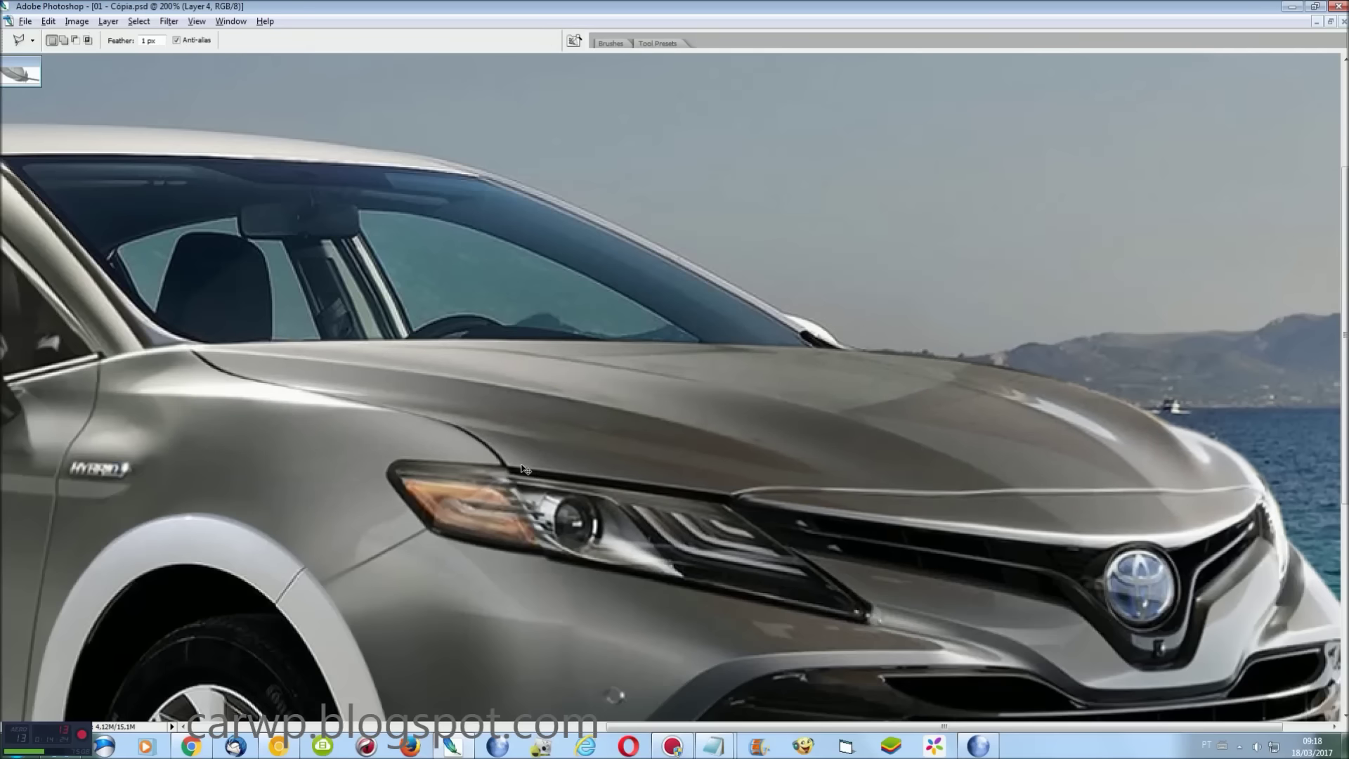
key(ctrl+0)
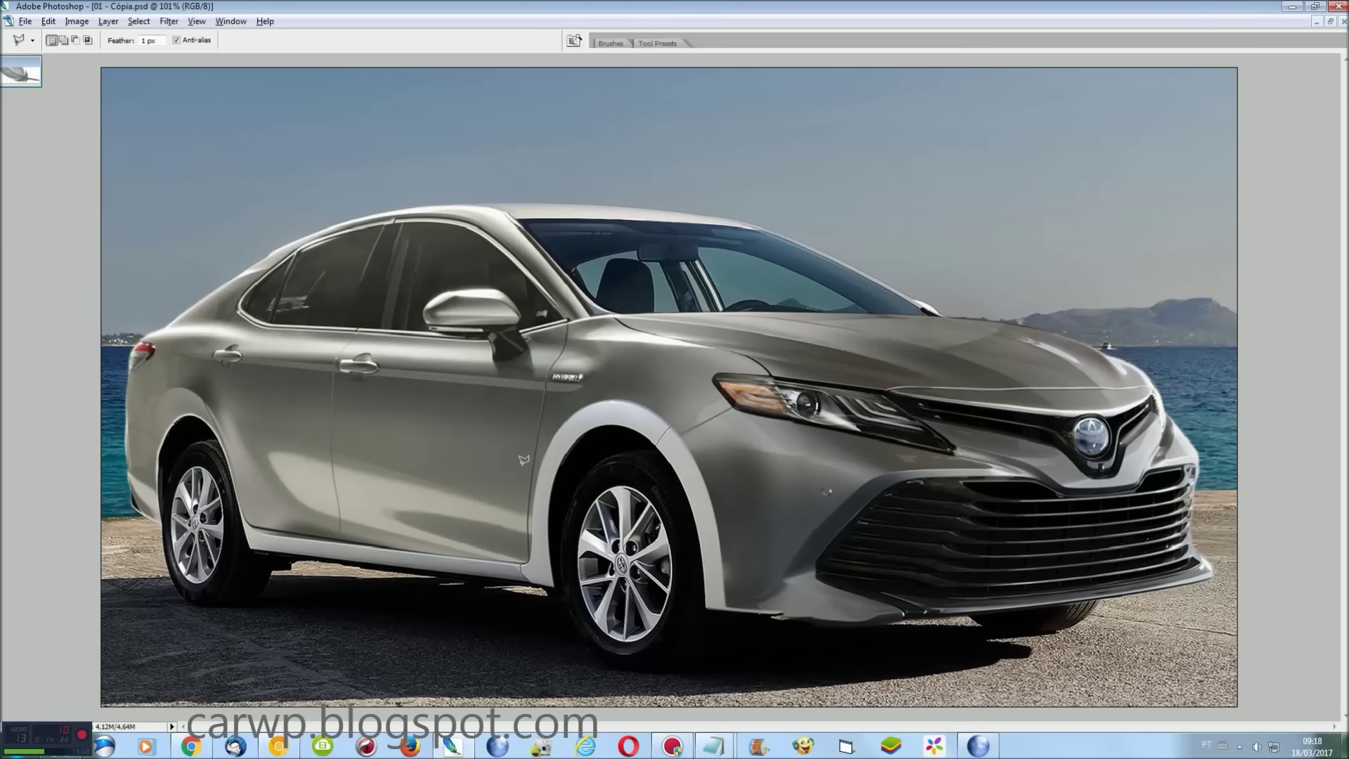
In 02 - Cópia.jpg, lasso the Camry's windshield along its edge and roofline
click(248, 21)
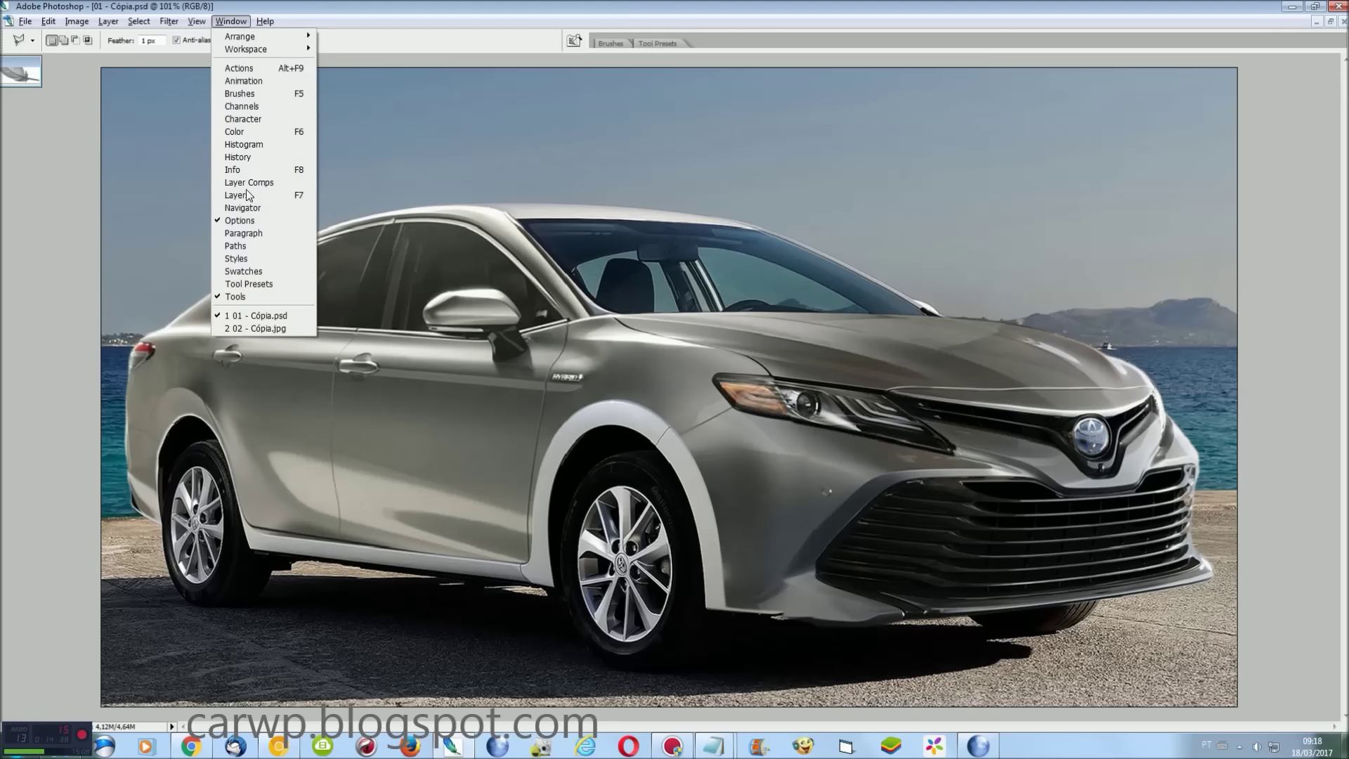
click(244, 329)
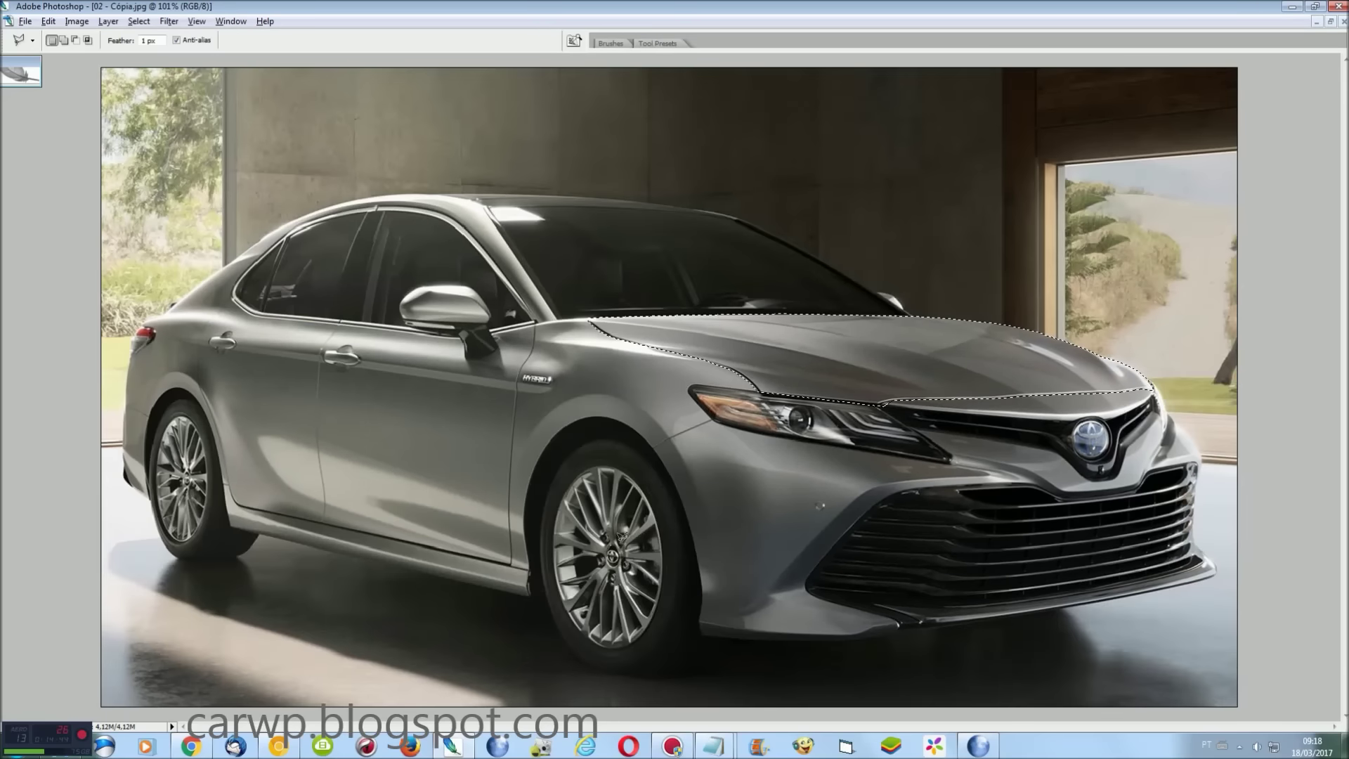
key(ctrl+plus)
key(ctrl+plus)
scroll(675, 386, up, 2)
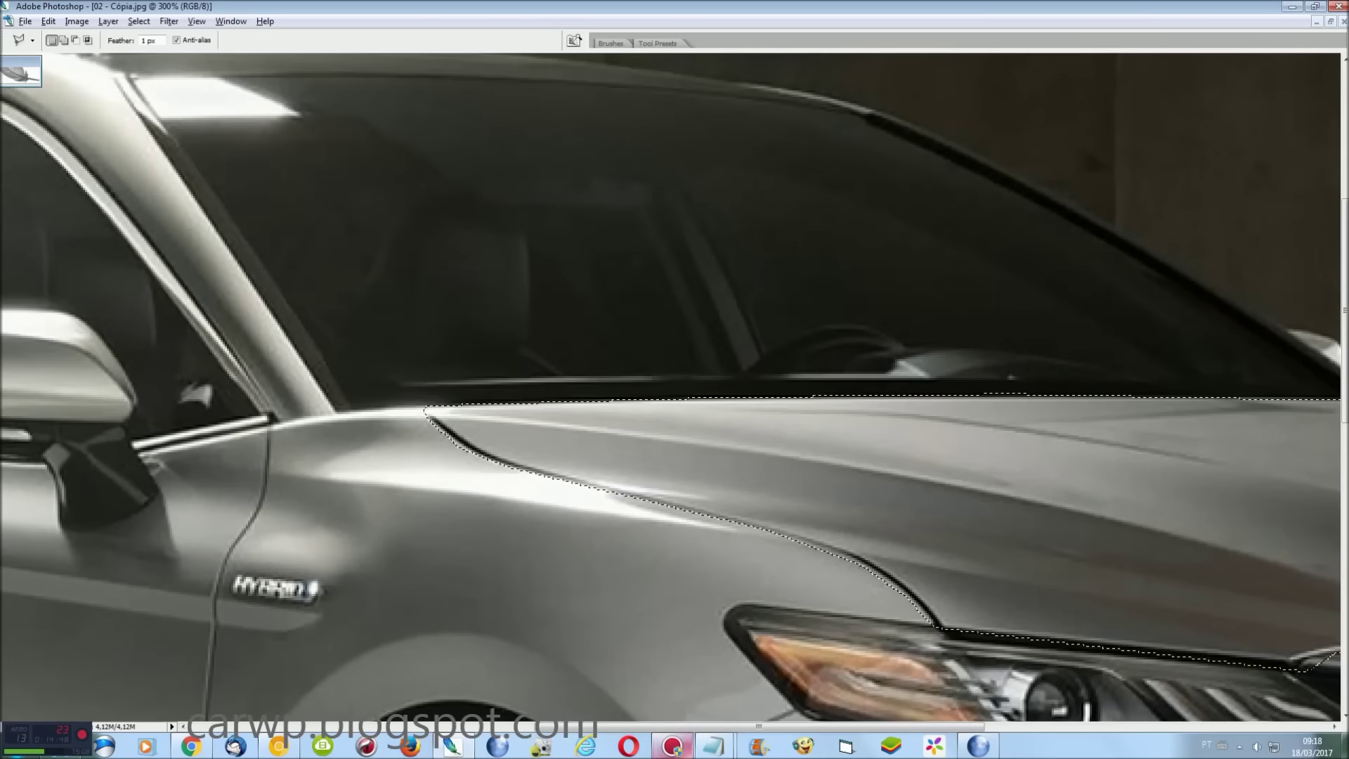
drag(758, 728, 832, 728)
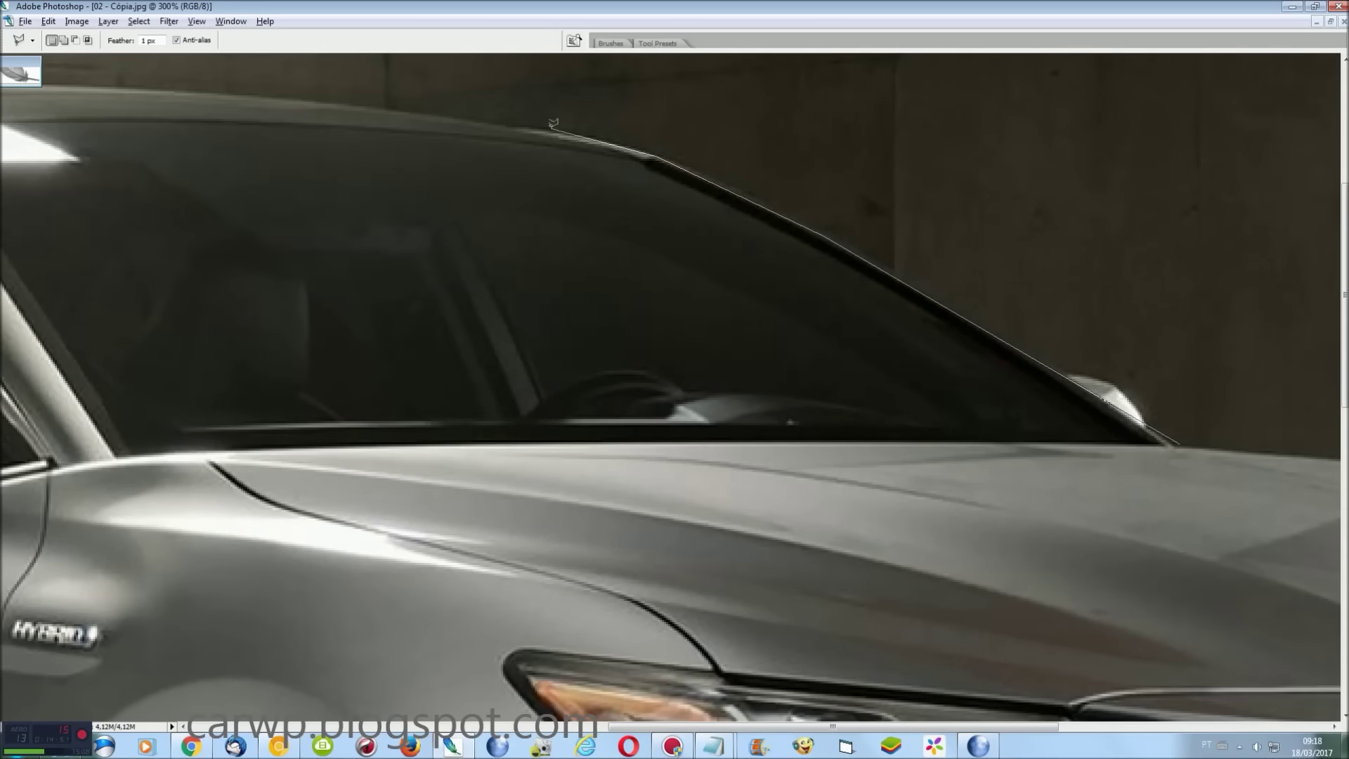
drag(162, 112, 1344, 187)
drag(797, 107, 358, 111)
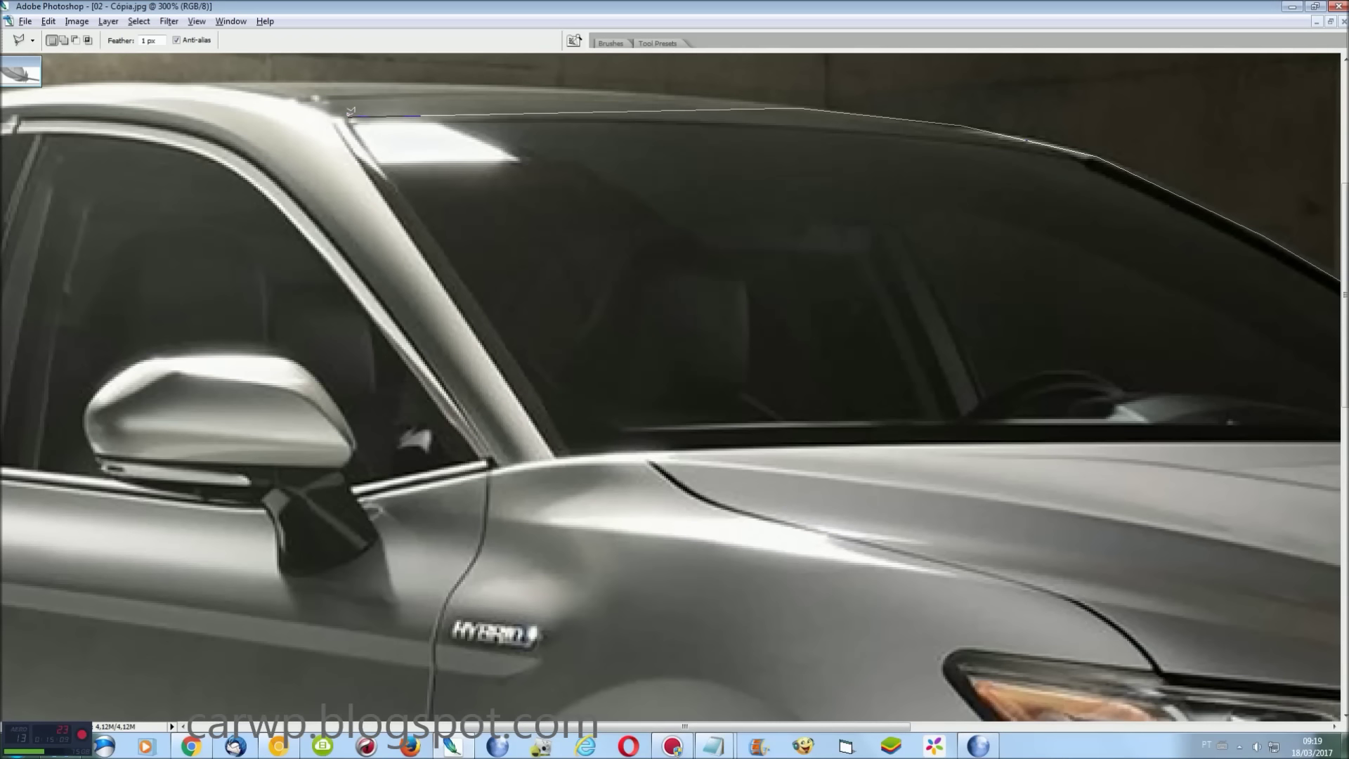
double_click(260, 185)
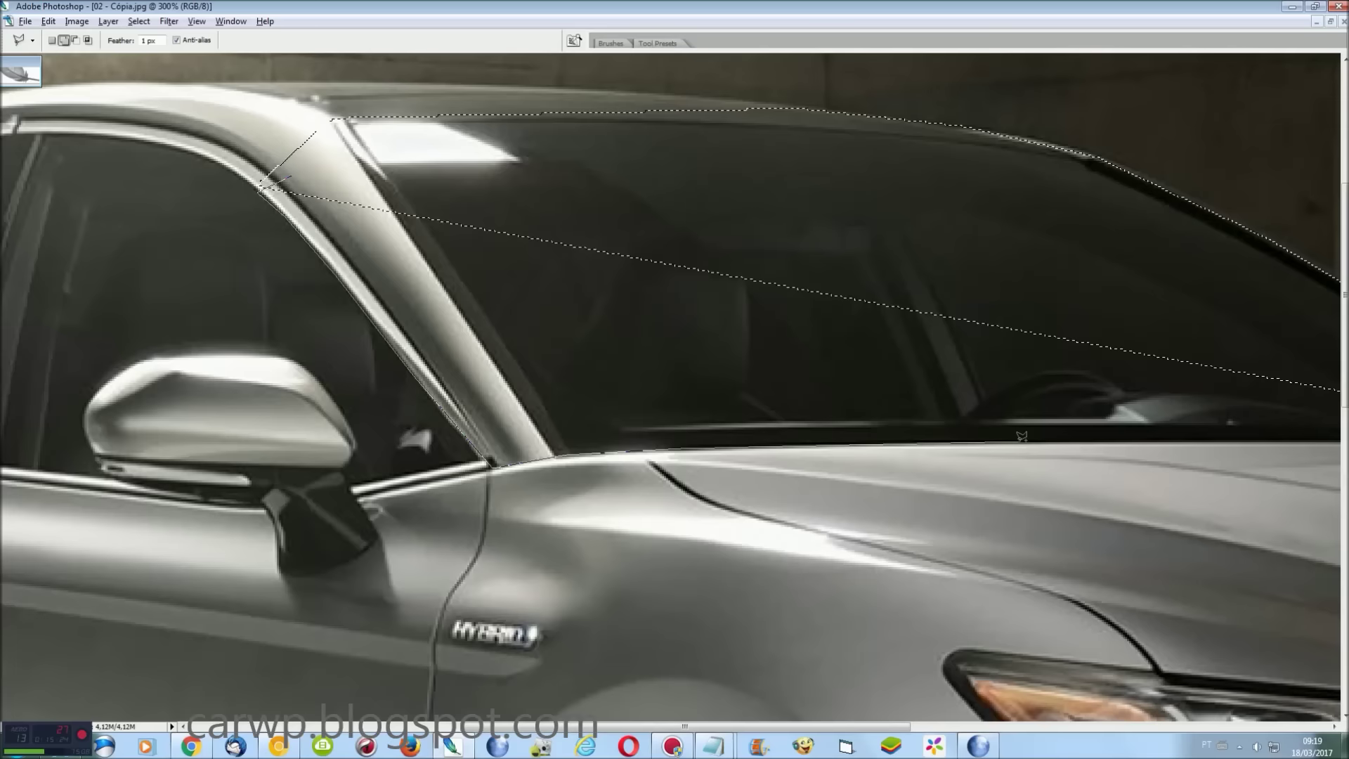
Redraw the windshield outline and subtract the excess above its top edge
drag(683, 444, 1088, 438)
double_click(1081, 430)
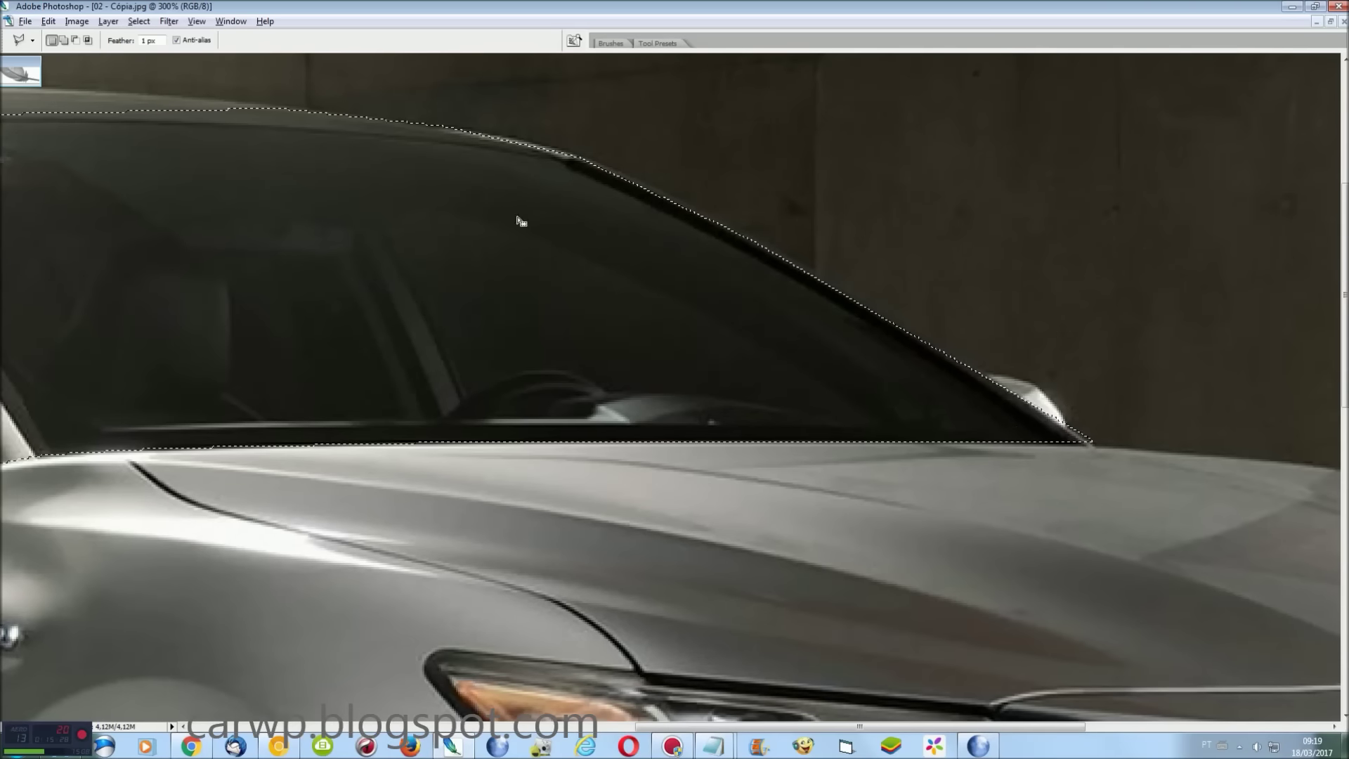
drag(1019, 724, 915, 624)
alt+click(946, 226)
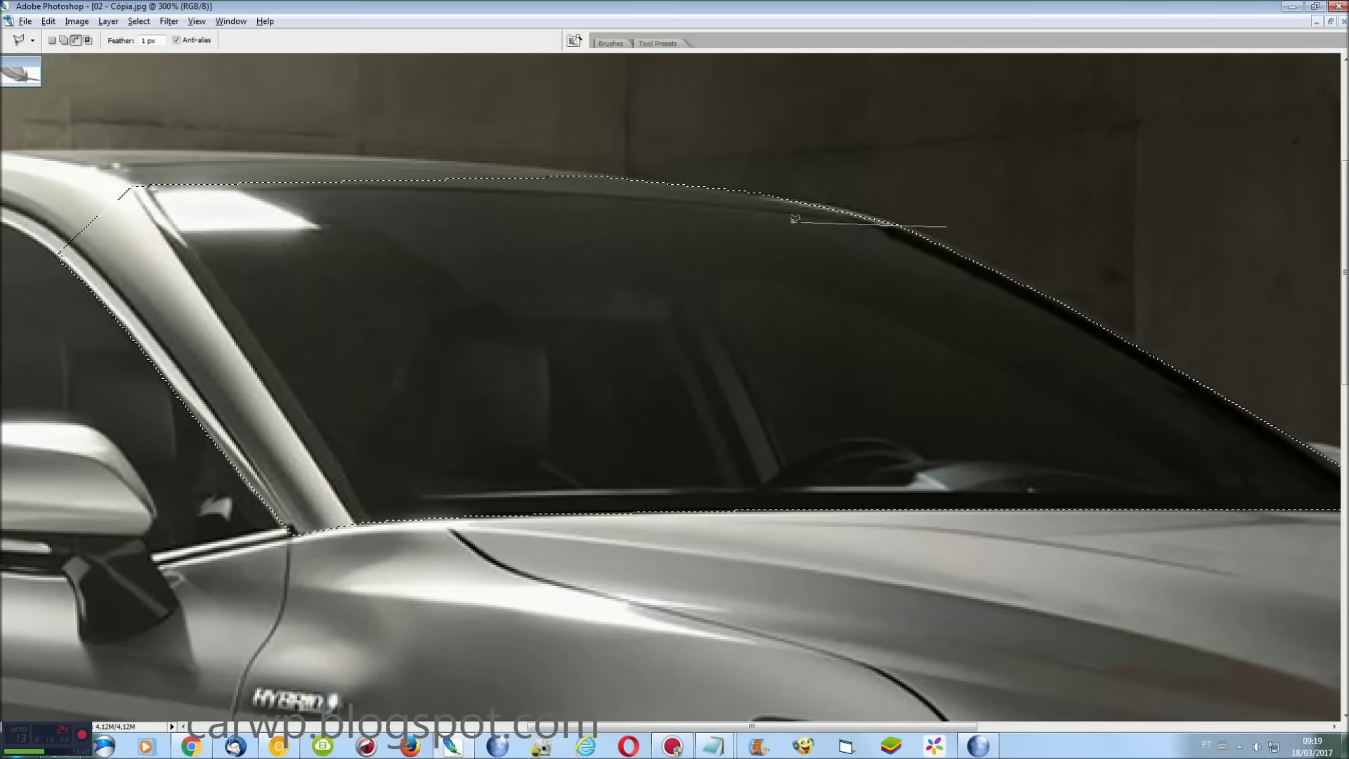
click(134, 187)
click(302, 144)
double_click(838, 91)
Switch back to the composite car document
click(230, 21)
click(281, 342)
scroll(674, 387, up, 3)
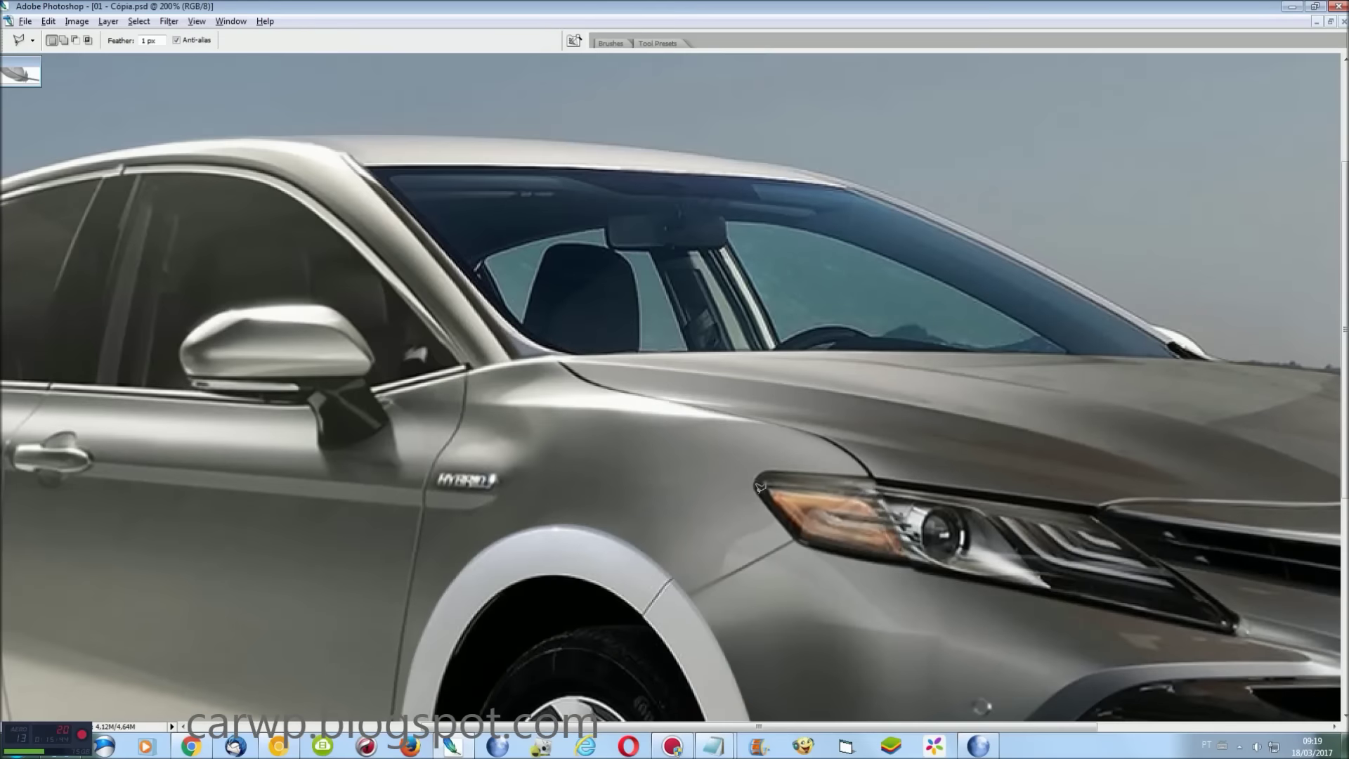
Paste the windshield, move it onto the car, and scale it to about 98%
key(ctrl+v)
key(ctrl+t)
mouse_move(969, 432)
mouse_down()
mouse_move(1102, 320)
mouse_move(1052, 320)
mouse_up()
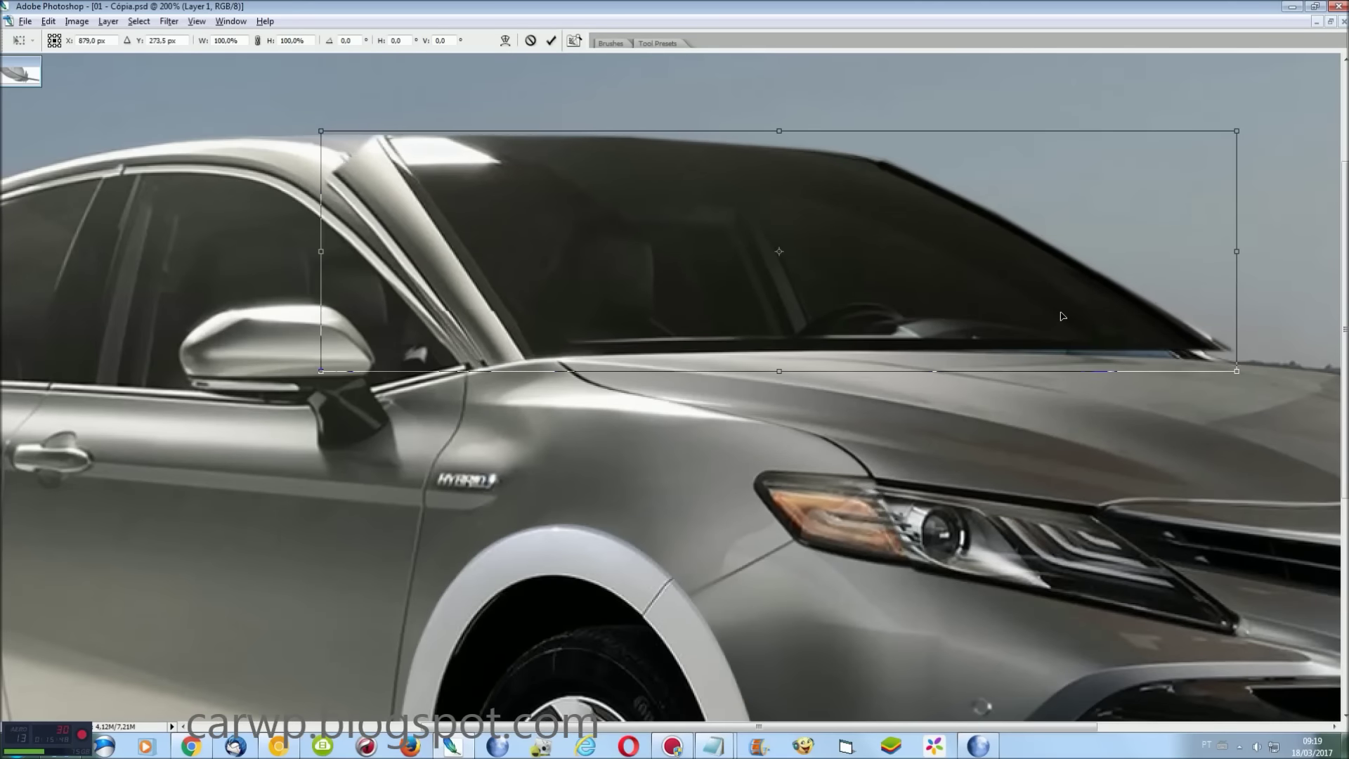
drag(1227, 132, 1099, 169)
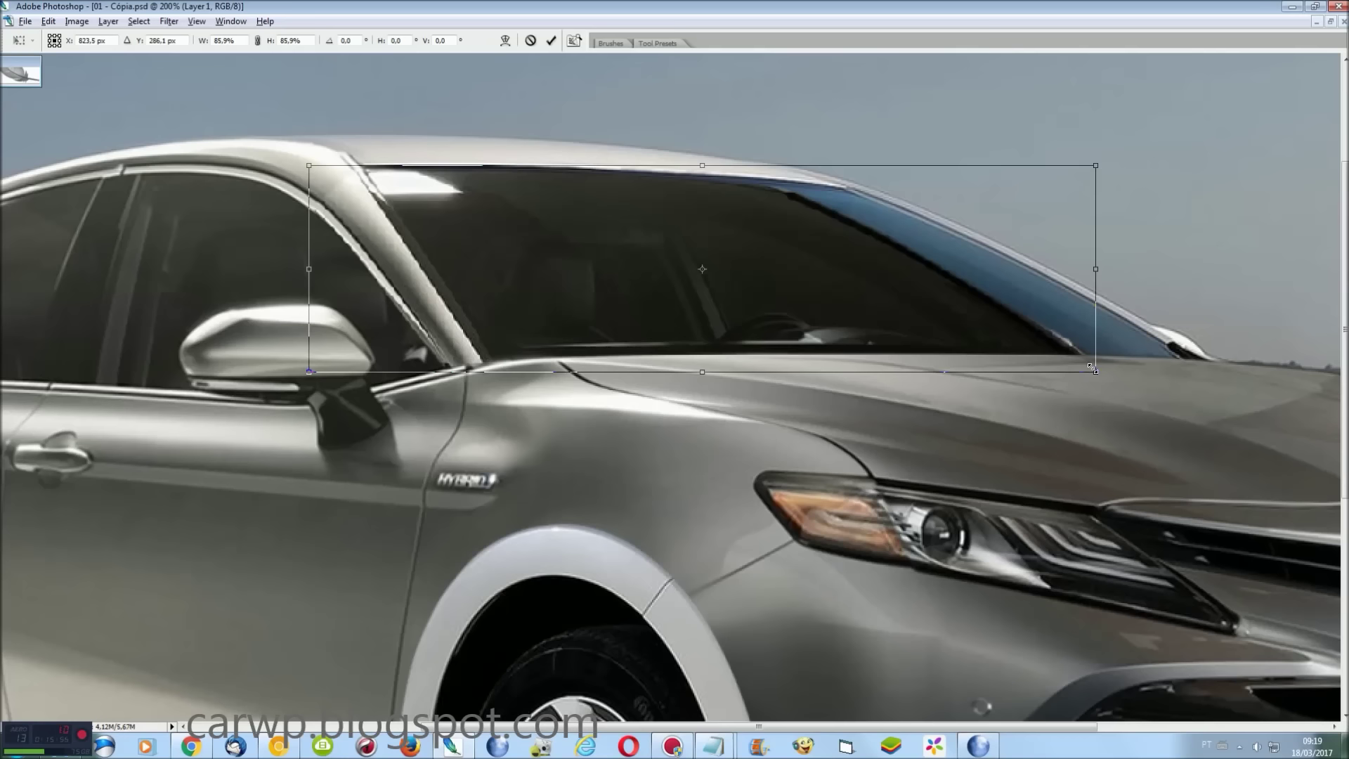
key(ctrl+z)
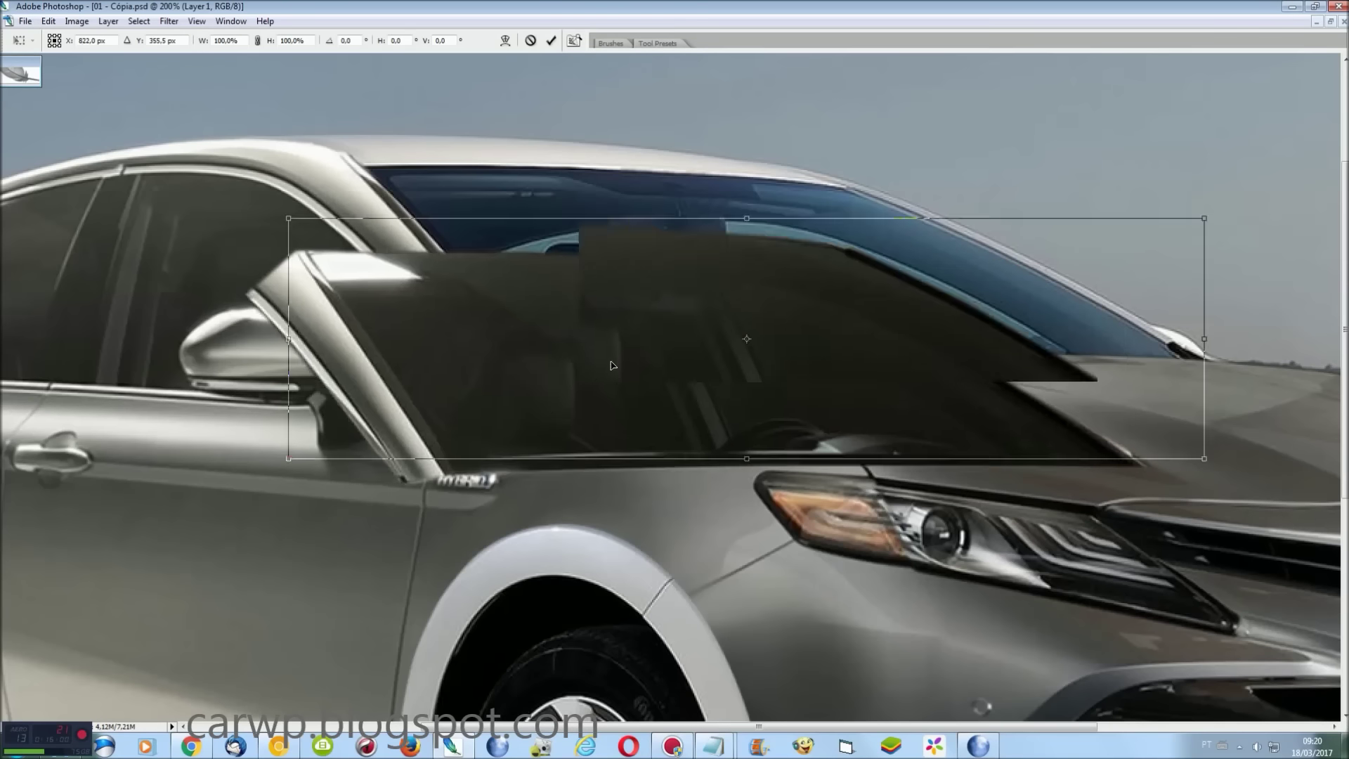
drag(613, 278, 611, 295)
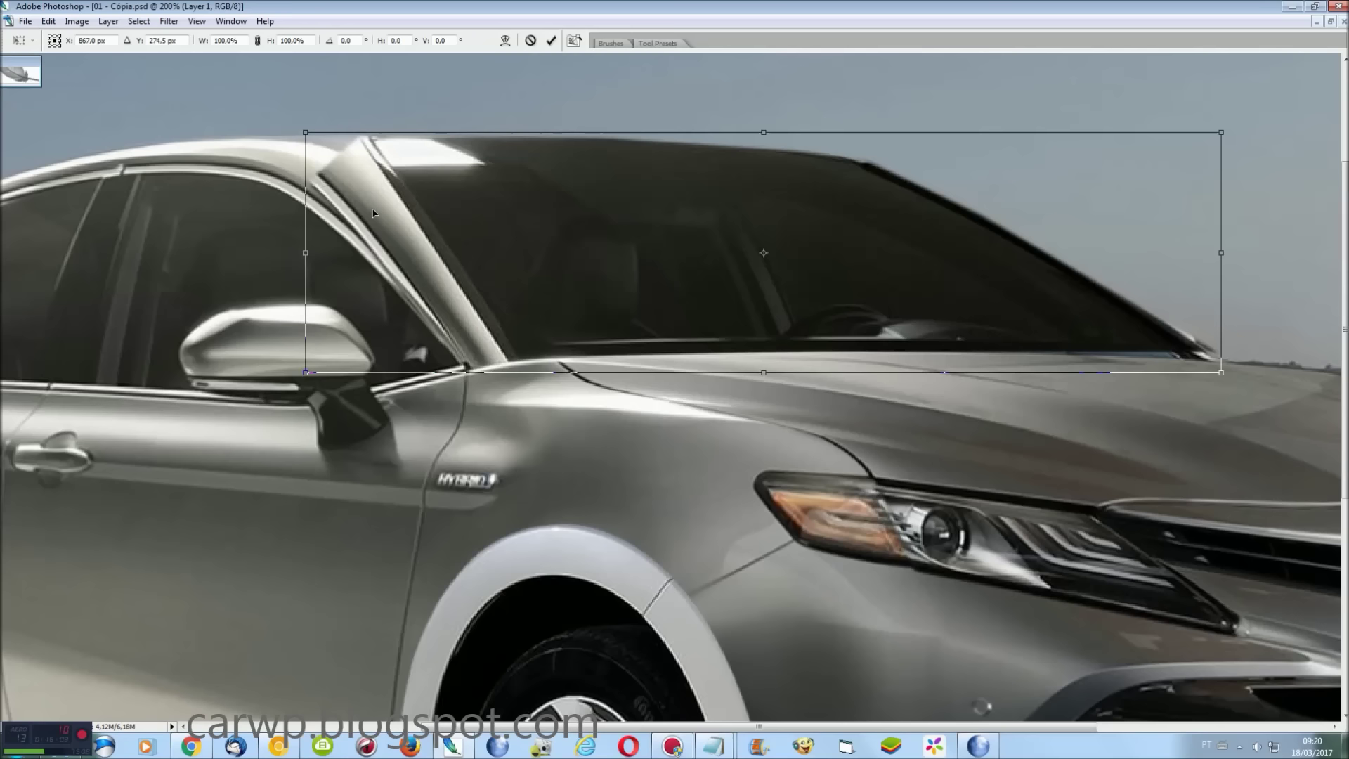
drag(307, 135, 382, 200)
Skew and warp the windshield to fit the pillar and hood line, then apply
right_click(775, 205)
click(786, 264)
mouse_move(740, 385)
mouse_down()
mouse_move(806, 385)
mouse_move(763, 366)
mouse_up()
right_click(750, 245)
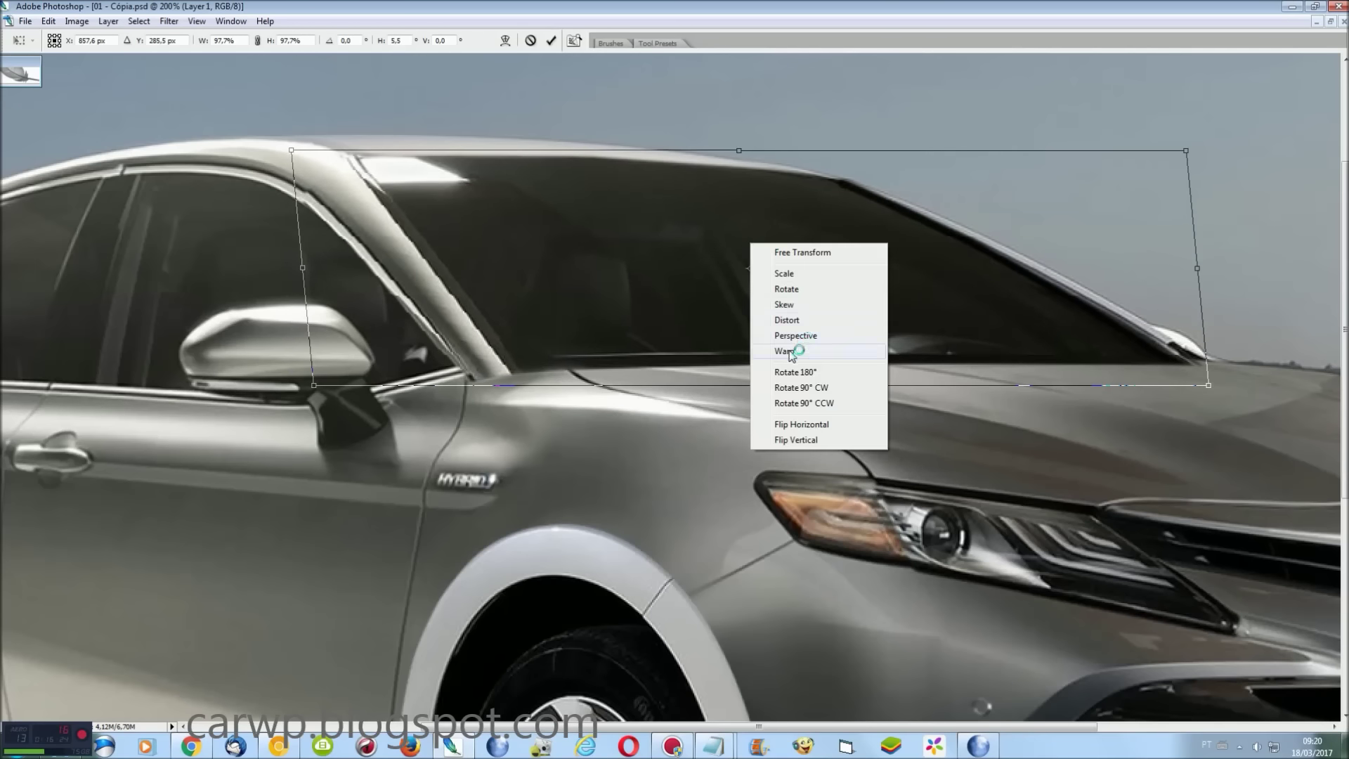
click(795, 349)
drag(604, 383, 600, 356)
drag(1190, 378, 1202, 372)
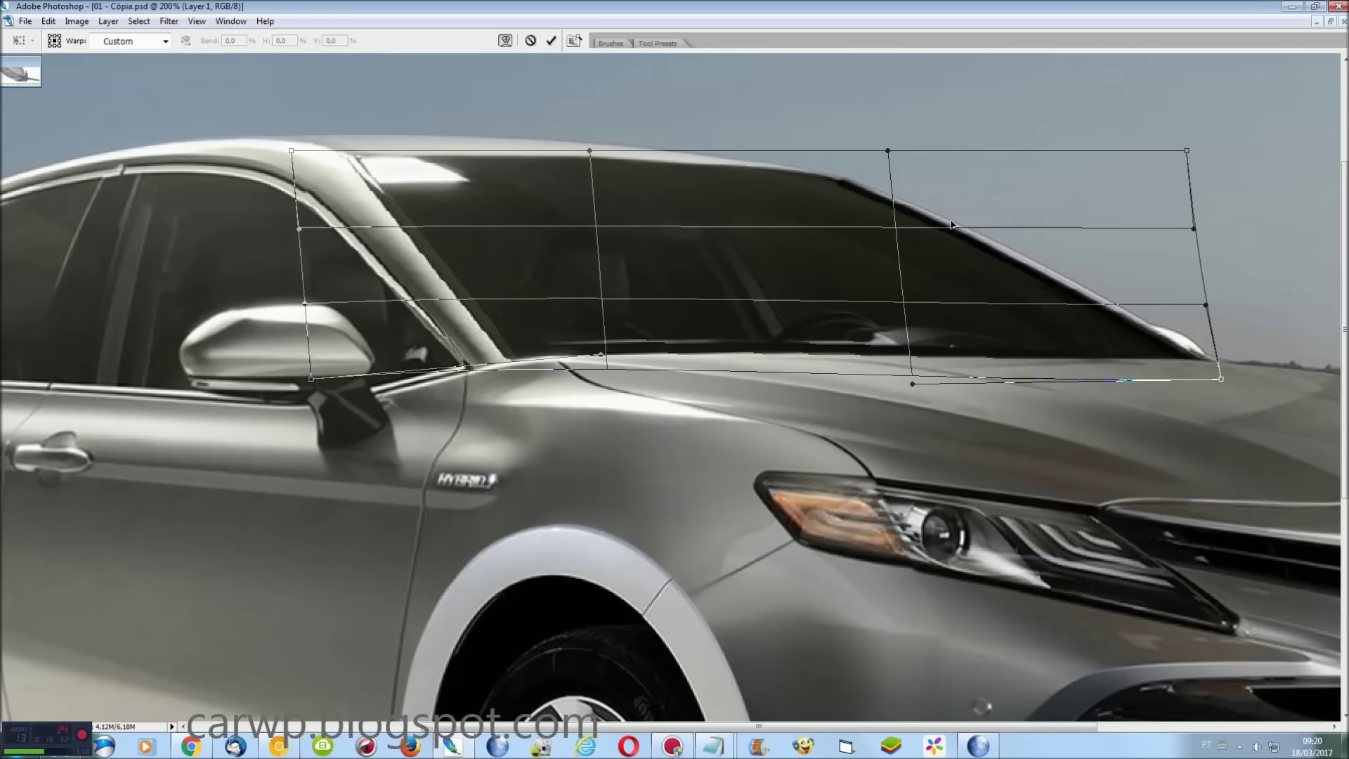
drag(951, 224, 880, 150)
drag(291, 151, 357, 171)
key(Return)
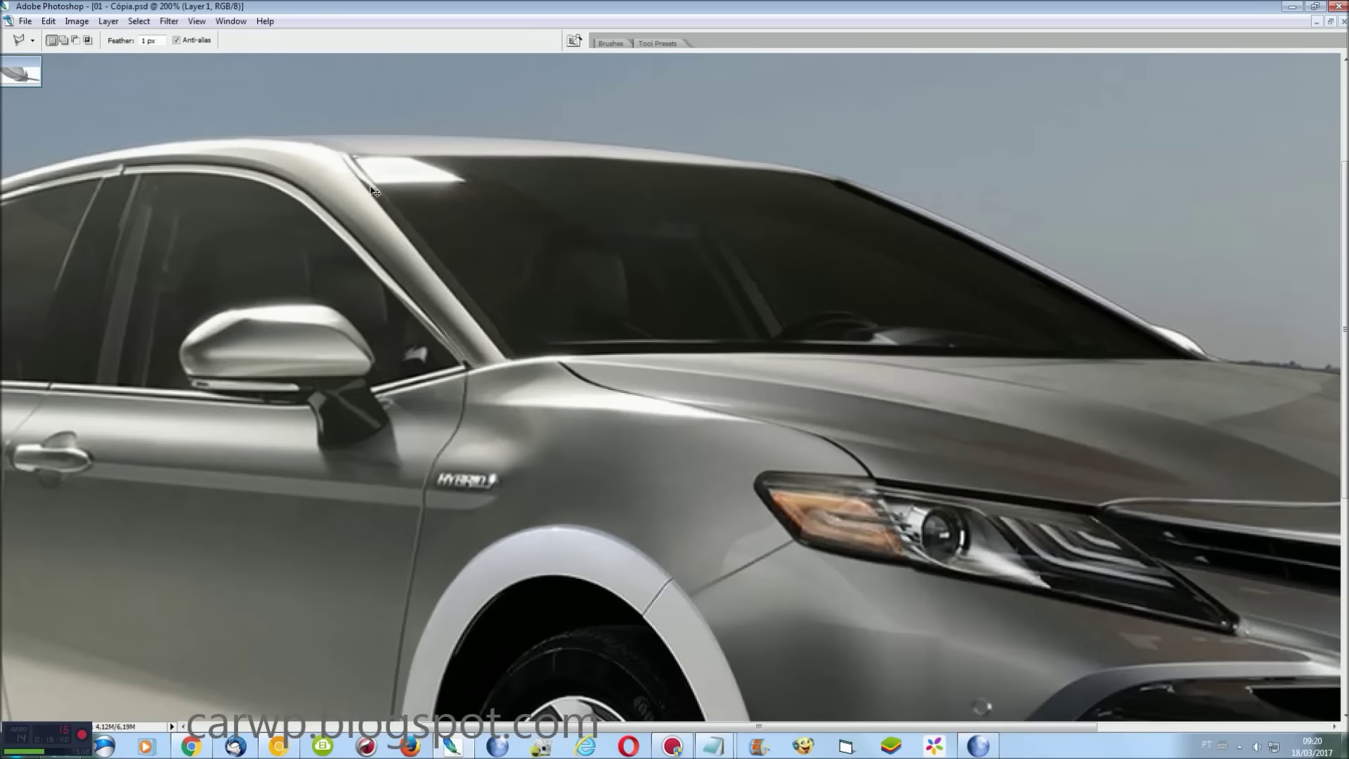
Trim the windshield spill past the front pillar with a lasso selection
key(ctrl+plus)
scroll(435, 277, up, 3)
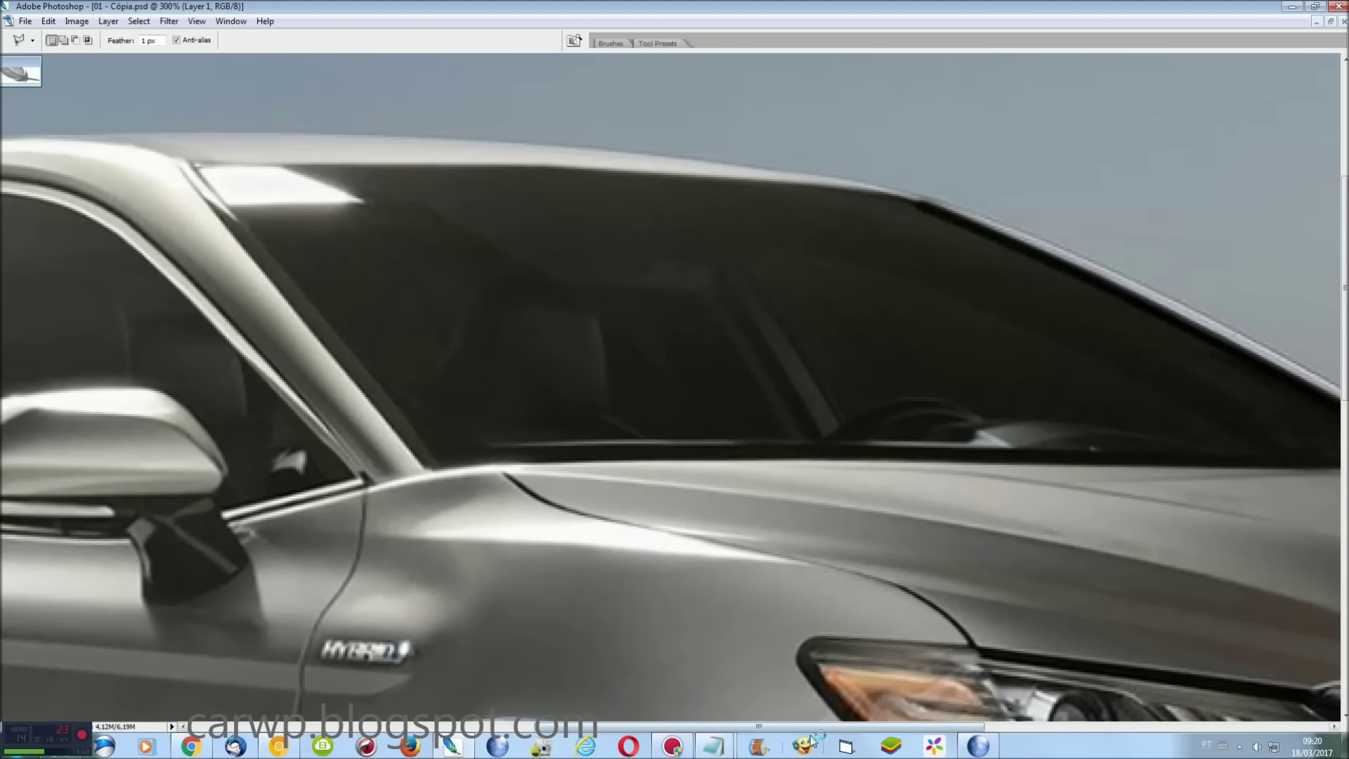
scroll(671, 443, left, 5)
key(F7)
click(232, 459)
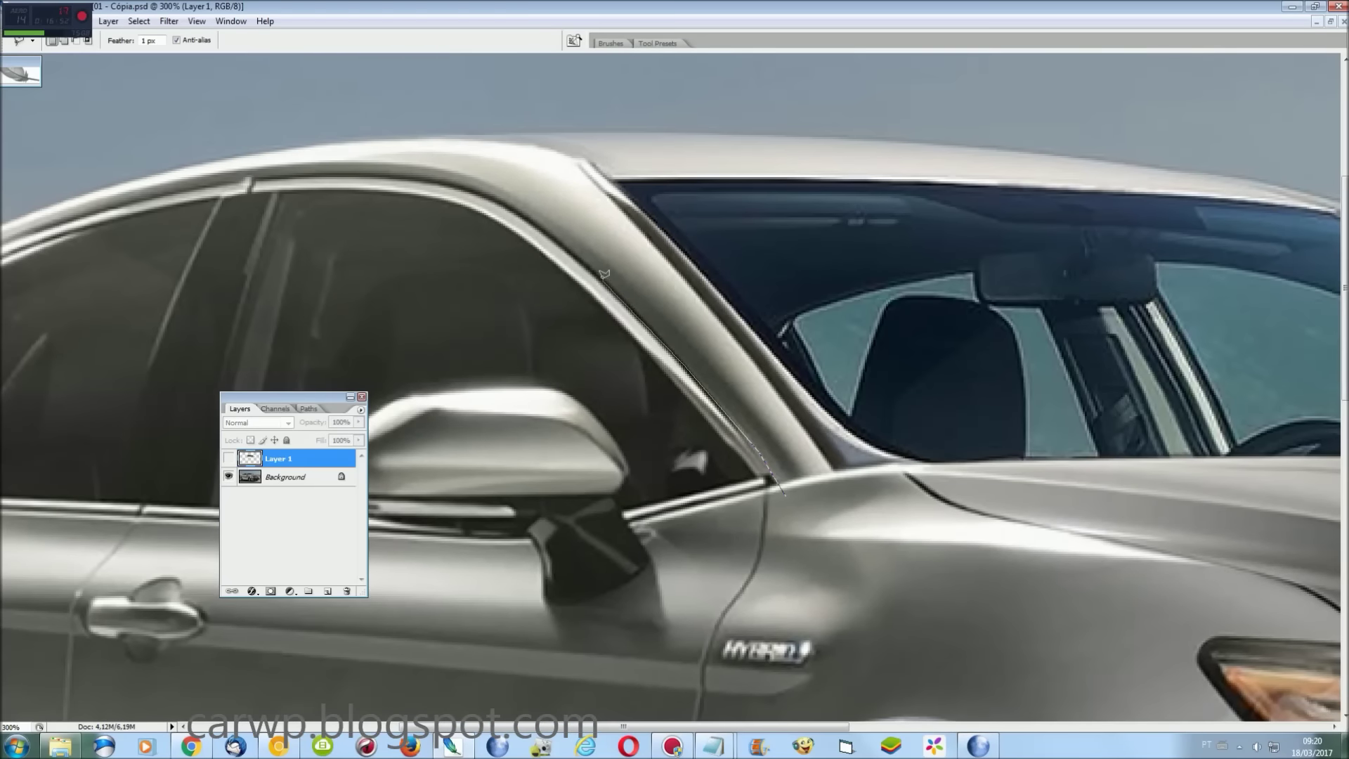
click(420, 228)
click(521, 527)
click(783, 495)
click(228, 458)
Deselect, toggle Layer 1 to compare before and after, and fit the image on screen
key(ctrl+d)
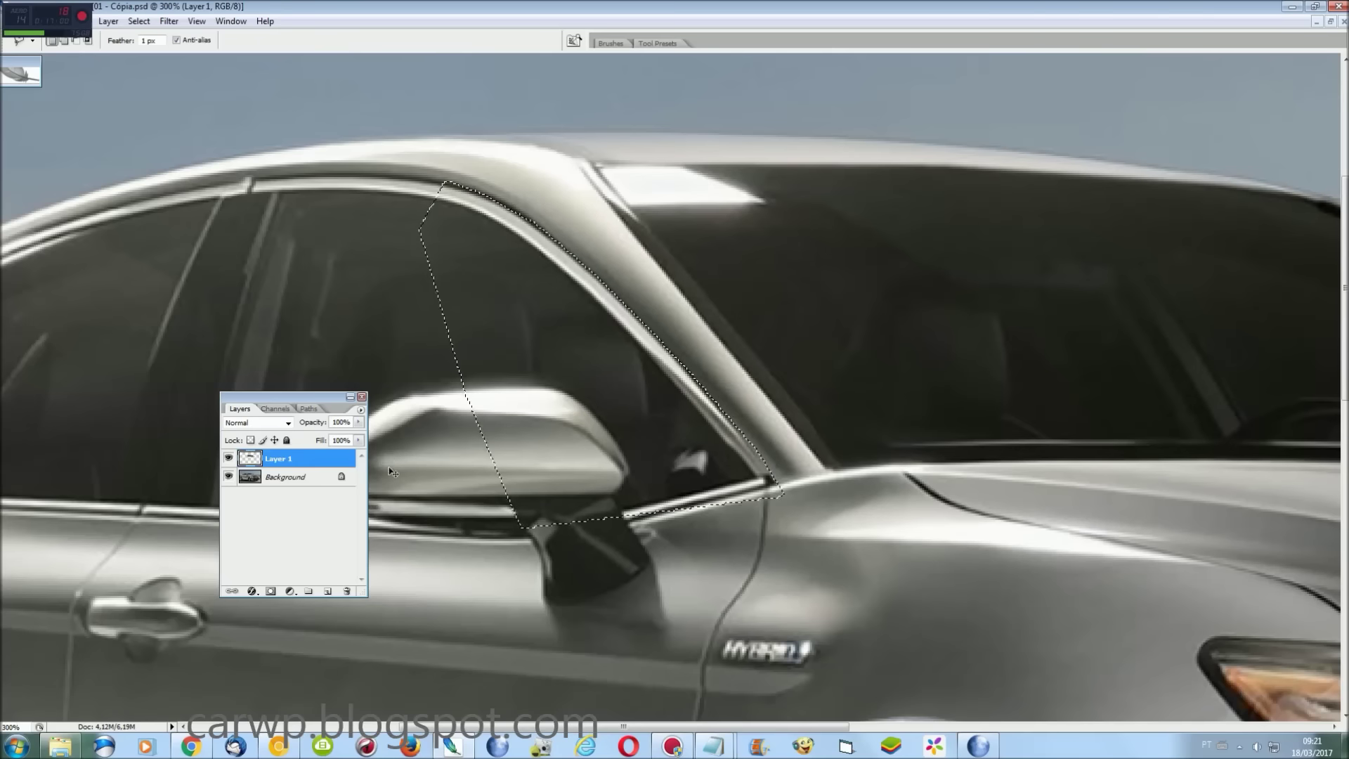
click(230, 459)
click(229, 459)
click(229, 460)
drag(768, 727, 1208, 727)
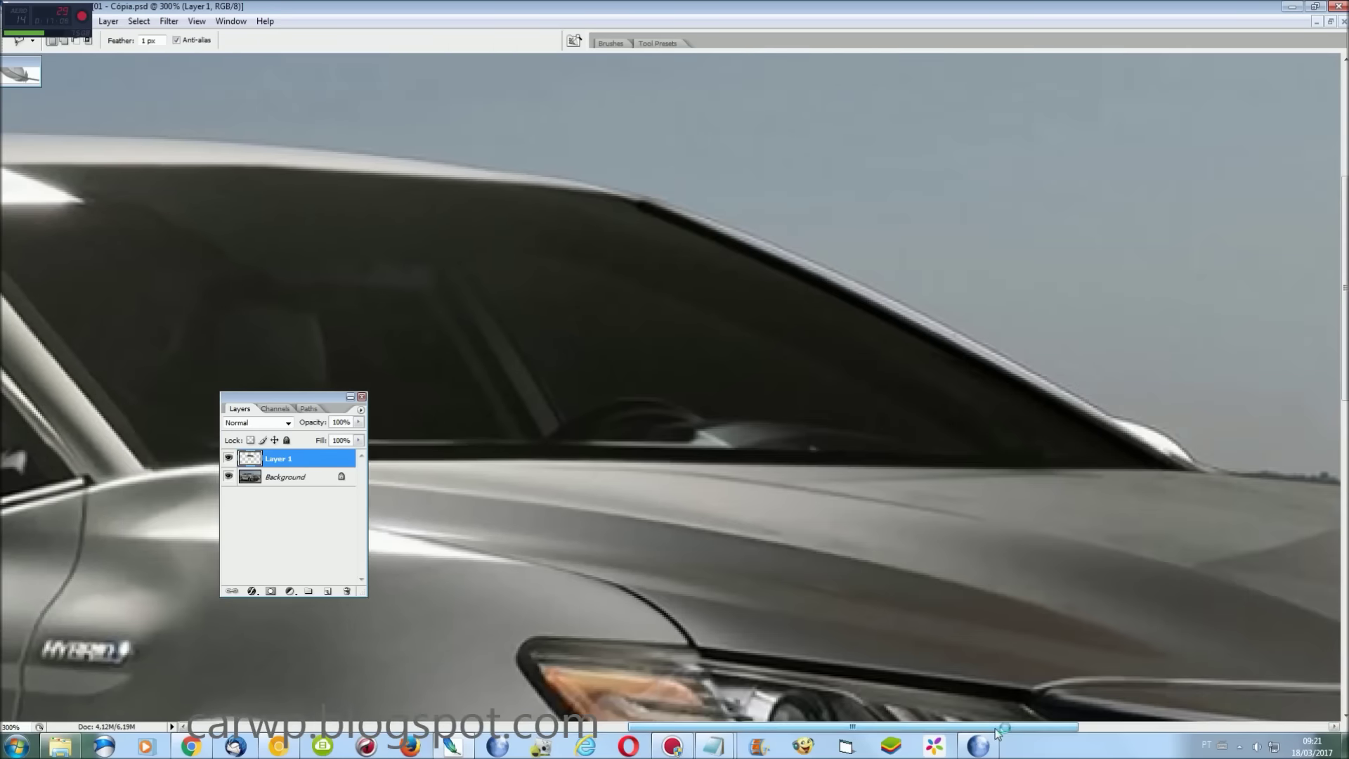
key(ctrl+0)
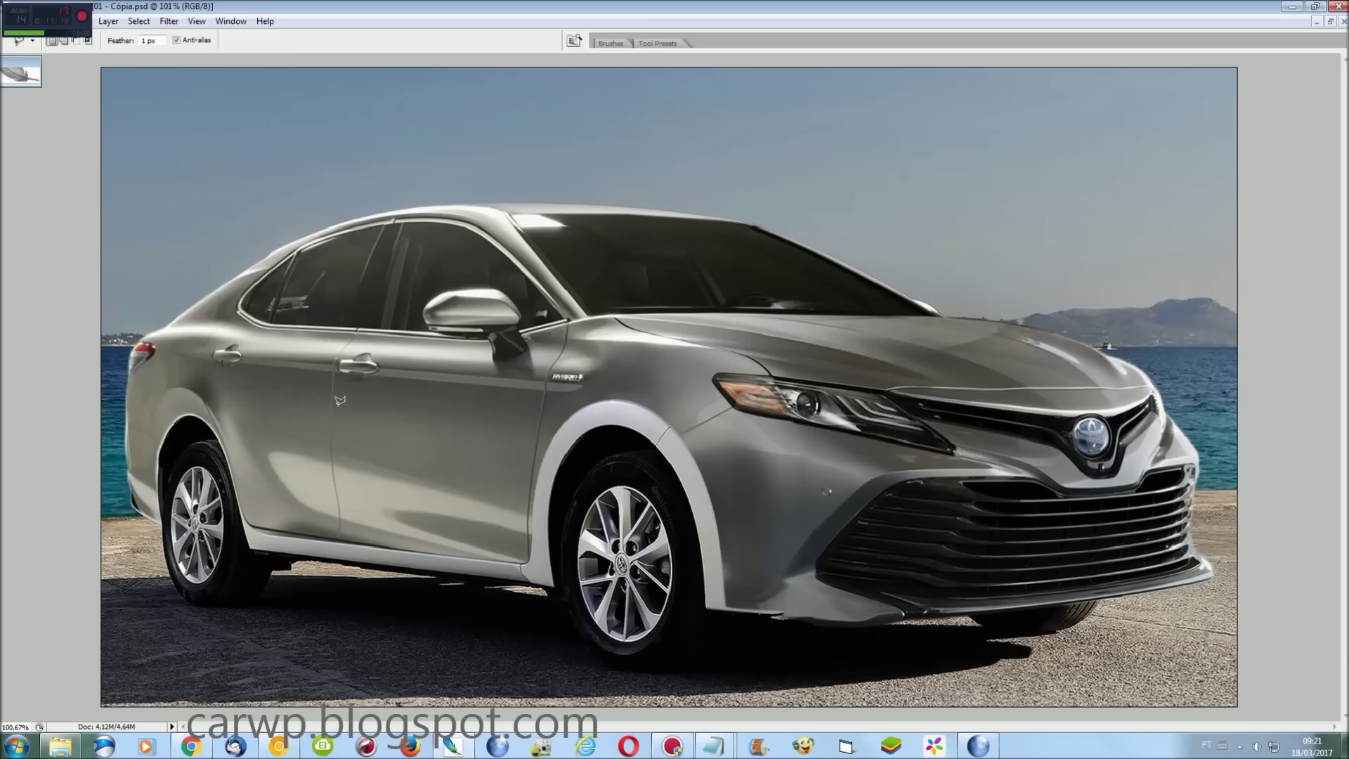
Copy the crease below the headlight to a new layer, widen it and skew it to meet the fender seam
key(ctrl+plus)
key(ctrl+plus)
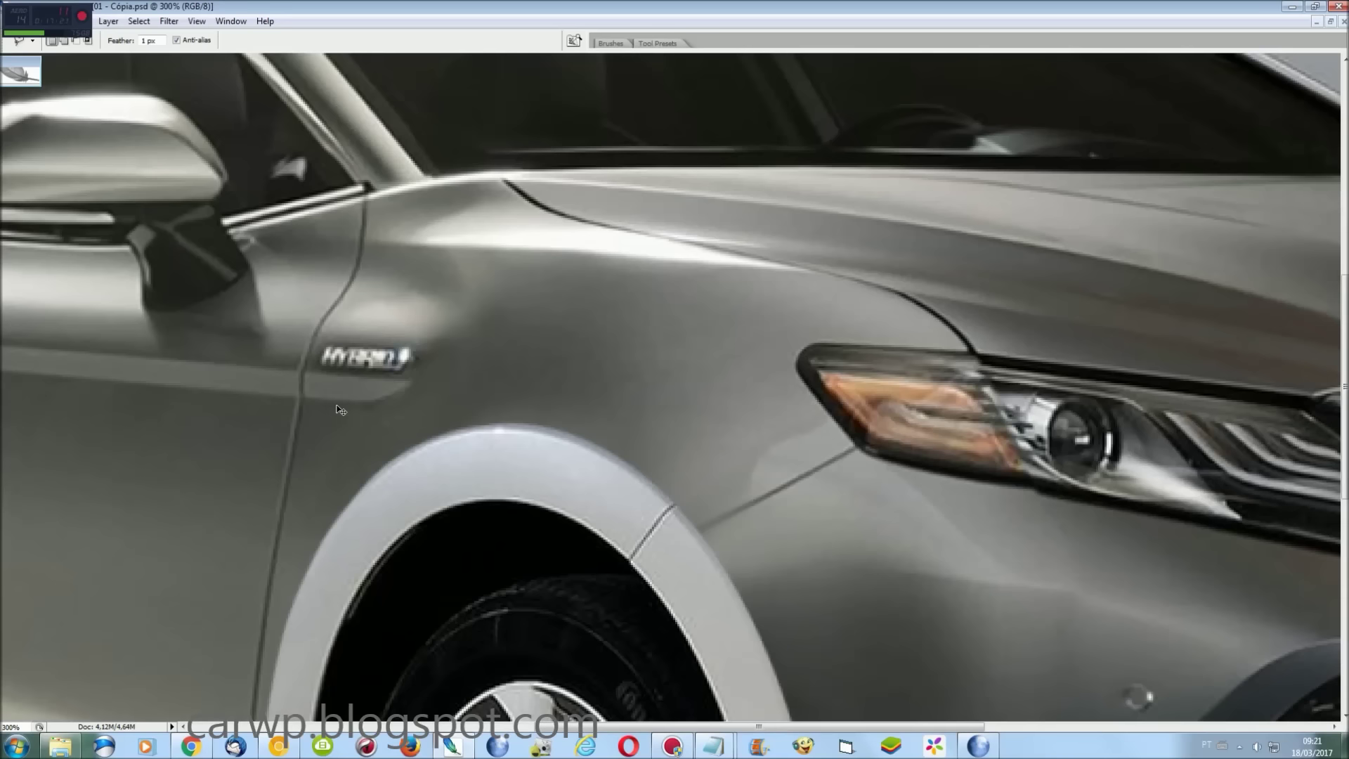
key(ctrl+plus)
drag(914, 461, 791, 395)
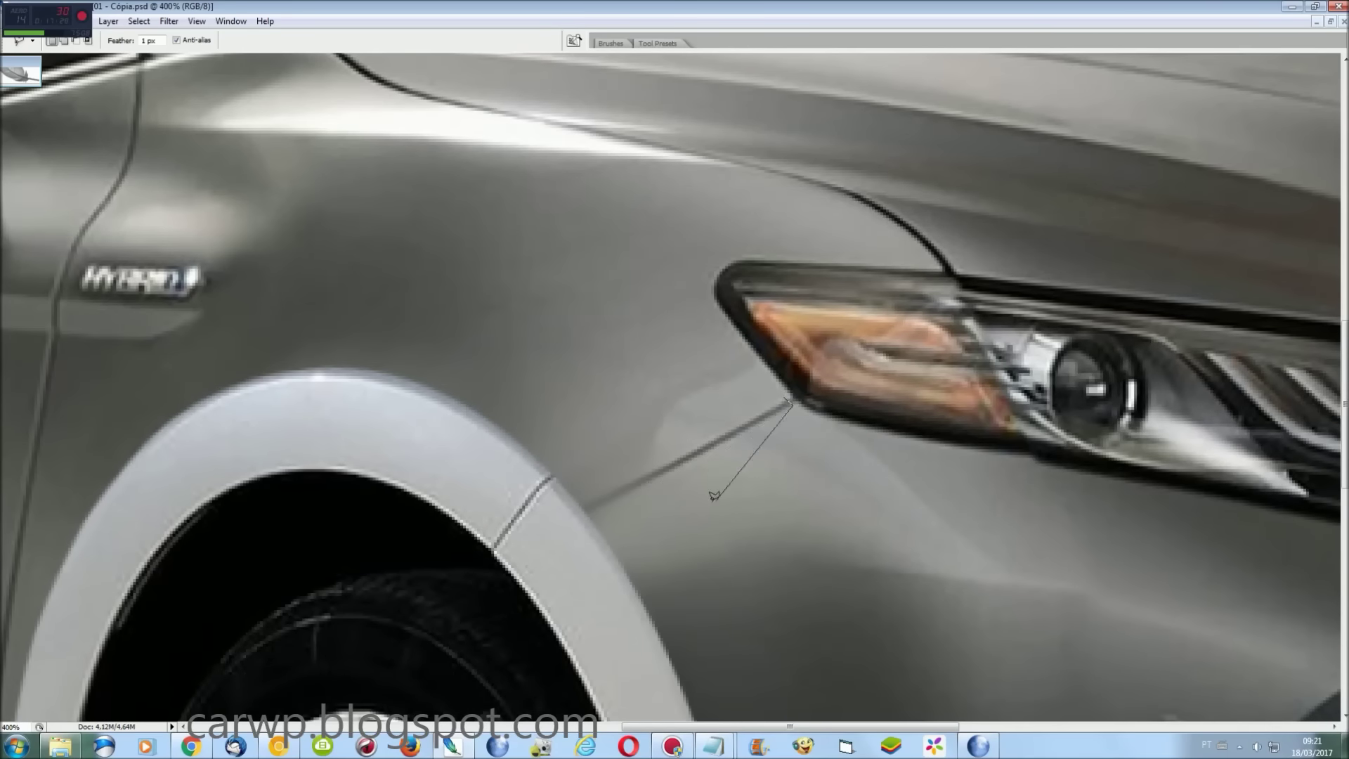
click(582, 500)
click(780, 399)
key(ctrl+j)
key(ctrl+t)
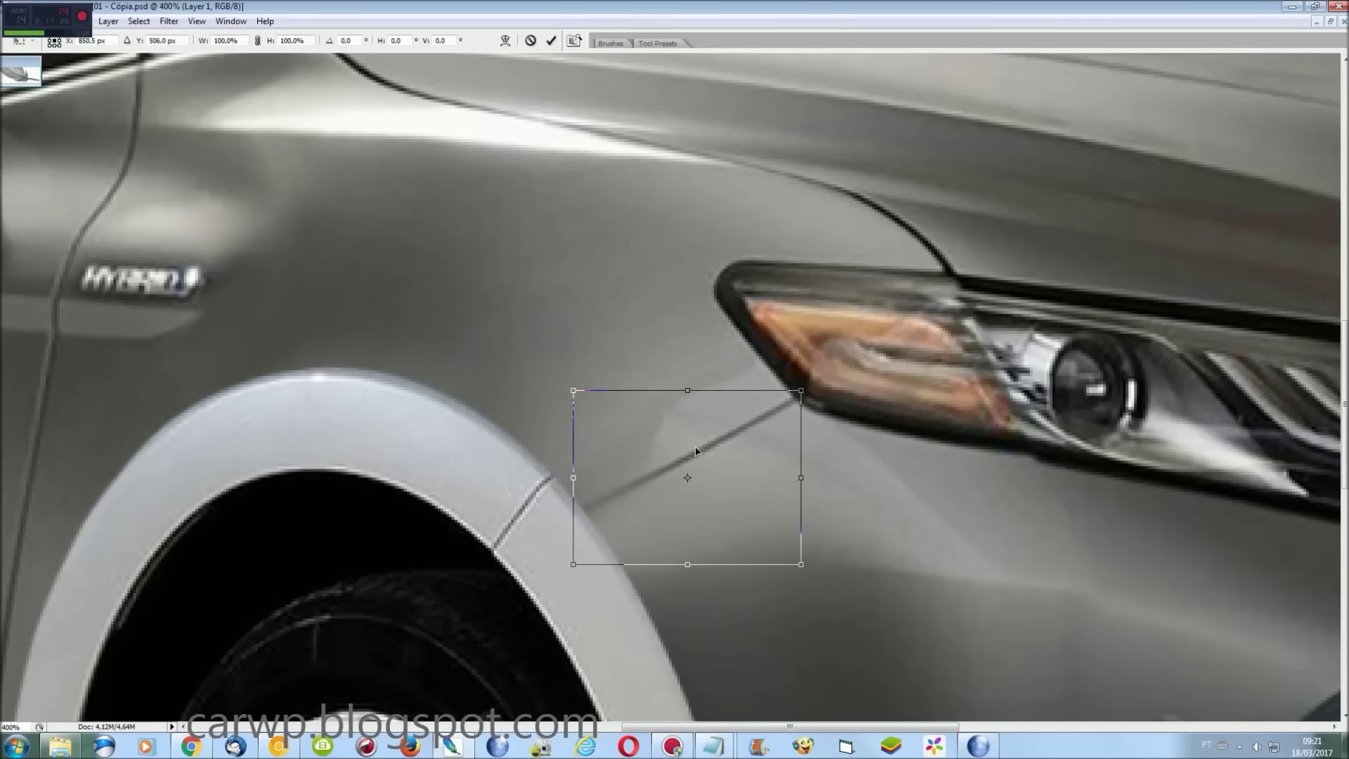
mouse_move(576, 478)
mouse_down()
mouse_move(528, 477)
mouse_move(525, 435)
mouse_up()
right_click(581, 453)
click(597, 518)
key(Return)
Load the saved Down channel as a selection and fit the car in the window
click(139, 21)
click(158, 242)
click(738, 249)
click(618, 278)
click(786, 215)
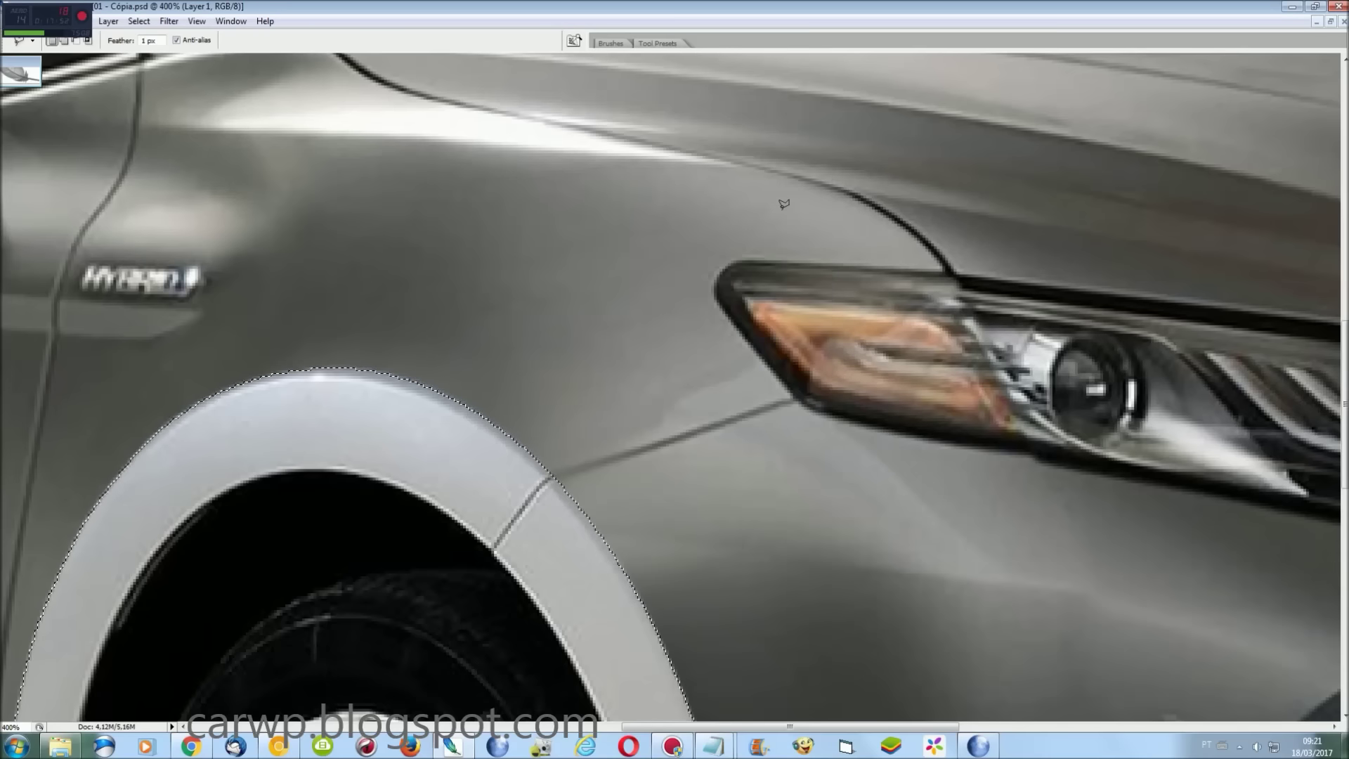
key(ctrl+0)
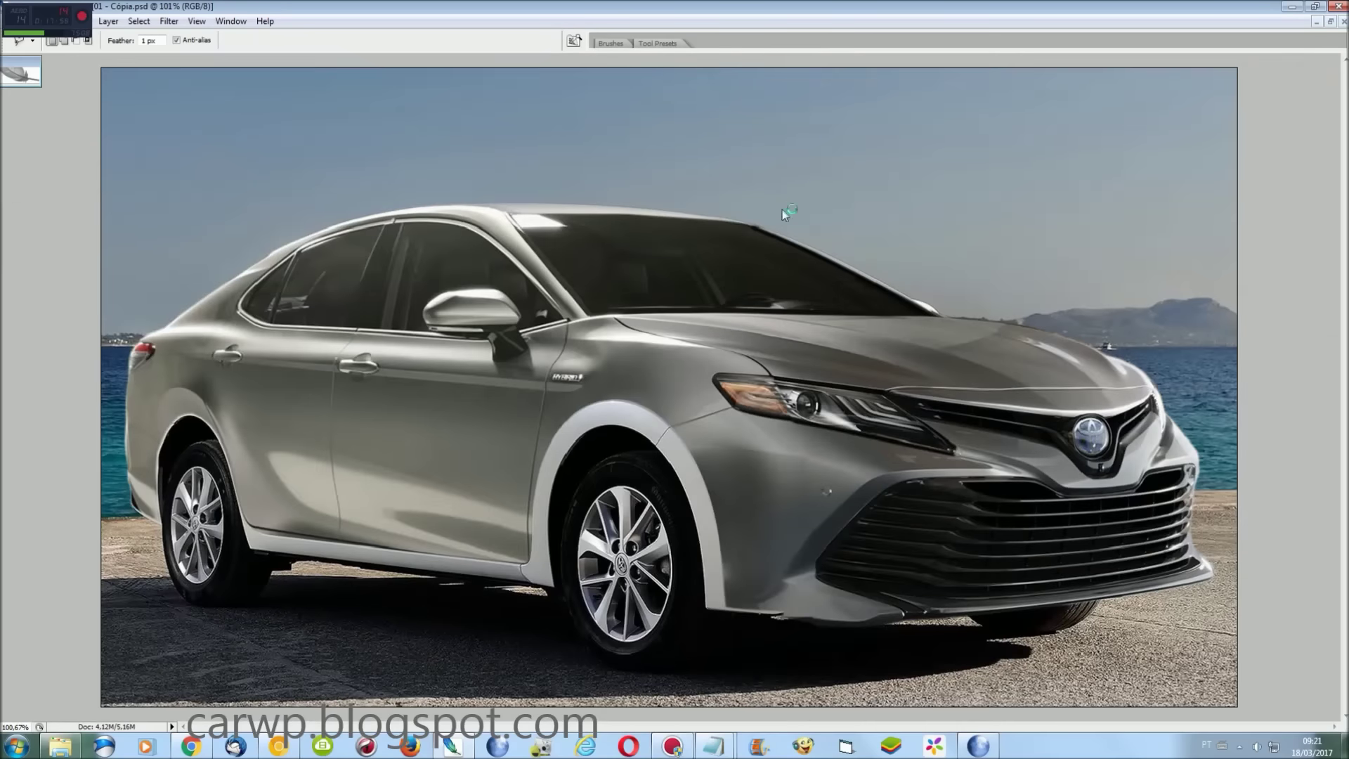
Zoom in on the rear and outline a patch of the rear quarter panel
key(ctrl+plus)
key(ctrl+plus)
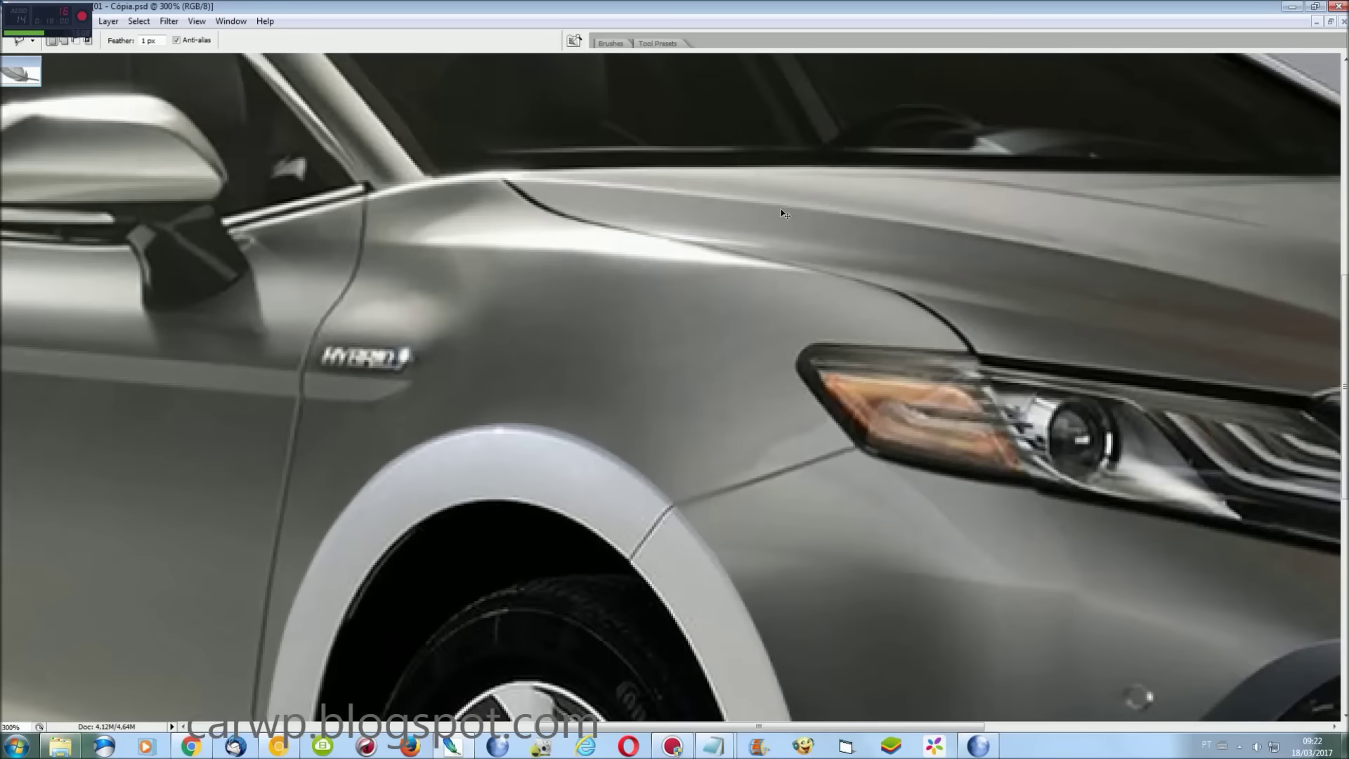
drag(887, 731, 555, 731)
key(ctrl+plus)
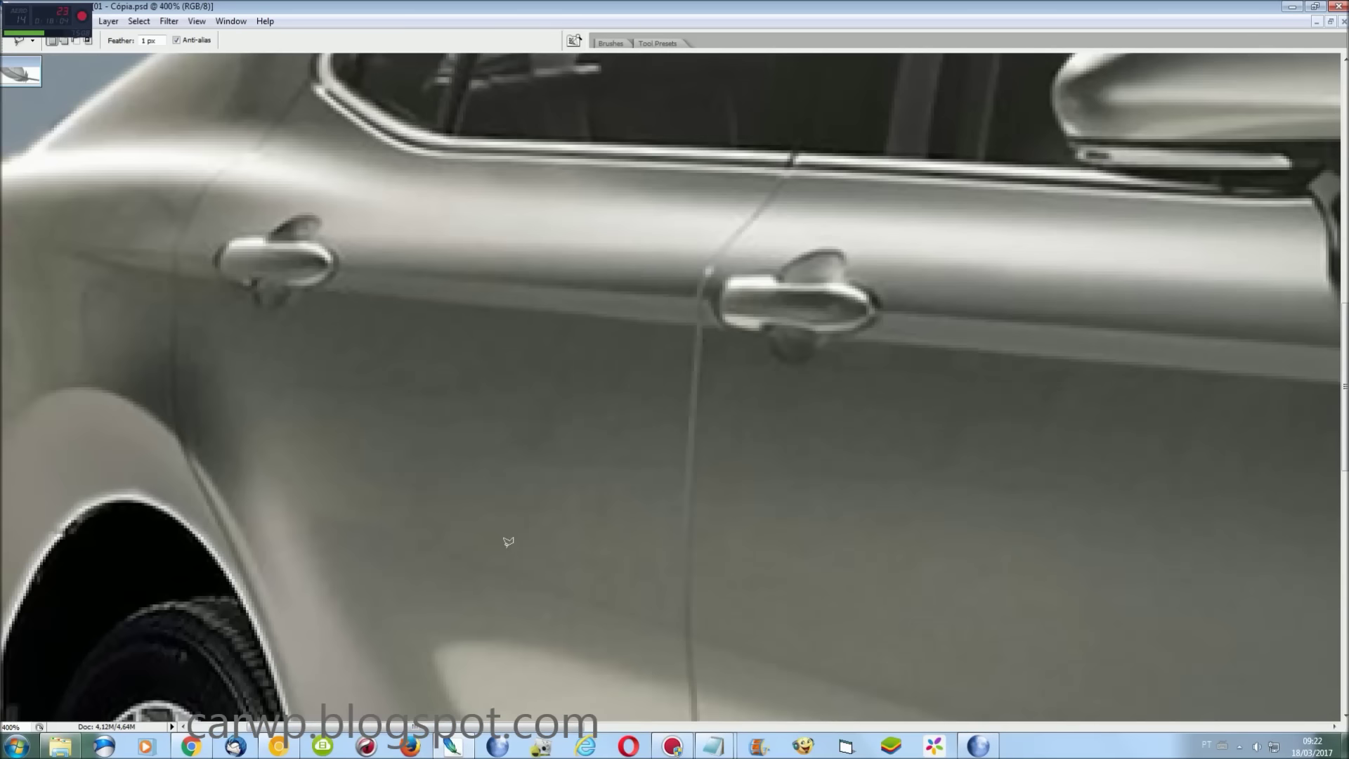
drag(734, 729, 682, 729)
scroll(426, 472, down, 1)
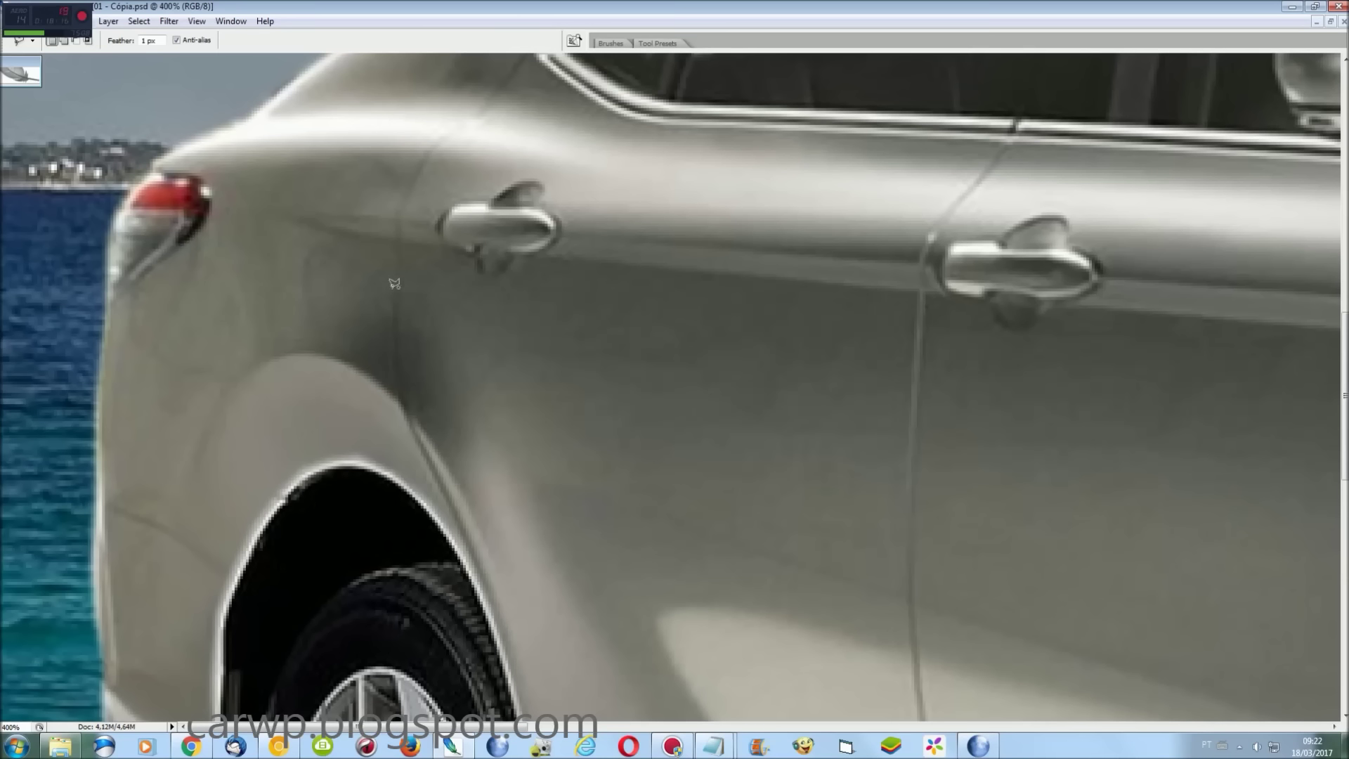
click(210, 581)
click(197, 254)
click(312, 259)
click(392, 288)
Copy the rear quarter patch to a new layer and skew its left side downward
key(ctrl+j)
key(ctrl+t)
right_click(235, 293)
drag(105, 420, 111, 473)
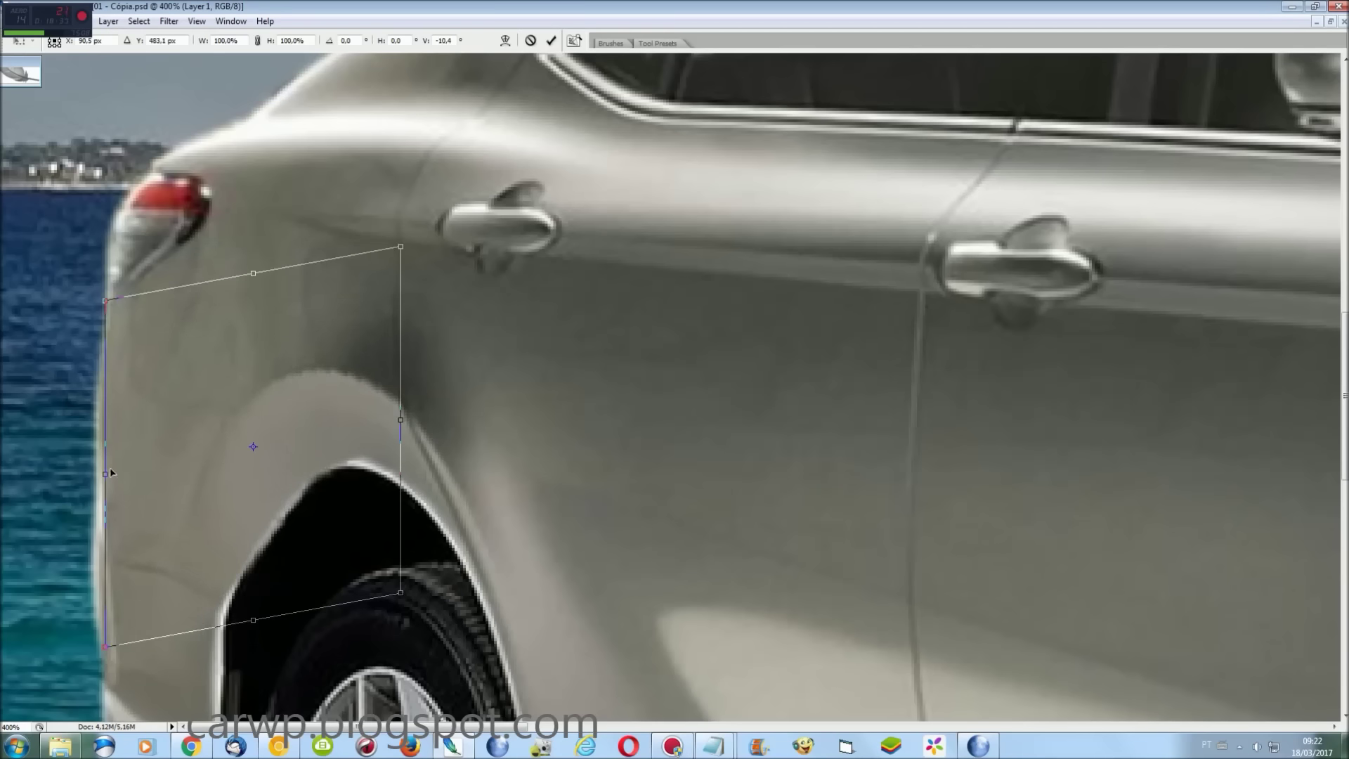
key(Return)
Start loading a saved selection, choosing the Down channel
click(139, 21)
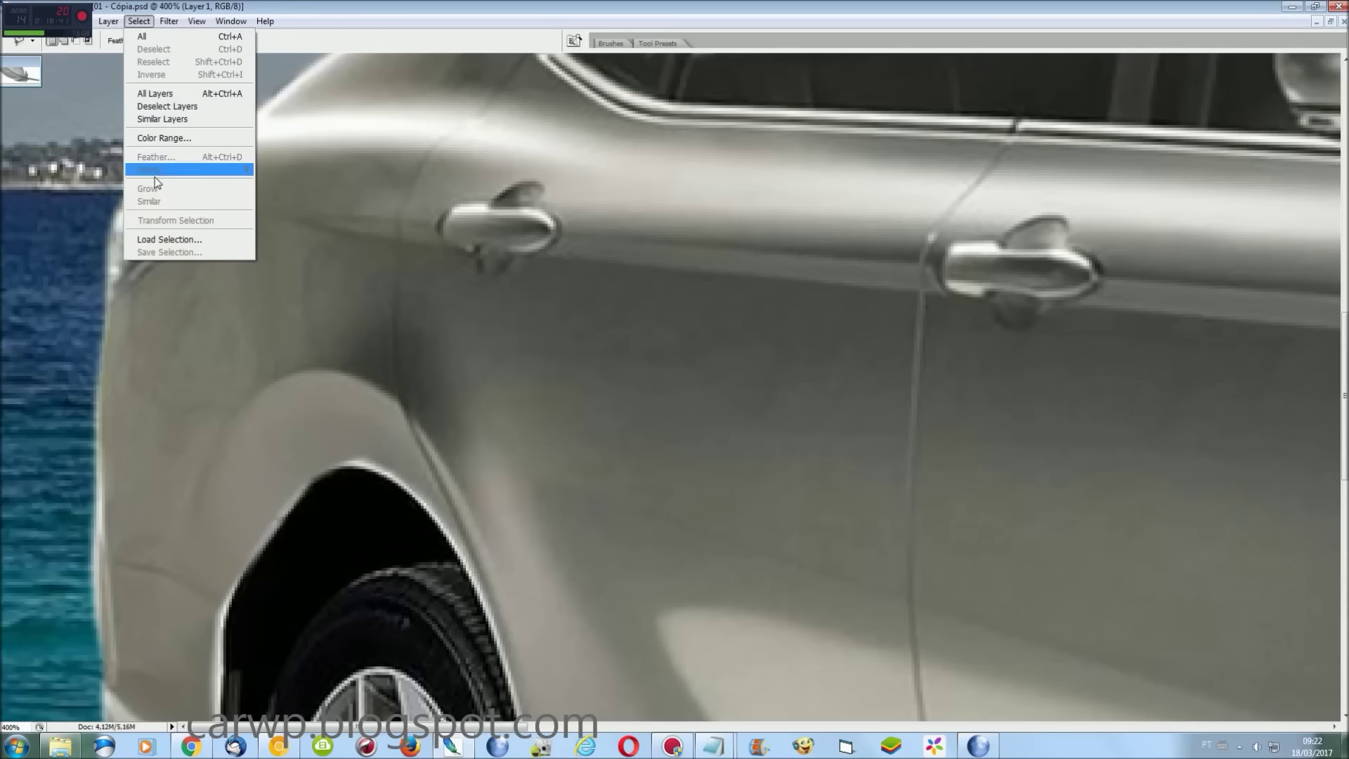
click(161, 241)
click(738, 249)
click(685, 286)
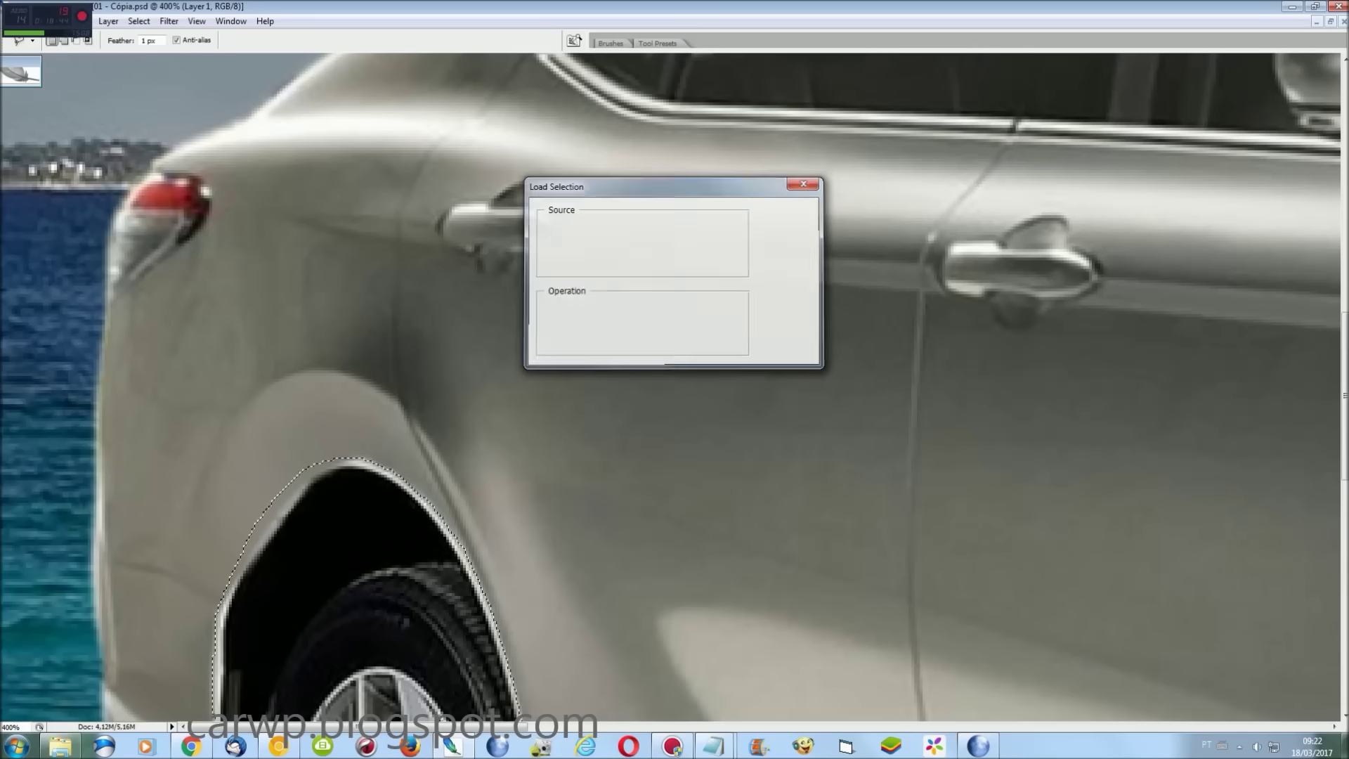
Load the Down selection and skew the rear patch further downward over the wheel arch
click(788, 214)
key(ctrl+t)
right_click(273, 340)
click(306, 400)
mouse_move(104, 446)
mouse_down()
mouse_move(103, 516)
mouse_move(104, 488)
mouse_up()
key(Return)
Reload the Down channel selection, then deselect and check the layers list
click(138, 21)
click(169, 239)
click(703, 254)
click(789, 217)
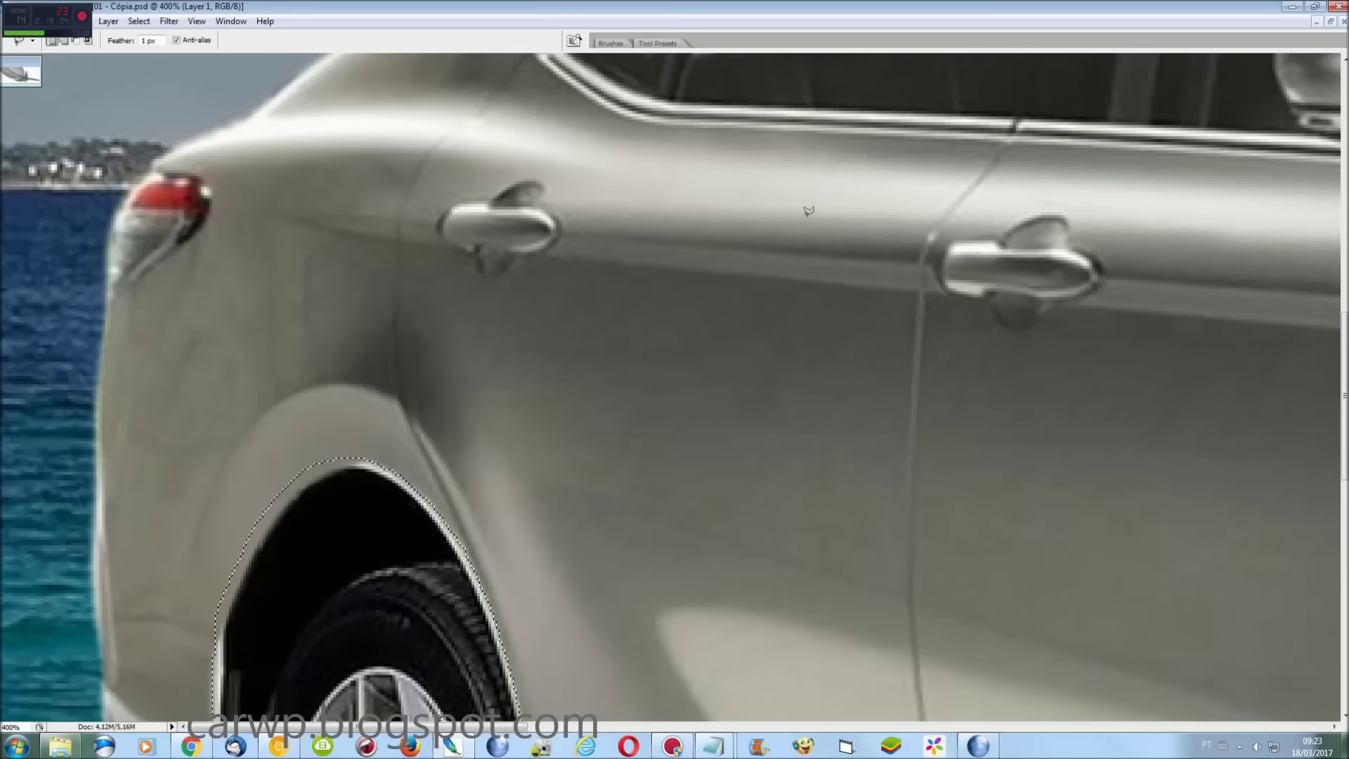
key(ctrl+d)
scroll(723, 247, down, 3)
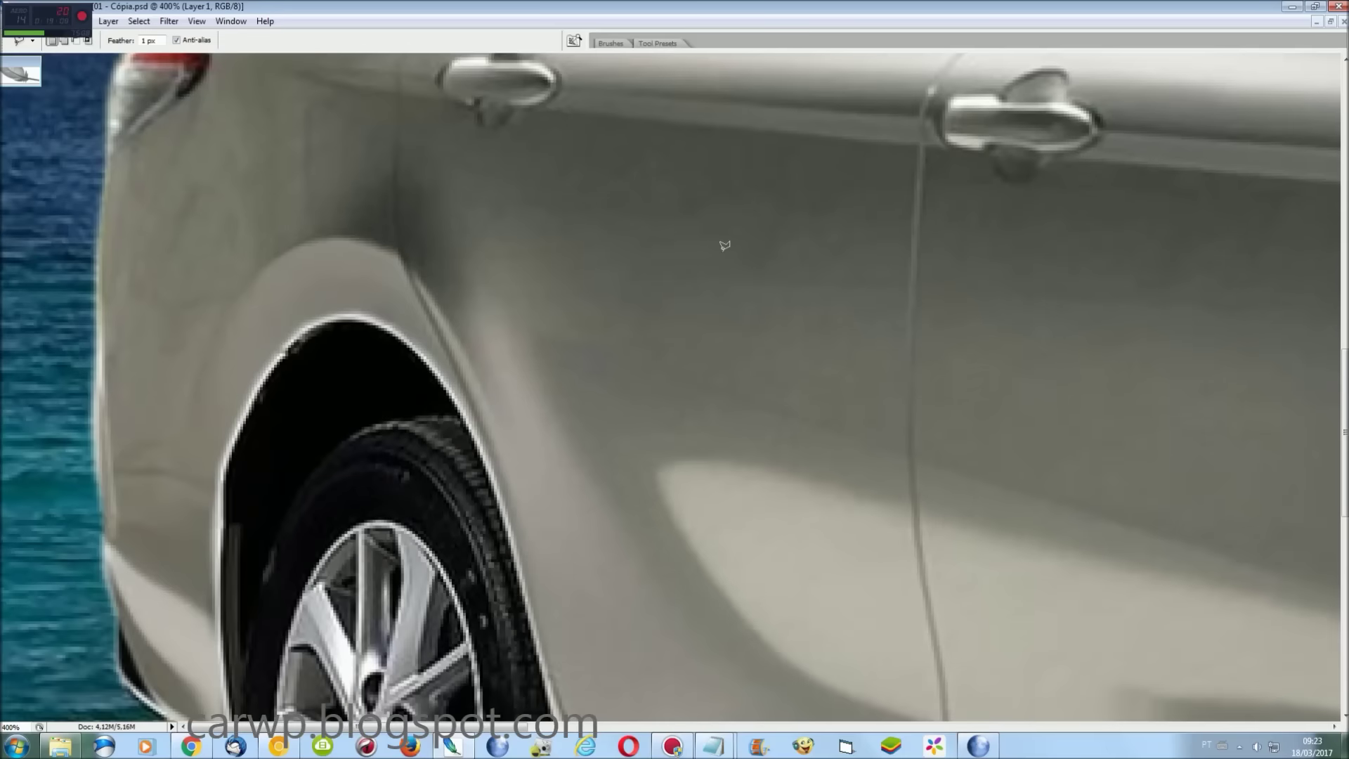
scroll(356, 448, up, 1)
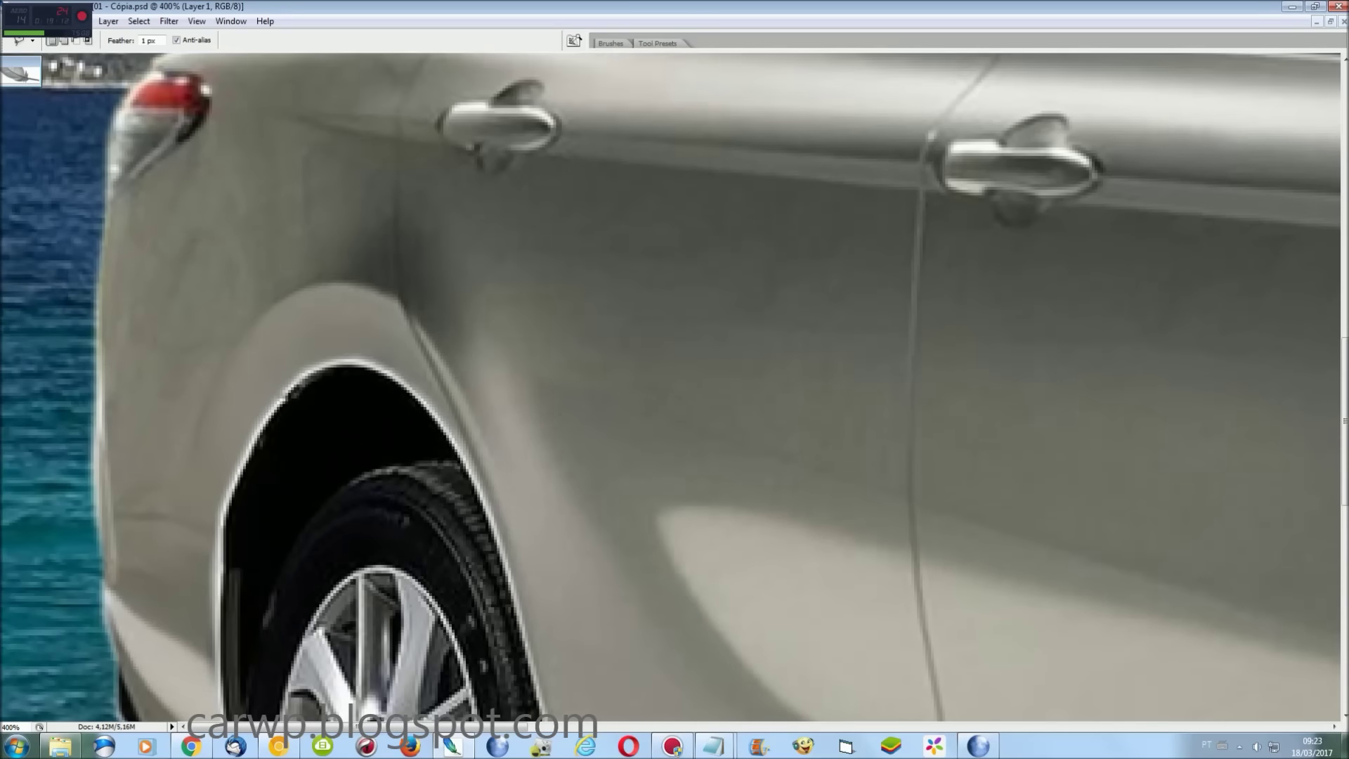
key(F7)
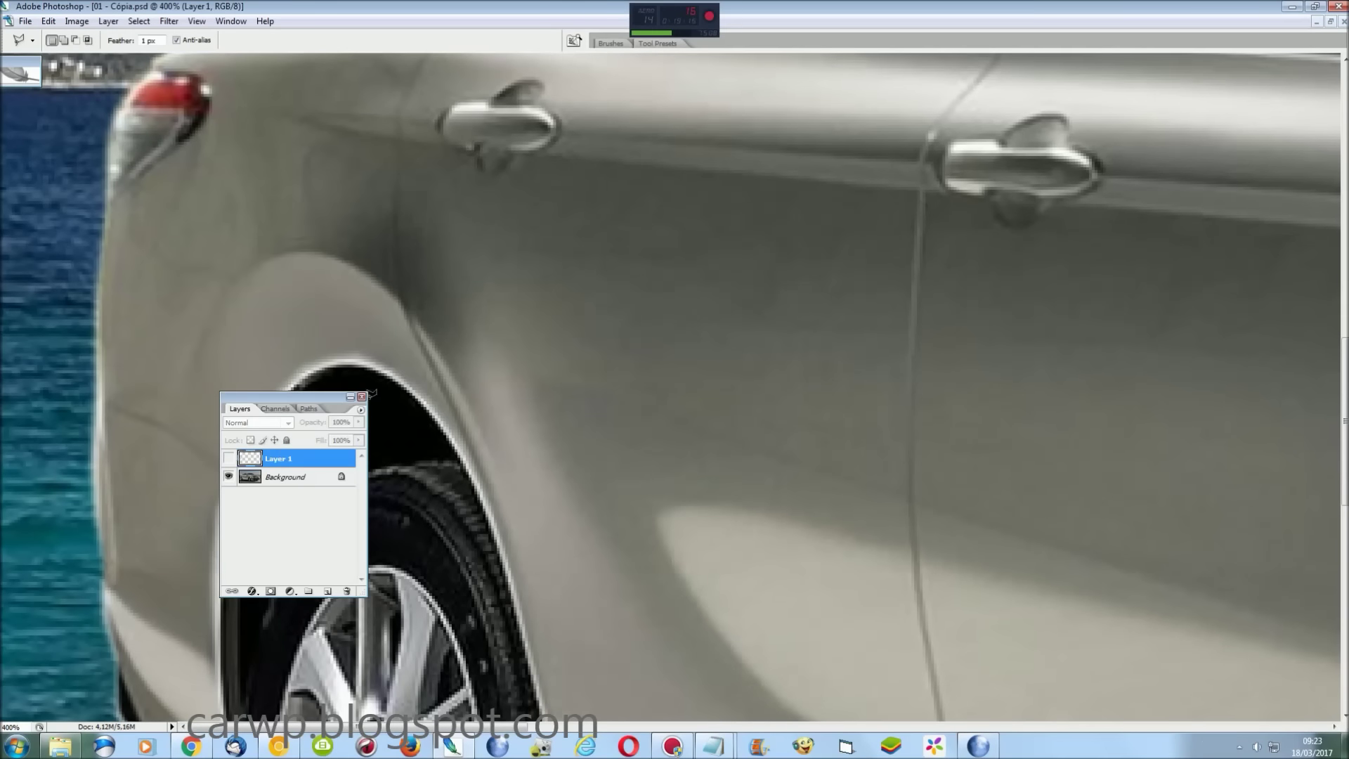
key(F7)
Outline the car's rear corner, check the layers, and fit the whole car in view
click(83, 396)
click(53, 551)
click(106, 675)
click(204, 664)
double_click(267, 601)
key(F7)
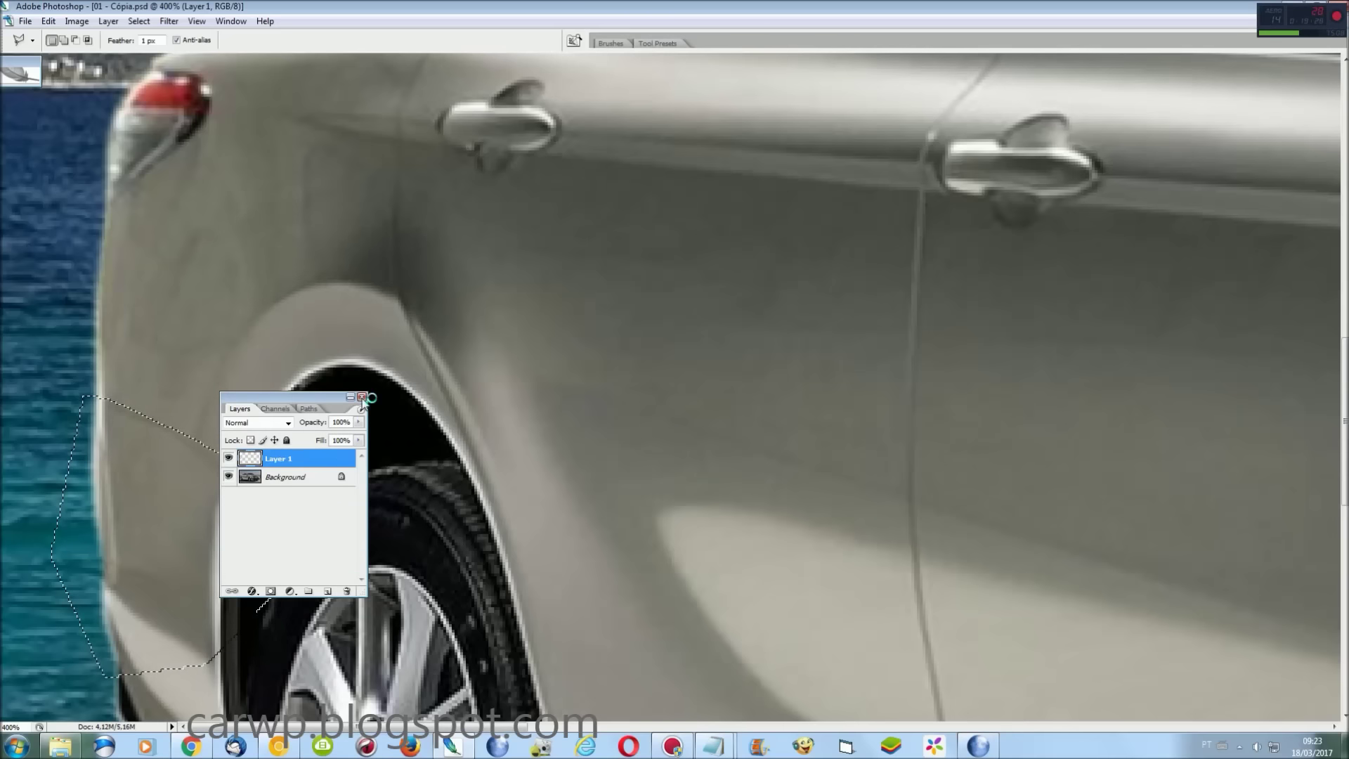
key(F7)
key(ctrl+0)
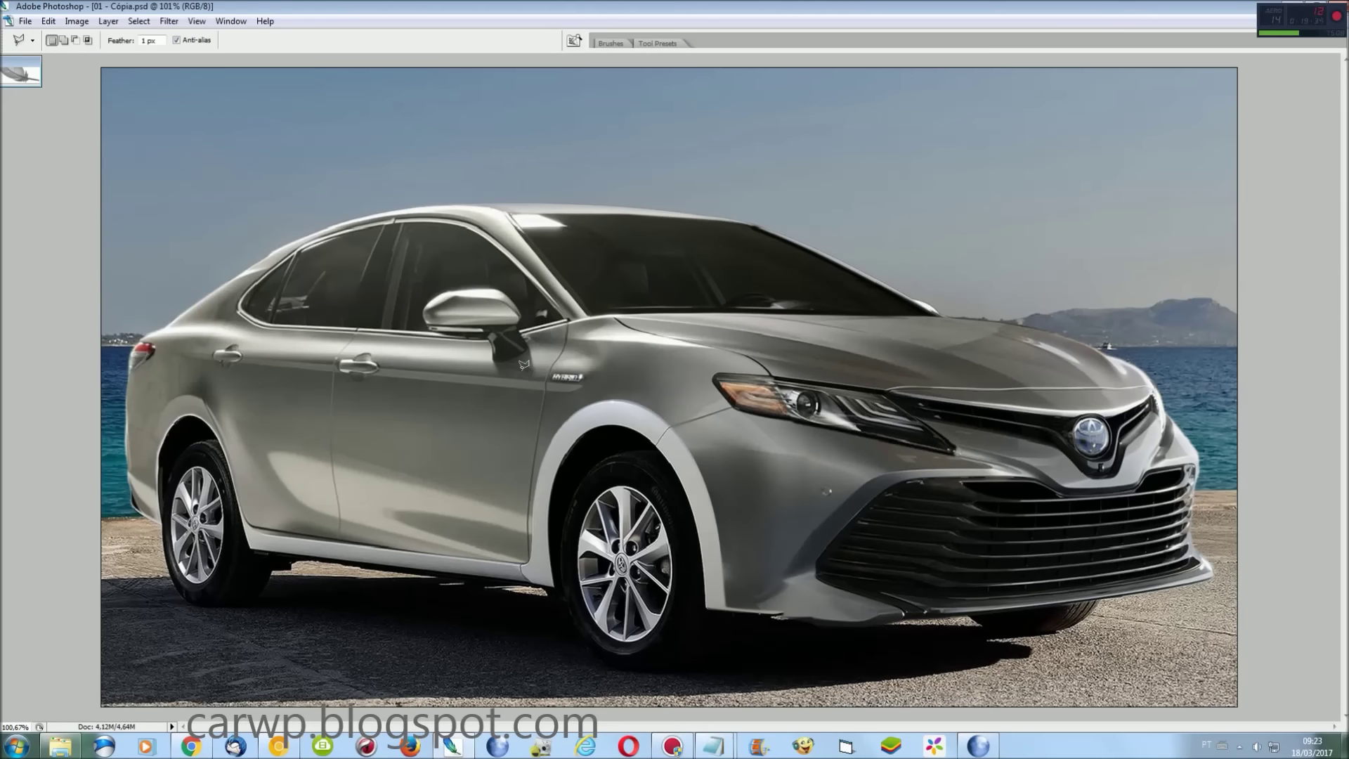
In 02 - Cópia.jpg, outline the Camry headlight with the polygonal lasso
click(239, 23)
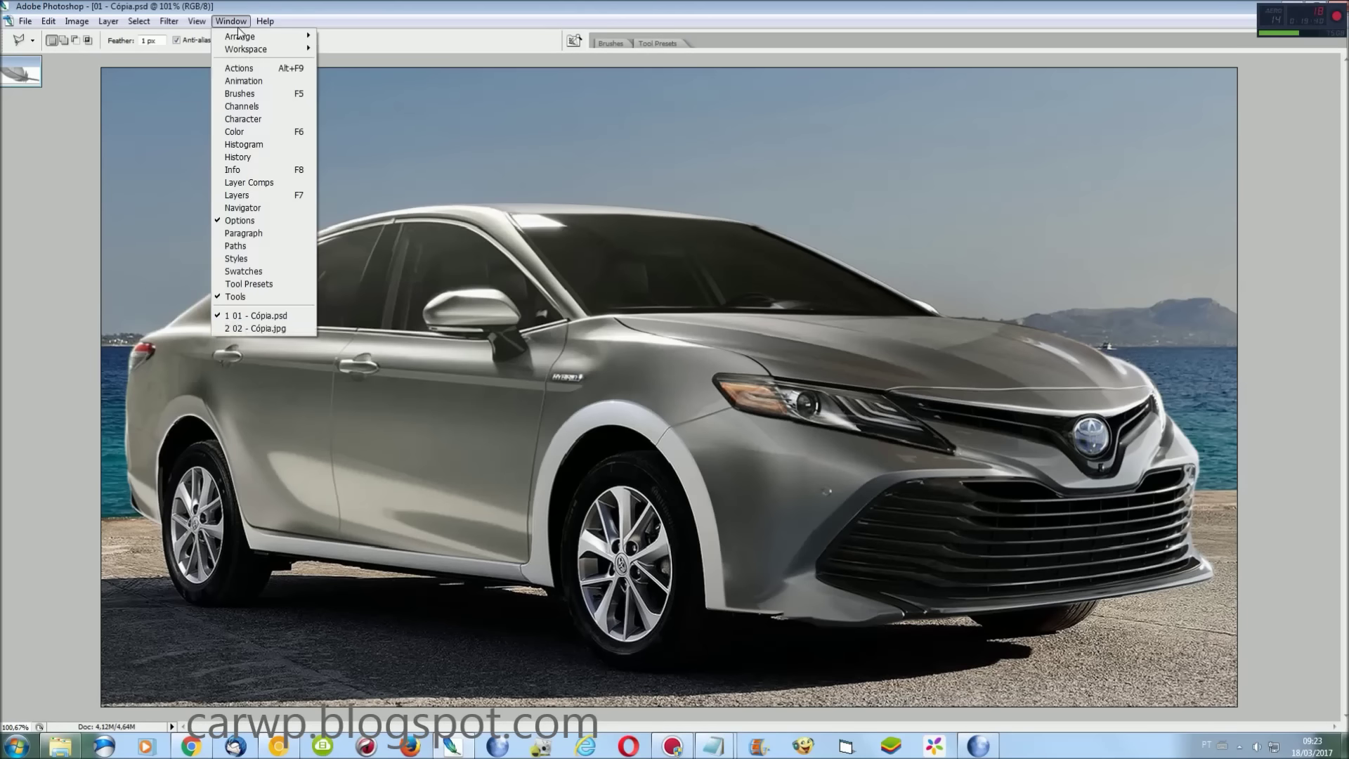
click(264, 328)
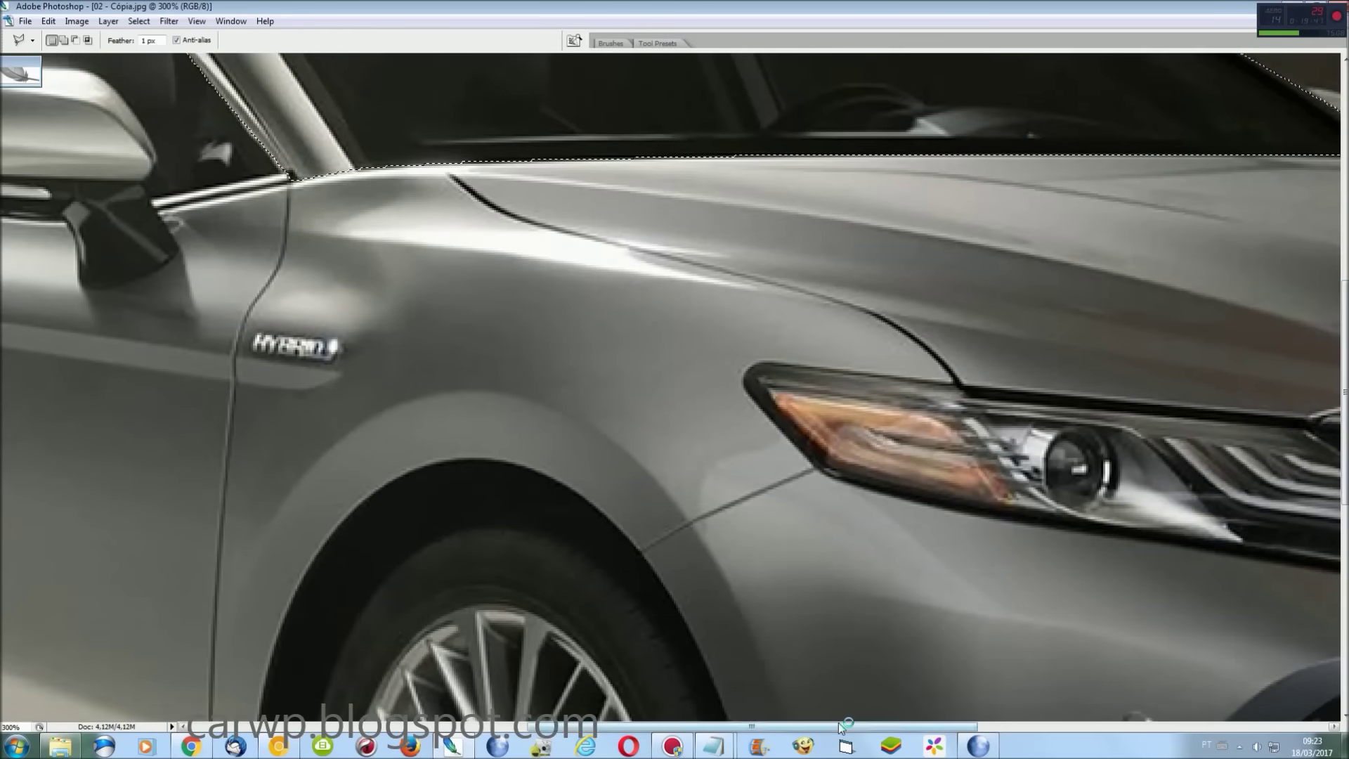
drag(843, 728, 1012, 727)
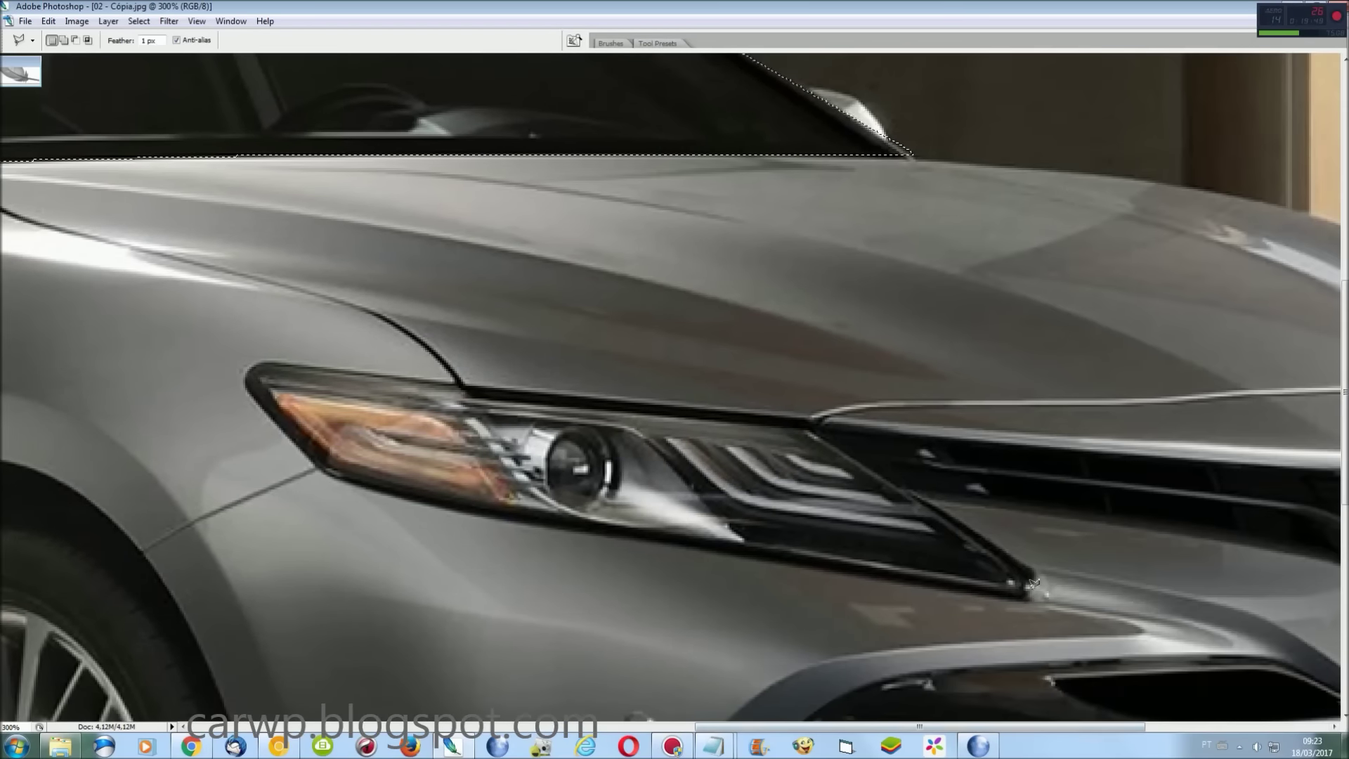
click(1032, 603)
click(1044, 566)
click(795, 411)
click(459, 382)
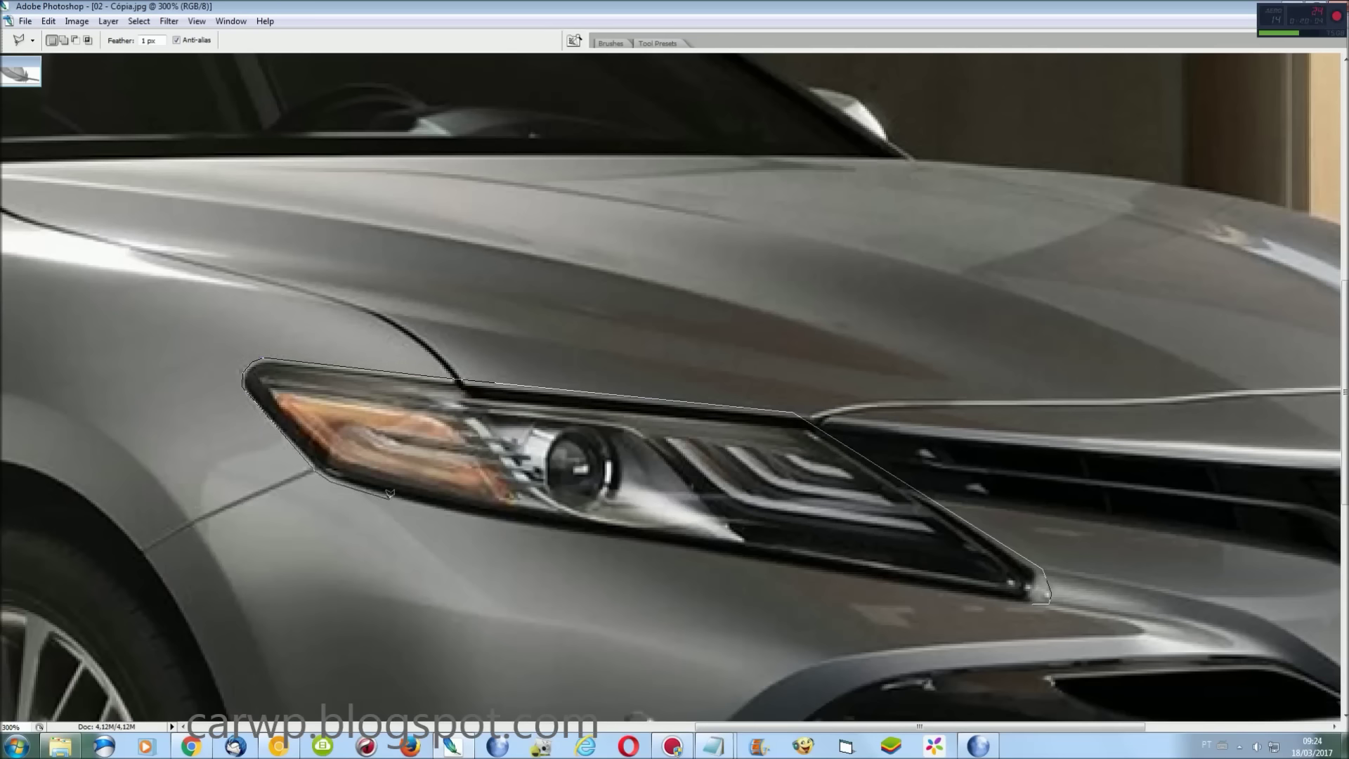
click(1031, 603)
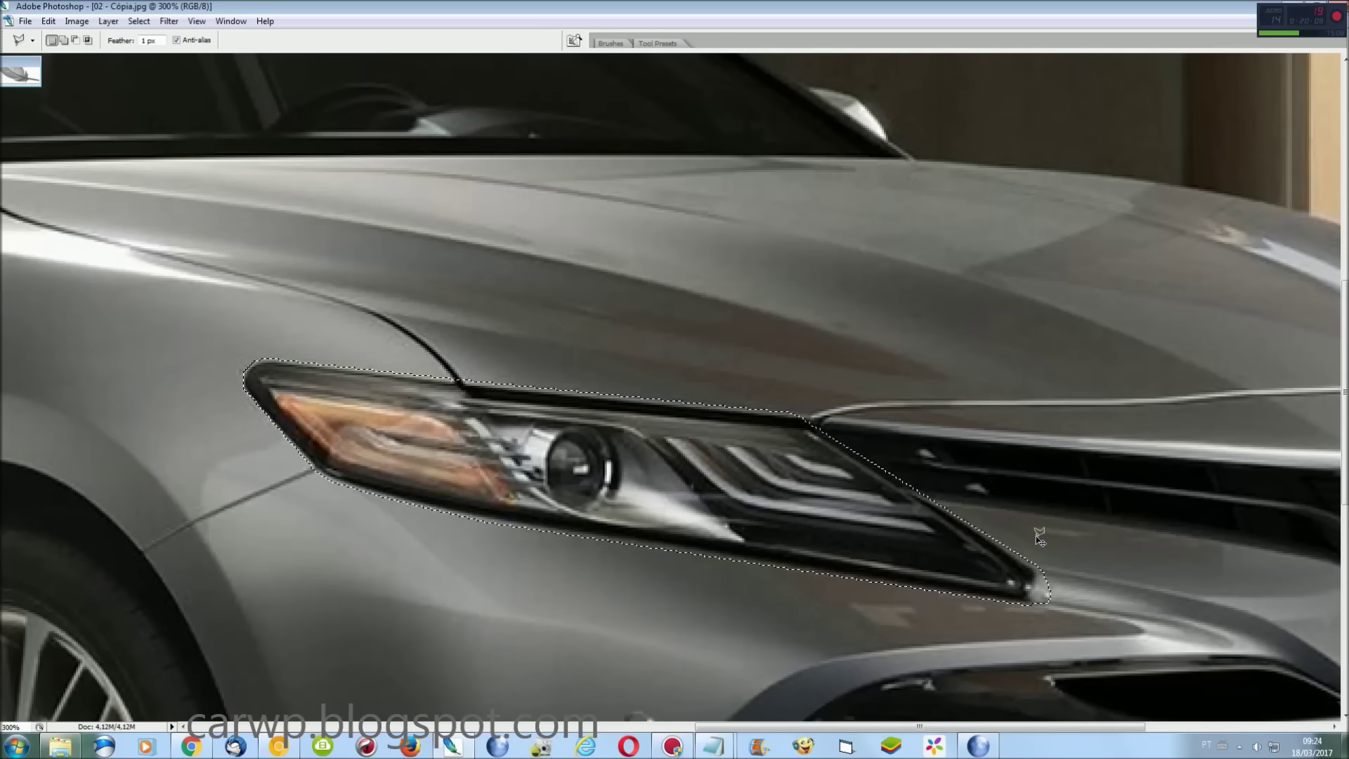
key(ctrl+0)
Return to 01 - Cópia.psd and zoom in on the car's front
click(239, 21)
click(246, 325)
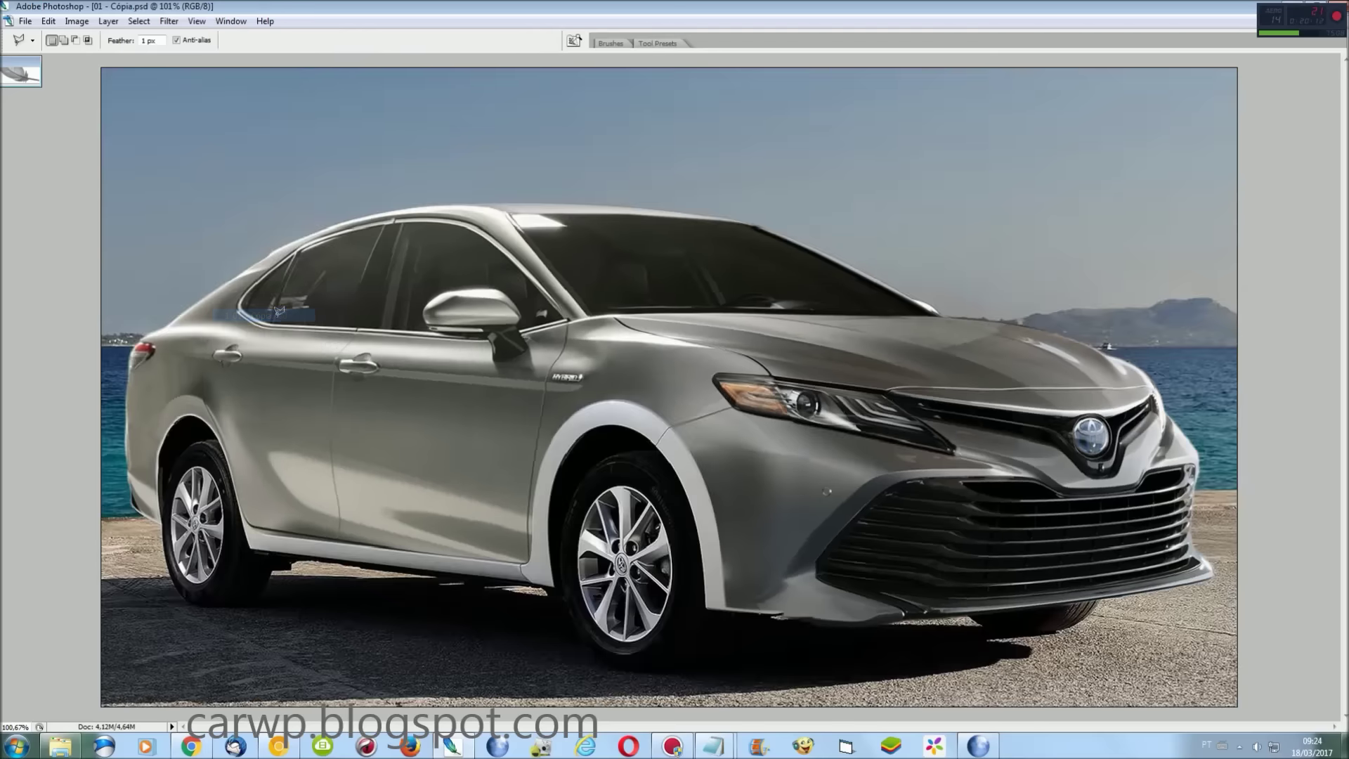
key(ctrl+plus)
drag(837, 723, 1022, 724)
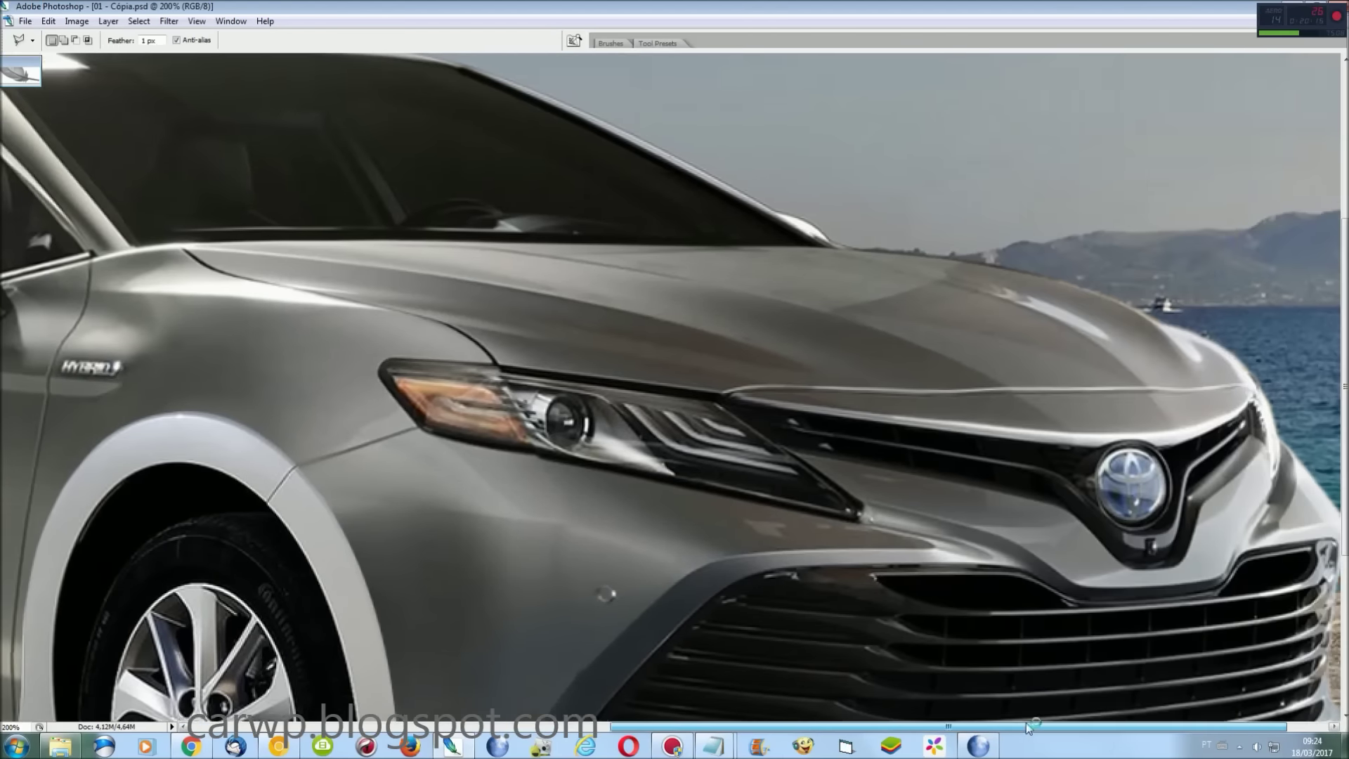
Paste the Camry headlight over the car's headlight, narrowing, raising, rotating and skewing it into place
key(ctrl+j)
key(ctrl+t)
drag(821, 484, 864, 492)
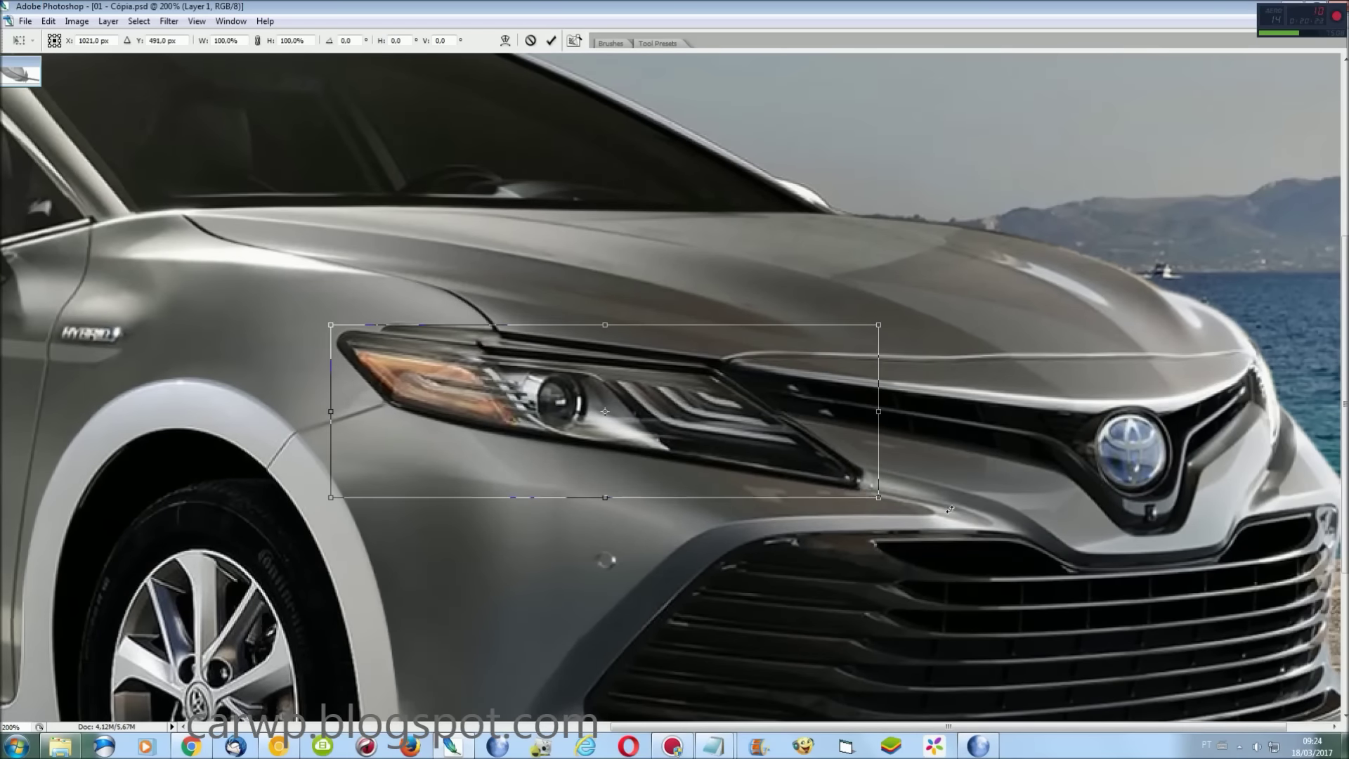
drag(328, 412, 368, 412)
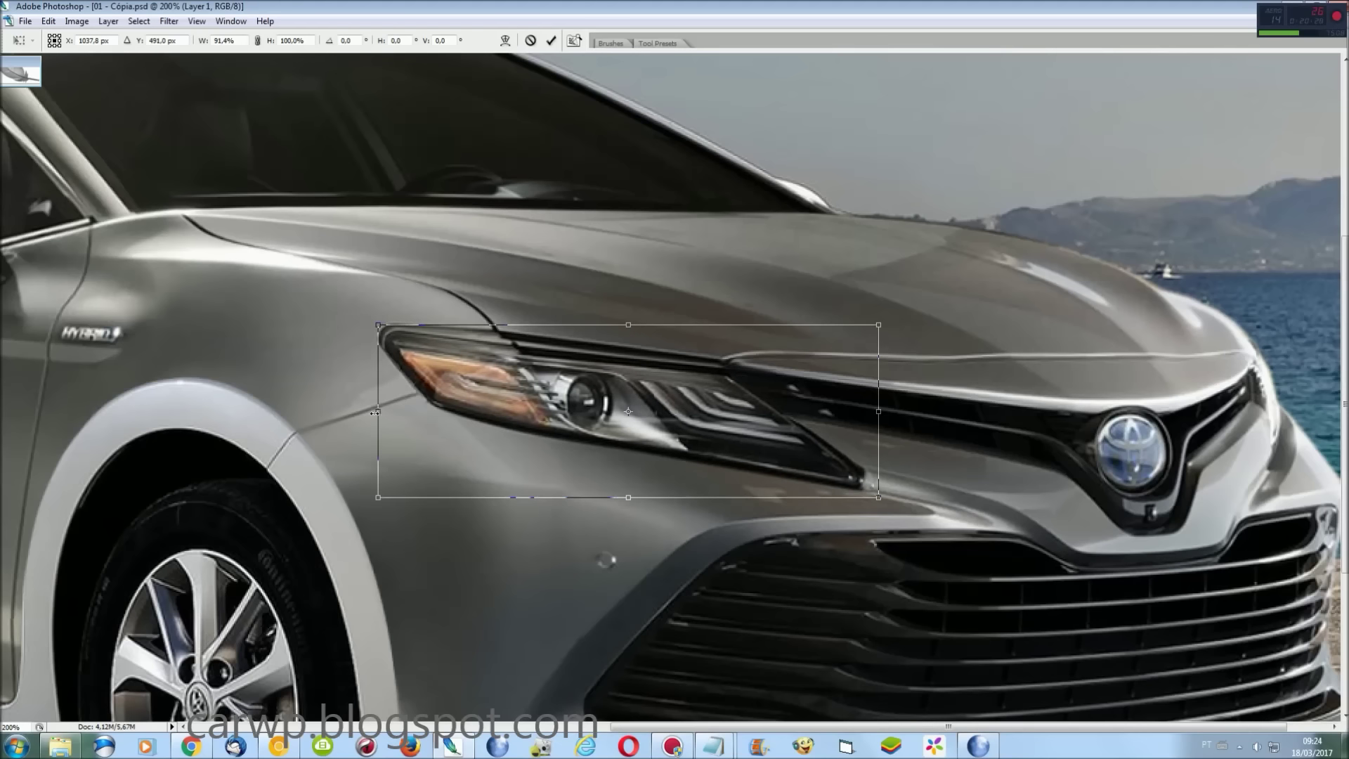
drag(468, 426, 469, 416)
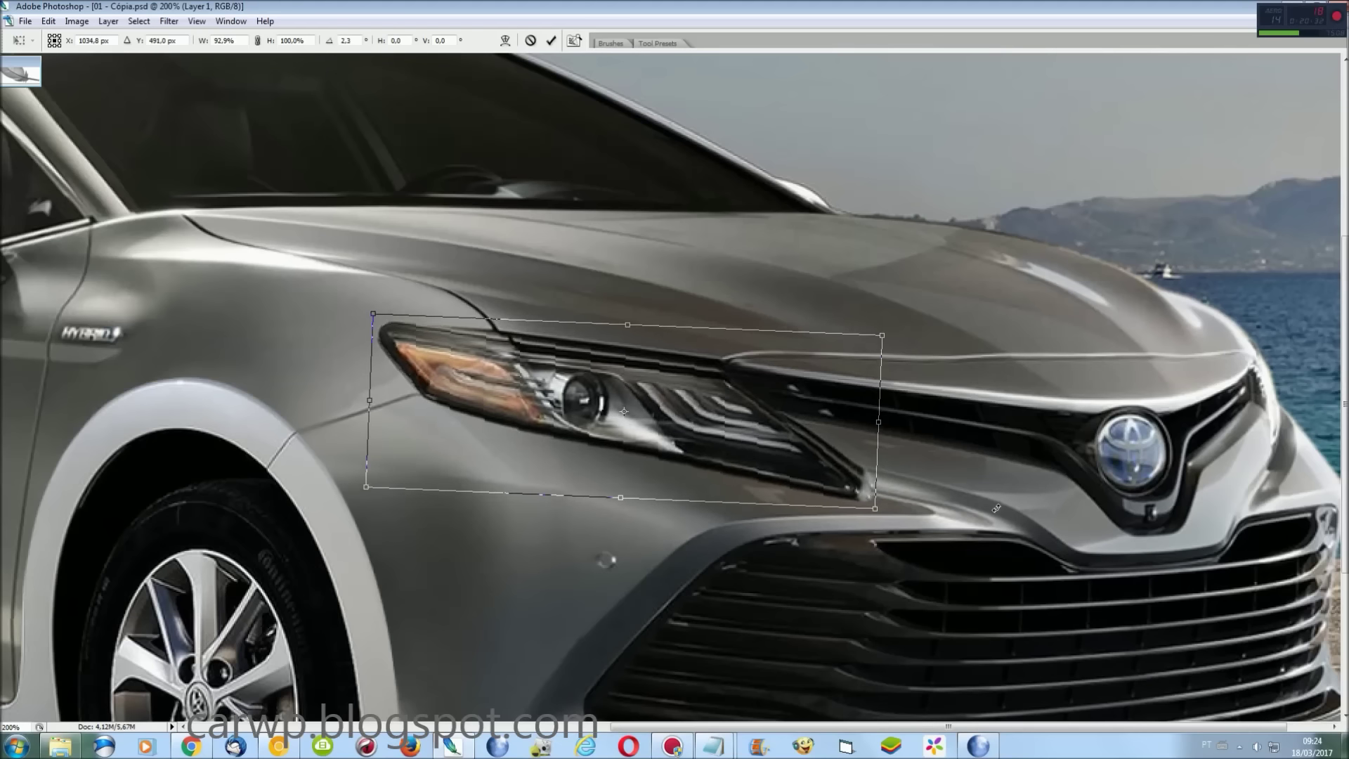
drag(884, 507, 854, 494)
right_click(460, 376)
key(Escape)
drag(373, 393, 370, 399)
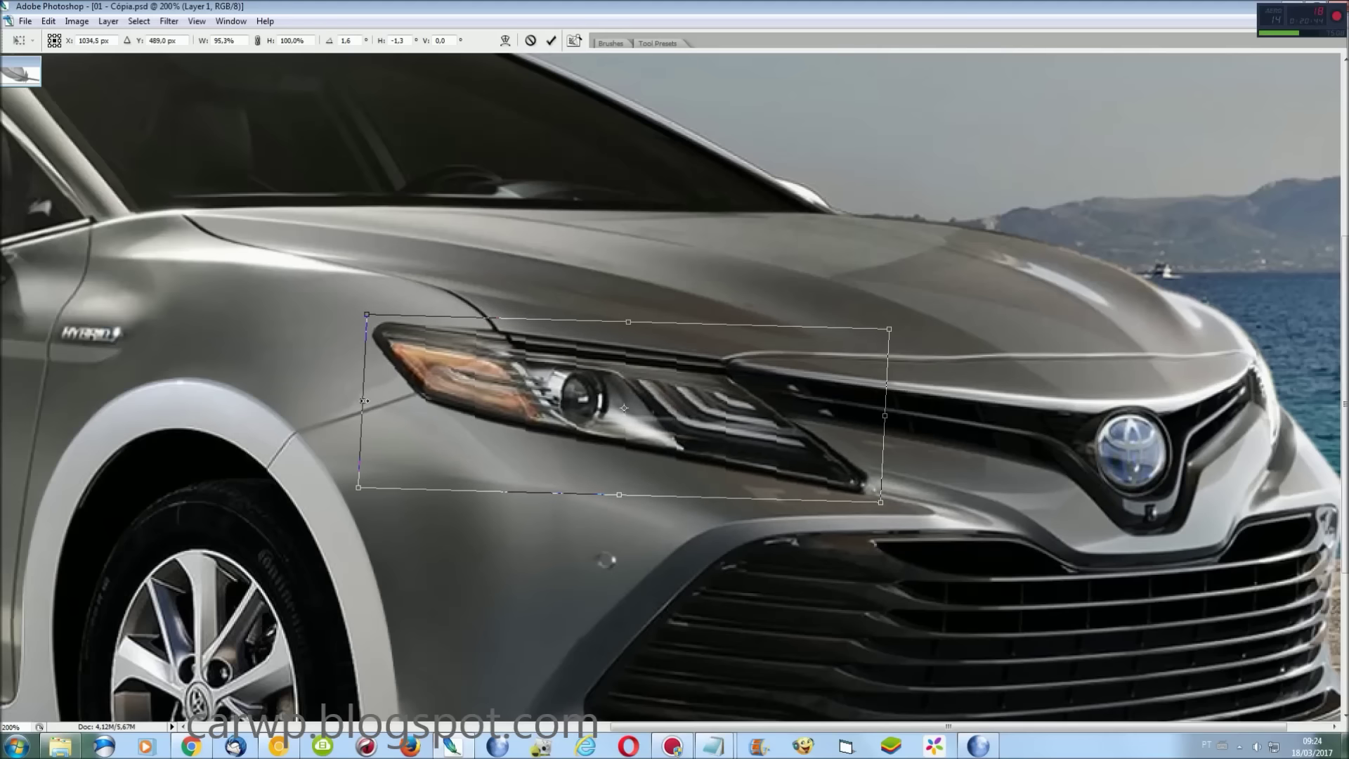
Warp the headlight's edges to follow the hood line and fender, then apply
right_click(686, 371)
click(660, 443)
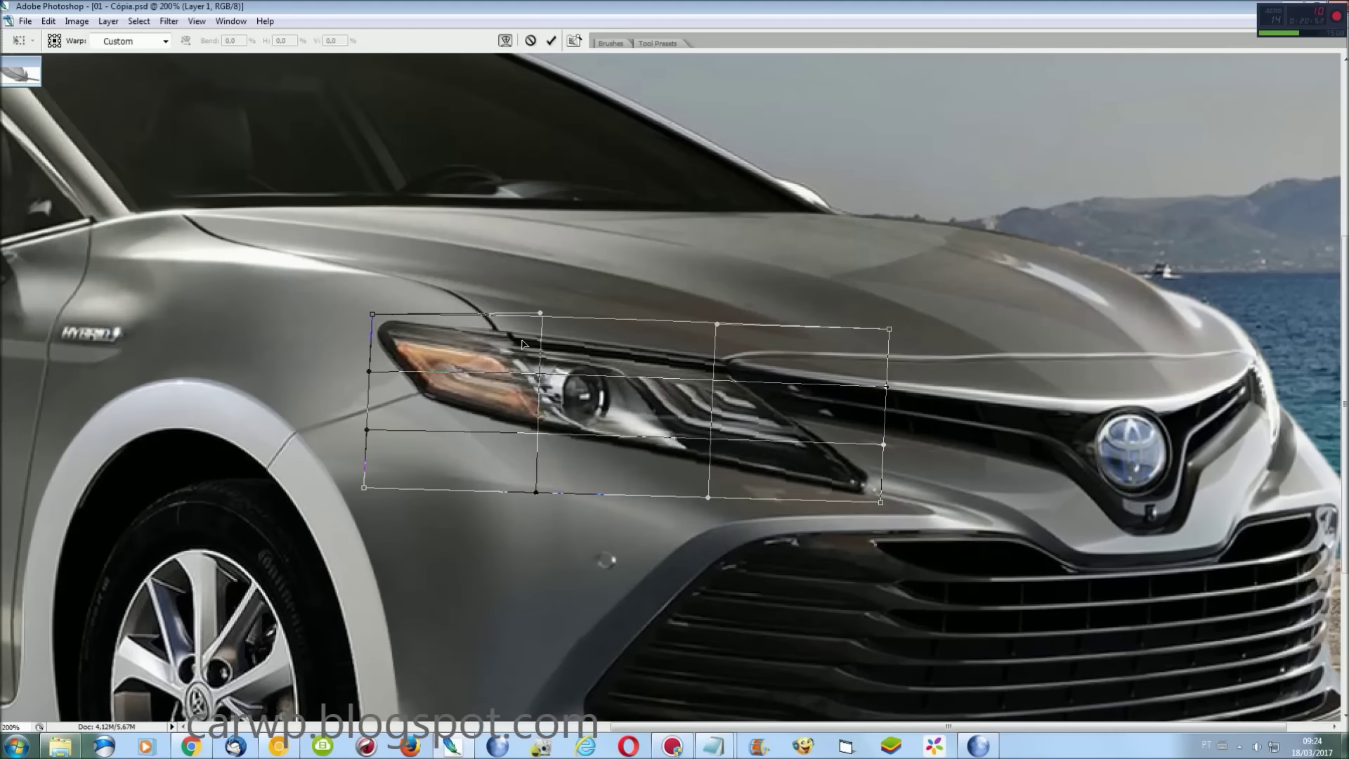
drag(522, 343, 492, 330)
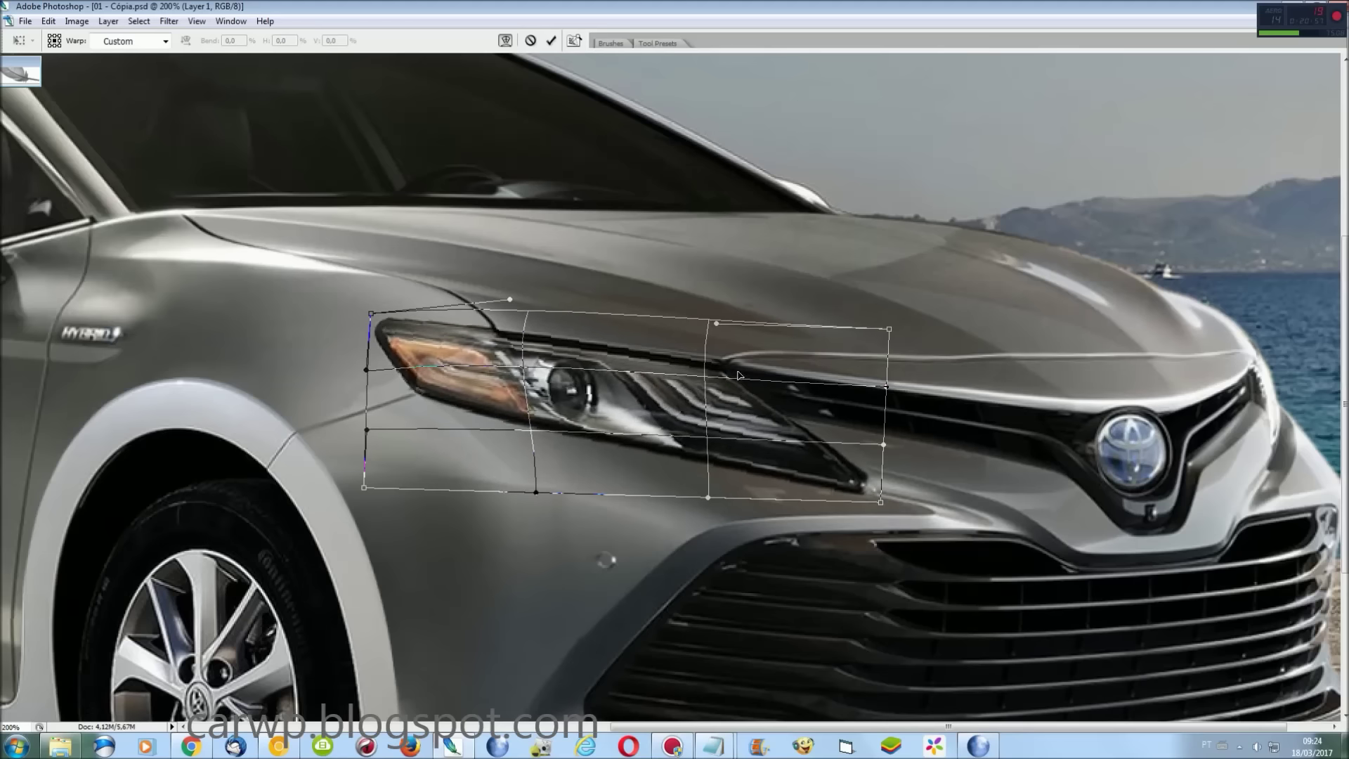
drag(701, 367, 699, 361)
drag(562, 435, 557, 443)
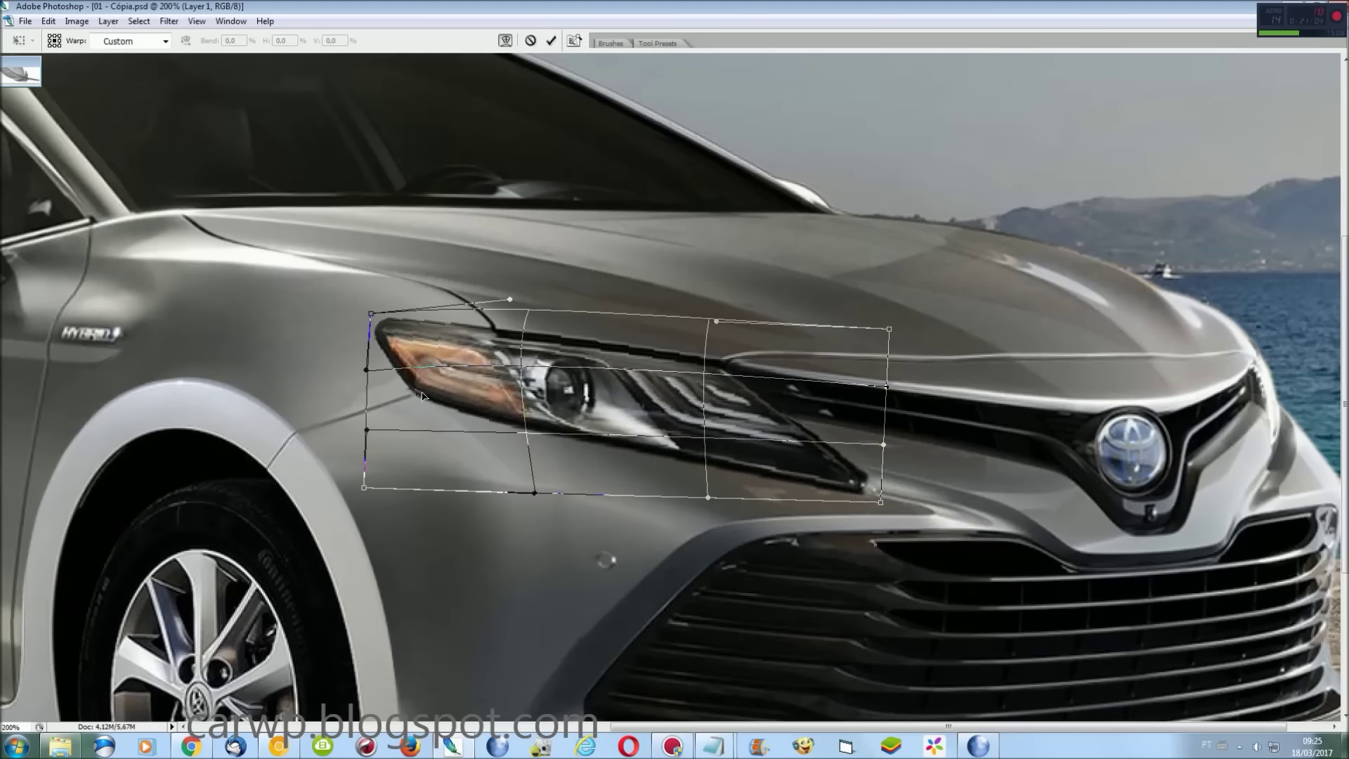
drag(423, 396, 426, 399)
drag(459, 342, 457, 340)
drag(844, 481, 863, 478)
key(Return)
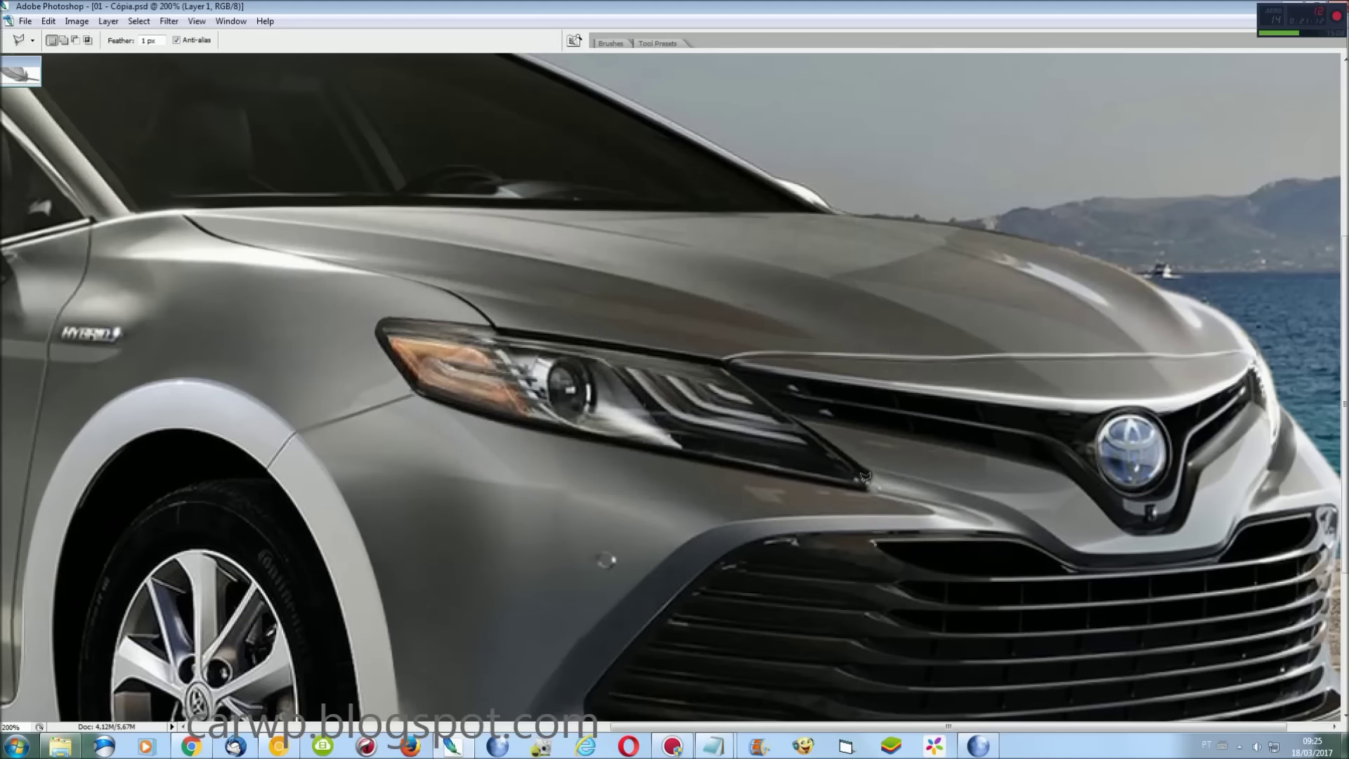
key(ctrl+0)
key(ctrl+plus)
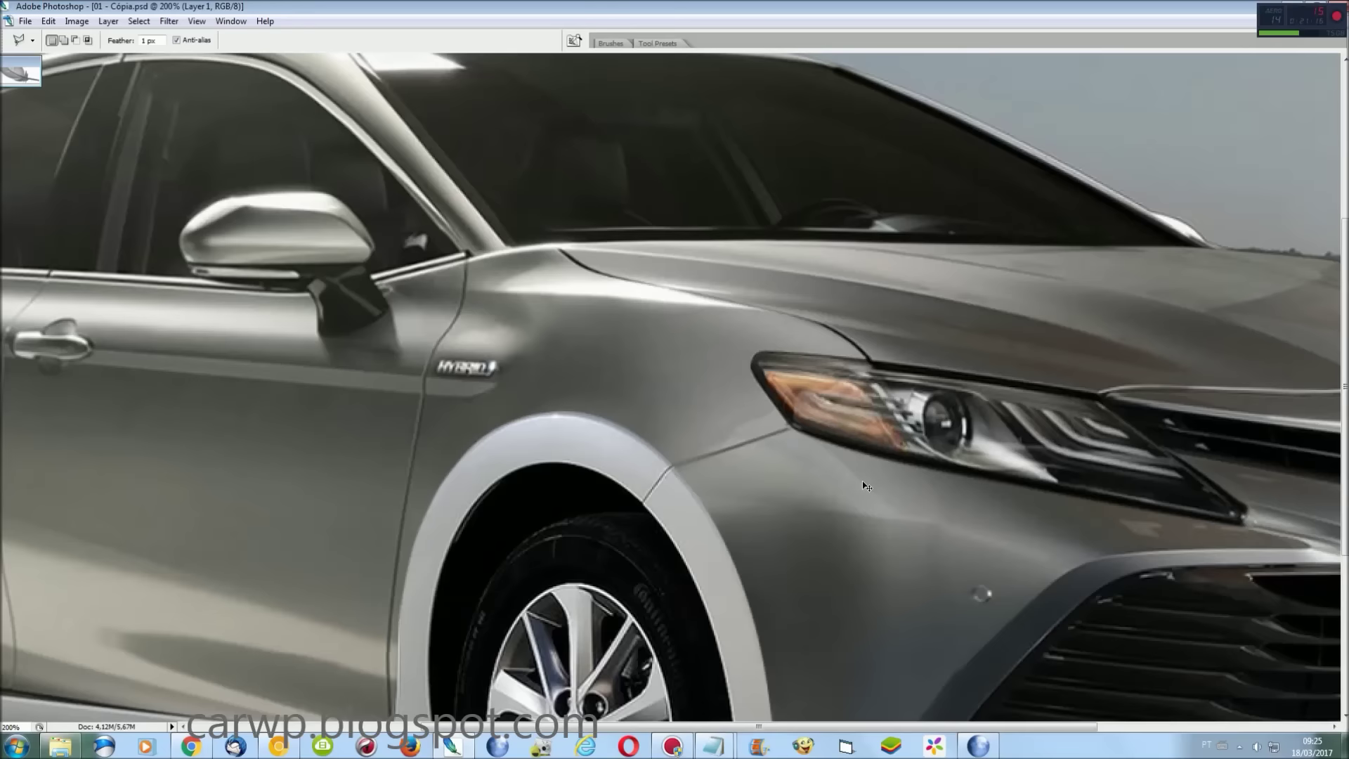
Outline the inner section of the headlight
key(ctrl+plus)
drag(965, 727, 1118, 746)
click(1030, 562)
click(815, 406)
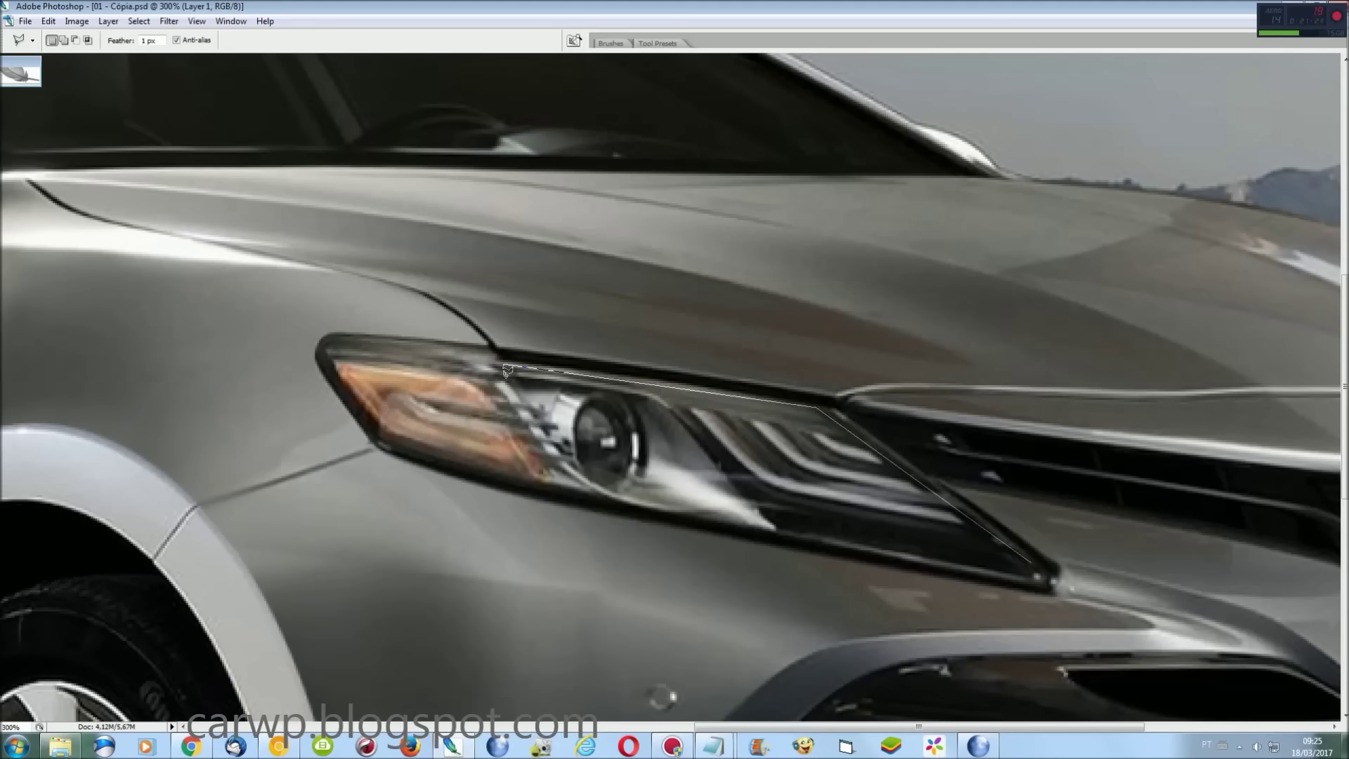
click(773, 528)
click(1012, 573)
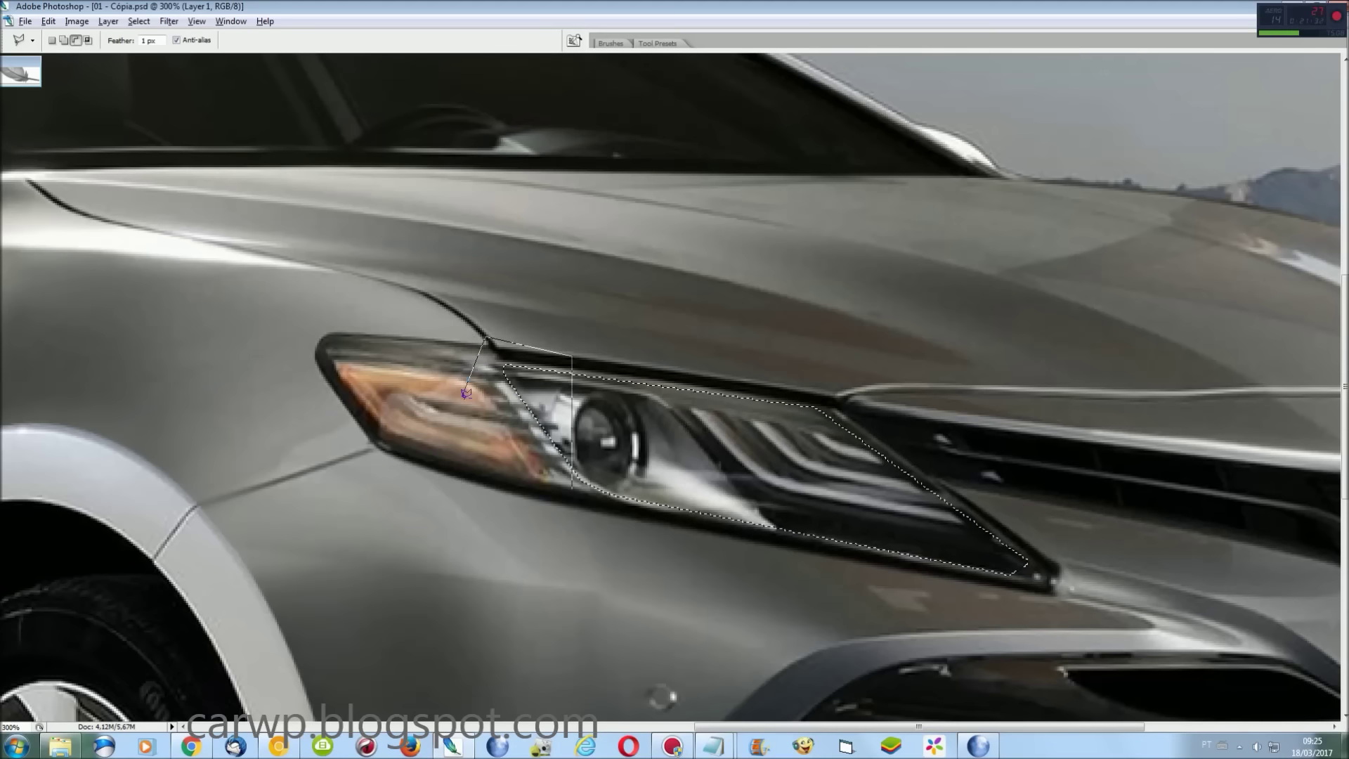
Put the headlight section on its own layer, tilt it about 2° and enlarge it to ~105%
key(ctrl+v)
key(ctrl+t)
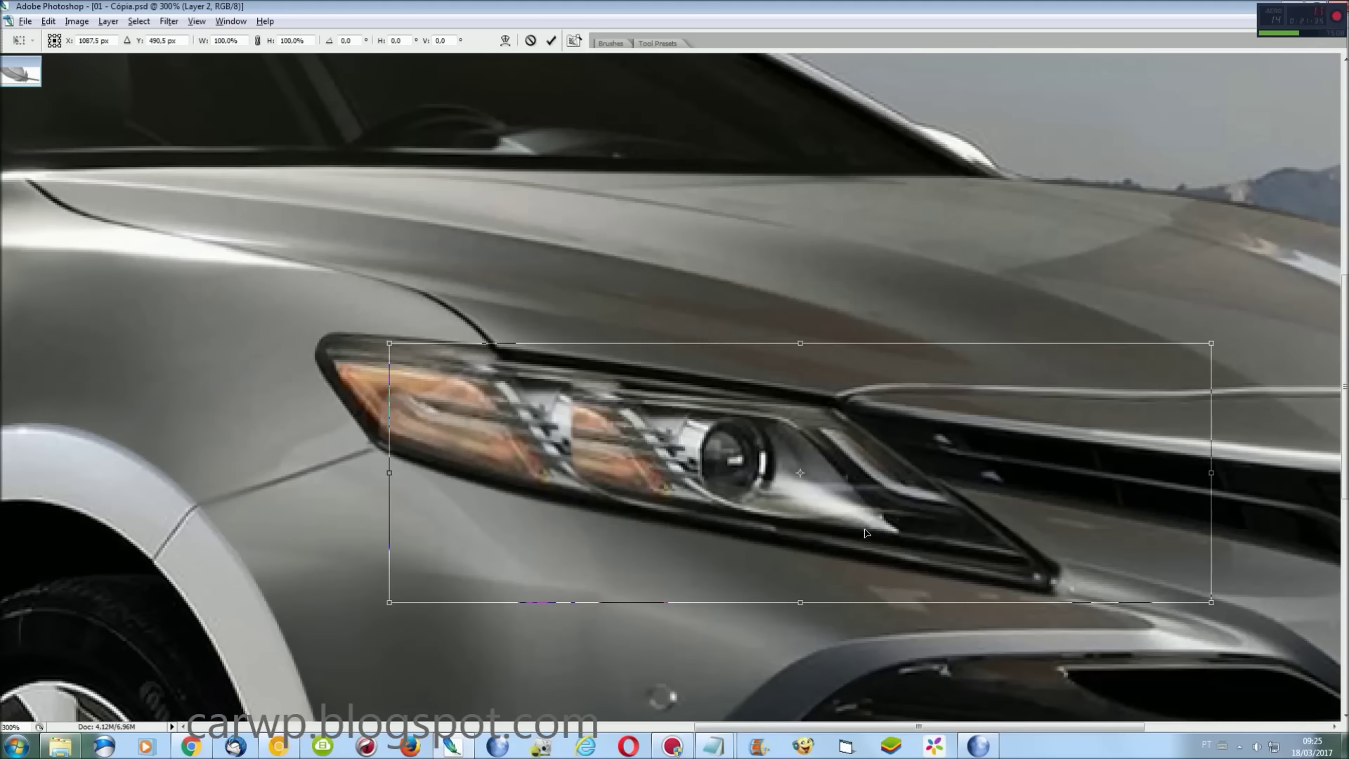
drag(867, 534, 742, 522)
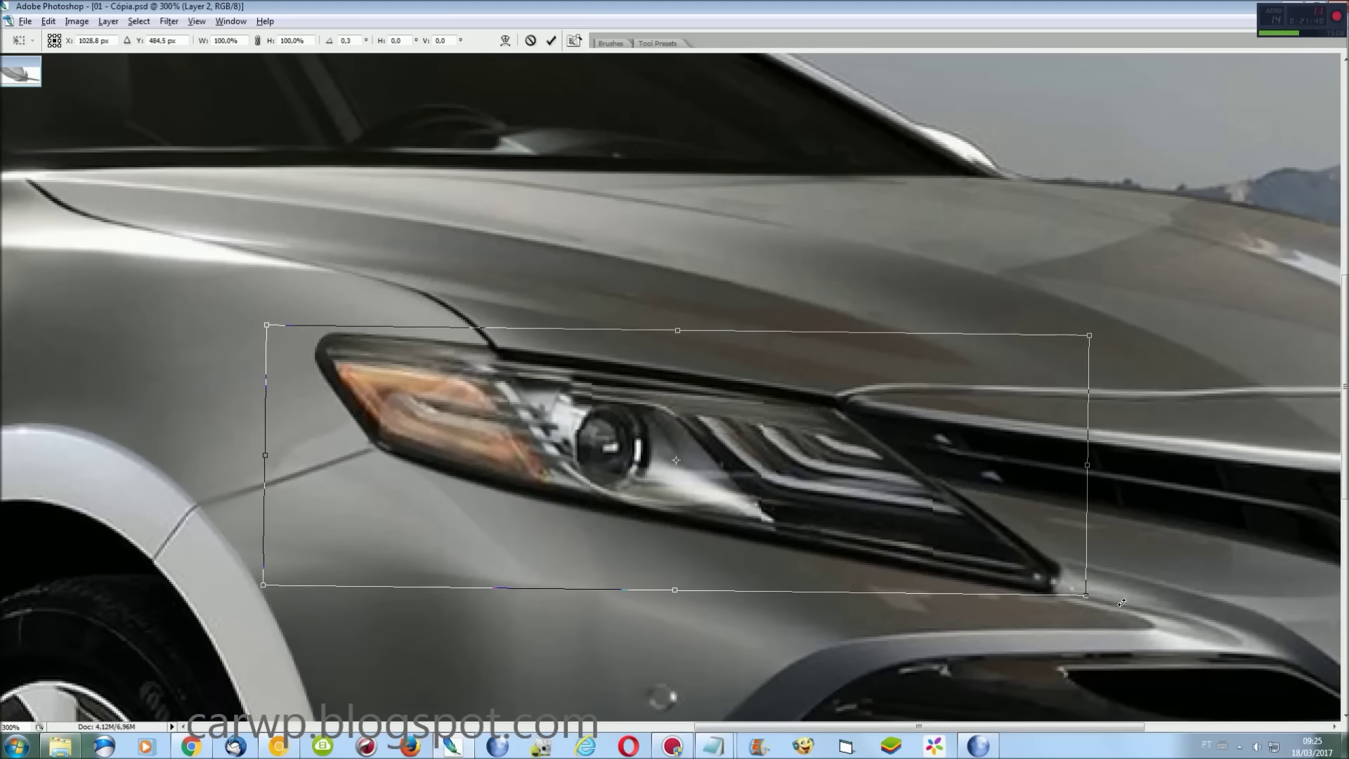
drag(1123, 595, 1119, 610)
drag(1091, 347, 1121, 337)
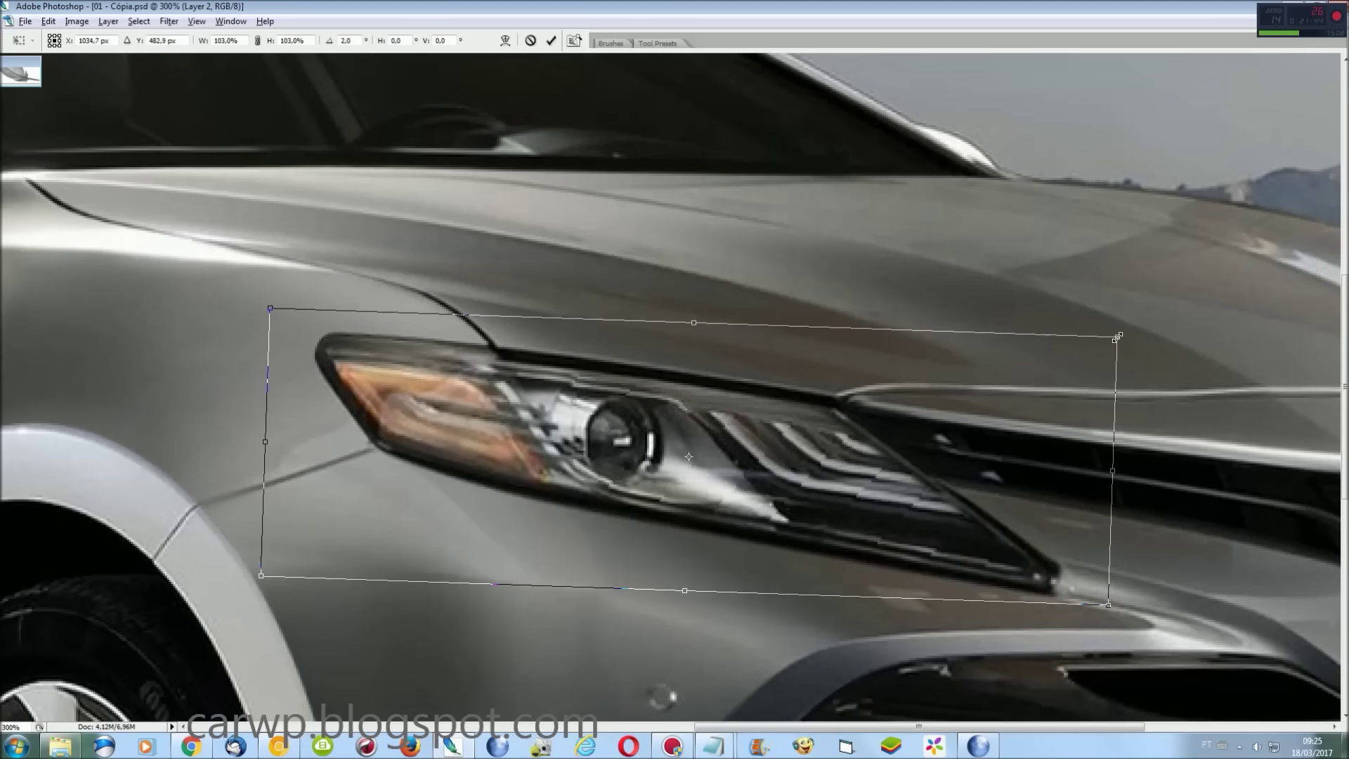
drag(1052, 487, 1037, 486)
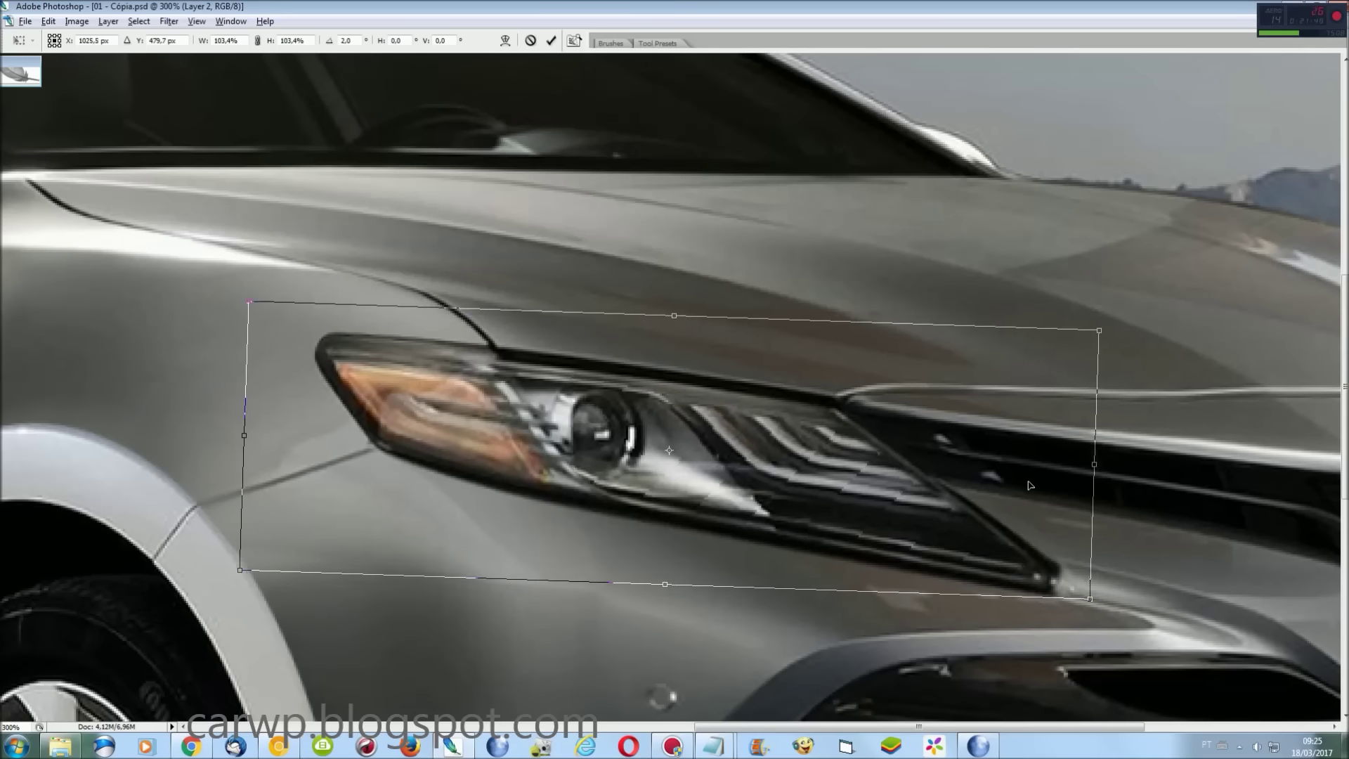
key(Up)
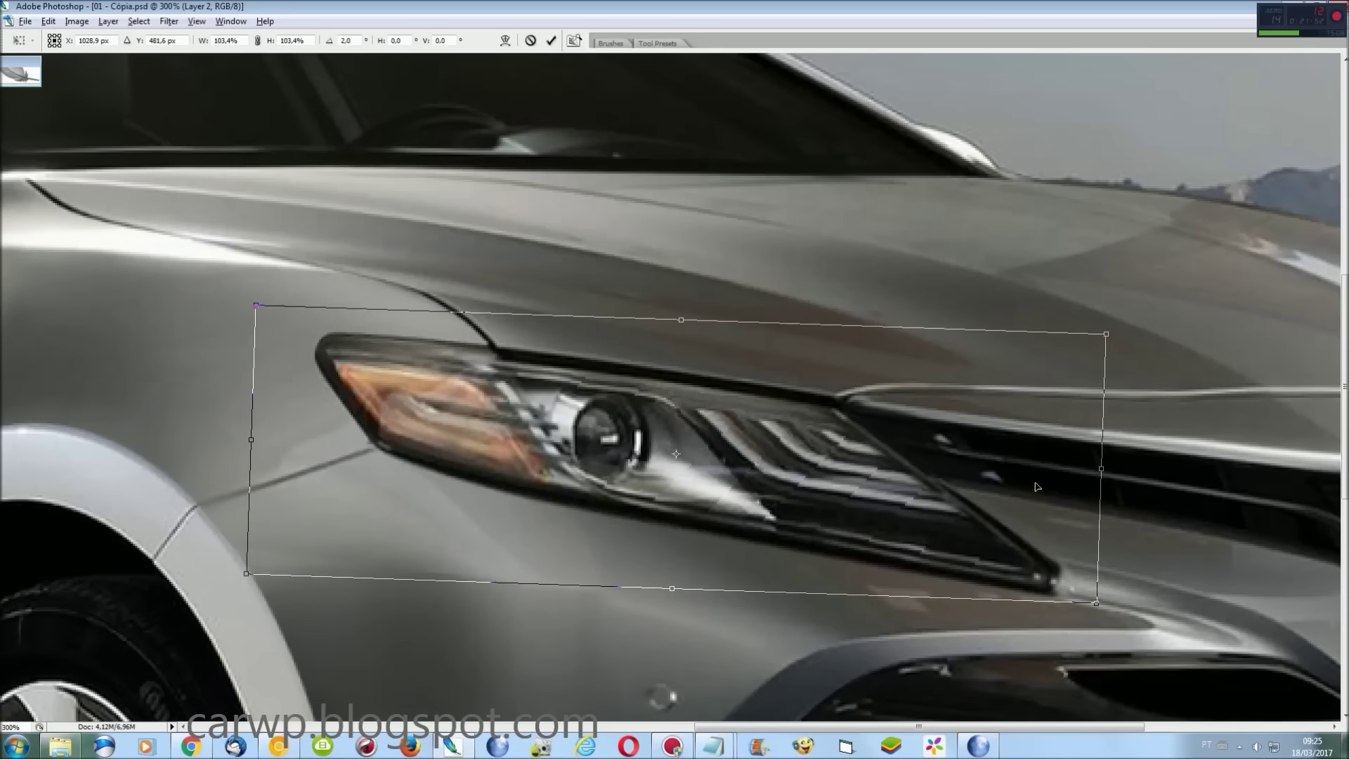
drag(1098, 603, 1110, 612)
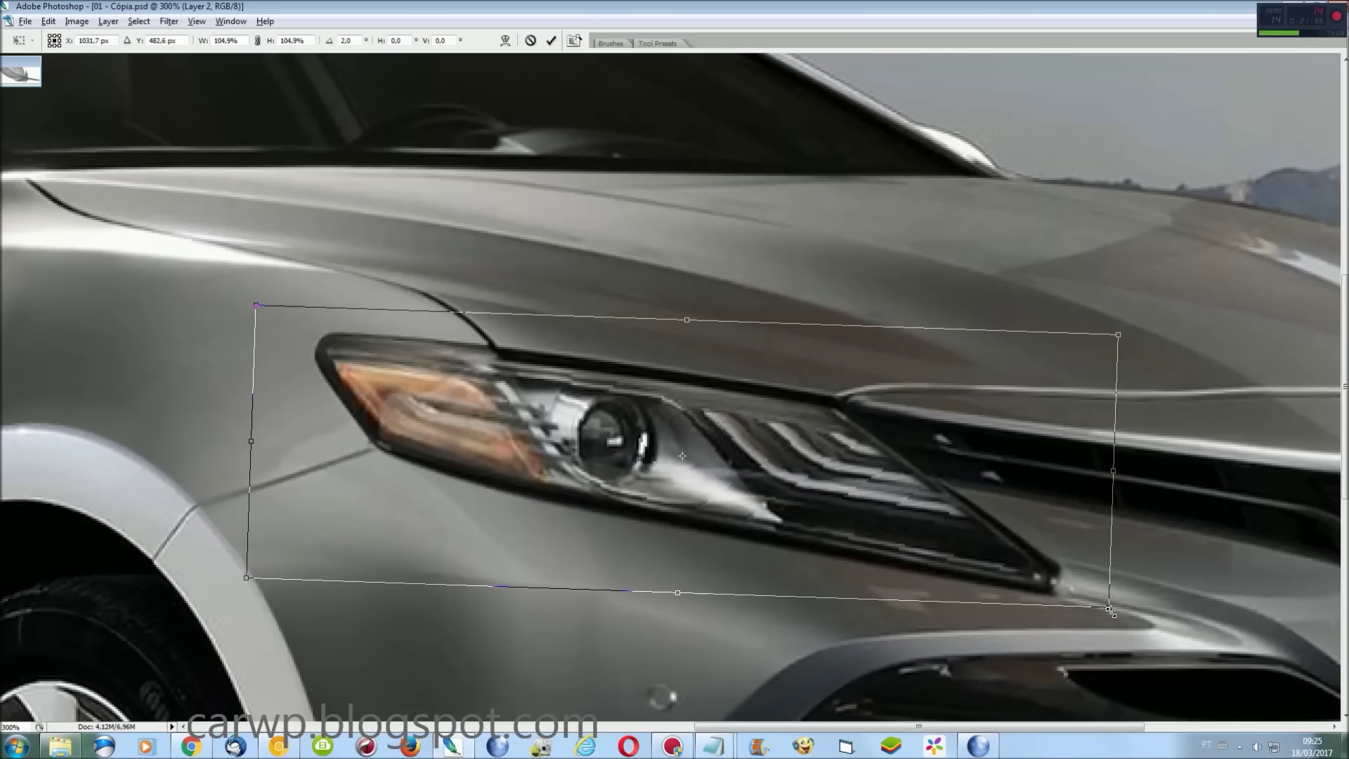
key(Return)
Trace around the headlight and hood edge, deselect, and merge the headlight copy down
click(1096, 592)
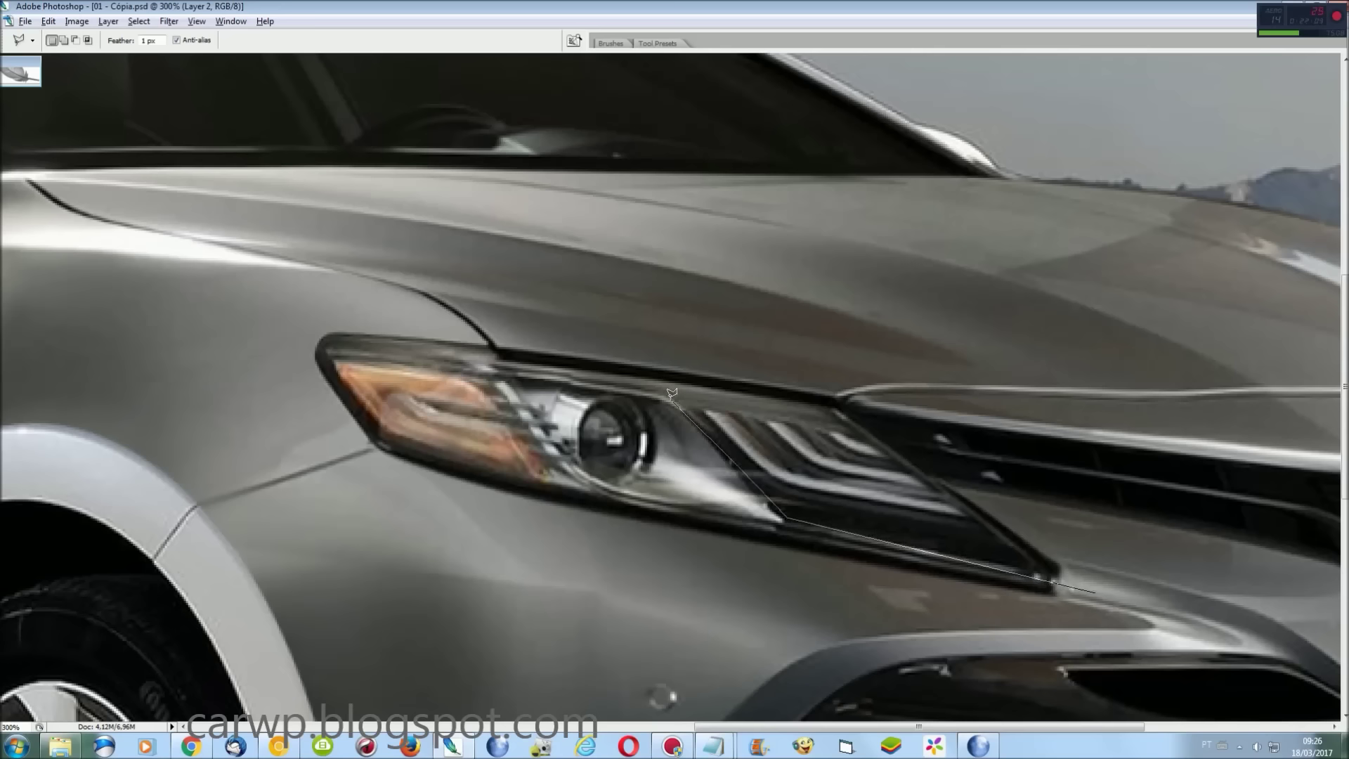
click(472, 367)
click(551, 300)
click(1016, 330)
click(1167, 431)
click(1213, 625)
double_click(1159, 629)
key(ctrl+d)
key(ctrl+0)
key(ctrl+e)
click(230, 21)
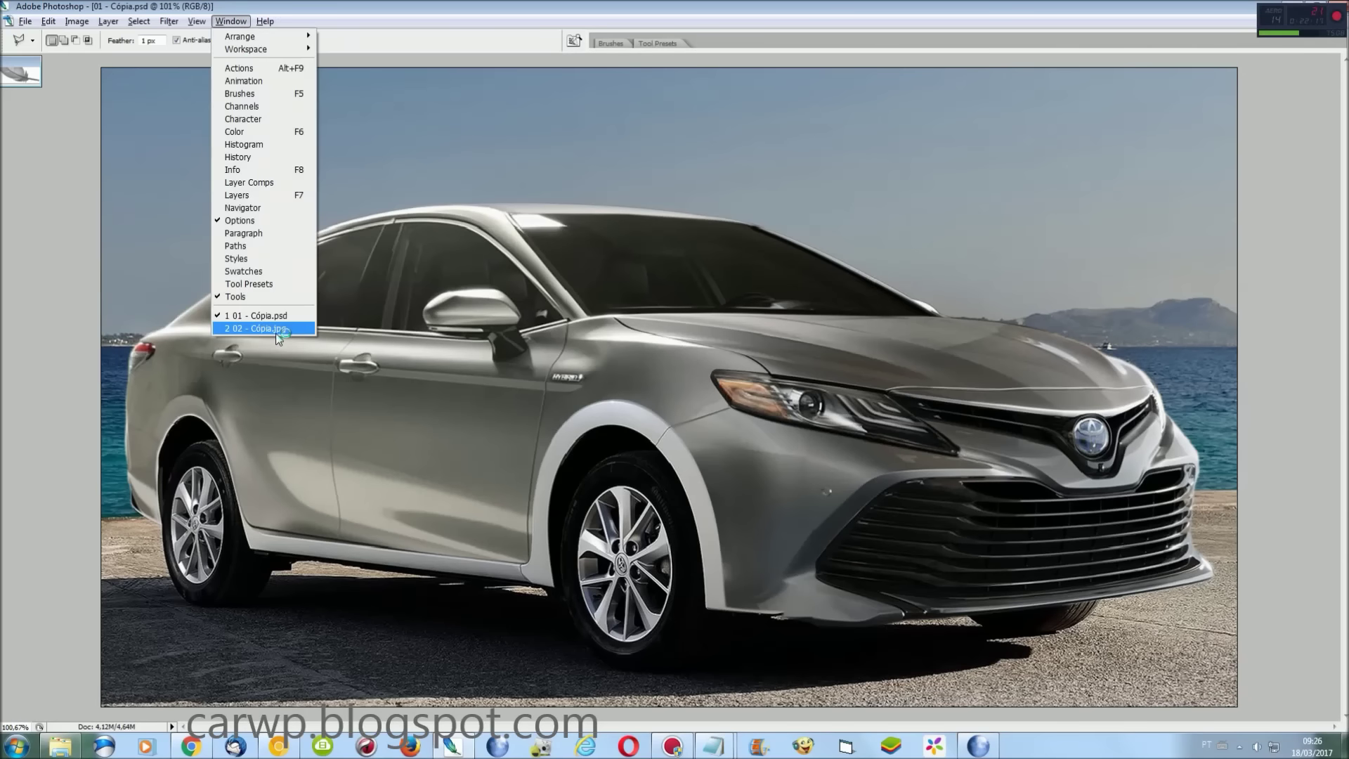
In 02 - Cópia.jpg, select the Toyota grille emblem with an elliptical marquee
click(275, 333)
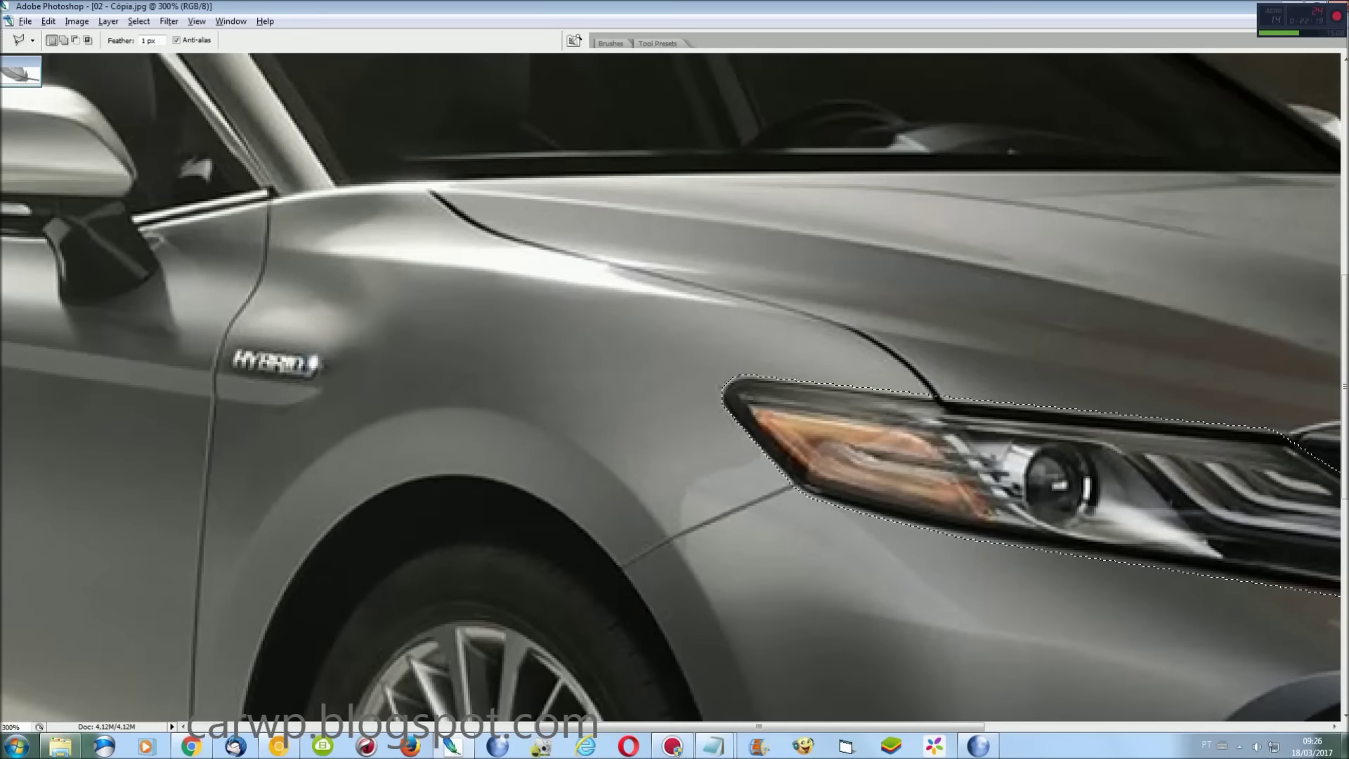
drag(759, 726, 1102, 726)
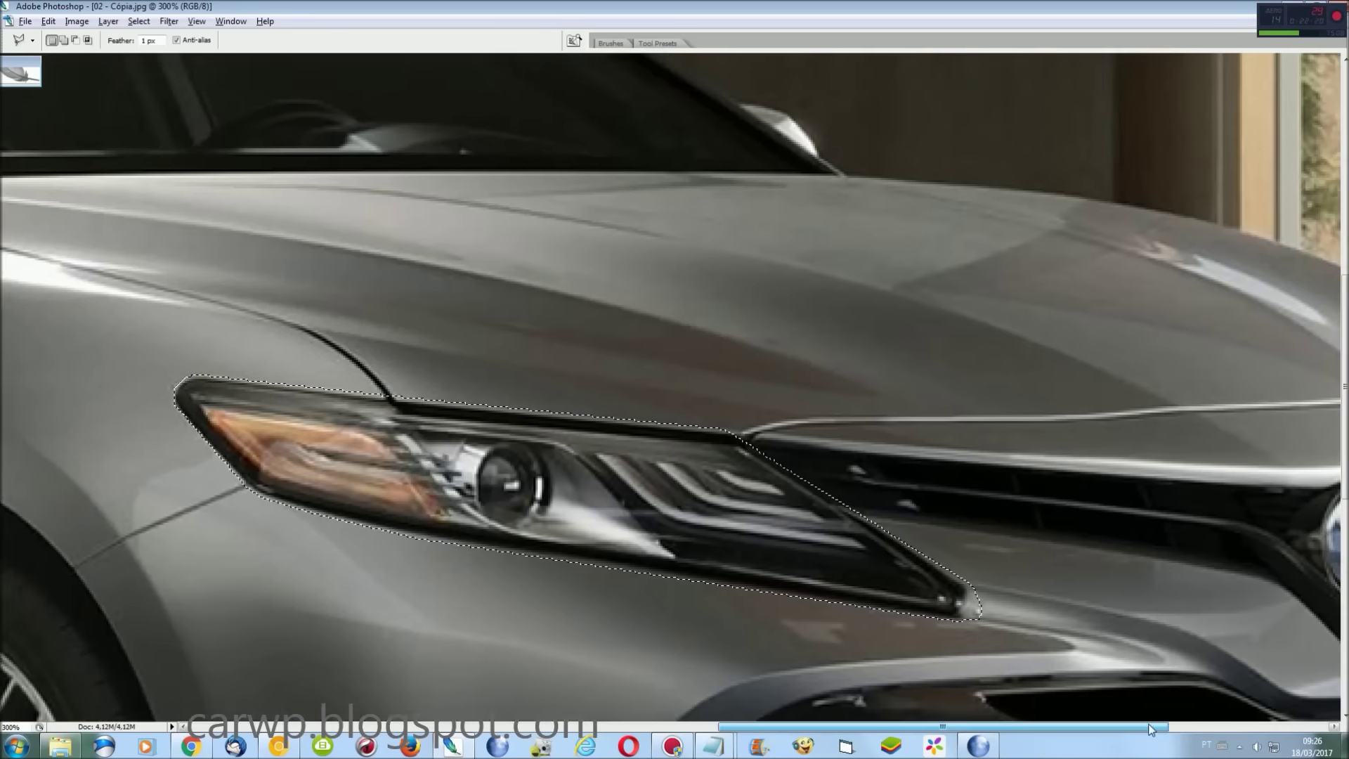
click(10, 92)
key(ctrl+d)
drag(961, 476, 971, 476)
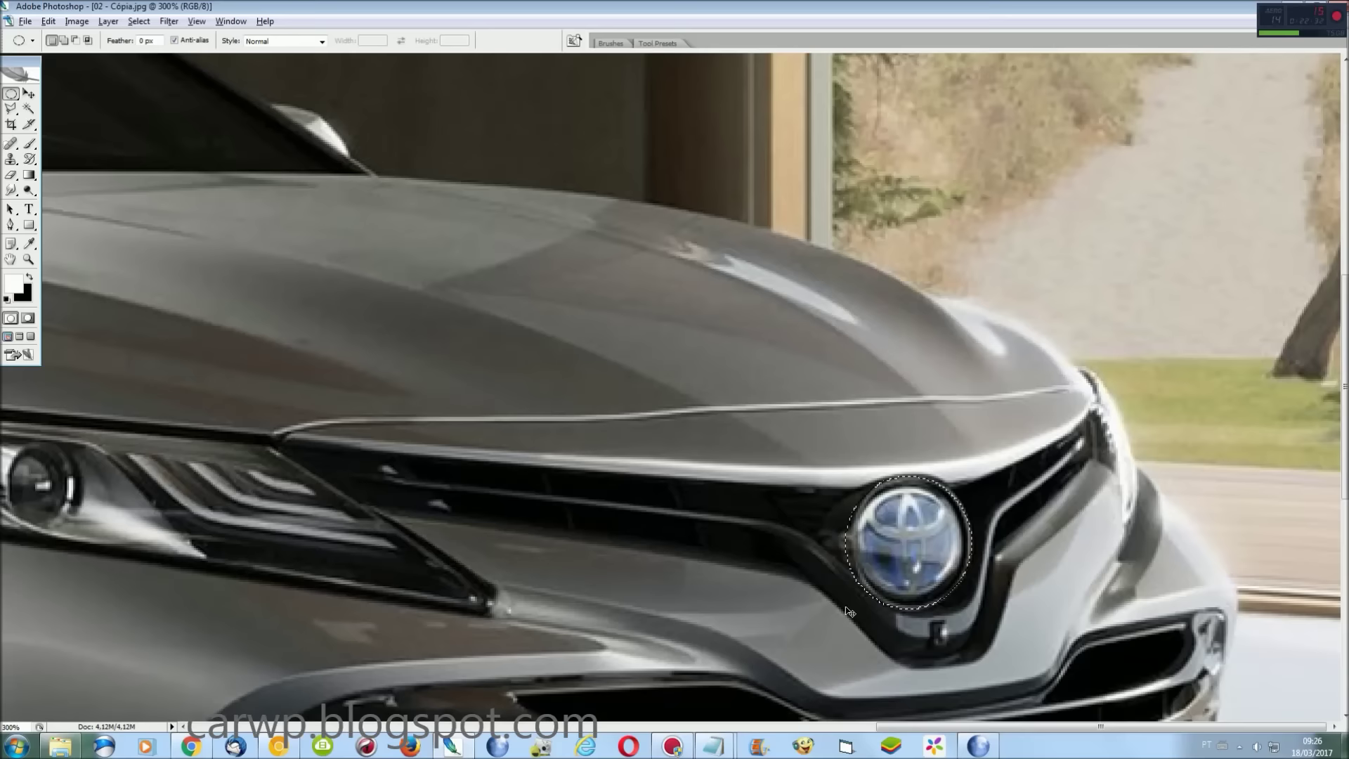
key(ctrl+0)
Paste the Toyota emblem as a new layer on the grille of 01 - Cópia.psd
click(231, 21)
click(253, 315)
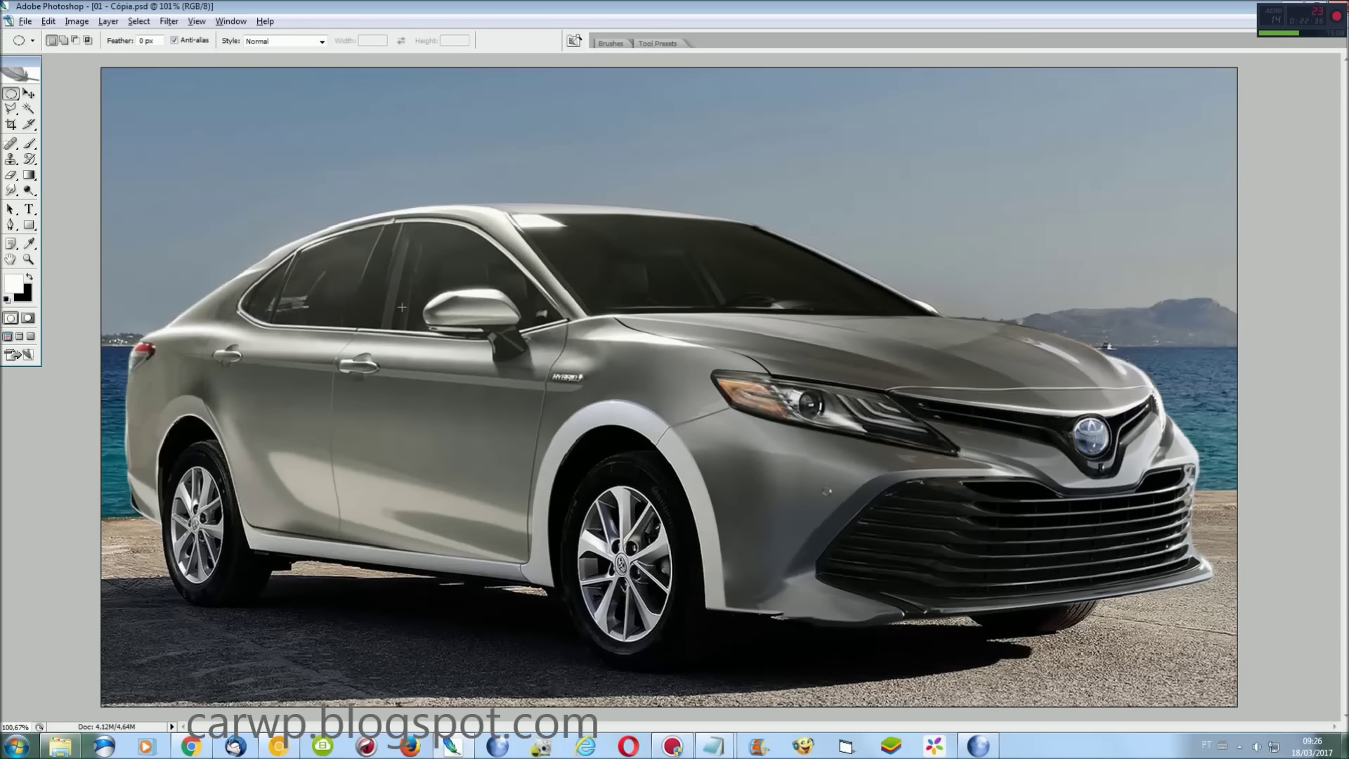
key(ctrl+plus)
key(ctrl+plus)
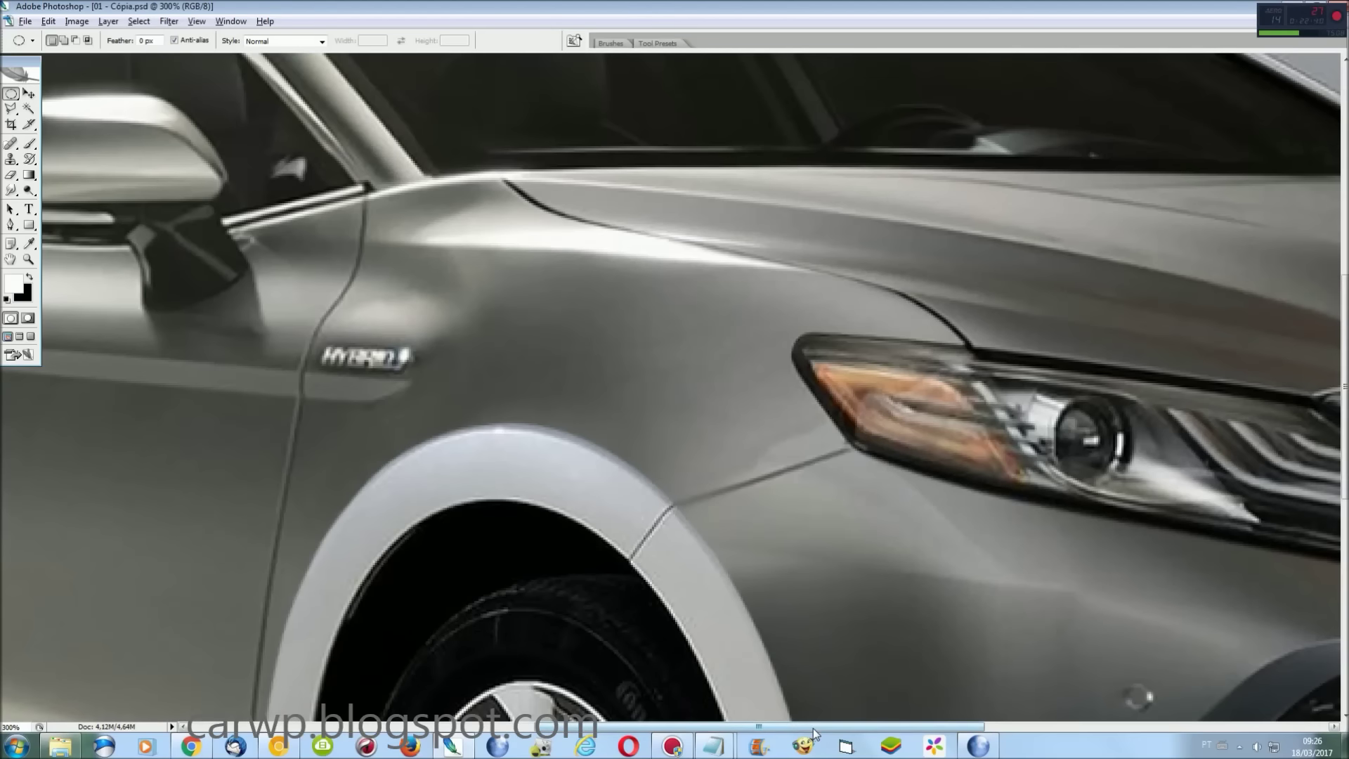
drag(868, 727, 1216, 749)
scroll(698, 425, down, 3)
key(ctrl+v)
key(ctrl+t)
Enlarge the emblem to about 107%, position it over the original, and apply
drag(698, 424, 944, 411)
drag(851, 445, 841, 450)
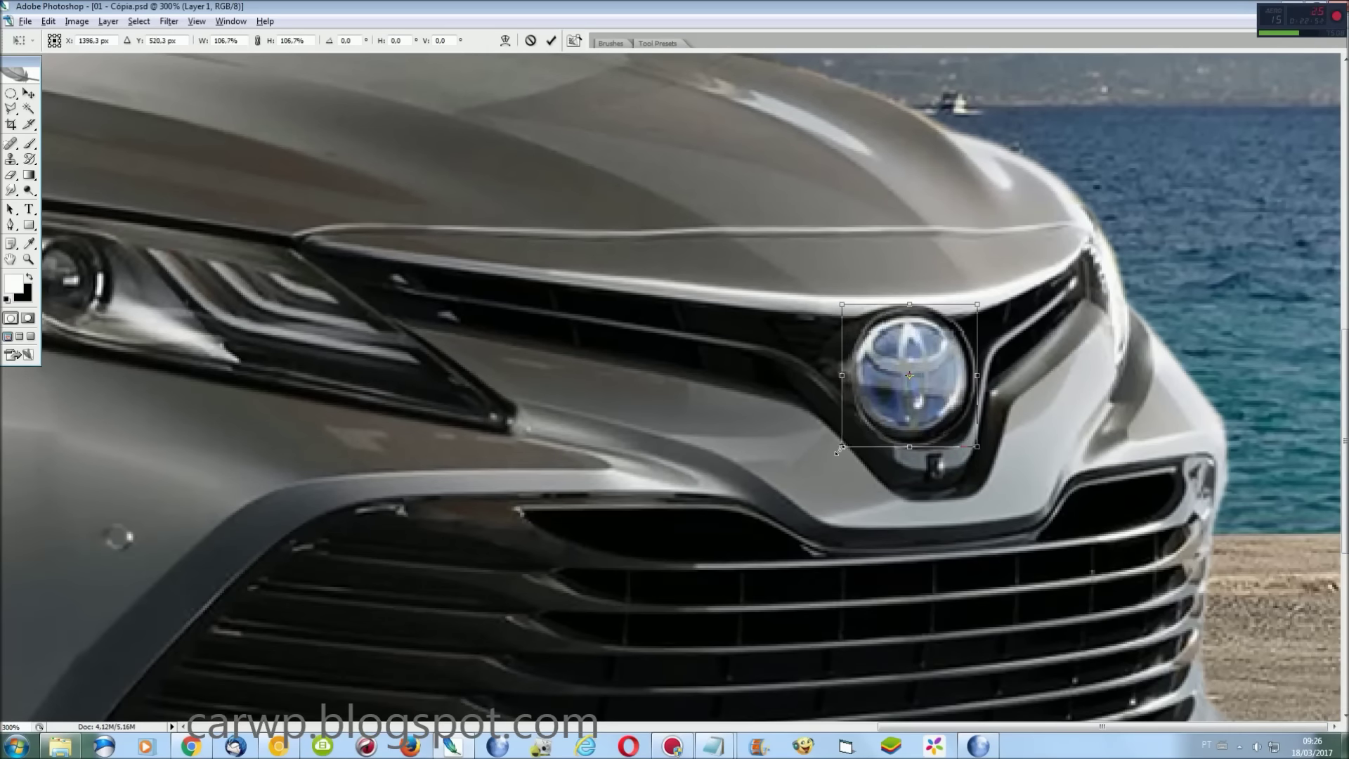
mouse_move(934, 417)
mouse_down()
mouse_move(963, 364)
mouse_move(968, 415)
mouse_up()
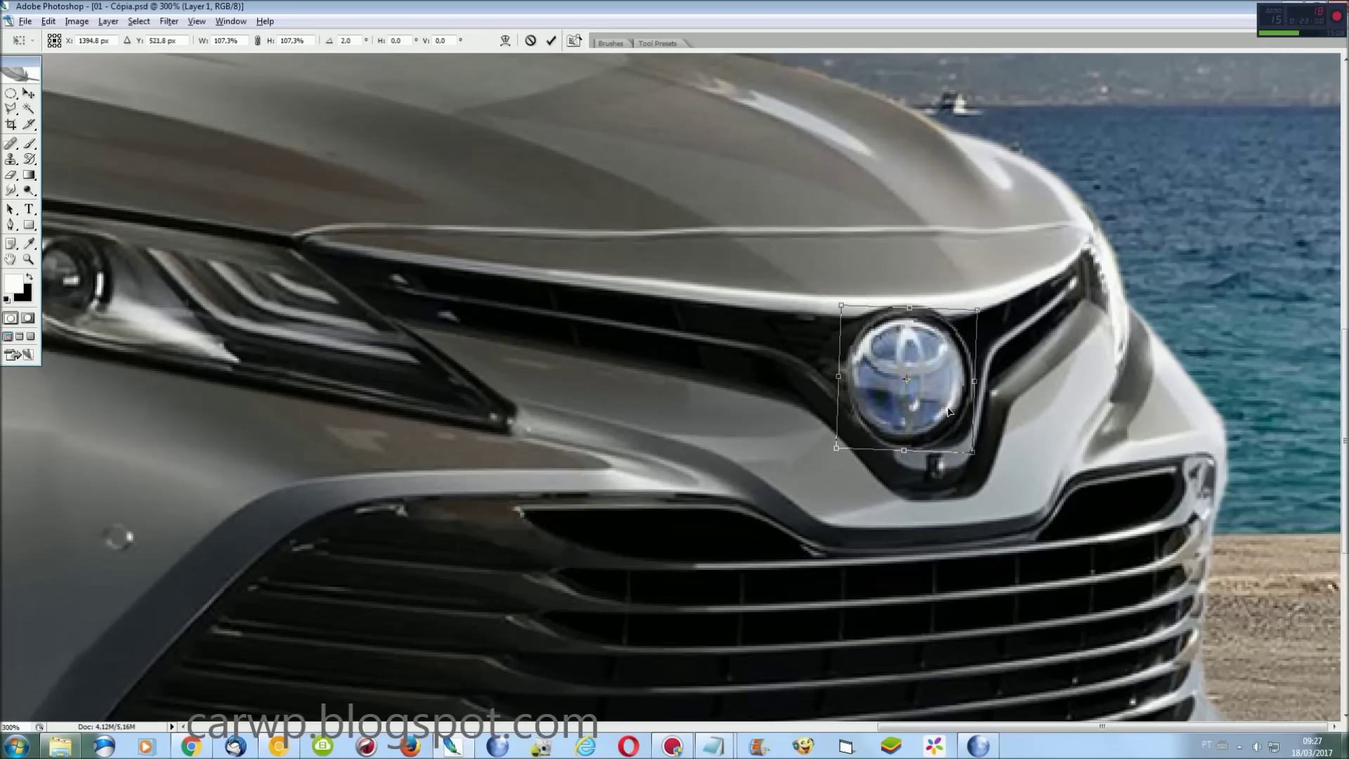
drag(968, 415, 958, 410)
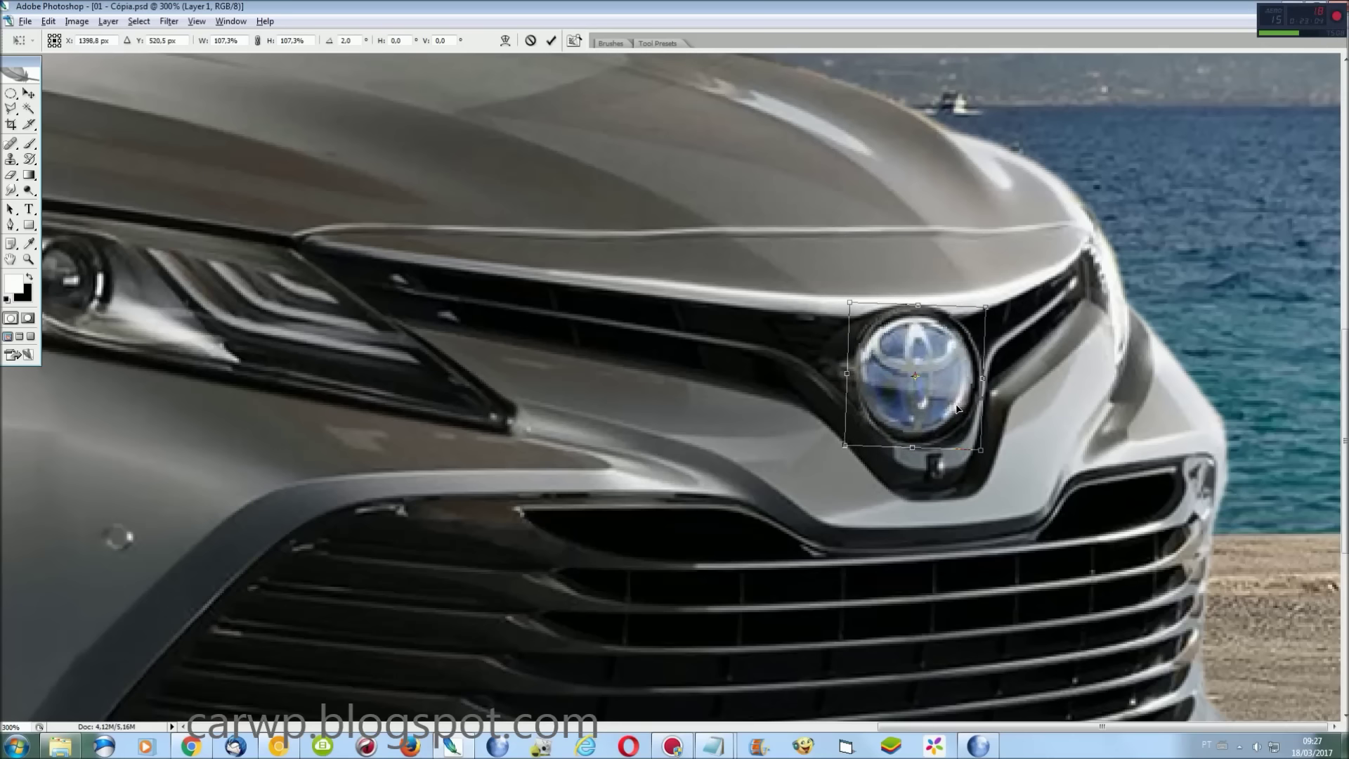
key(Return)
key(ctrl+0)
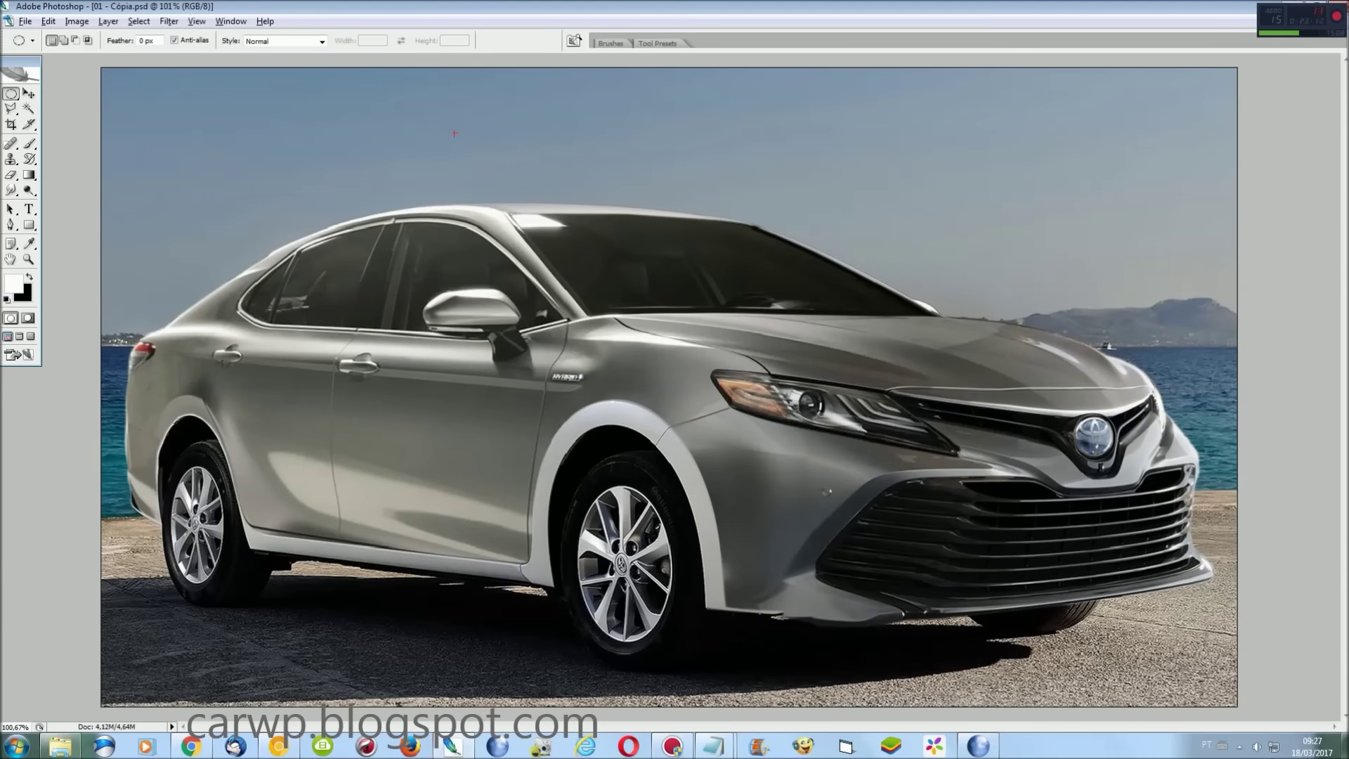
Bring up 02 - Cópia.jpg zoomed in on the Camry's front end
click(245, 21)
click(258, 328)
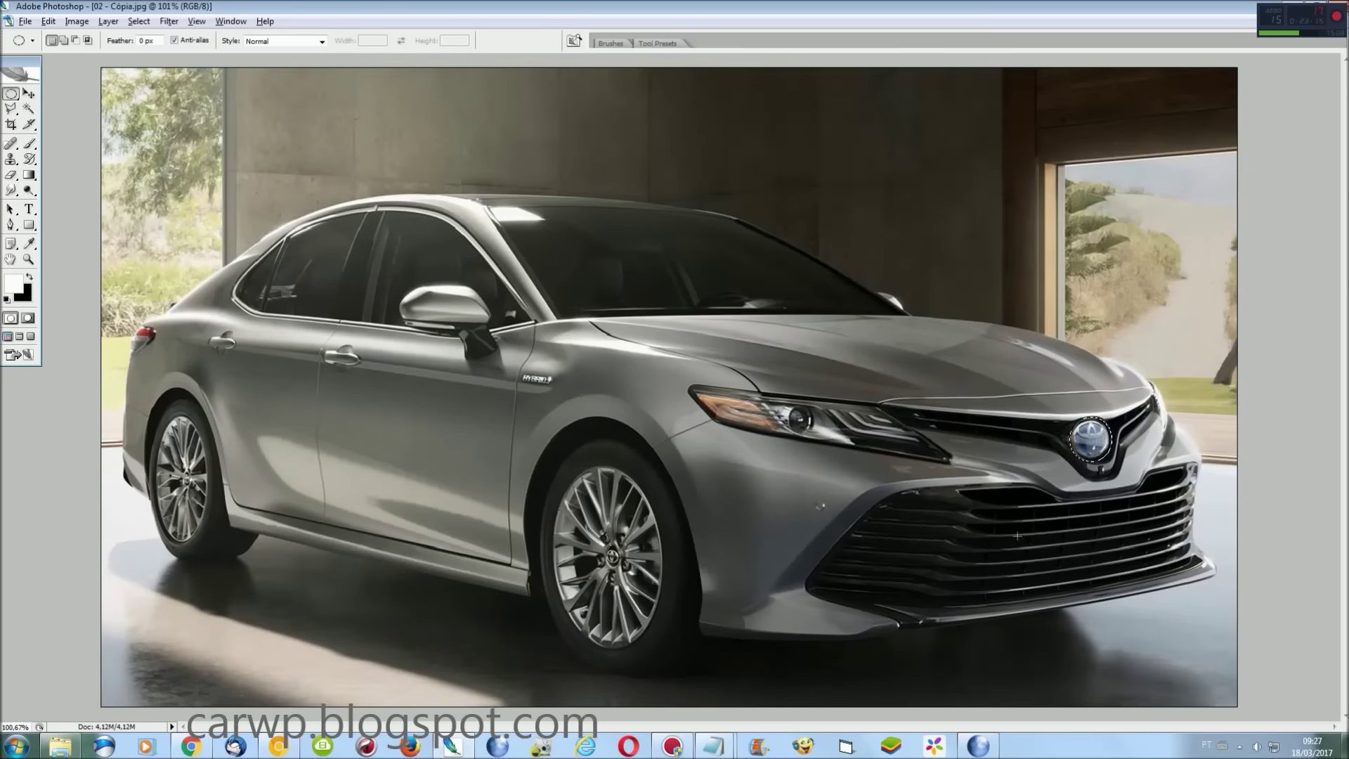
key(ctrl+plus)
scroll(1142, 411, down, 3)
scroll(1142, 411, down, 2)
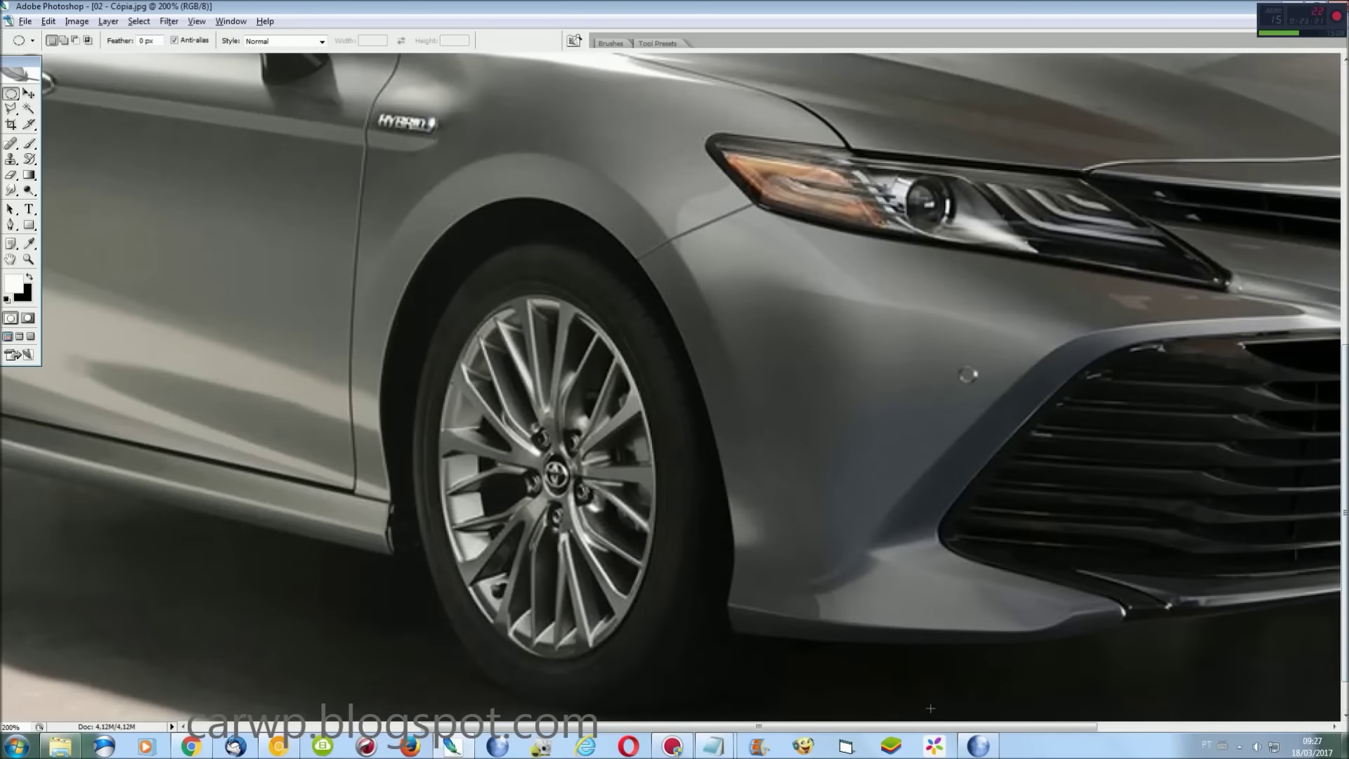
scroll(1142, 411, right, 2)
scroll(1142, 411, right, 2)
Outline the Camry's front bumper and fender with the Polygonal Lasso and copy them
key(l)
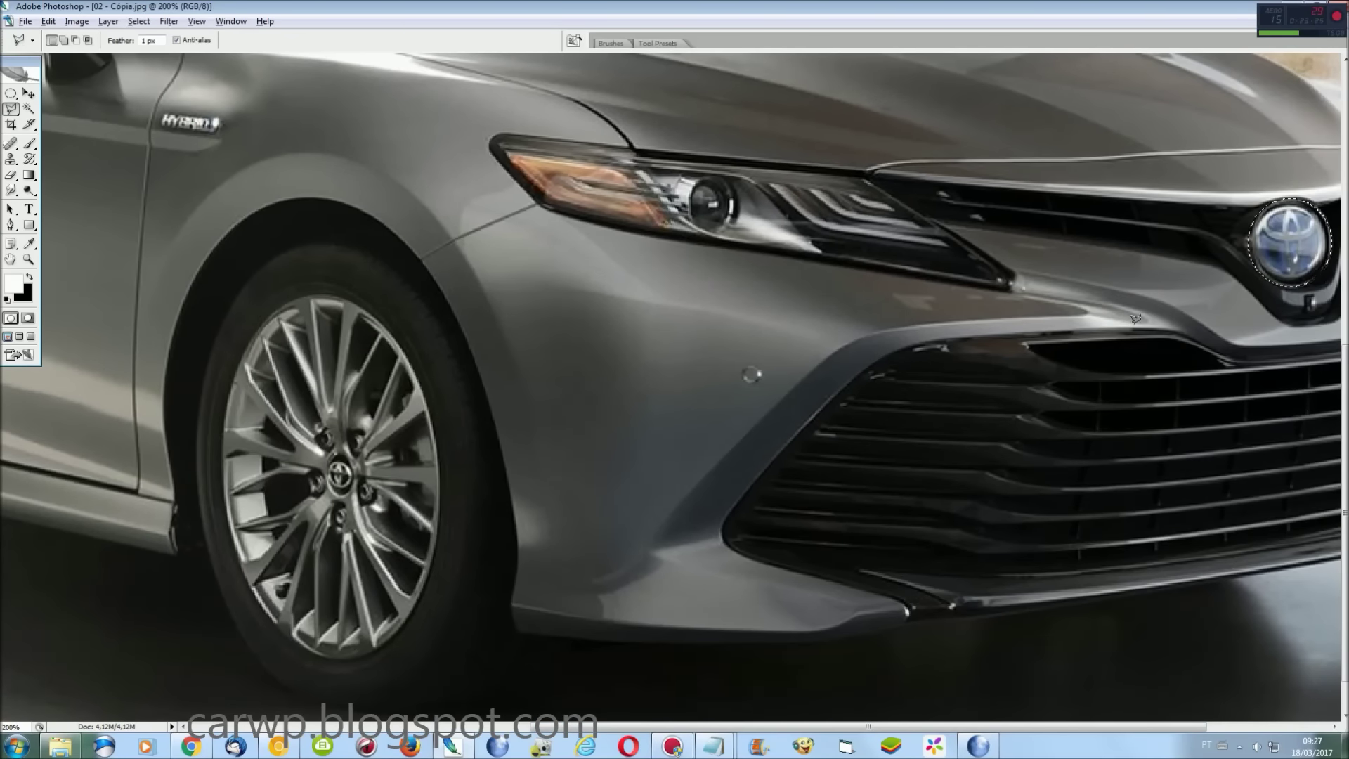
click(1151, 325)
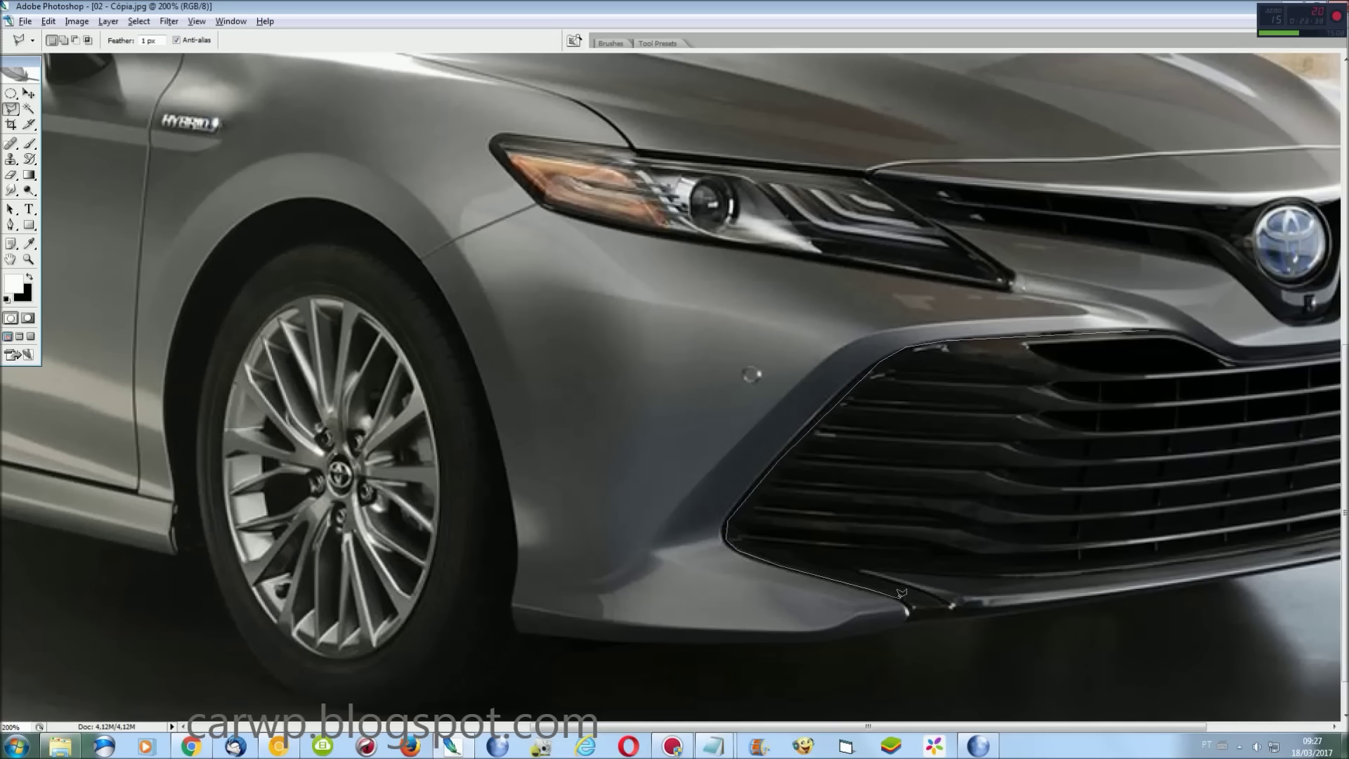
click(698, 645)
click(515, 632)
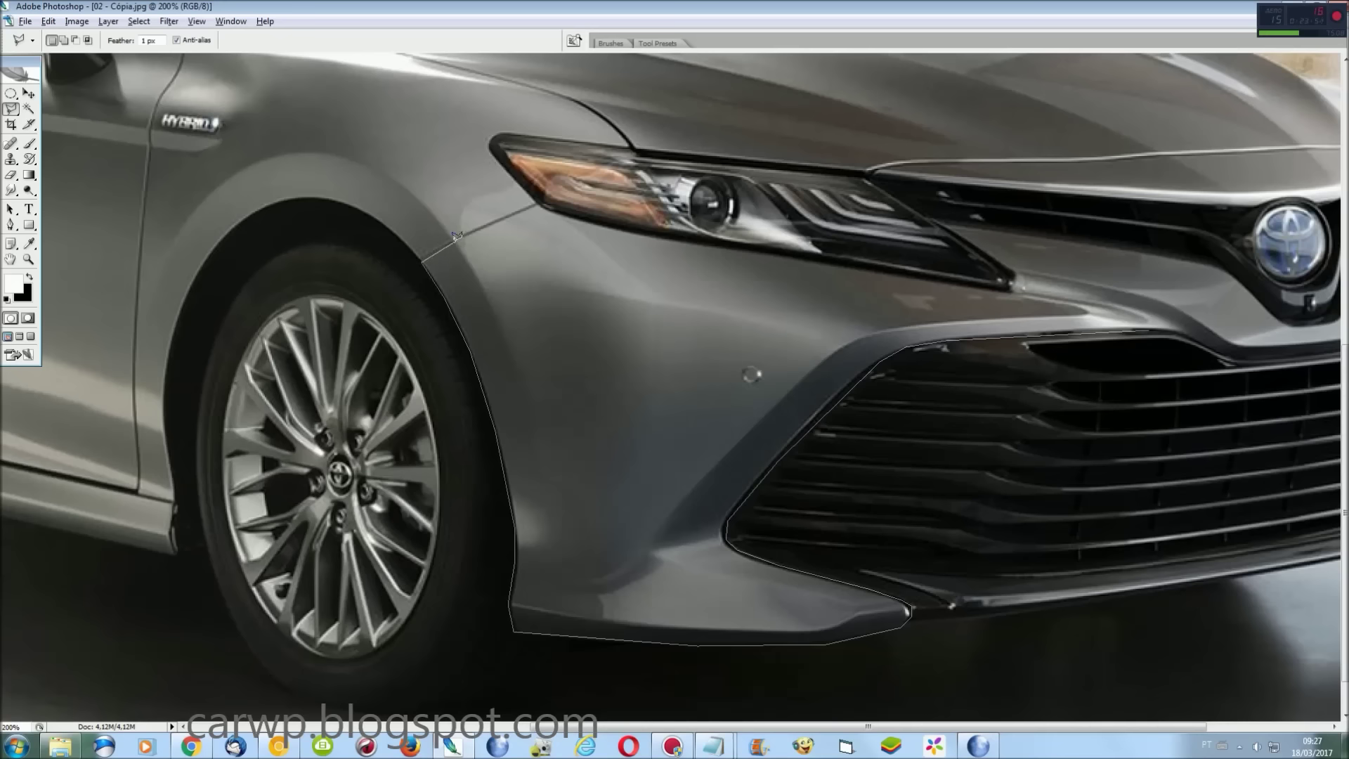
click(577, 219)
click(703, 245)
click(1012, 286)
double_click(1156, 327)
key(ctrl+0)
Return to 01 - Cópia.psd, zoomed in on the front wheel area
click(231, 21)
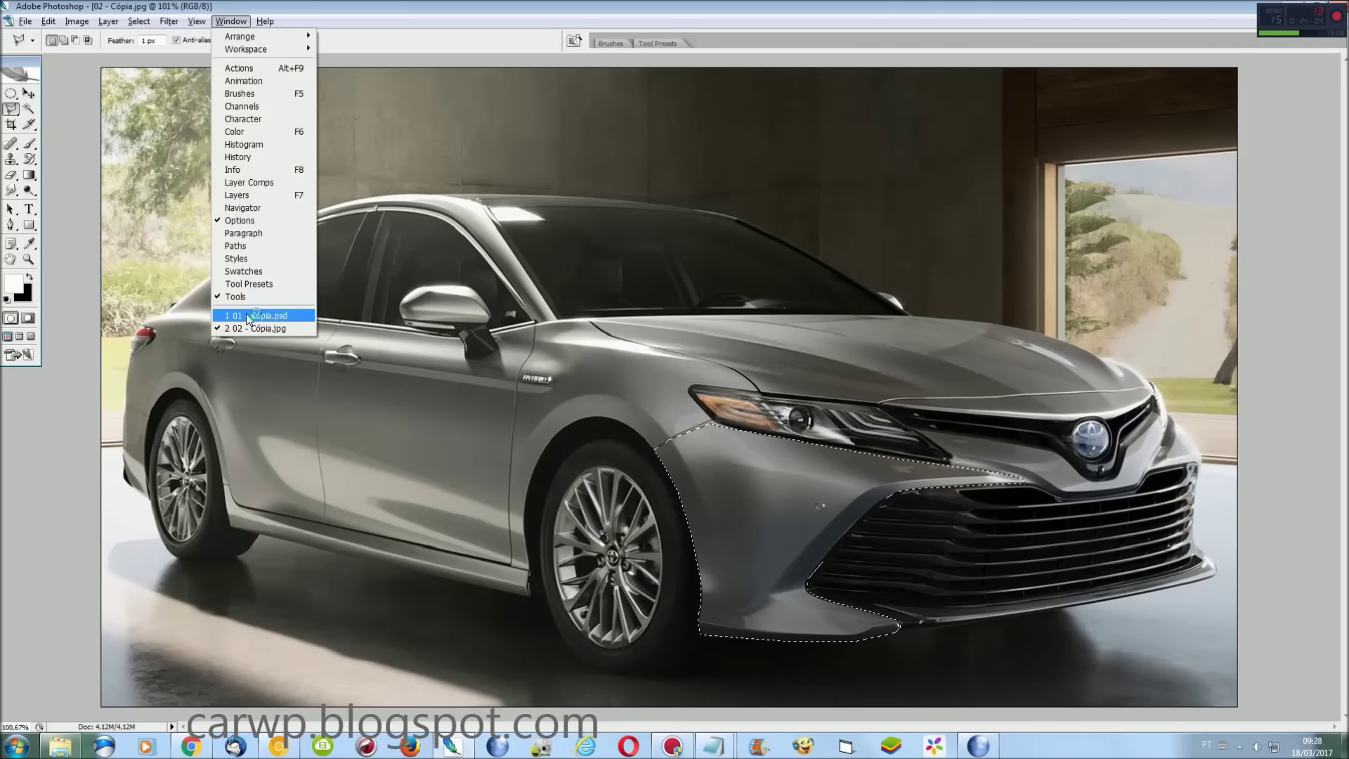
click(249, 316)
key(ctrl+plus)
scroll(889, 689, down, 2)
scroll(889, 689, down, 2)
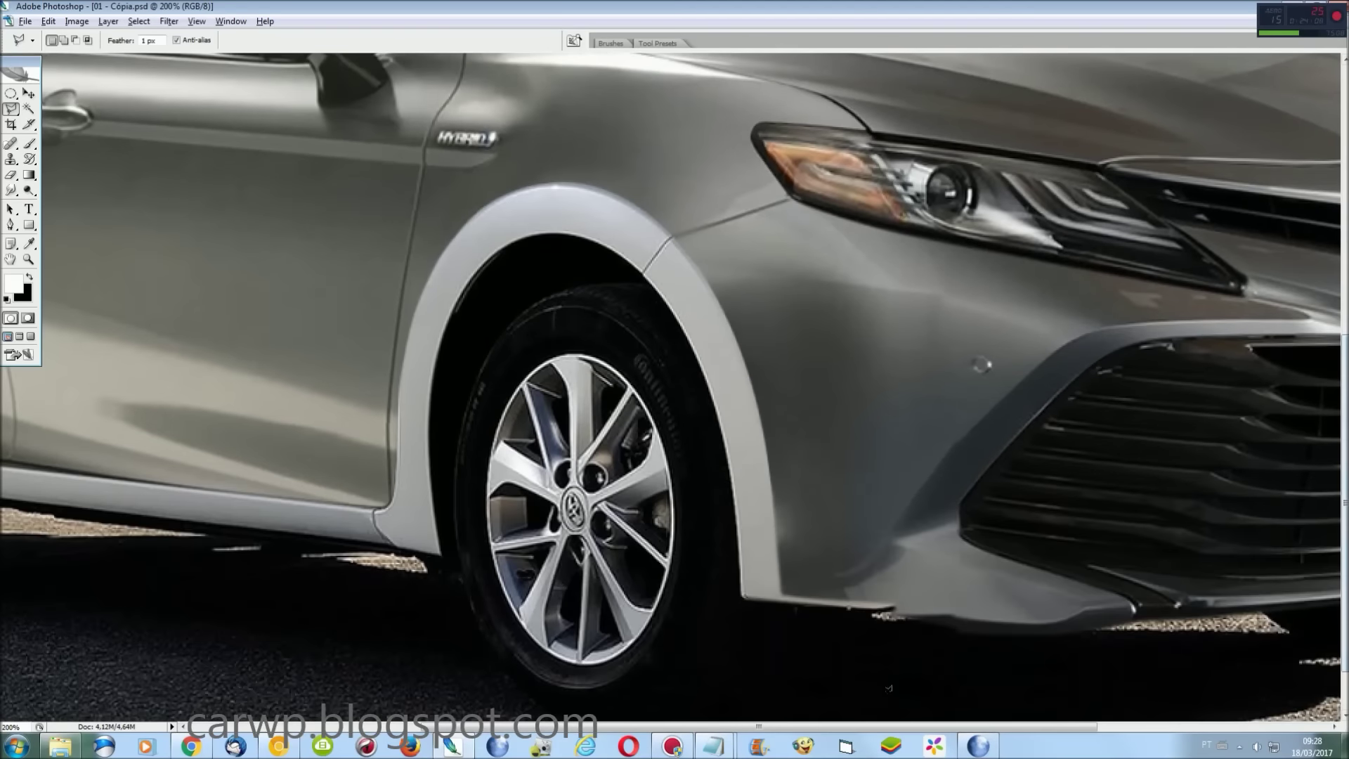
Paste the Camry bumper and scale it over the car's front
scroll(889, 688, right, 3)
scroll(889, 689, right, 3)
key(ctrl+v)
key(ctrl+t)
drag(955, 557, 958, 553)
drag(340, 656, 350, 645)
drag(847, 638, 857, 638)
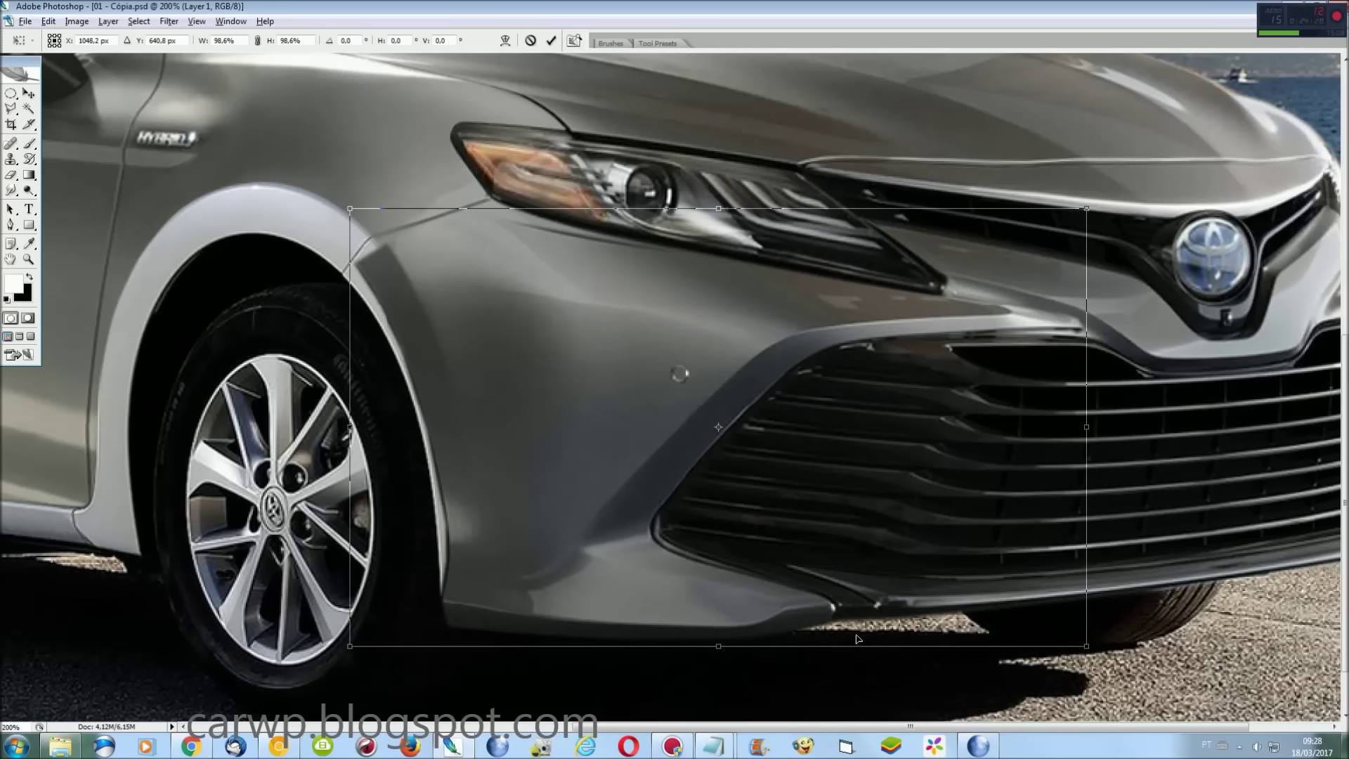
Warp the bumper to fit the fender, headlight and grille, then smudge its wheel-arch edge
right_click(996, 351)
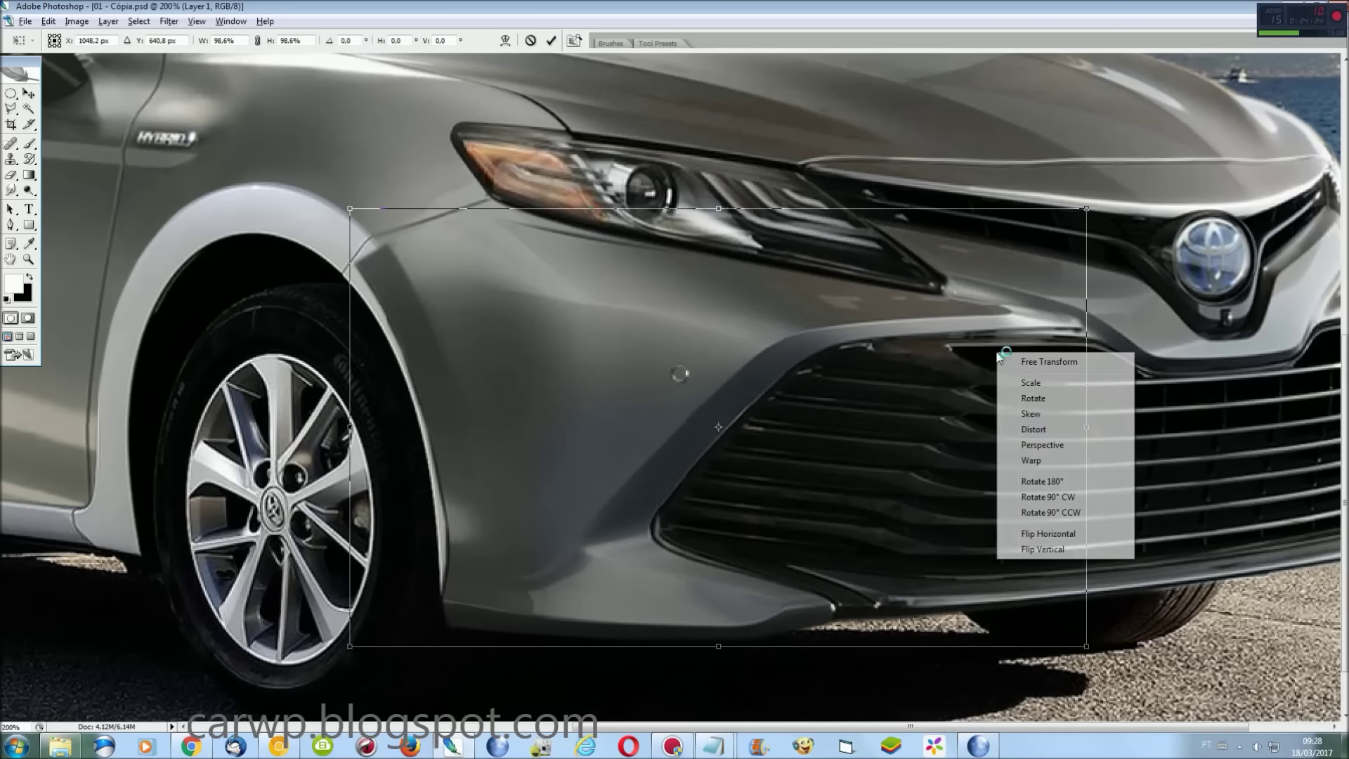
click(1012, 464)
drag(1069, 380, 1073, 340)
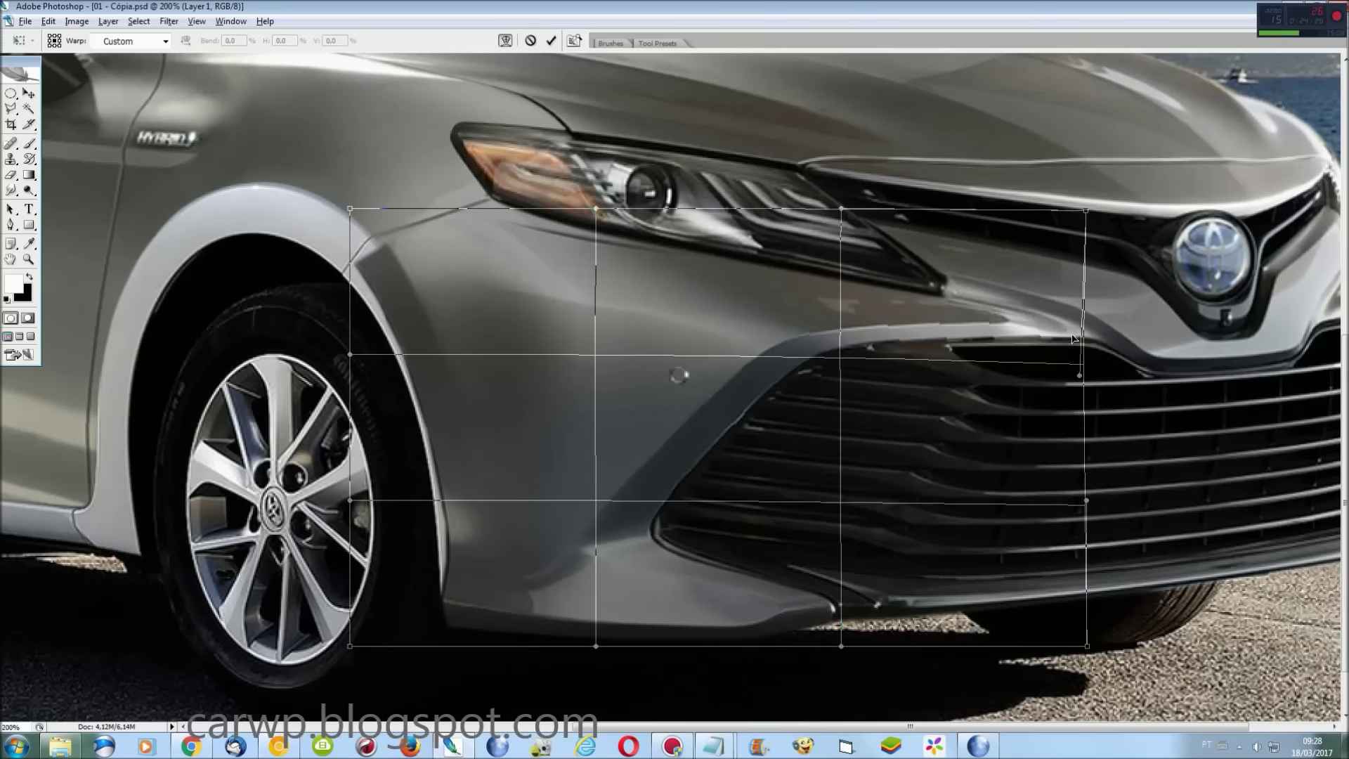
drag(452, 601, 437, 598)
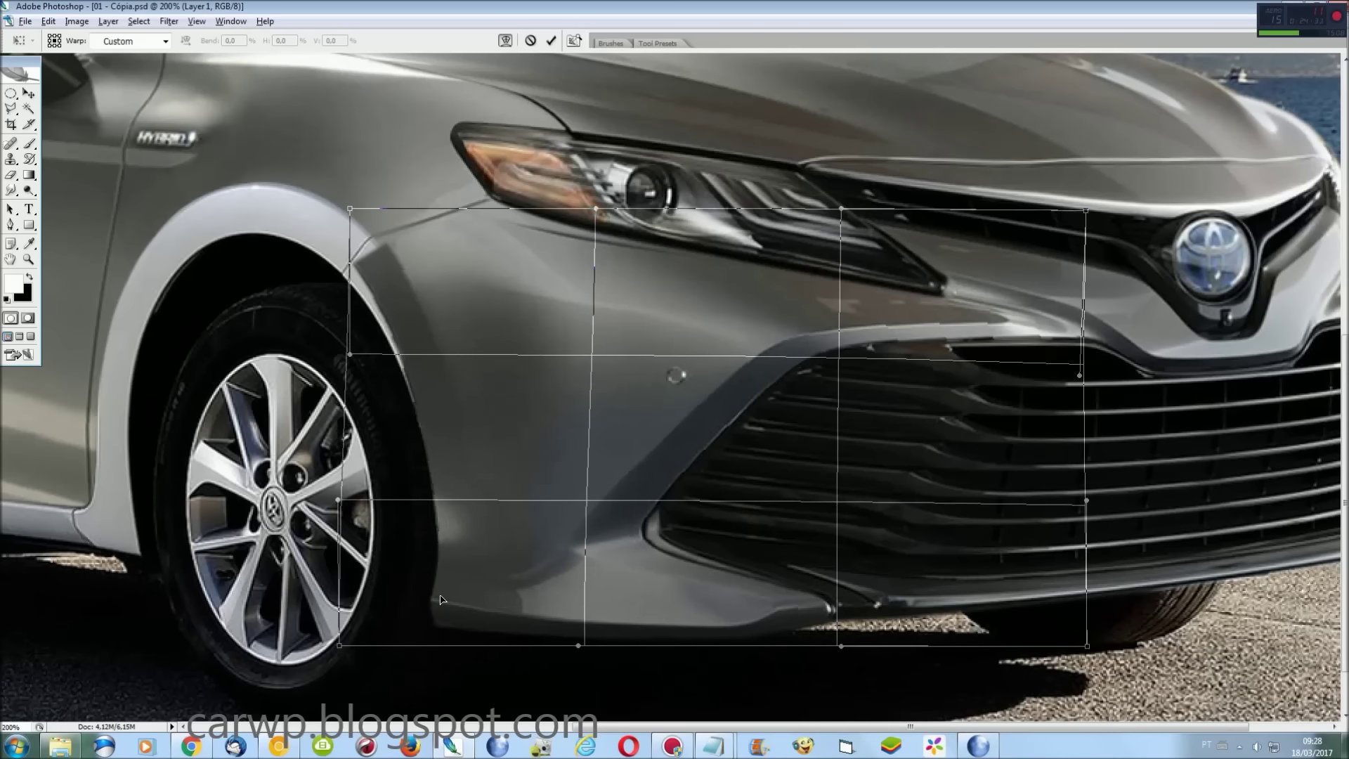
drag(825, 608, 830, 609)
drag(663, 527, 678, 527)
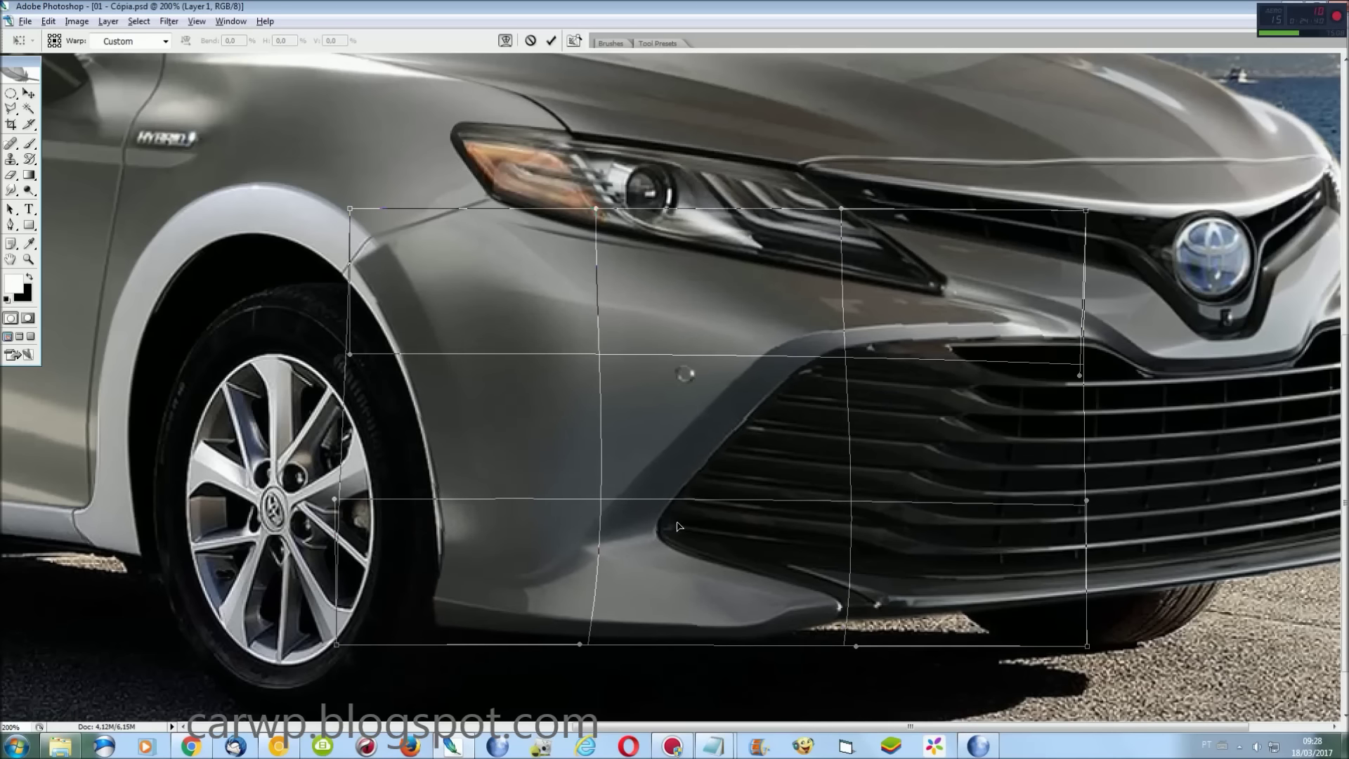
drag(379, 248, 367, 242)
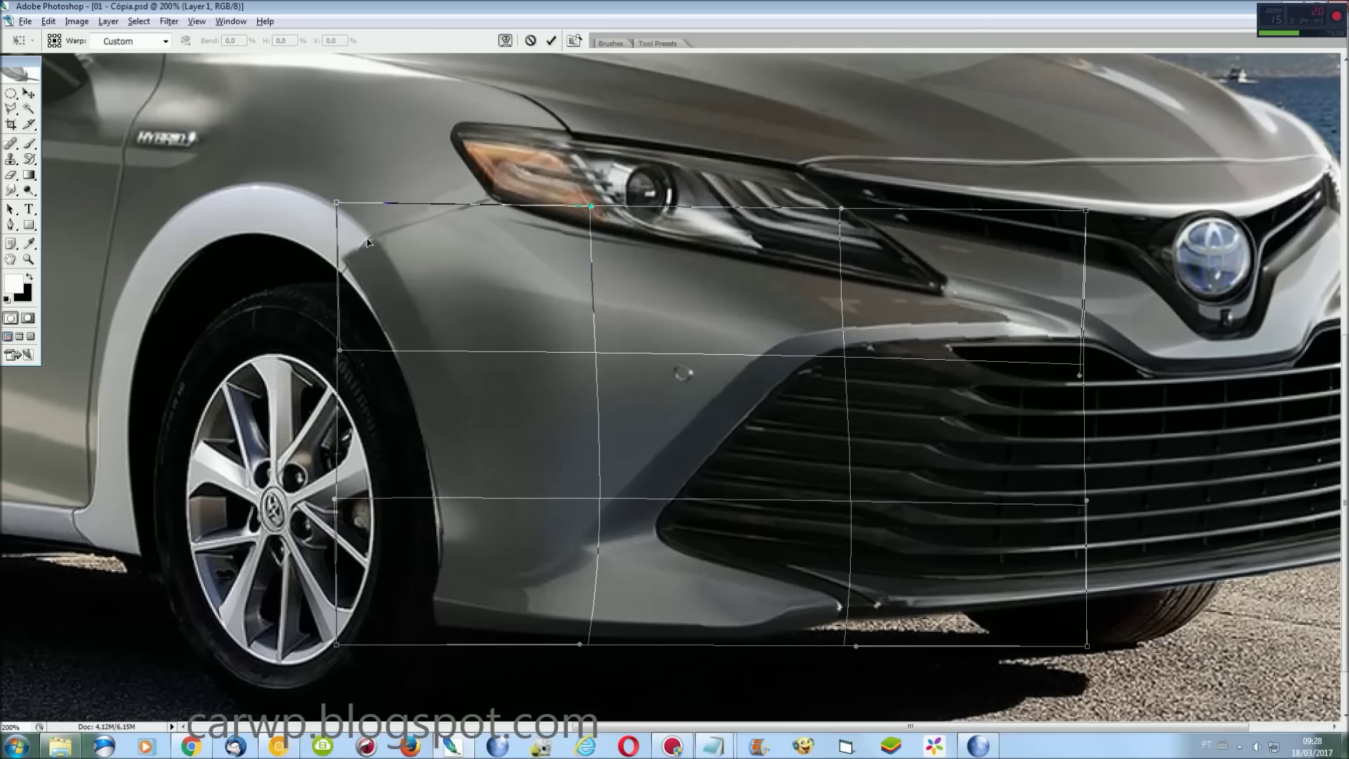
drag(591, 207, 600, 170)
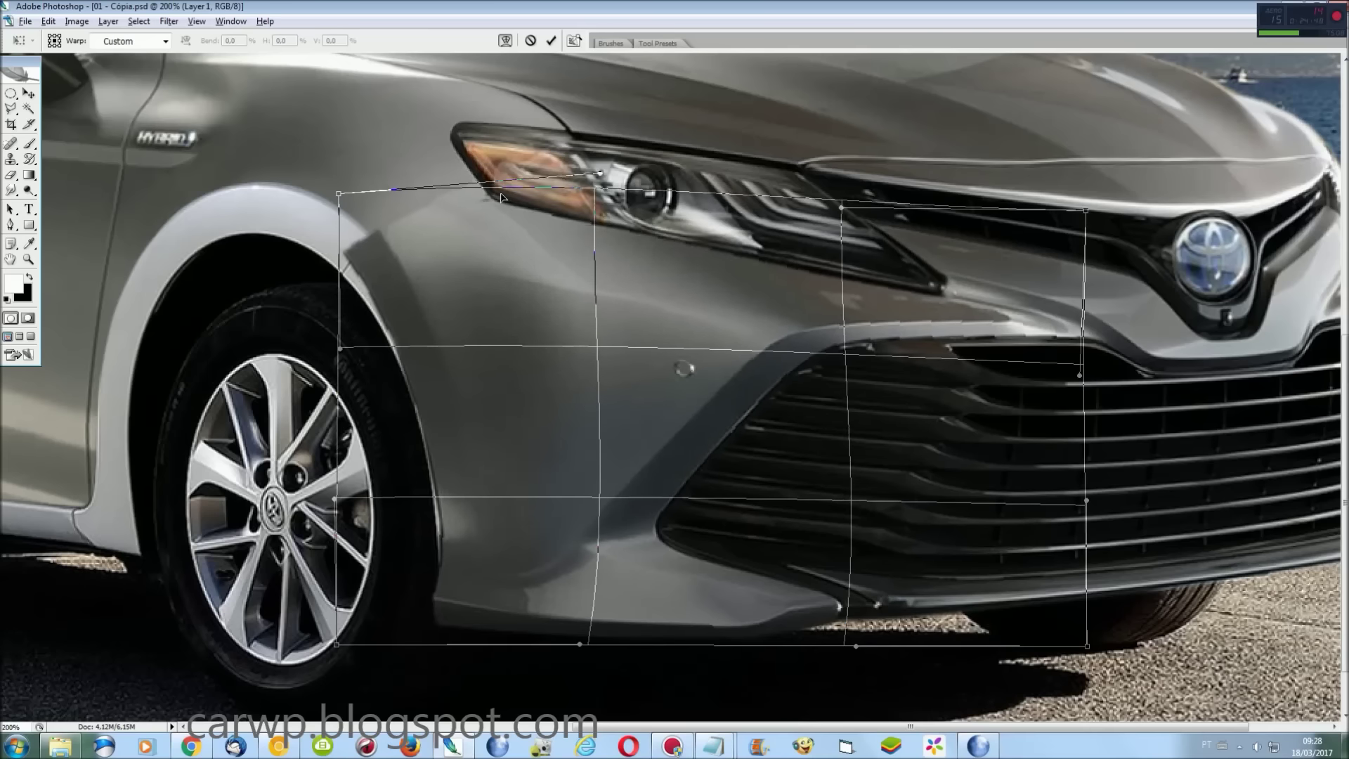
drag(1052, 335, 1053, 333)
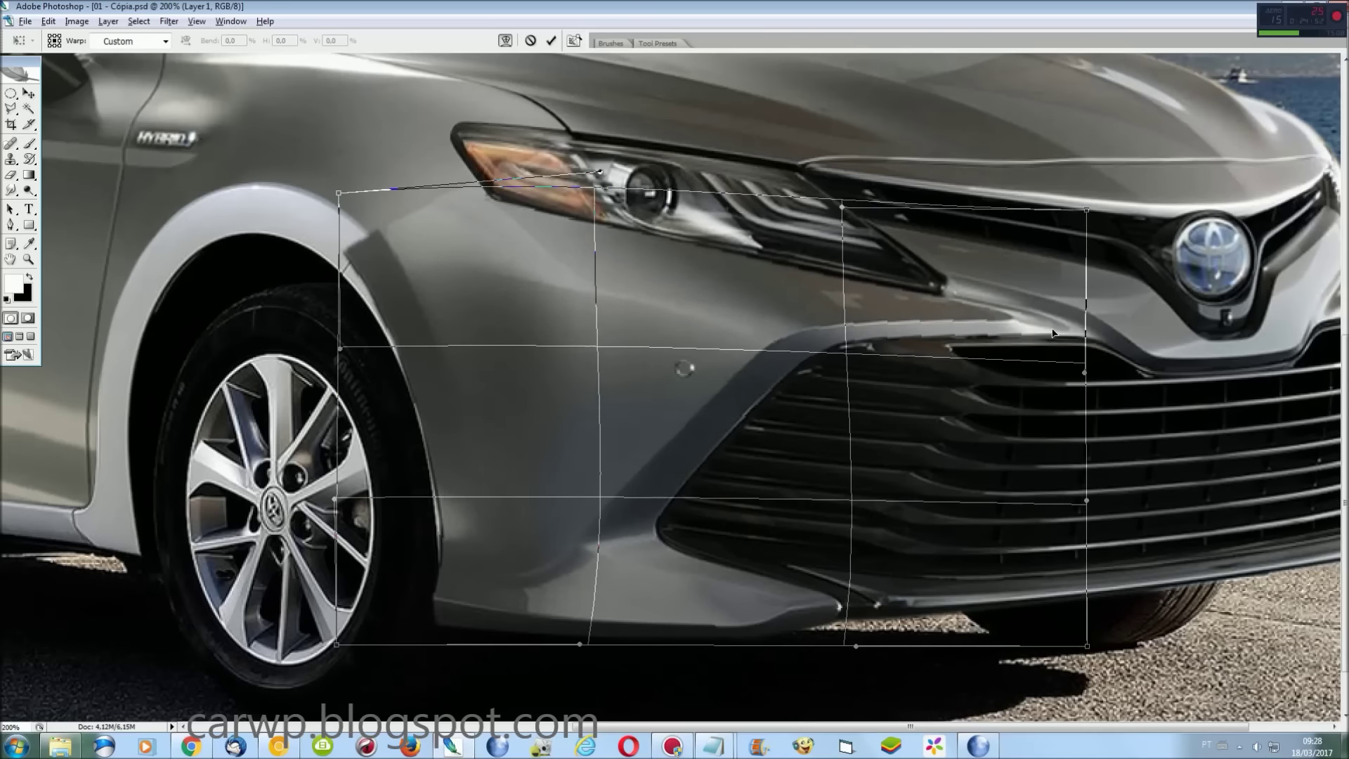
key(Return)
key(r)
mouse_move(439, 552)
mouse_down()
mouse_move(434, 497)
mouse_move(355, 274)
mouse_move(397, 428)
mouse_up()
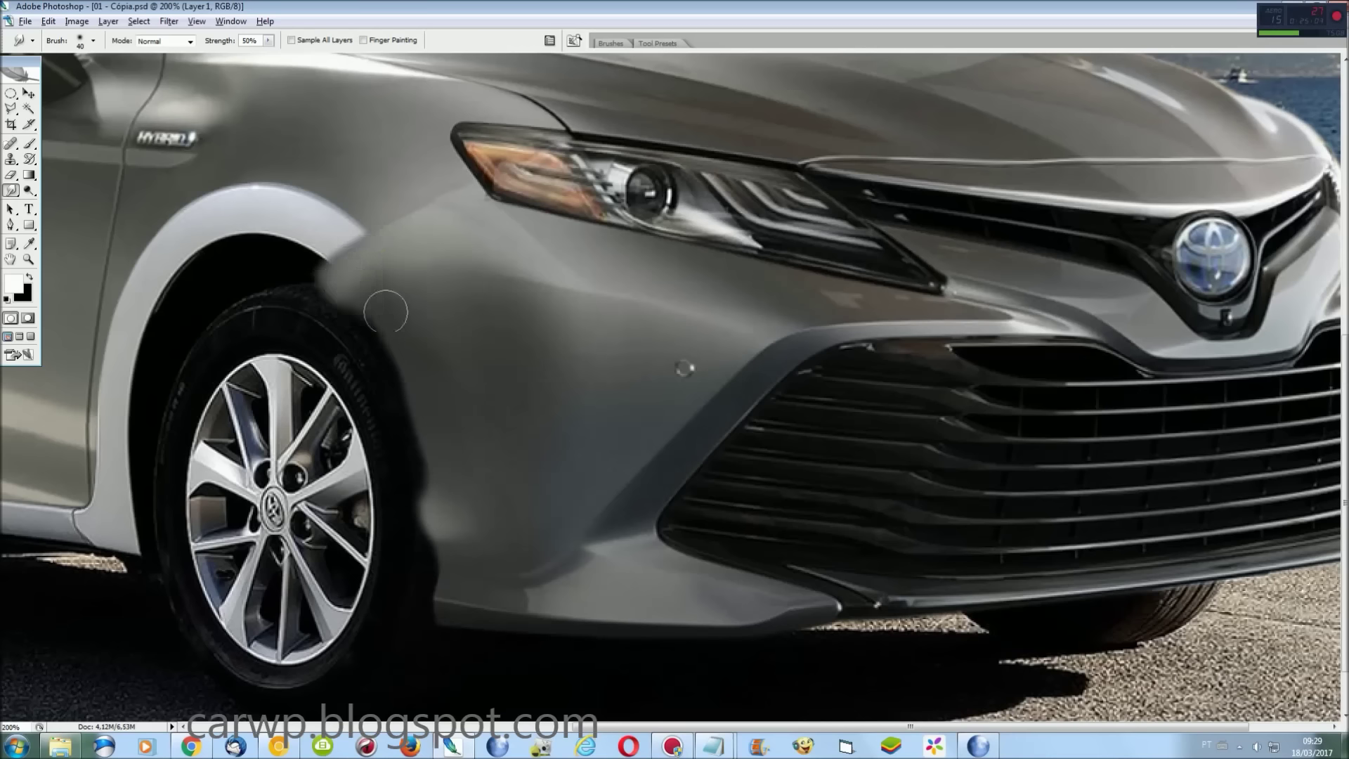
Load the saved 'Down' selection channel
click(139, 21)
click(152, 225)
click(739, 249)
click(704, 286)
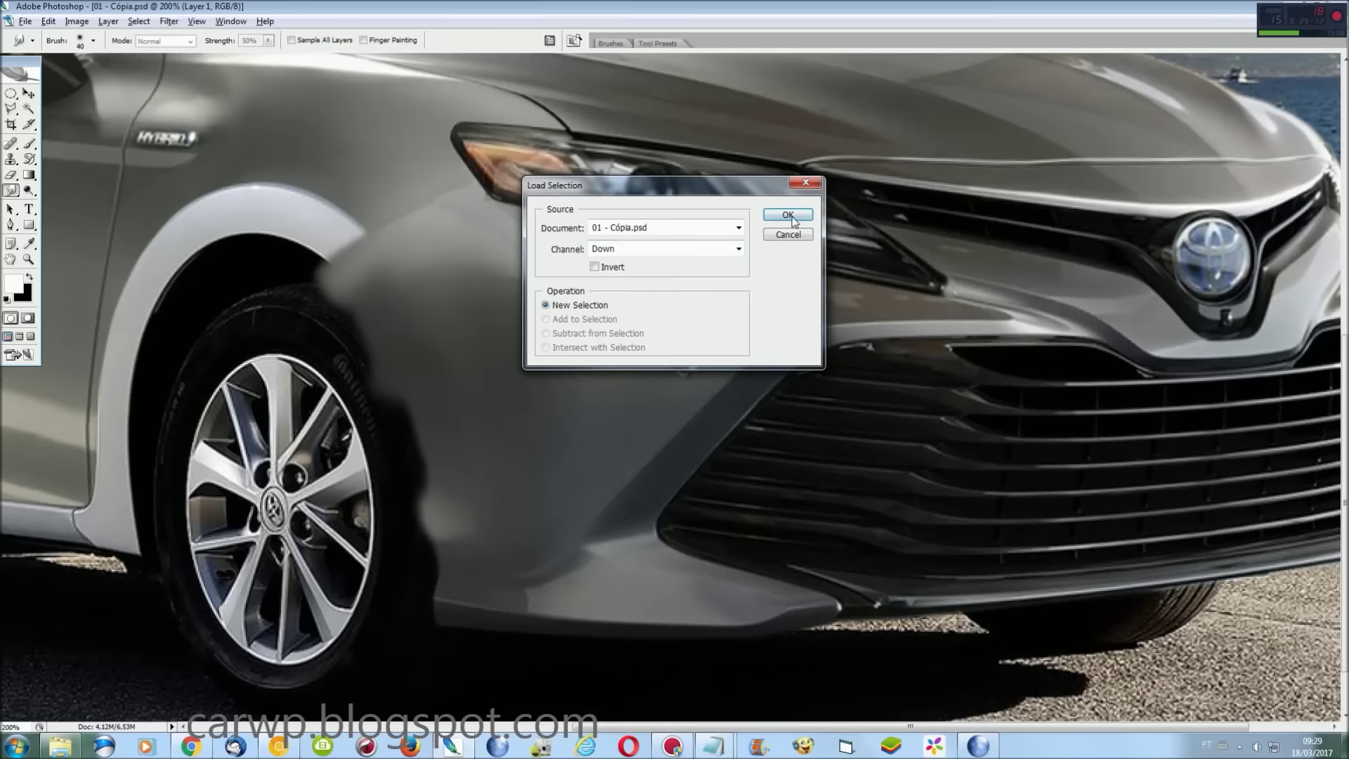
key(Return)
Subtract the wheel-arch area from the selection, delete the dark smudge, and deselect
key(l)
alt+click(486, 566)
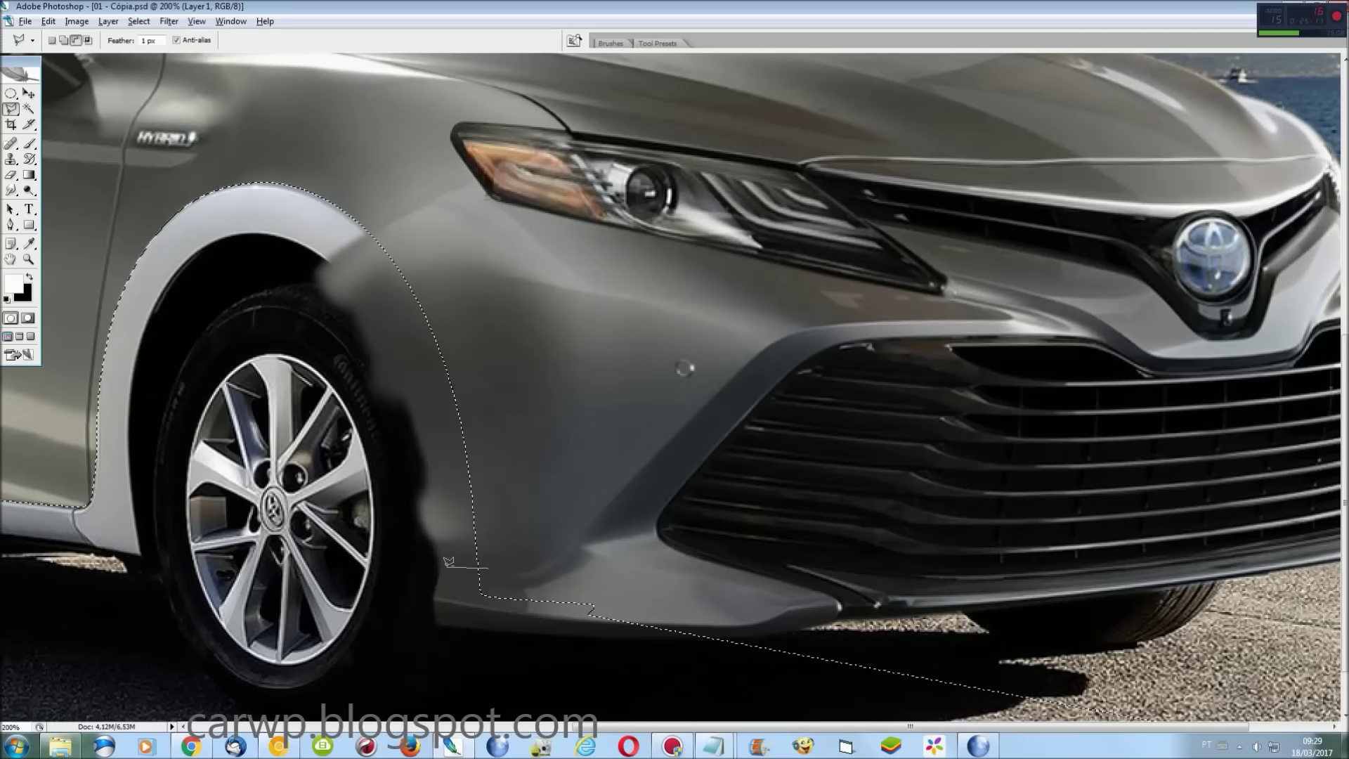
click(435, 625)
double_click(632, 584)
key(Delete)
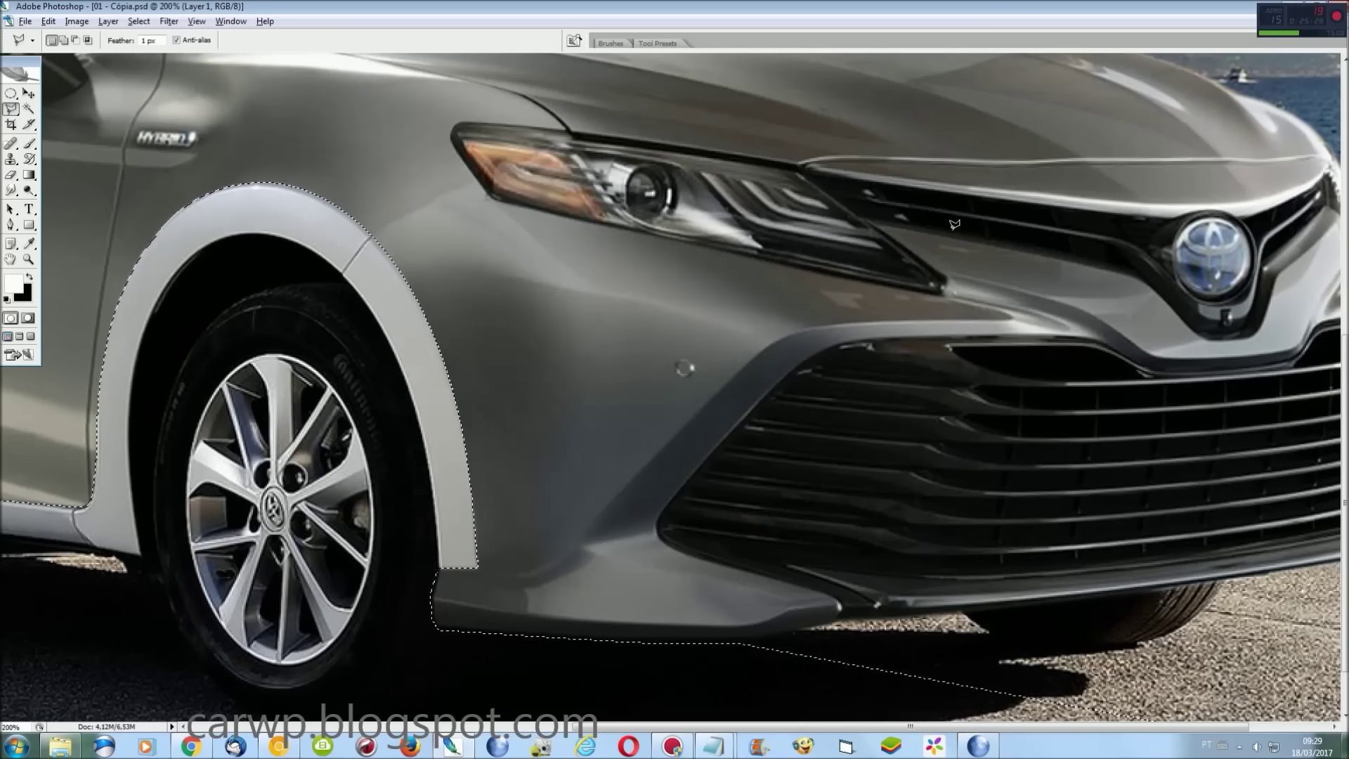
key(ctrl+d)
scroll(955, 234, up, 3)
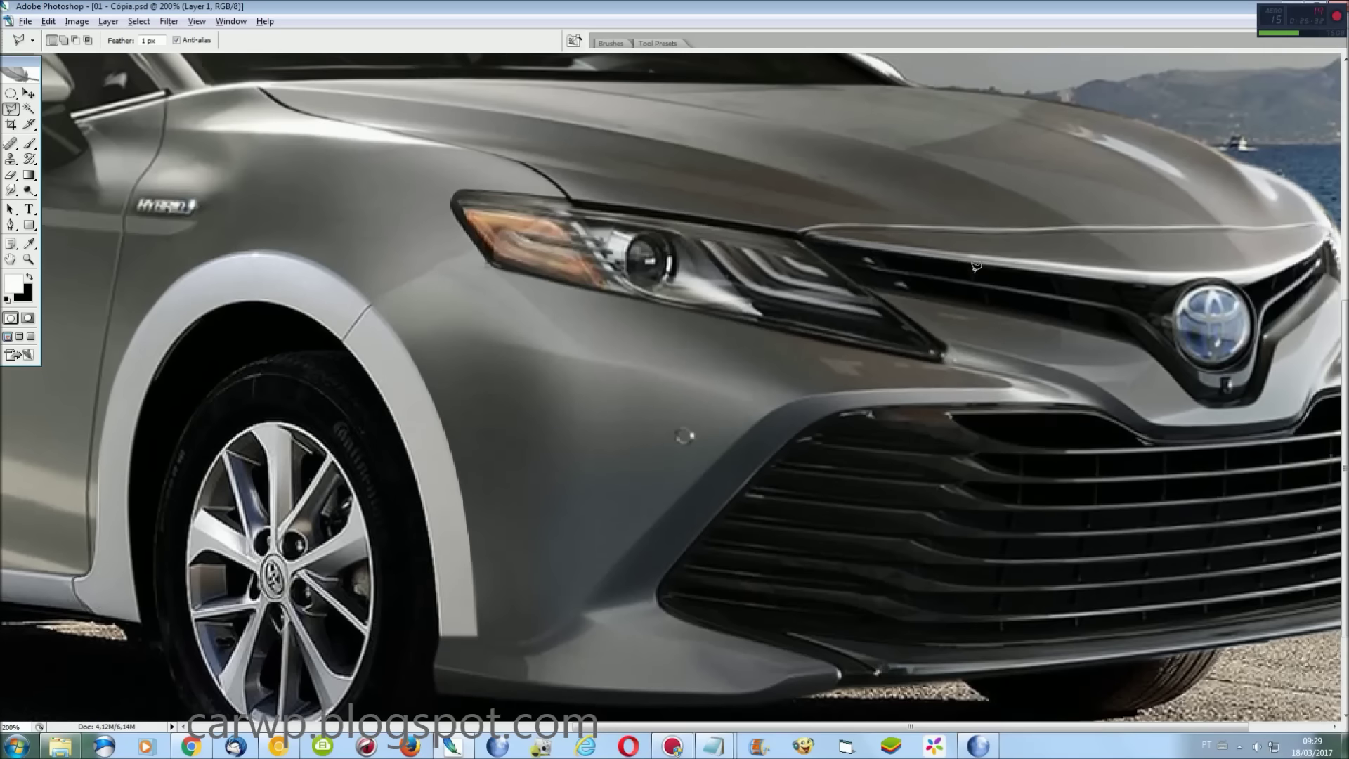
Trace the headlight edge with Layer 1 hidden in the Layers palette
key(F7)
click(228, 458)
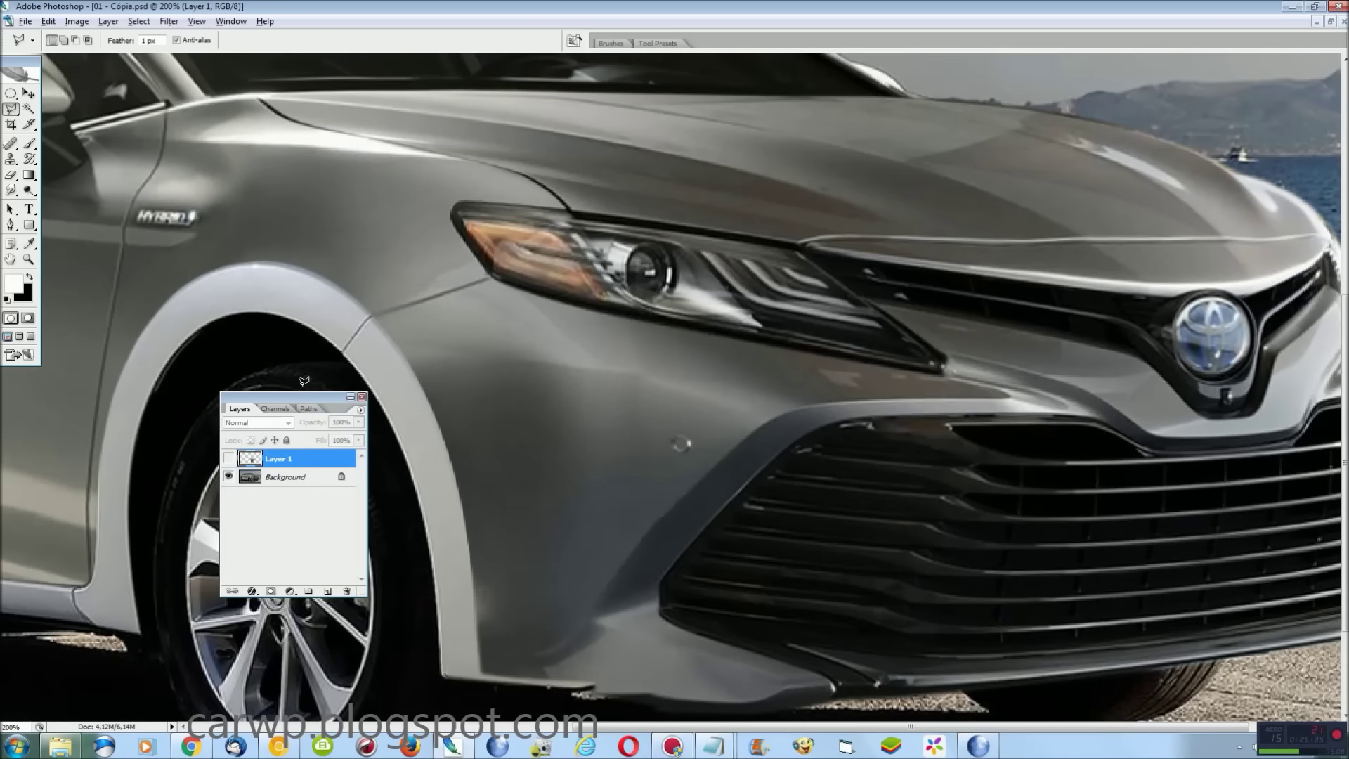
click(343, 311)
click(380, 267)
click(506, 251)
click(516, 263)
click(499, 280)
click(229, 459)
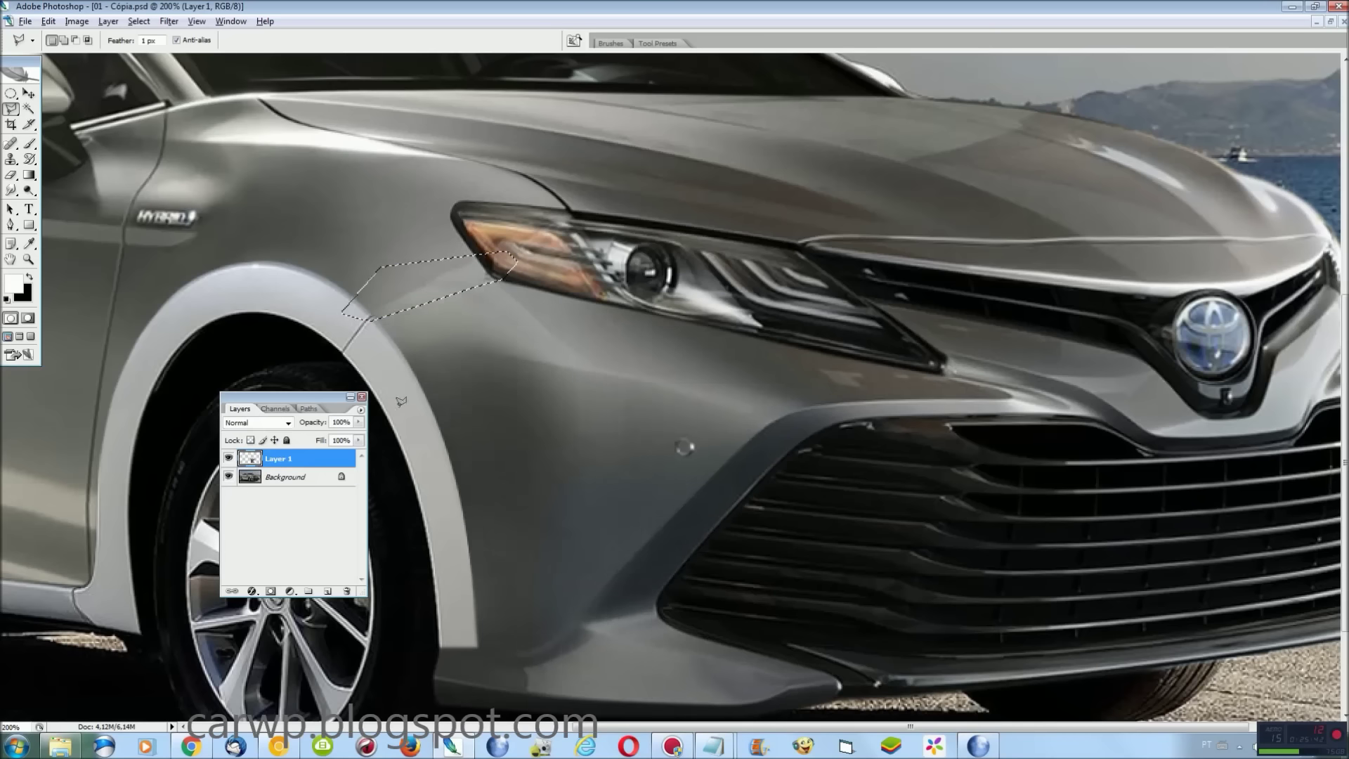
Outline the headlight's lower edge, then fit the whole car and close Layers
click(228, 458)
click(944, 366)
click(929, 376)
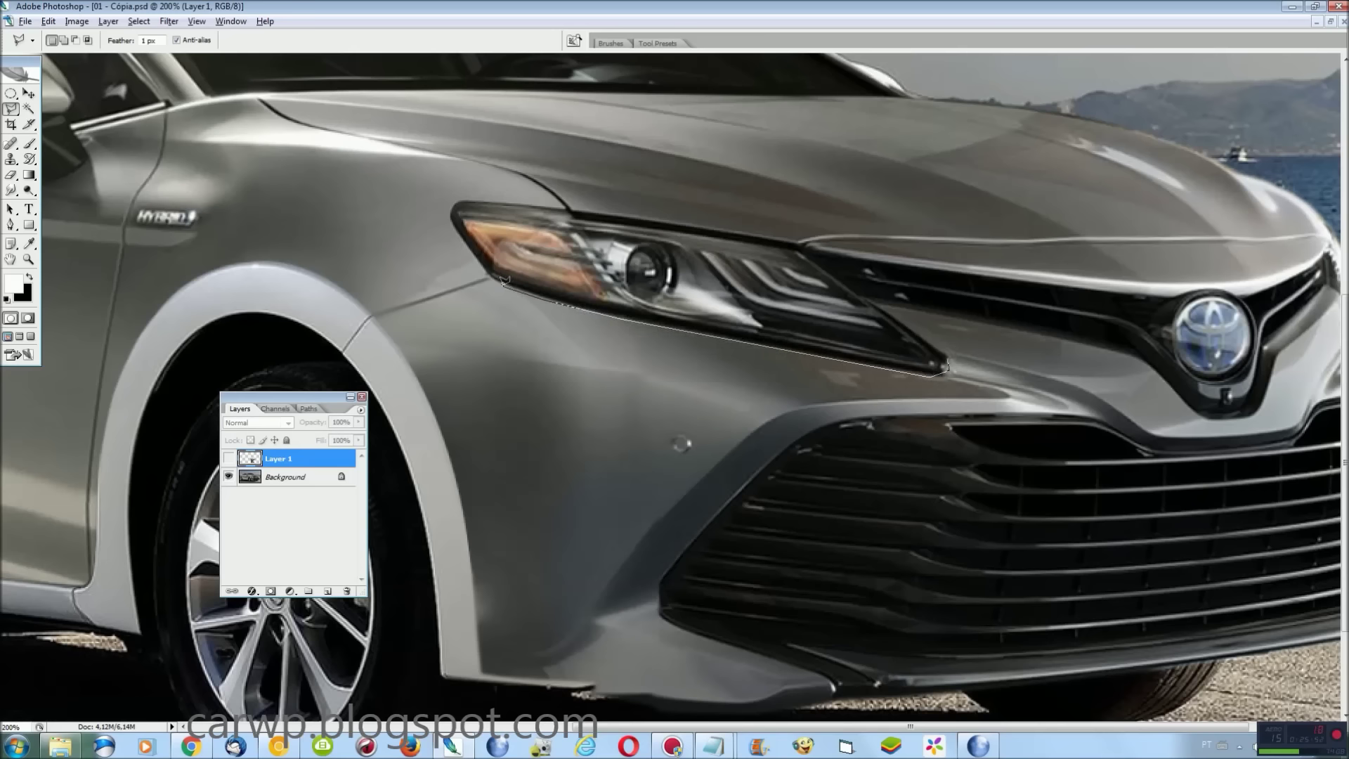
click(472, 258)
click(871, 309)
click(944, 366)
click(228, 458)
key(ctrl+0)
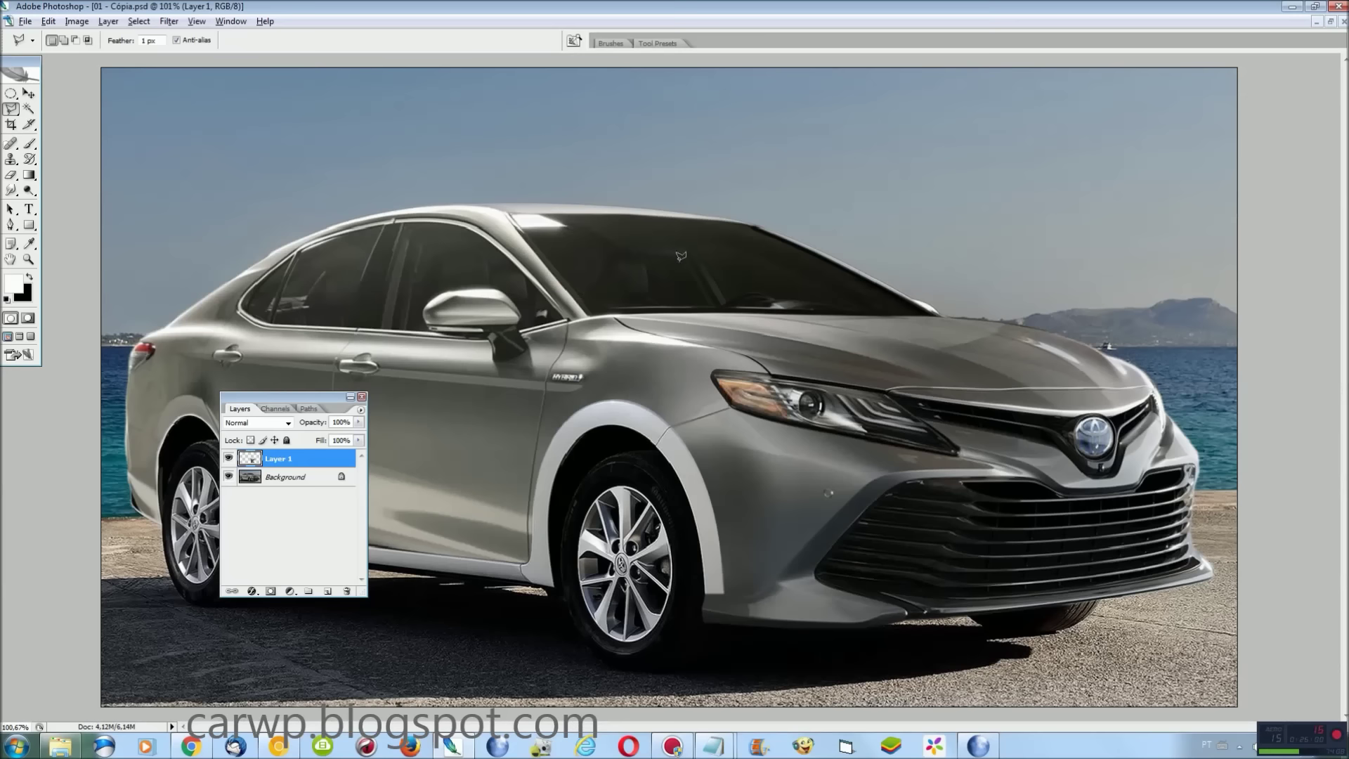
click(362, 397)
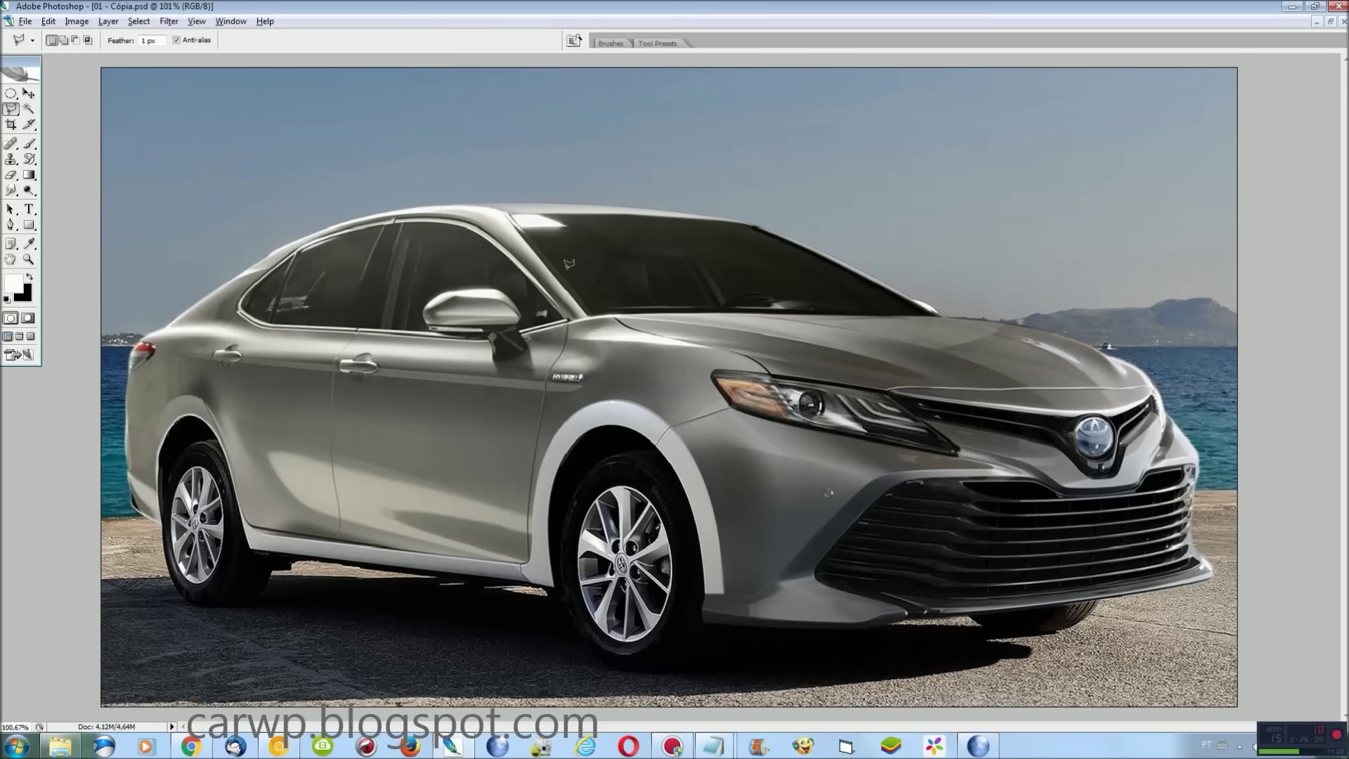
click(230, 22)
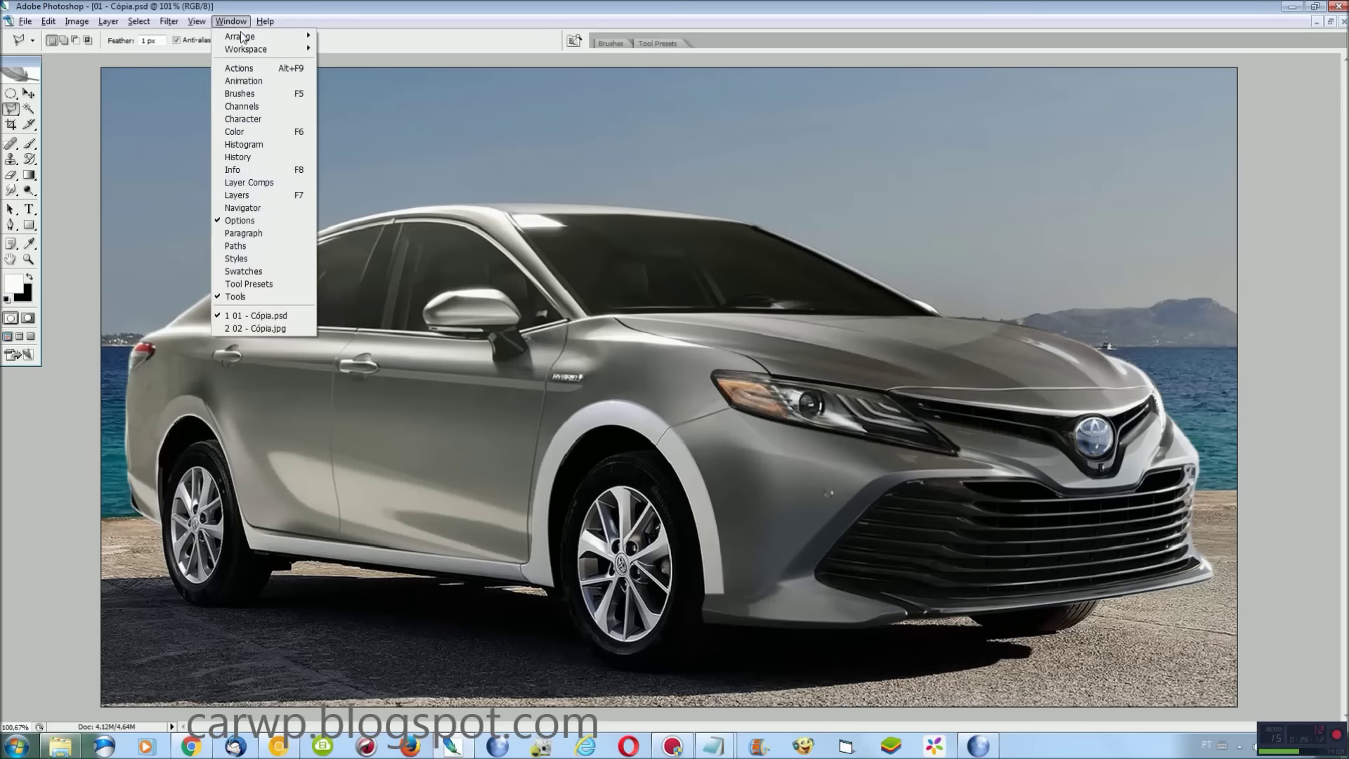
Select the multi-spoke rear wheel rim in 02 - Cópia.jpg with an ellipse, then return to 01 - Cópia.psd
click(262, 326)
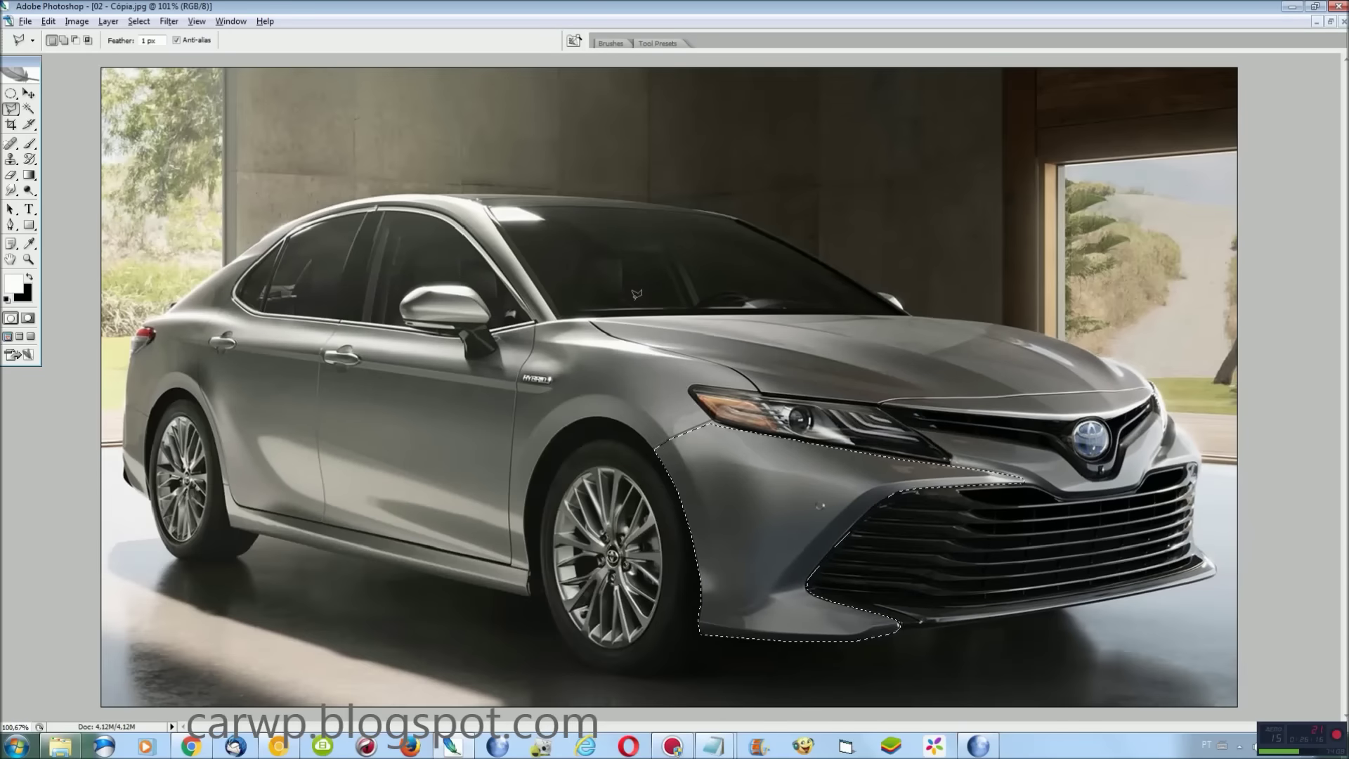
key(ctrl+plus)
key(ctrl+plus)
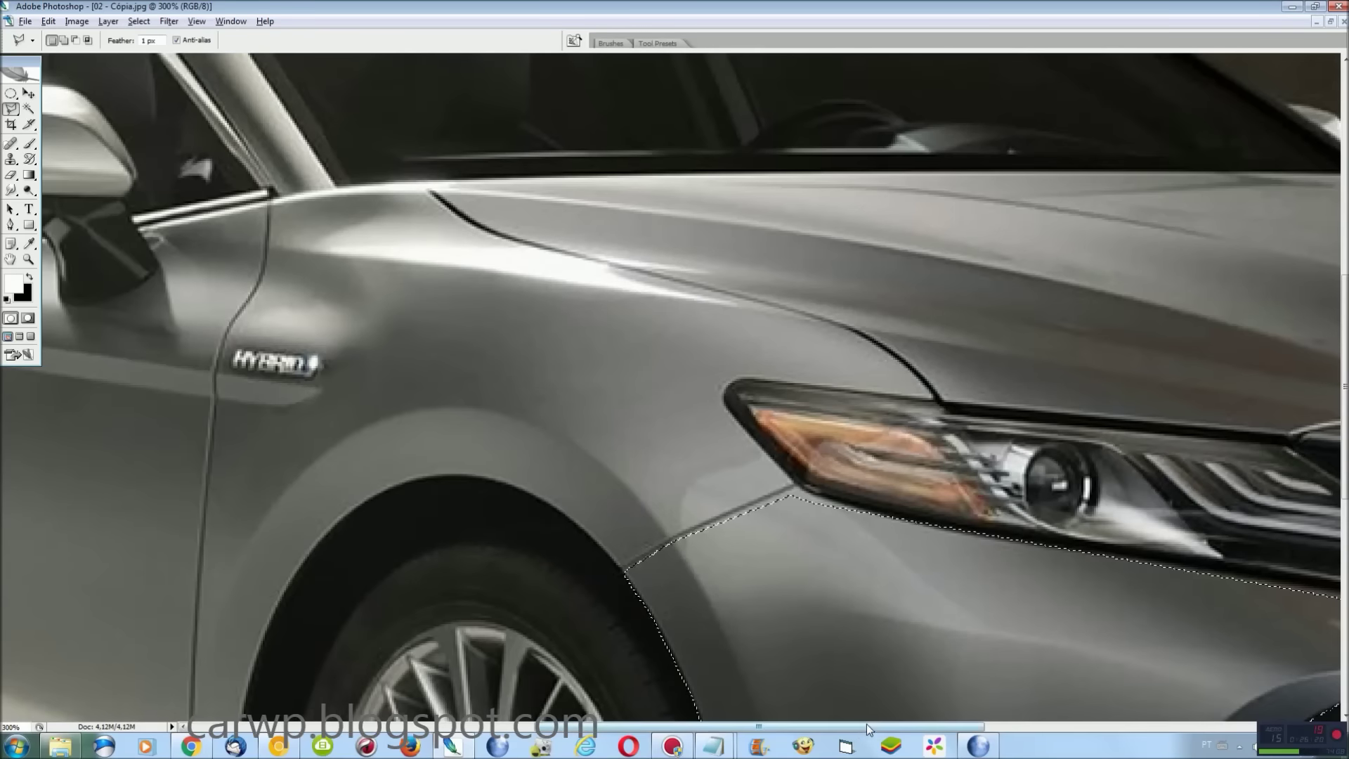
drag(211, 492, 1265, 318)
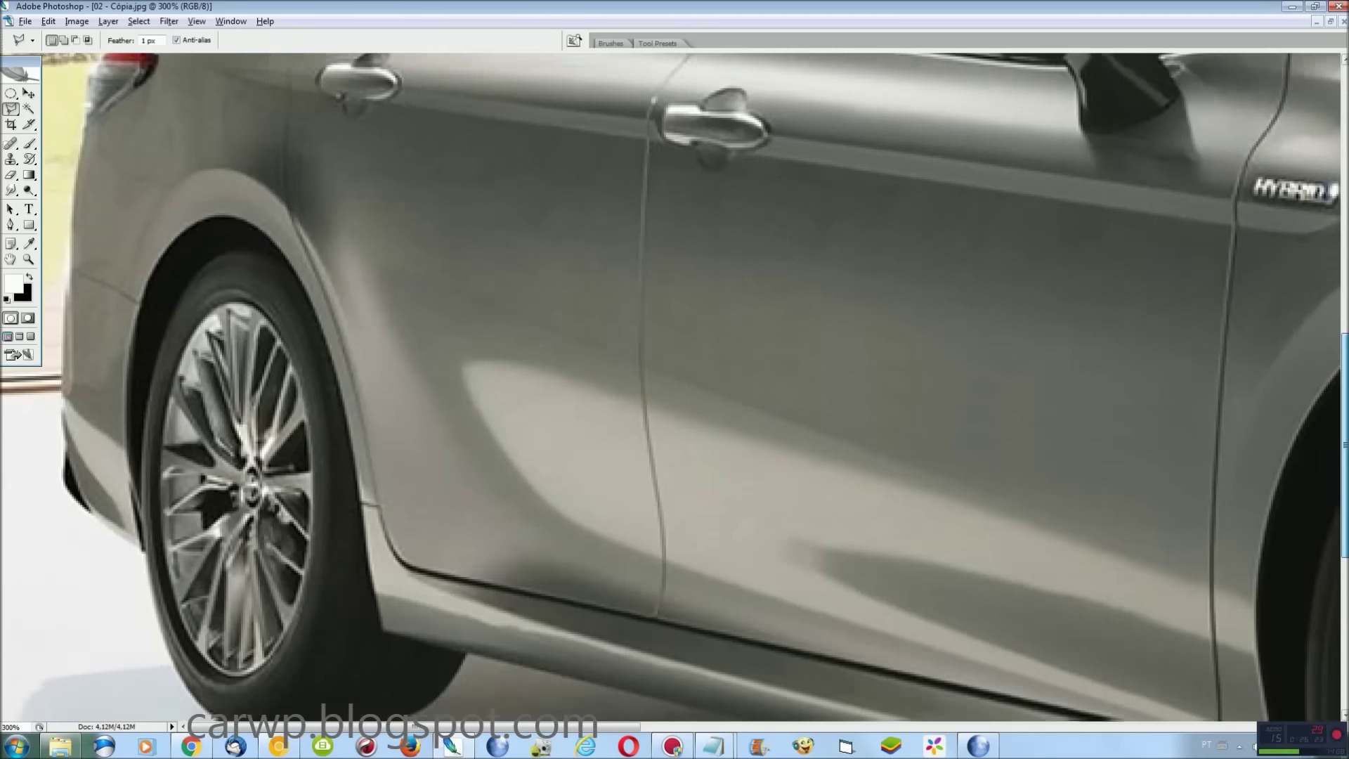
scroll(674, 388, down, 2)
click(11, 95)
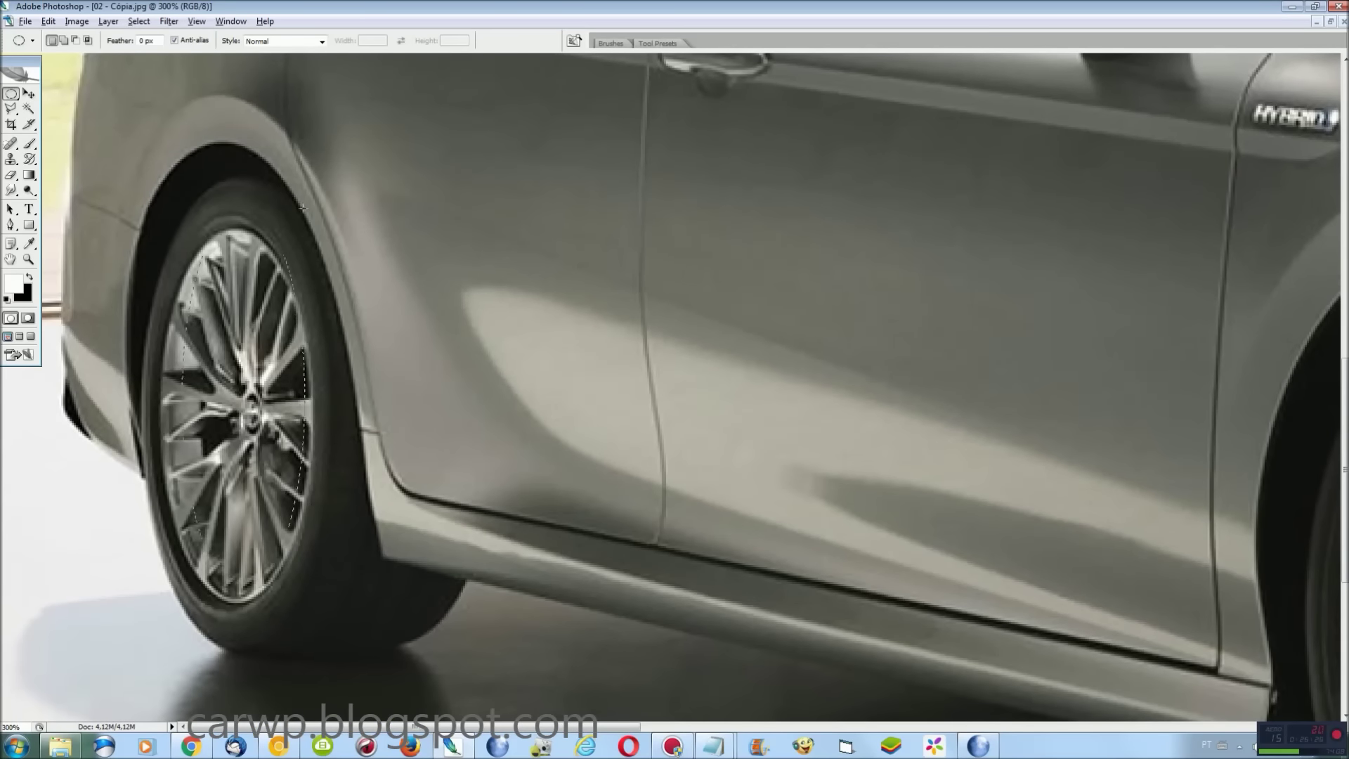
click(158, 605)
drag(297, 220, 317, 226)
click(231, 21)
click(260, 314)
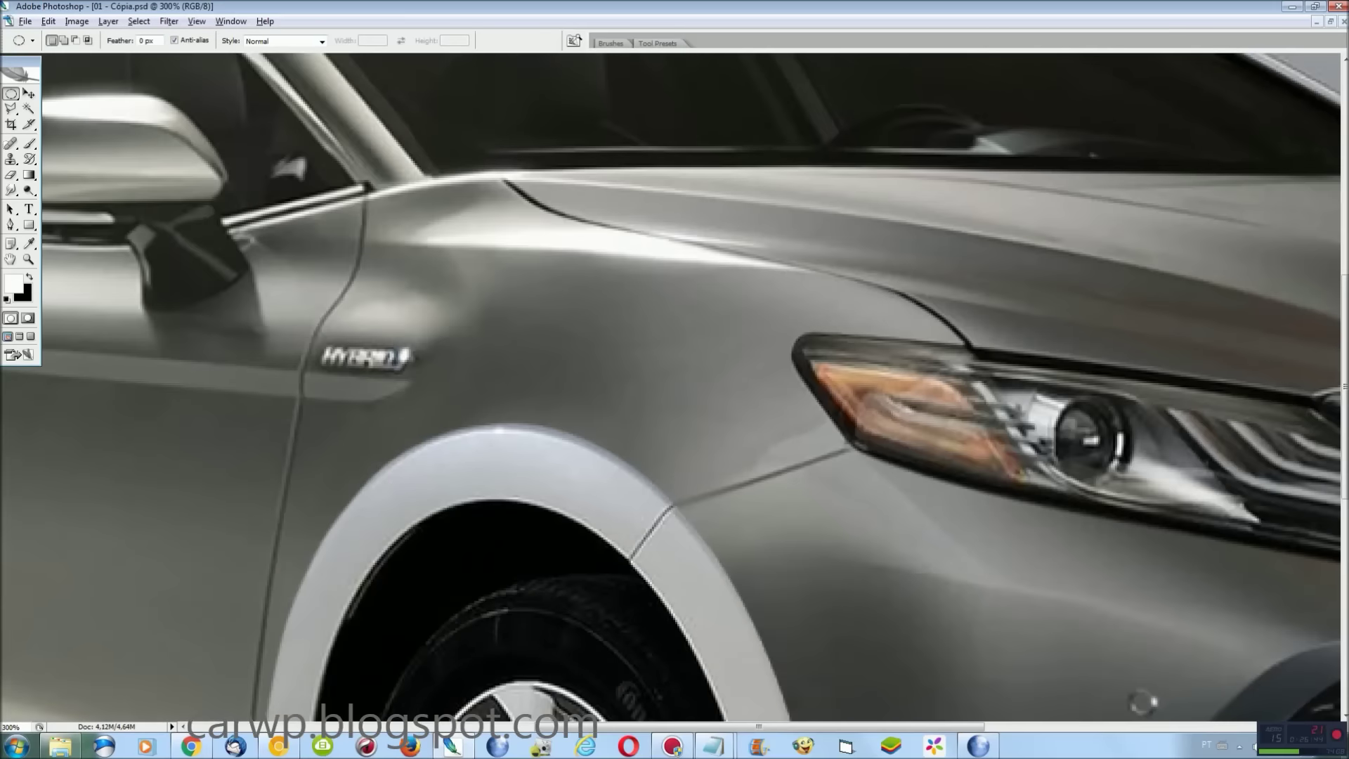
scroll(977, 424, down, 5)
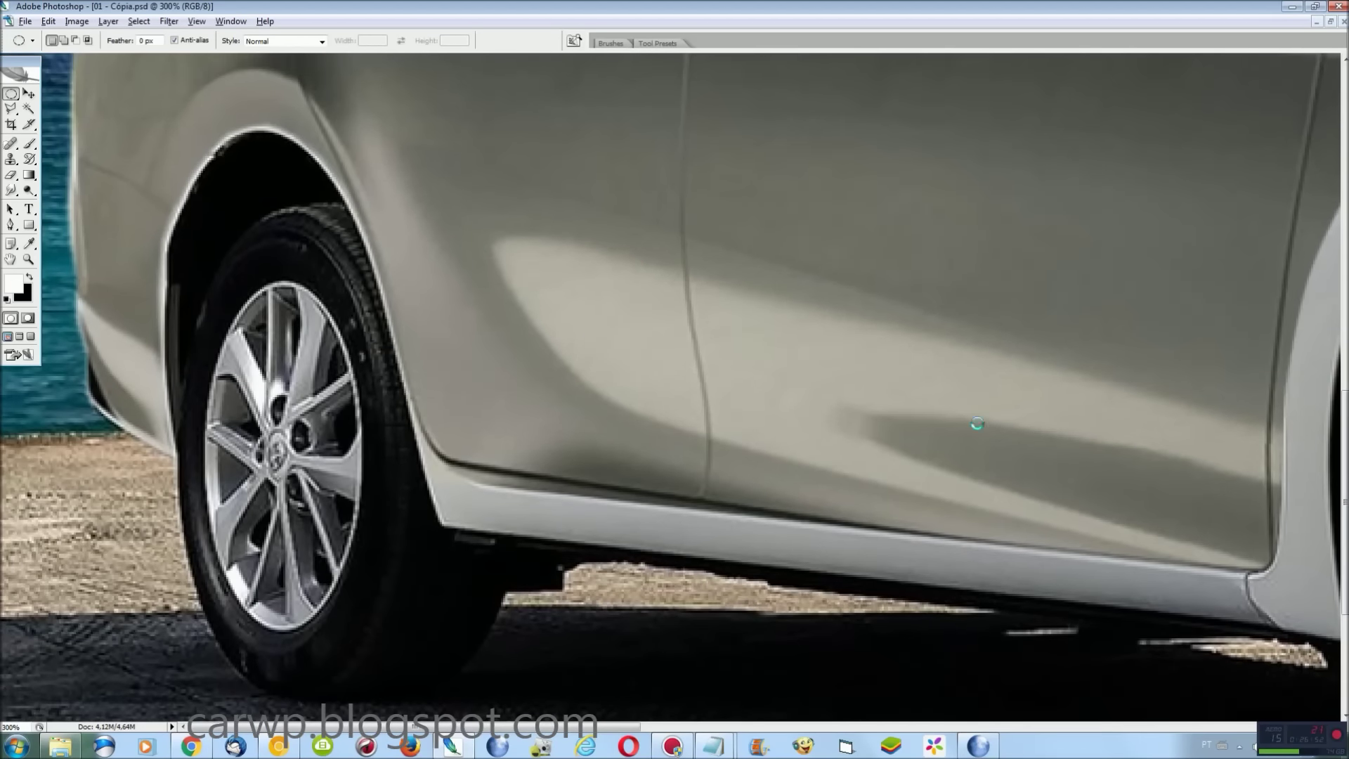
Paste the Camry wheel and fit it over the rear rim
key(ctrl+v)
key(ctrl+t)
drag(683, 536, 296, 586)
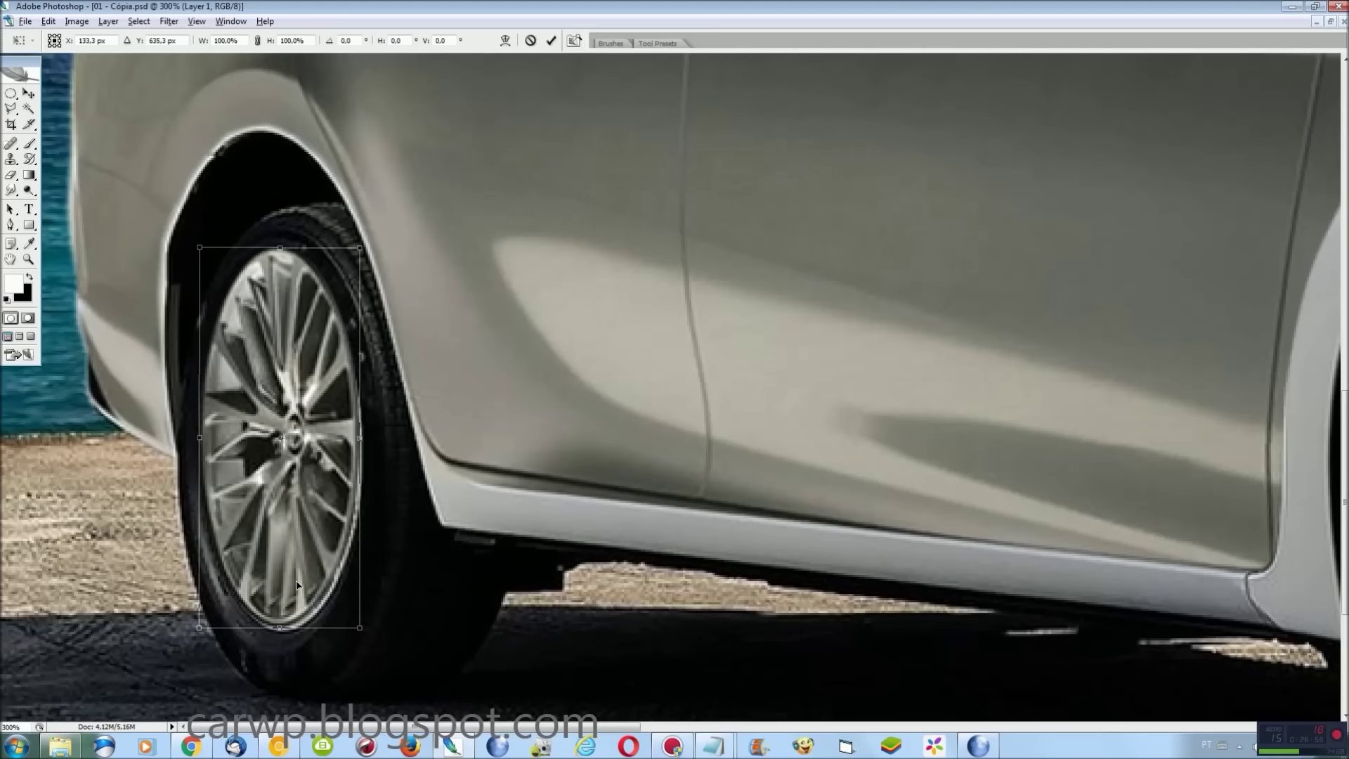
drag(280, 247, 280, 290)
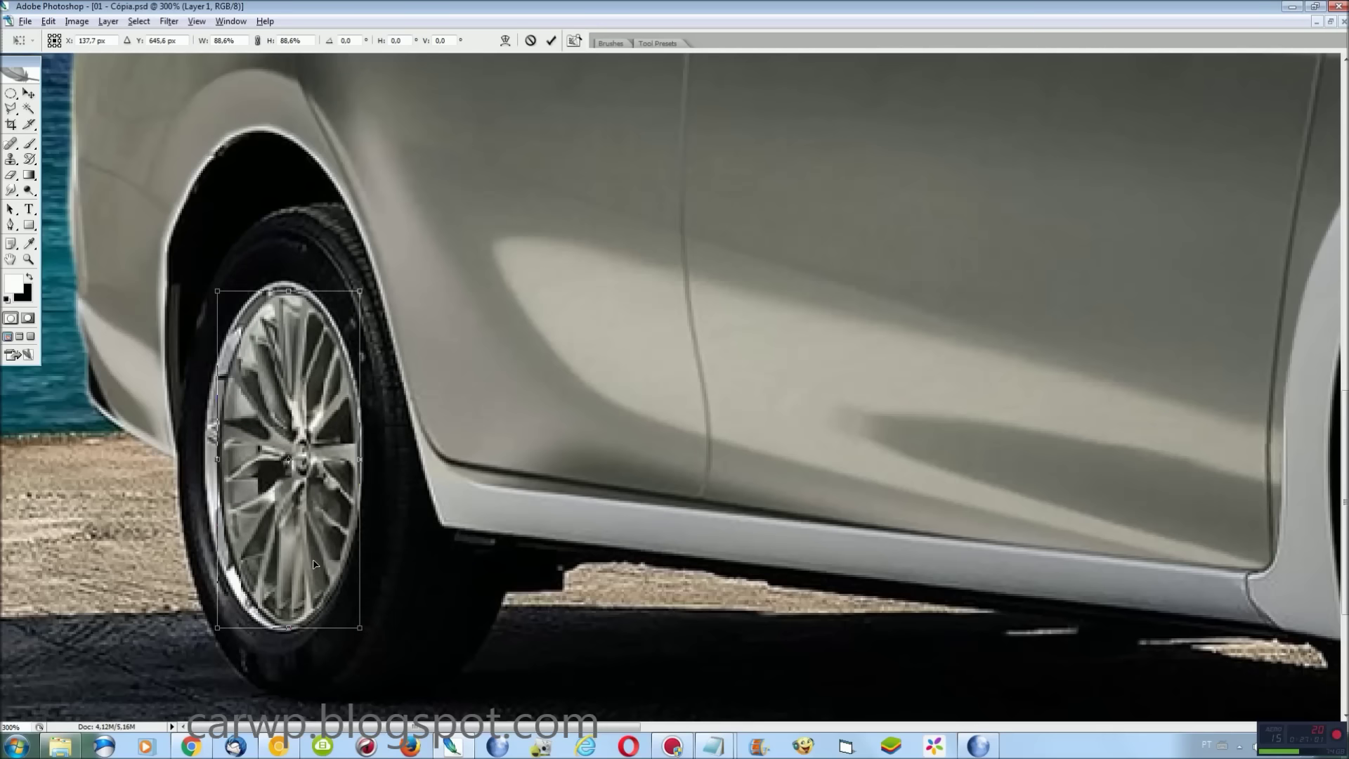
key(Right)
key(Up)
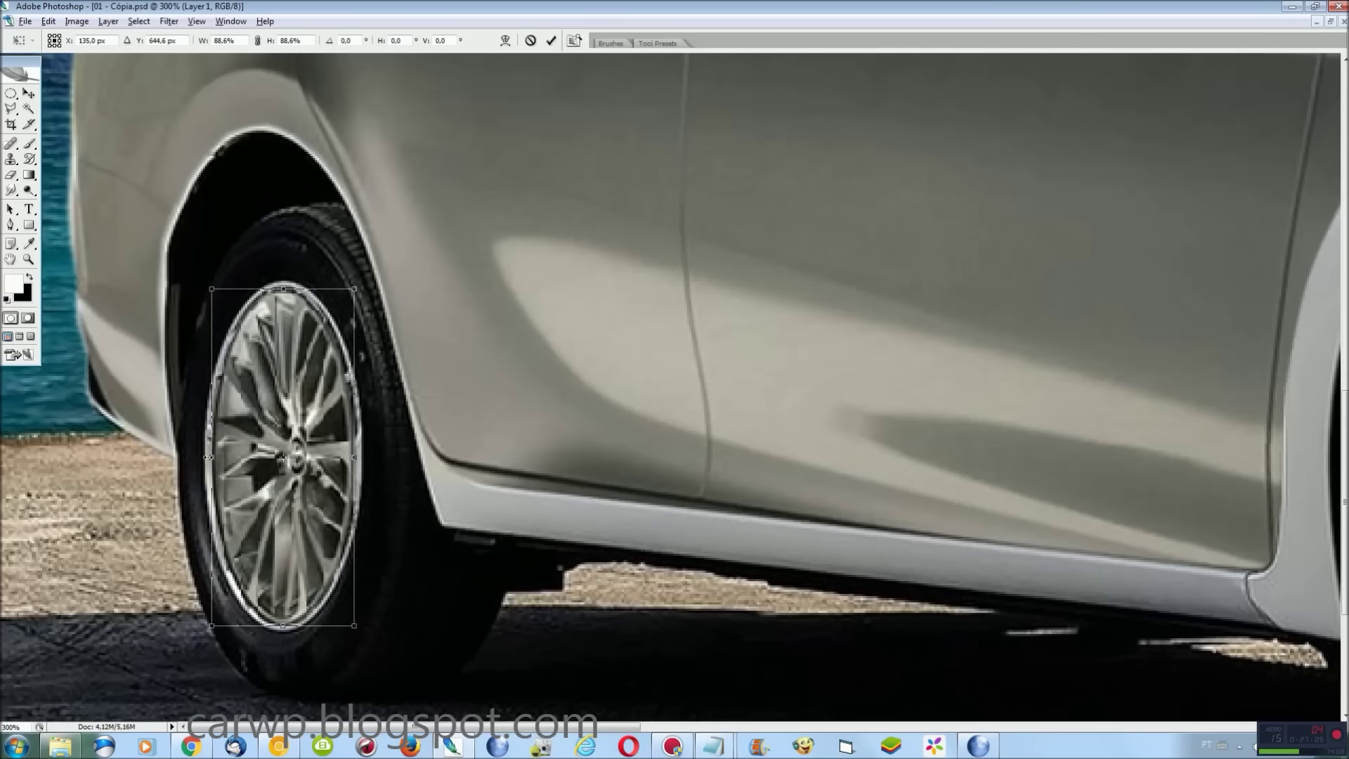
drag(209, 456, 205, 457)
key(Return)
key(m)
Enlarge the pasted wheel again so it fills the rear tyre
key(ctrl+t)
drag(364, 284, 375, 271)
drag(208, 623, 195, 634)
key(Return)
key(m)
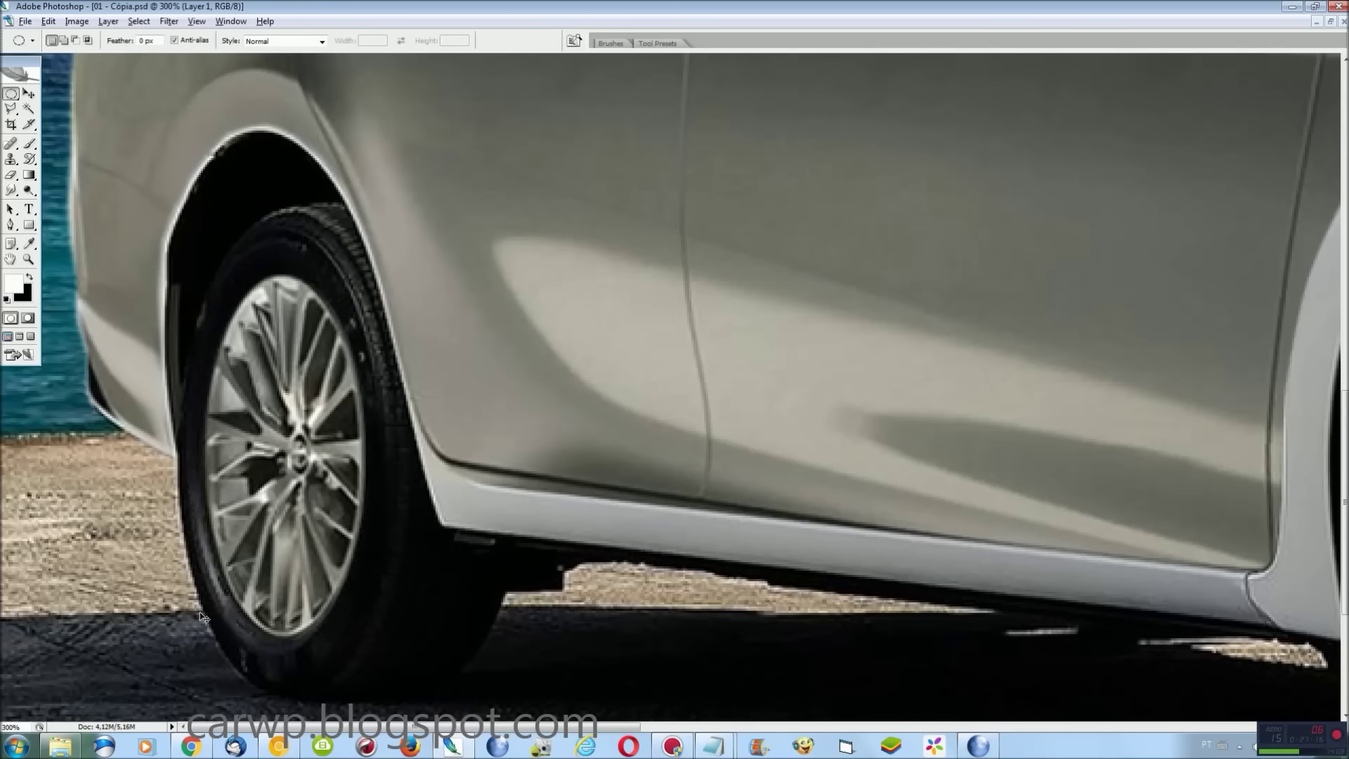
scroll(206, 604, up, 4)
key(l)
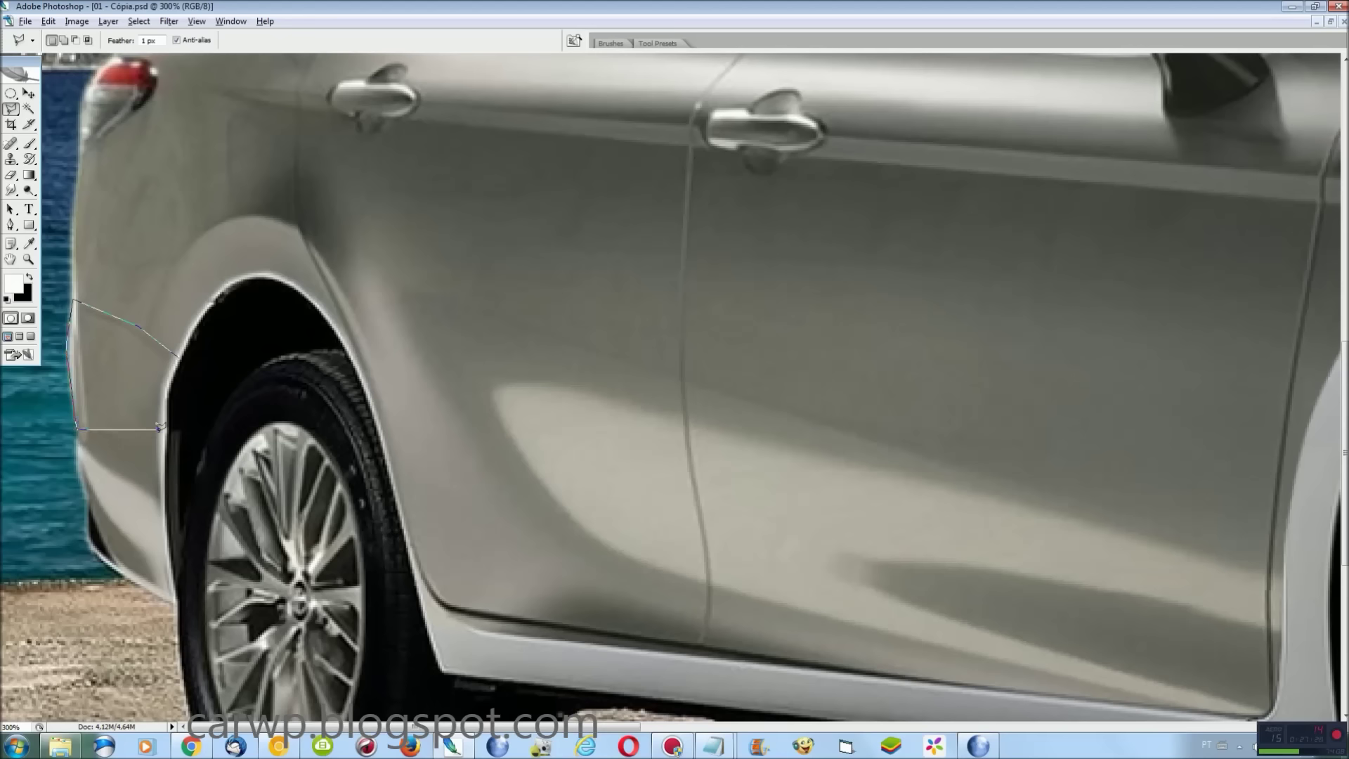
Copy the outlined rear quarter panel to a new layer, stretch it up and warp it over the arch
double_click(176, 357)
key(ctrl+j)
key(ctrl+t)
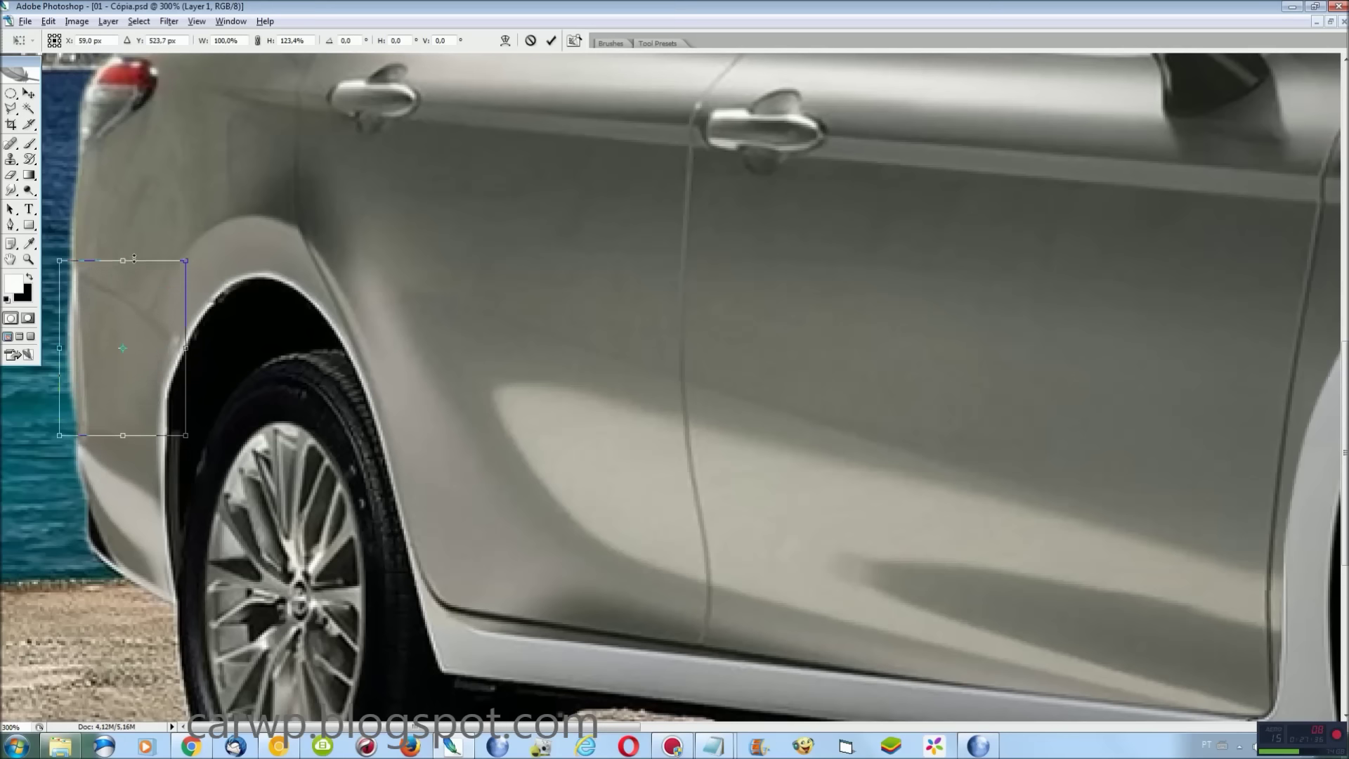
drag(124, 294, 123, 238)
right_click(143, 244)
click(179, 343)
drag(179, 343, 220, 301)
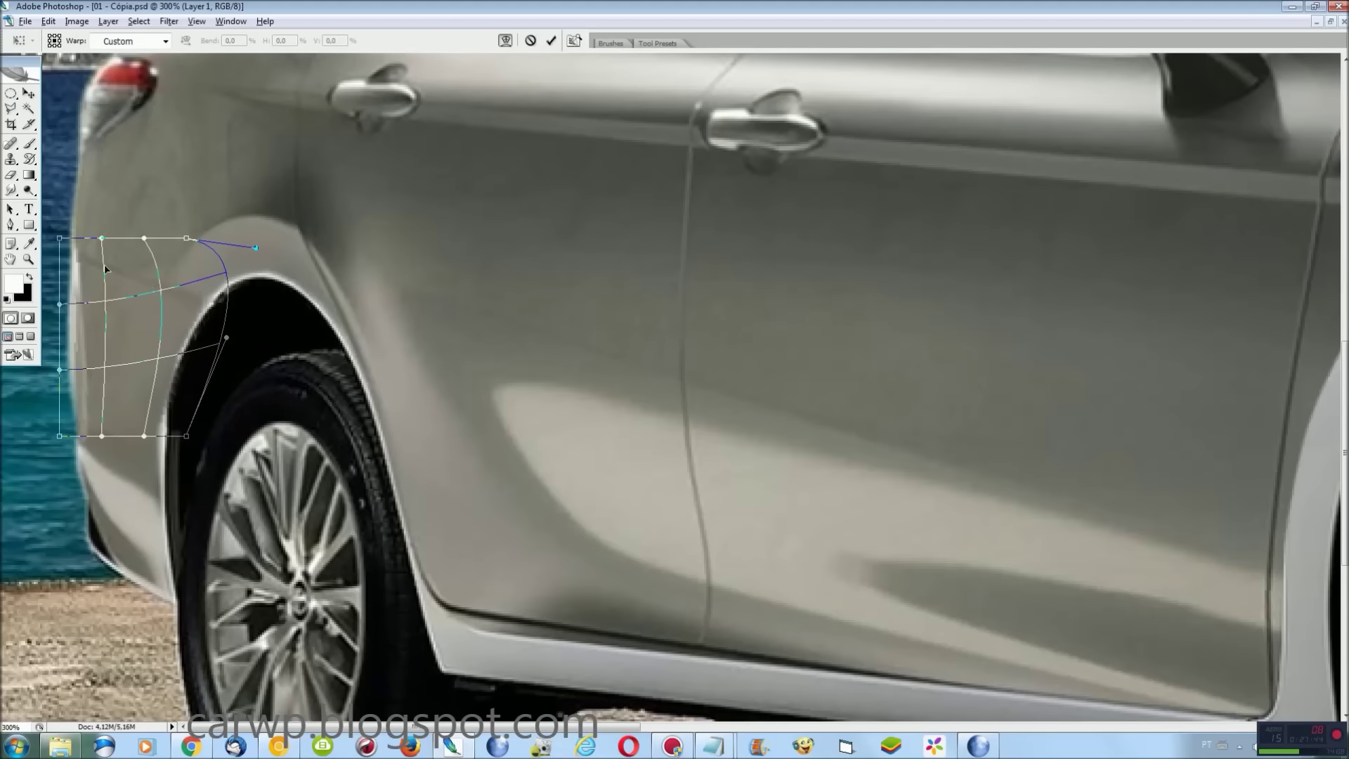
key(Return)
key(ctrl+0)
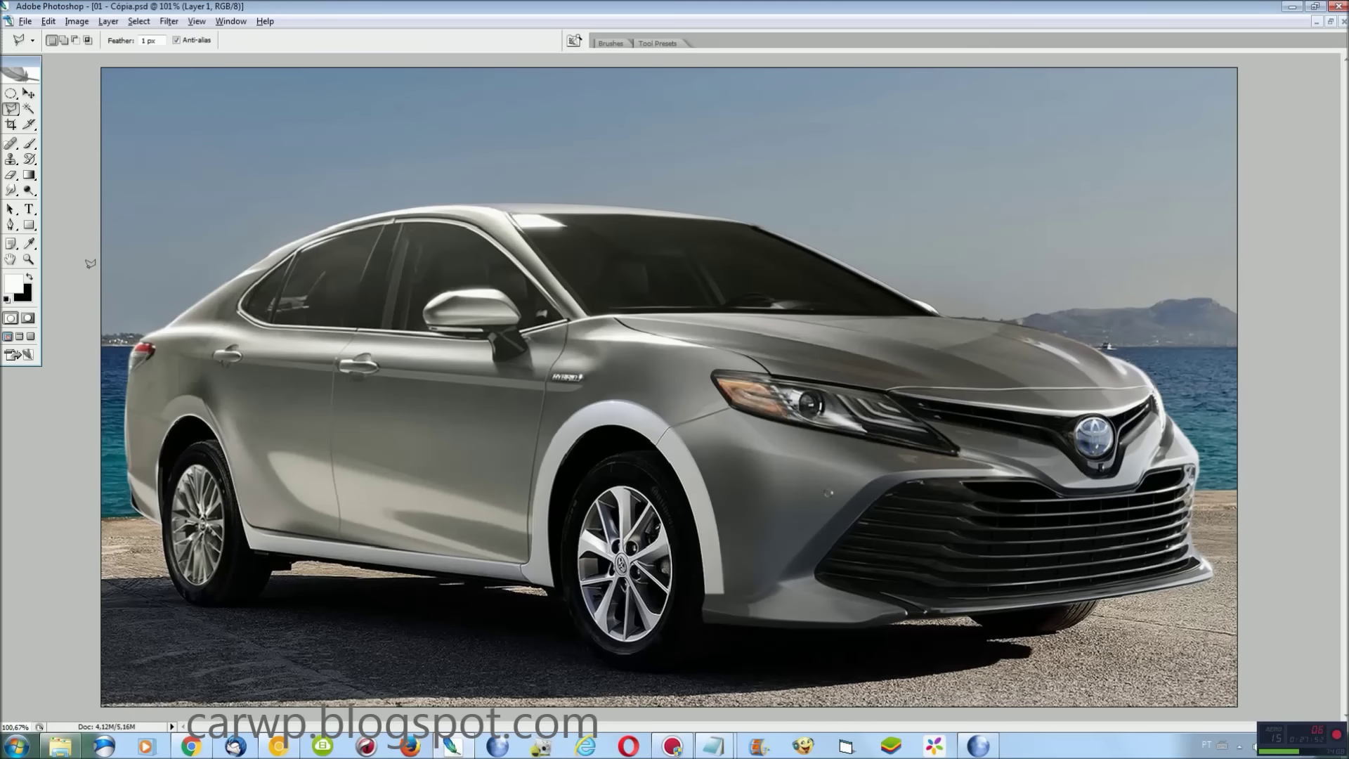
key(F7)
click(229, 459)
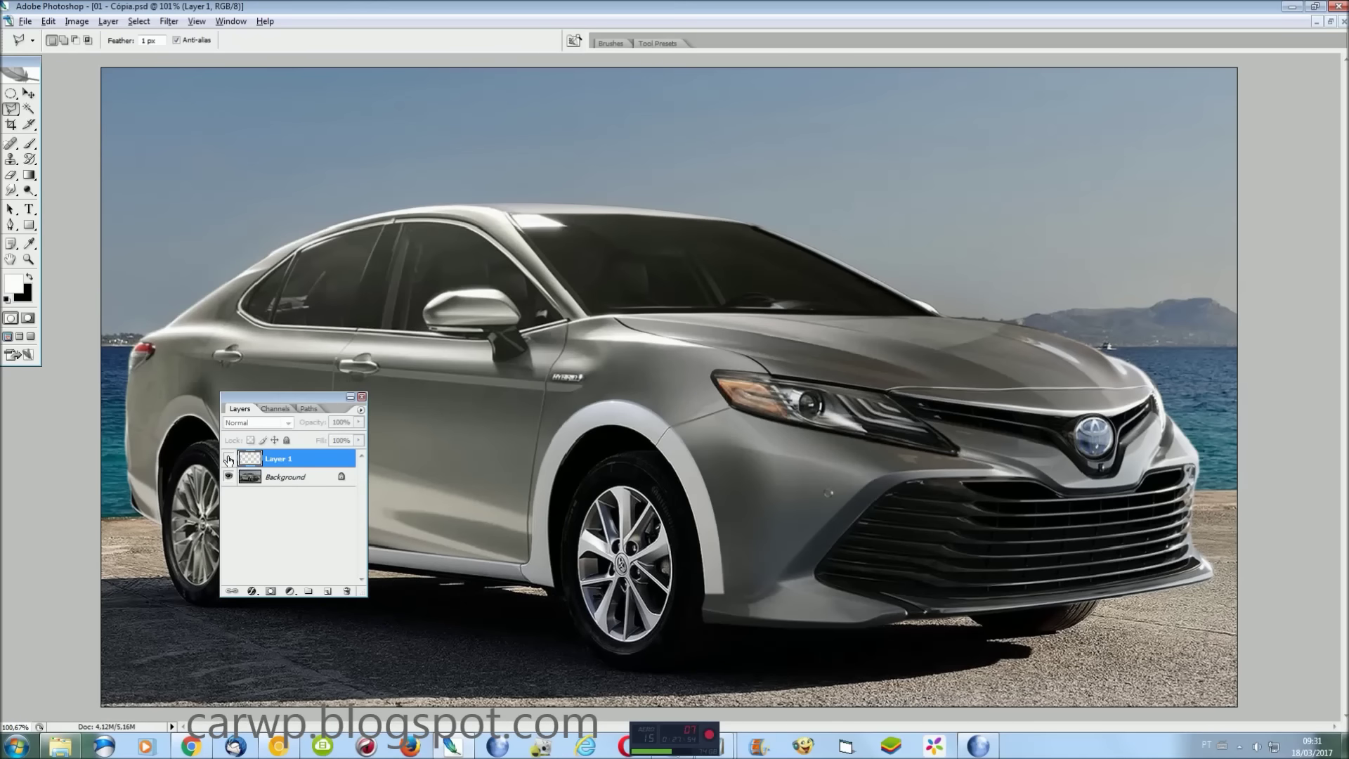
click(362, 398)
key(F7)
click(228, 459)
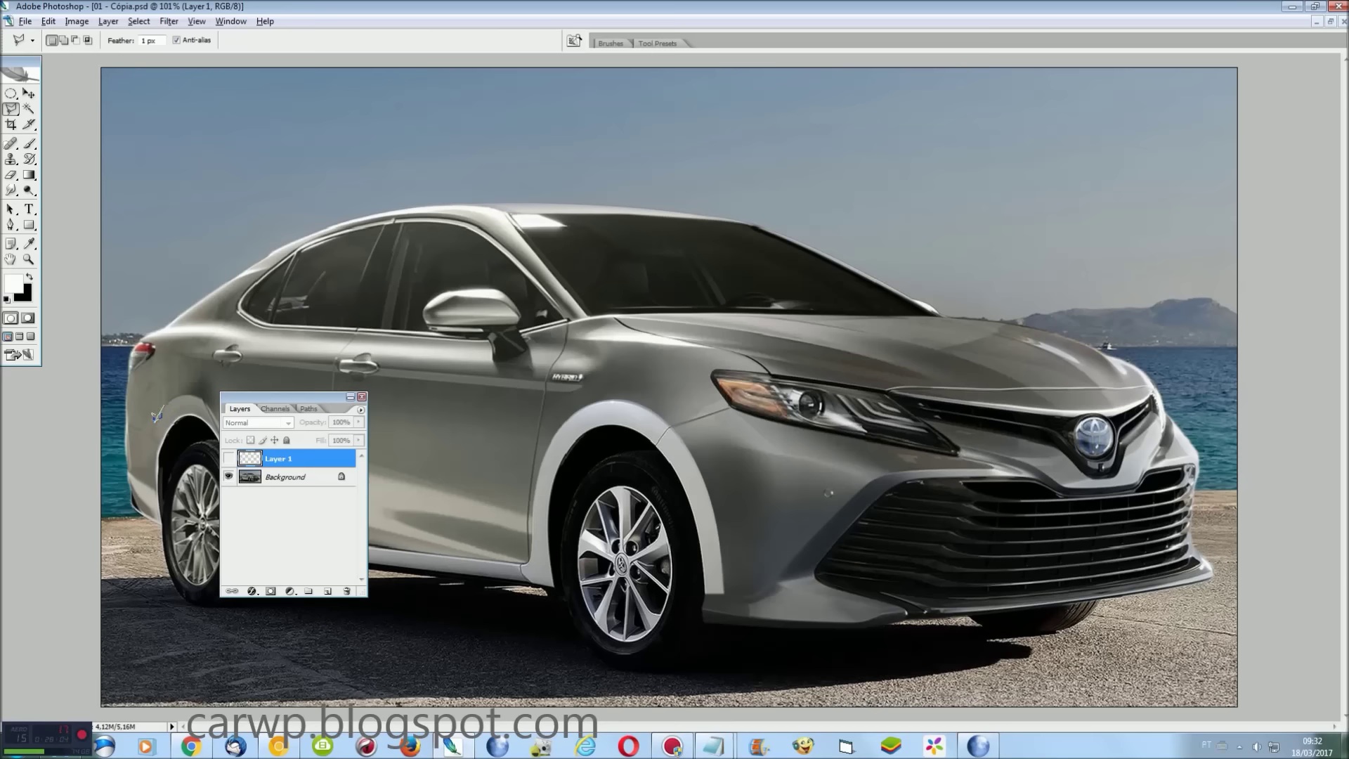
click(228, 459)
click(362, 397)
key(ctrl+plus)
key(ctrl+plus)
scroll(353, 699, left, 10)
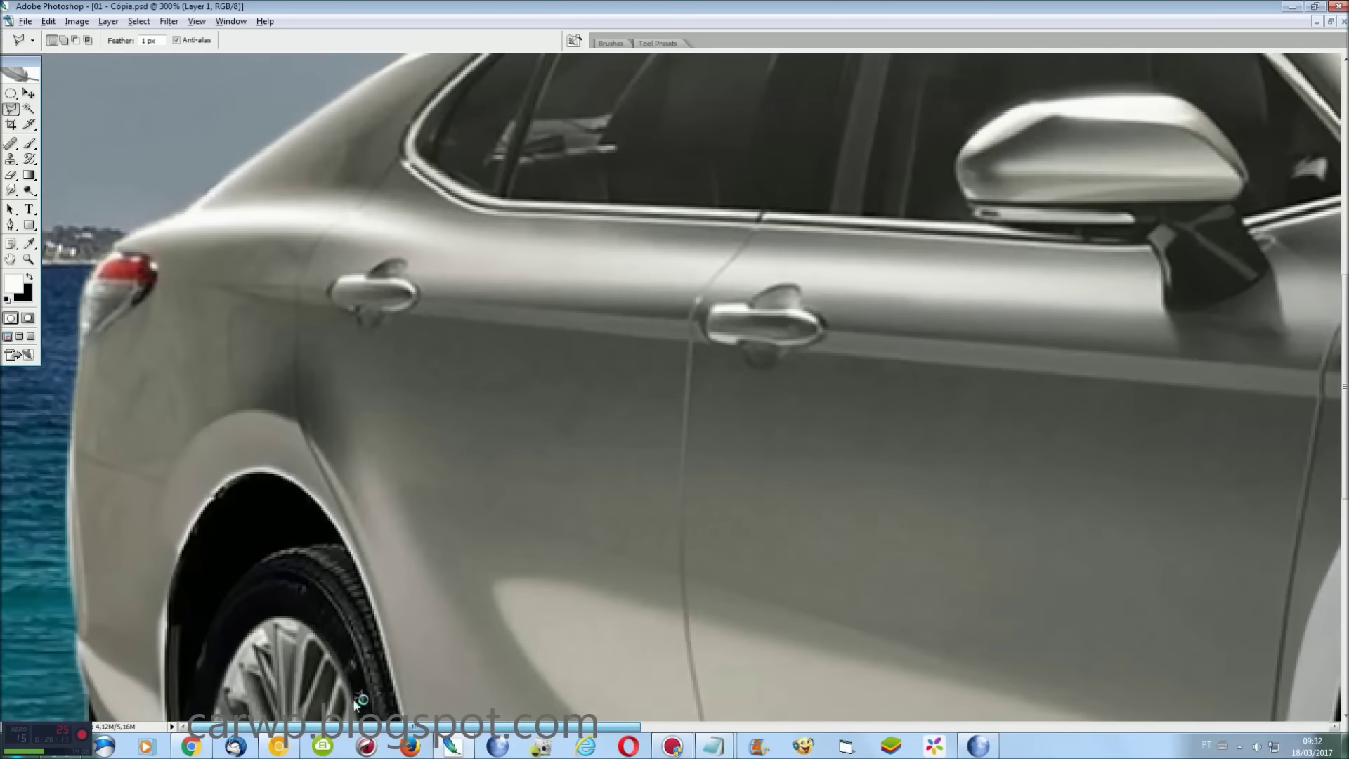
Smudge the rear wheel-arch edge into the grey body
scroll(385, 511, down, 3)
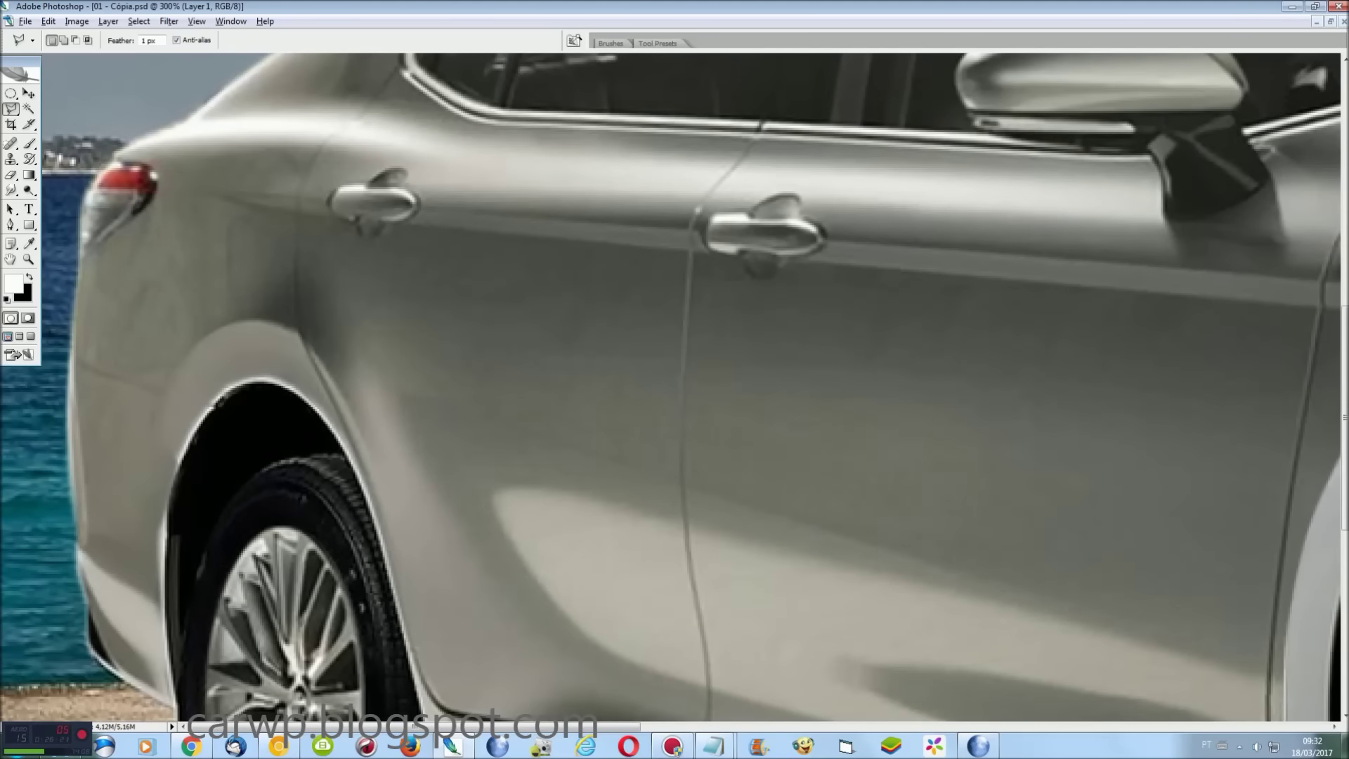
key(r)
drag(169, 456, 234, 461)
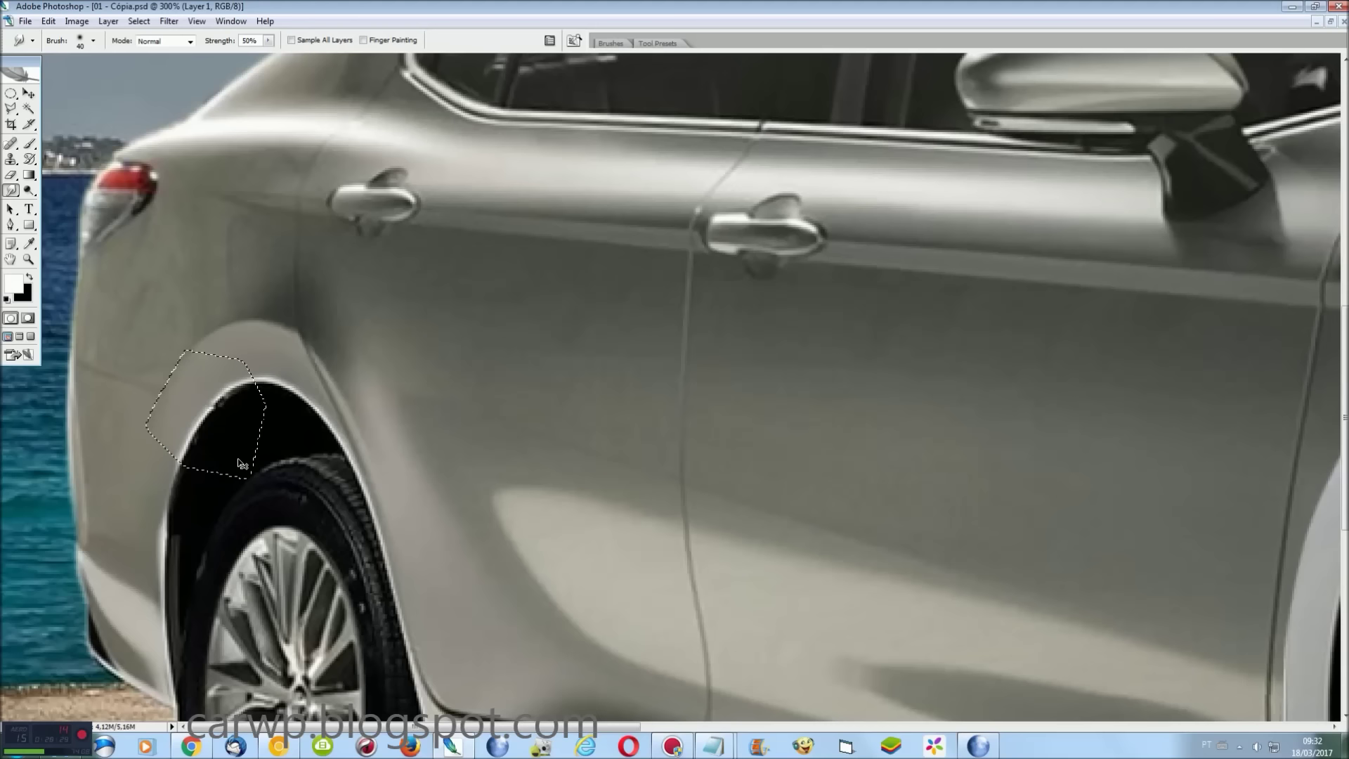
Show 02 - Cópia.jpg fully in view with its selection cleared
click(232, 21)
click(260, 316)
scroll(237, 326, up, 2)
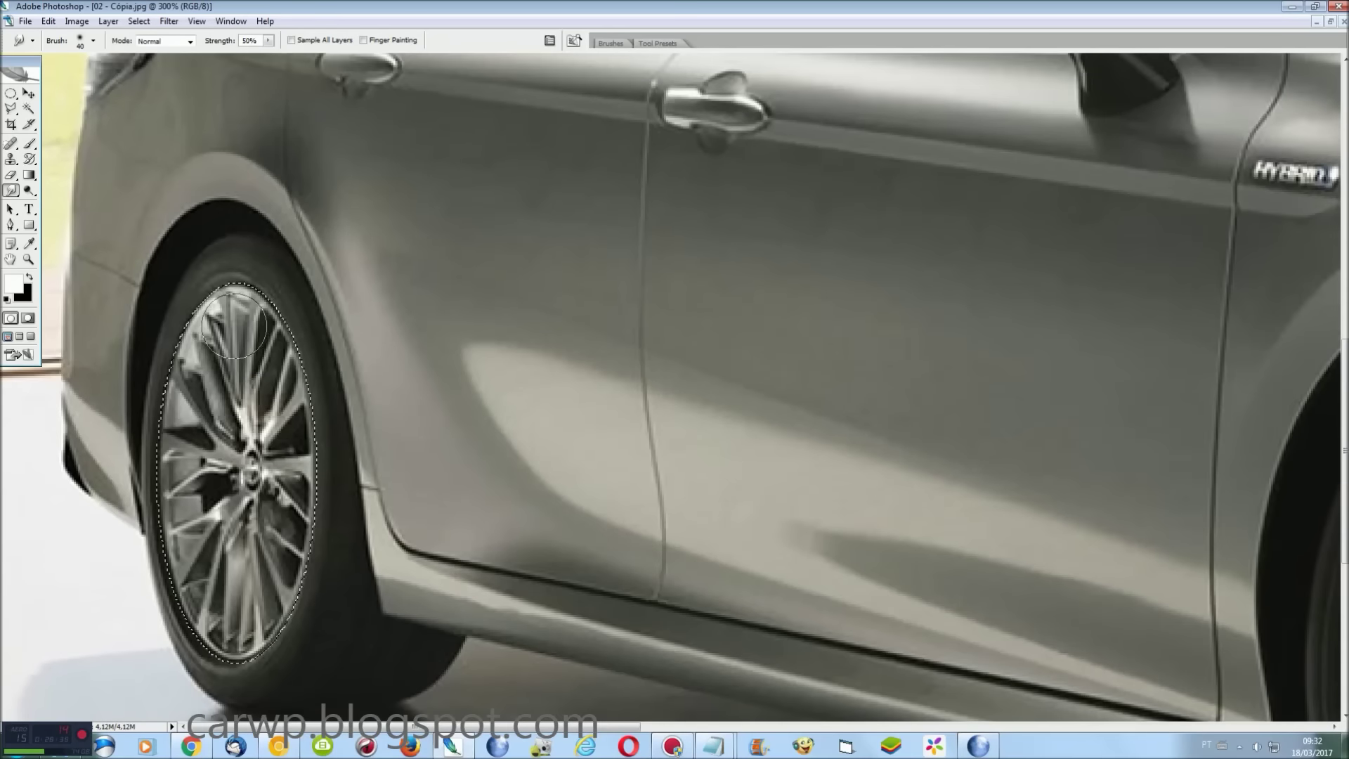
key(l)
key(ctrl+d)
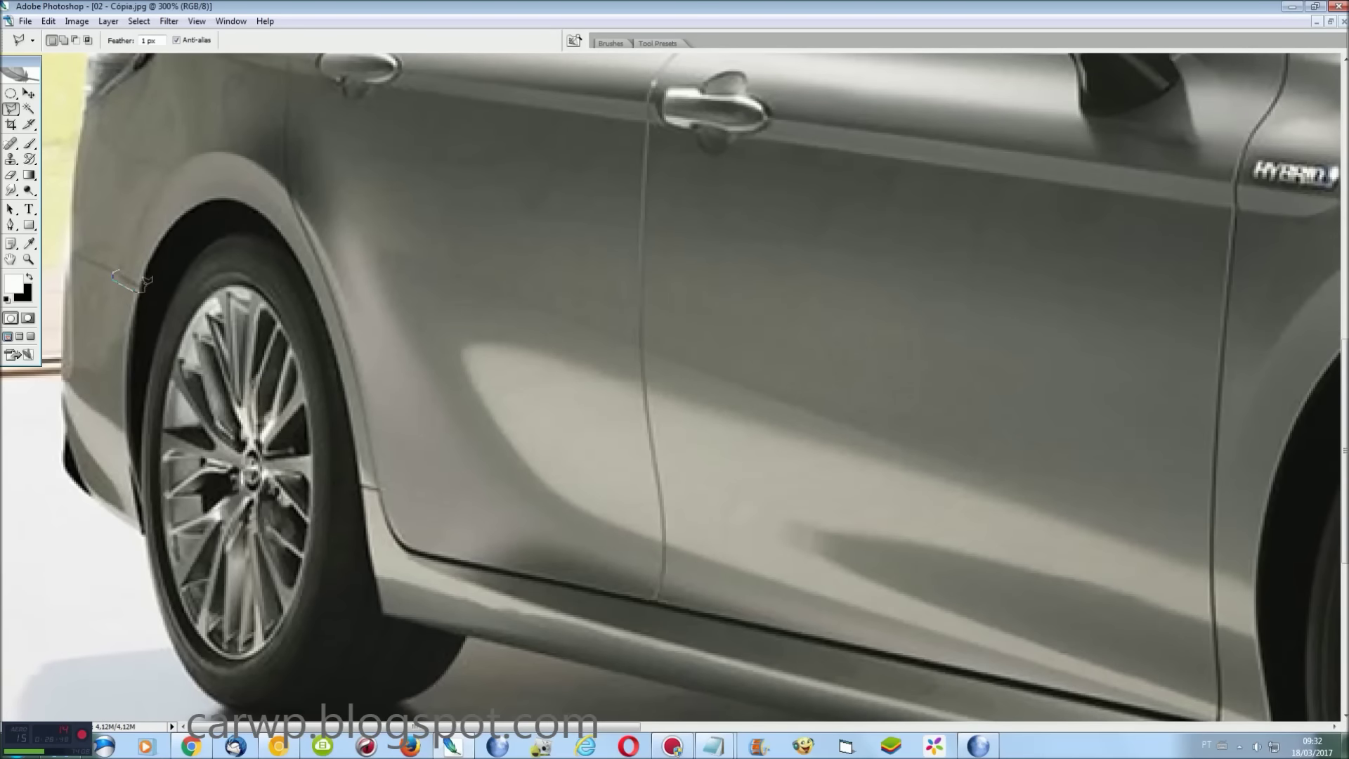
key(ctrl+0)
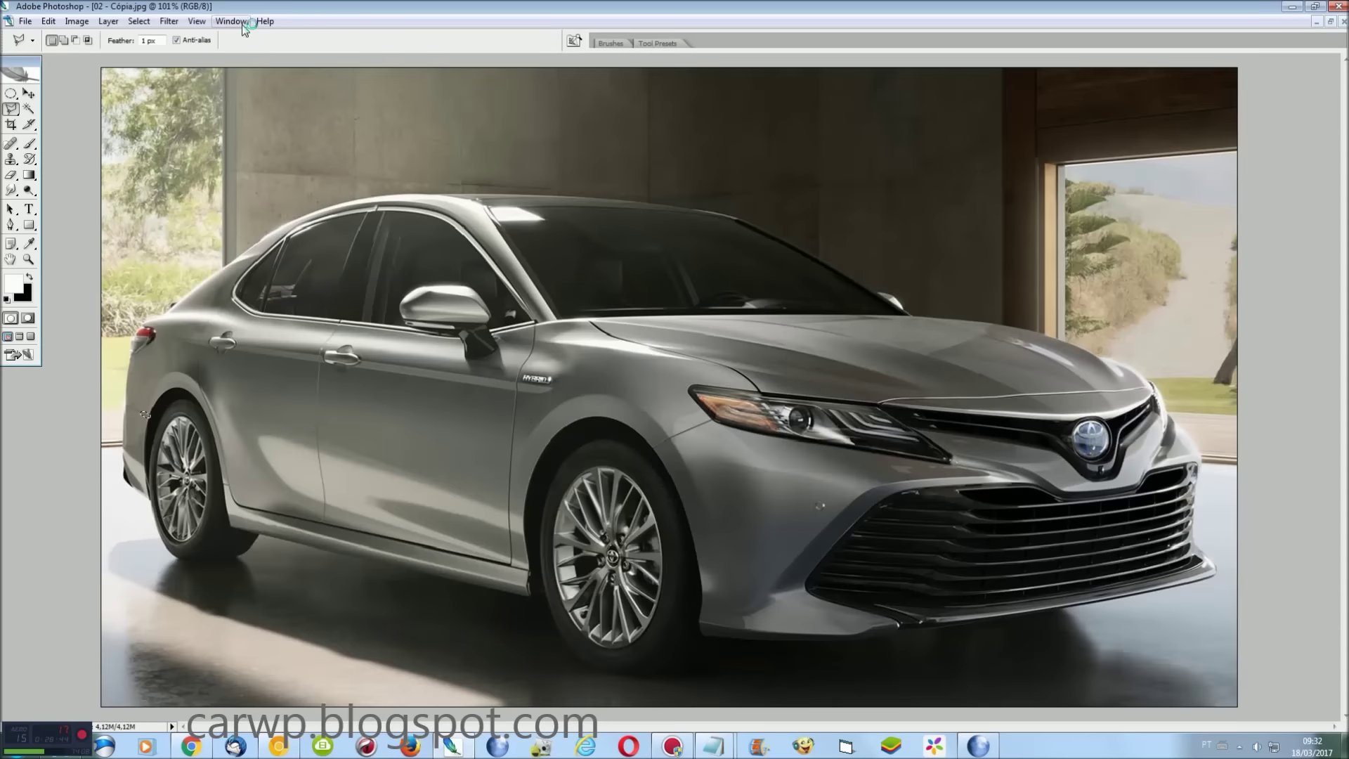
Paste the patch into 01 - Cópia.psd and widen it along the rear arch's top edge
click(231, 21)
click(256, 313)
key(ctrl+v)
key(ctrl+t)
drag(671, 390, 182, 408)
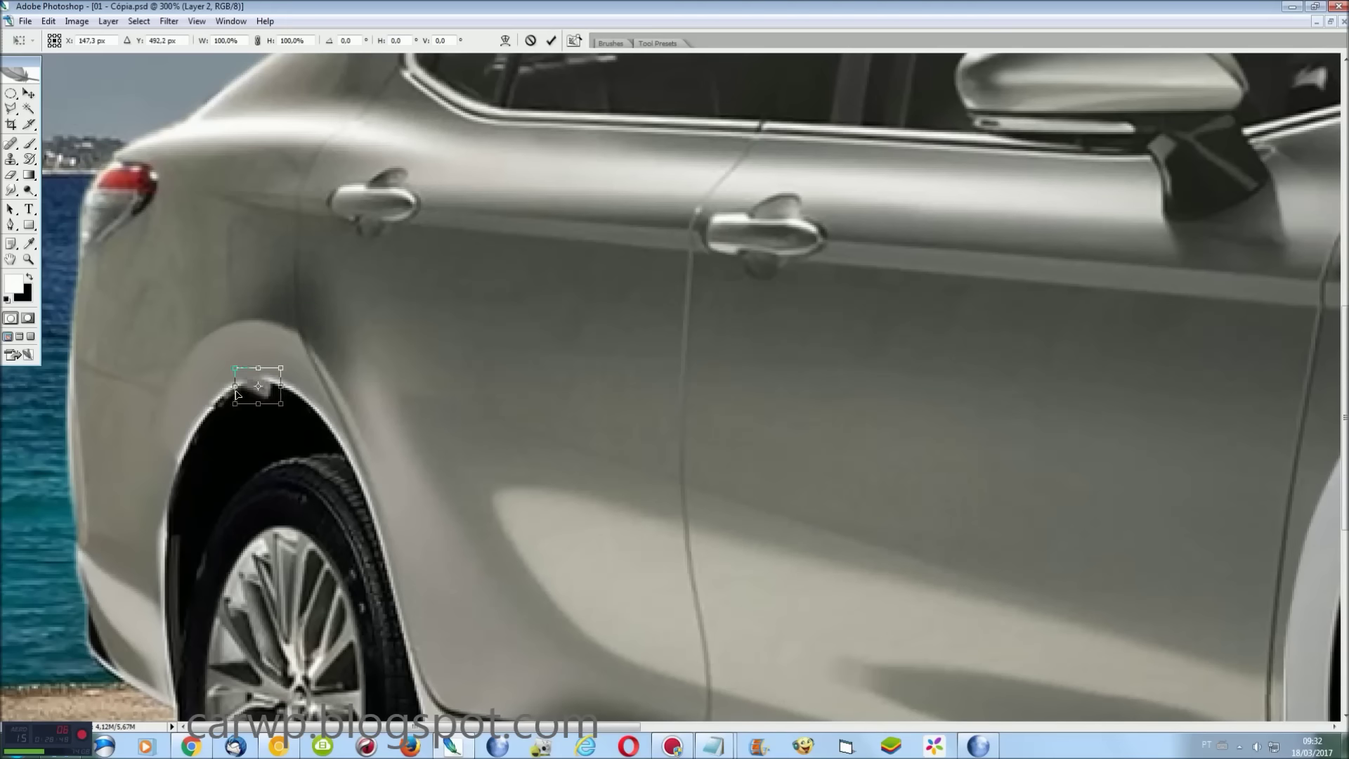
right_click(182, 409)
key(Escape)
drag(201, 401, 240, 407)
key(Return)
Load the saved 'Down' selection and merge the patch into the image
click(138, 21)
click(155, 243)
click(738, 248)
click(602, 273)
click(788, 214)
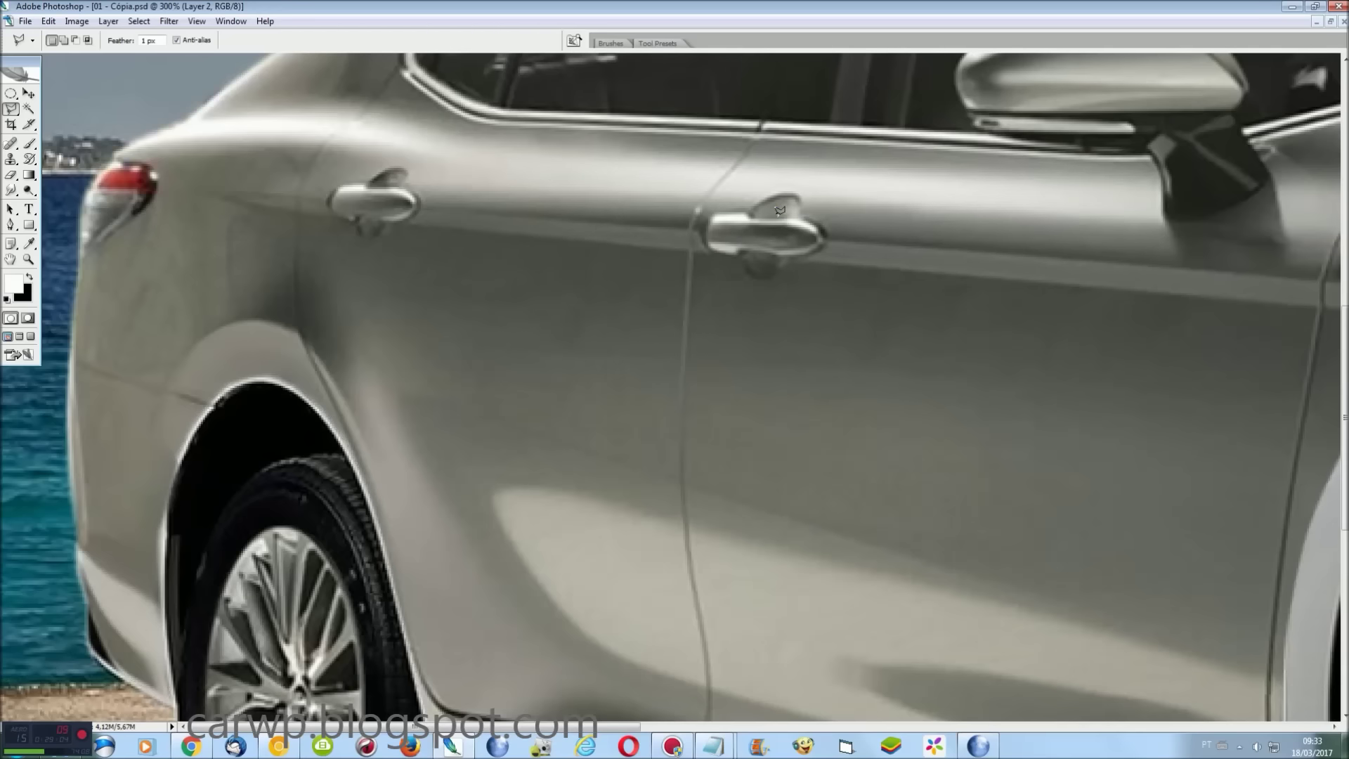
key(ctrl+e)
Copy the selected area to a new layer and smudge the rear arch edge smooth
key(ctrl+j)
key(r)
drag(161, 435, 156, 555)
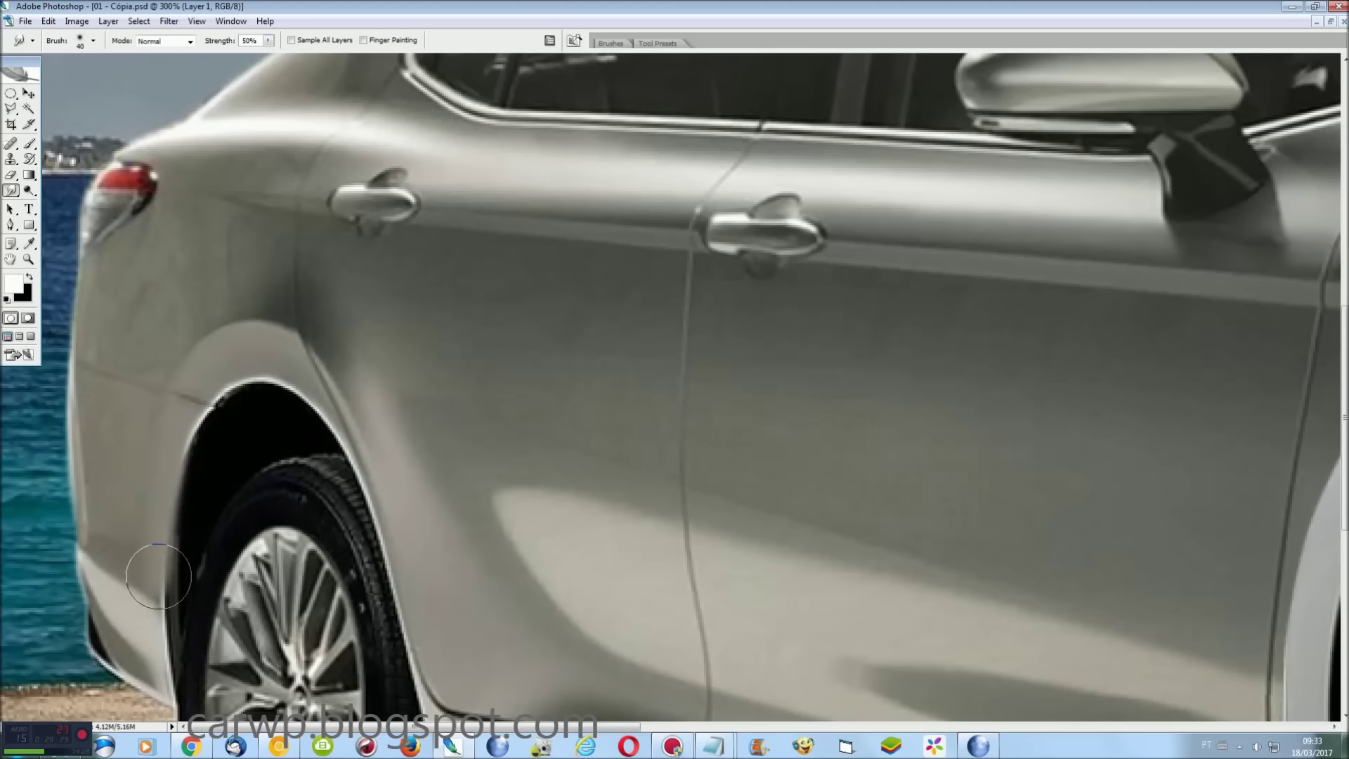
Load the saved selection, merge the layers, and display 02 - Cópia.jpg
click(138, 21)
click(170, 239)
click(671, 255)
click(801, 219)
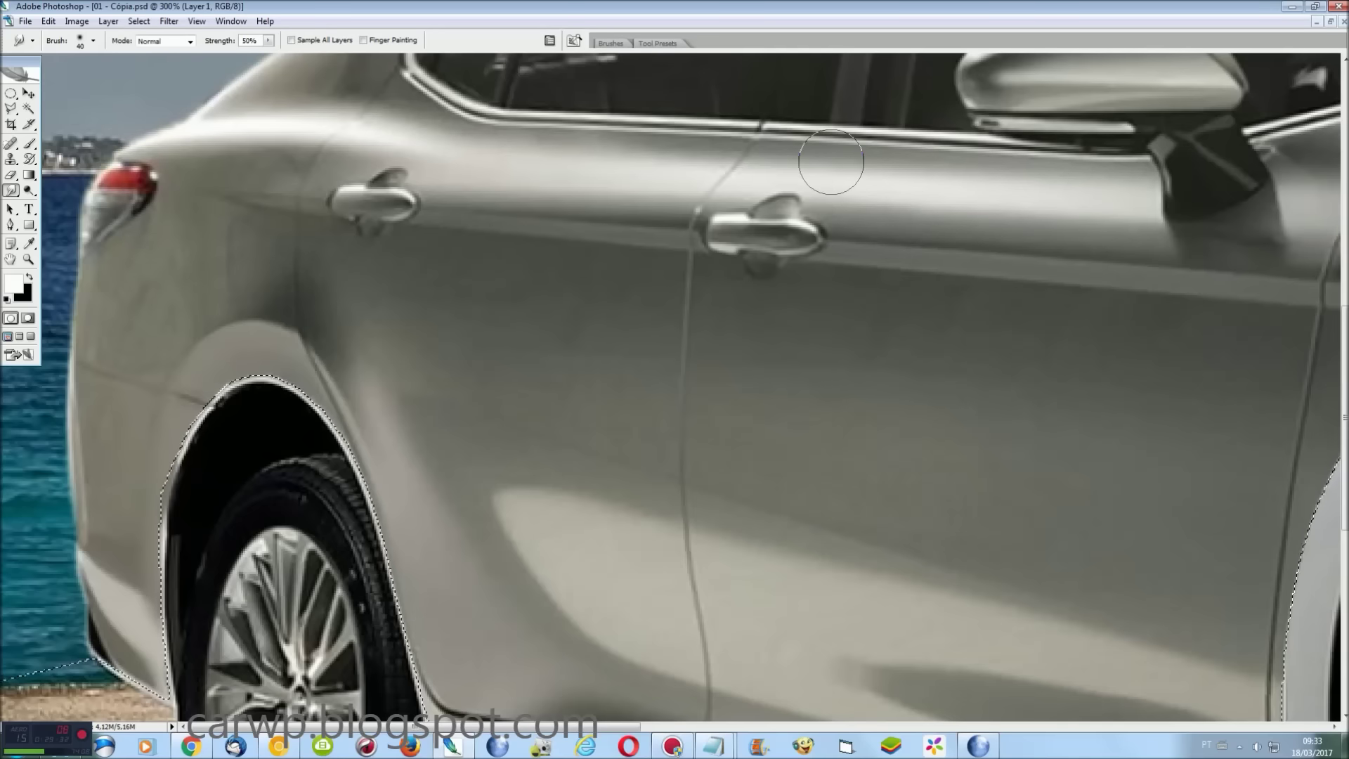
key(ctrl+0)
key(ctrl+e)
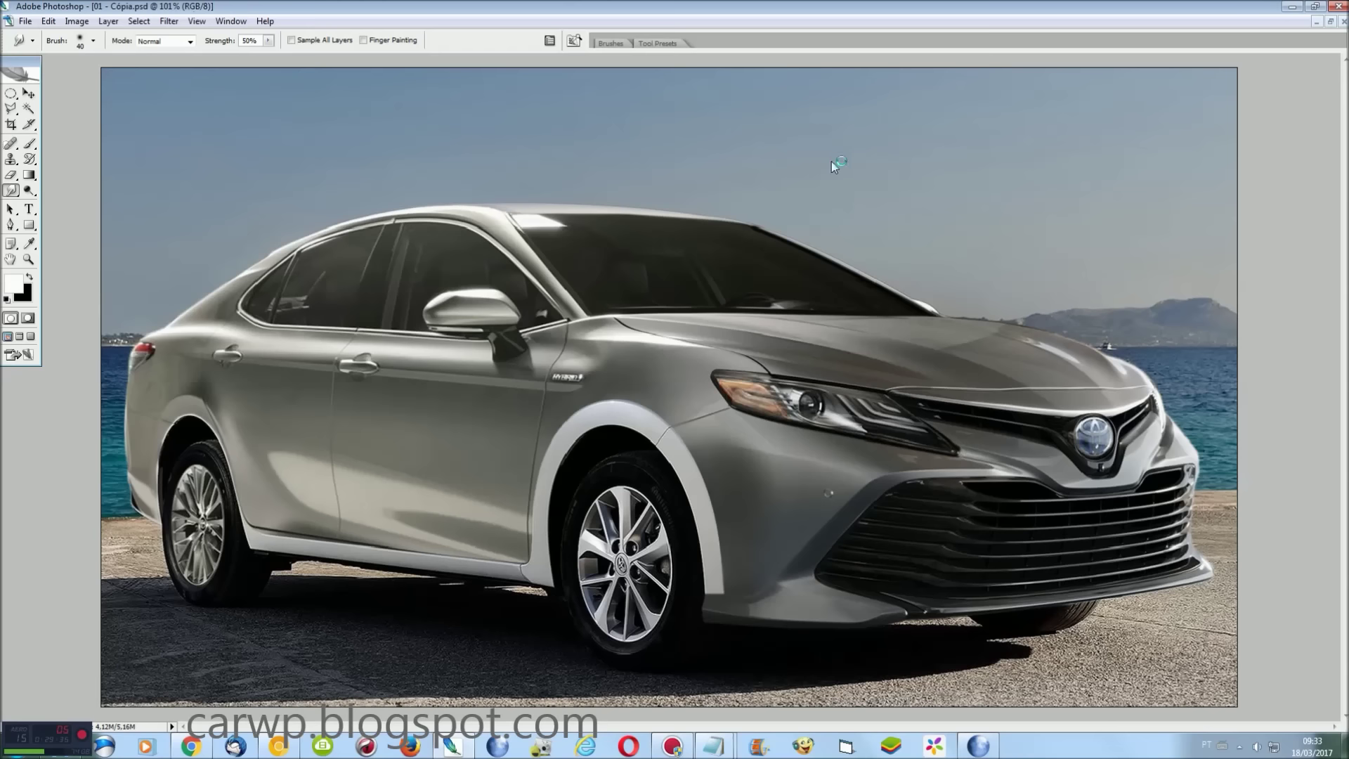
click(231, 21)
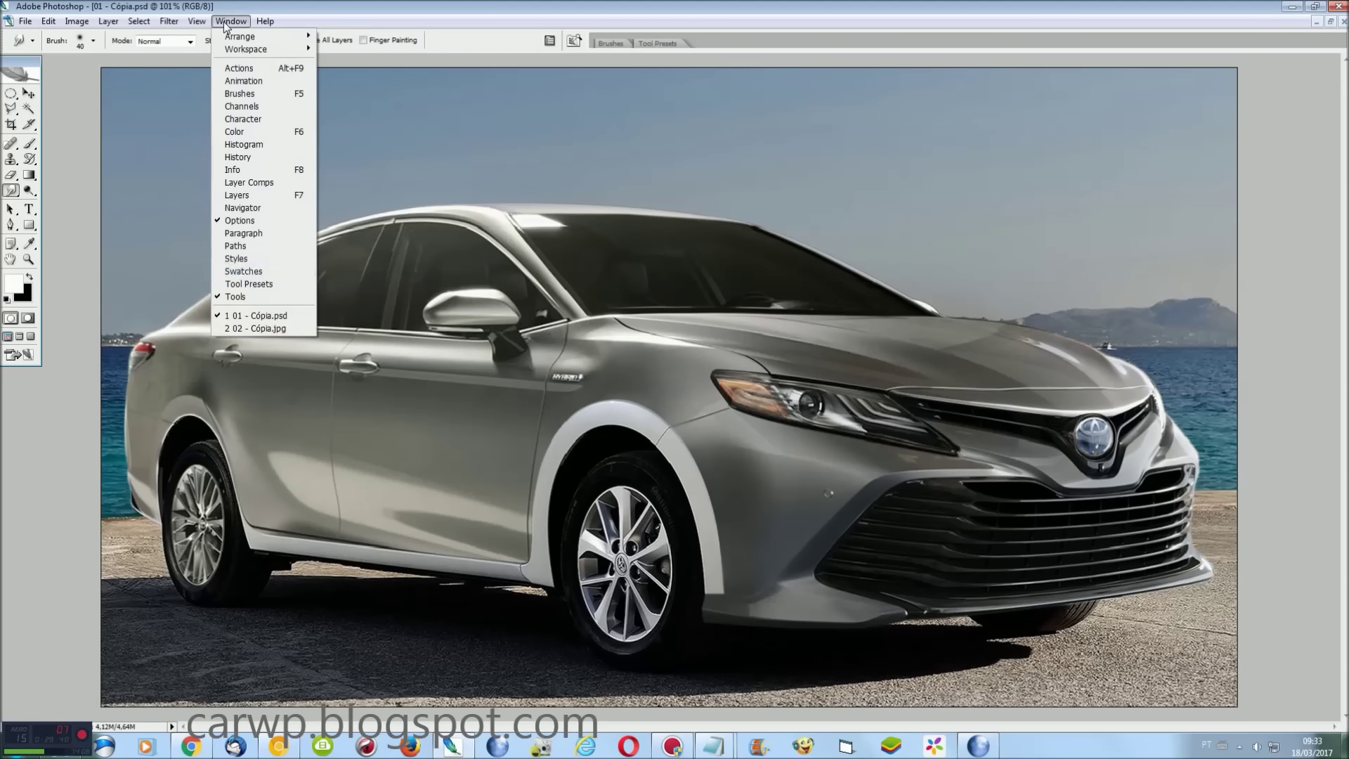
click(256, 330)
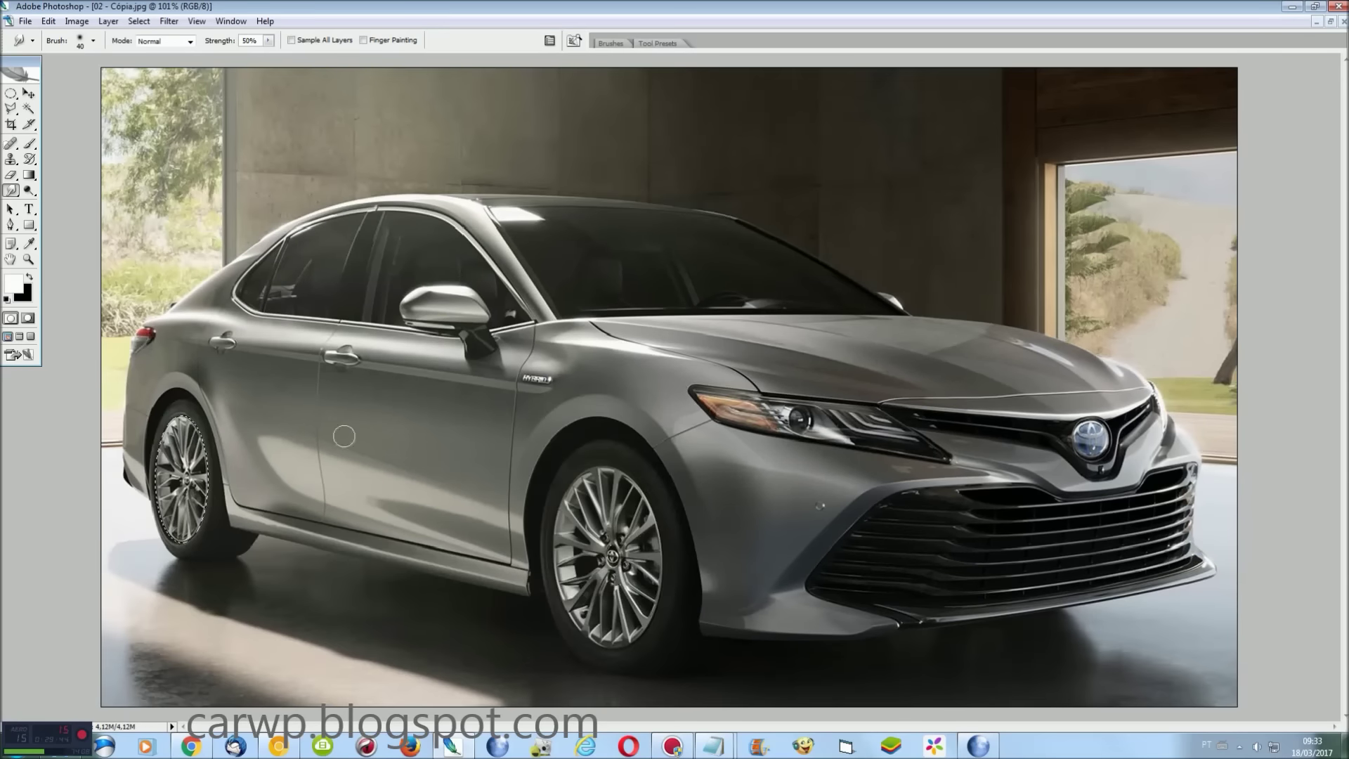
Draw an initial selection around the Camry's front wheel hub and zoom in on it
key(l)
drag(611, 526, 608, 649)
key(ctrl+plus)
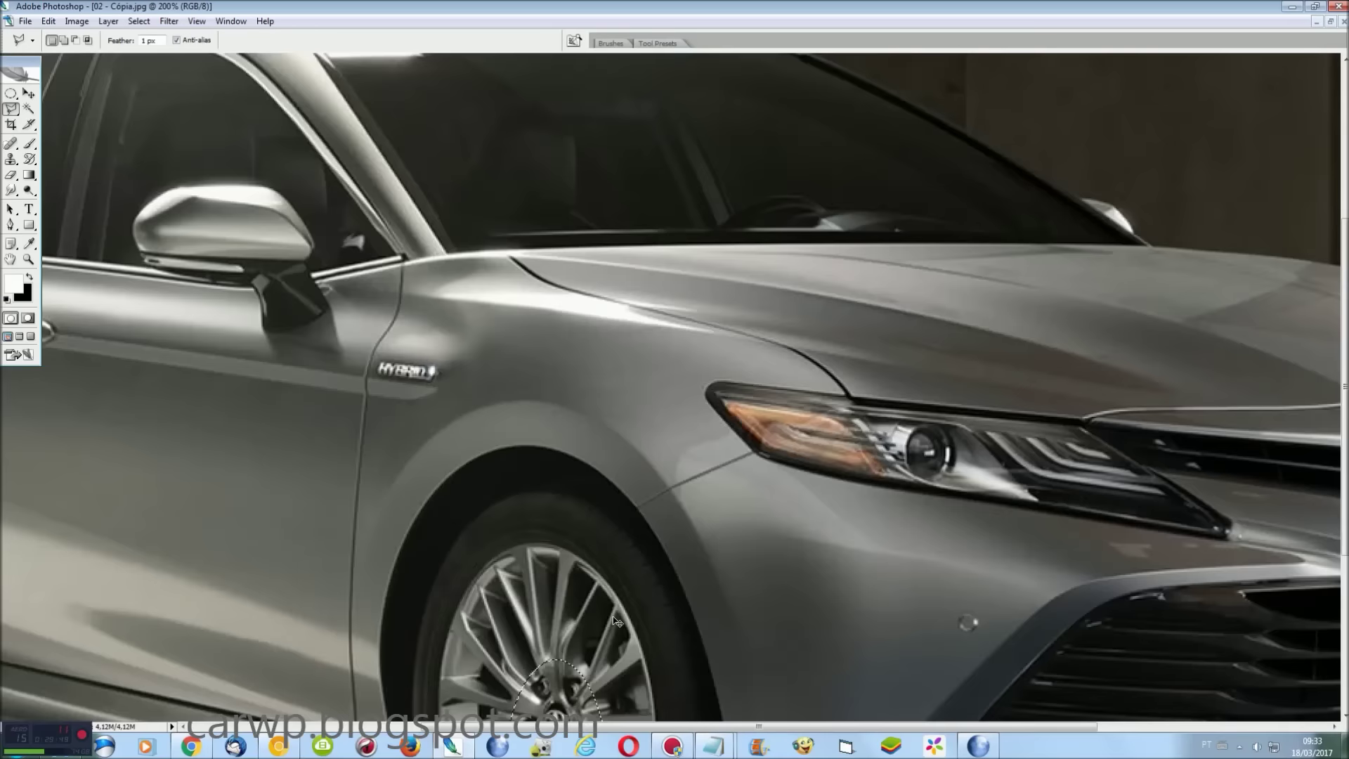
scroll(615, 622, down, 3)
scroll(615, 622, down, 3)
Stretch, widen and tilt the selection so it fits the front rim
right_click(570, 310)
click(631, 474)
drag(556, 377, 557, 254)
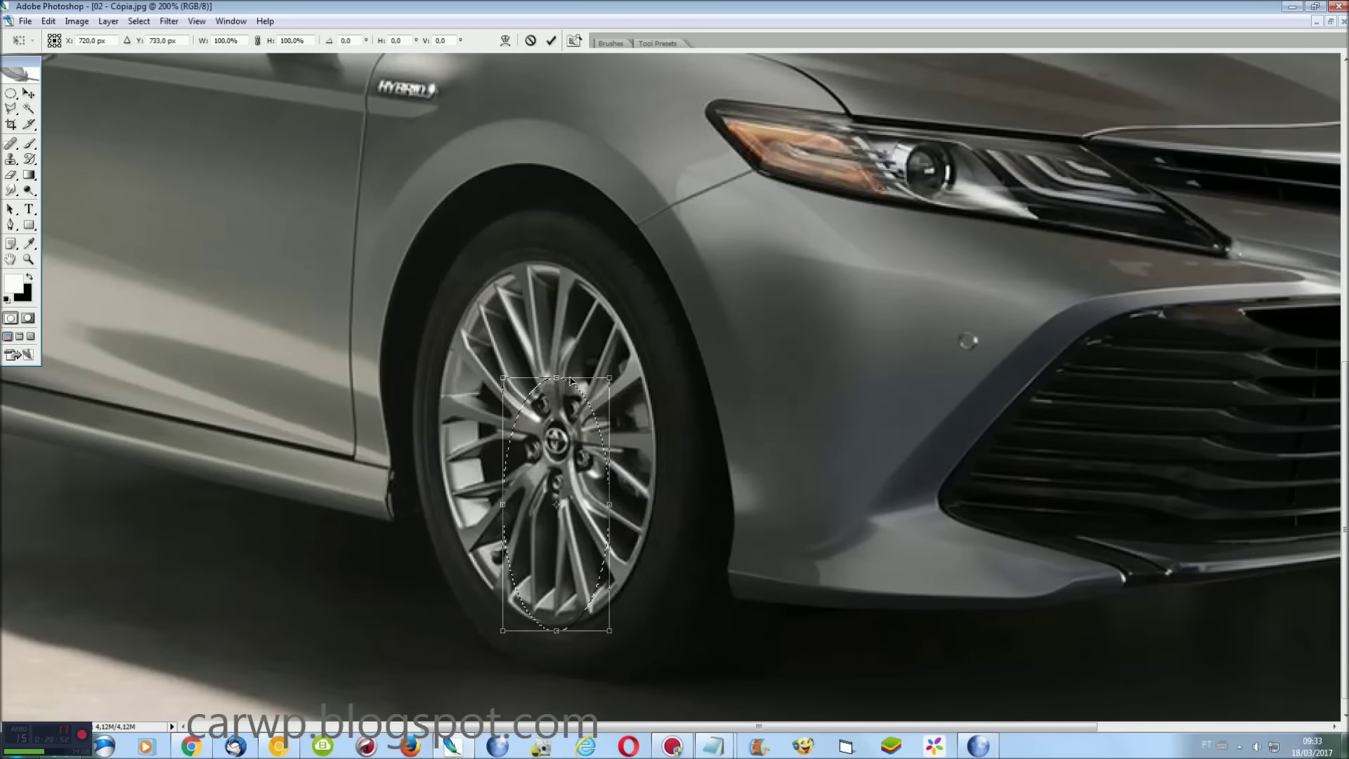
drag(610, 444, 659, 444)
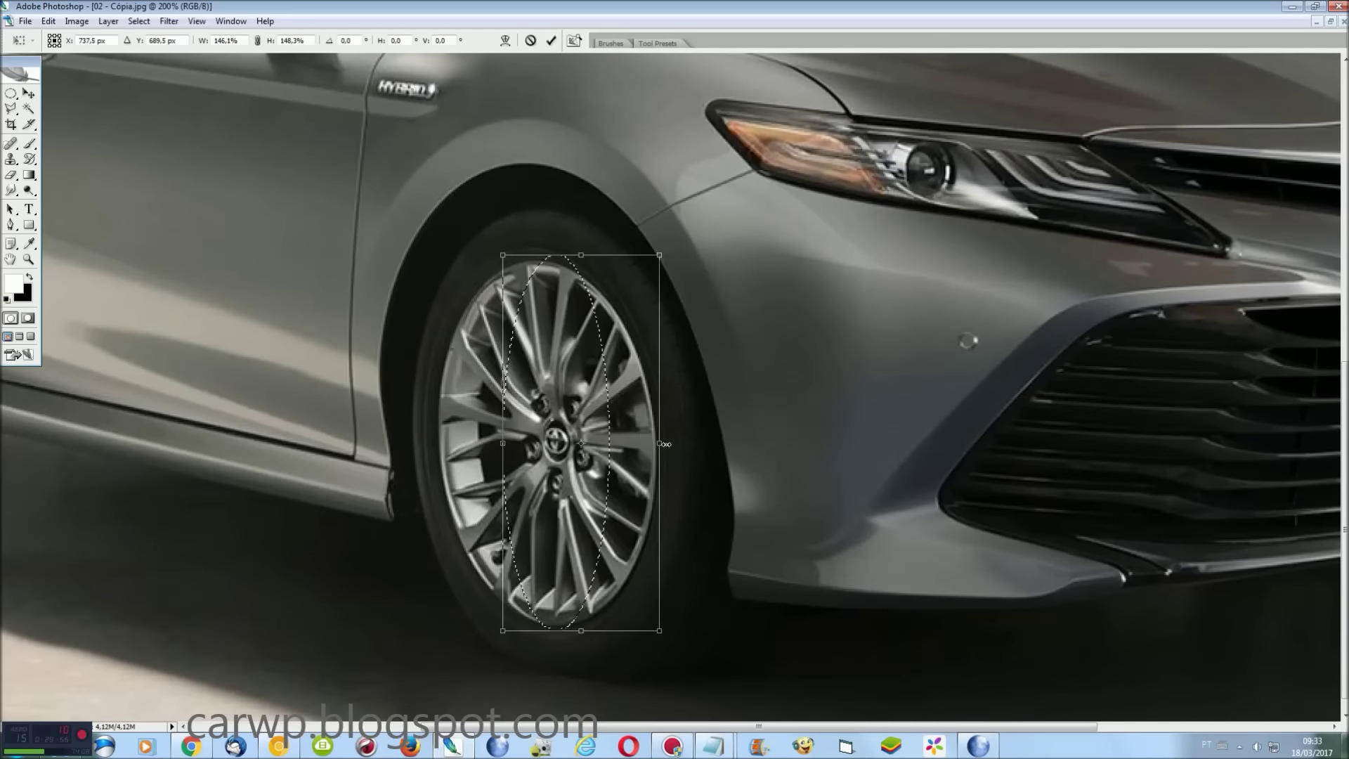
drag(503, 443, 429, 436)
drag(664, 634, 727, 599)
key(Return)
Copy the front rim and fill its area with solid black
key(Delete)
key(ctrl+d)
click(231, 21)
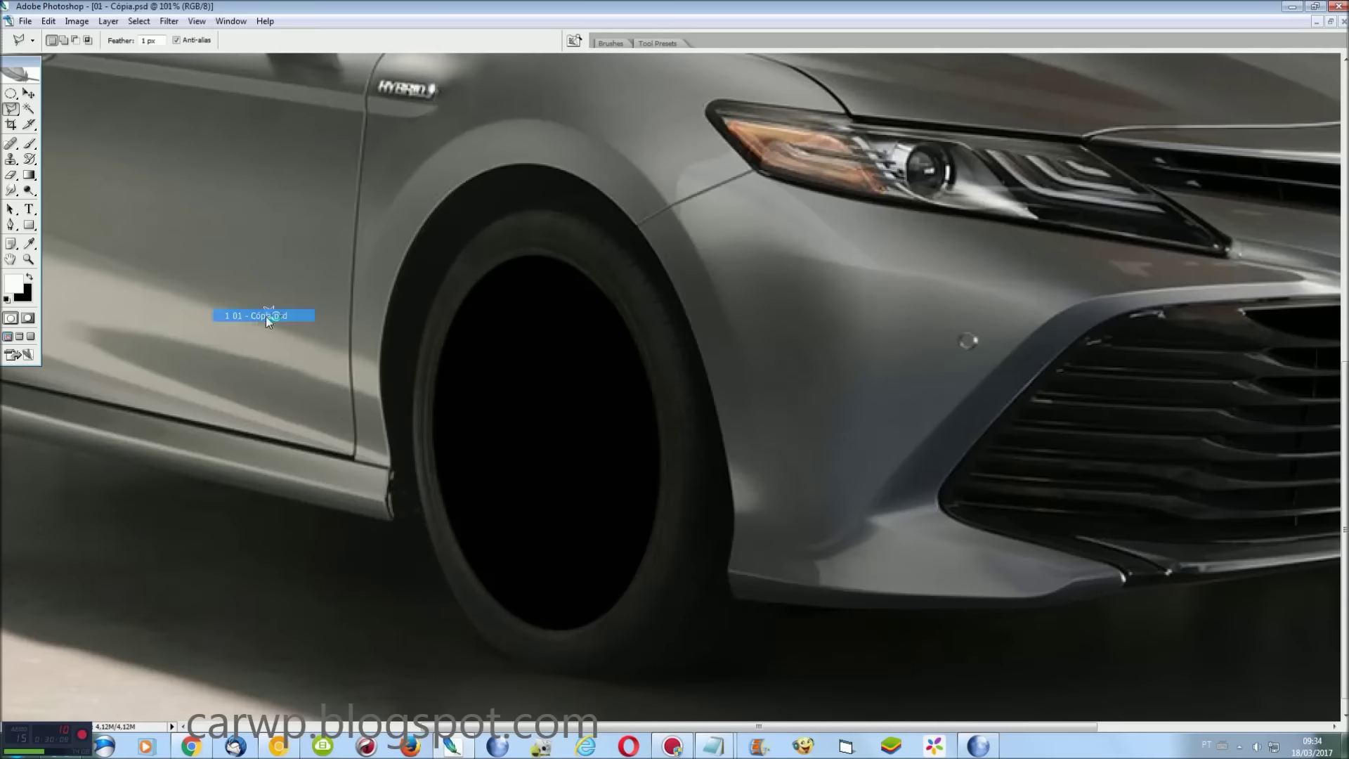
Paste the copied rim into the 01 - Cópia.psd composite
click(256, 316)
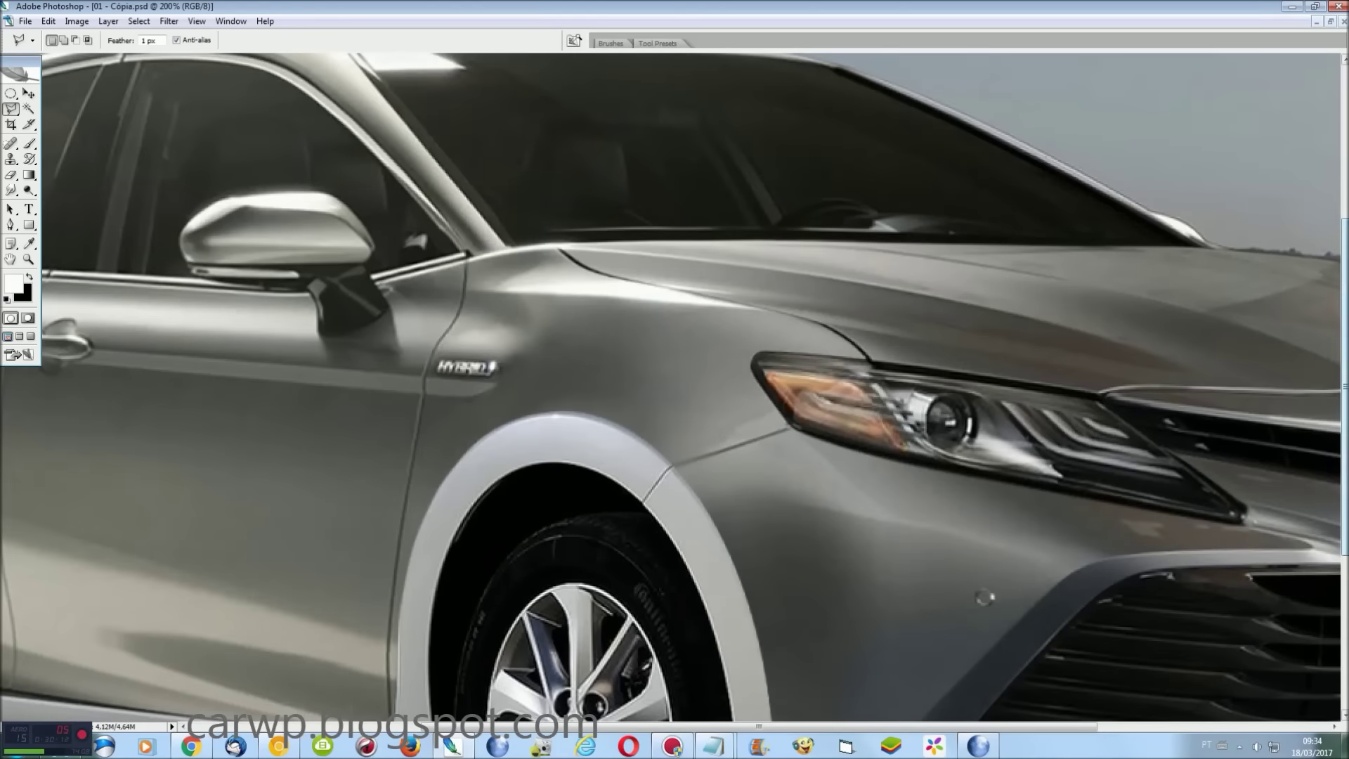
scroll(602, 331, down, 2)
scroll(602, 331, down, 3)
key(ctrl+v)
key(ctrl+t)
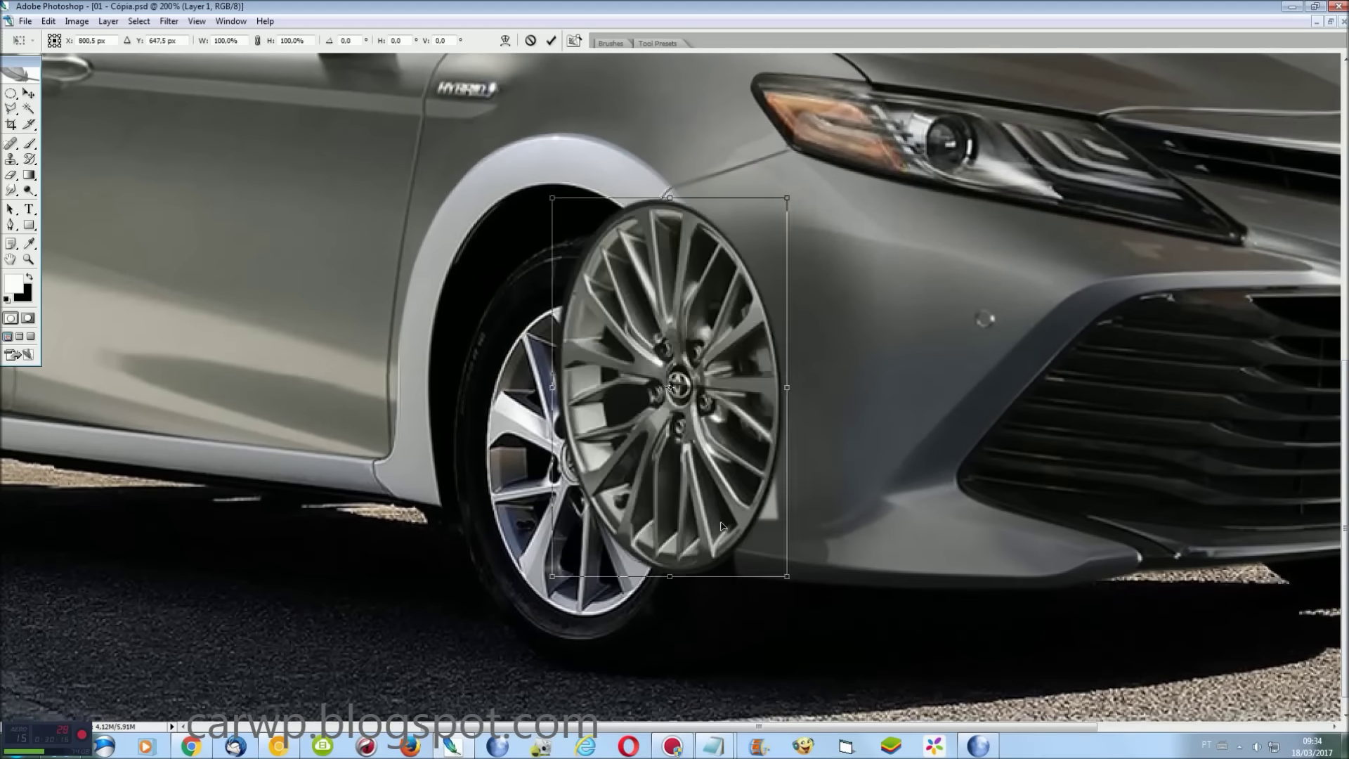
Move, scale and distort the rim onto the composite's front tyre
drag(726, 532, 624, 573)
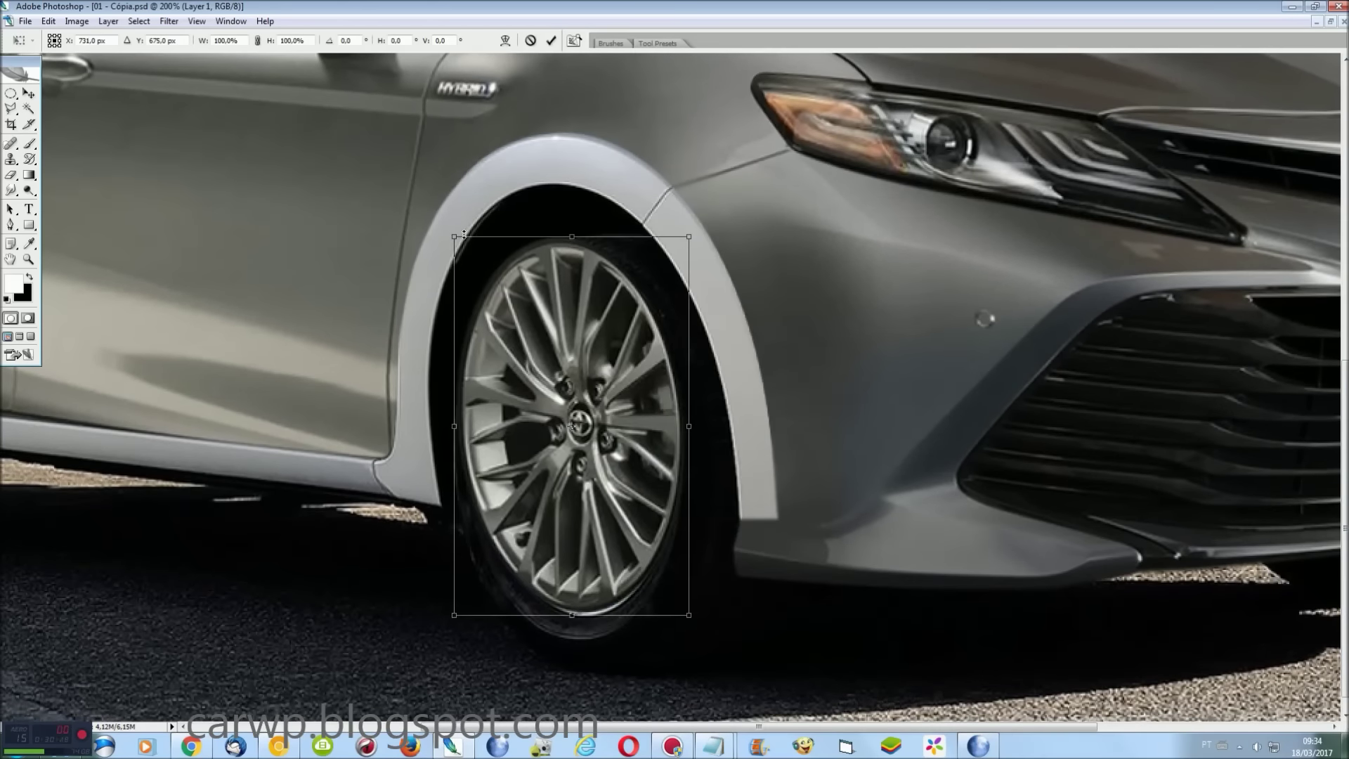
drag(467, 234, 501, 311)
drag(636, 538, 620, 537)
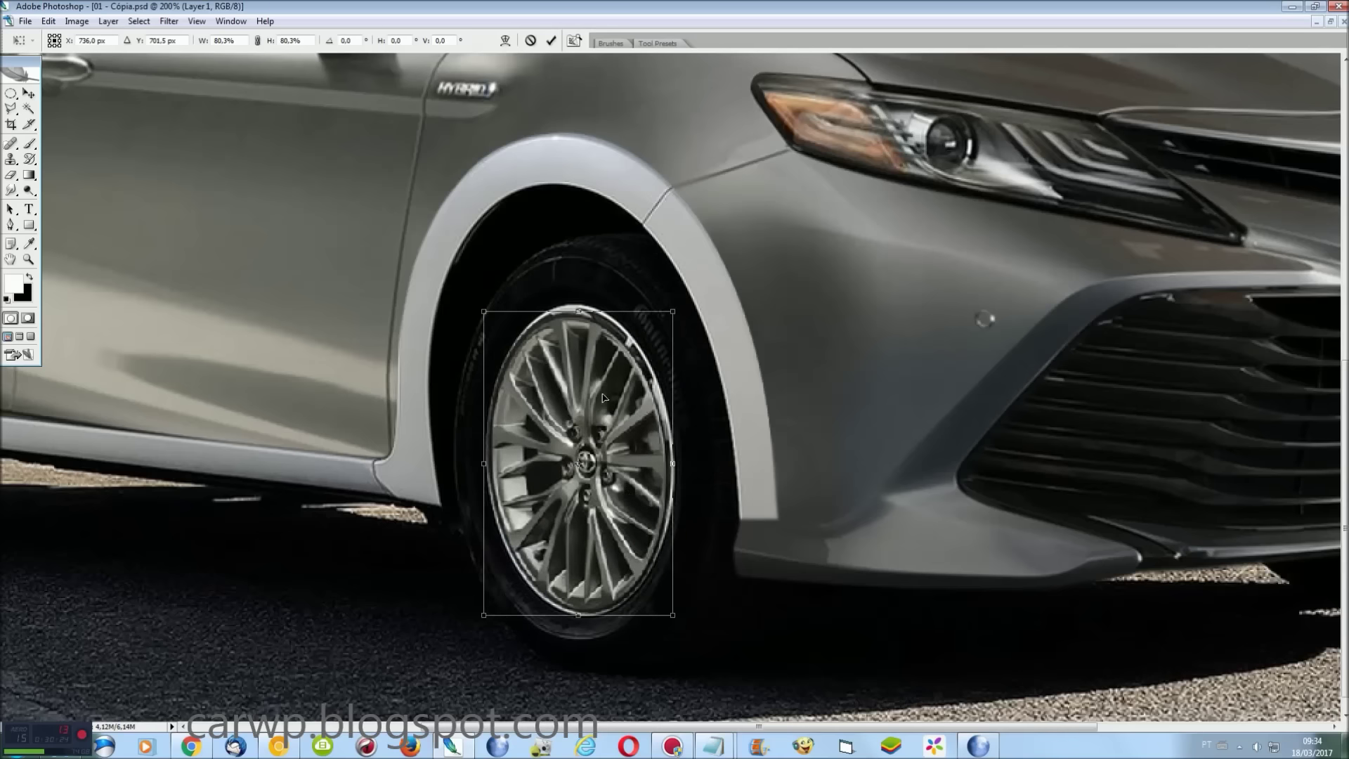
drag(589, 306, 583, 310)
right_click(592, 338)
click(663, 413)
drag(591, 620, 579, 618)
key(Return)
Enlarge the rim to about 105% to fill the tyre, then merge it down
key(ctrl+t)
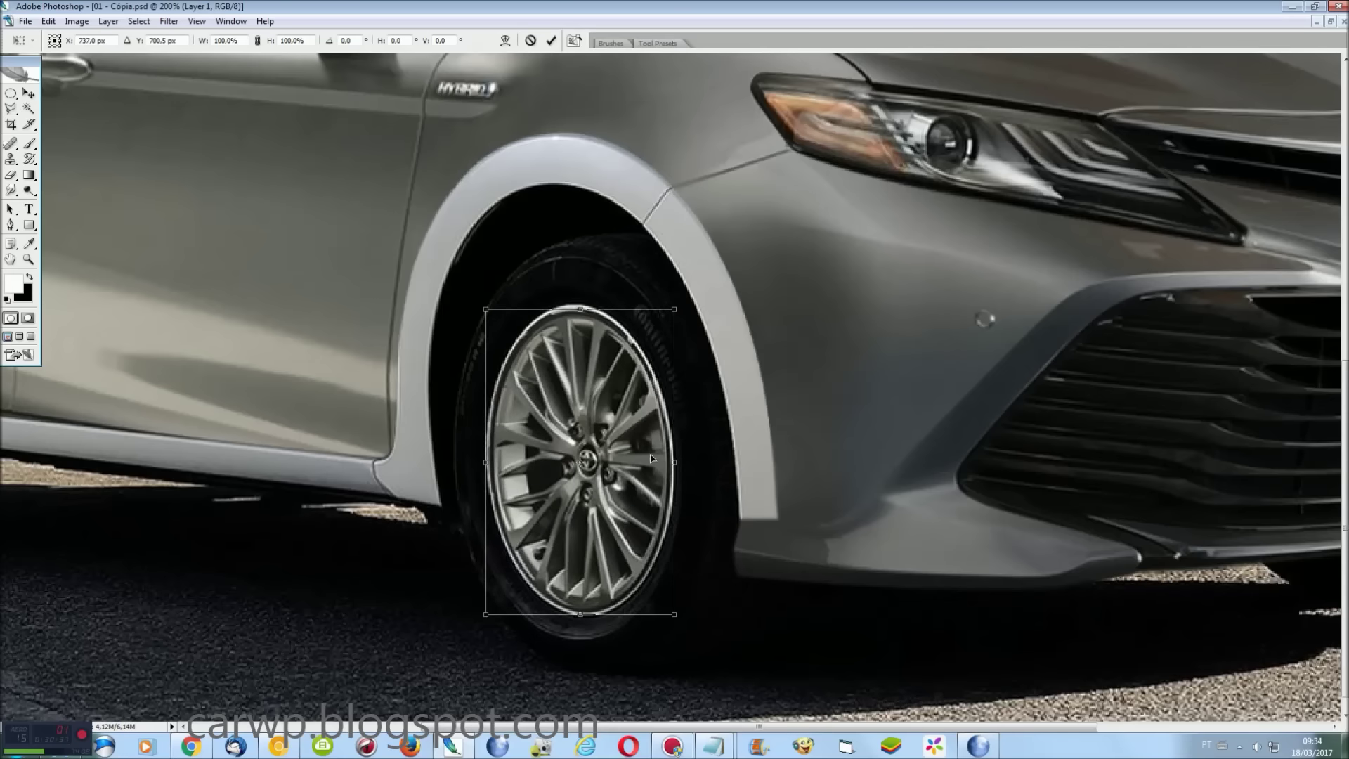
drag(675, 308, 685, 294)
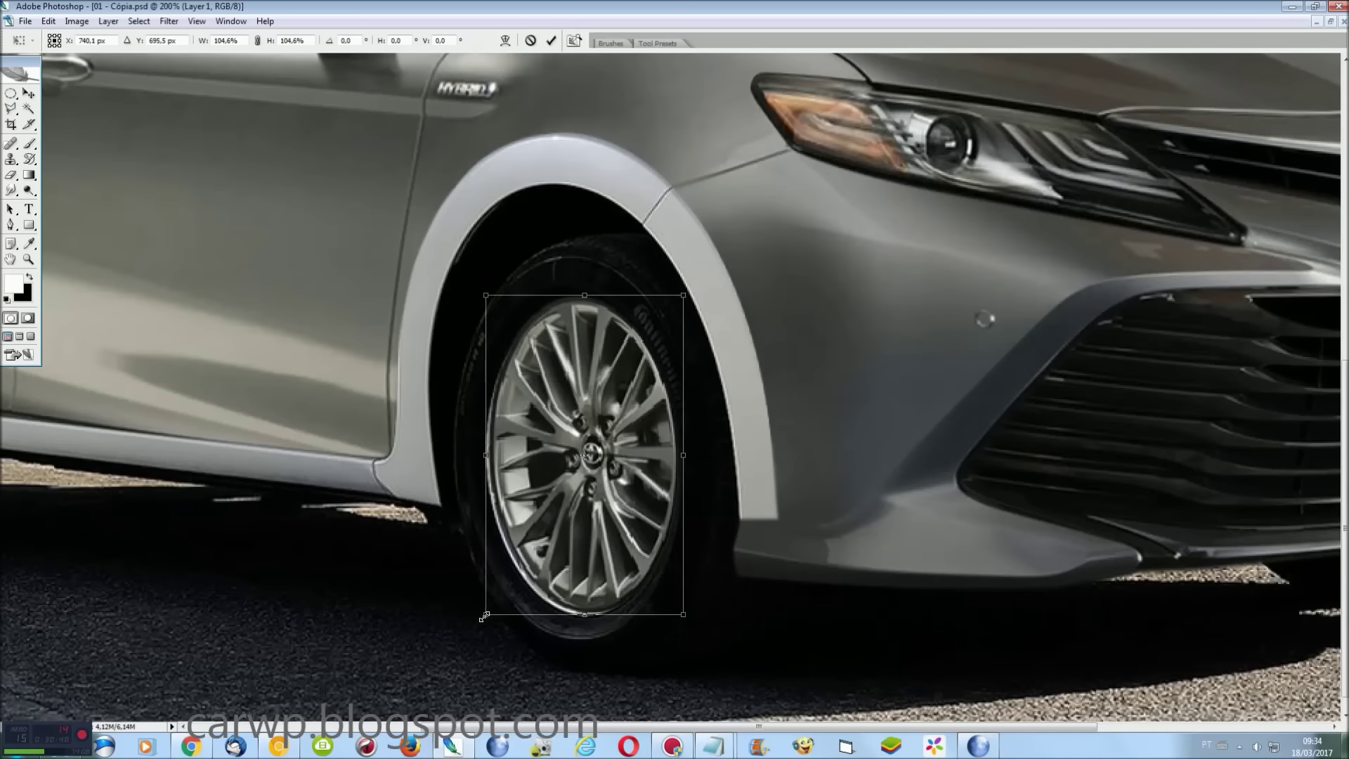
drag(484, 616, 478, 628)
key(Return)
key(l)
key(ctrl+0)
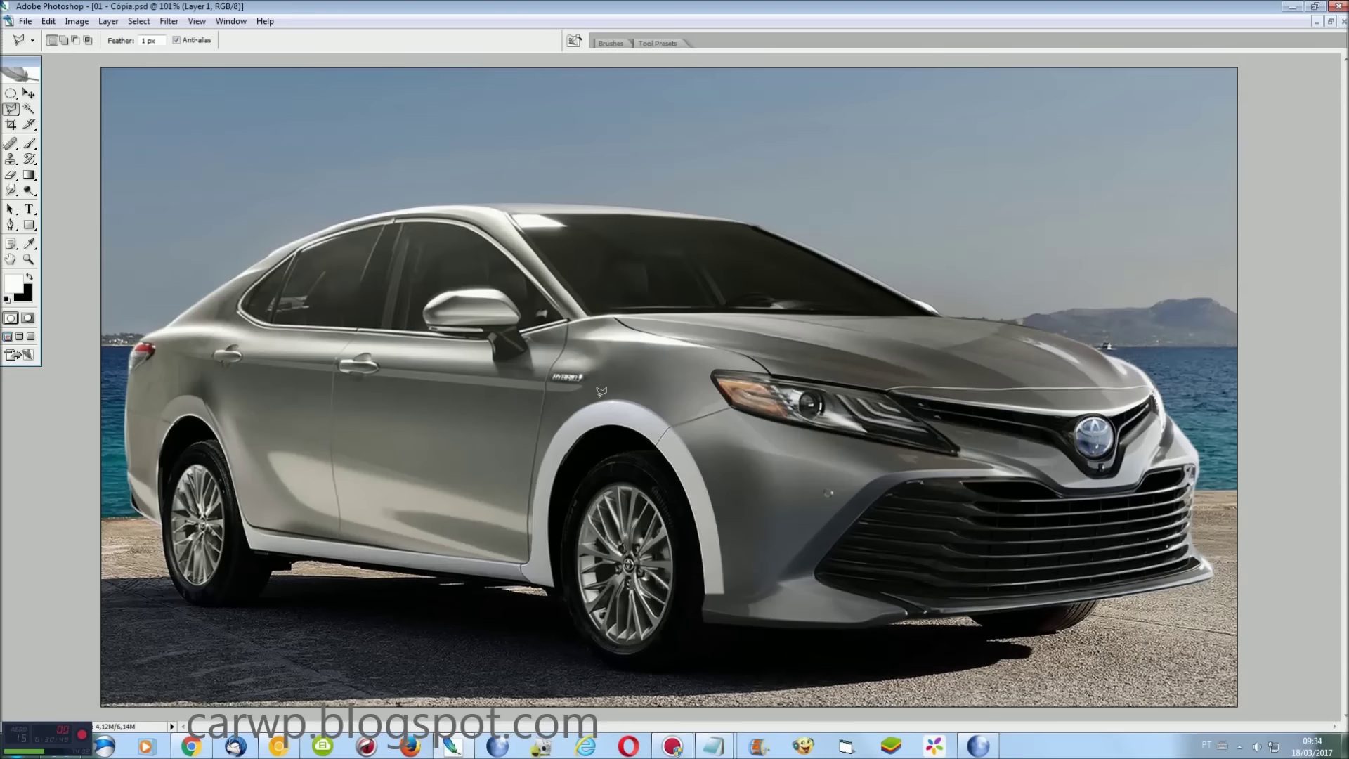
key(ctrl+e)
Outline and copy the side skirt in the 02 - Cópia.jpg Camry photo
click(223, 21)
click(276, 326)
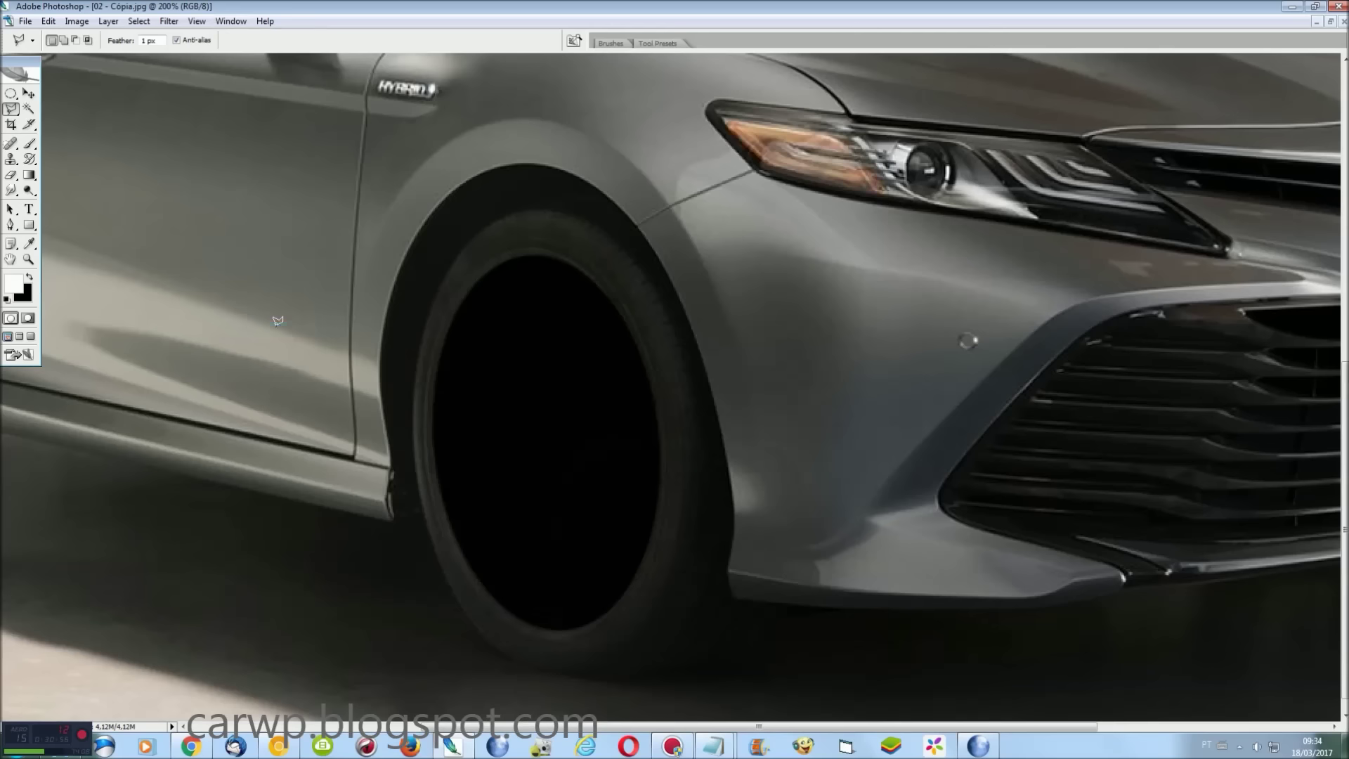
scroll(962, 707, down, 1)
scroll(773, 633, up, 1)
scroll(770, 598, up, 1)
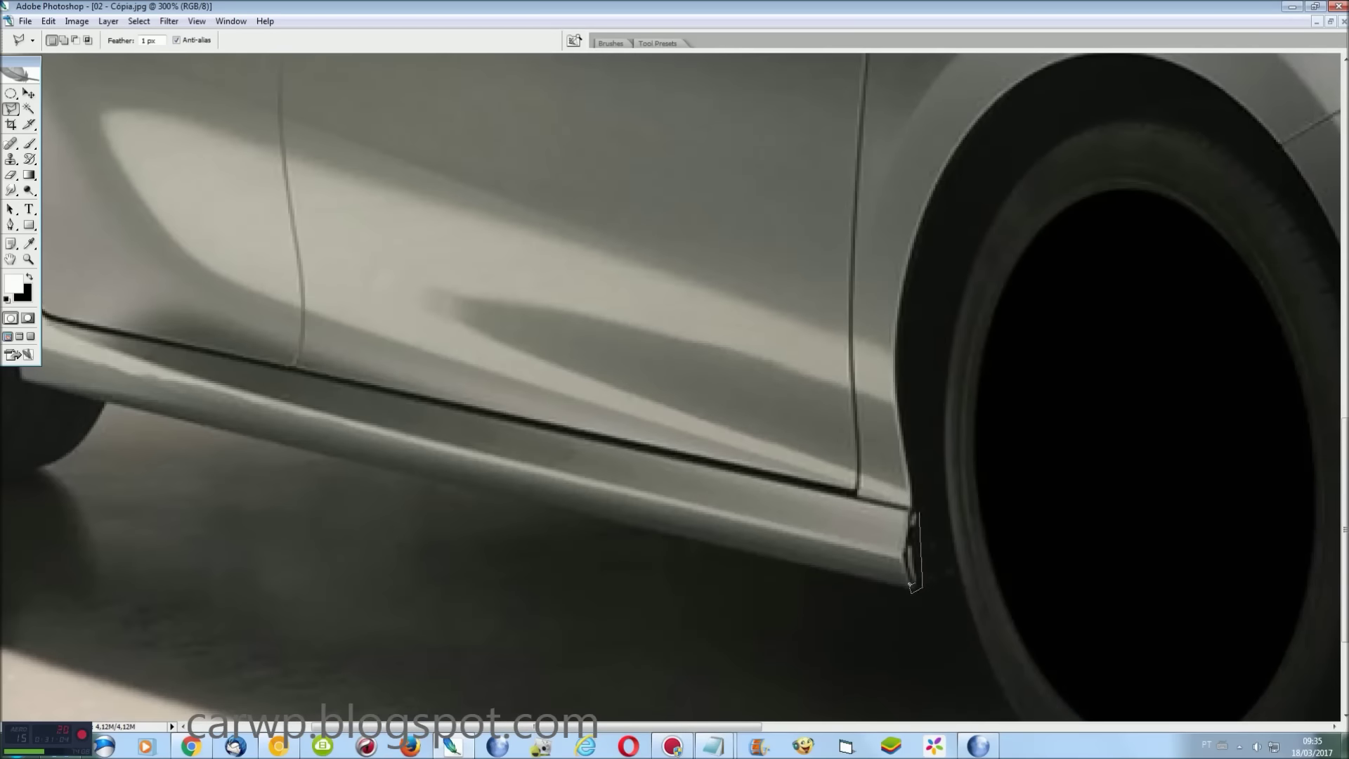
scroll(140, 408, left, 3)
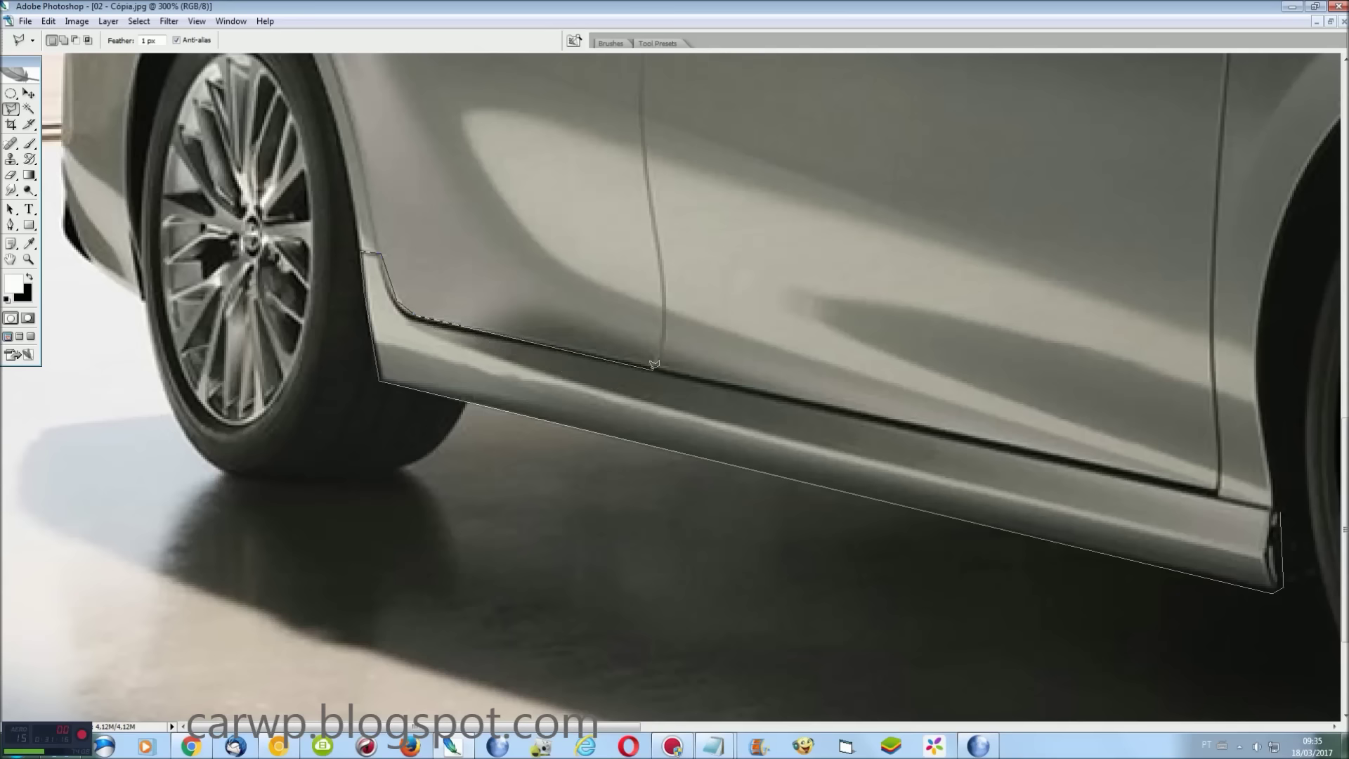
click(1280, 504)
key(ctrl+0)
Return to the 01 - Cópia.psd composite and zoom in on the car
click(230, 21)
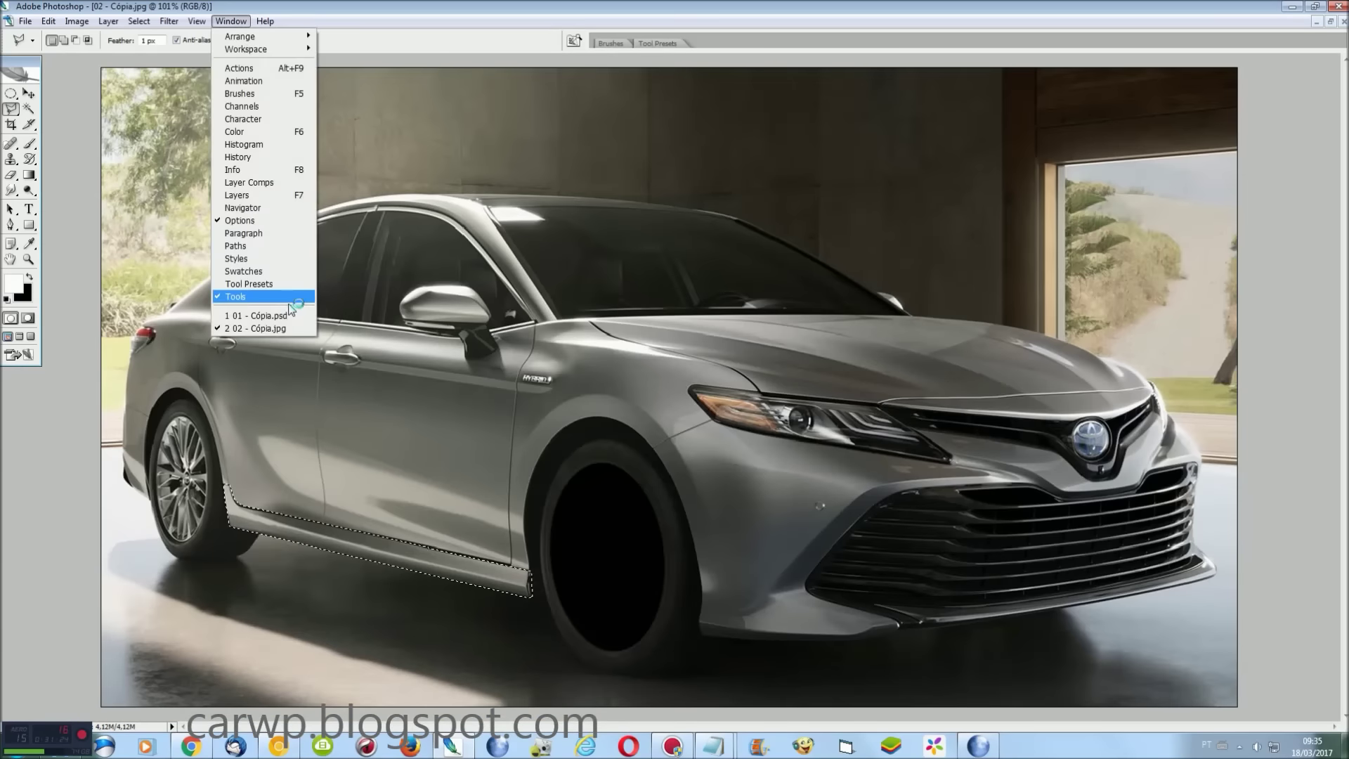
click(290, 315)
key(ctrl+plus)
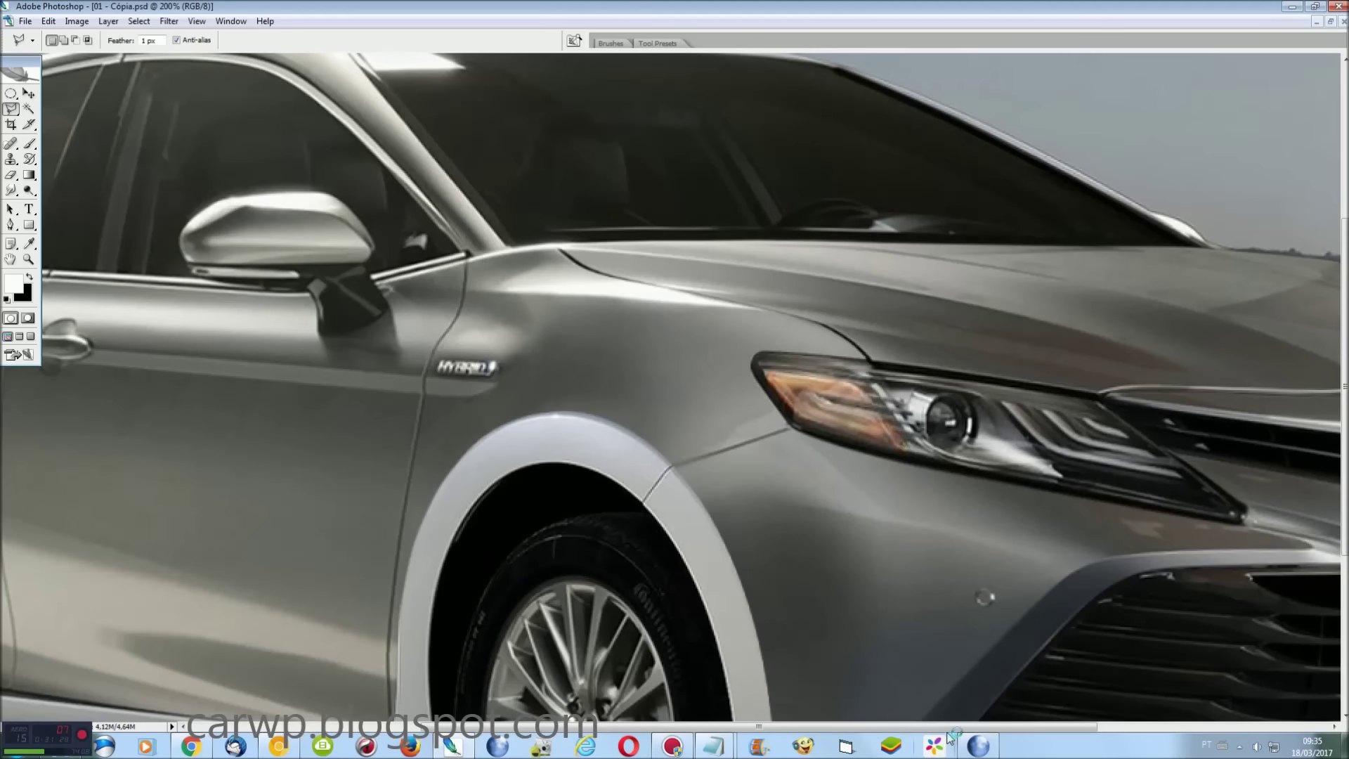
Paste the side skirt, then rotate and place it on the rocker panel
scroll(751, 700, left, 5)
scroll(1278, 485, down, 3)
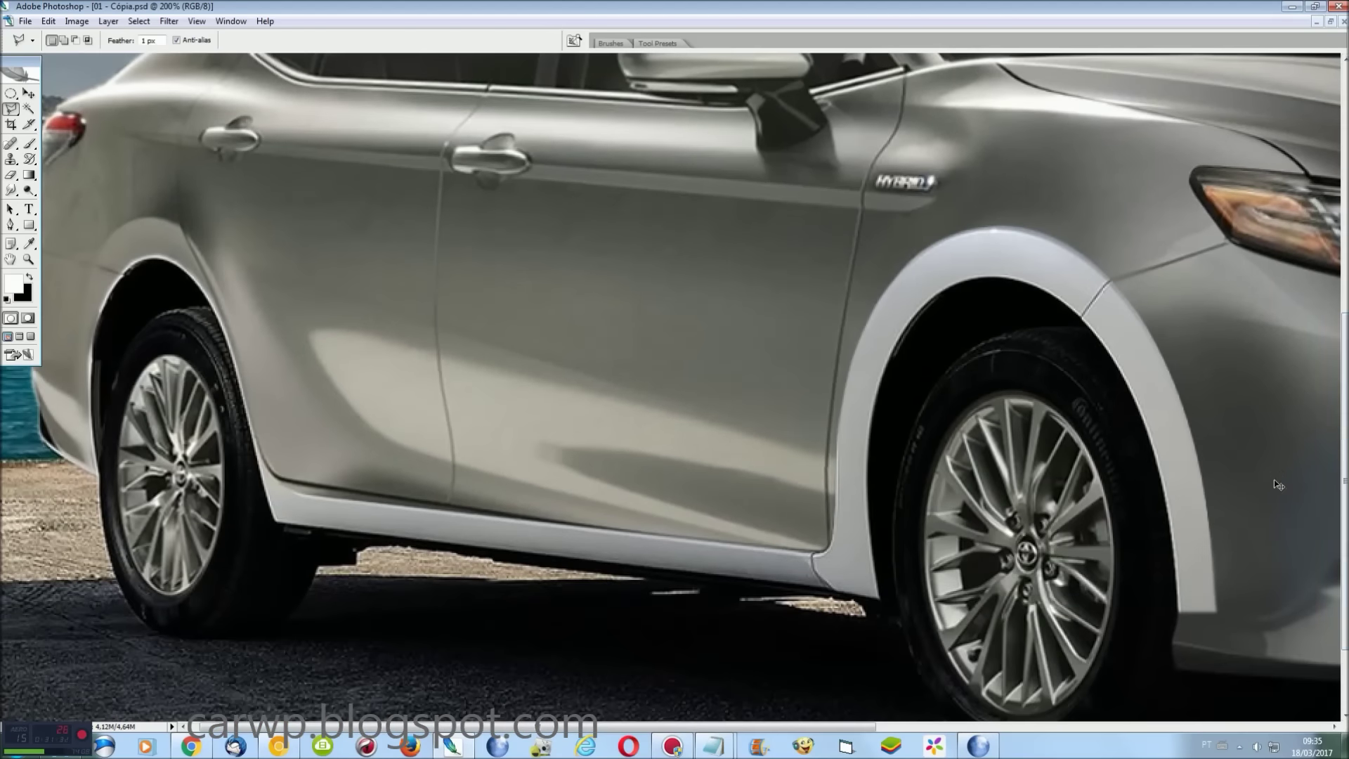
key(ctrl+v)
key(ctrl+t)
mouse_move(921, 603)
mouse_down()
mouse_move(937, 555)
mouse_move(921, 601)
mouse_up()
mouse_move(781, 476)
mouse_down()
mouse_move(821, 575)
mouse_move(846, 574)
mouse_up()
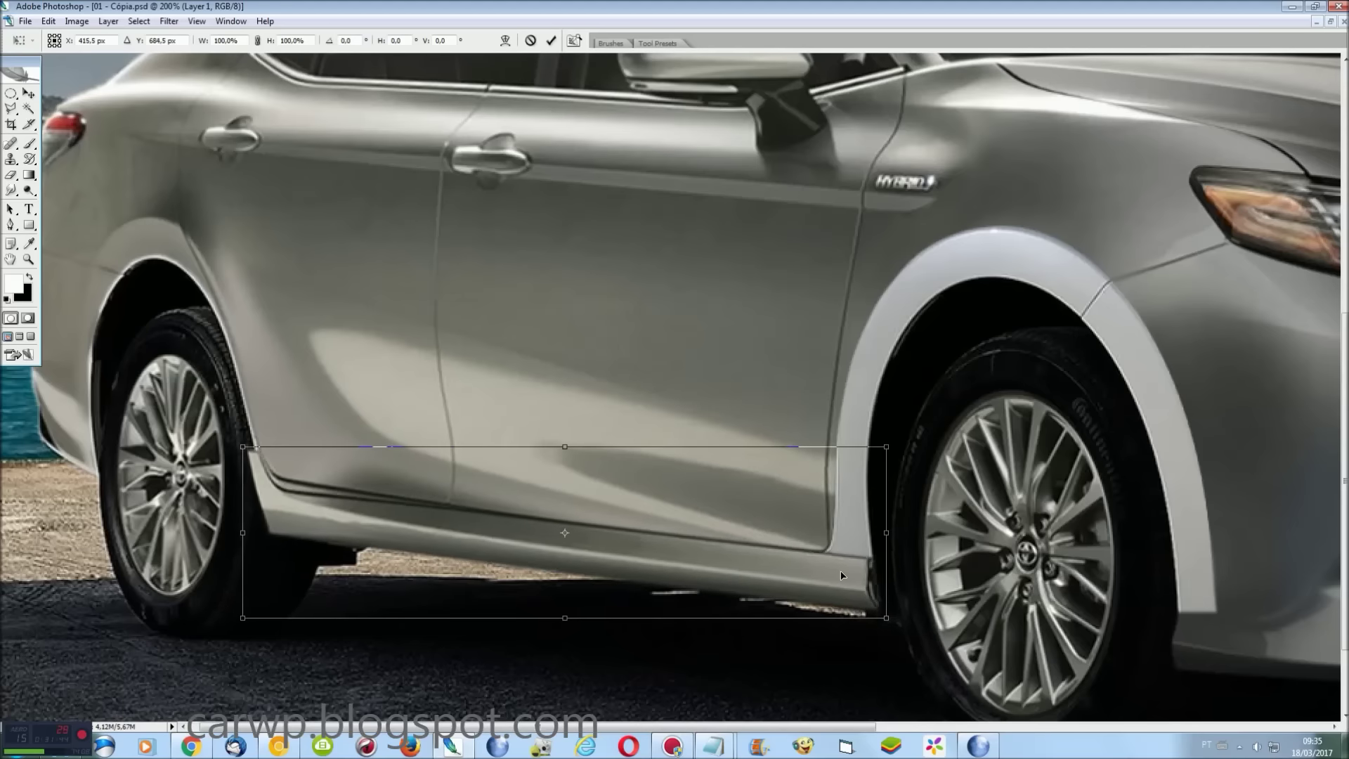
Warp the skirt's front end to the body line and show the Layers panel
right_click(357, 474)
click(383, 575)
drag(263, 457, 256, 445)
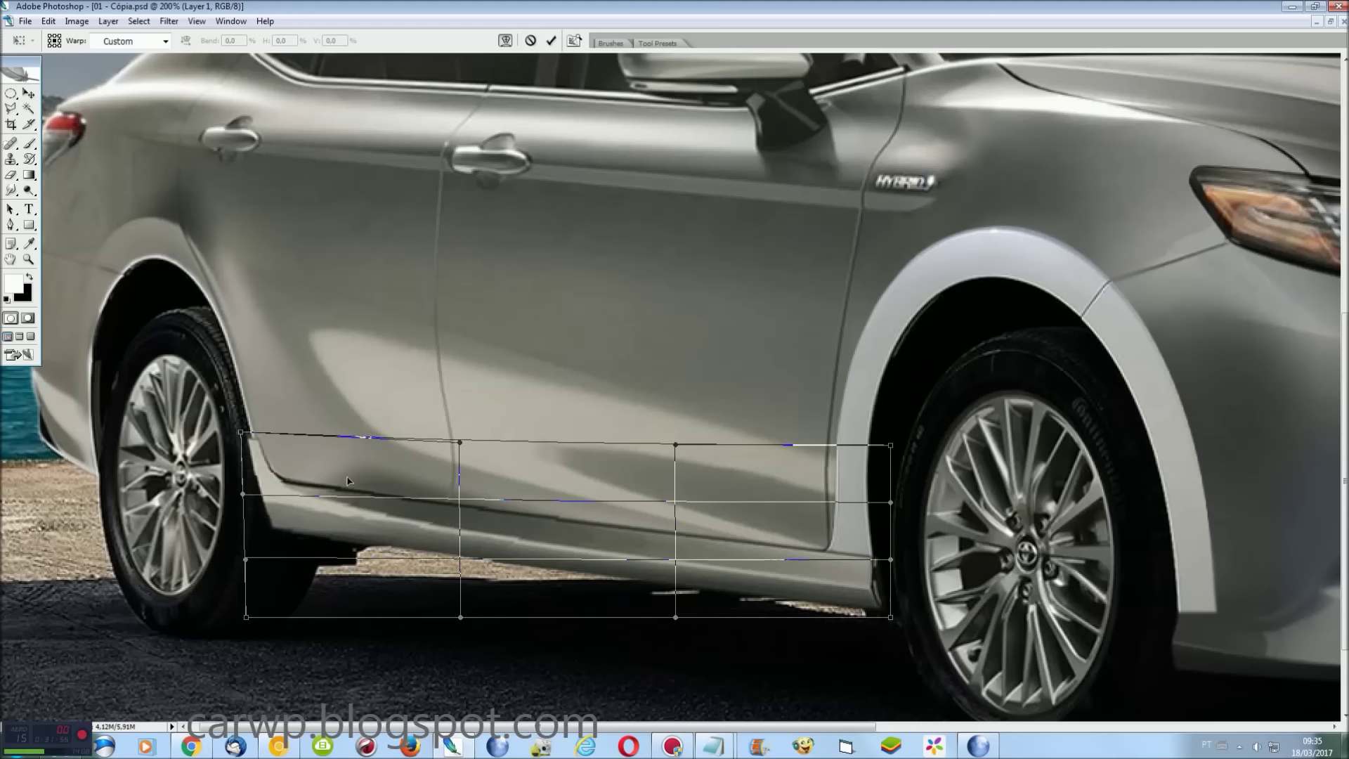
key(Return)
key(l)
key(F7)
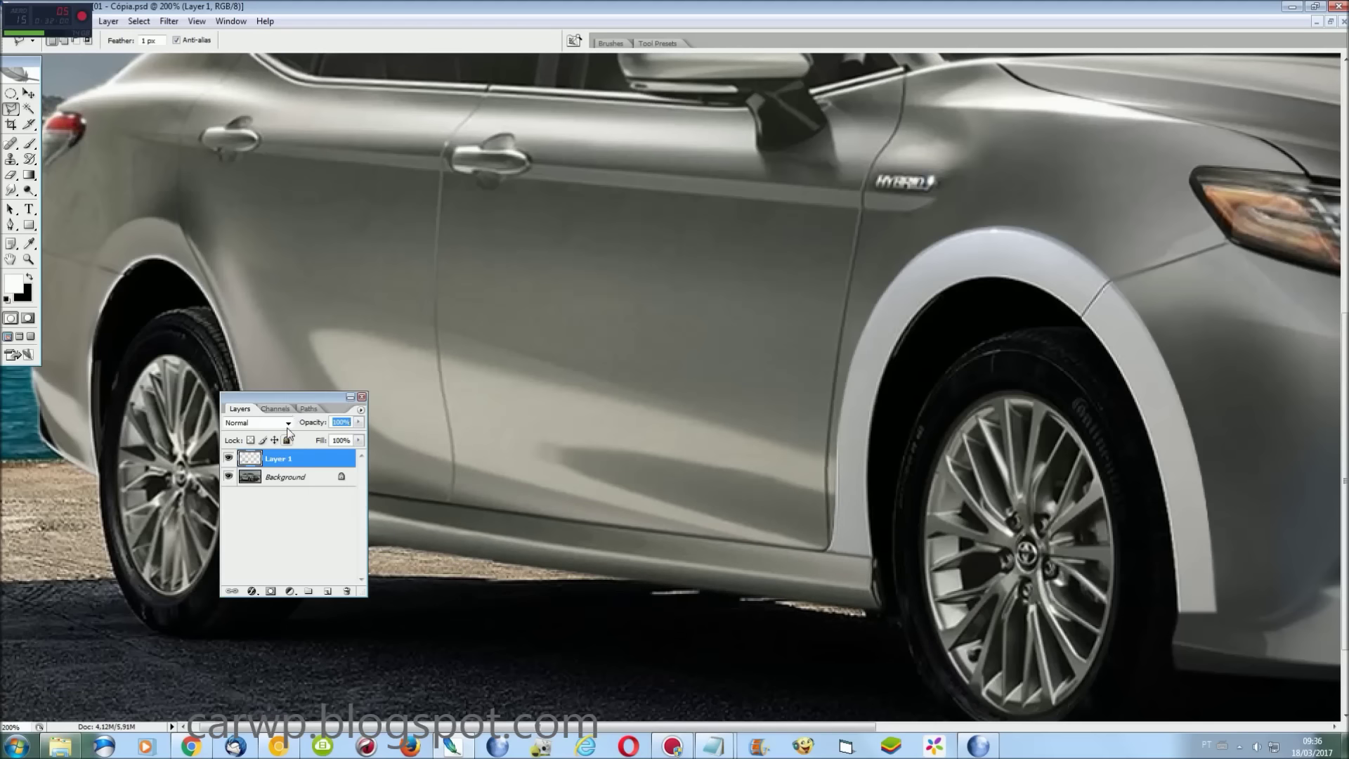
Toggle Layer 1's visibility to compare with the original and zoom in
mouse_move(313, 422)
mouse_down()
mouse_move(153, 474)
mouse_move(109, 453)
mouse_up()
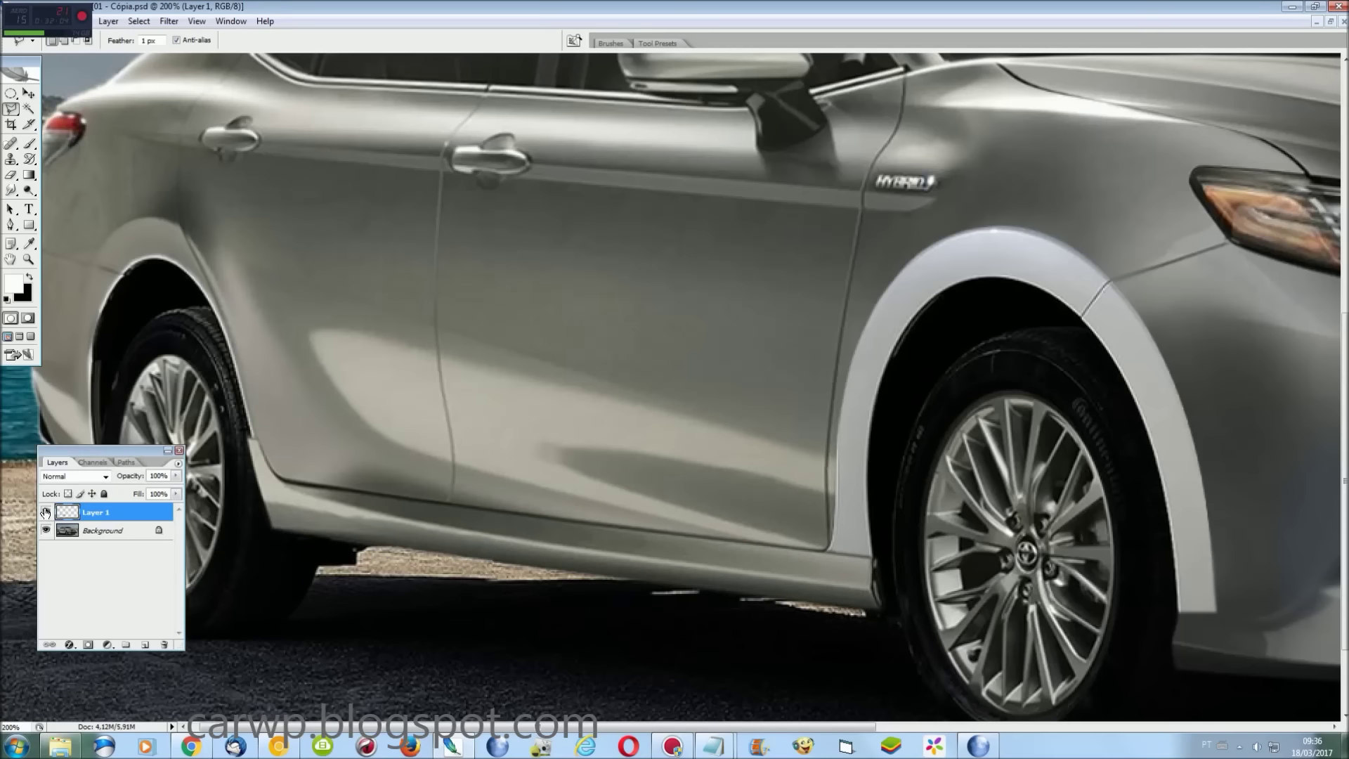
click(46, 512)
key(ctrl+plus)
drag(727, 727, 604, 728)
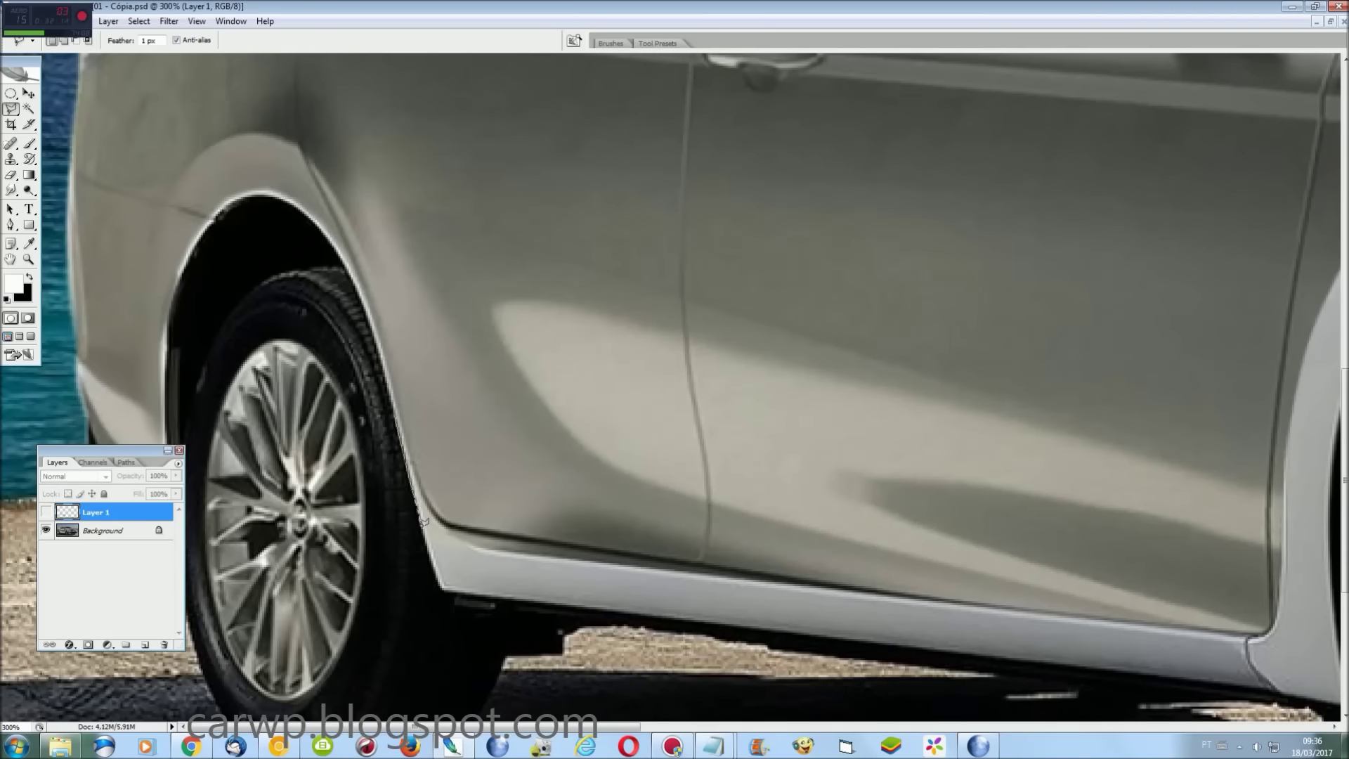
click(442, 591)
Outline the area where the skirt overlaps the rear tyre's edge
click(396, 602)
click(294, 524)
click(292, 453)
click(396, 416)
click(46, 512)
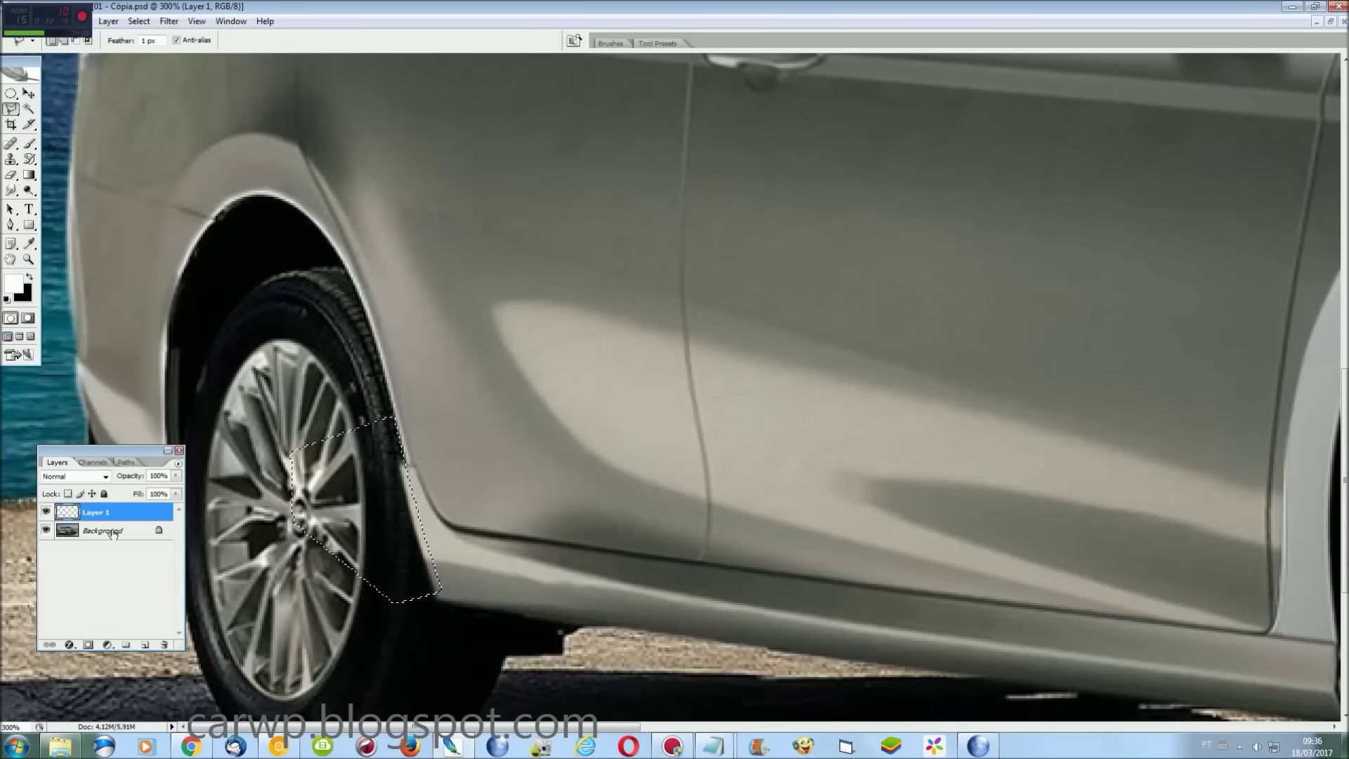
click(423, 568)
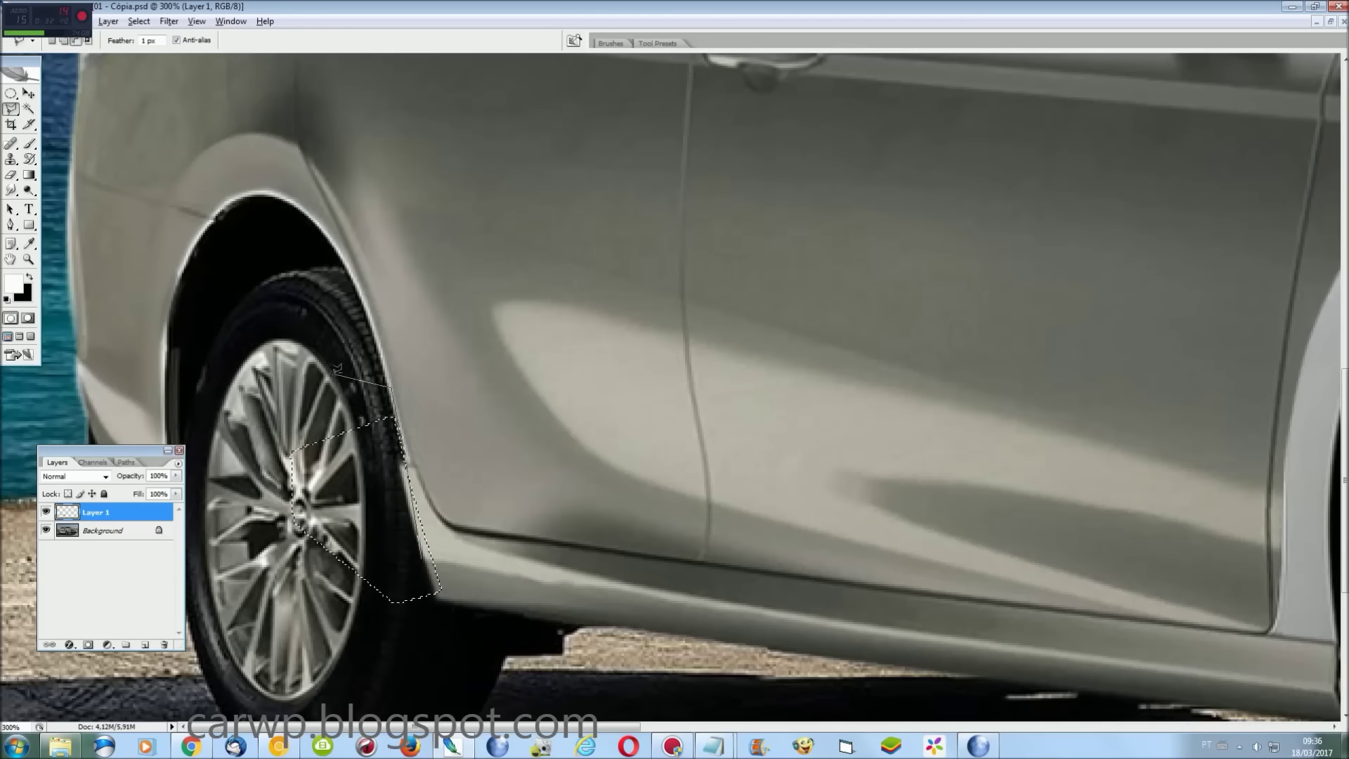
click(441, 590)
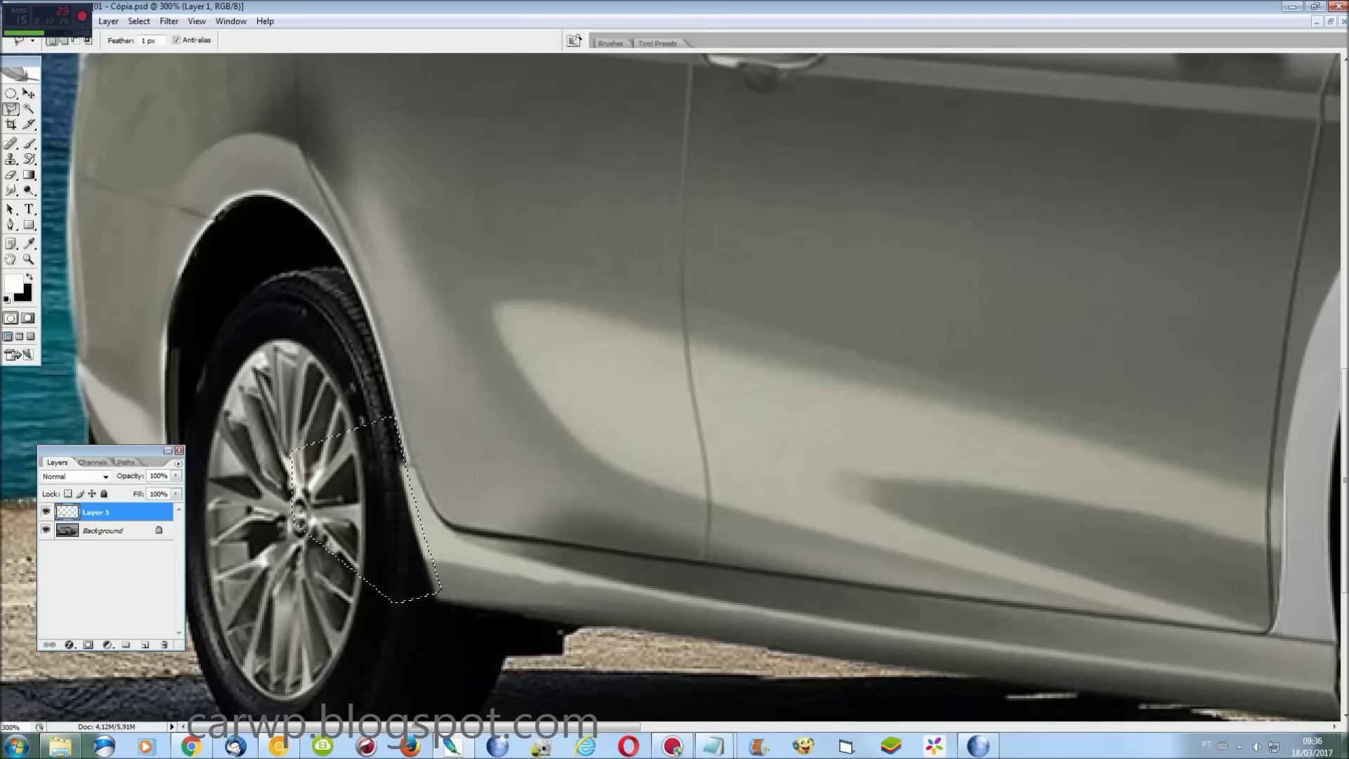
Select the area beside the rear tyre, close the Layers panel and merge the layer
click(420, 552)
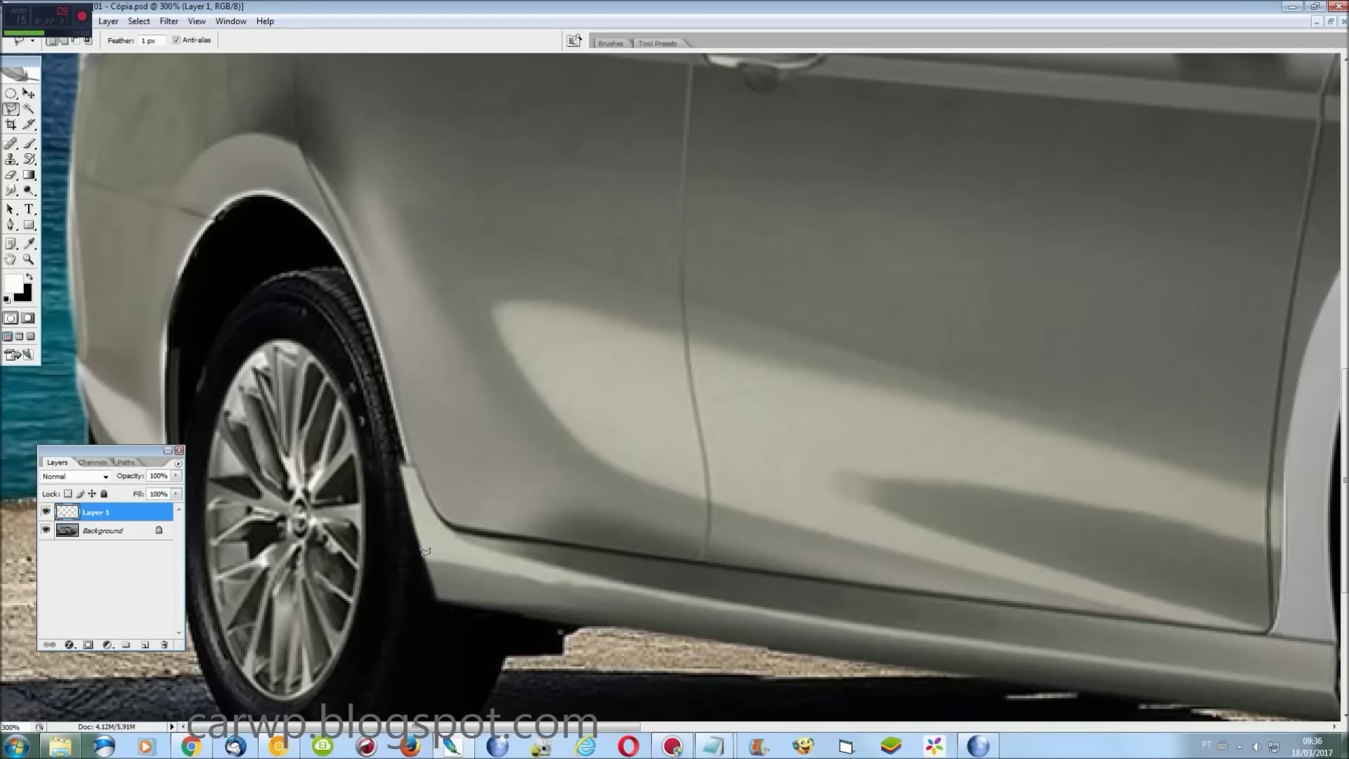
click(391, 442)
click(358, 466)
click(368, 546)
double_click(383, 555)
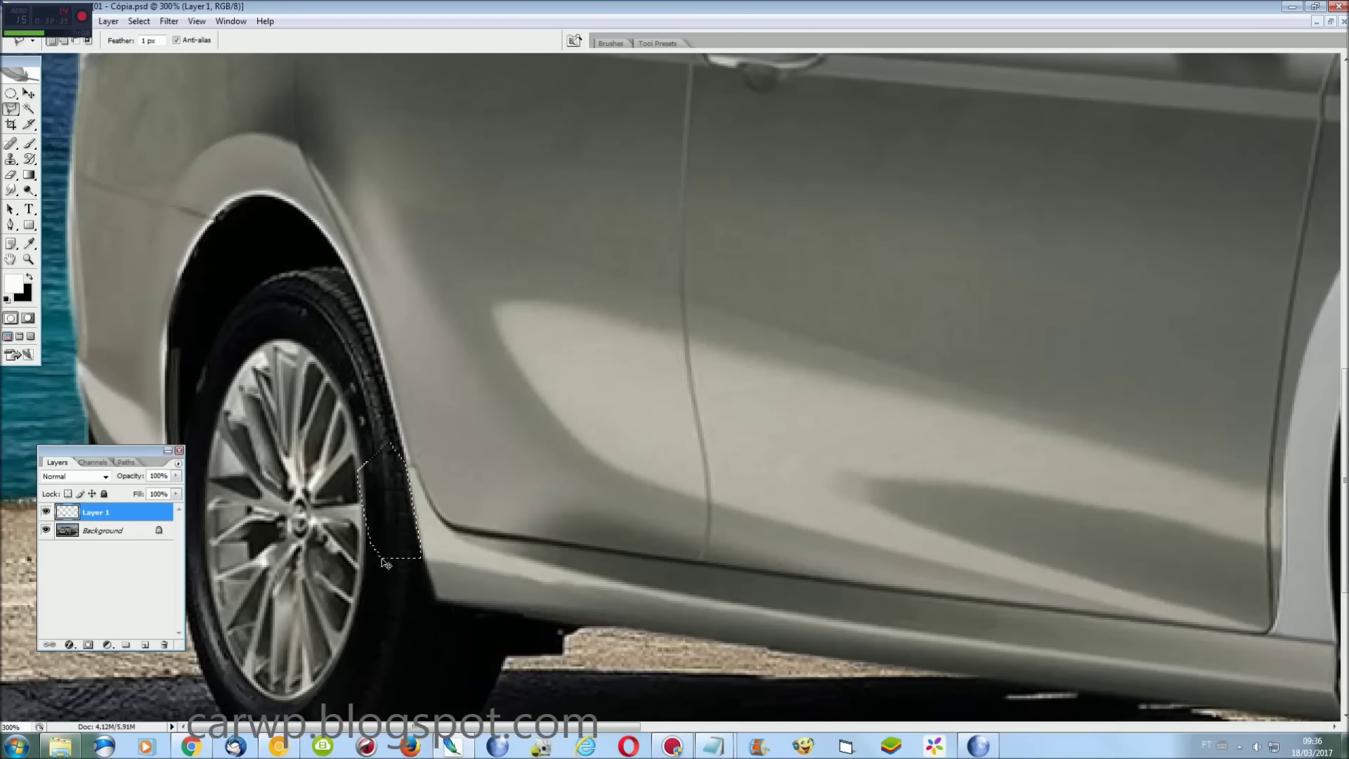
key(ctrl+0)
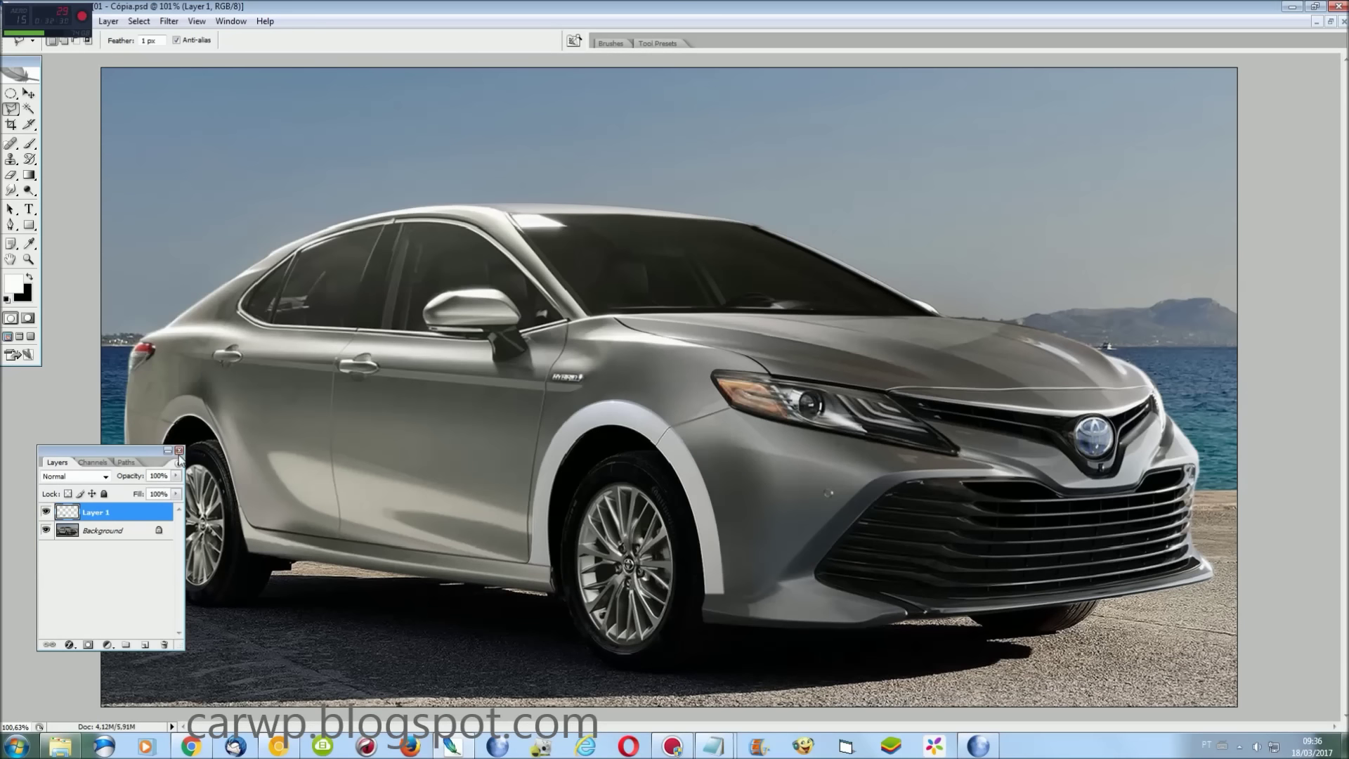
click(179, 450)
key(ctrl+e)
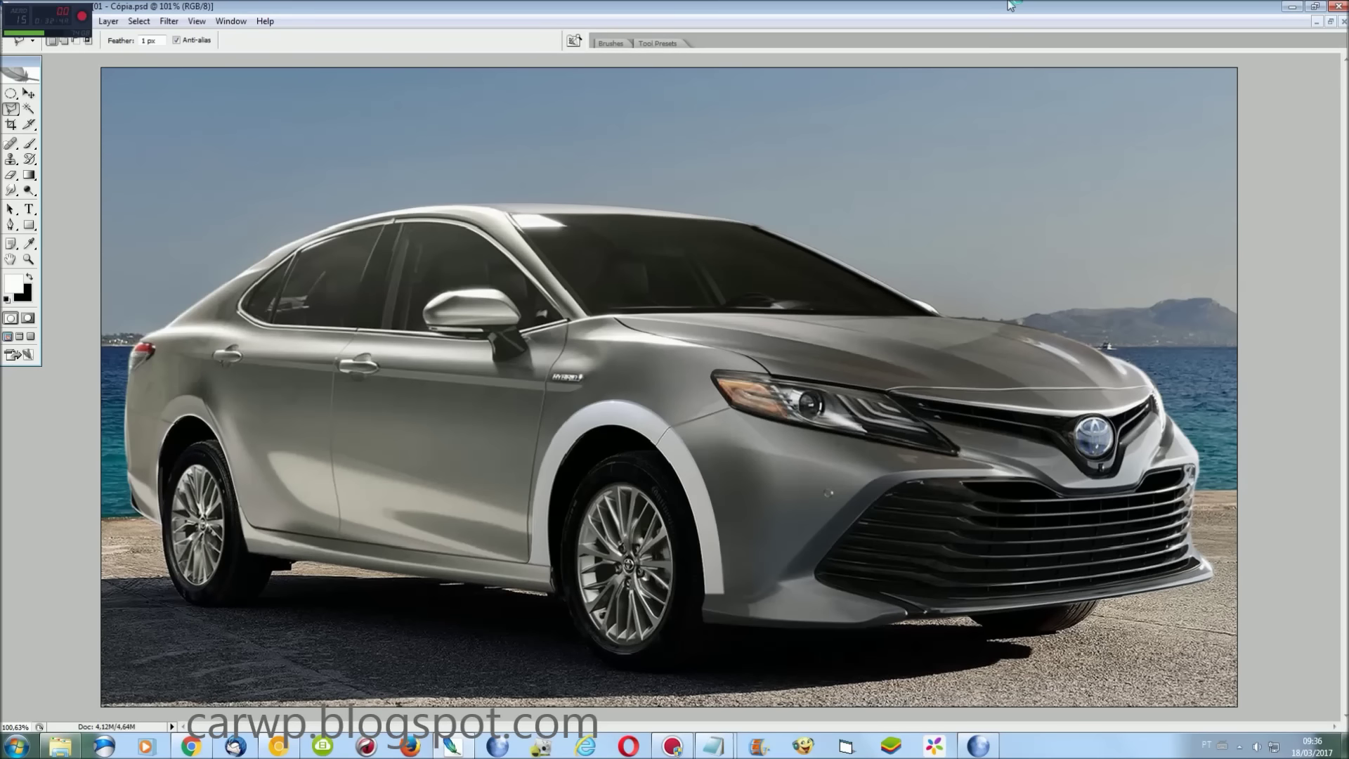
Zoom on the car and hide the panels to free up canvas space
key(ctrl+plus)
key(ctrl+plus)
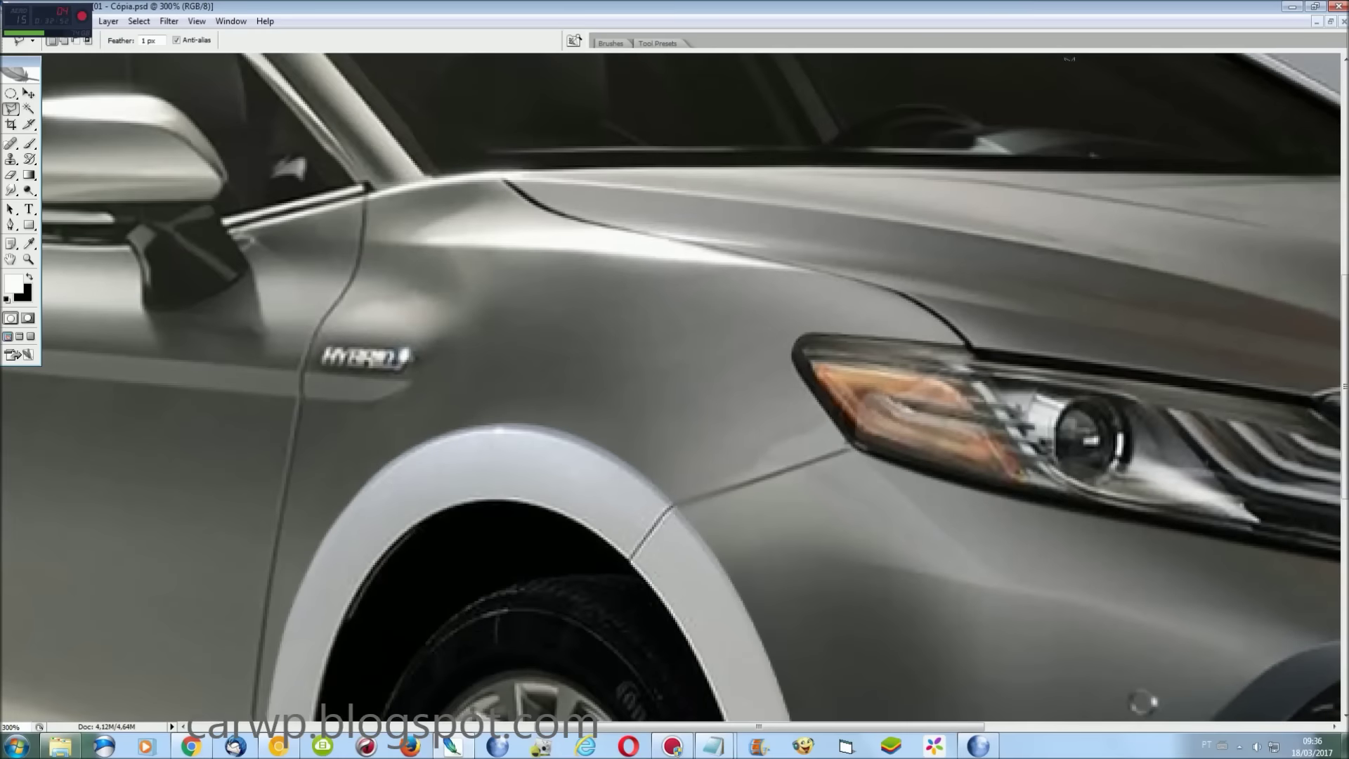
drag(913, 664, 28, 5)
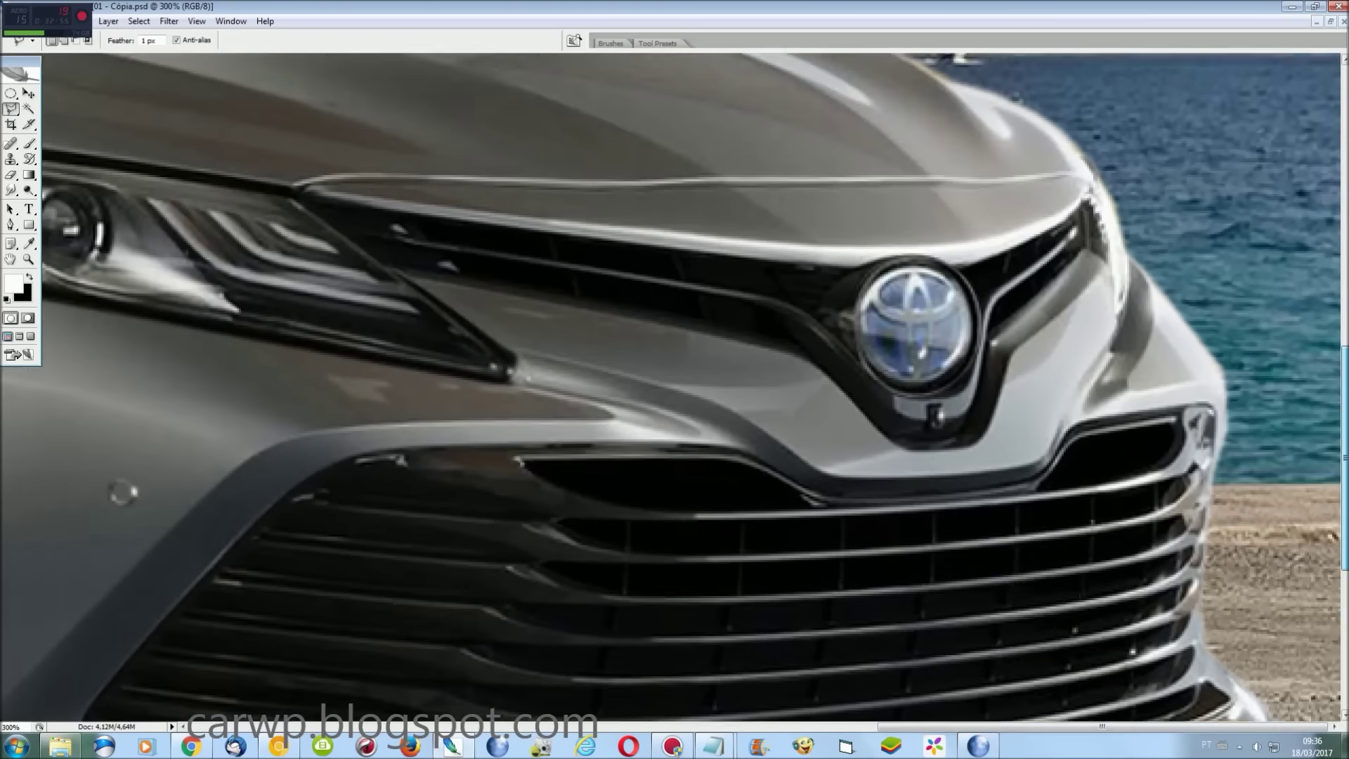
key(Tab)
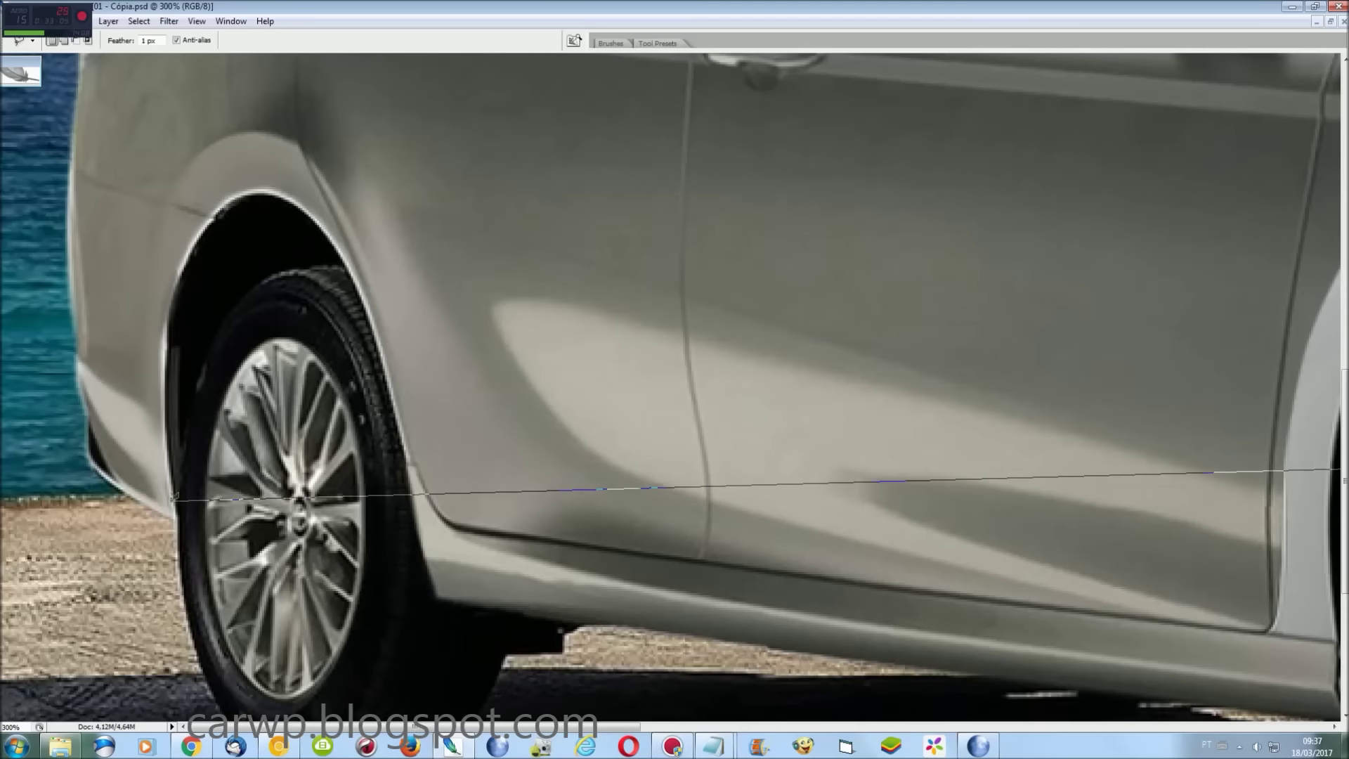
key(ctrl+minus)
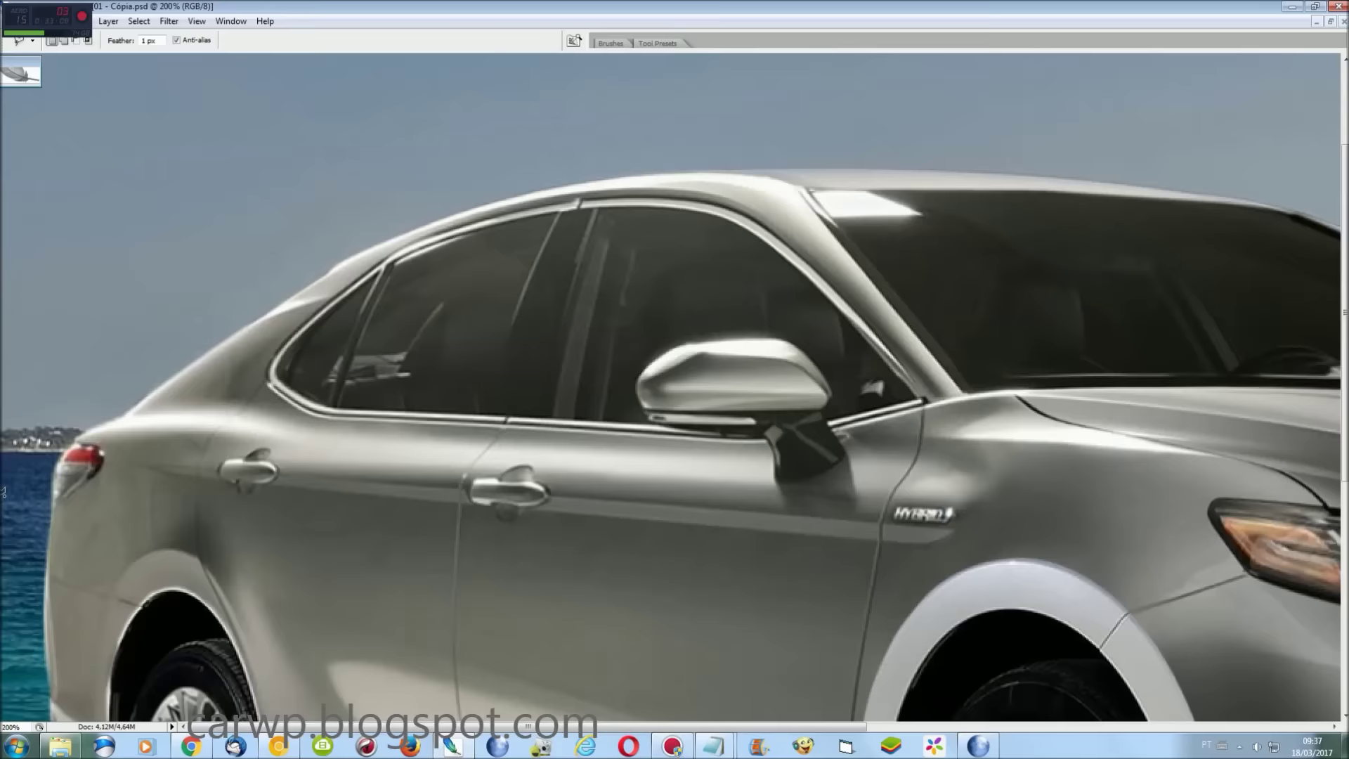
key(ctrl+minus)
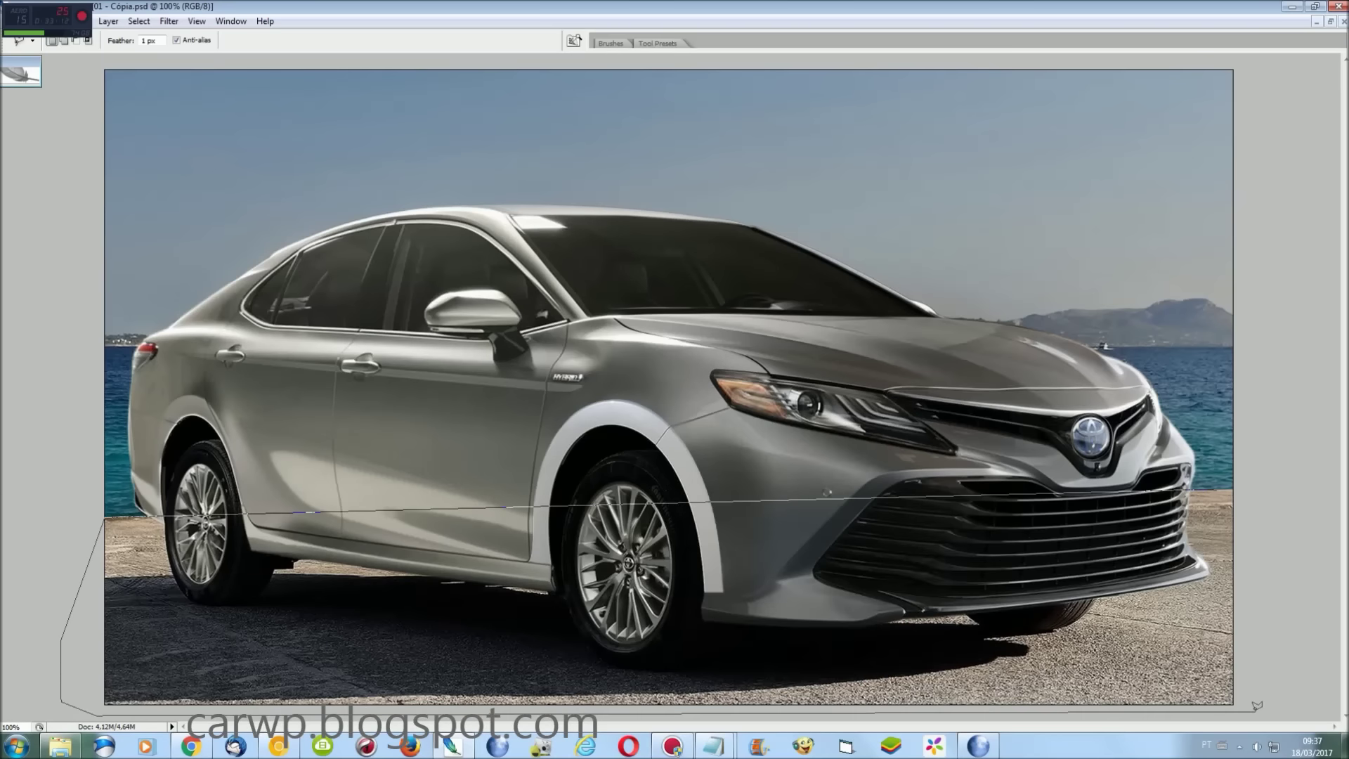
scroll(1258, 508, up, 2)
scroll(1258, 507, right, 2)
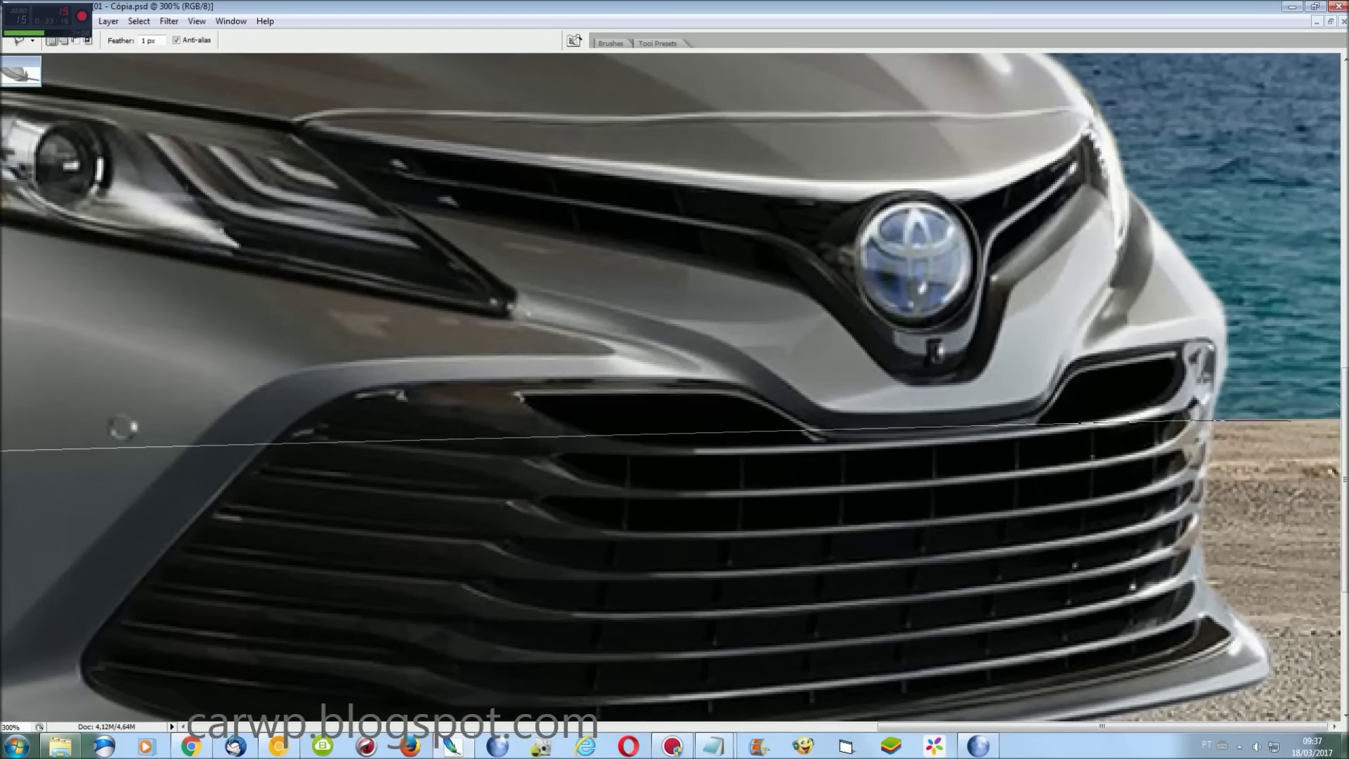
Start a lasso outline at the bumper's right edge and up the front corner
click(1297, 417)
scroll(1296, 418, up, 2)
scroll(1297, 417, up, 2)
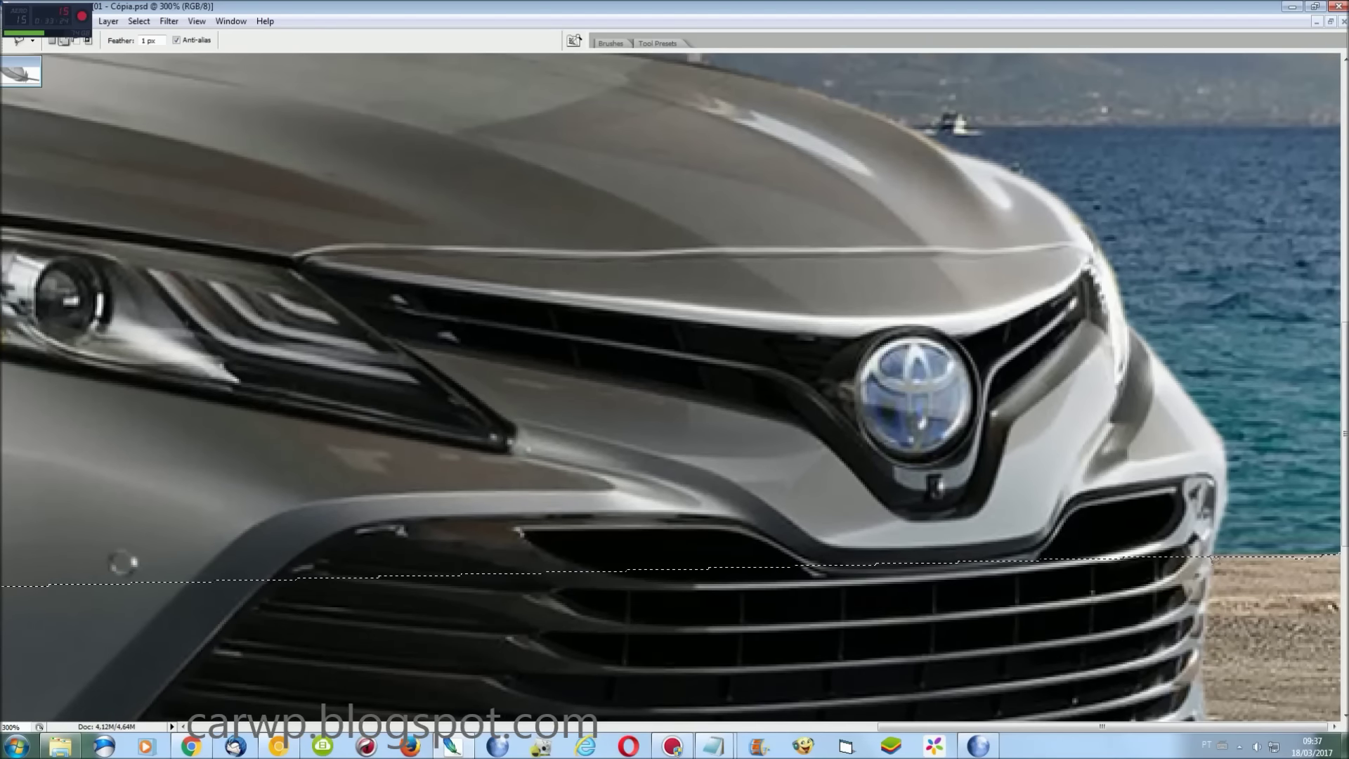
click(1225, 433)
click(1066, 192)
Trace the outline across the hood, windshield base and along the roof
scroll(854, 84, up, 5)
click(796, 634)
click(703, 615)
click(468, 589)
click(369, 536)
drag(169, 419, 891, 314)
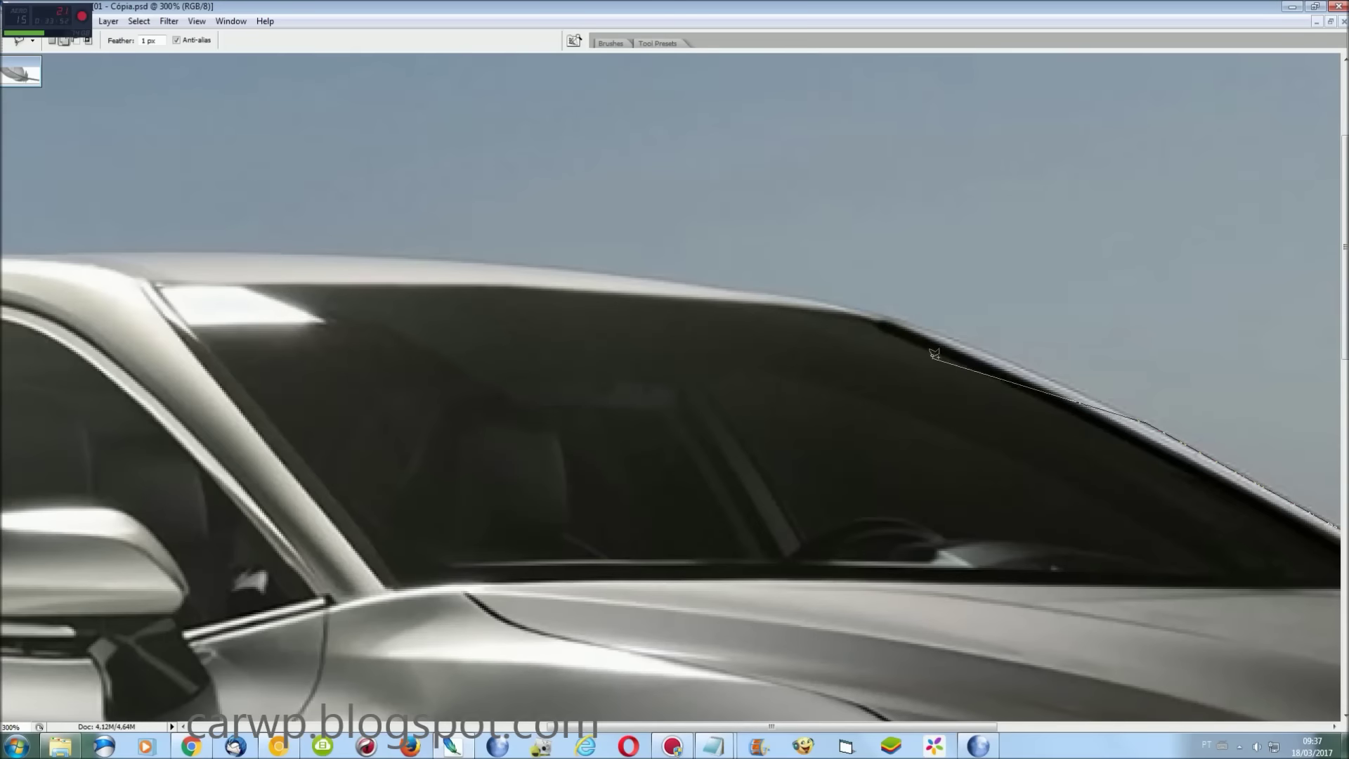
click(891, 314)
click(812, 298)
click(686, 281)
click(581, 270)
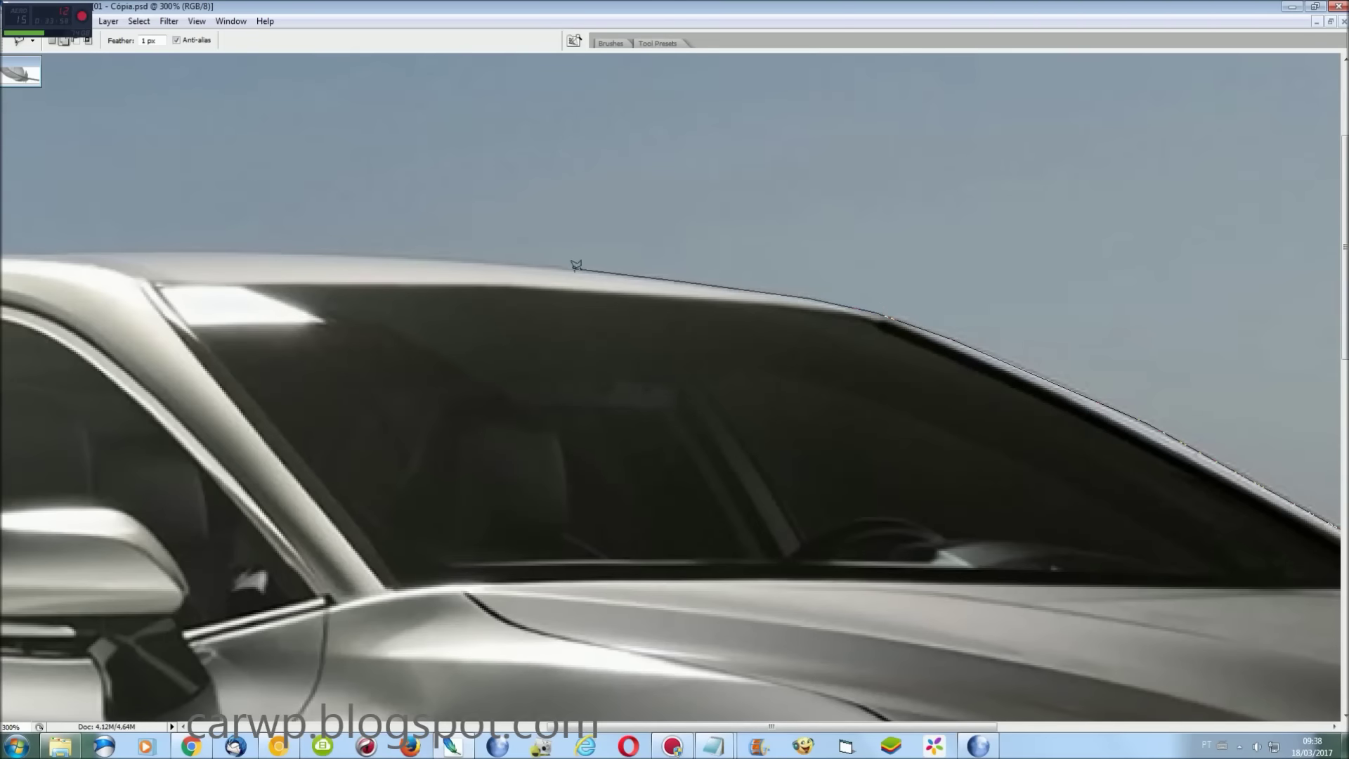
click(424, 253)
Follow the roofline to the rear pillar and down the car's rear edge
drag(133, 246, 733, 249)
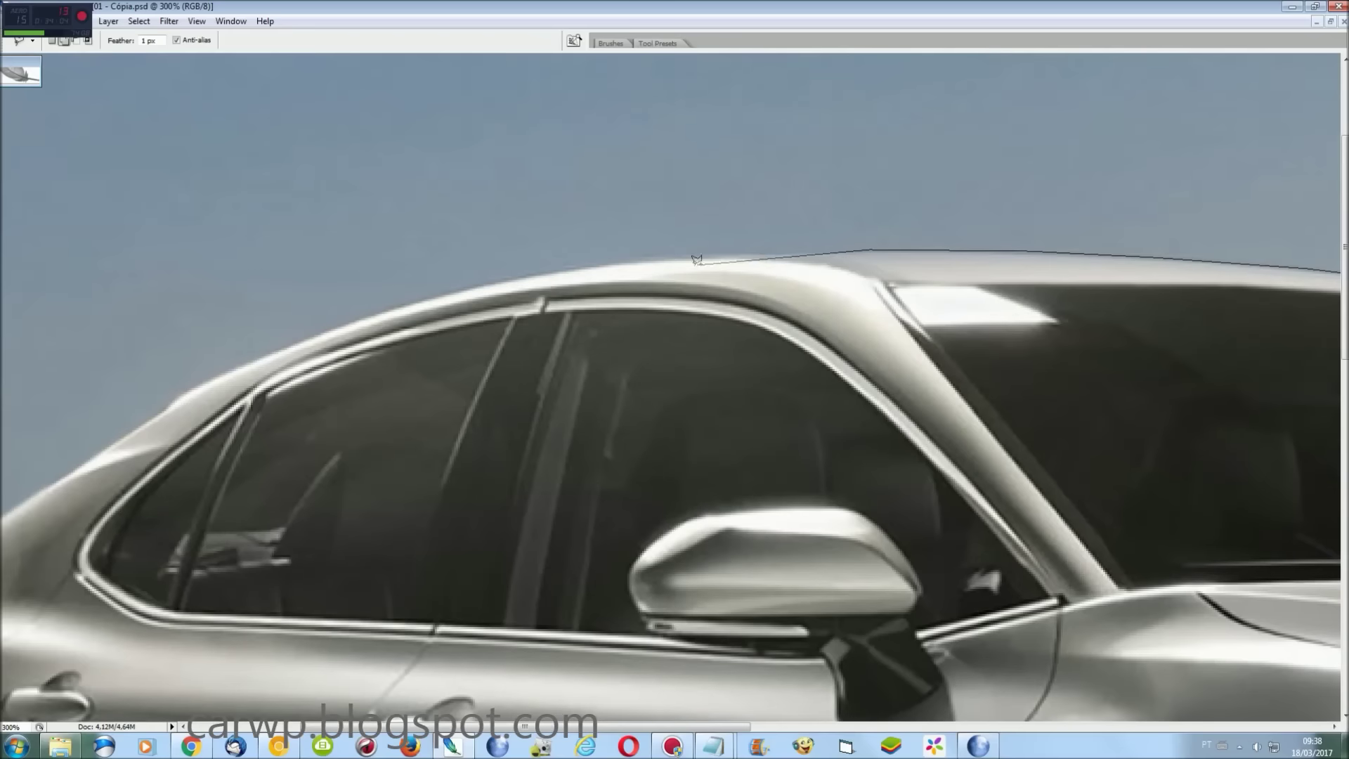
click(615, 261)
click(517, 272)
click(422, 299)
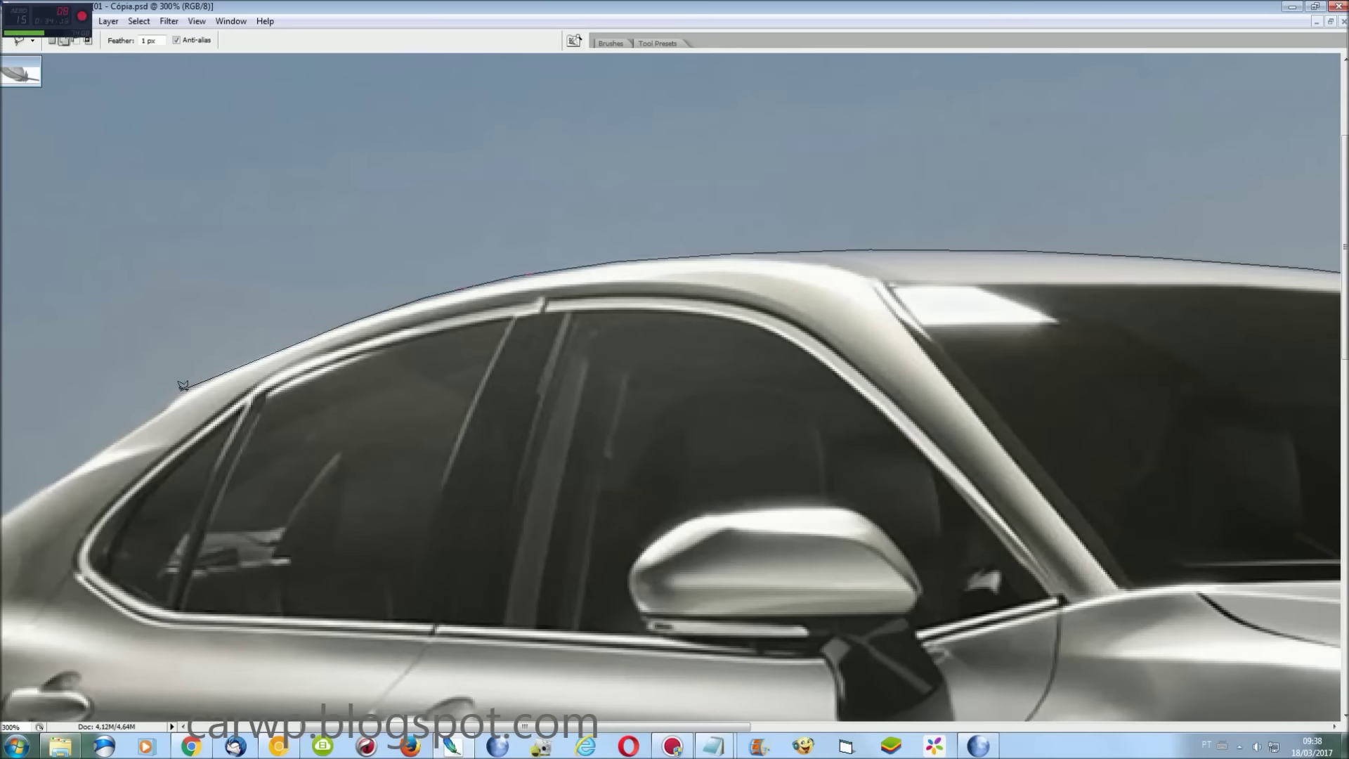
click(169, 400)
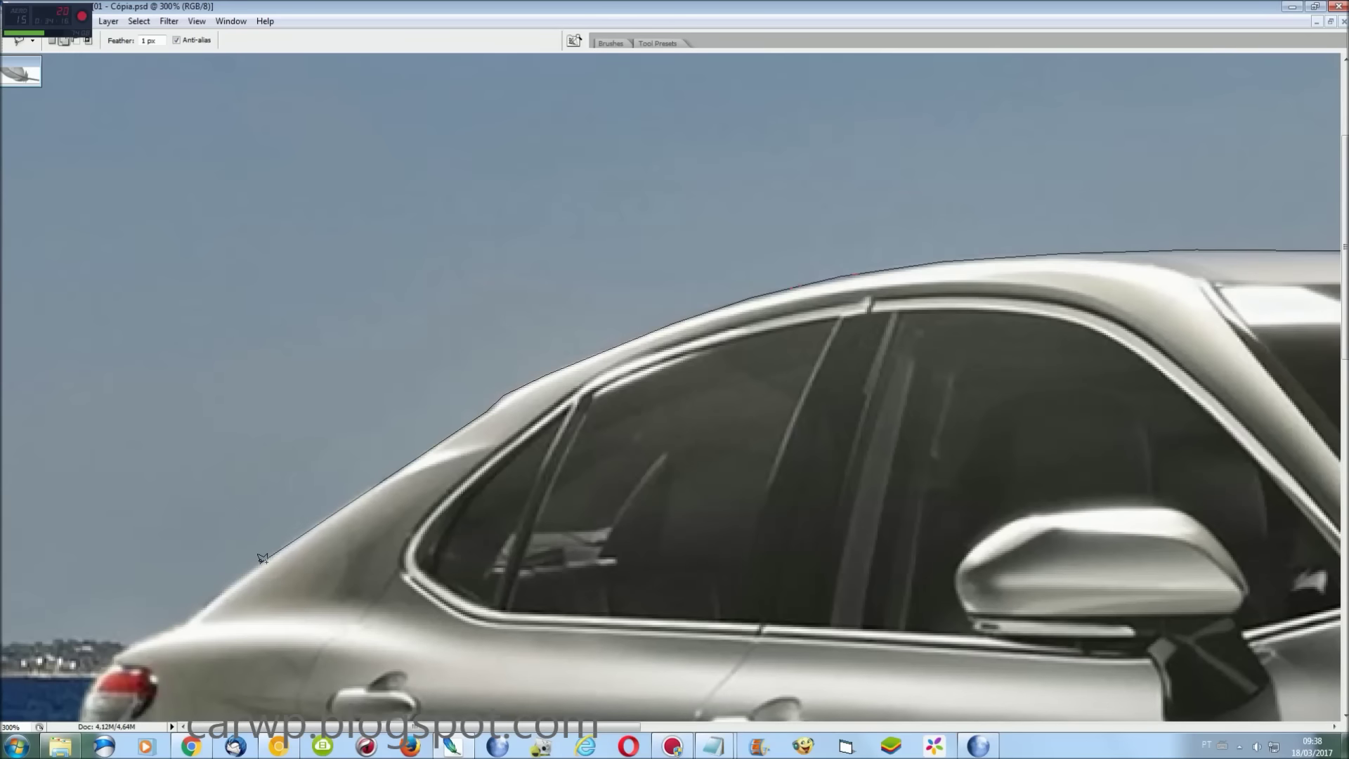
click(180, 623)
Zoom and pan around the car to check the closed selection outline
scroll(82, 695, down, 5)
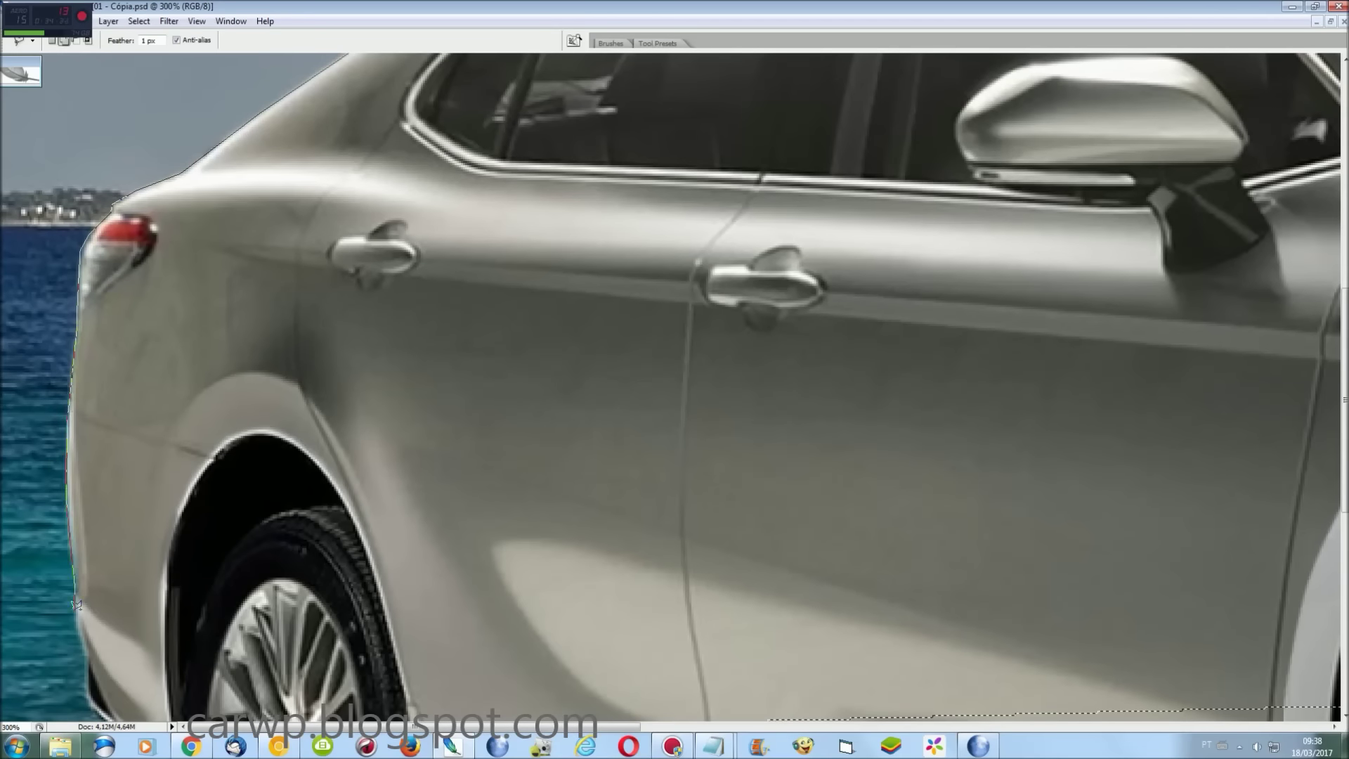
scroll(93, 696, down, 6)
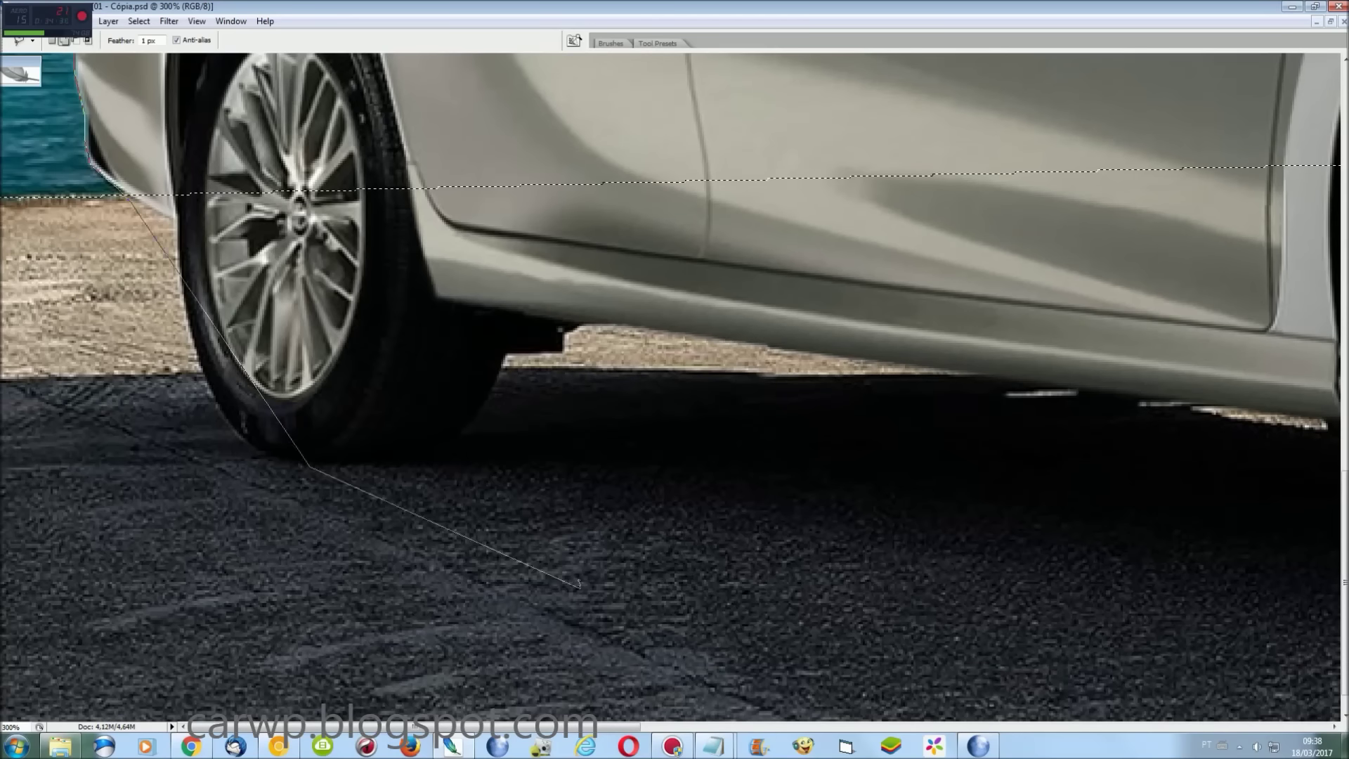
key(ctrl+0)
key(ctrl+plus)
key(ctrl+plus)
scroll(599, 686, left, 10)
scroll(599, 685, left, 2)
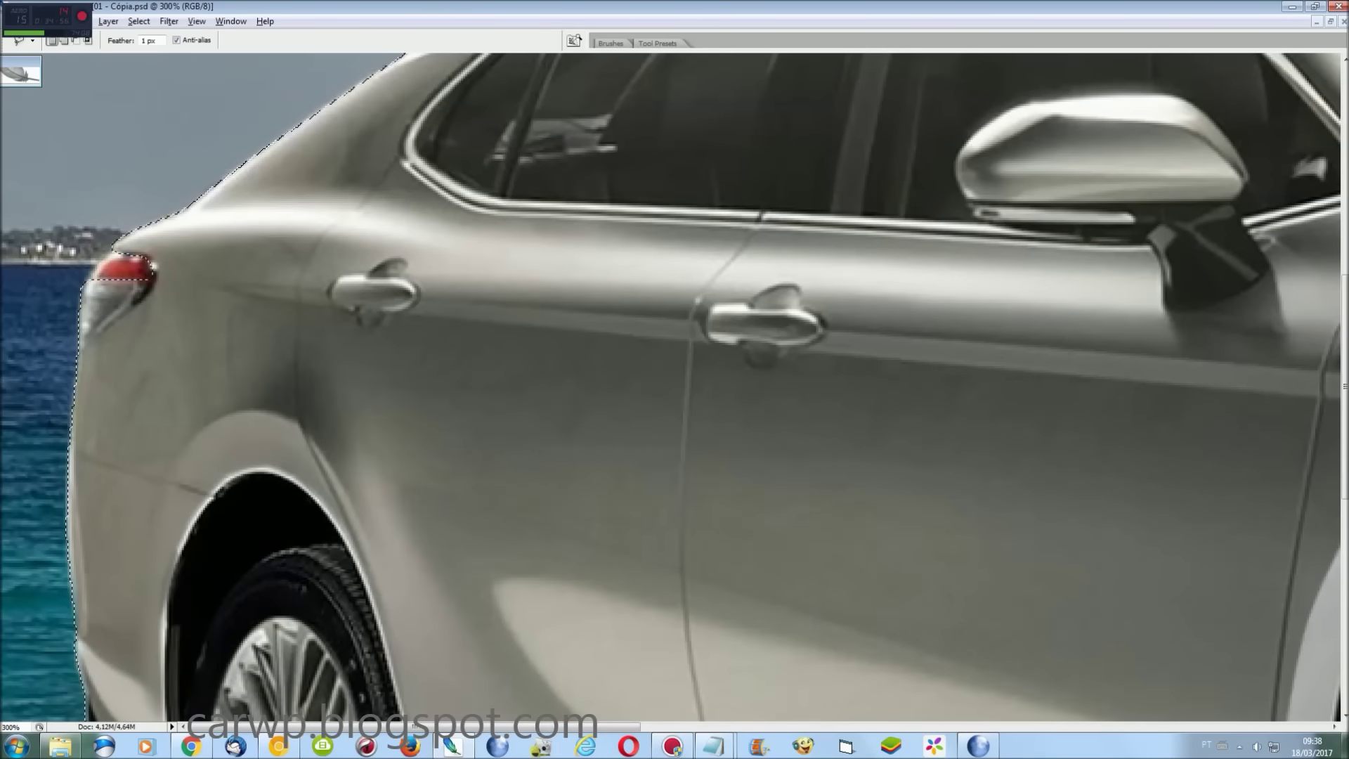
scroll(651, 574, right, 1)
scroll(651, 575, right, 15)
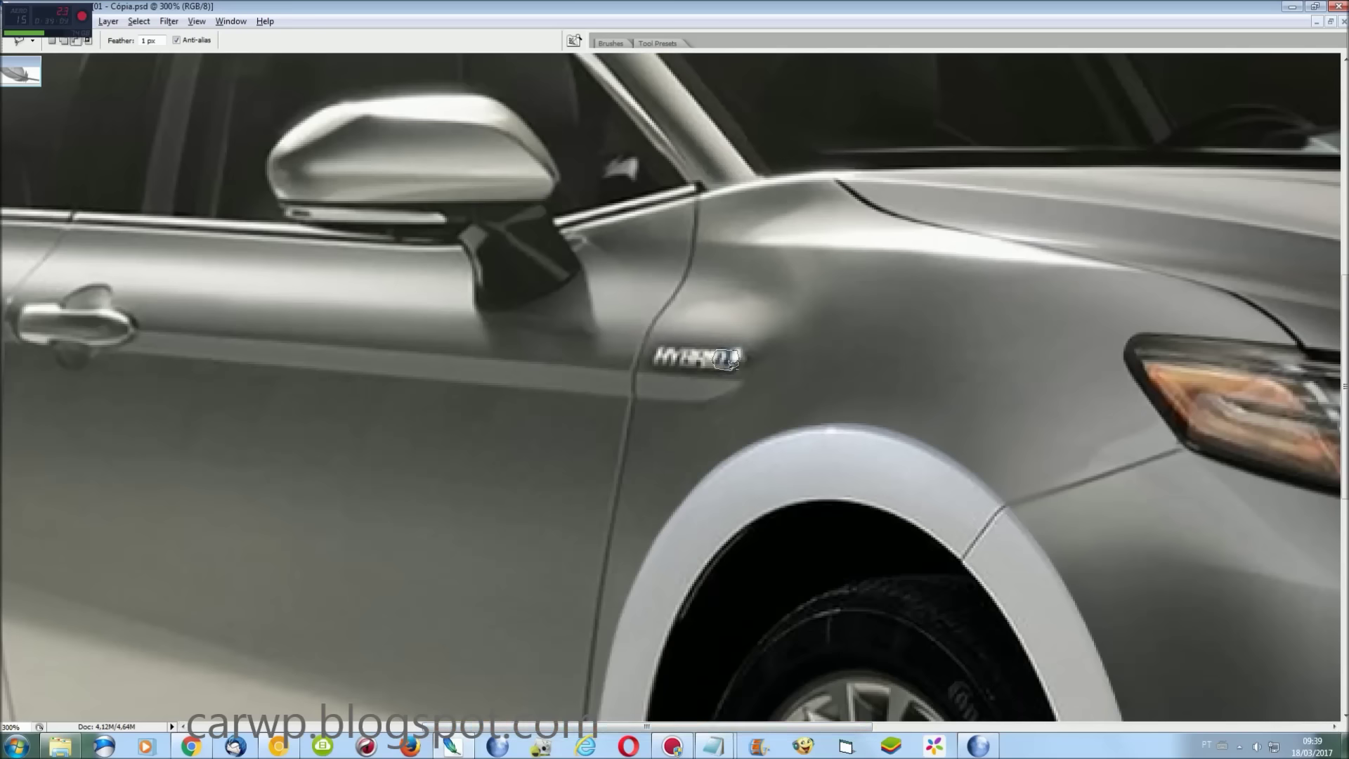
drag(779, 724, 1207, 723)
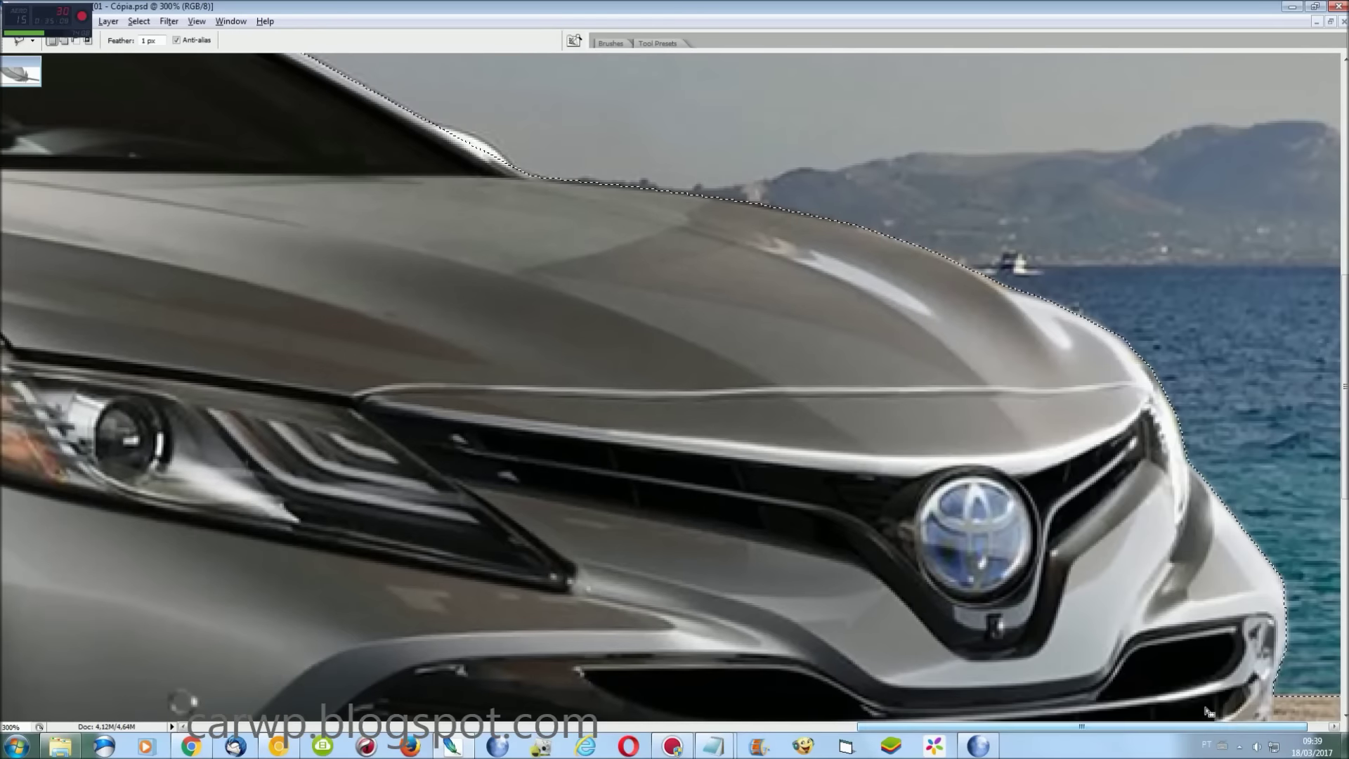
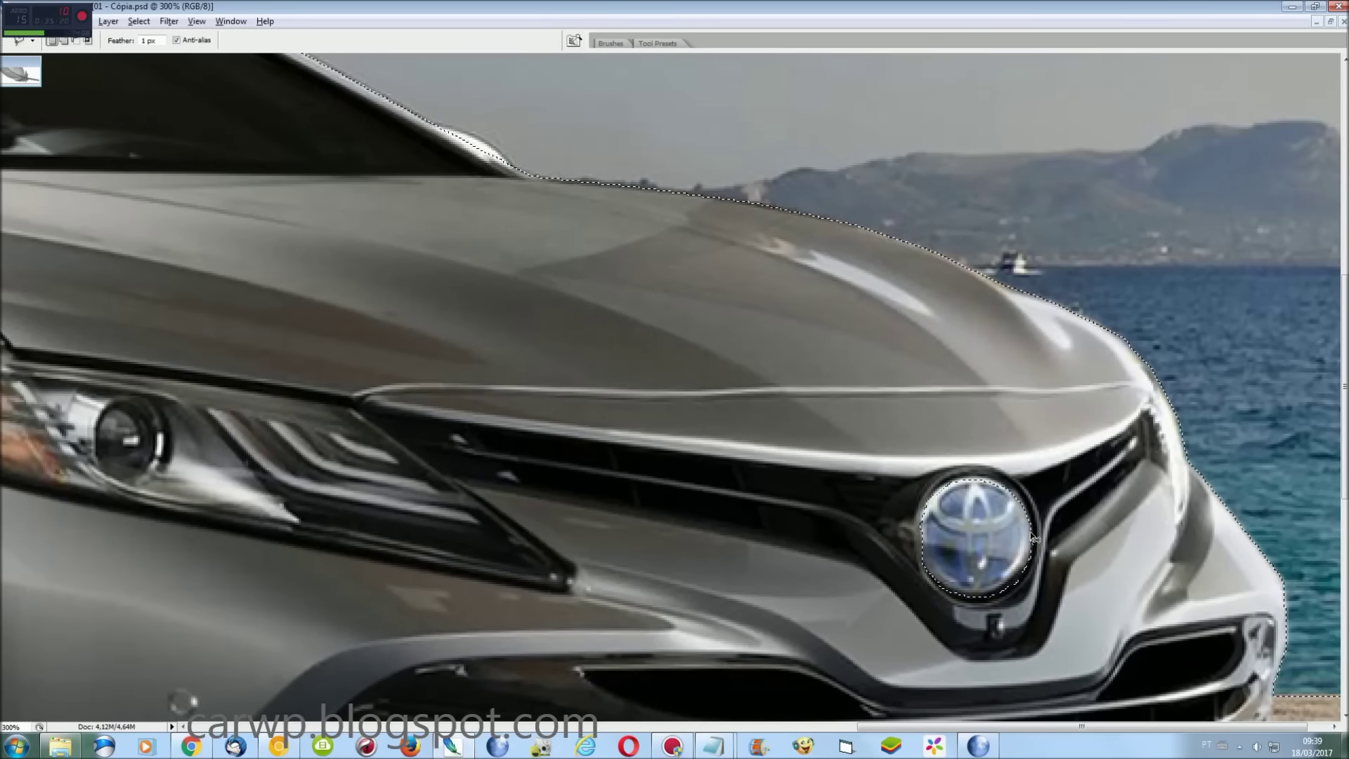
Save the current car-body selection as a new channel named 'carro'
key(ctrl+0)
click(138, 21)
click(172, 252)
text(D)
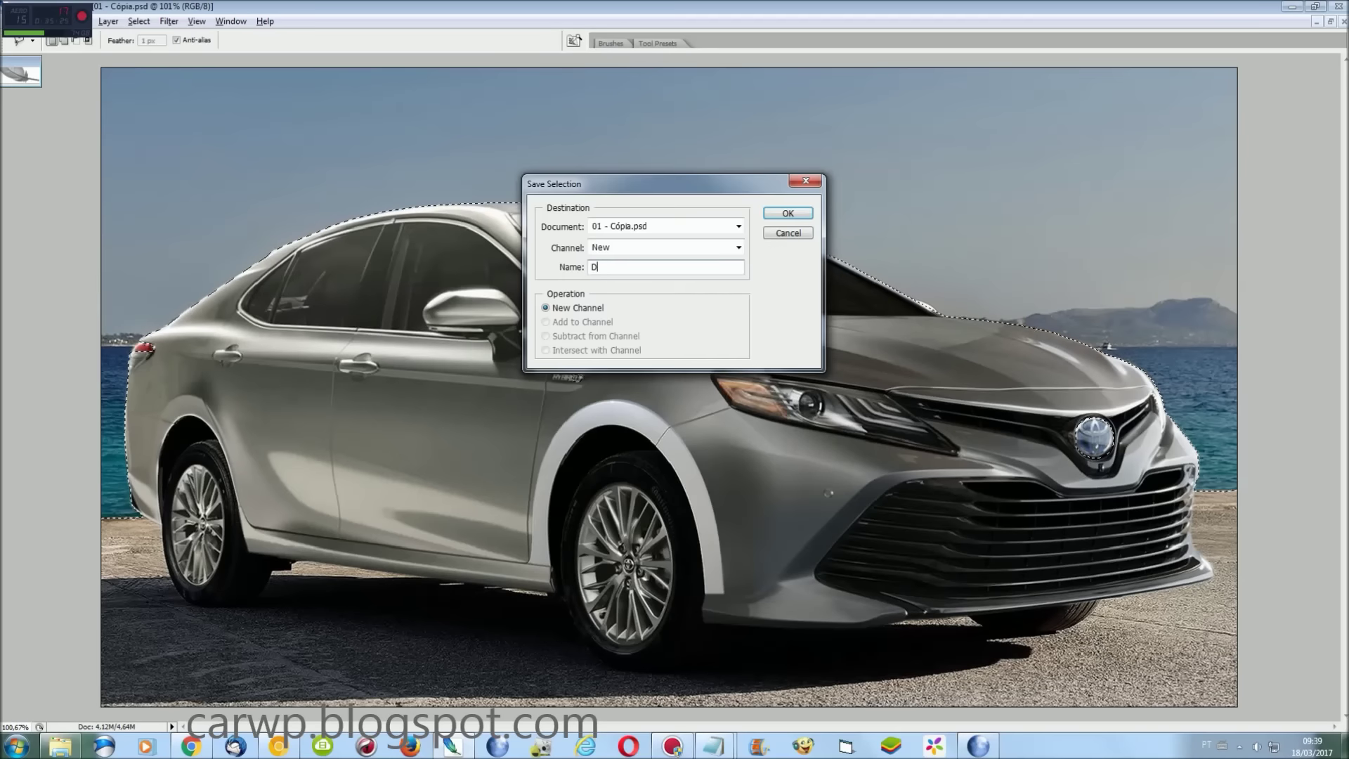
text(carro)
key(Return)
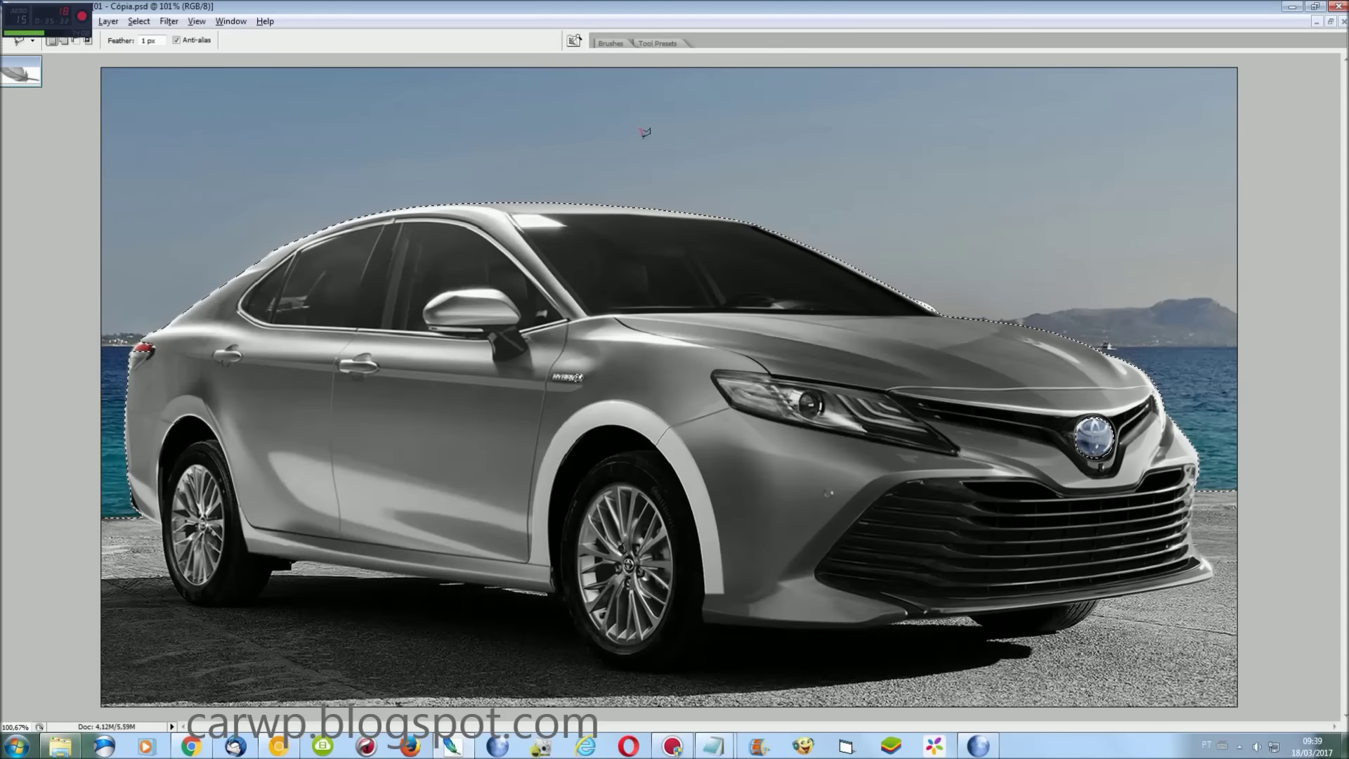
Load the saved wheel-arch selection and zoom in on the front wheel
click(138, 21)
click(179, 239)
click(794, 205)
key(ctrl+plus)
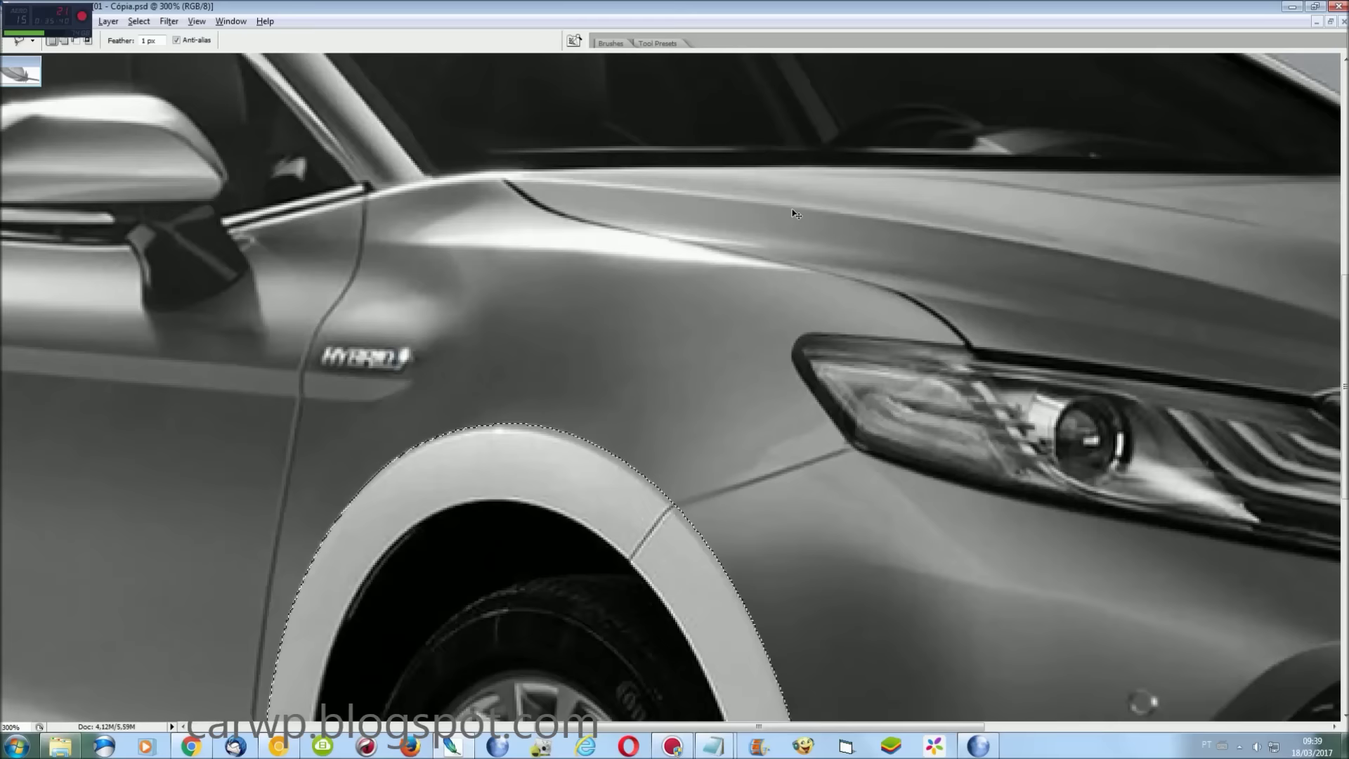
scroll(675, 387, down, 2)
key(ctrl+plus)
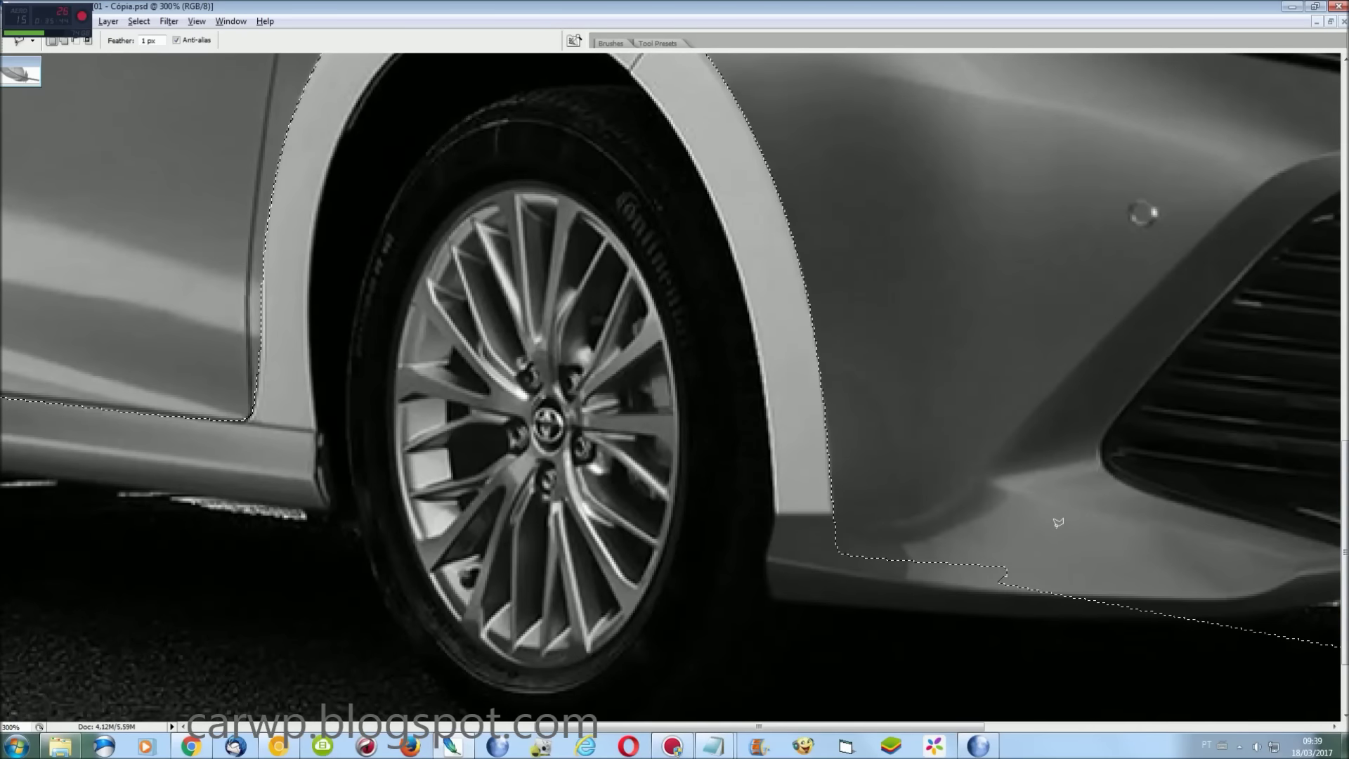
Subtract the rear wheel arch from the selection with a polygonal lasso outline
click(872, 515)
click(757, 513)
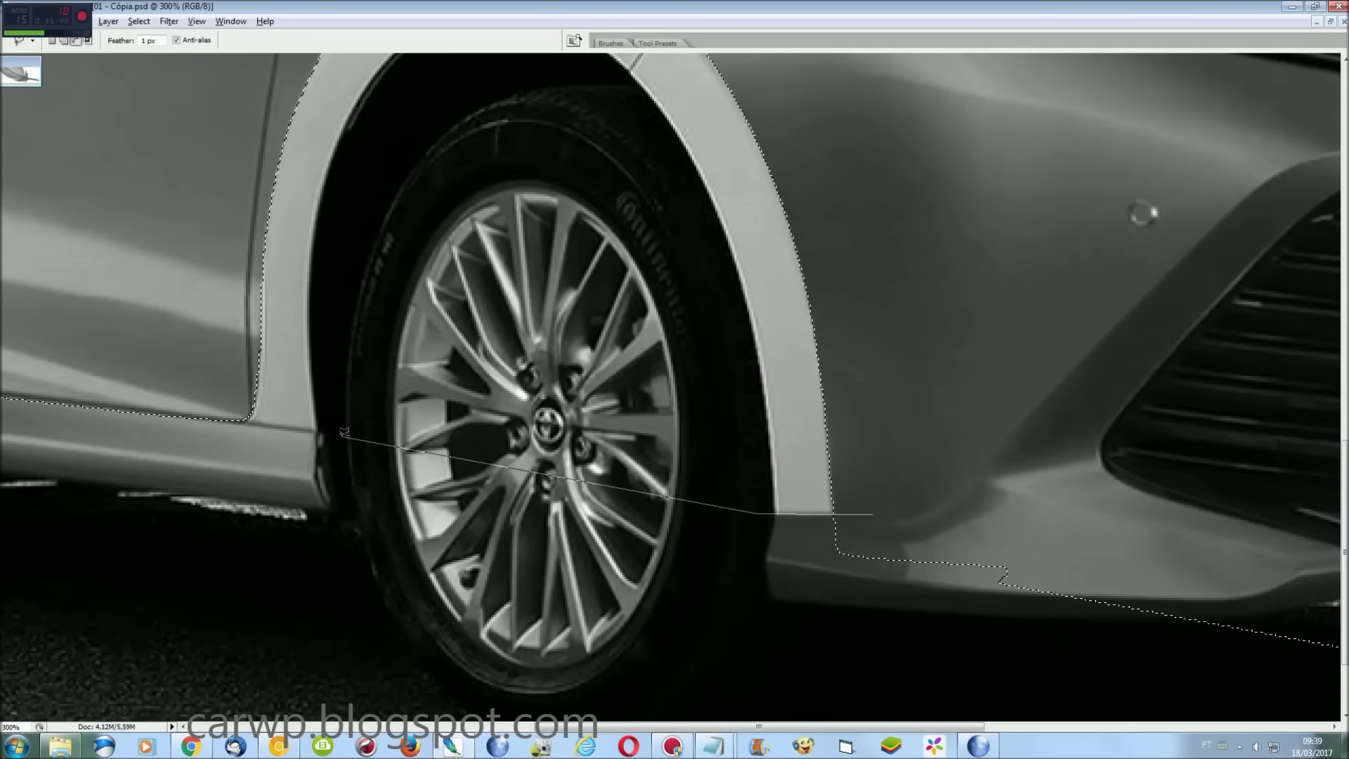
click(229, 407)
key(ctrl+minus)
key(ctrl+minus)
click(211, 392)
click(105, 385)
click(28, 468)
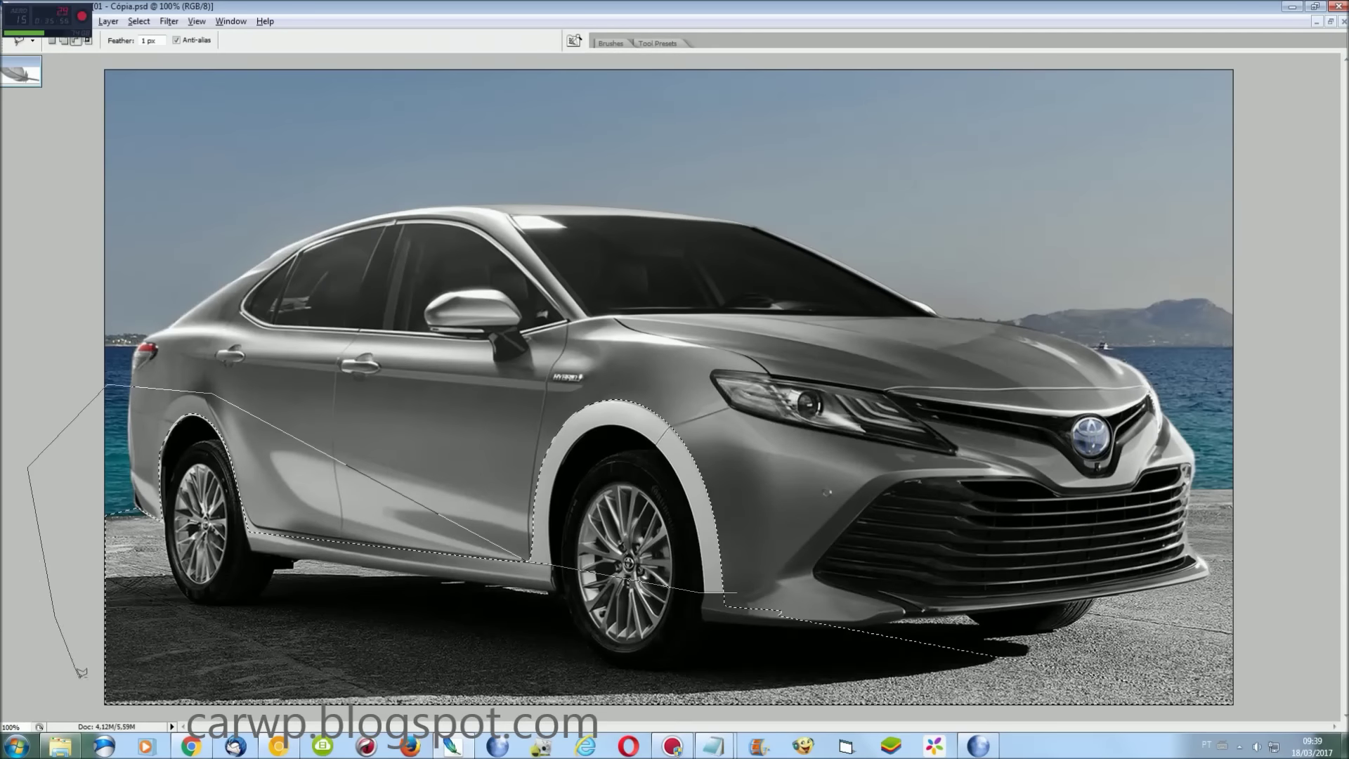
click(735, 592)
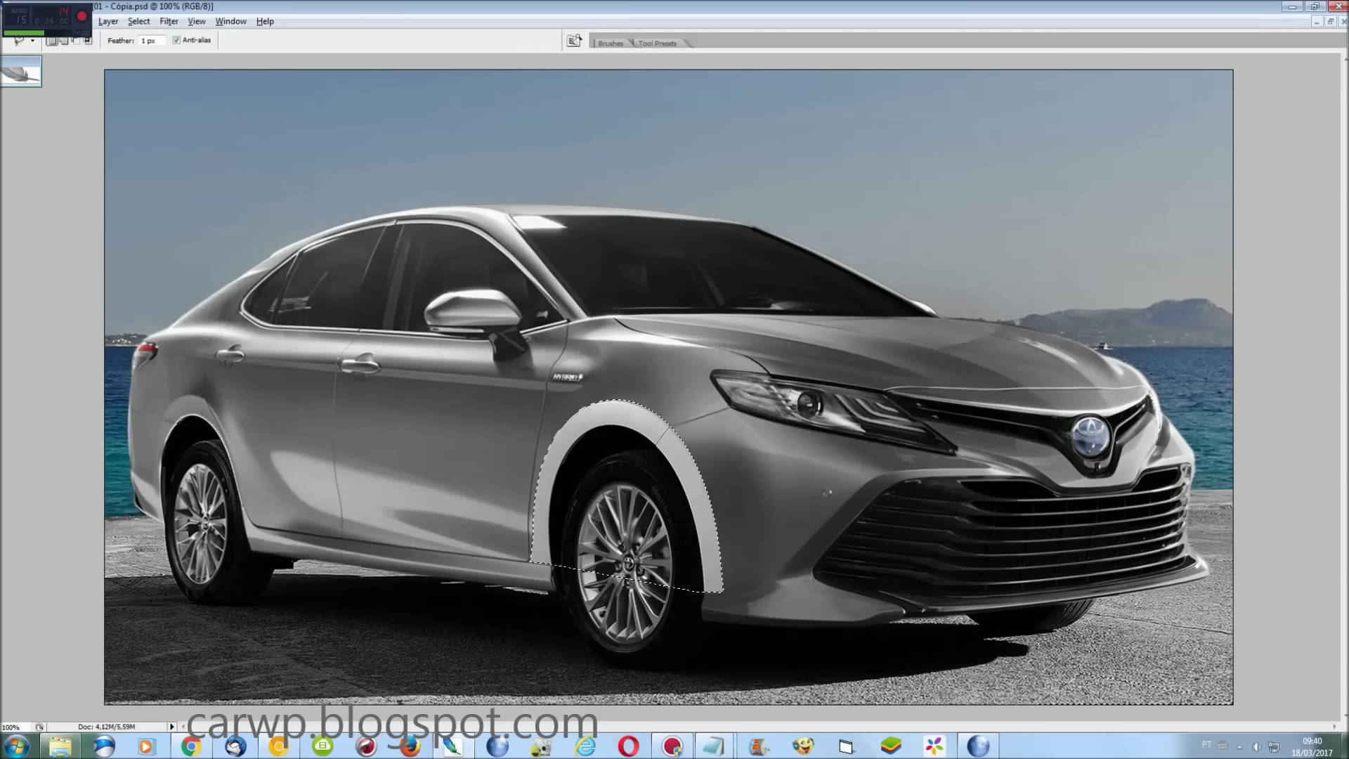
Trim the fender area out of the front wheel-arch selection
key(ctrl+plus)
key(ctrl+plus)
scroll(799, 562, down, 3)
scroll(800, 563, down, 3)
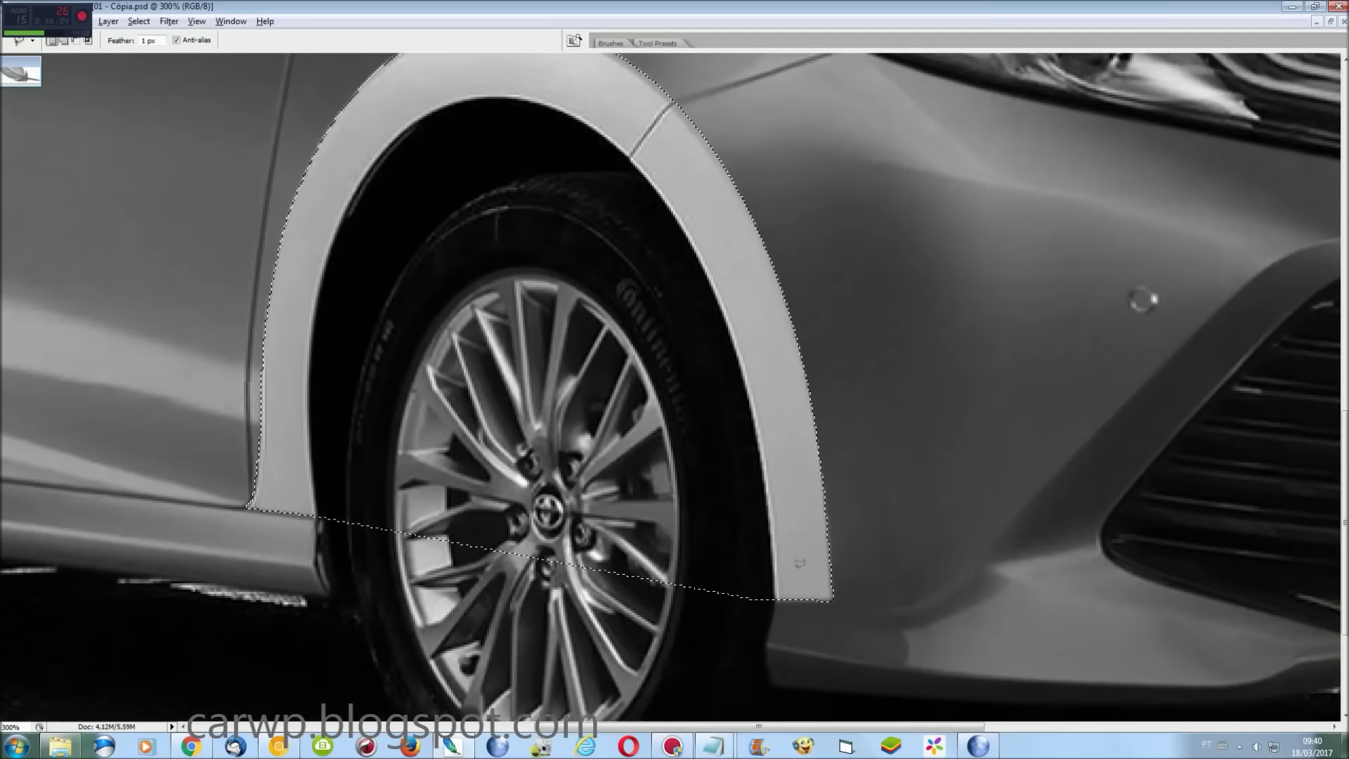
scroll(800, 562, up, 3)
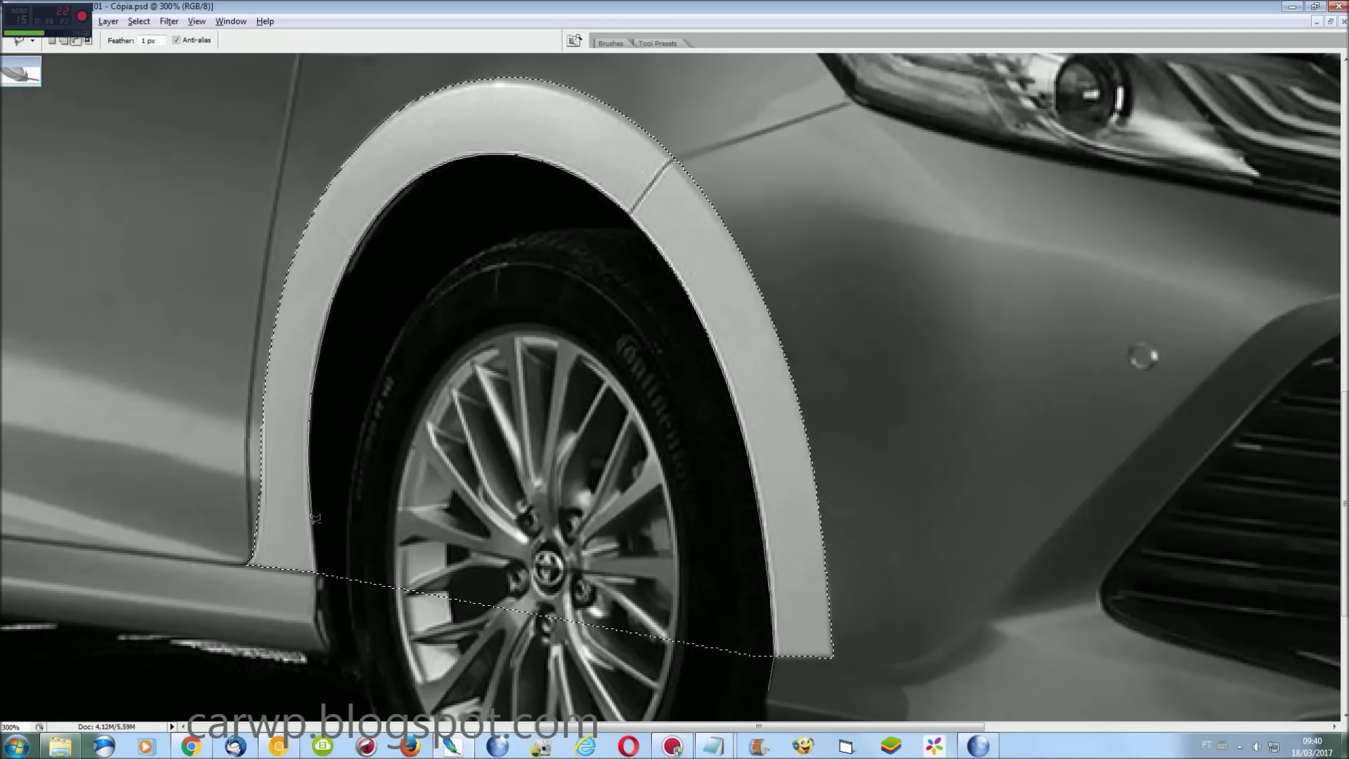
double_click(324, 587)
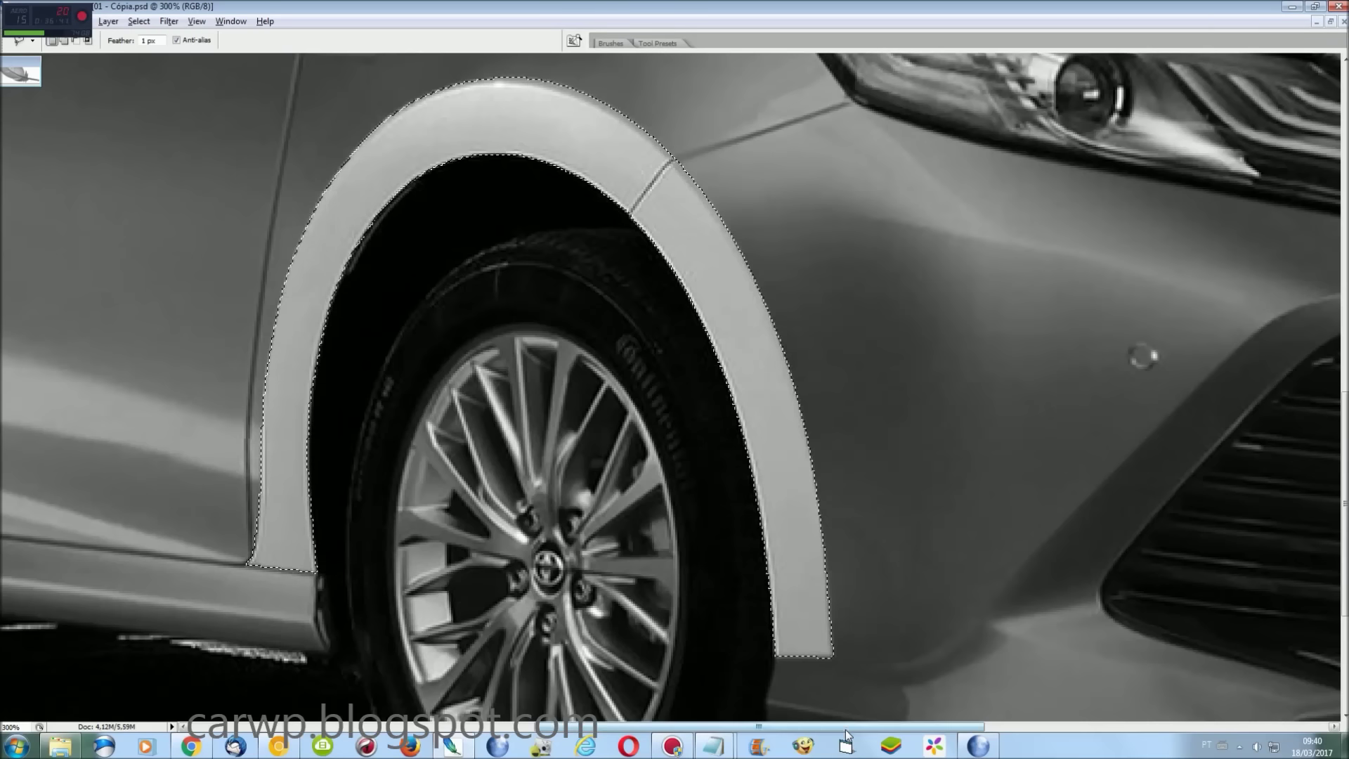
drag(845, 729, 482, 691)
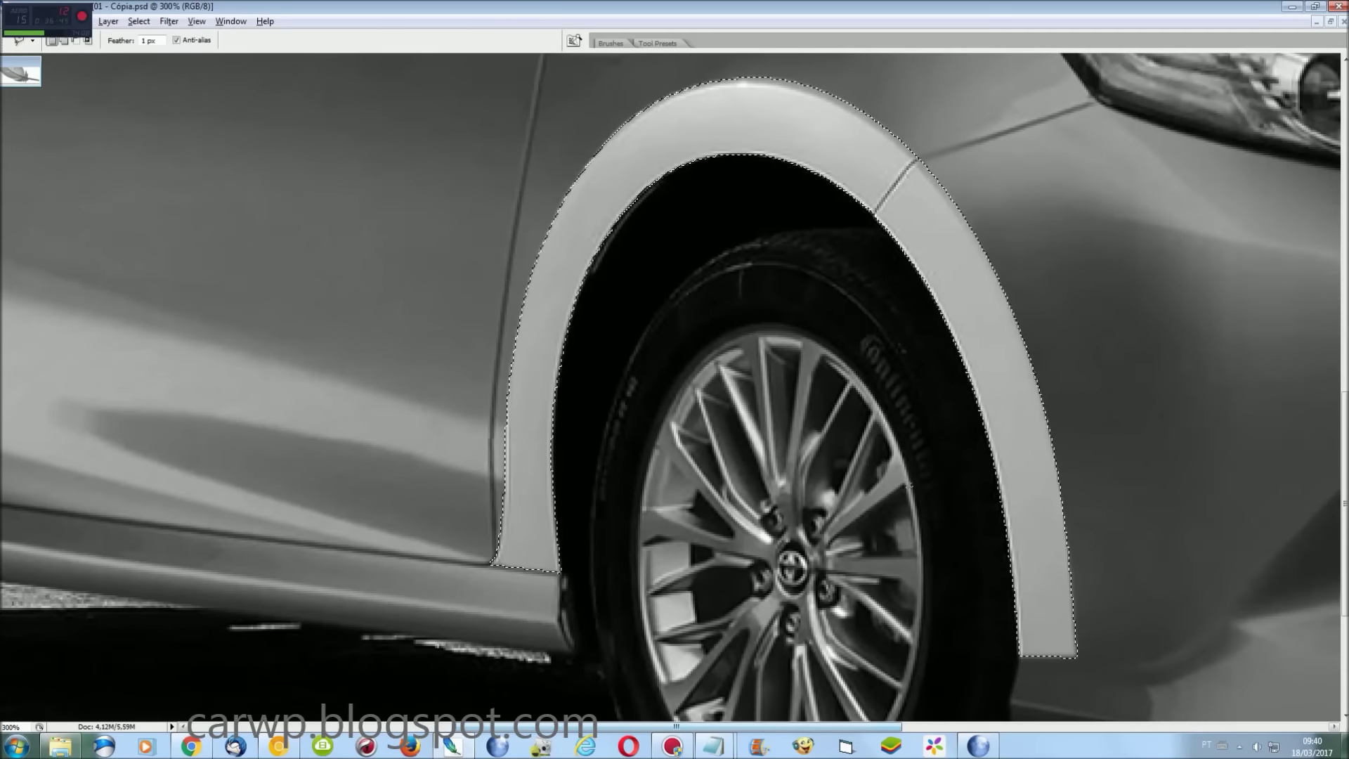
Lower the Lightness of the front arch trim in Hue/Saturation
key(ctrl+0)
key(i)
key(ctrl+u)
drag(180, 224, 160, 223)
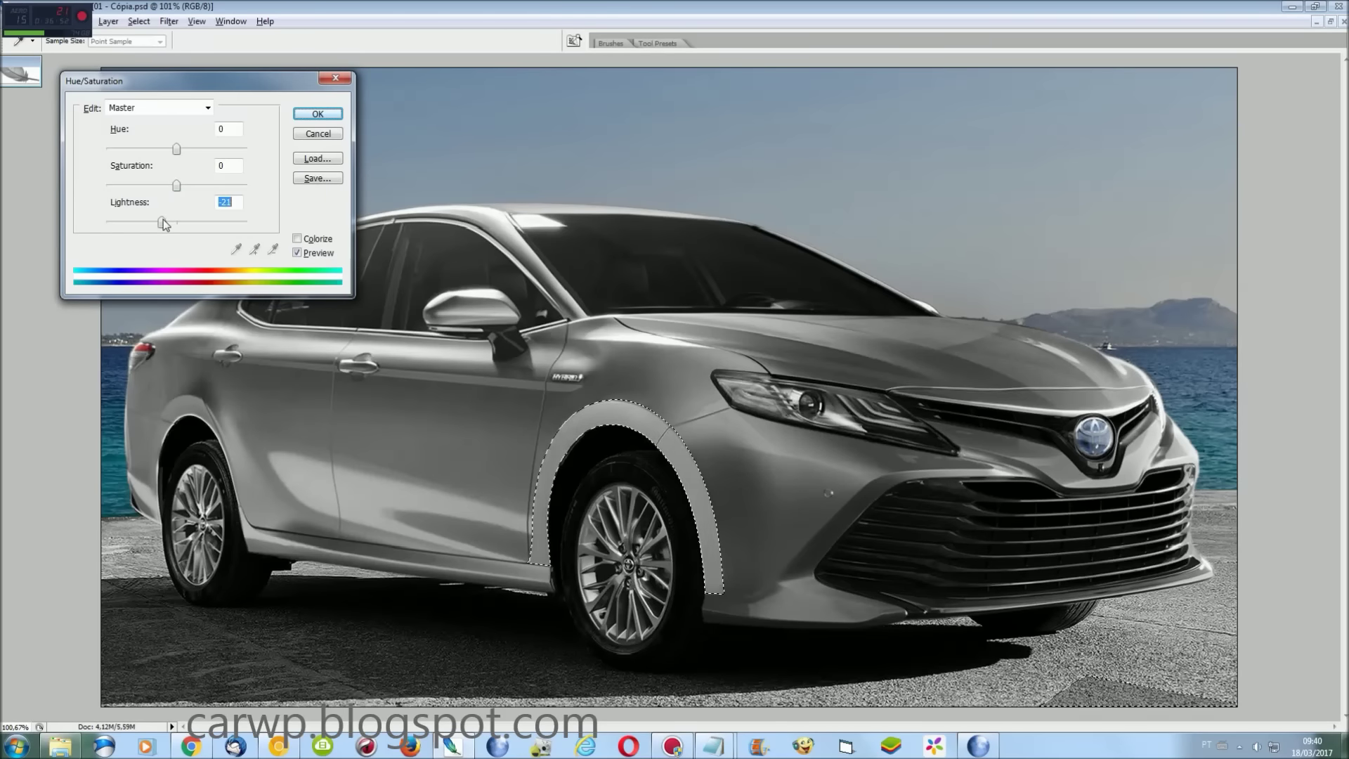
Apply the darker lightness and add a new Levels adjustment layer
click(318, 113)
click(109, 21)
click(279, 126)
key(Return)
Shift the Levels midtone slider right to darken the arch, then merge the layers
drag(207, 198, 229, 198)
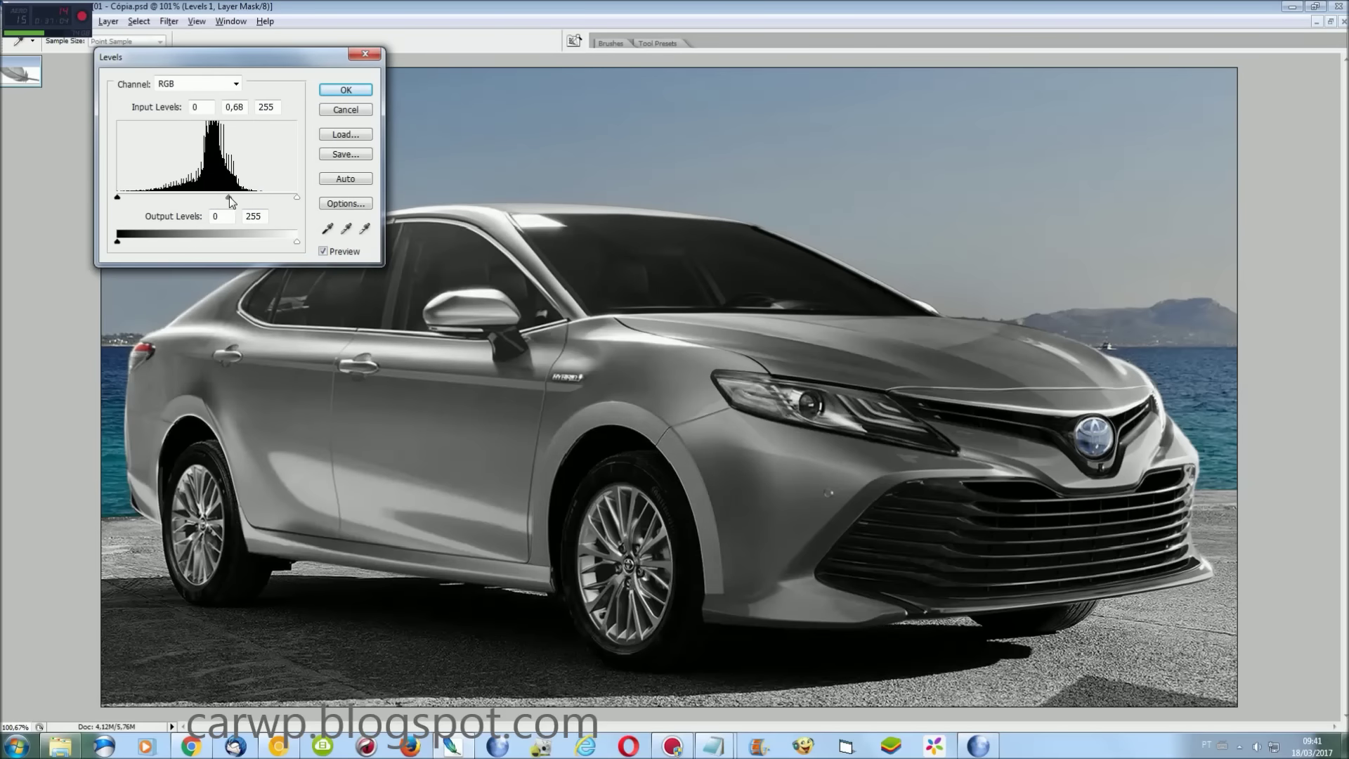
click(346, 90)
key(ctrl+e)
click(138, 21)
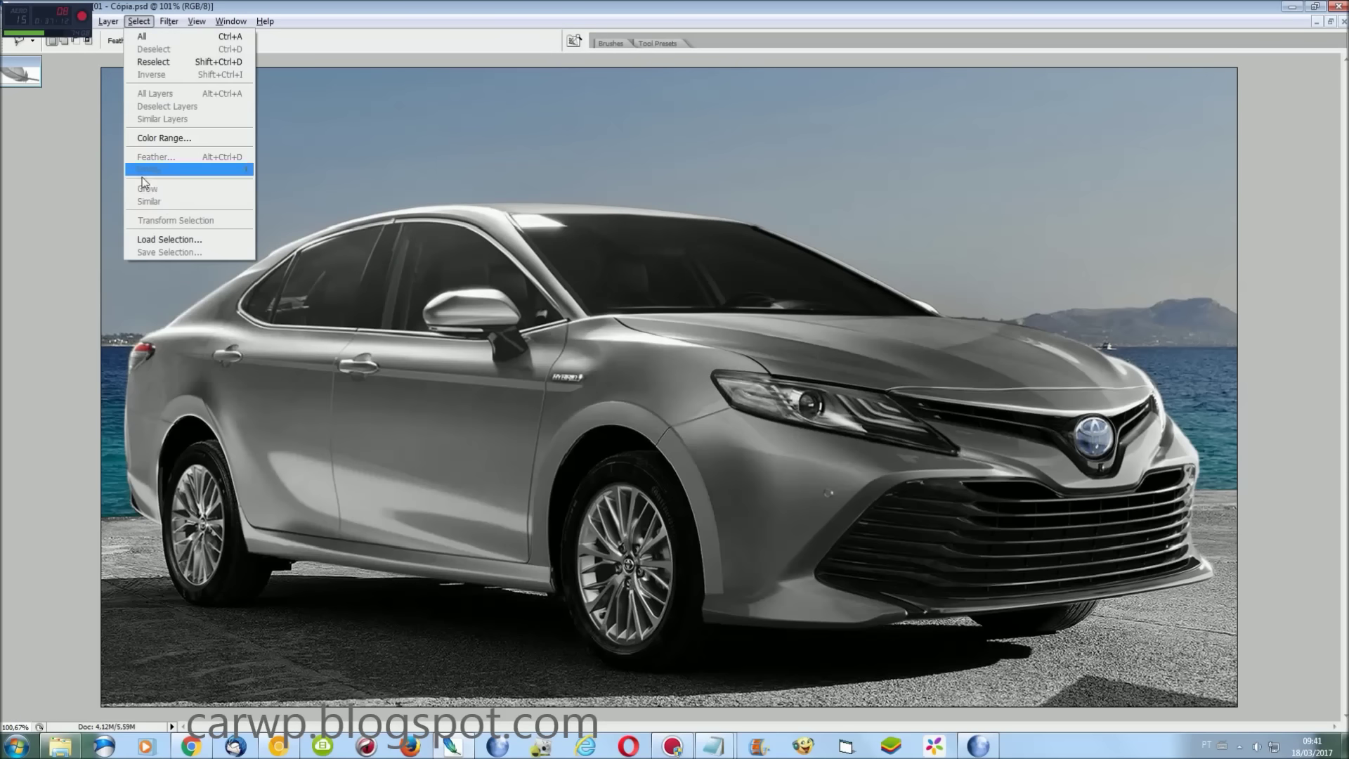
Reload the saved 'carro' car-body selection and zoom in on the car
click(162, 241)
click(739, 248)
click(632, 276)
click(803, 233)
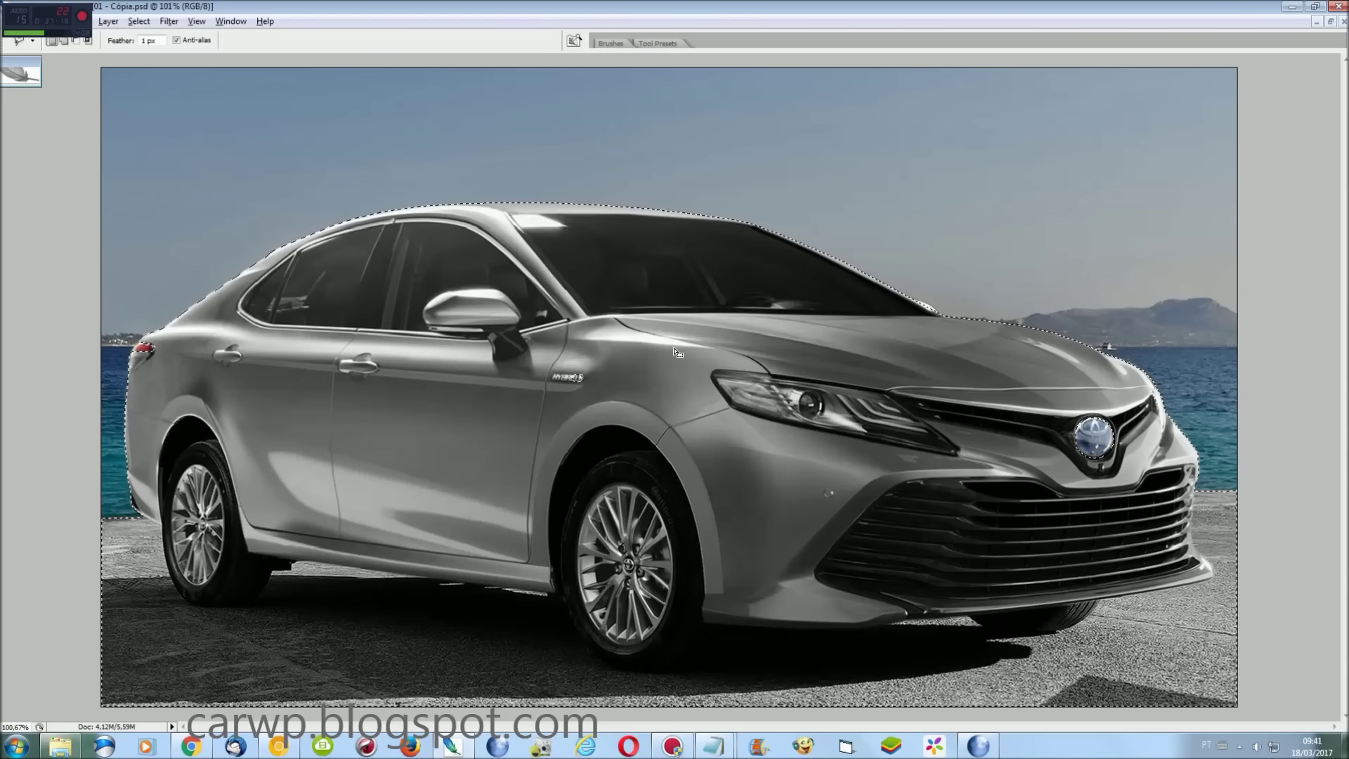
key(ctrl+plus)
key(ctrl+plus)
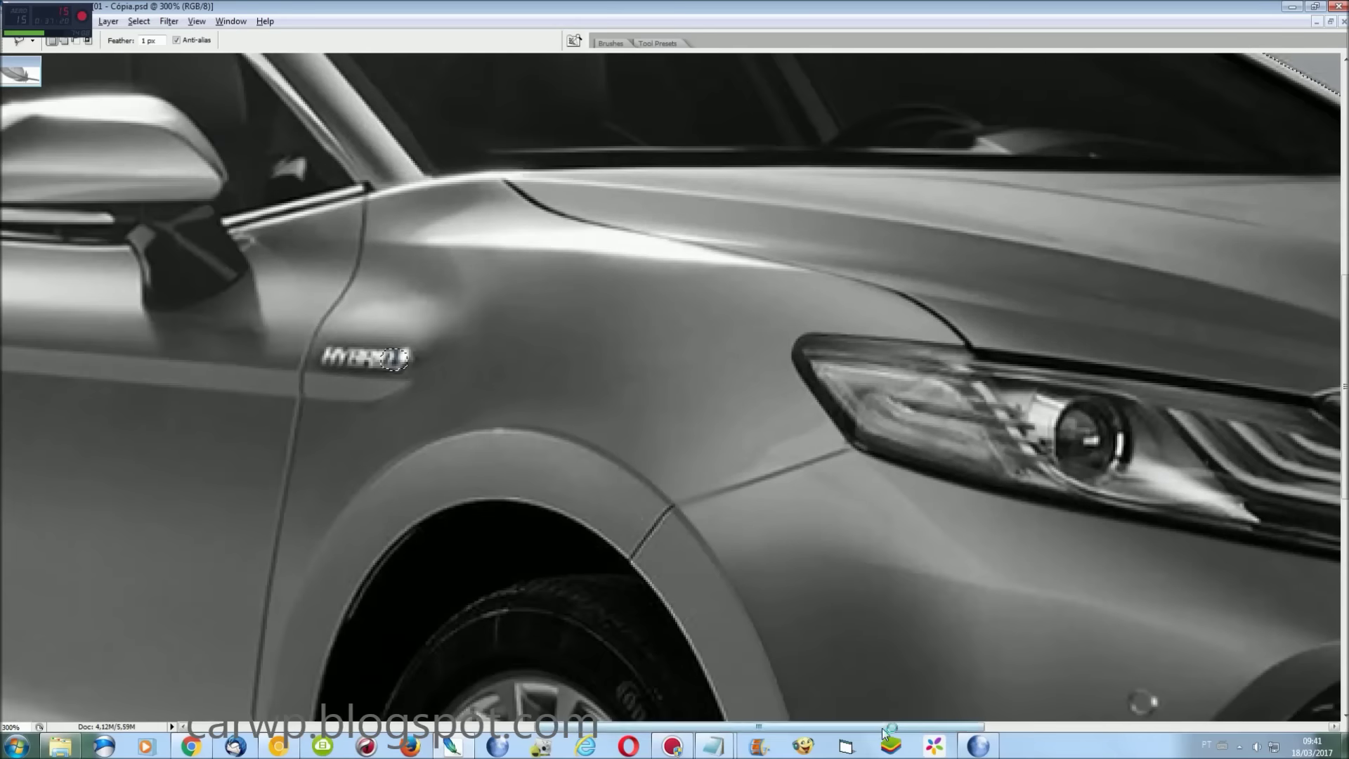
scroll(395, 360, right, 10)
scroll(394, 359, up, 3)
Reshape the selection around the windshield bump
click(711, 450)
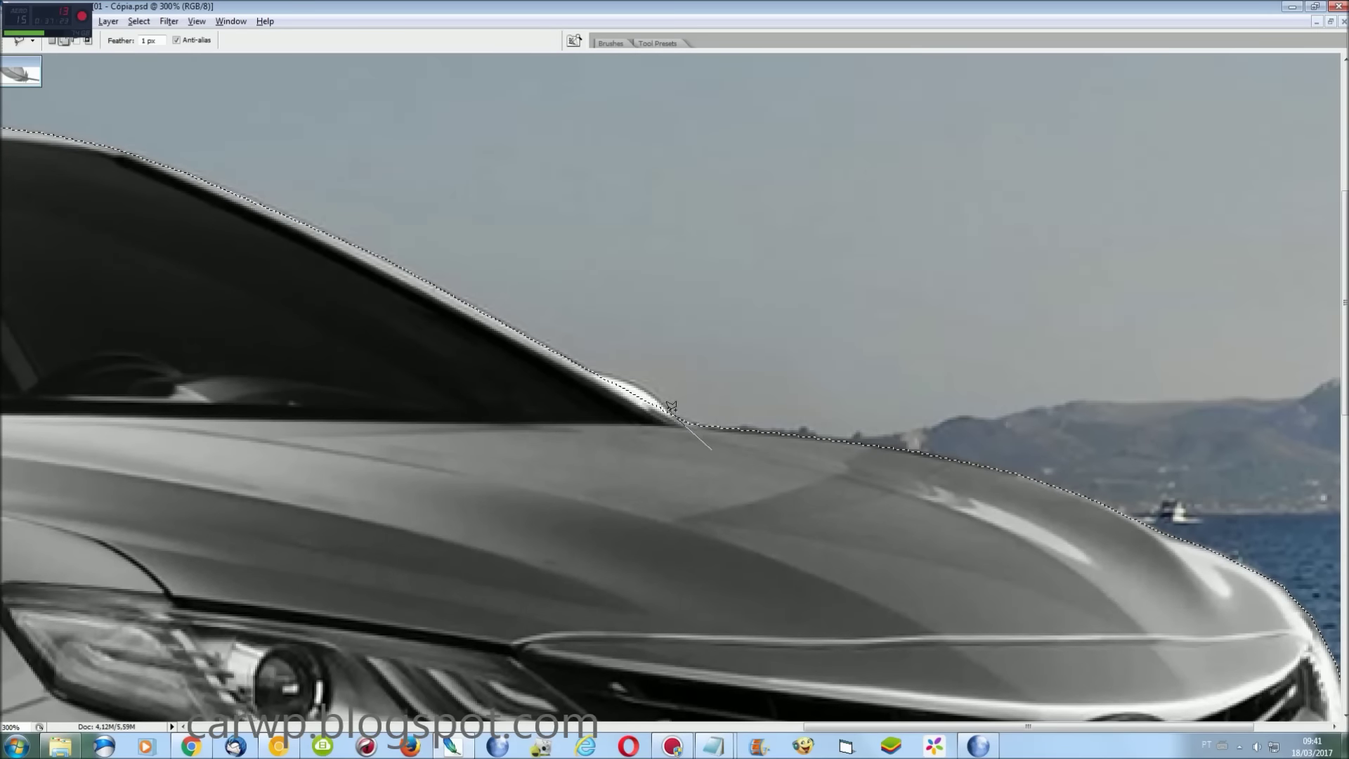
click(584, 362)
double_click(572, 518)
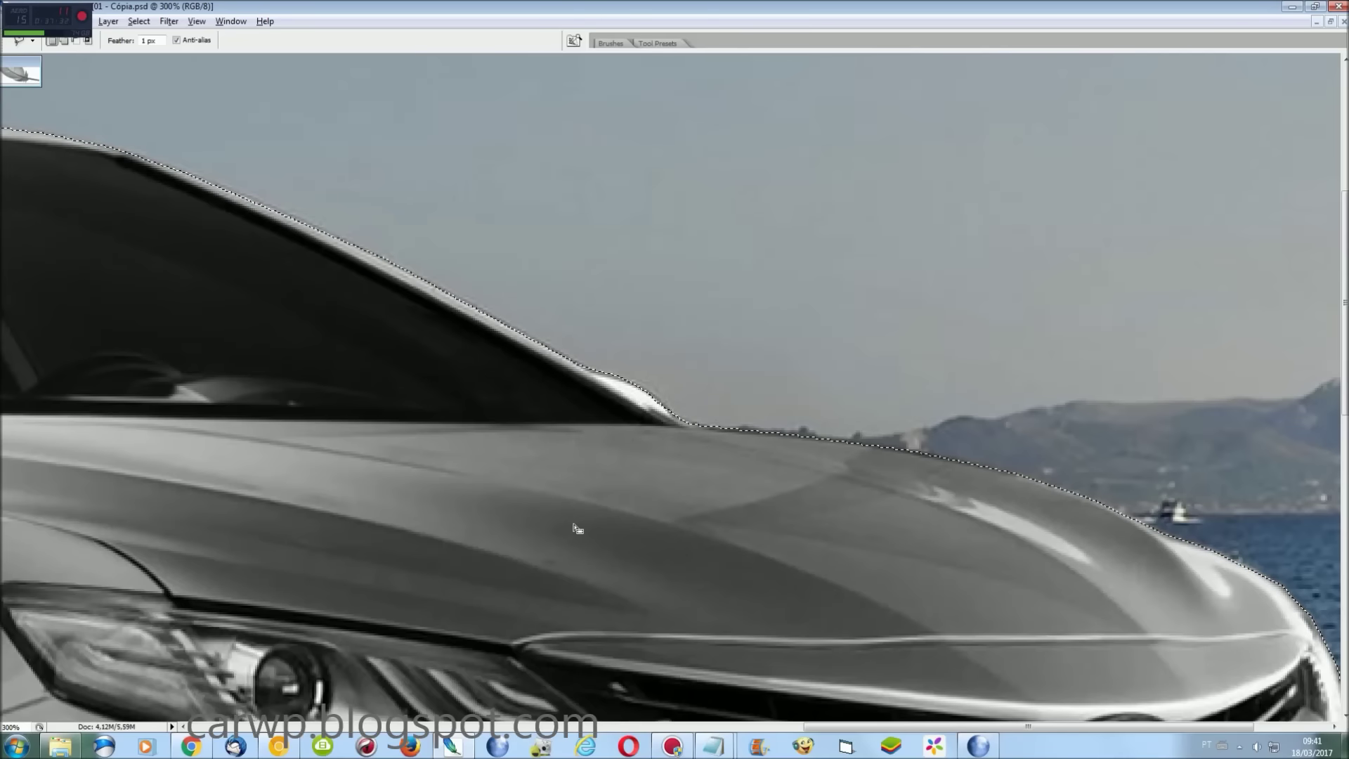
scroll(578, 528, down, 3)
scroll(1337, 583, down, 6)
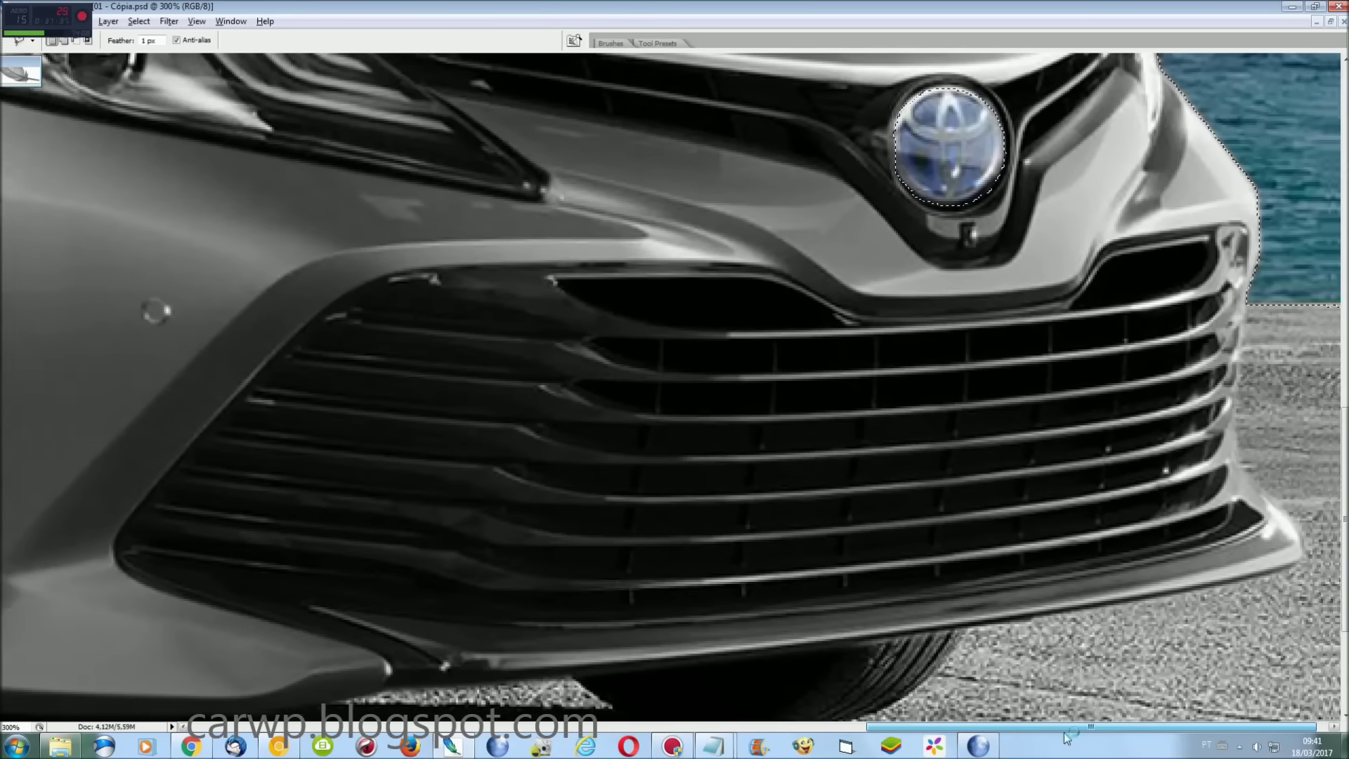
drag(1005, 727, 1079, 727)
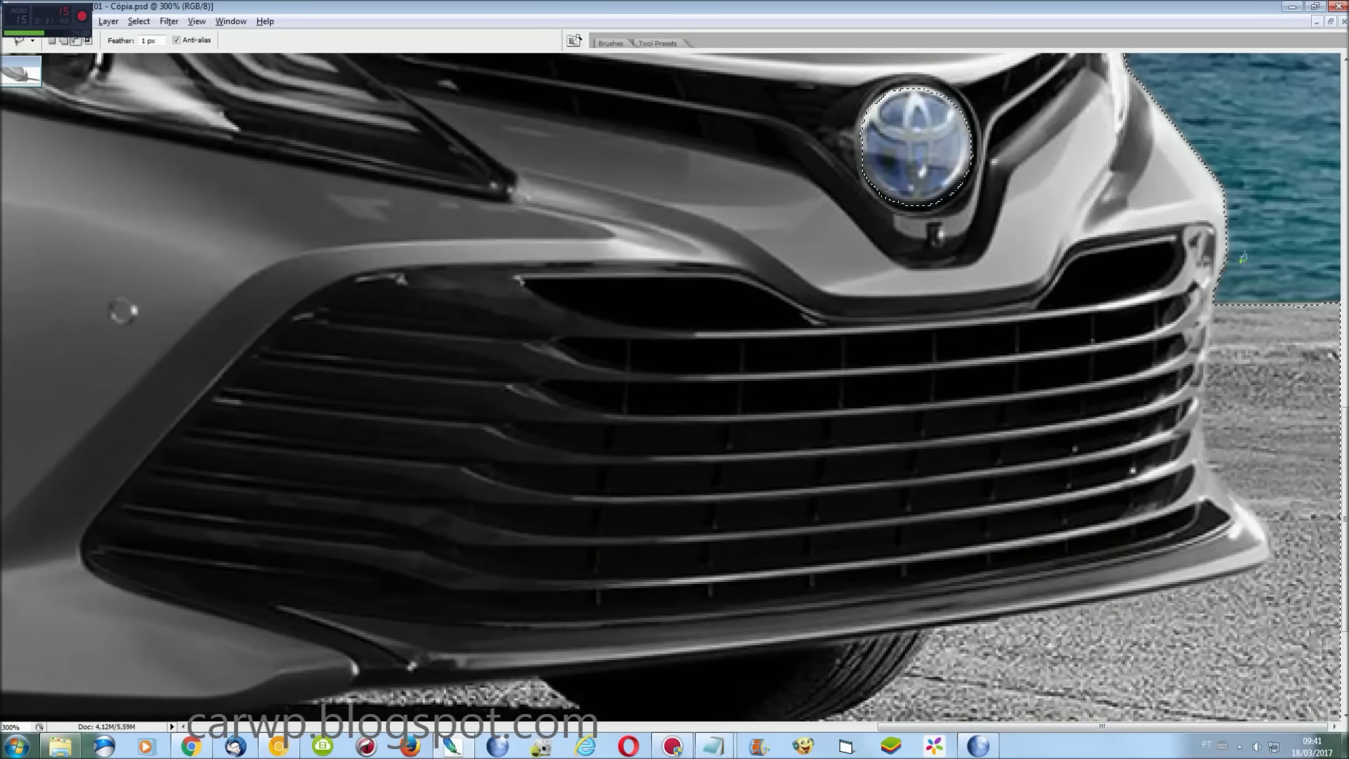
Retrace the selection along the bumper's lower edge and the side sills
click(1215, 299)
mouse_move(1193, 579)
mouse_down()
mouse_move(338, 693)
mouse_move(935, 482)
mouse_up()
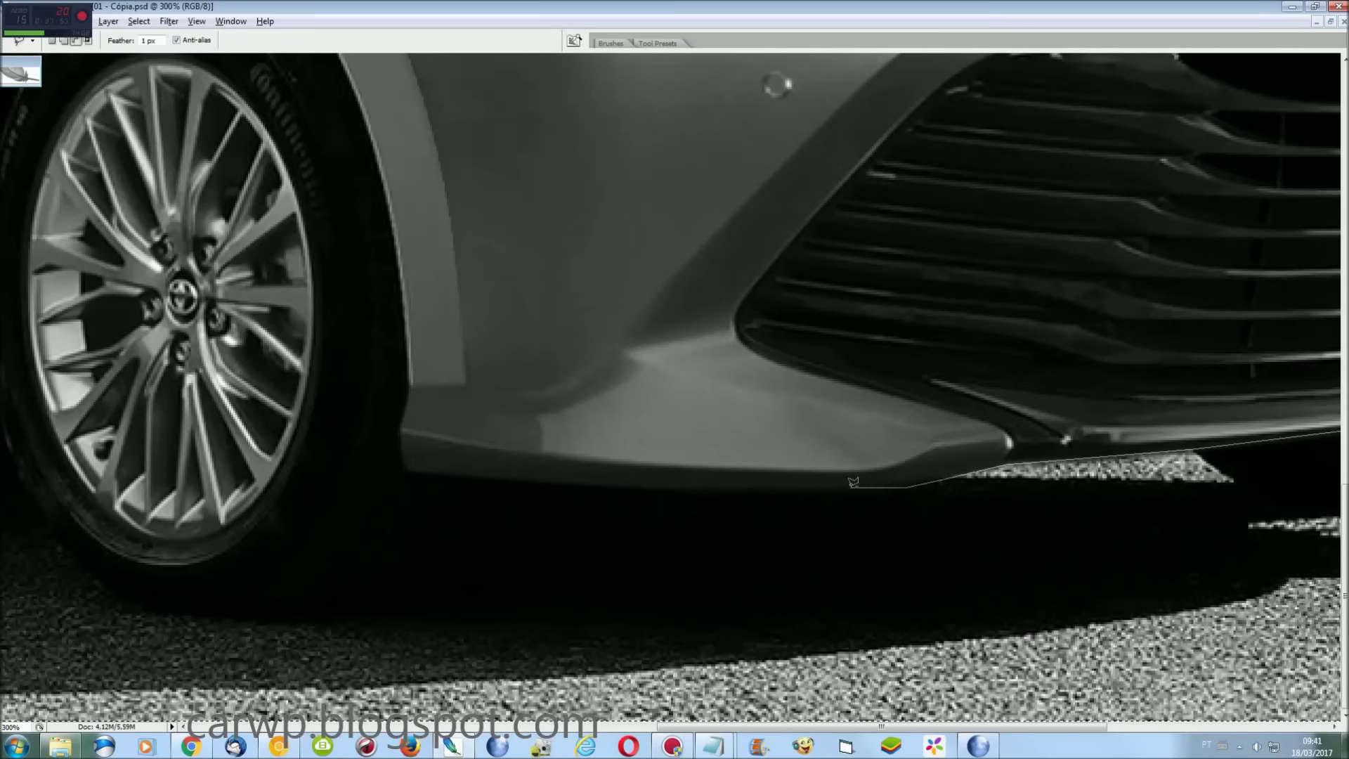
mouse_move(856, 482)
mouse_down()
mouse_move(406, 470)
mouse_move(872, 338)
mouse_move(91, 302)
mouse_move(478, 263)
mouse_up()
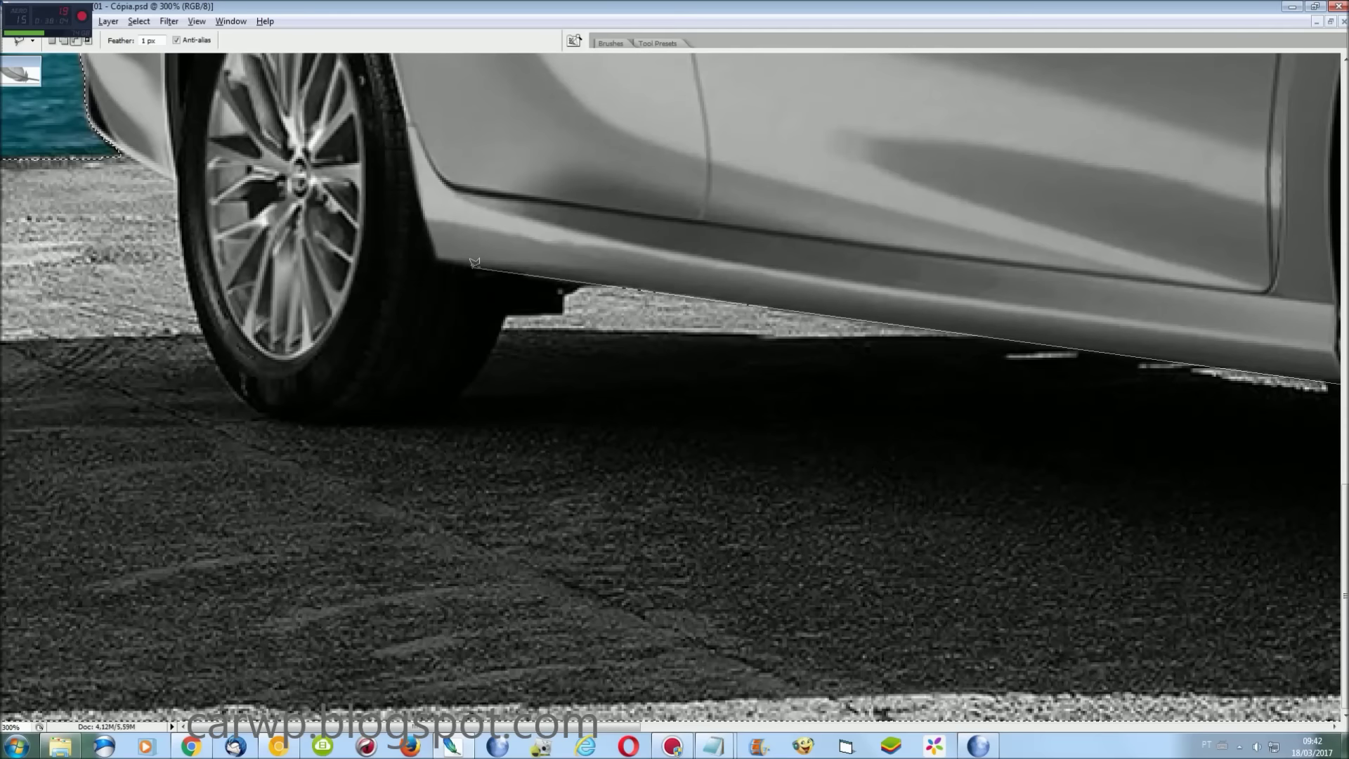
click(437, 260)
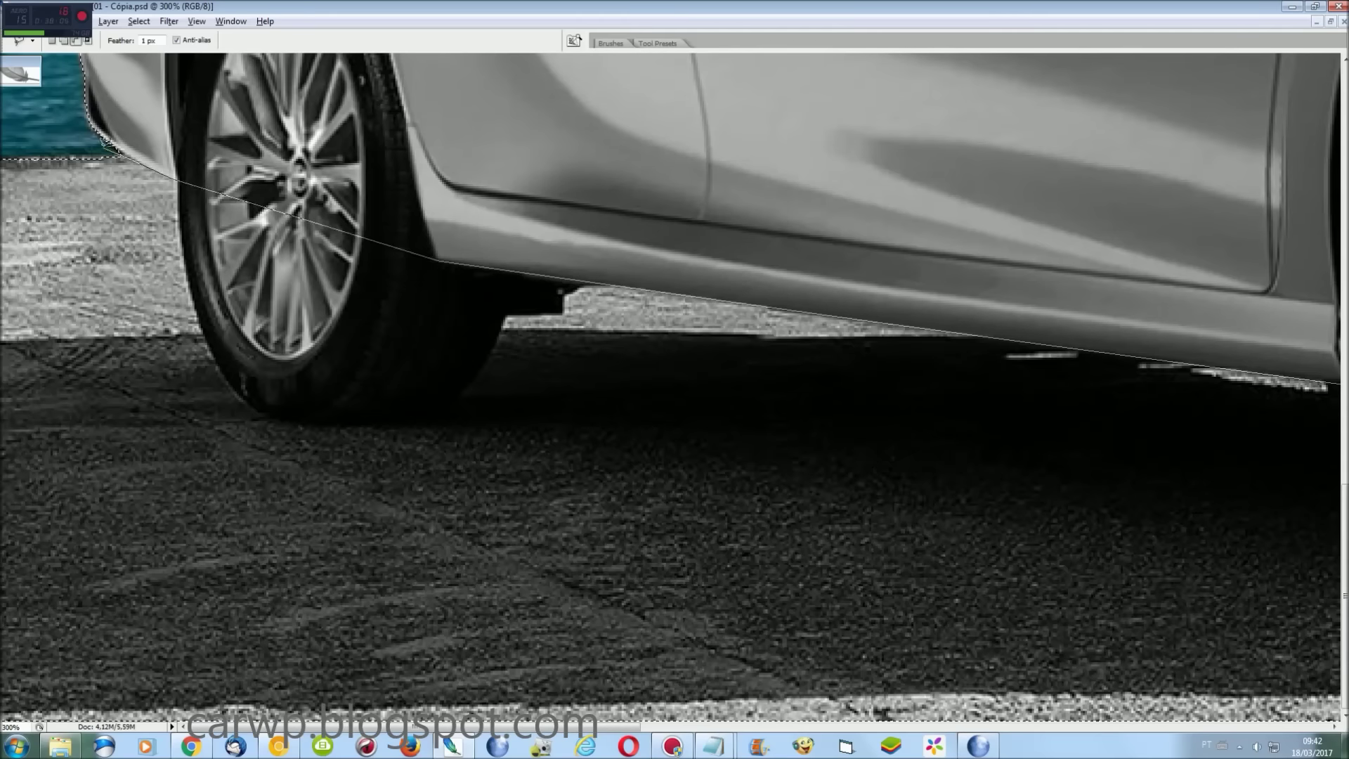
key(ctrl+minus)
key(ctrl+minus)
click(105, 511)
click(65, 461)
click(106, 712)
click(1255, 706)
click(1290, 478)
click(1219, 424)
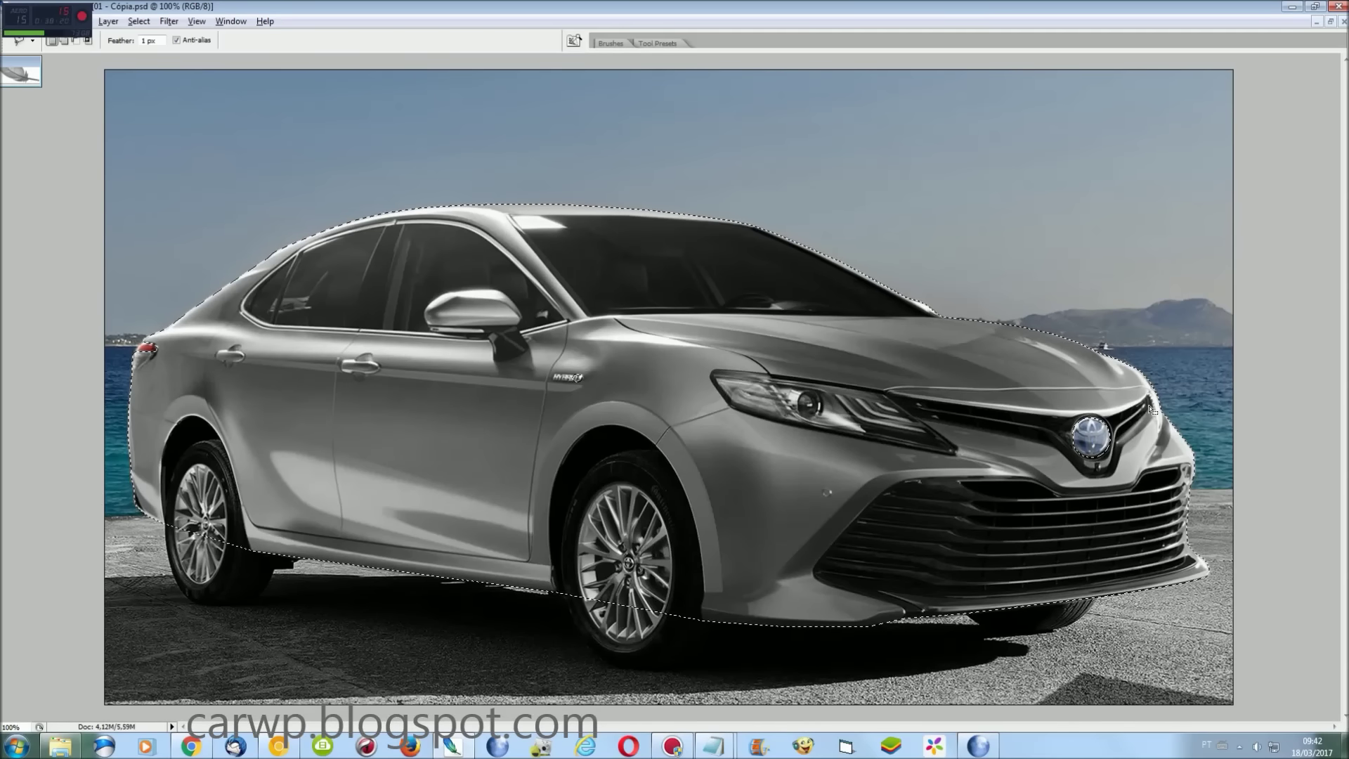
key(ctrl+plus)
key(ctrl+plus)
Outline the headlight to refine the car selection
scroll(847, 562, right, 10)
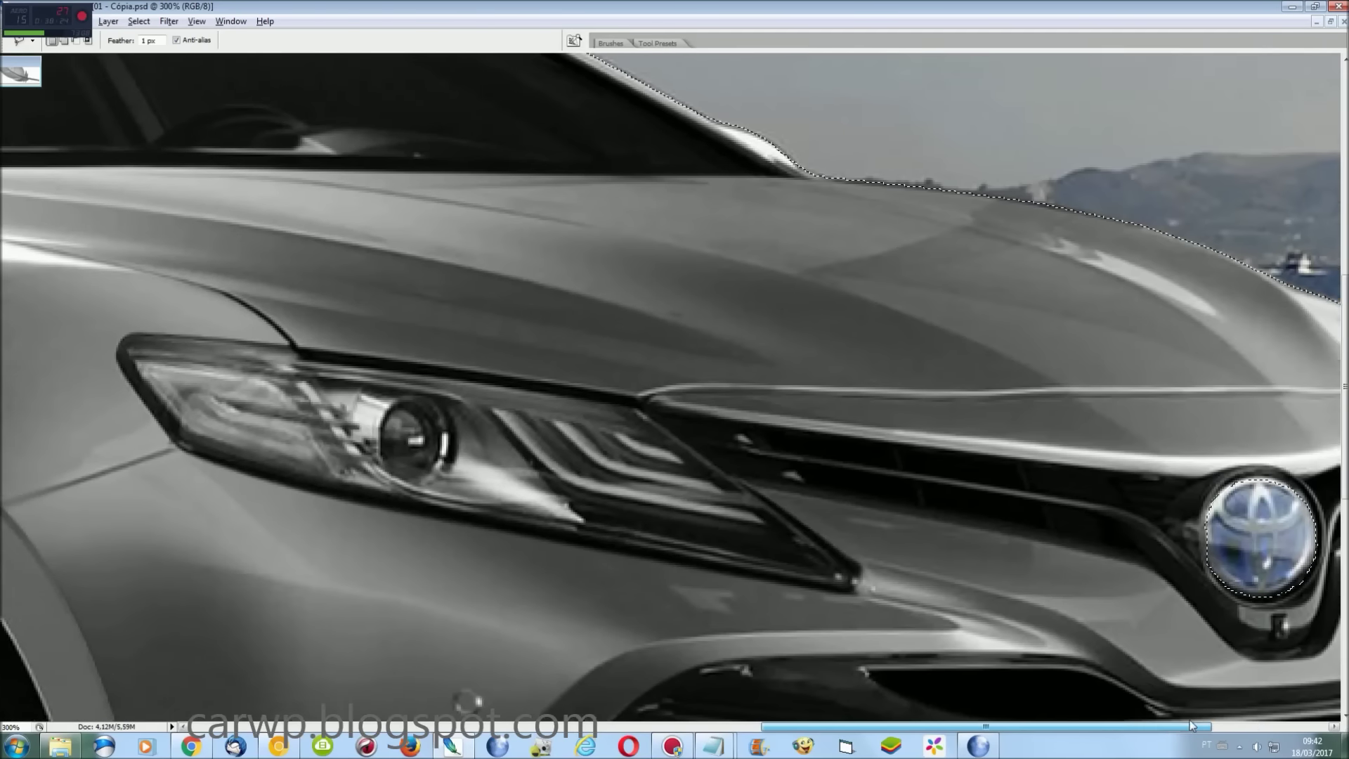
click(817, 566)
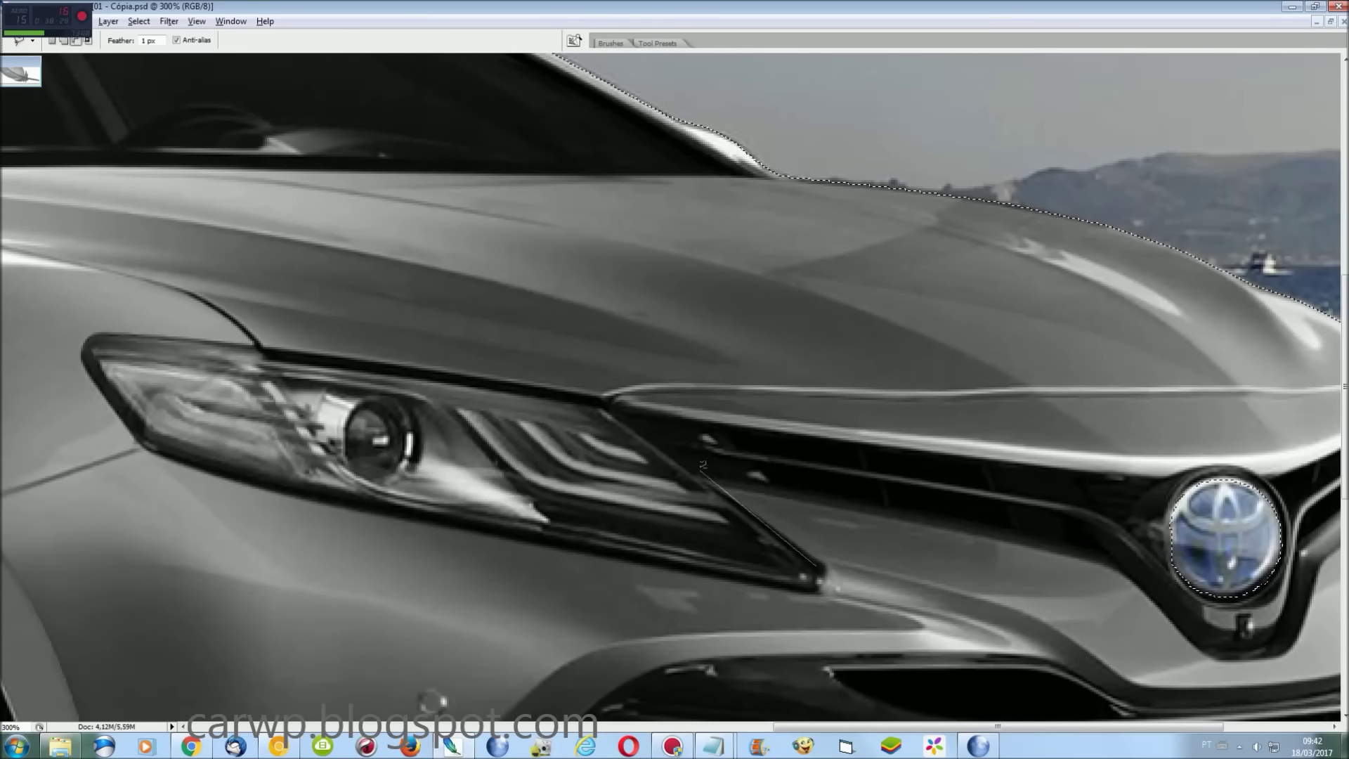
click(597, 398)
click(252, 343)
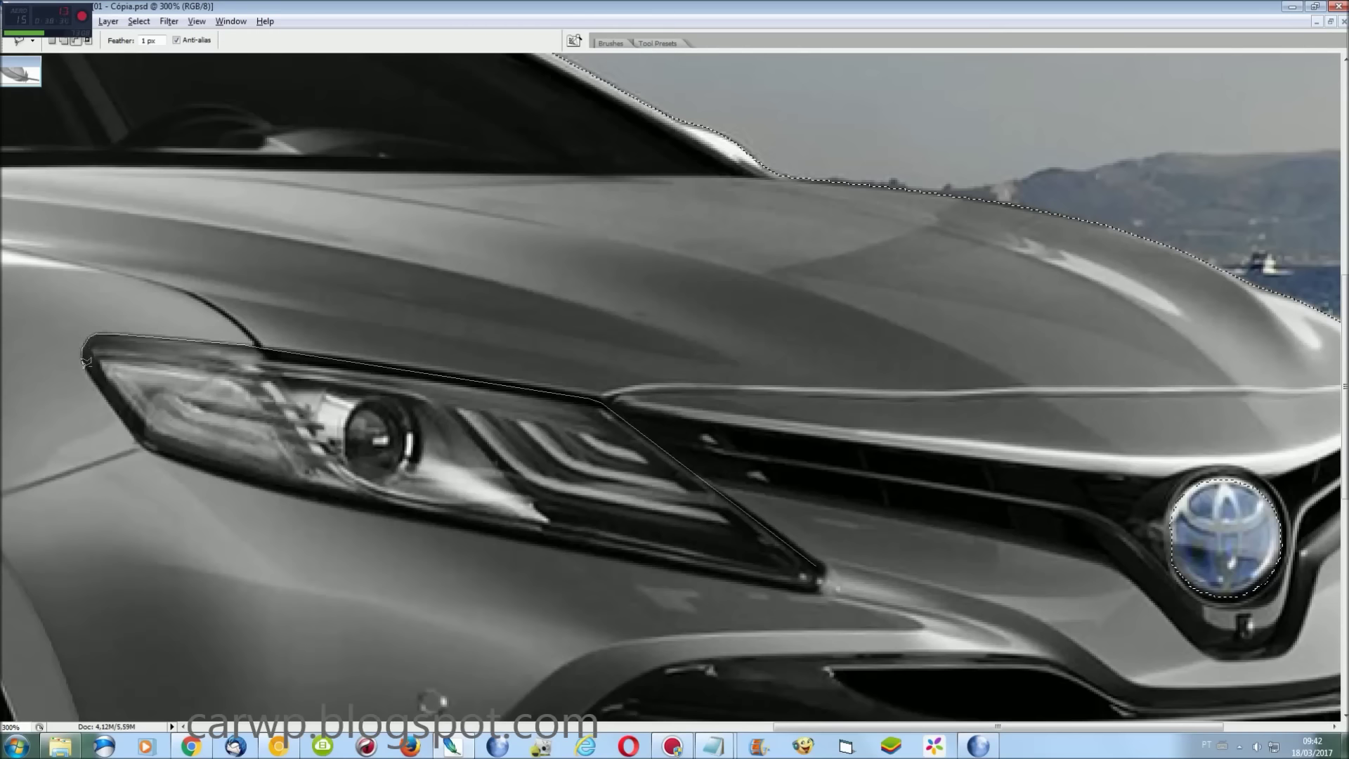
click(101, 386)
click(295, 493)
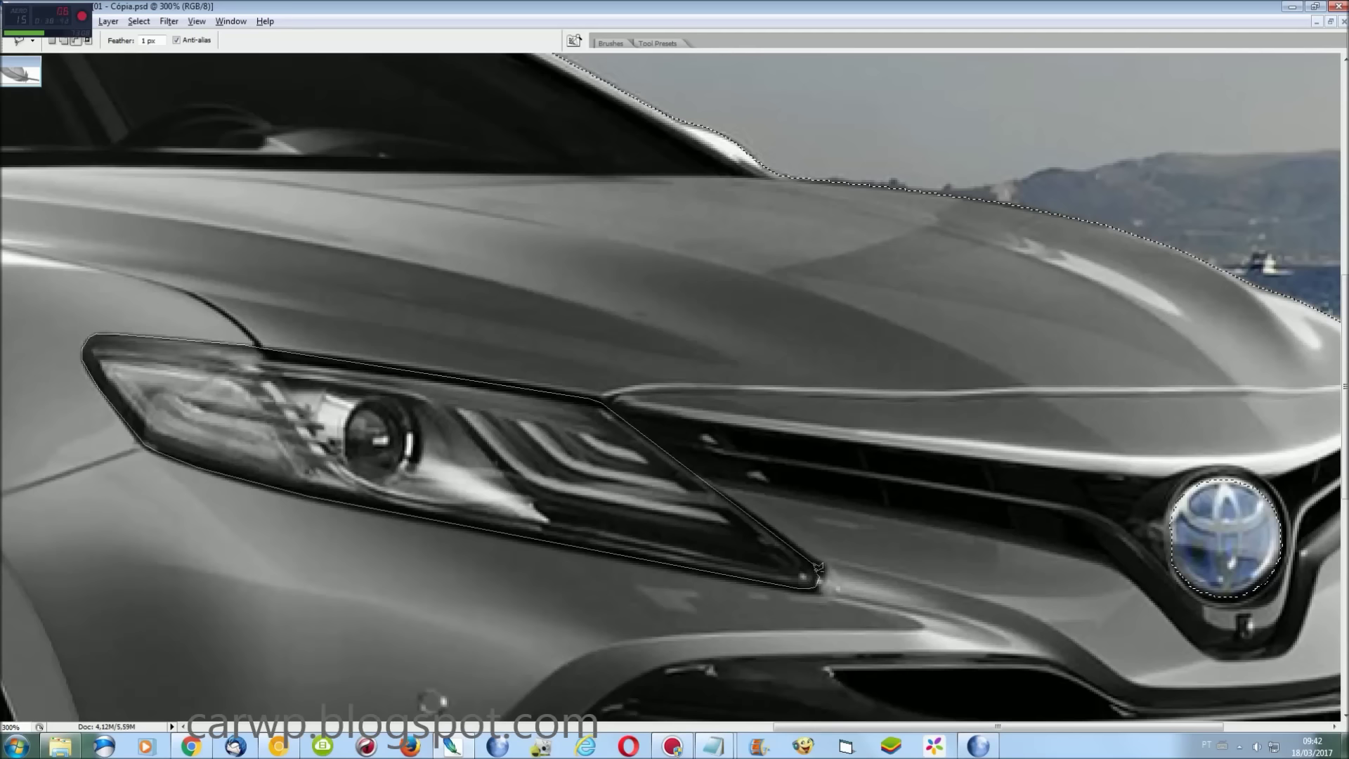
double_click(817, 566)
Trace the selection around the upper grille and emblem
drag(858, 726, 963, 727)
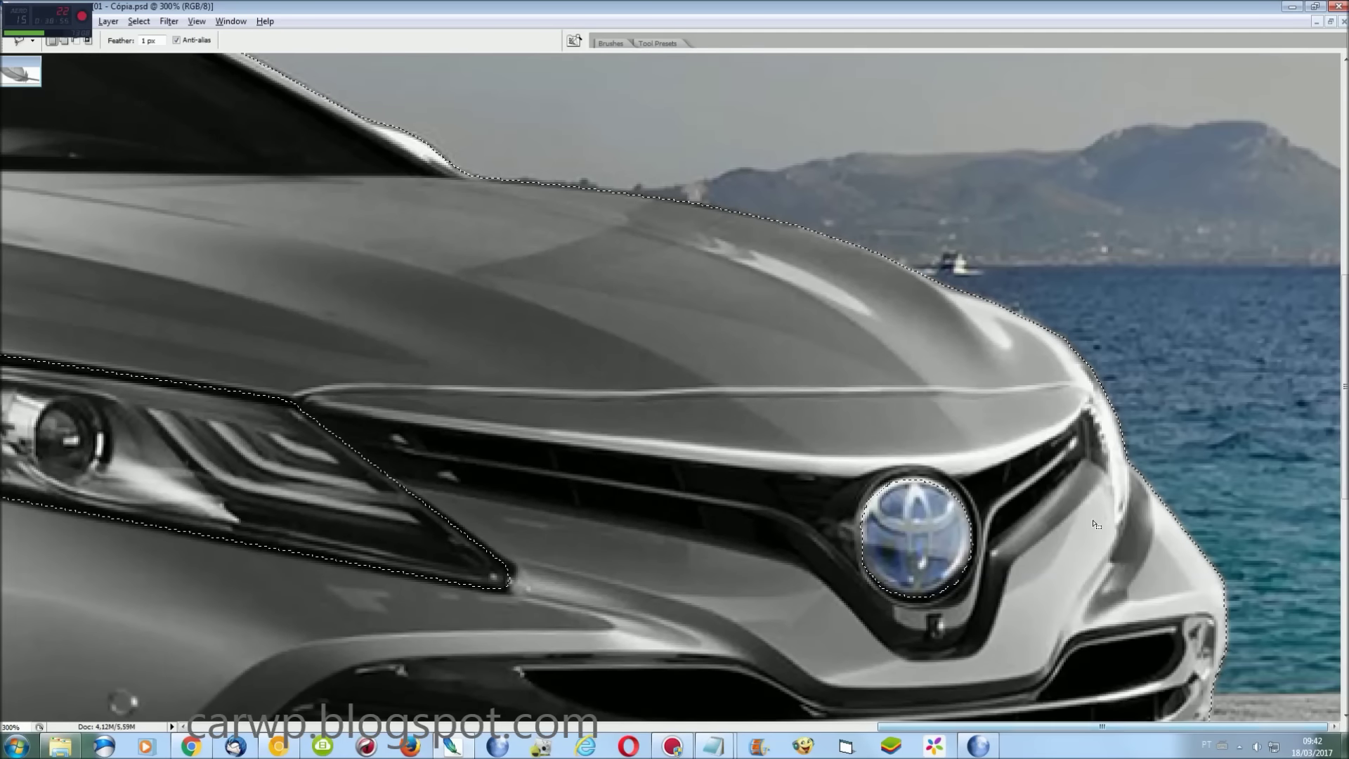
click(1080, 328)
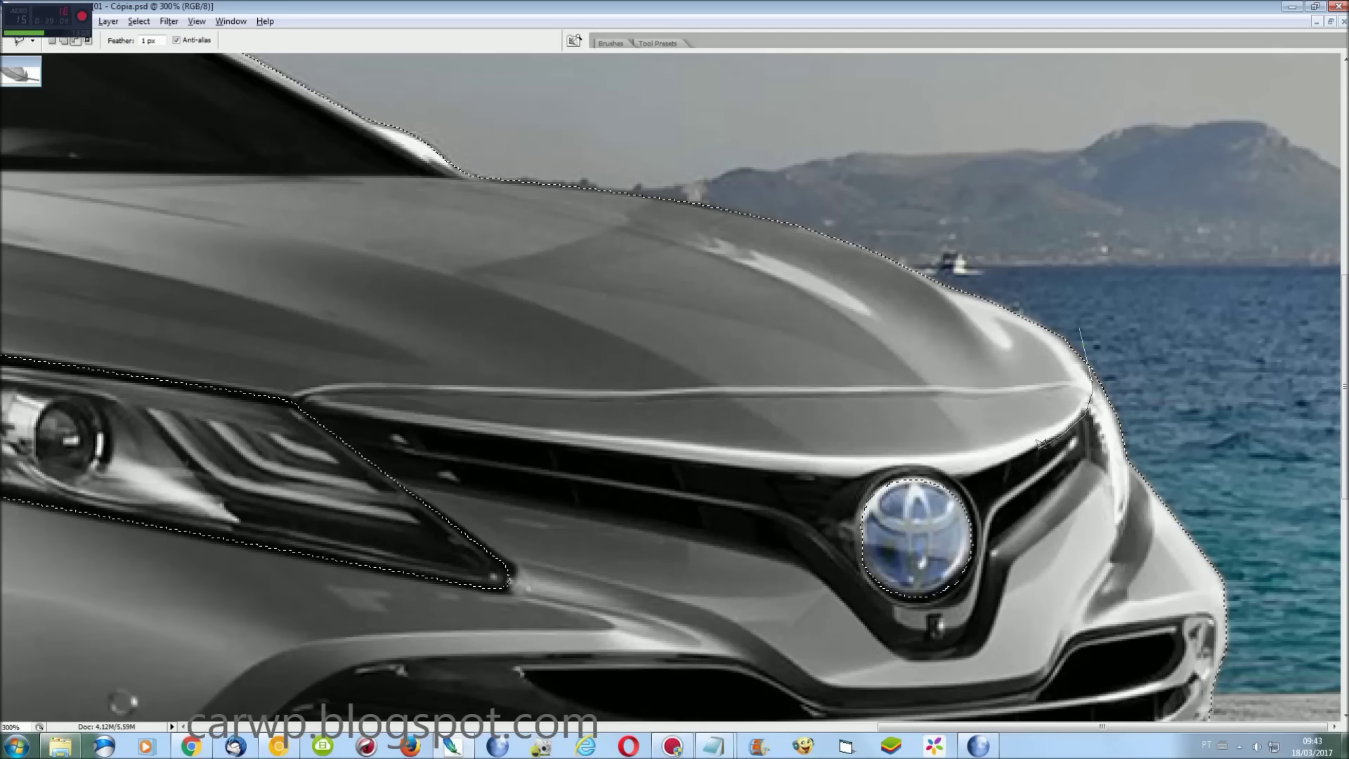
mouse_move(956, 477)
mouse_down()
mouse_move(590, 451)
mouse_move(323, 406)
mouse_up()
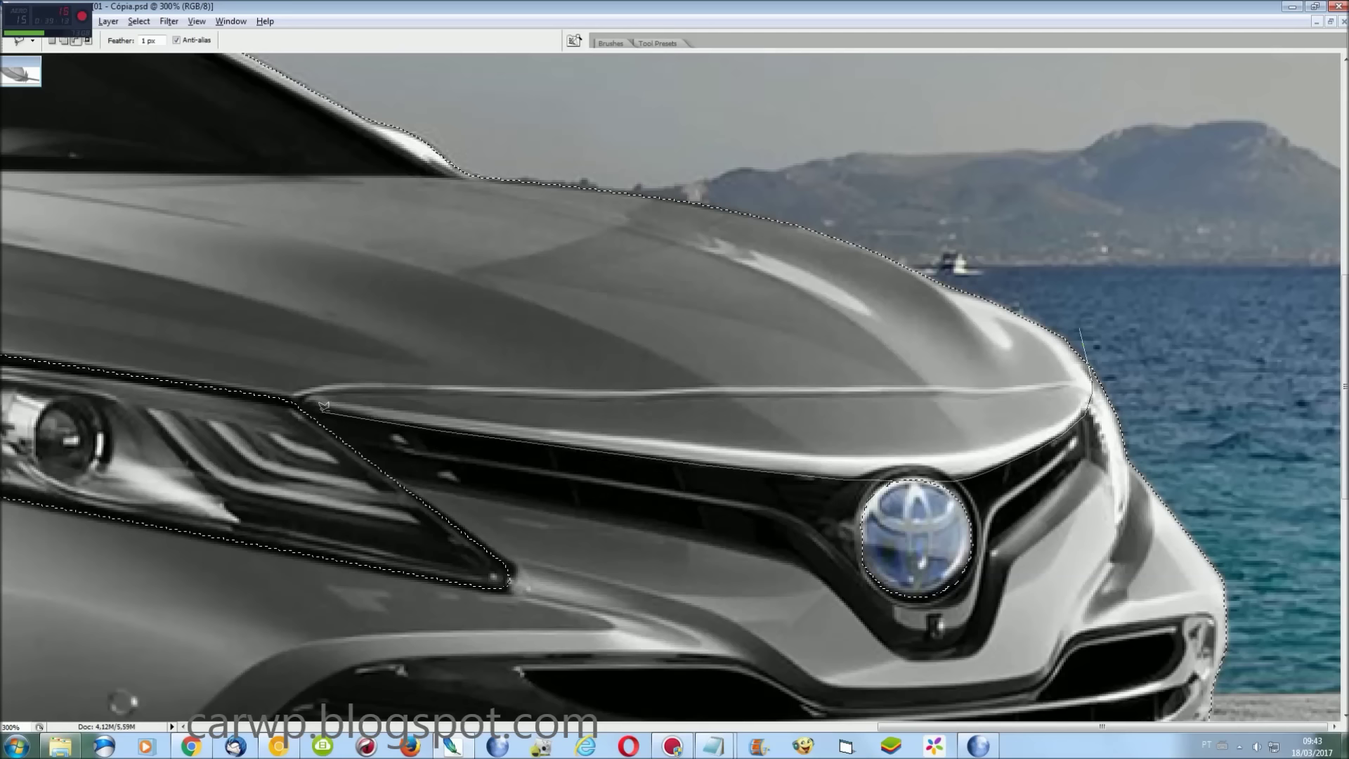
mouse_move(388, 464)
mouse_down()
mouse_move(777, 542)
mouse_move(960, 538)
mouse_move(1089, 450)
mouse_up()
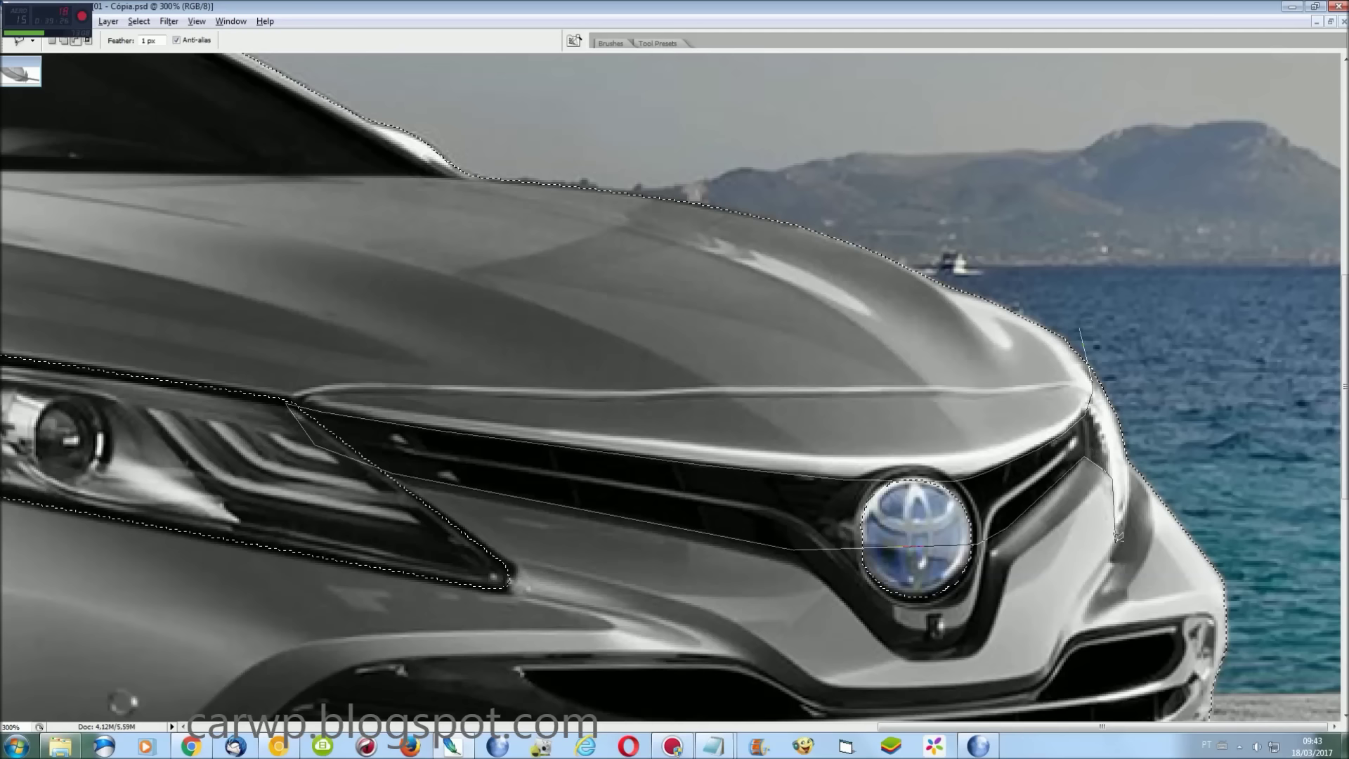
drag(1080, 329, 1082, 330)
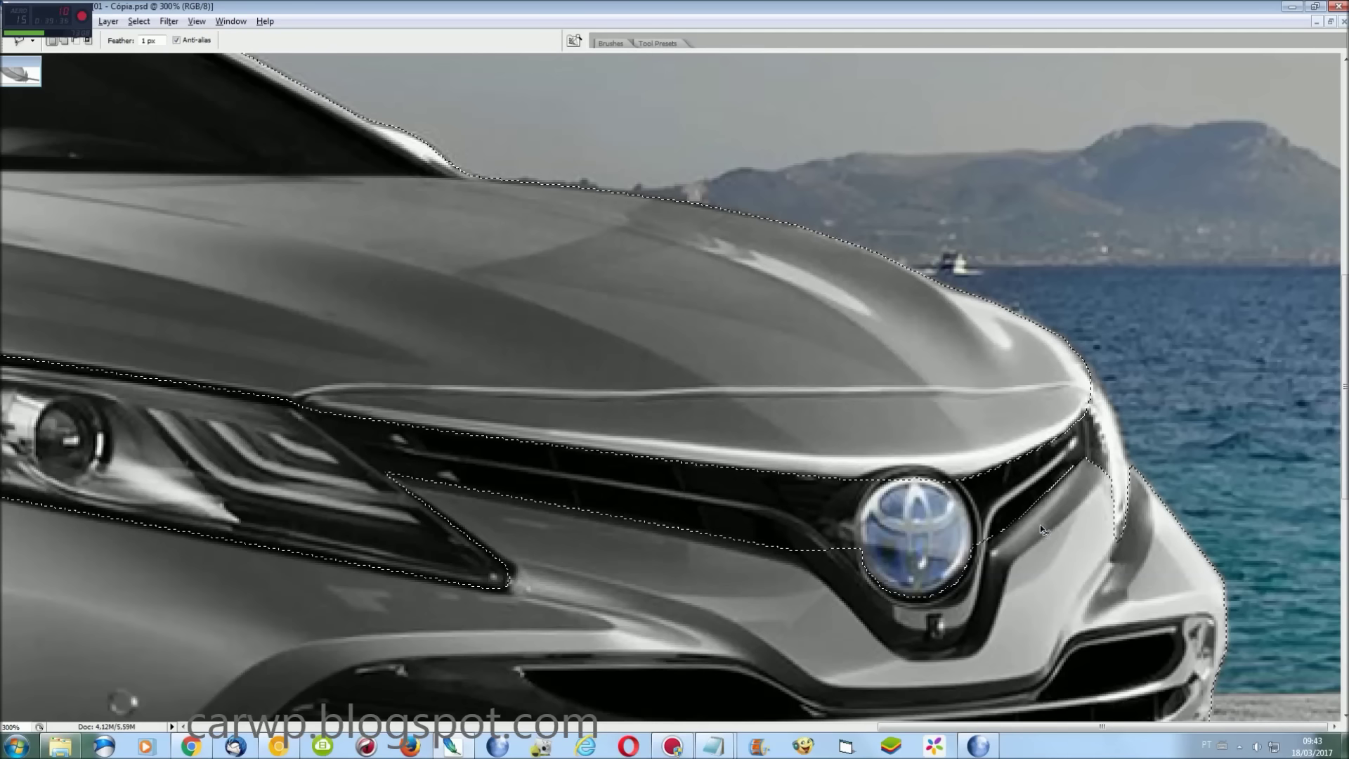
scroll(1043, 530, up, 1)
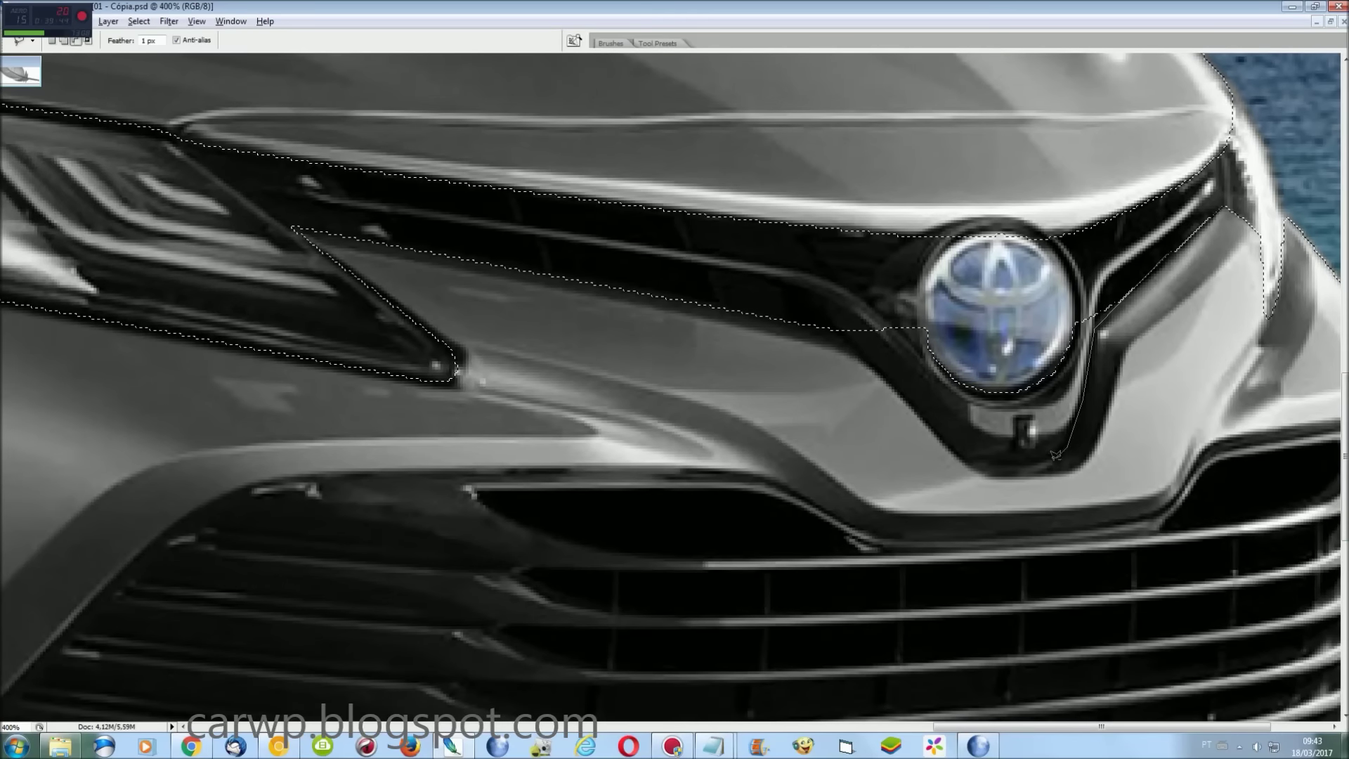
drag(966, 453, 890, 377)
drag(818, 316, 1022, 295)
drag(984, 351, 759, 298)
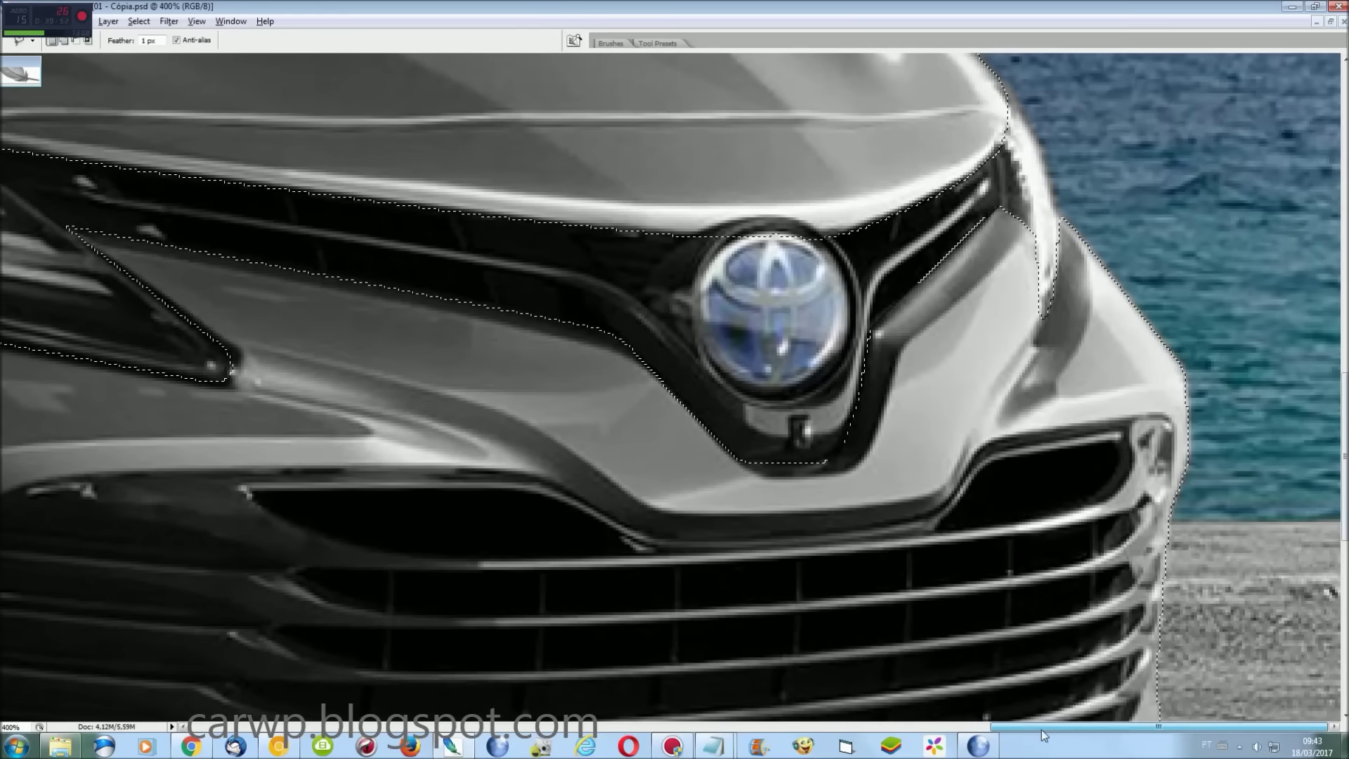
scroll(675, 387, down, 1)
Trace the selection along the grille's right side and lower edge
click(1172, 473)
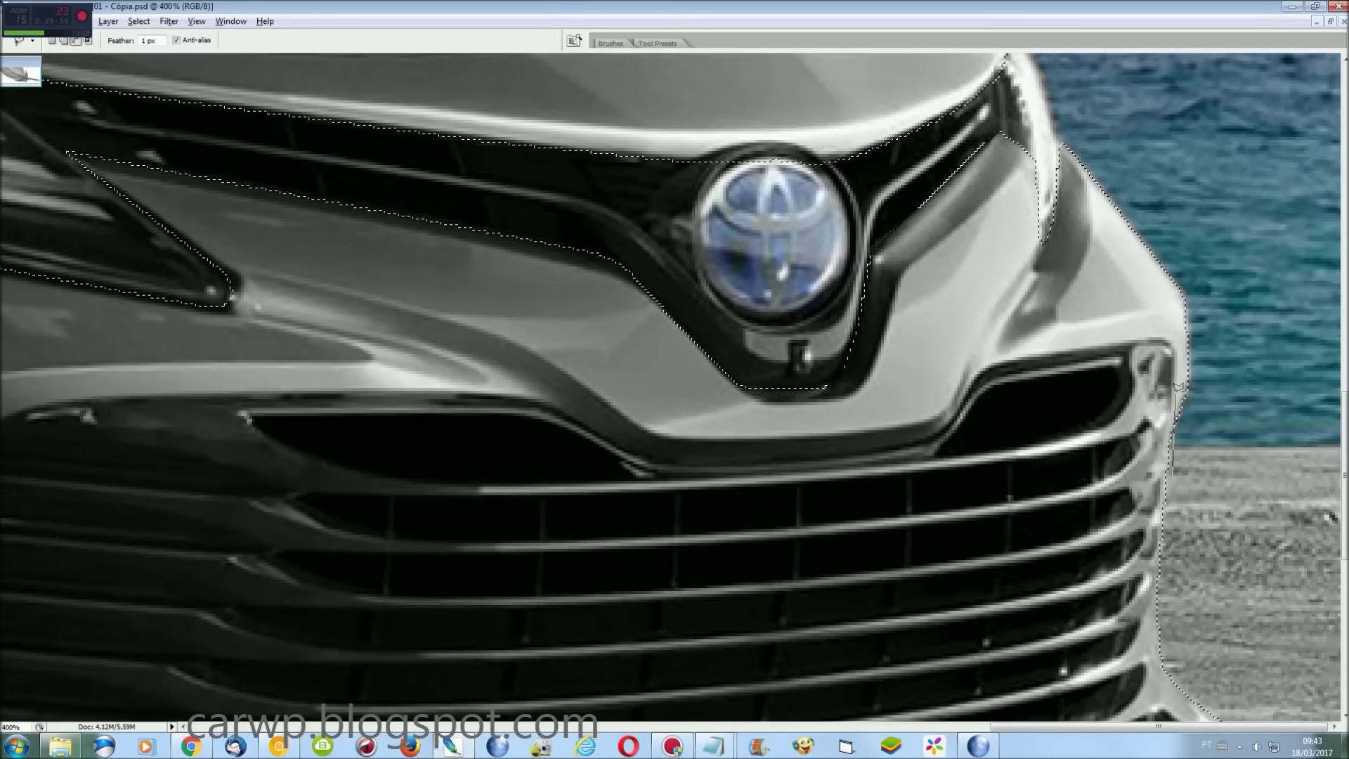
click(1151, 341)
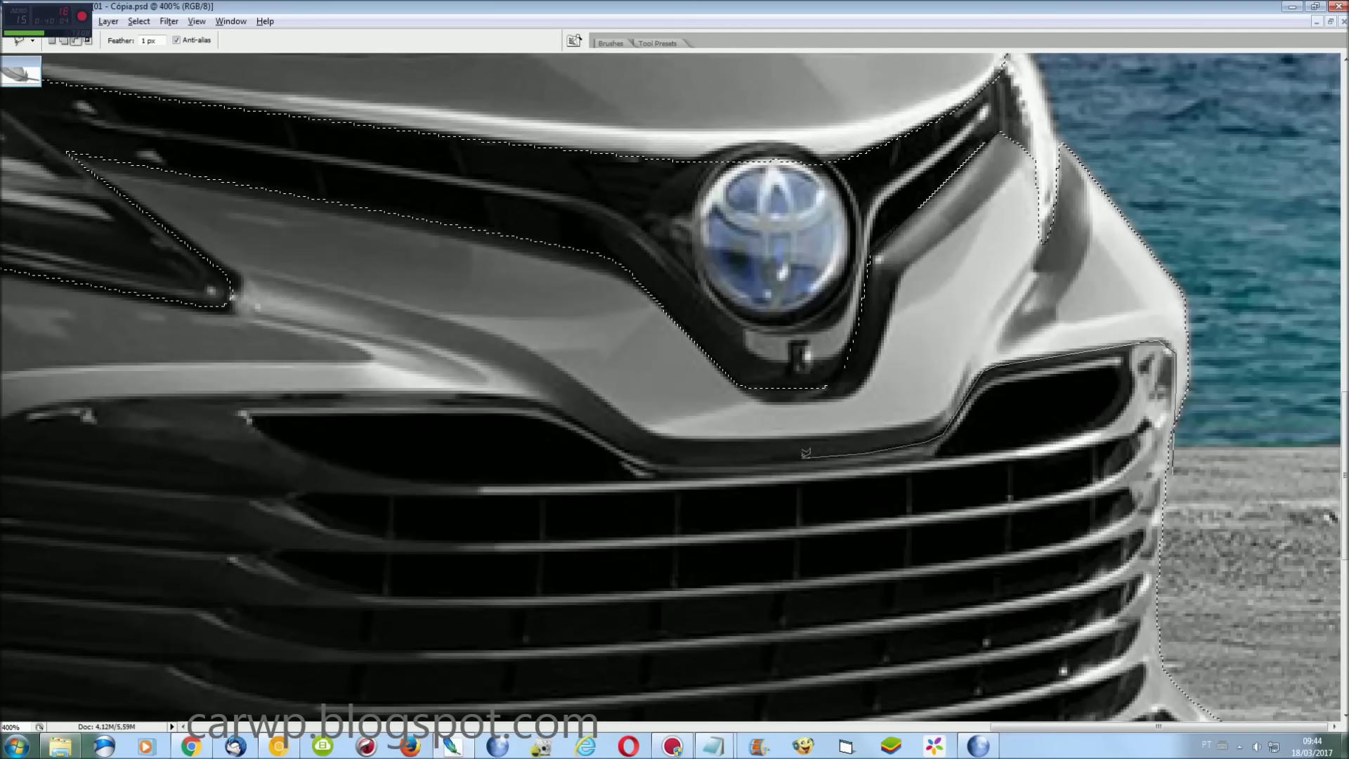
click(637, 453)
drag(485, 387, 998, 391)
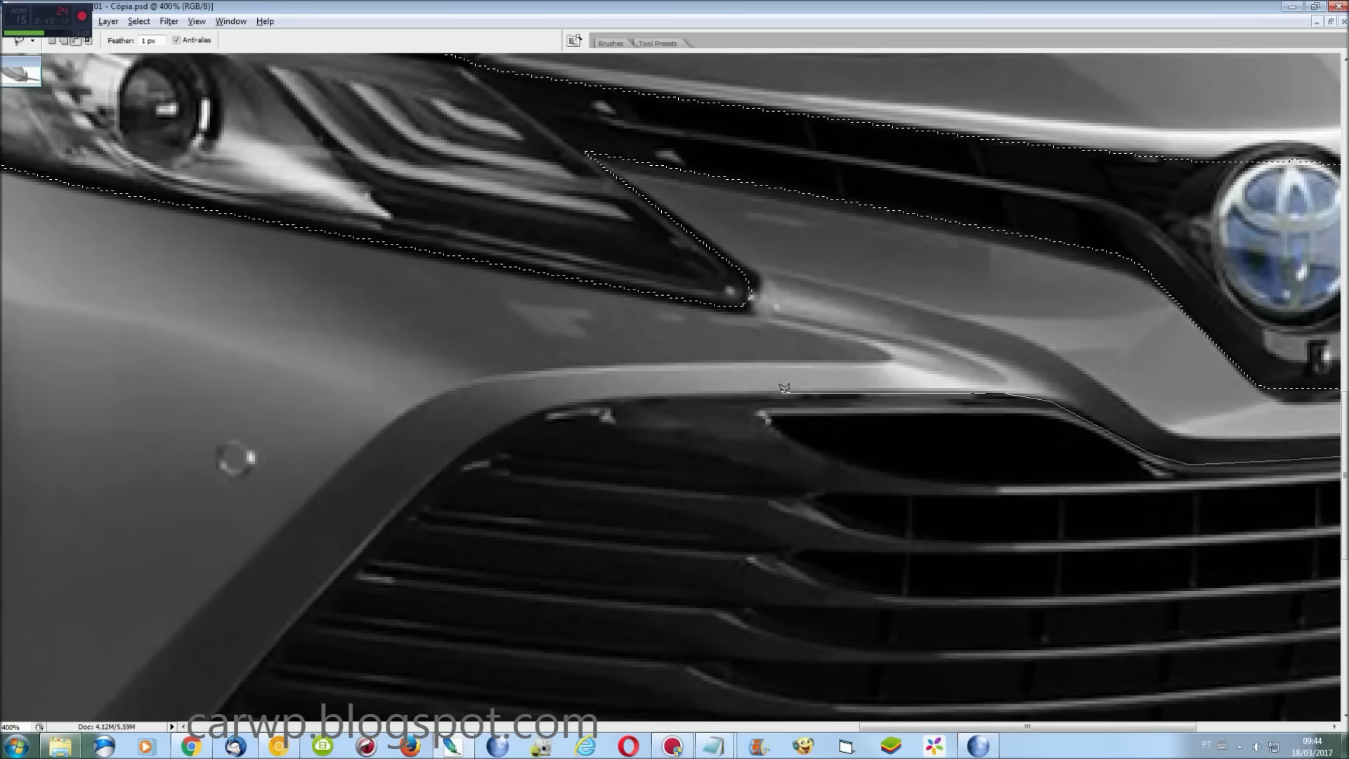
click(486, 431)
click(309, 609)
drag(255, 699, 424, 574)
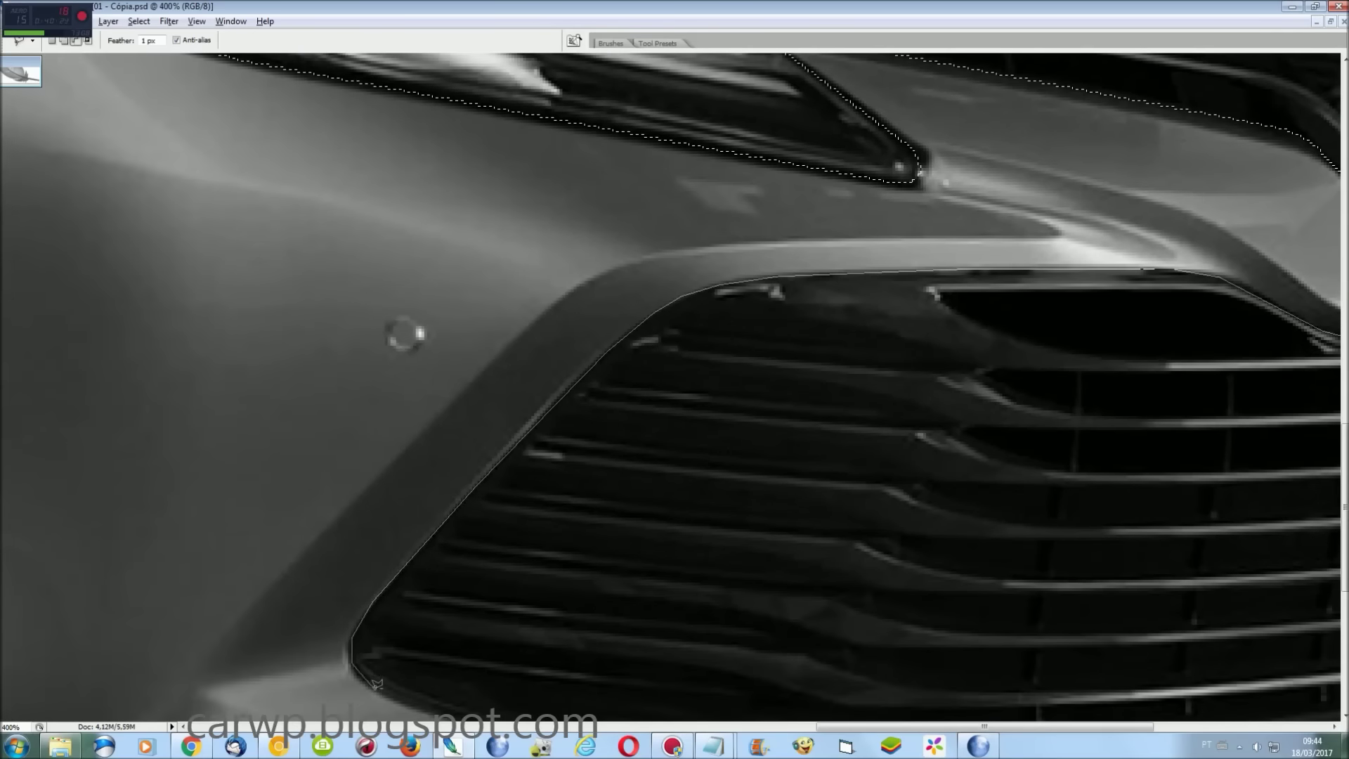
Trace the lower bumper intake edge, close the outline, and fit the car on screen
drag(376, 684, 376, 536)
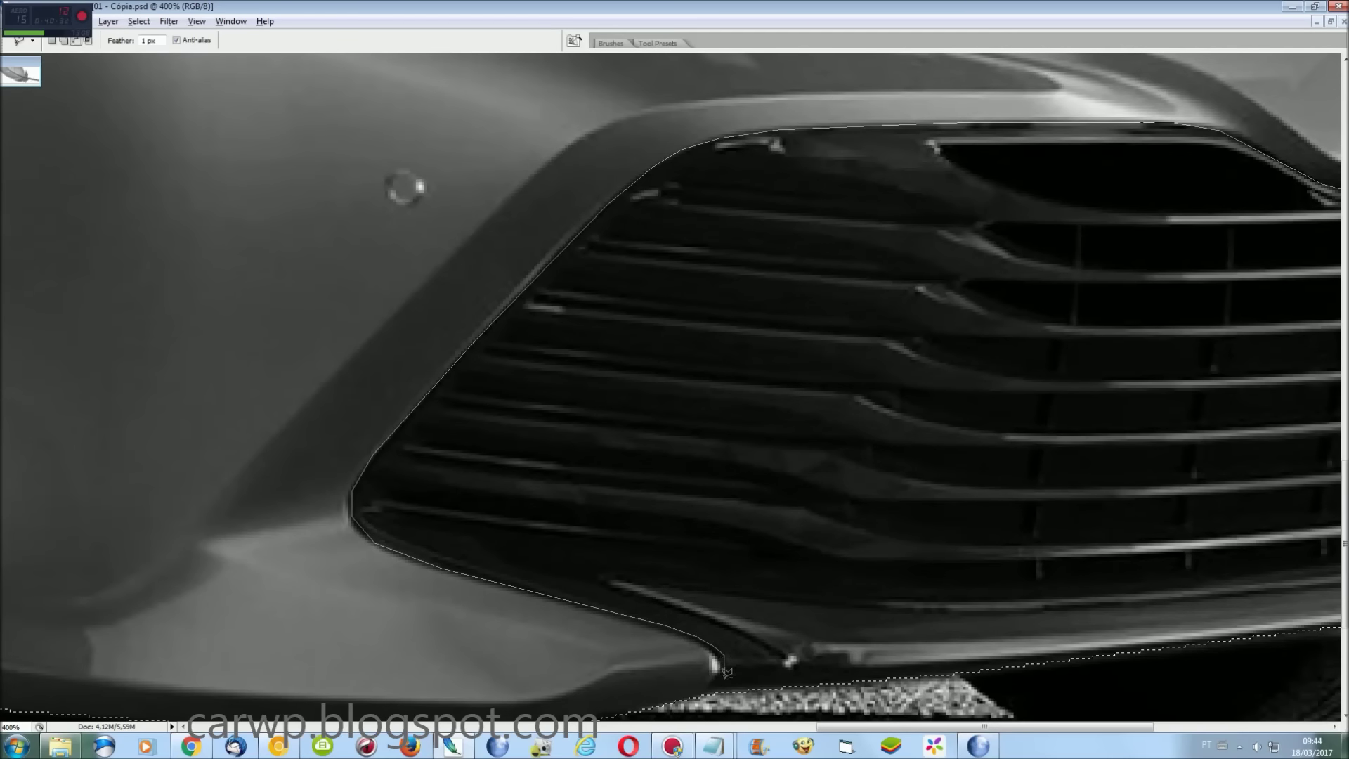
drag(714, 699, 24, 699)
click(1167, 641)
click(1291, 603)
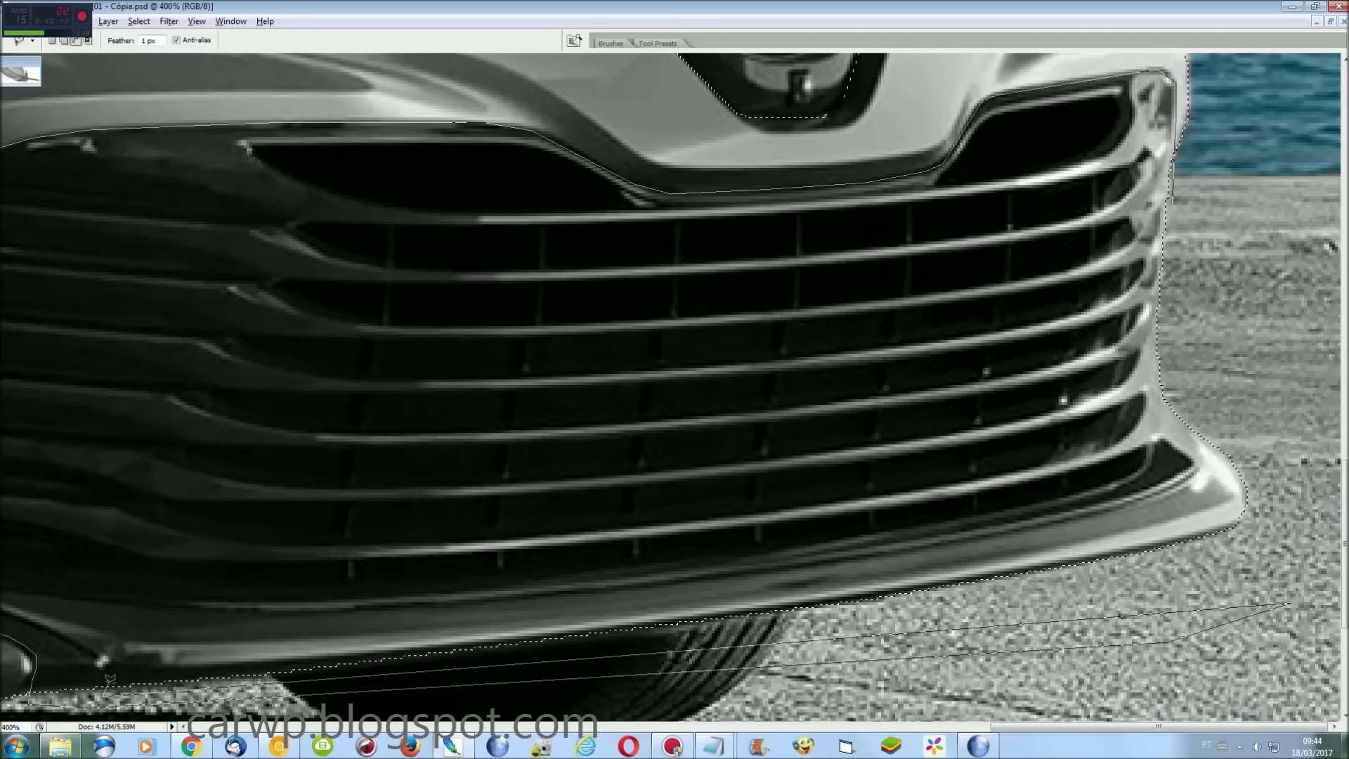
mouse_move(77, 634)
mouse_down()
mouse_move(358, 635)
mouse_move(1181, 557)
mouse_move(900, 557)
mouse_move(1202, 467)
mouse_up()
click(193, 580)
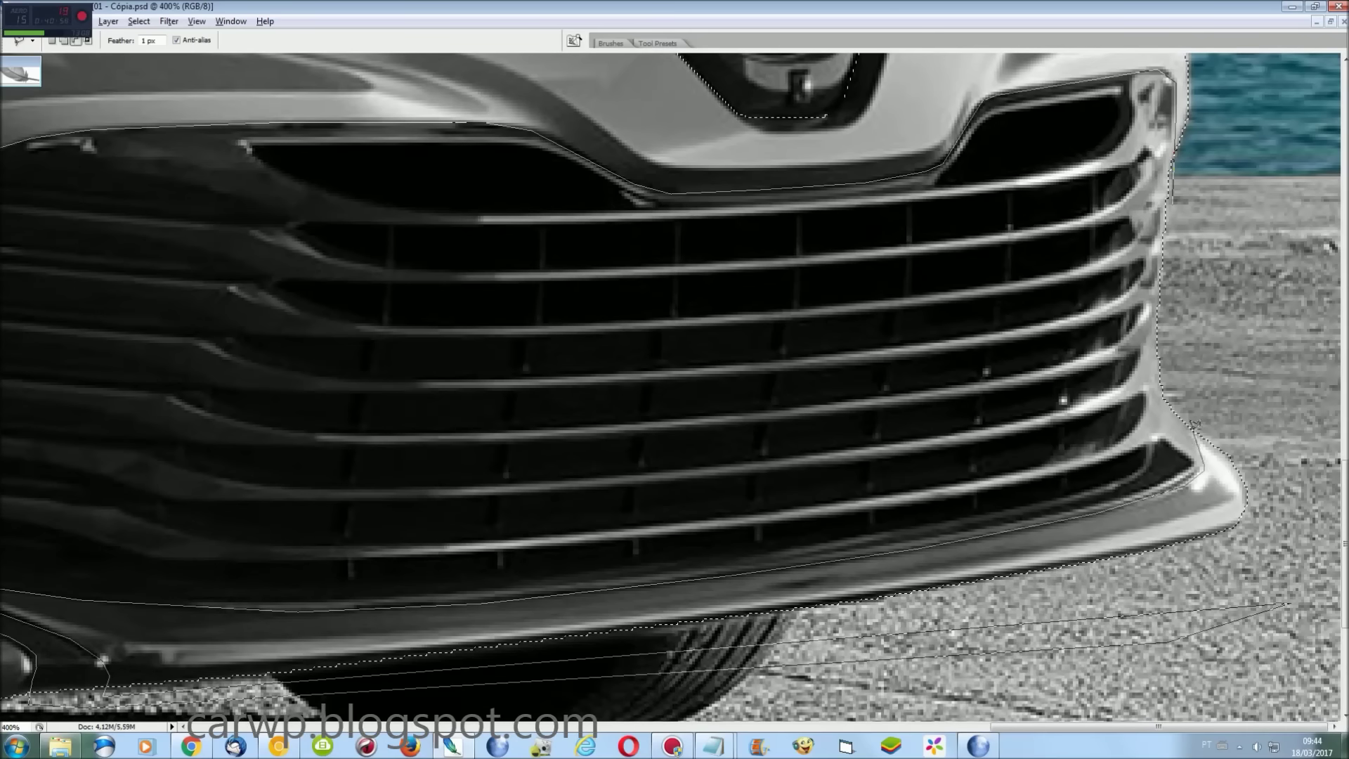
double_click(1208, 323)
key(ctrl+0)
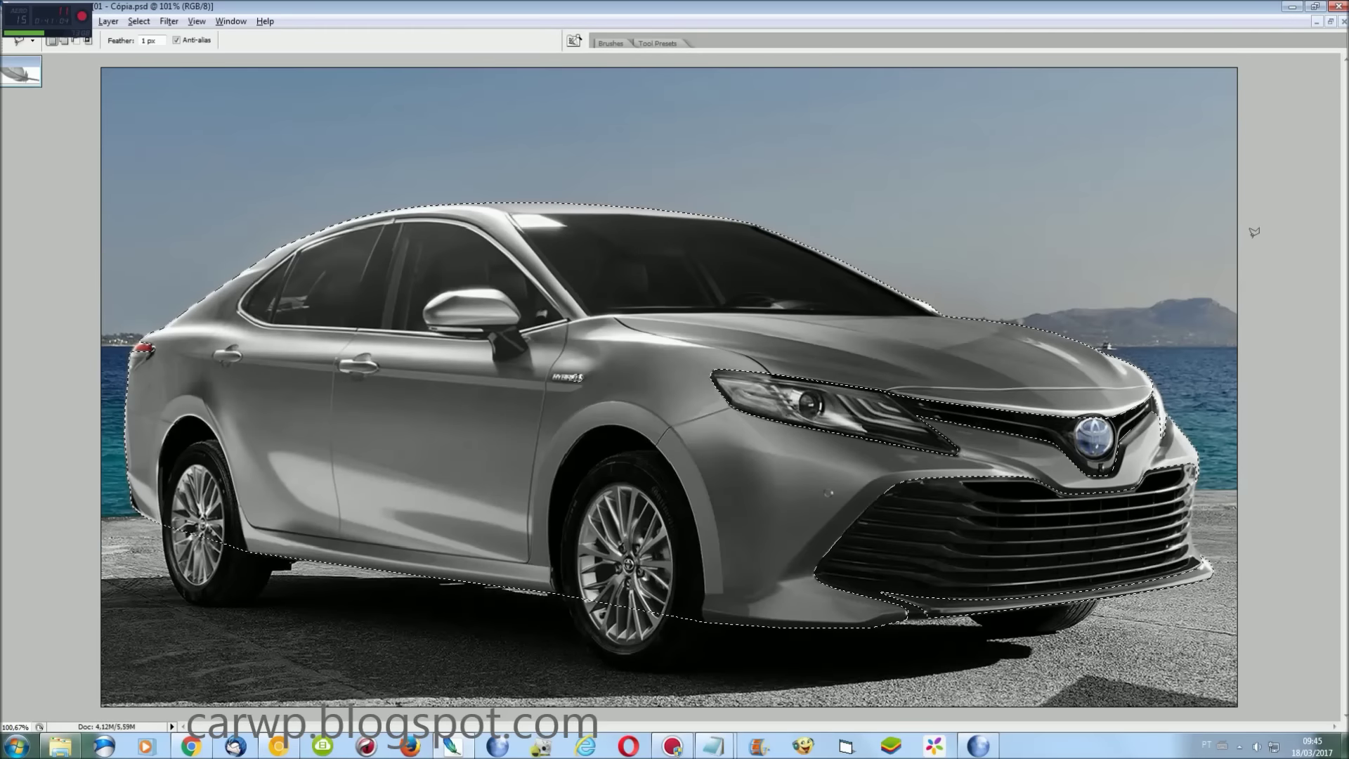
Retrace the selection along the front wheel-arch edge
key(ctrl+plus)
key(ctrl+plus)
scroll(835, 597, down, 6)
click(779, 650)
click(774, 517)
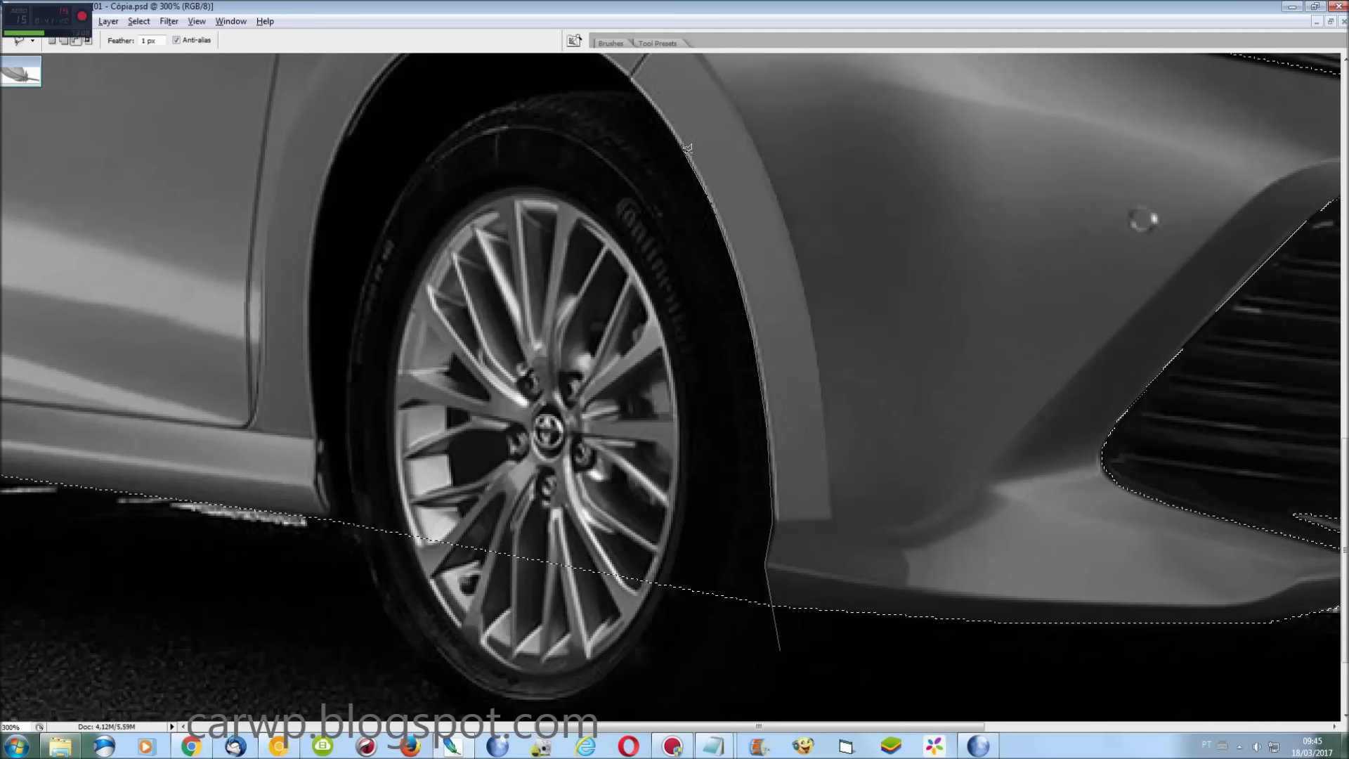
click(631, 83)
scroll(598, 238, up, 3)
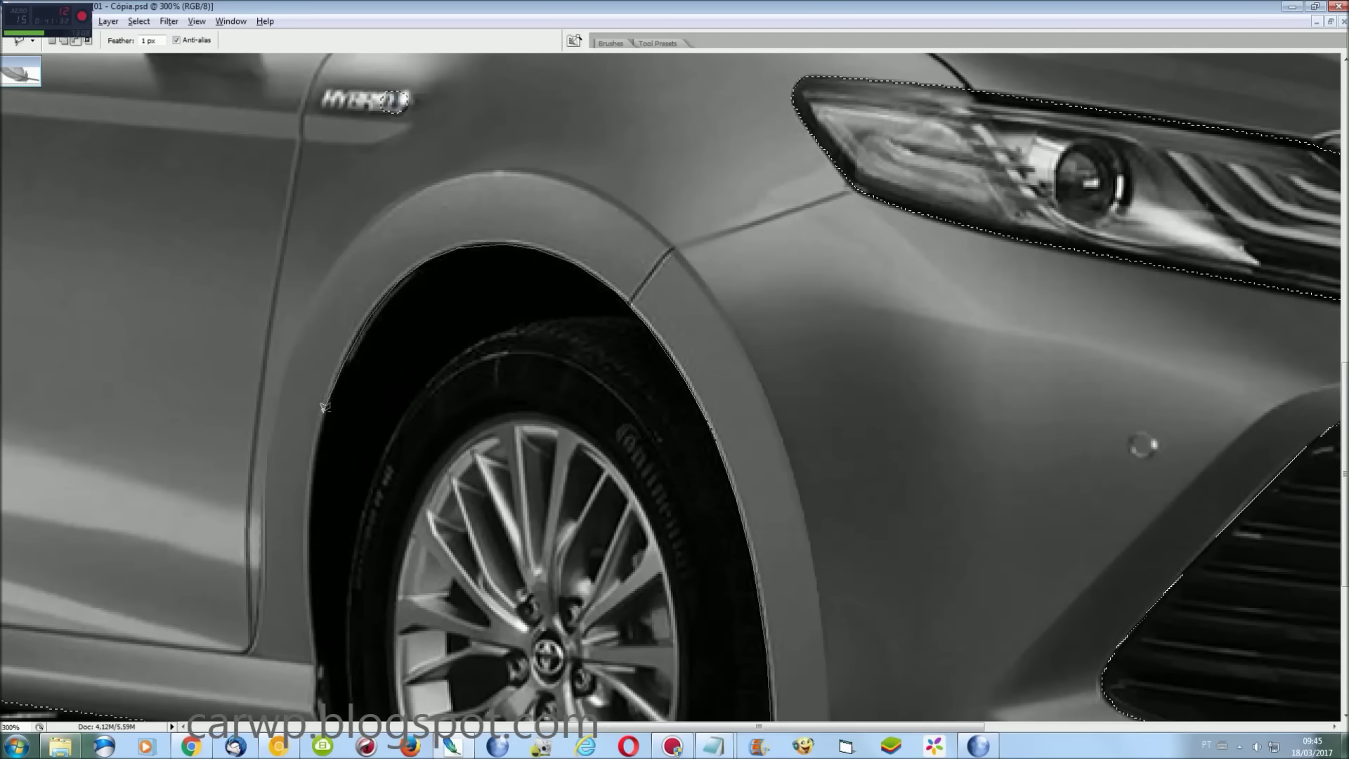
click(320, 669)
scroll(320, 669, down, 3)
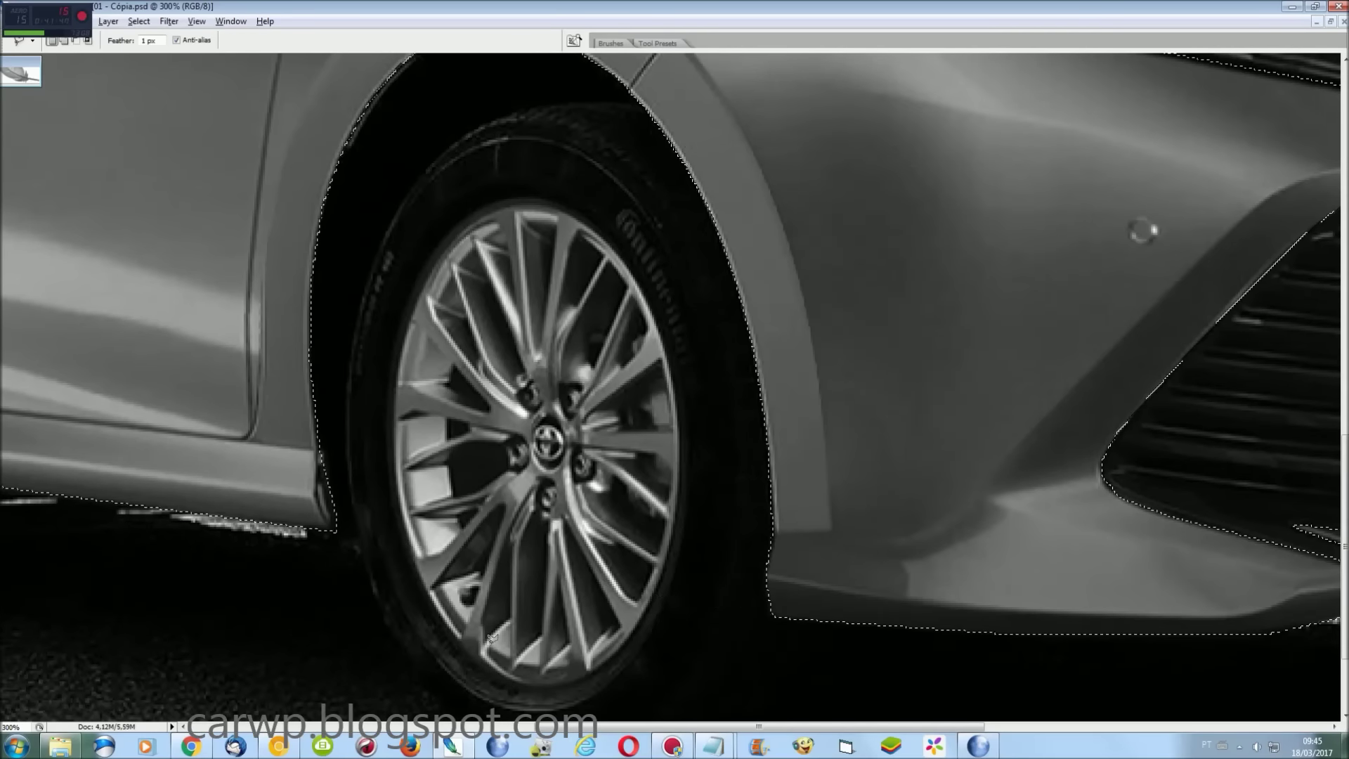
drag(759, 726, 415, 726)
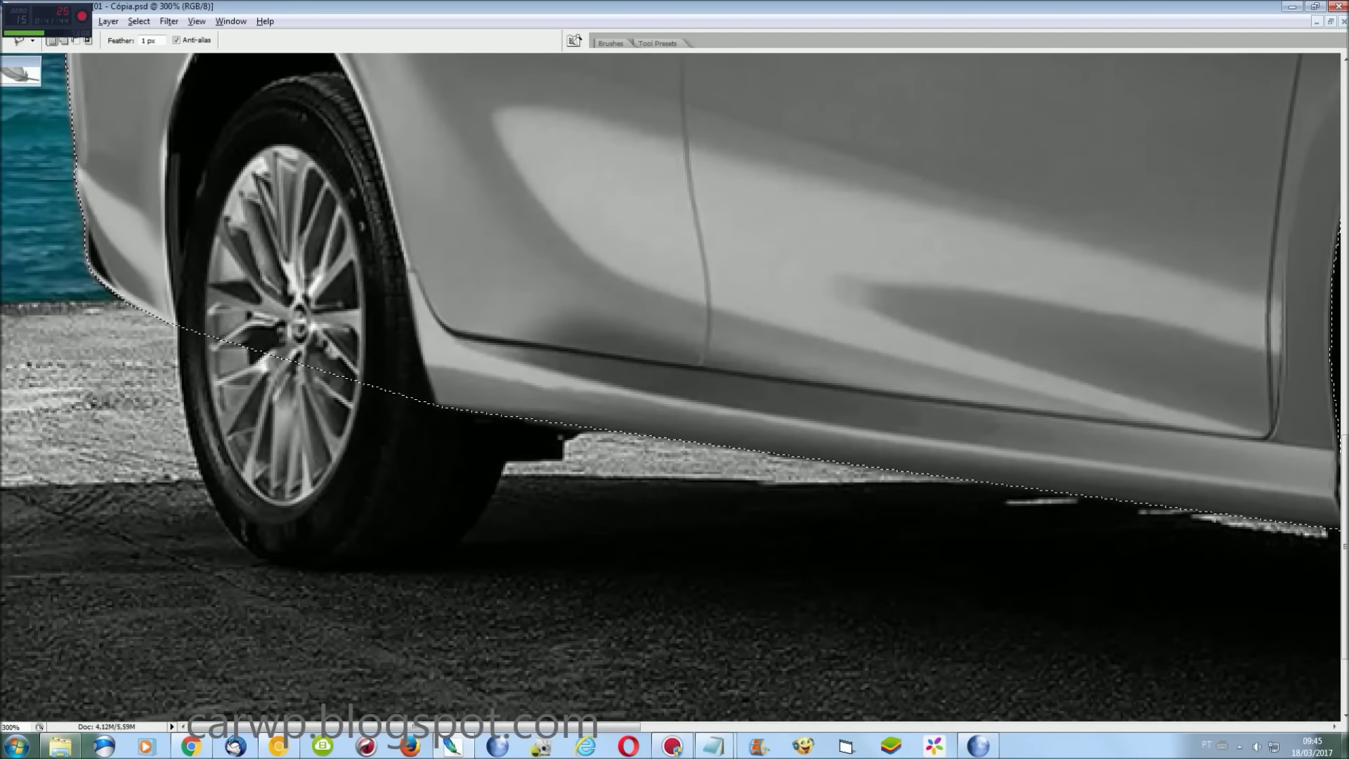
scroll(116, 211, up, 2)
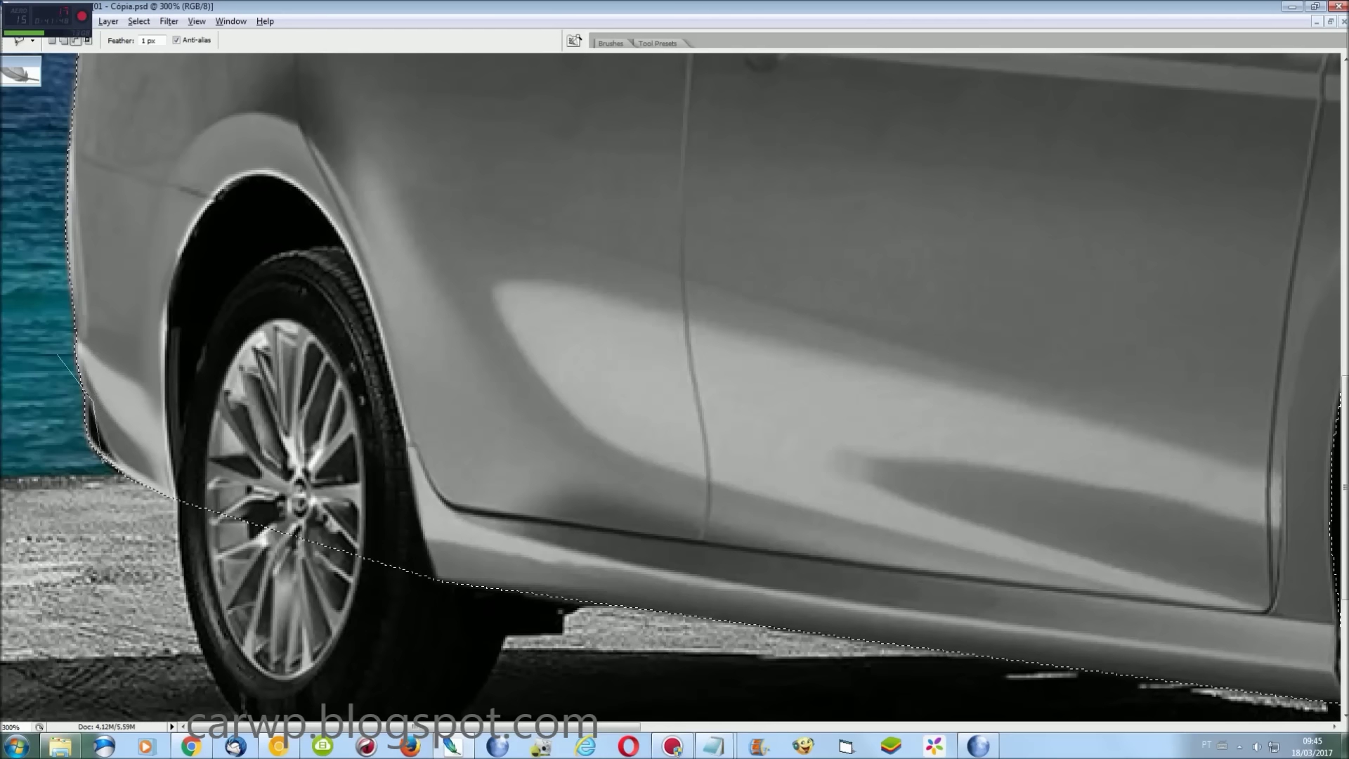
double_click(126, 491)
Retrace the selection along the rear wheel arch and side sill
click(458, 617)
click(420, 536)
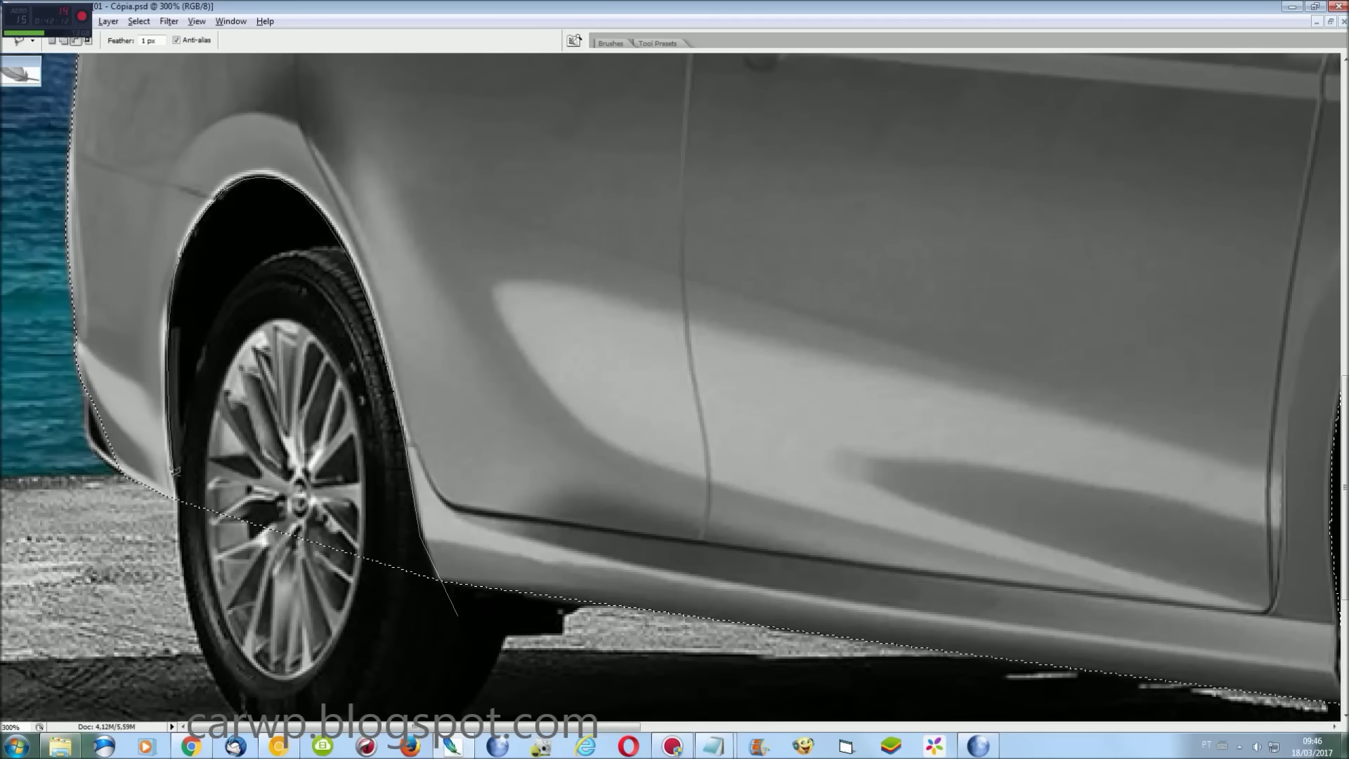
click(177, 495)
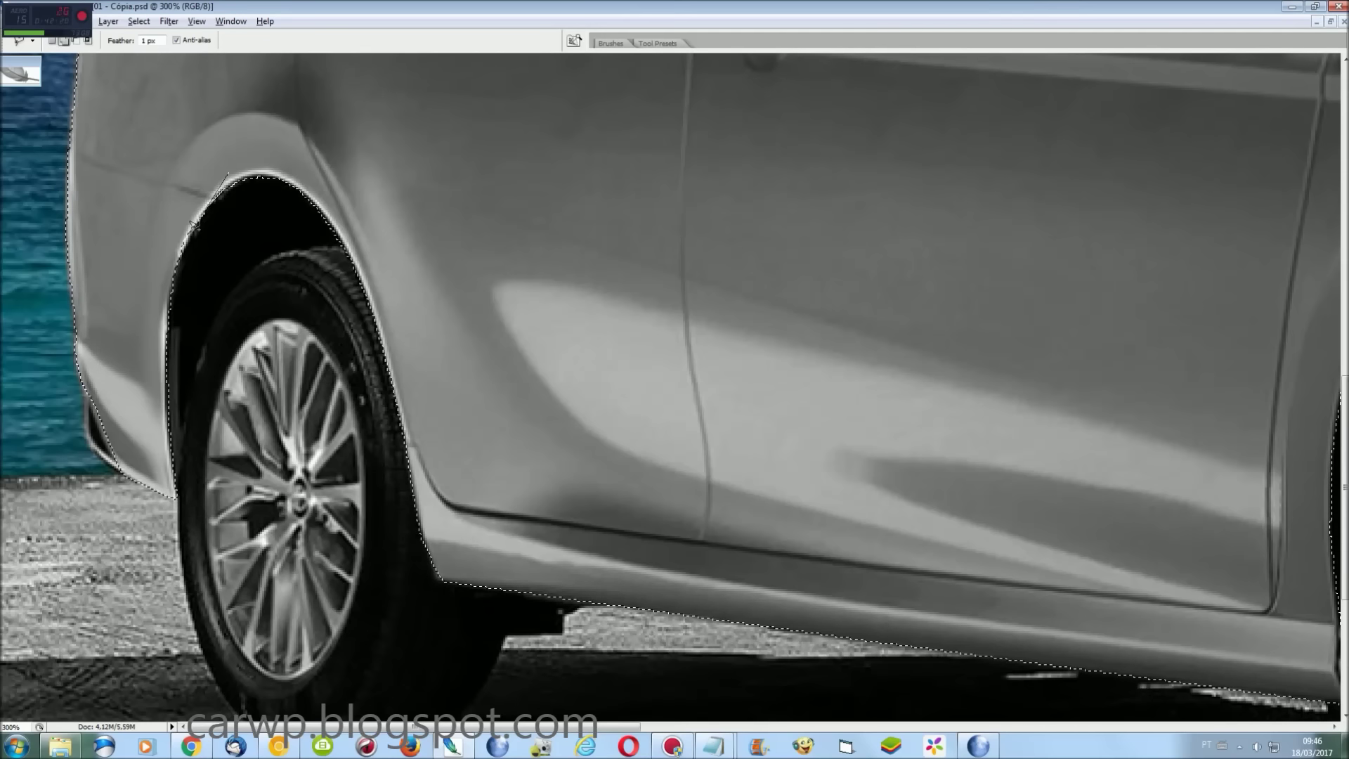
scroll(192, 223, up, 1)
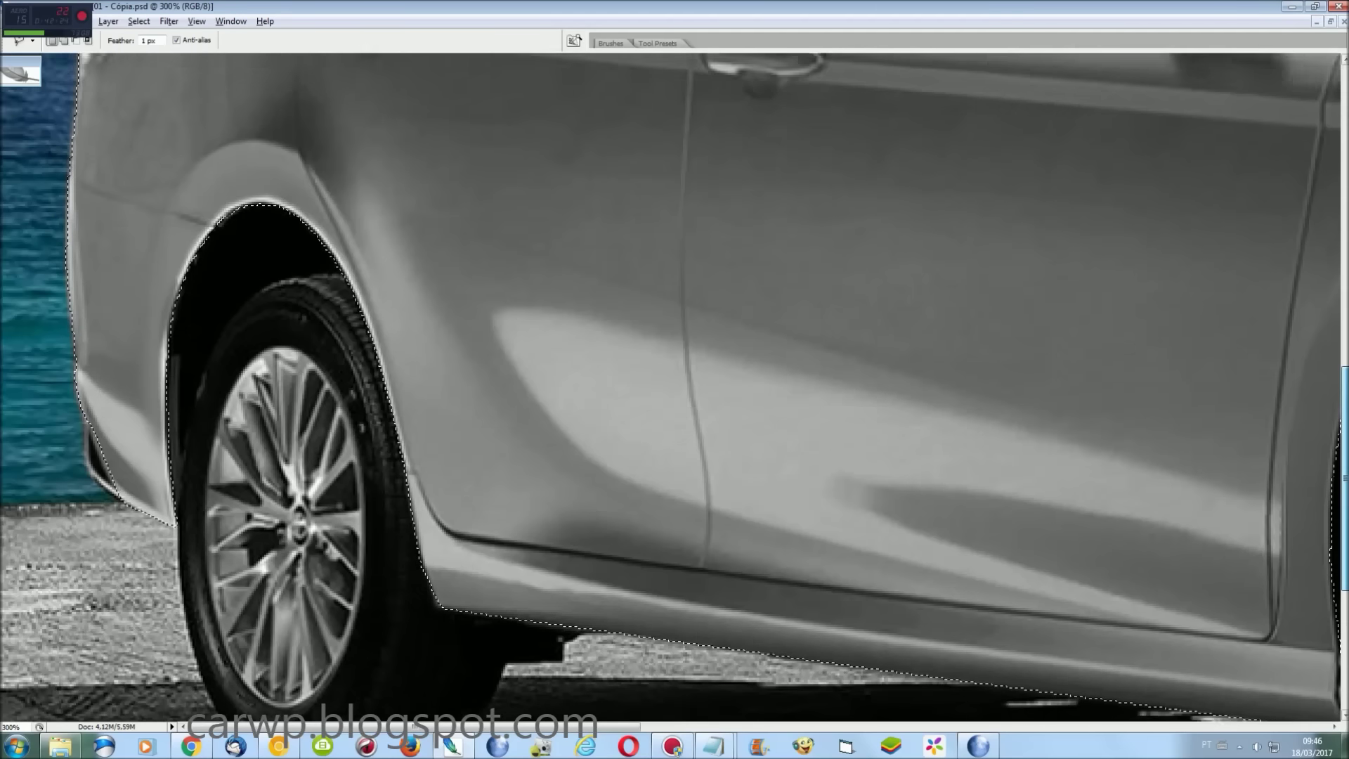
scroll(68, 426, up, 5)
scroll(68, 426, up, 1)
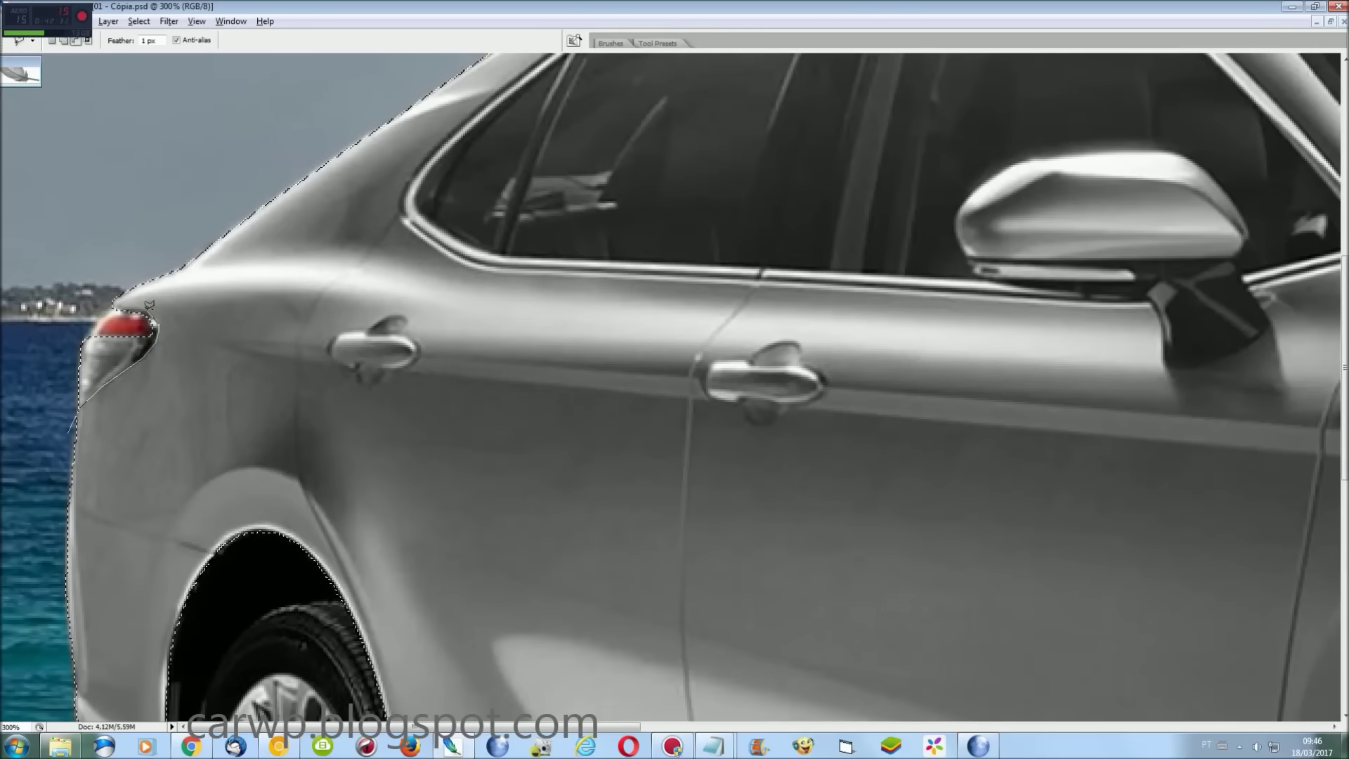
Outline the HYBRID badge and the side window trim in the selection
scroll(964, 402, right, 5)
scroll(964, 402, right, 3)
mouse_move(950, 406)
mouse_down()
mouse_move(877, 396)
mouse_move(947, 417)
mouse_up()
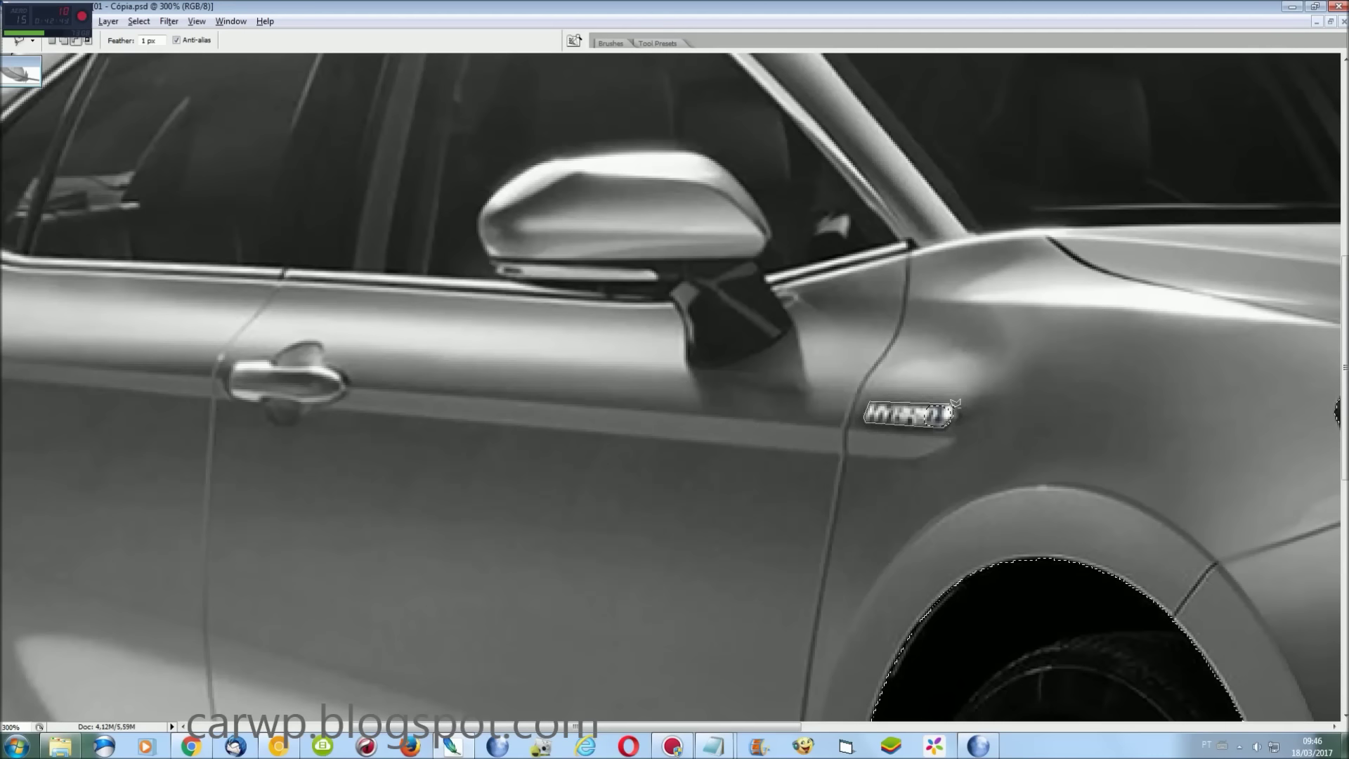
scroll(945, 422, up, 5)
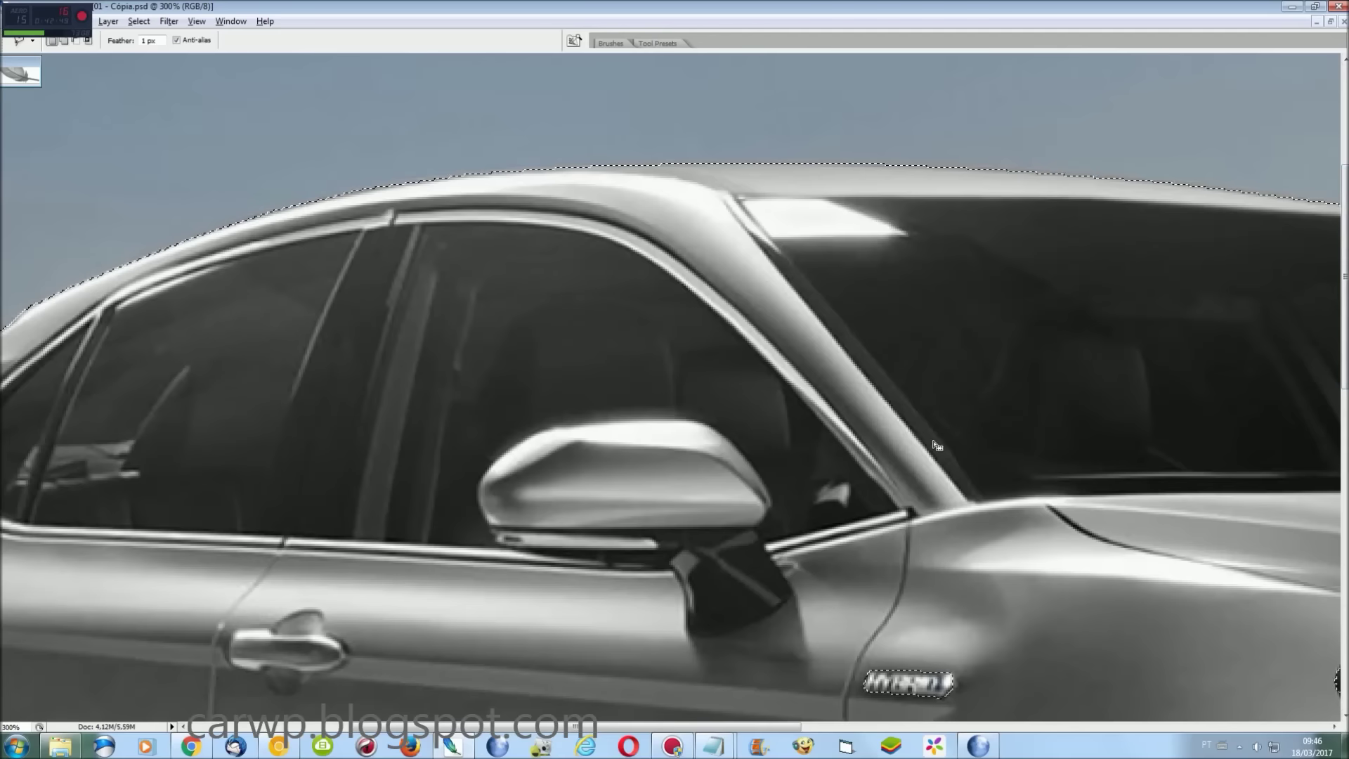
drag(917, 509, 700, 268)
mouse_move(549, 205)
mouse_down()
mouse_move(405, 205)
mouse_move(188, 255)
mouse_move(488, 274)
mouse_move(306, 411)
mouse_up()
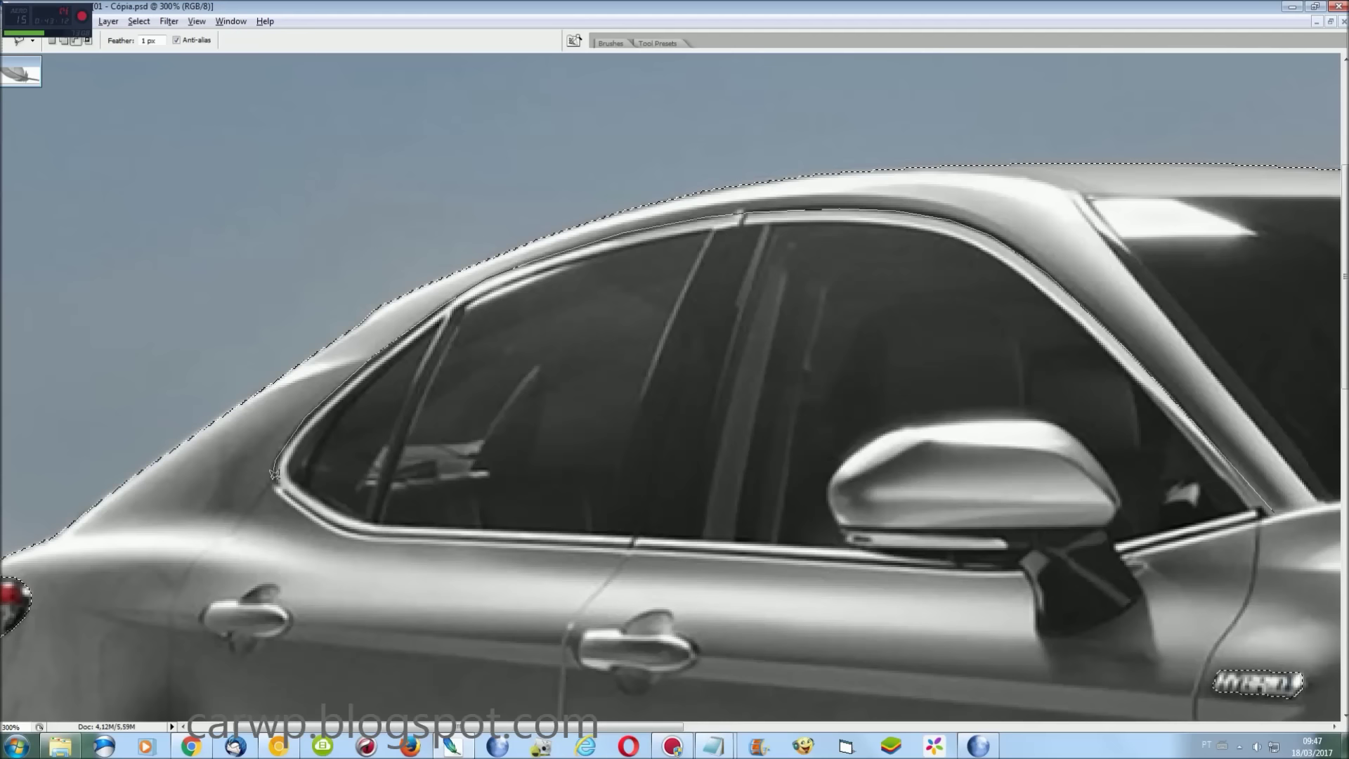
mouse_move(360, 525)
mouse_down()
mouse_move(989, 564)
mouse_move(1121, 549)
mouse_up()
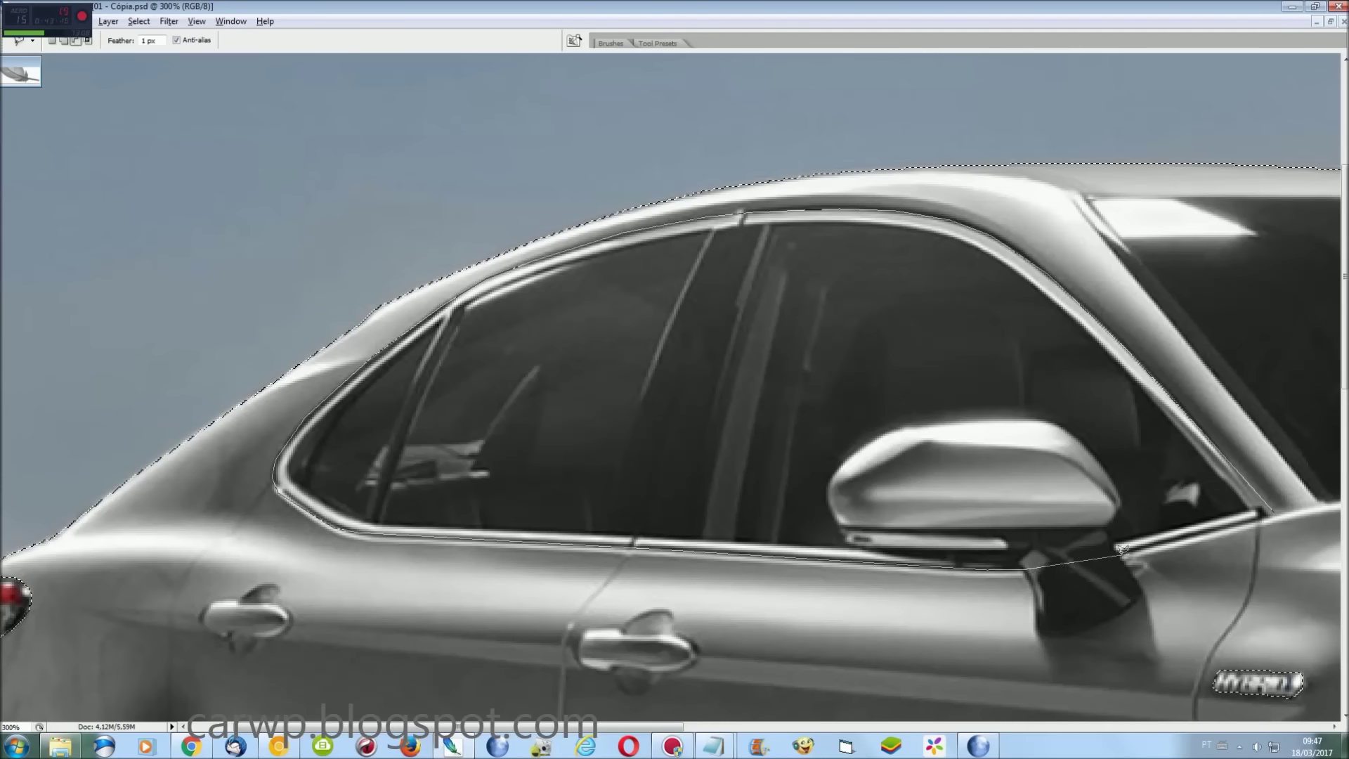
drag(1237, 524, 1267, 512)
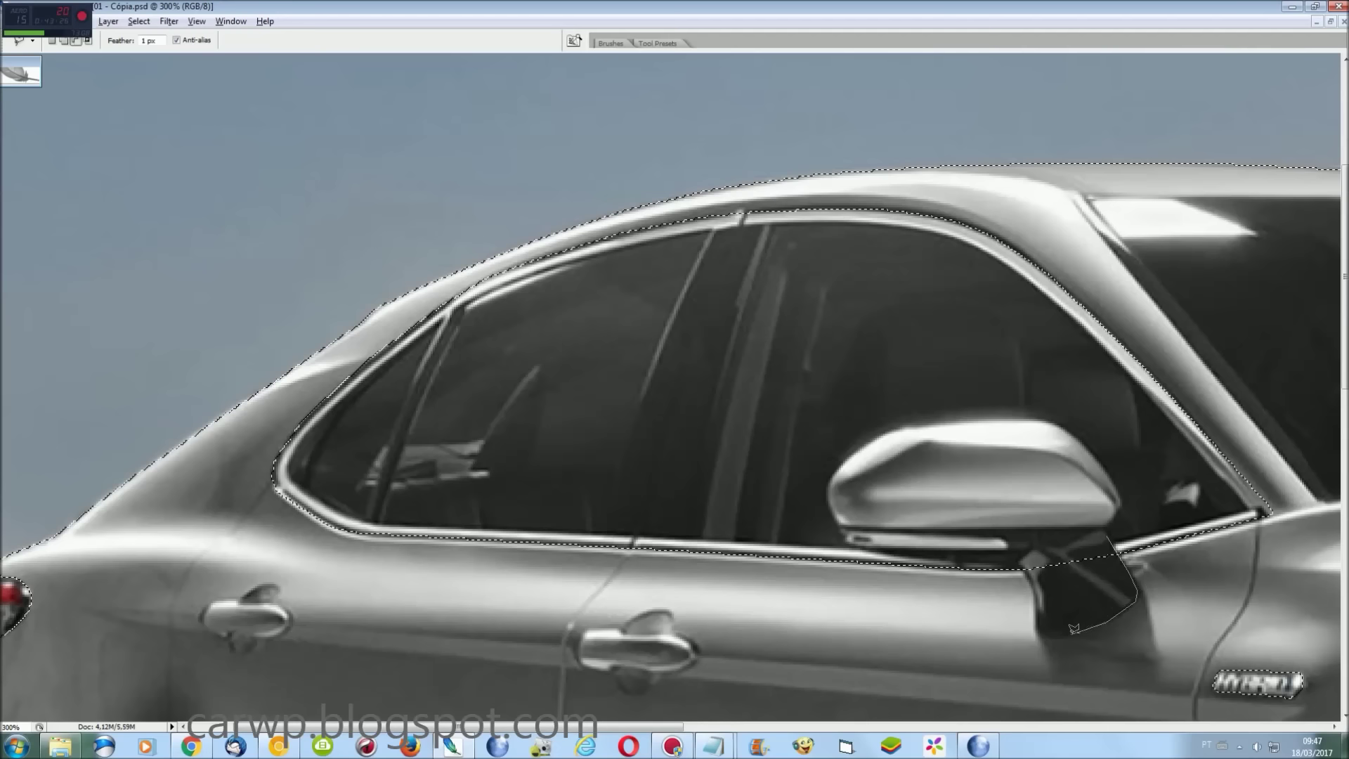
Outline the mirror base and windshield edge along the roofline
click(1026, 560)
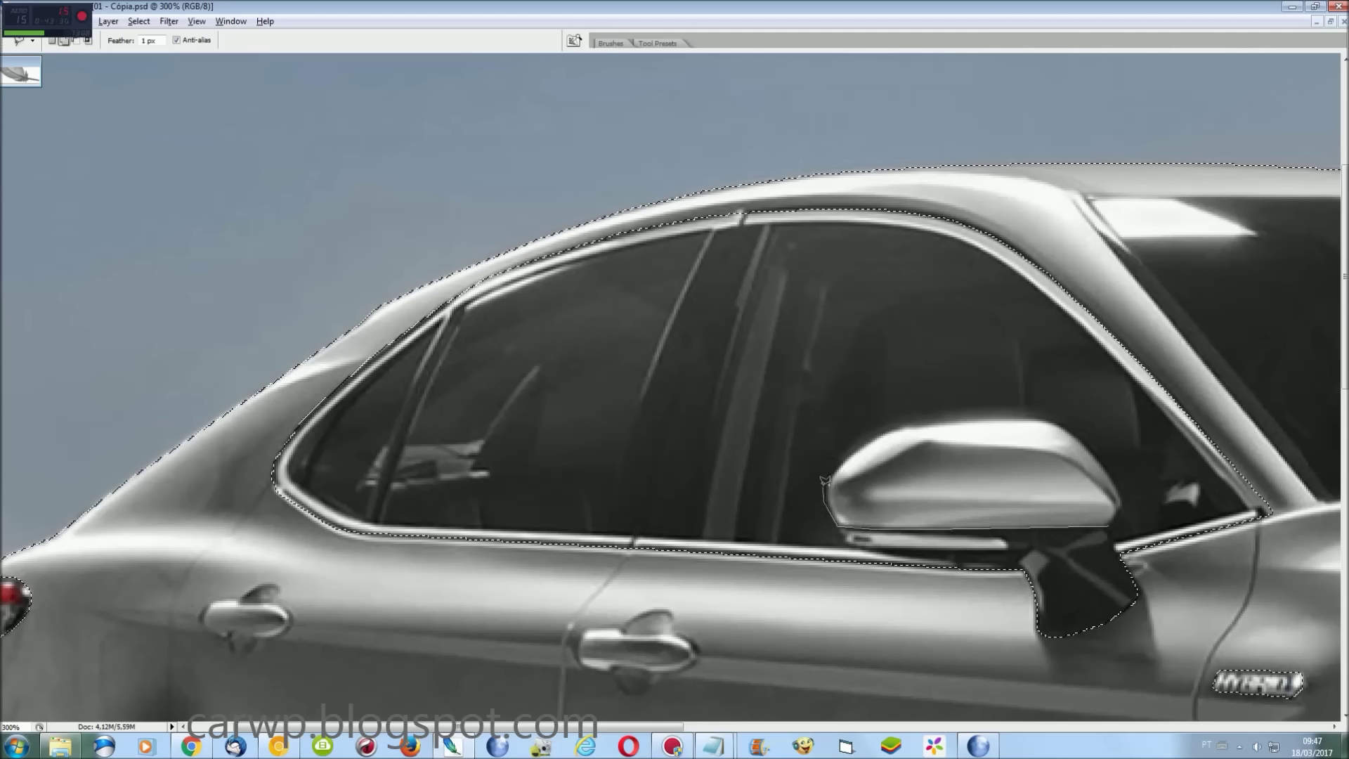
click(910, 420)
drag(623, 727, 1064, 731)
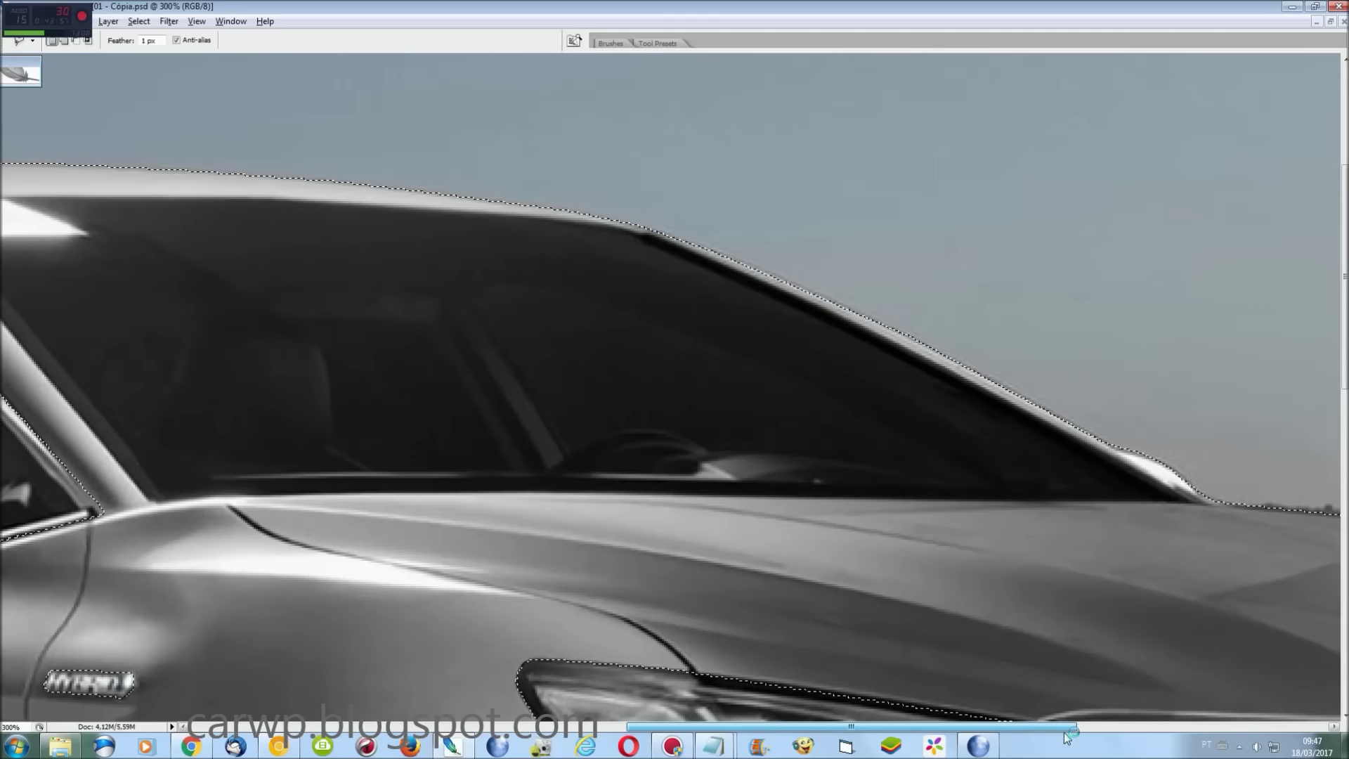
click(860, 310)
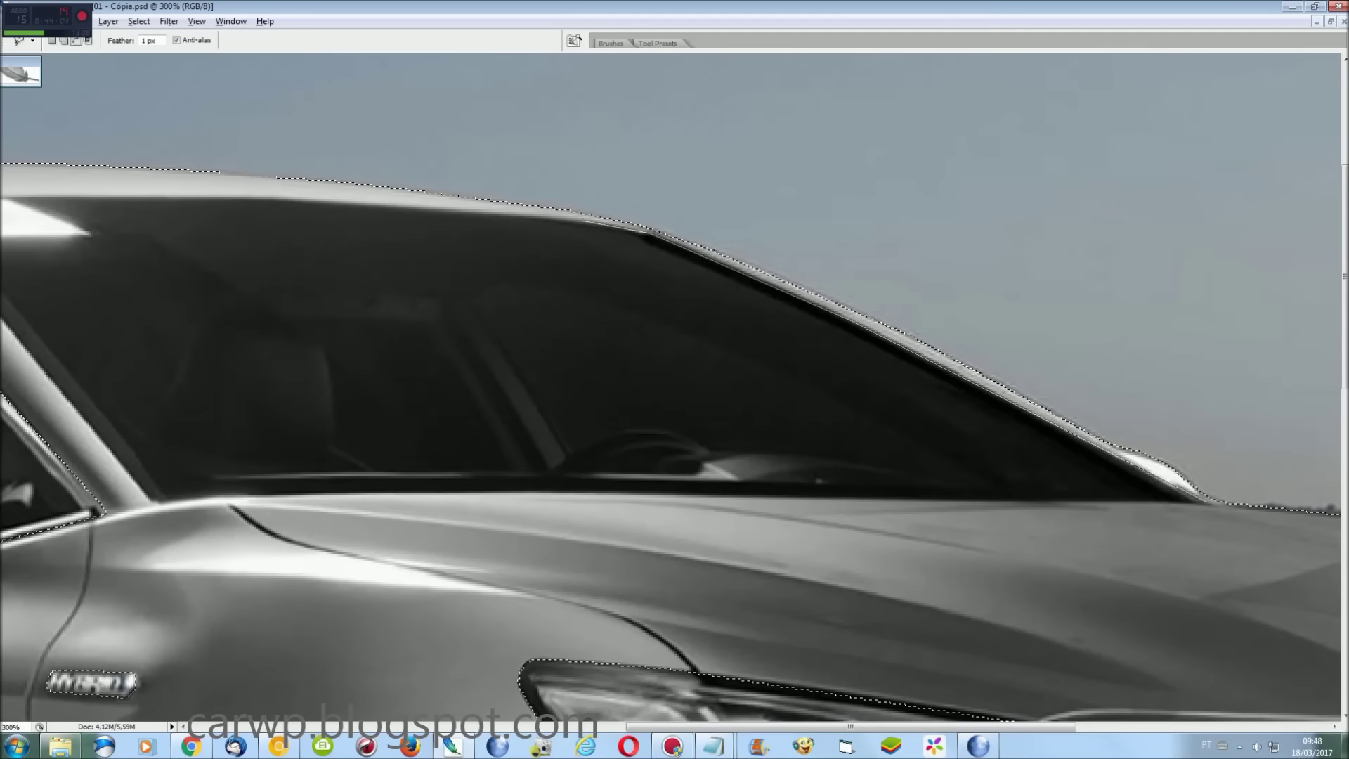
click(422, 205)
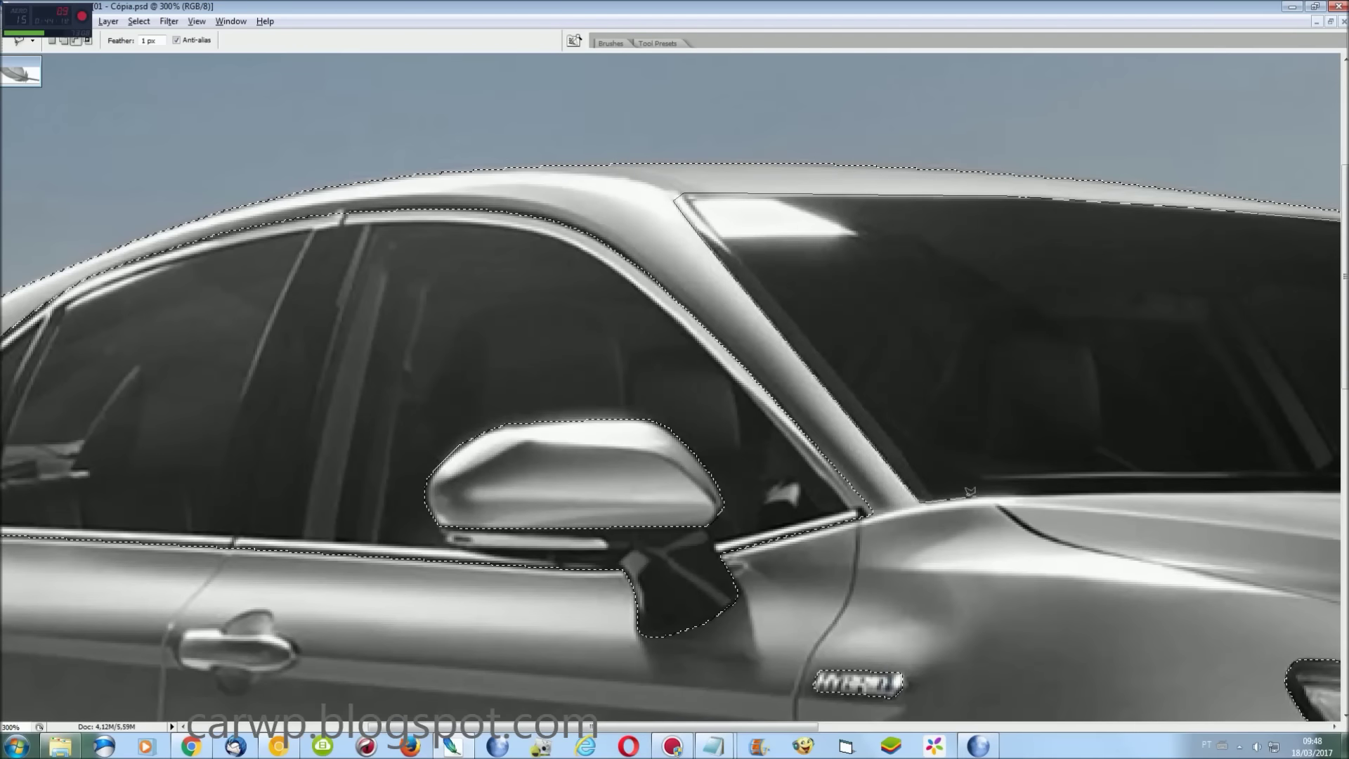
scroll(1167, 488, right, 10)
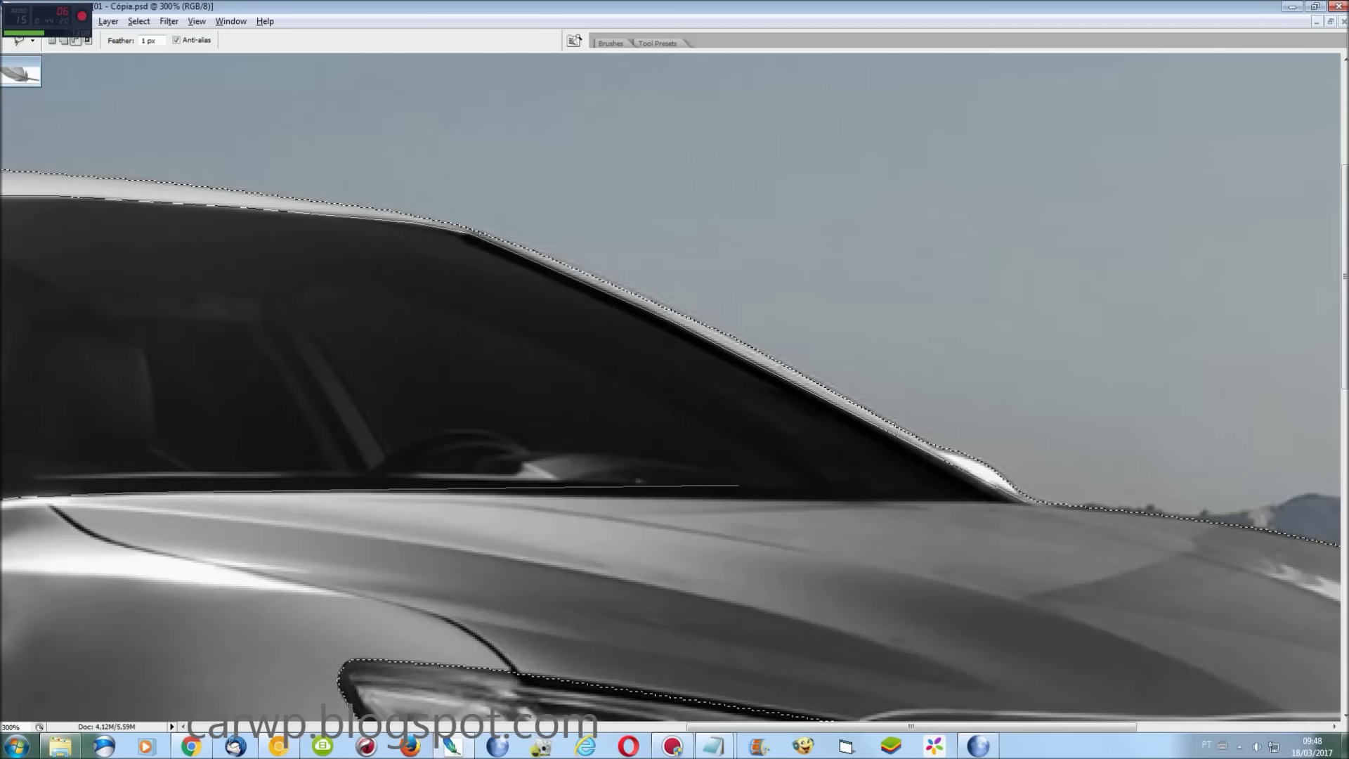
double_click(1021, 501)
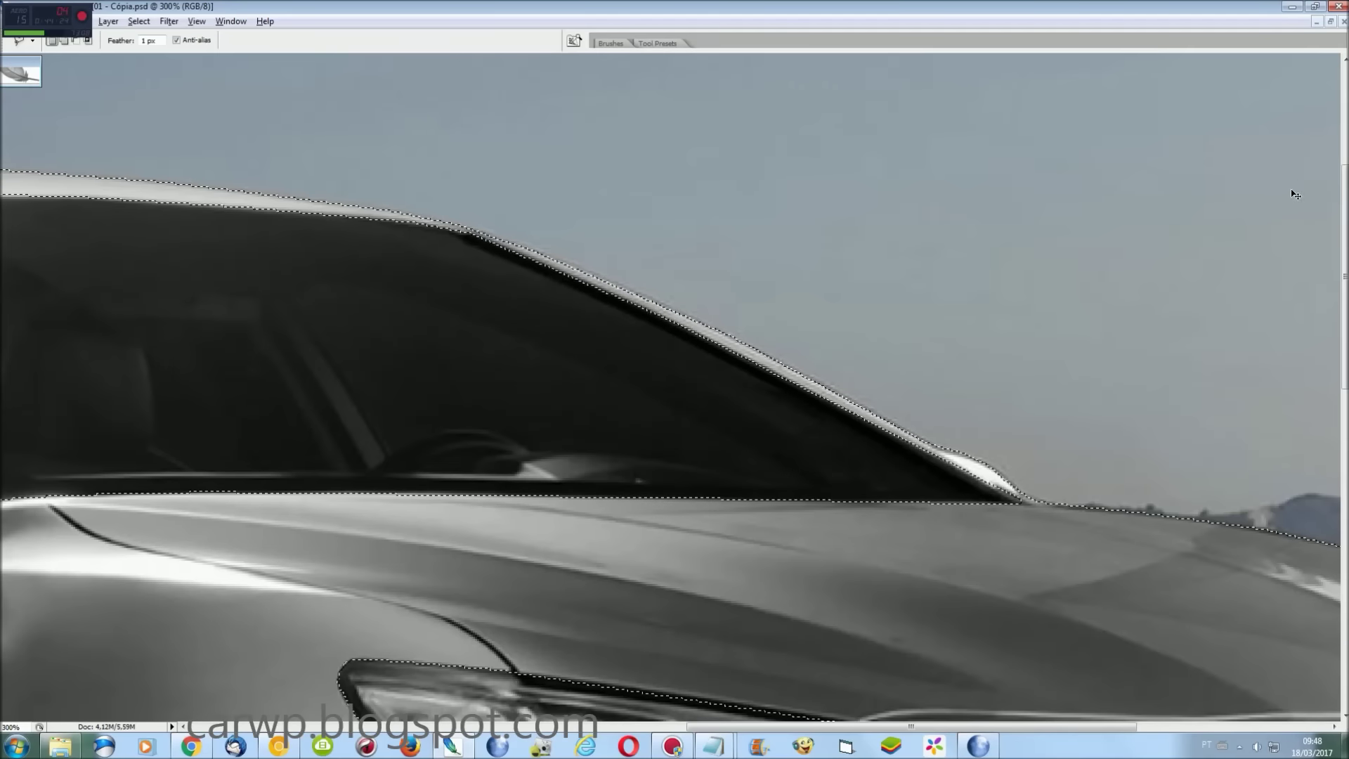
Save the current car selection as a channel named 'Carro'
key(ctrl+0)
click(138, 21)
click(169, 247)
text(Carro)
key(Return)
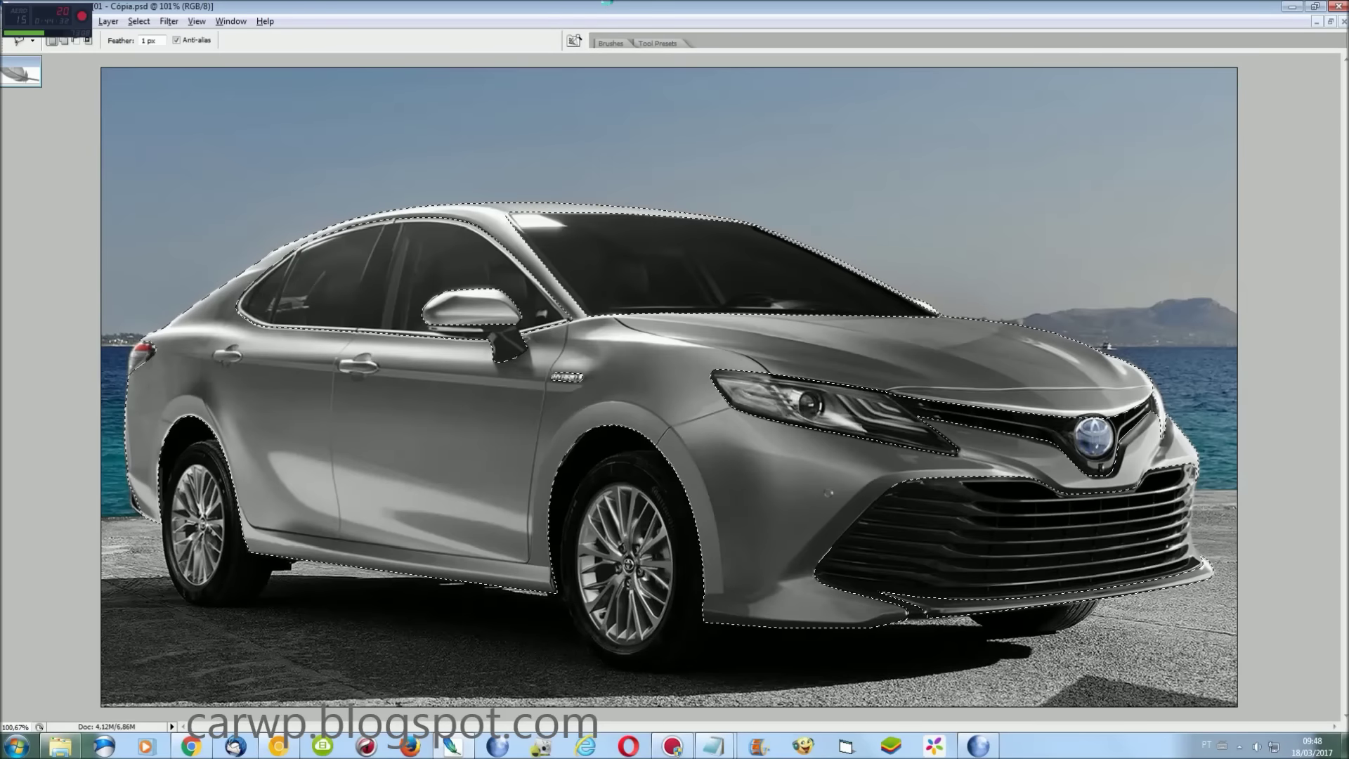
Add a Color Balance adjustment layer pushing the car's midtones to Red +100
click(108, 21)
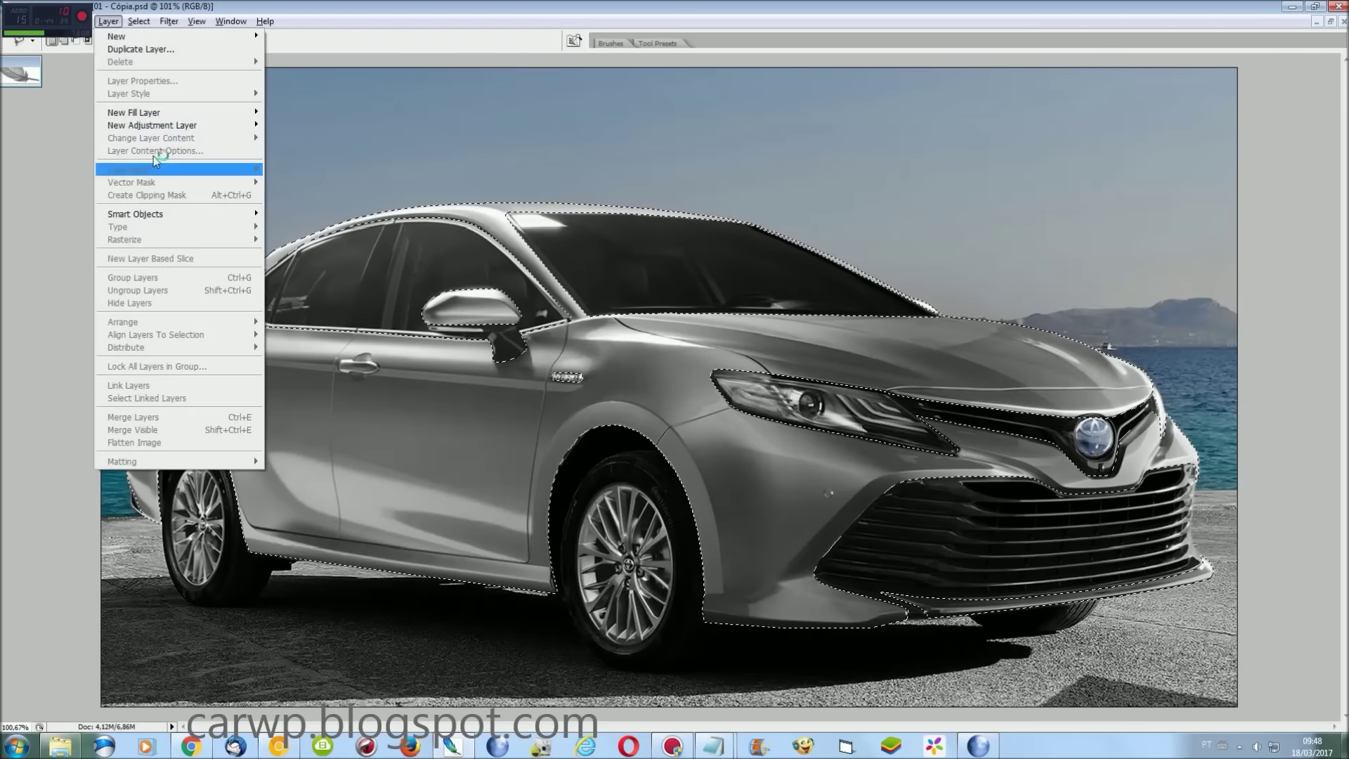
click(401, 150)
key(Return)
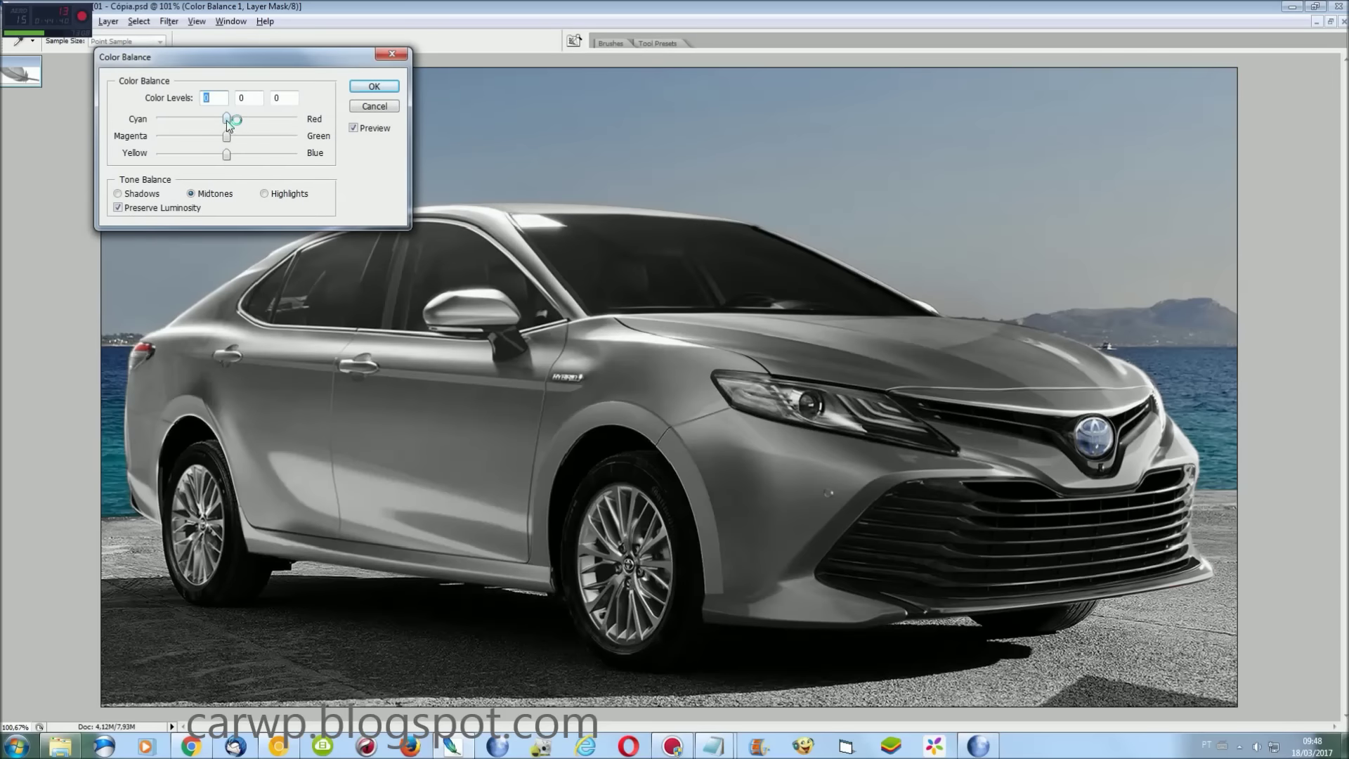
drag(228, 120, 380, 125)
click(374, 87)
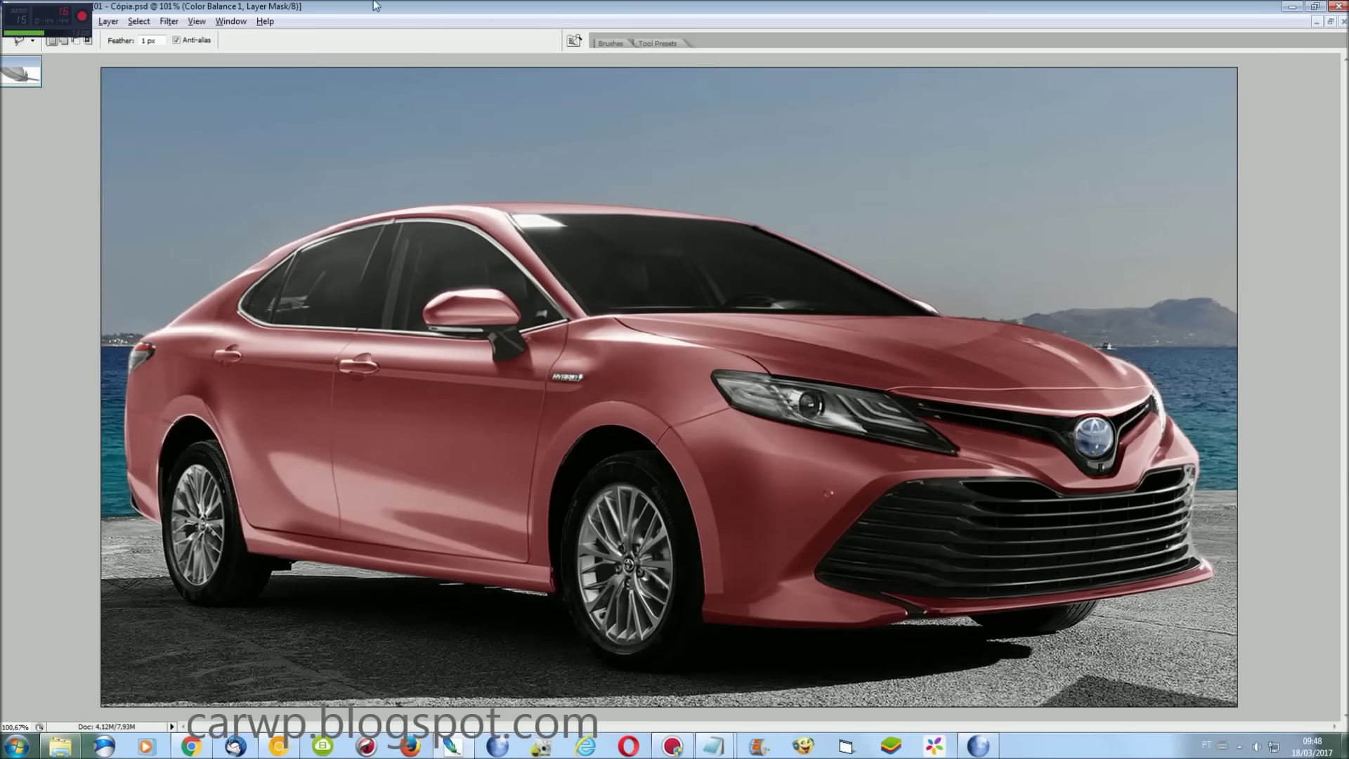
Reload the car selection and add a Hue/Saturation layer with boosted saturation
click(139, 21)
click(147, 62)
click(108, 21)
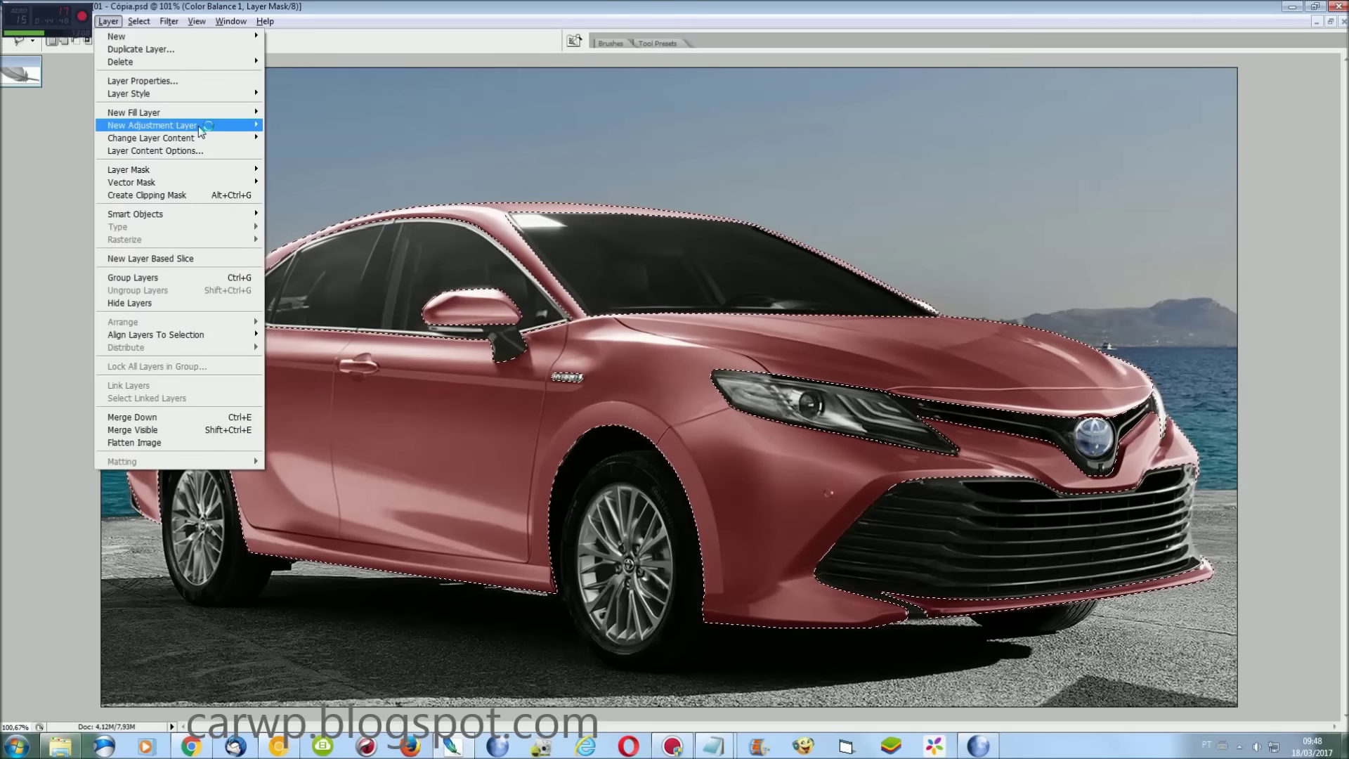
click(308, 182)
key(Return)
mouse_move(210, 125)
mouse_down()
mouse_move(302, 129)
mouse_move(211, 125)
mouse_move(280, 162)
mouse_up()
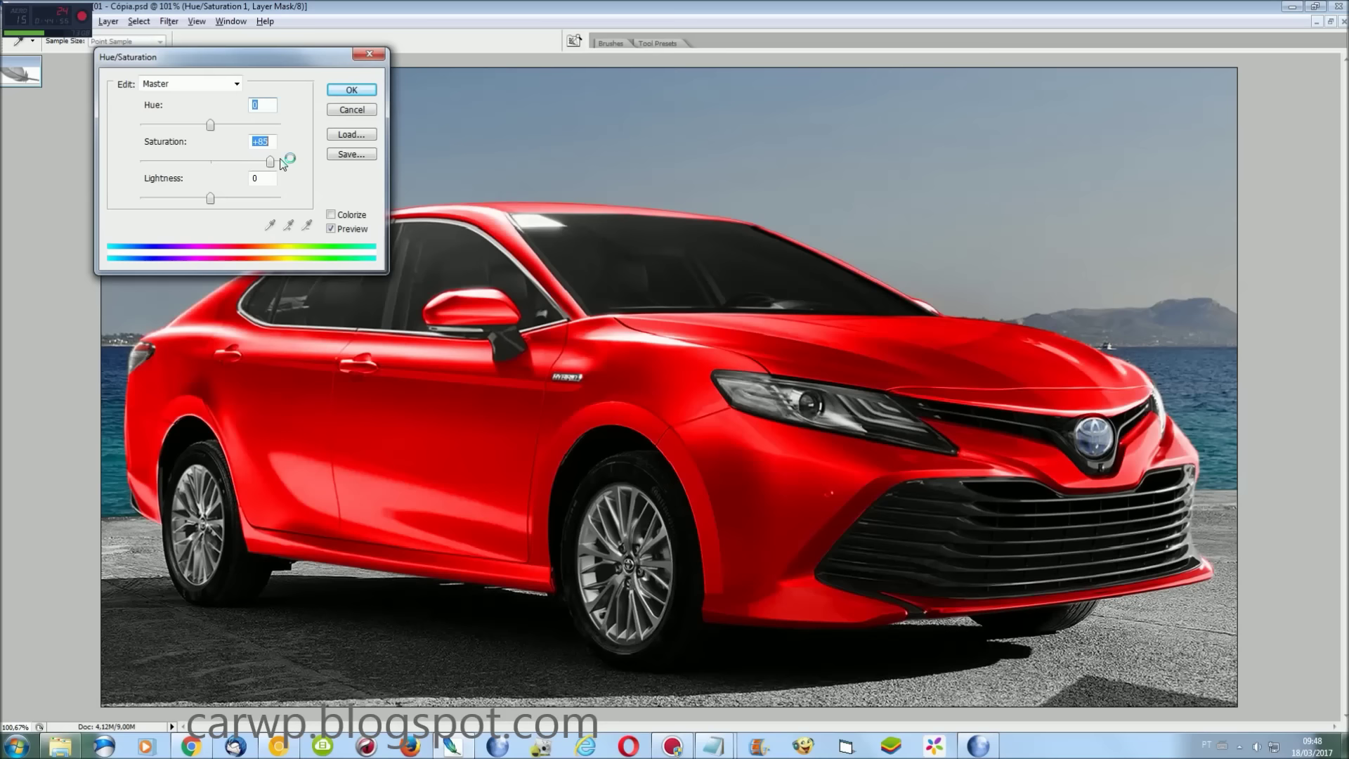
click(352, 90)
Reload the car selection and add a Levels layer darkening the midtones, then reselect the car
click(139, 21)
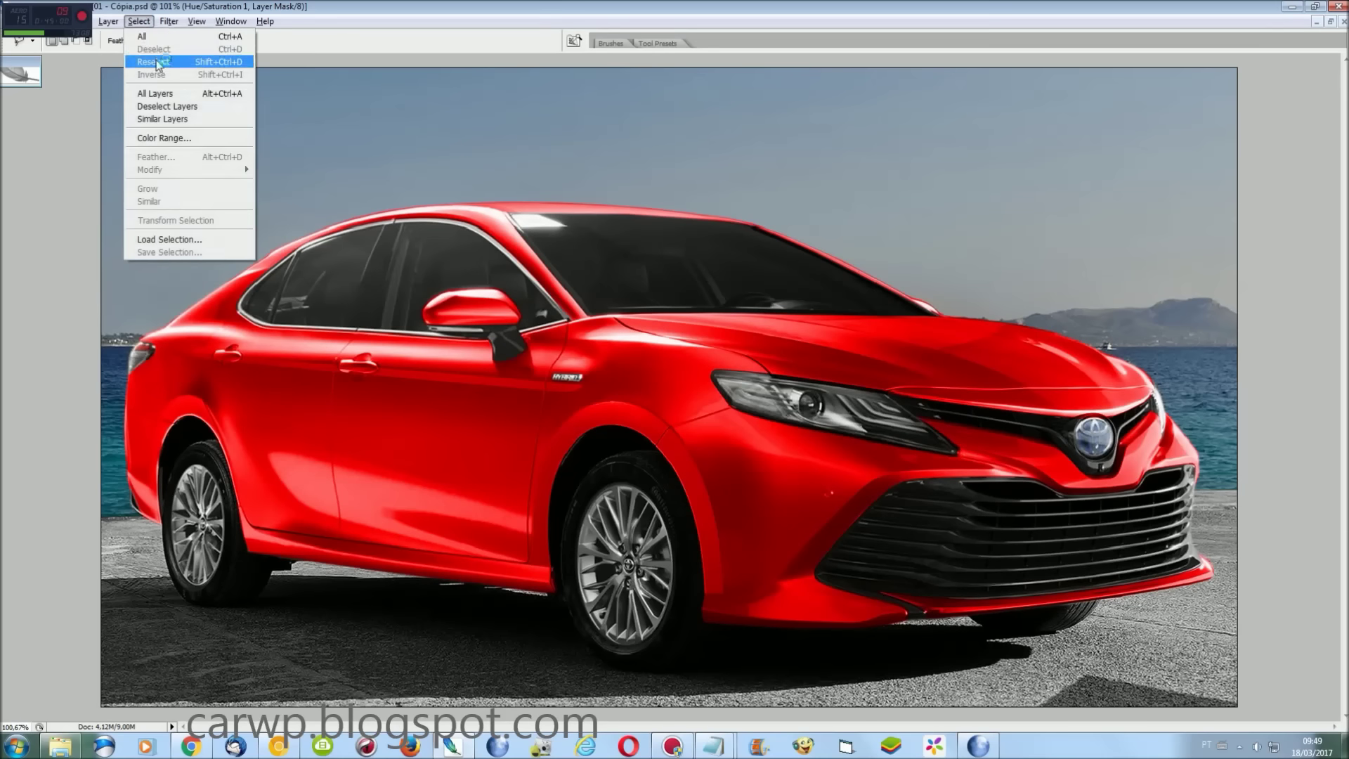
click(147, 62)
click(108, 21)
click(290, 125)
key(Return)
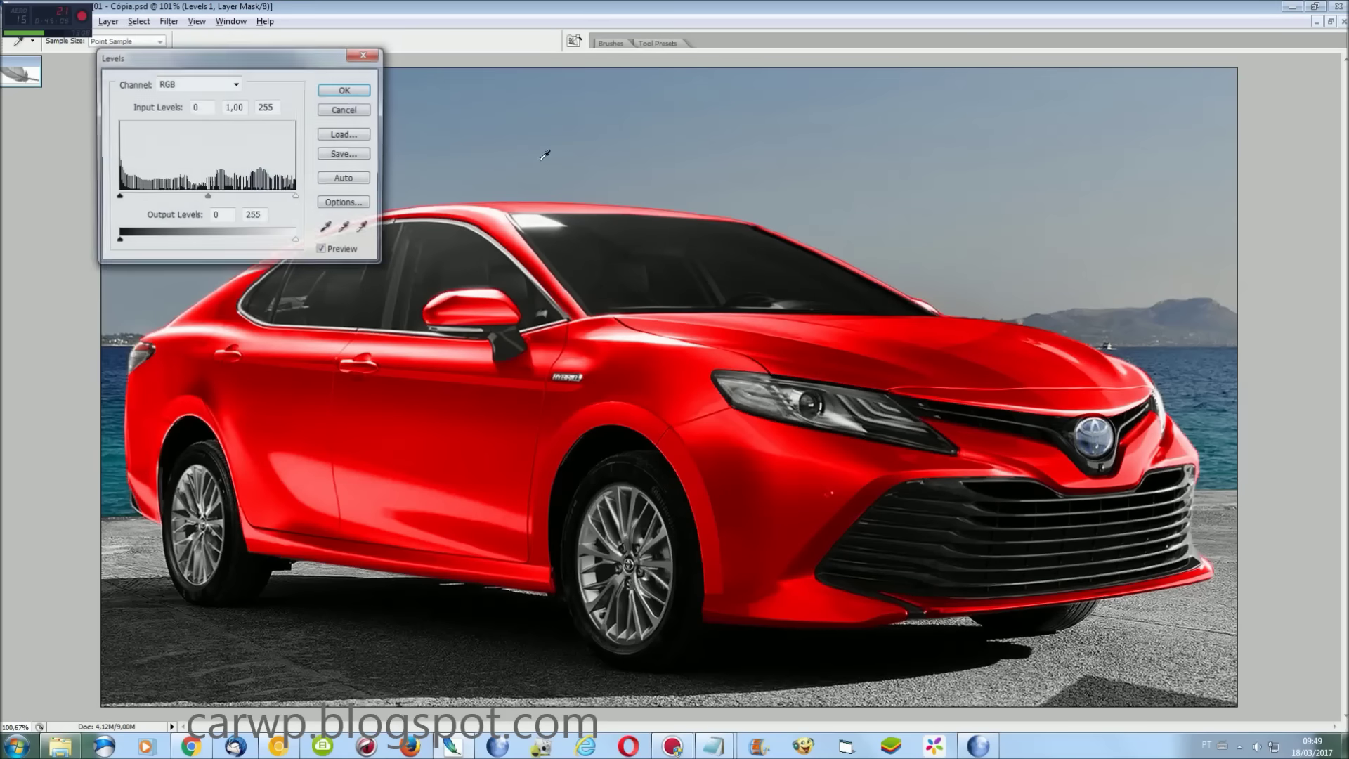
drag(207, 198, 227, 199)
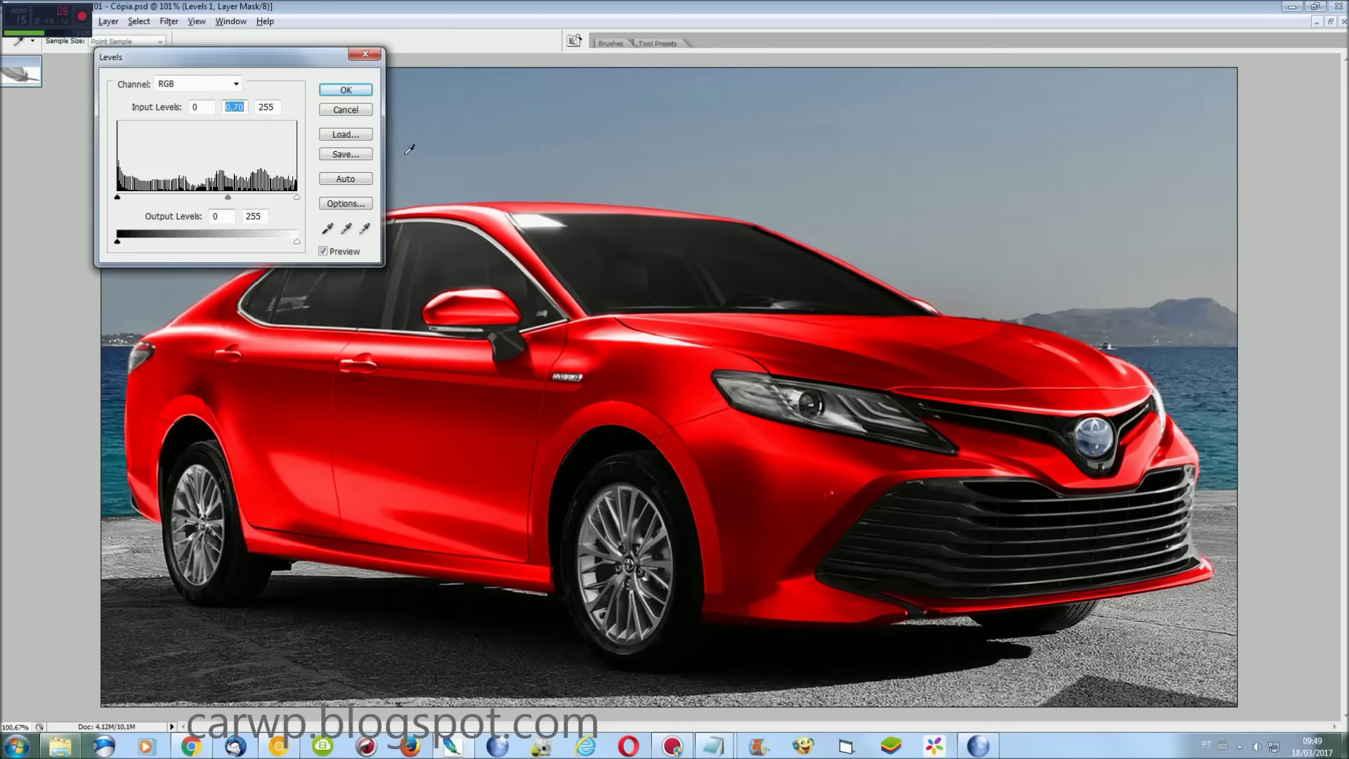
click(343, 91)
click(138, 21)
click(151, 63)
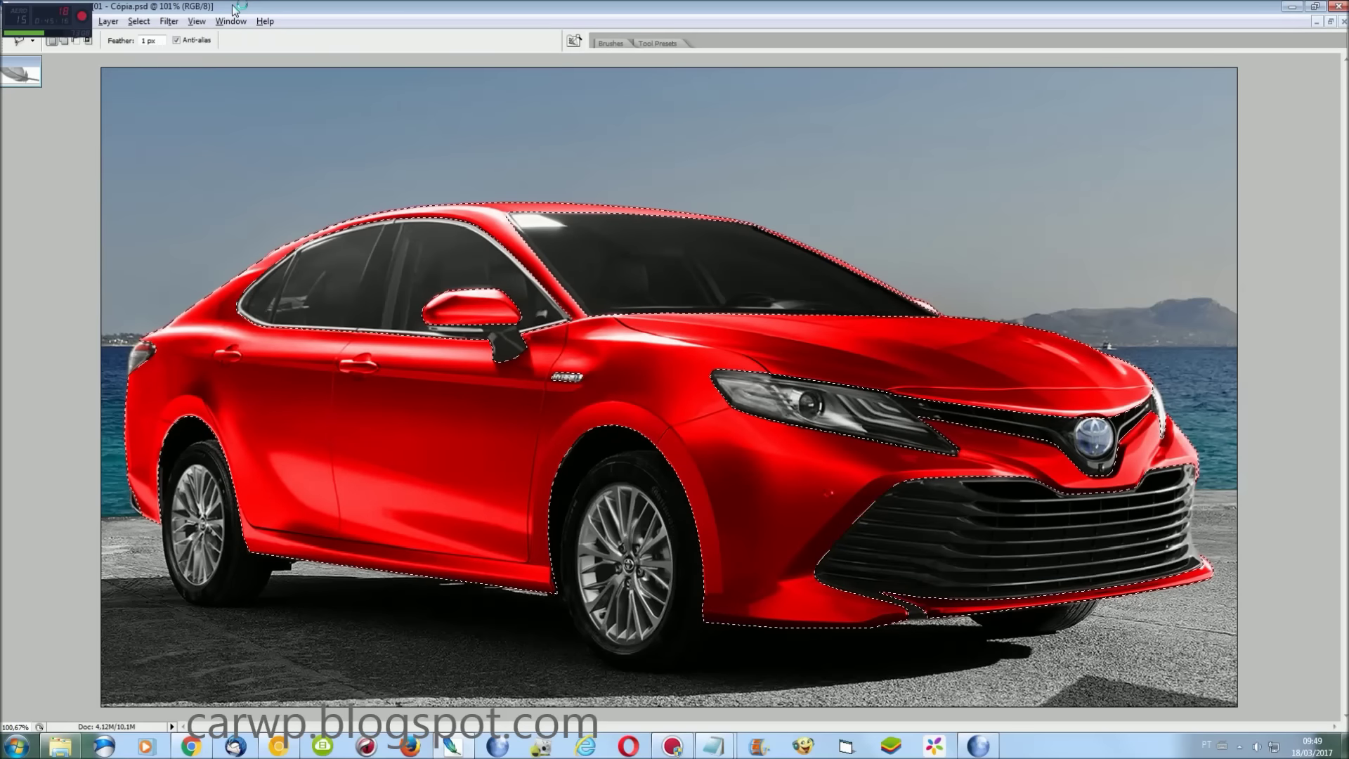
Shift the car's hue to +11 for orange-red, then deselect
key(ctrl+u)
mouse_move(176, 149)
mouse_down()
mouse_move(252, 149)
mouse_move(107, 150)
mouse_move(186, 150)
mouse_up()
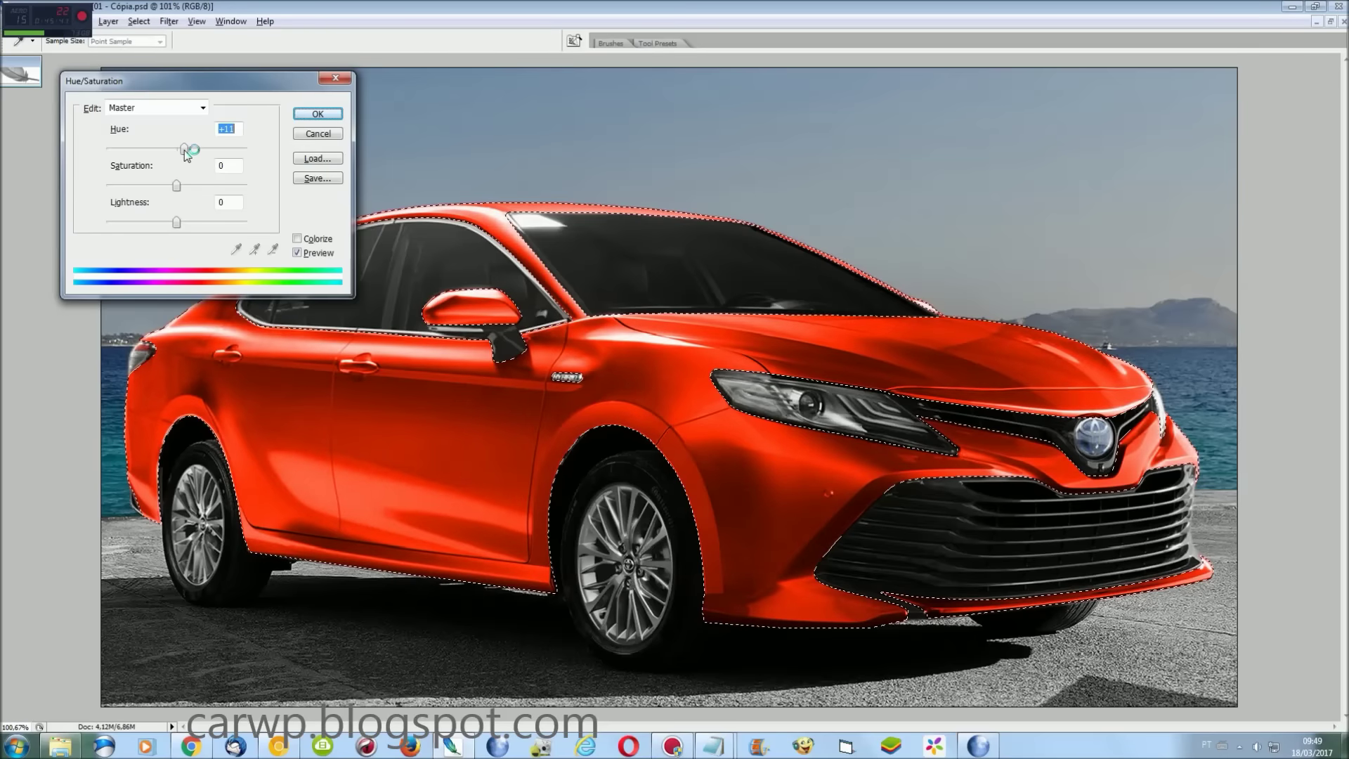
click(318, 114)
key(ctrl+d)
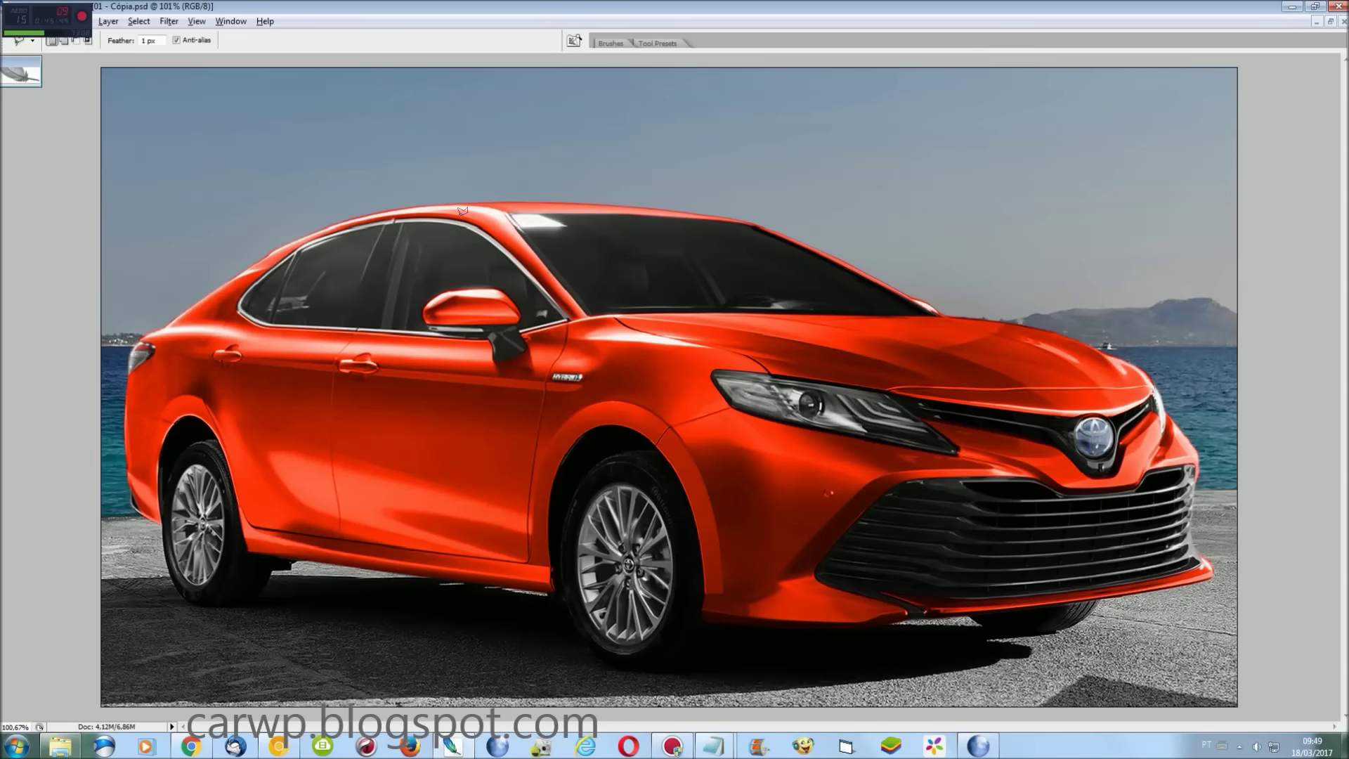
Write the author's signature credit in black text and place it on the front door
key(t)
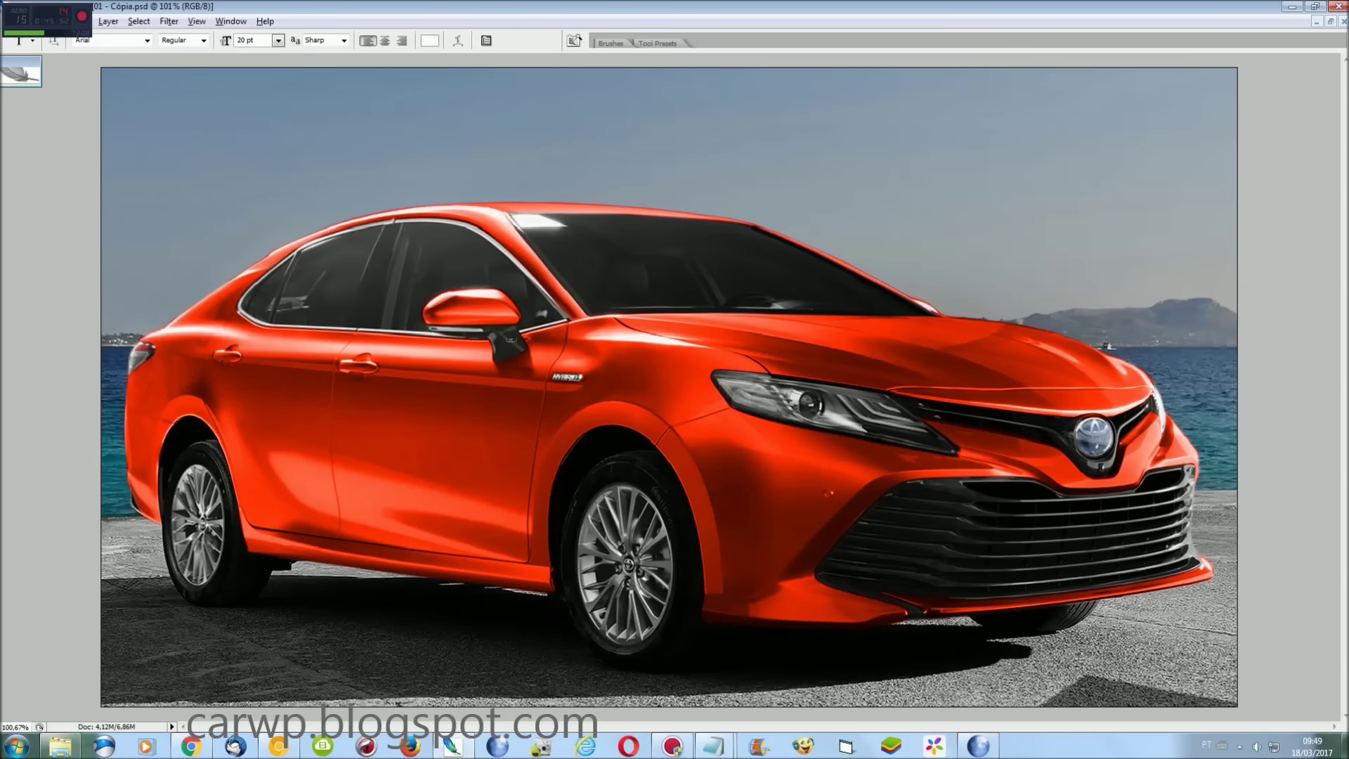
double_click(28, 63)
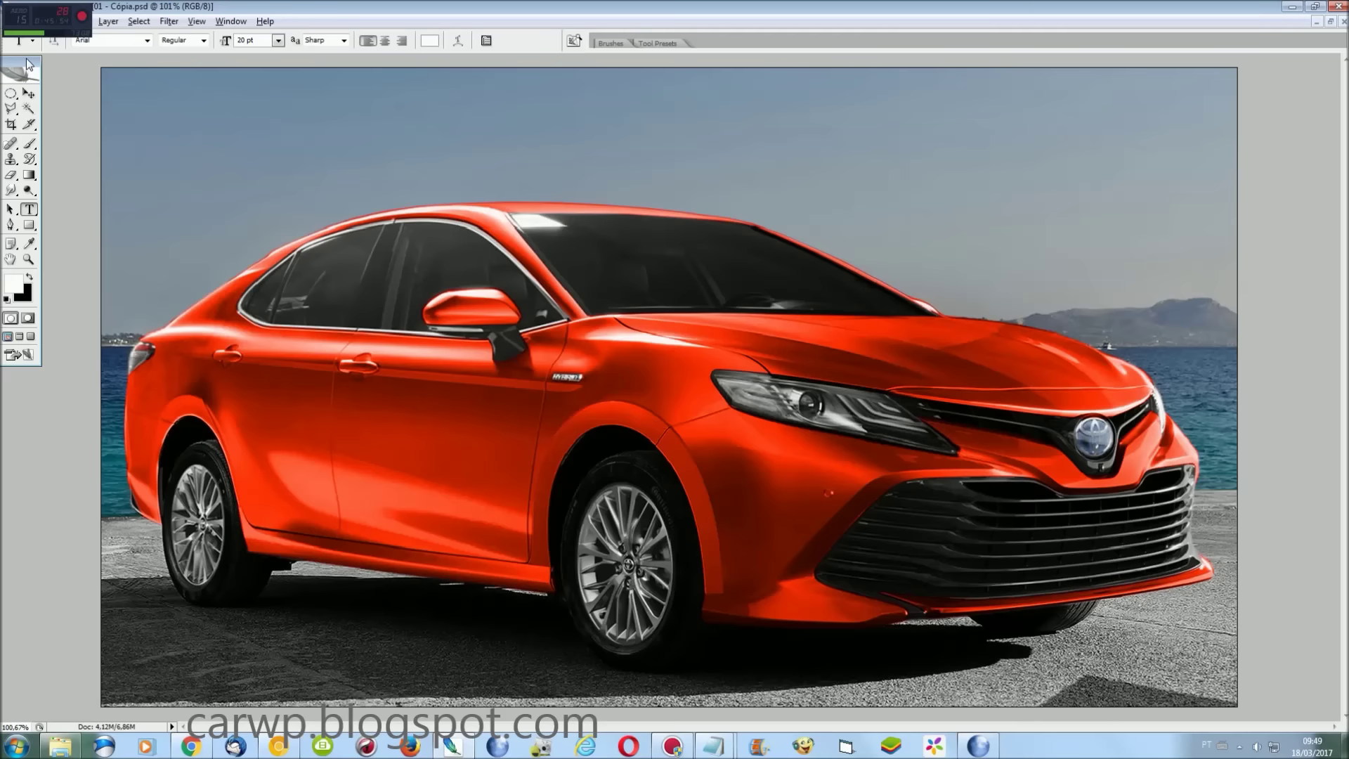
click(29, 244)
click(859, 583)
key(t)
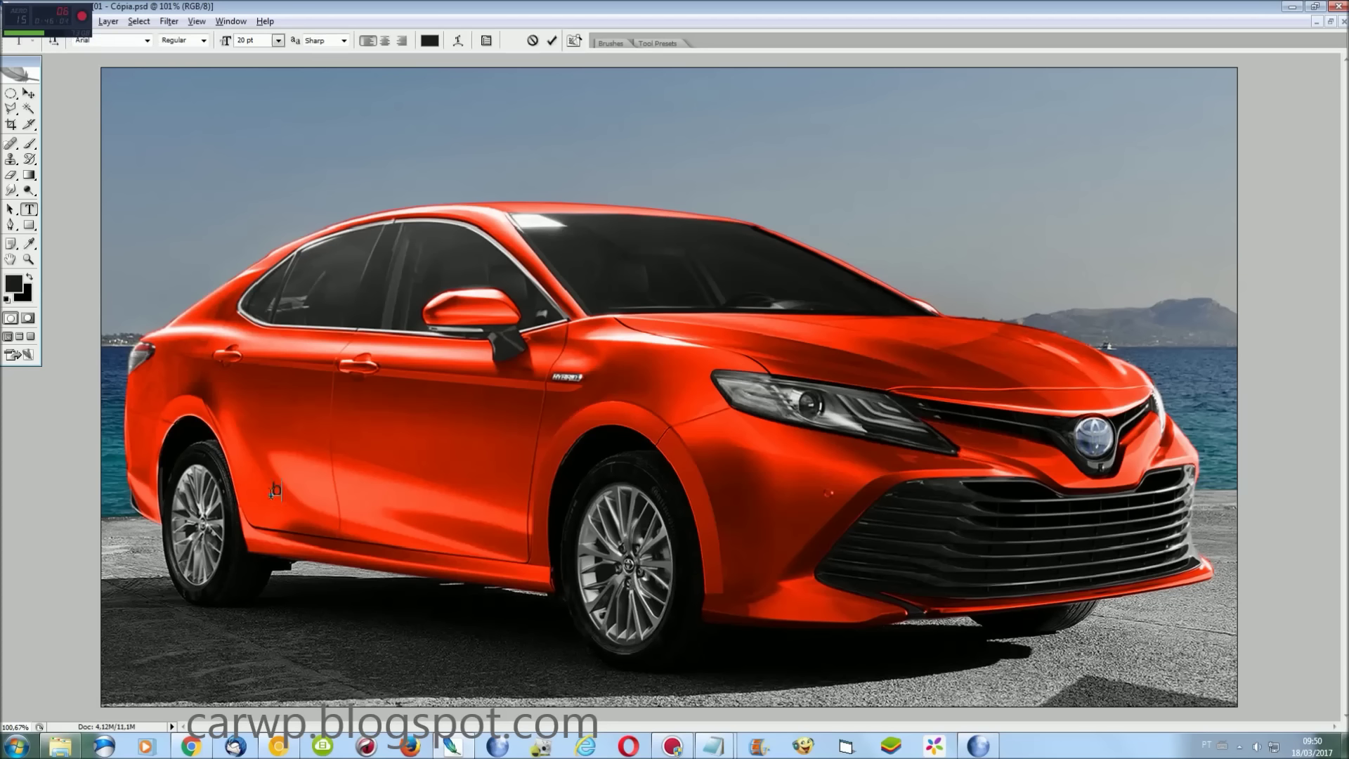
text(by JonathanMacha)
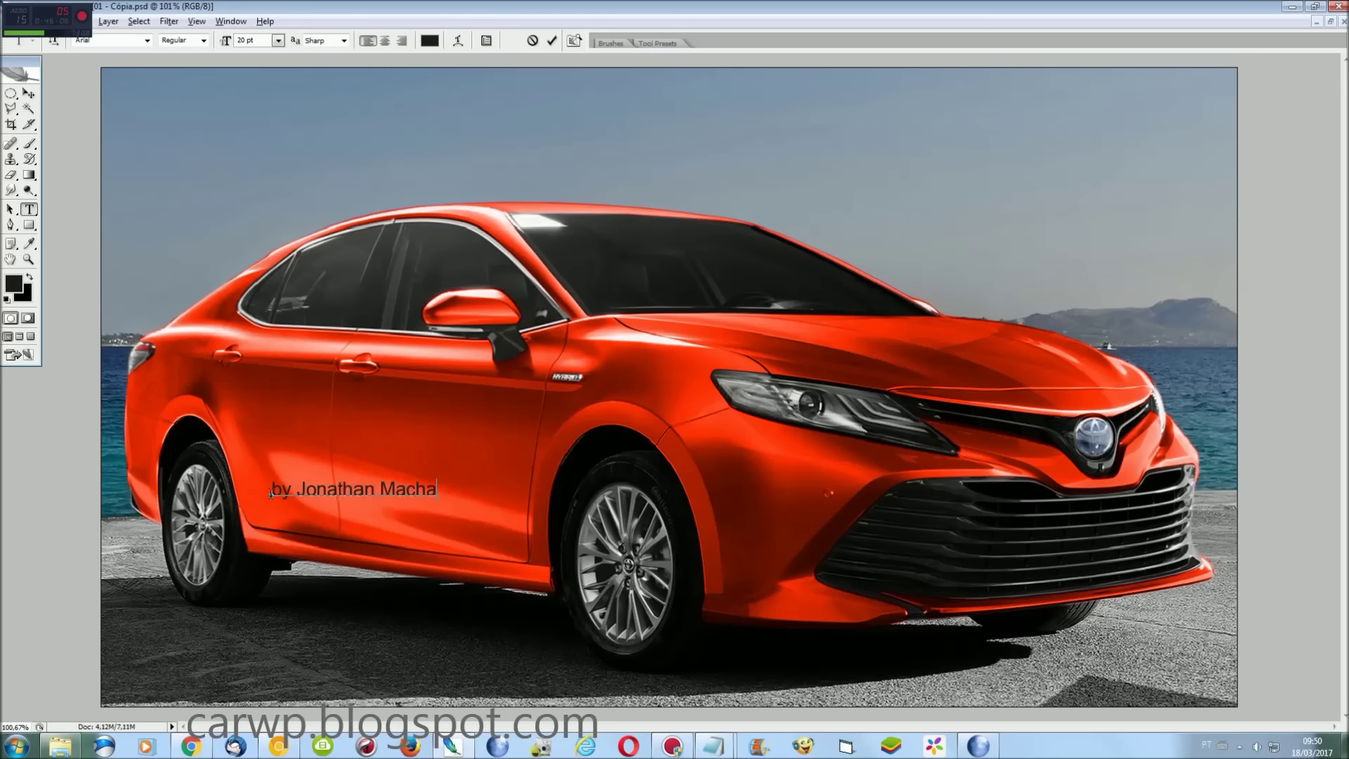
mouse_move(492, 533)
mouse_down()
mouse_move(447, 480)
mouse_move(533, 533)
mouse_up()
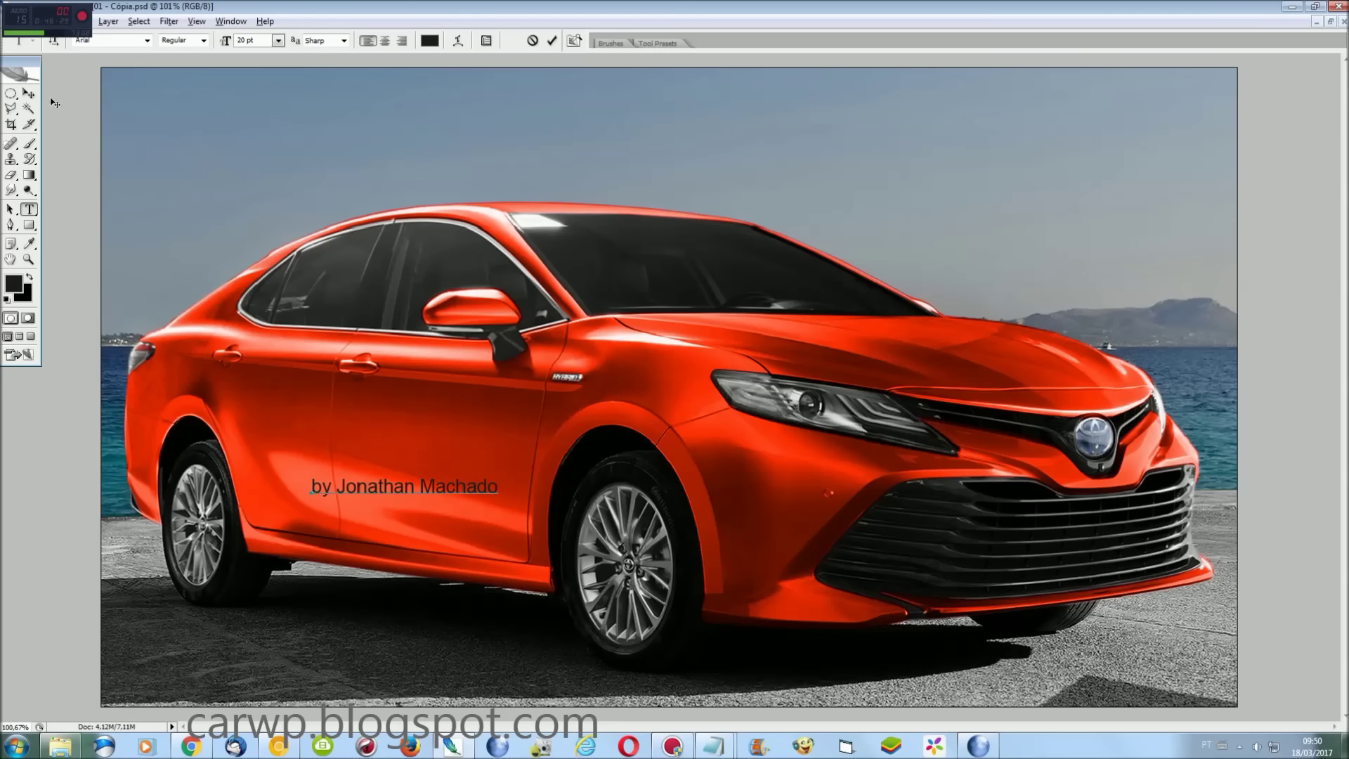
click(28, 92)
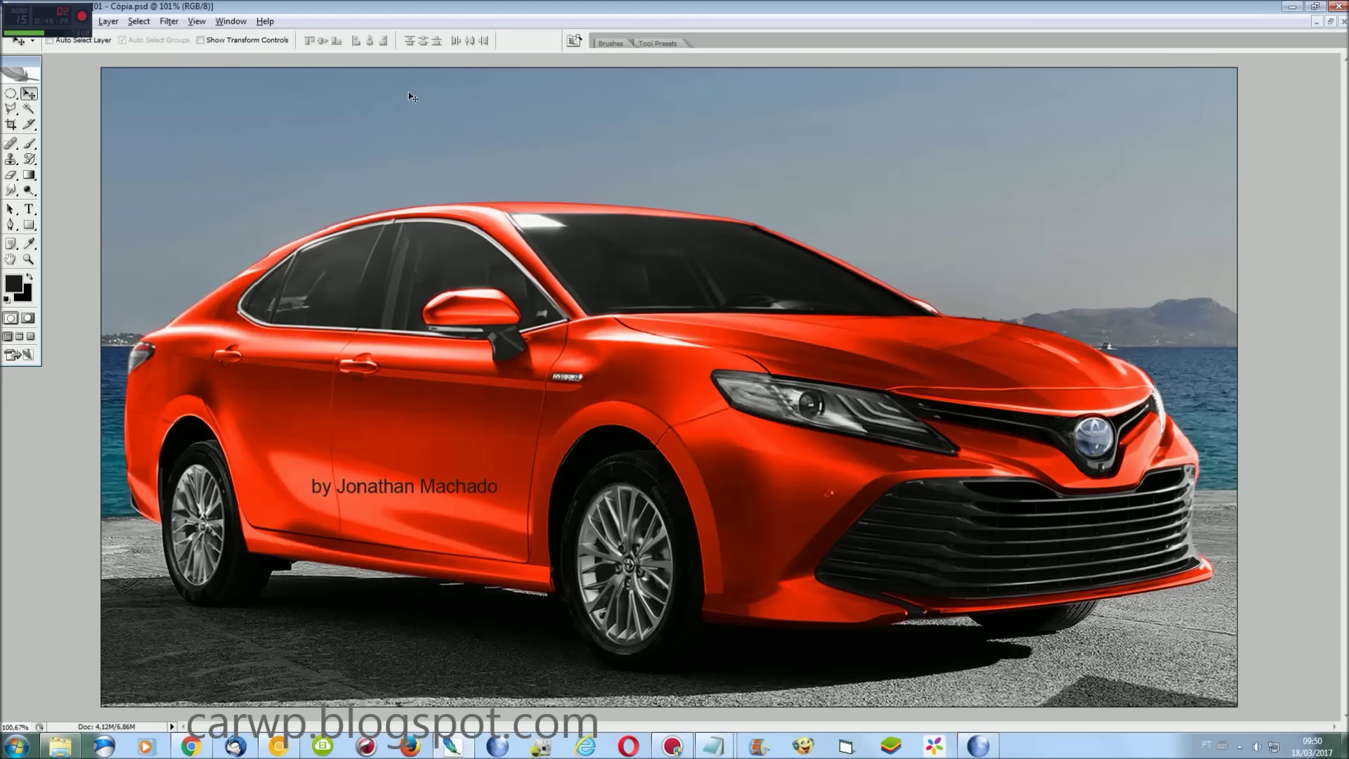
click(9, 190)
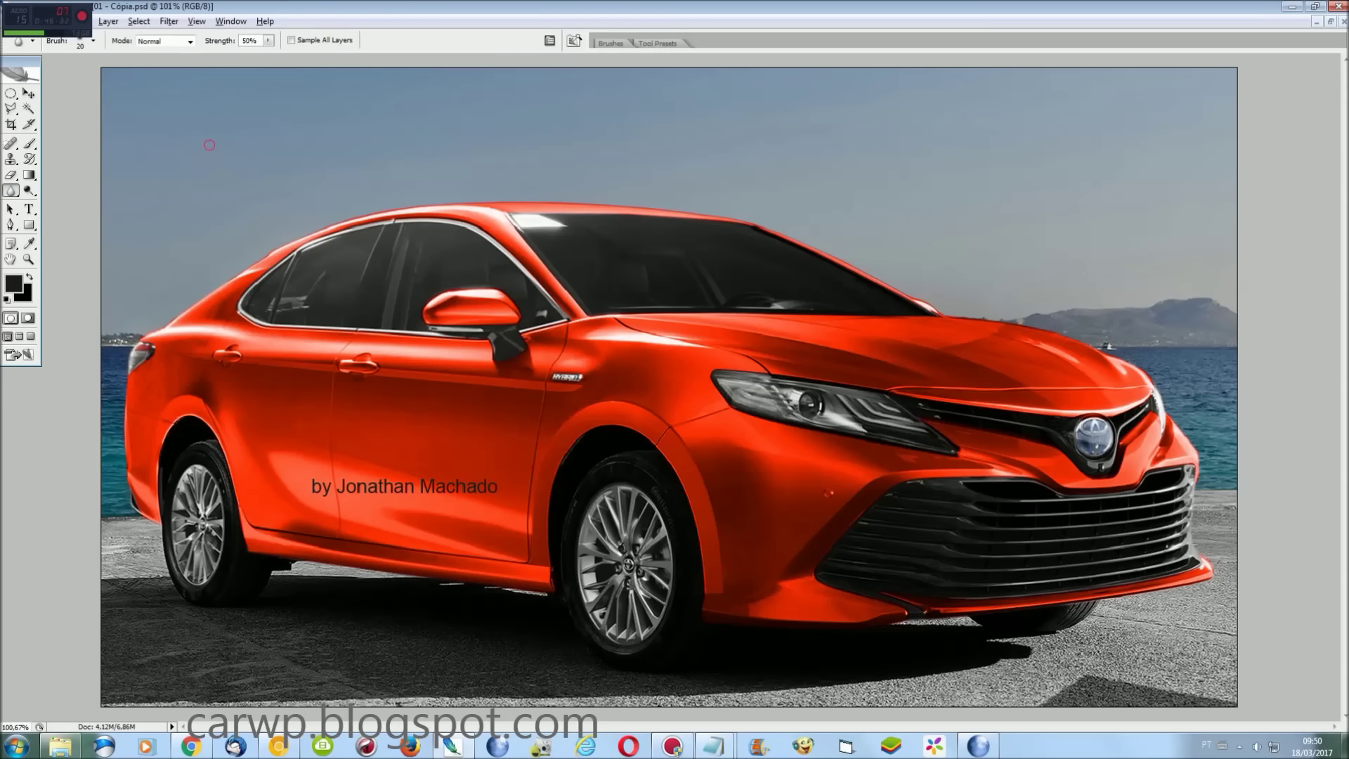
Blur the harsh edges along the rear wheel arch outline
key(ctrl+plus)
key(ctrl+plus)
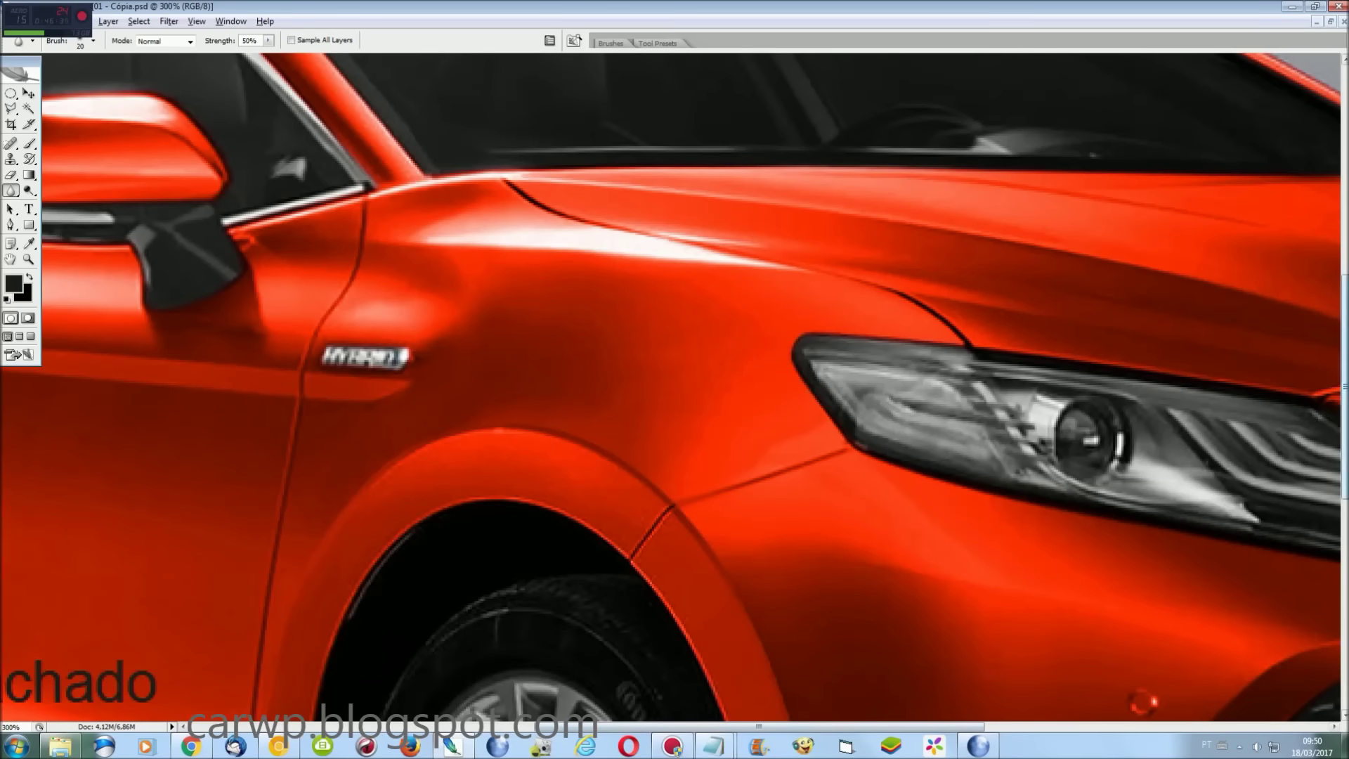
scroll(282, 578, down, 7)
scroll(283, 579, up, 1)
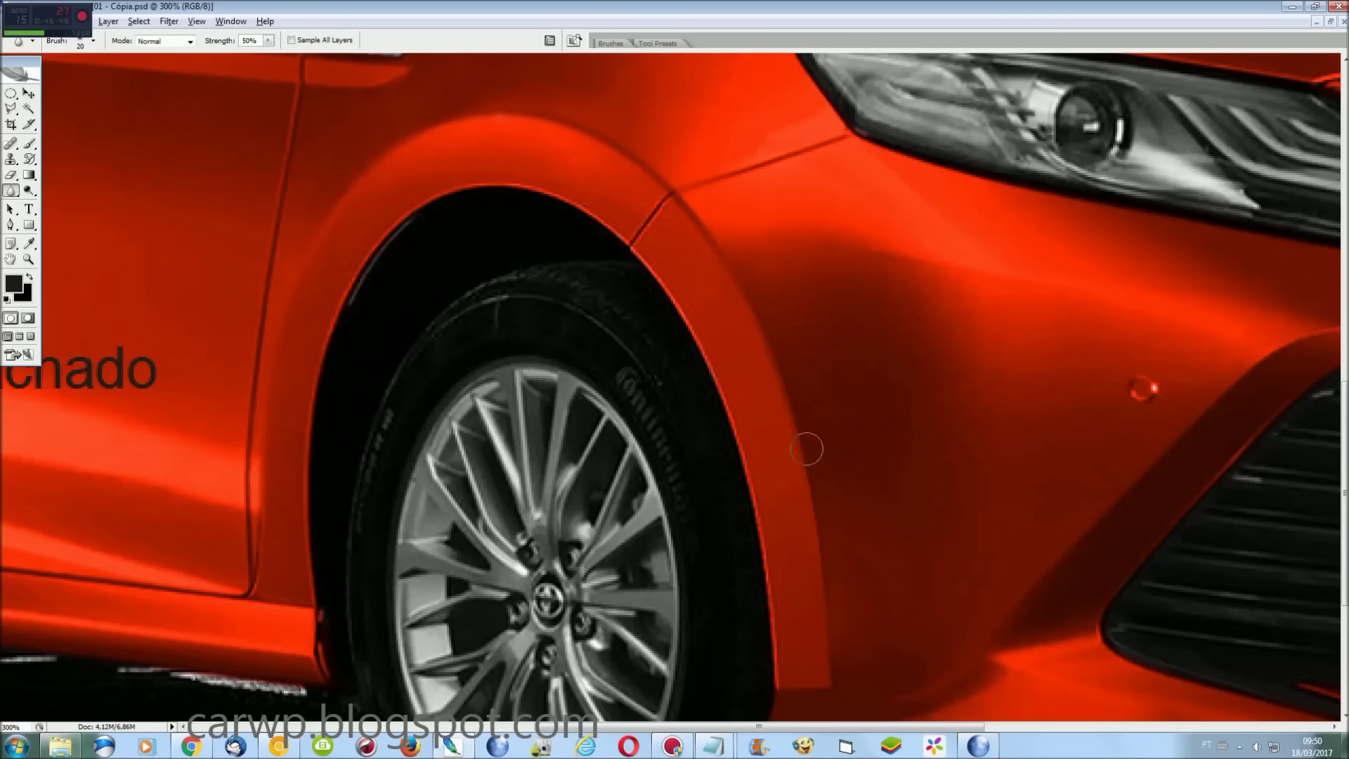
scroll(892, 639, down, 3)
scroll(892, 640, down, 1)
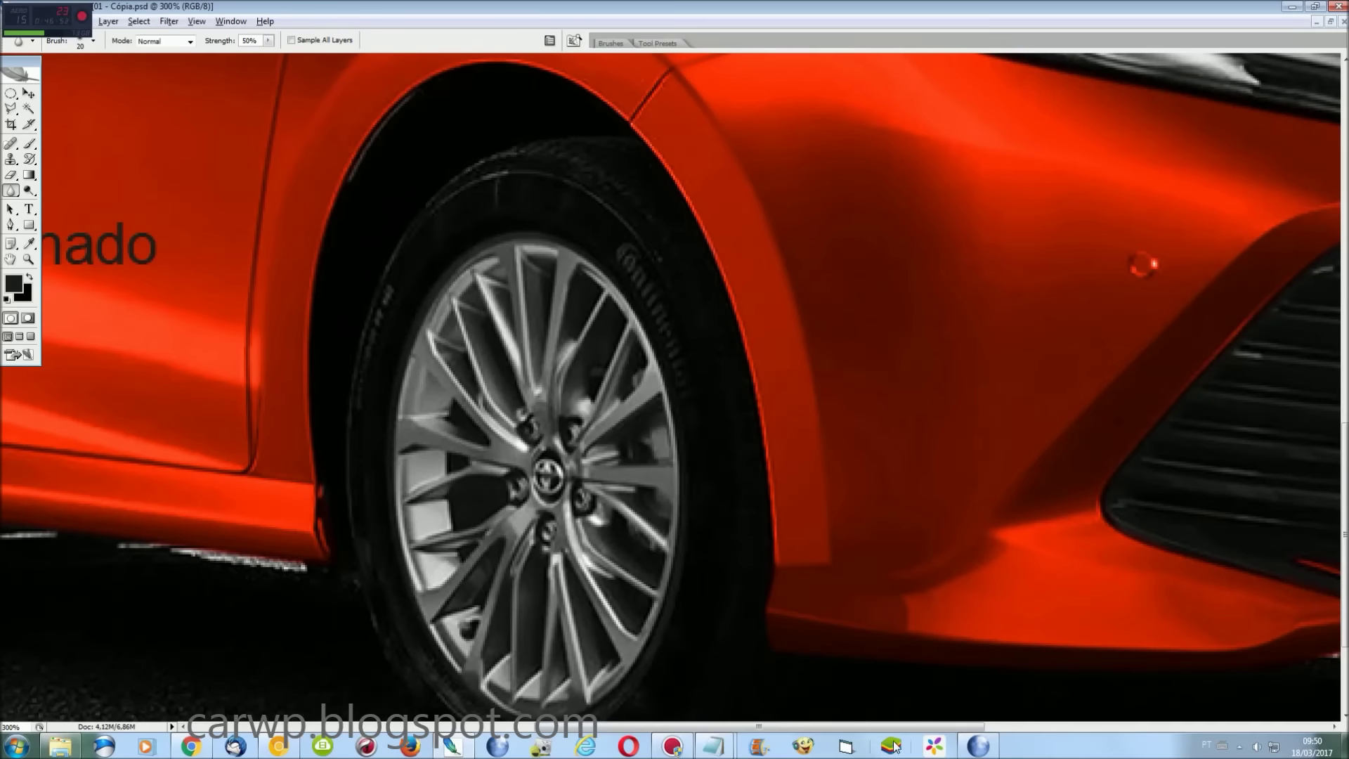
scroll(869, 708, up, 10)
scroll(869, 709, up, 3)
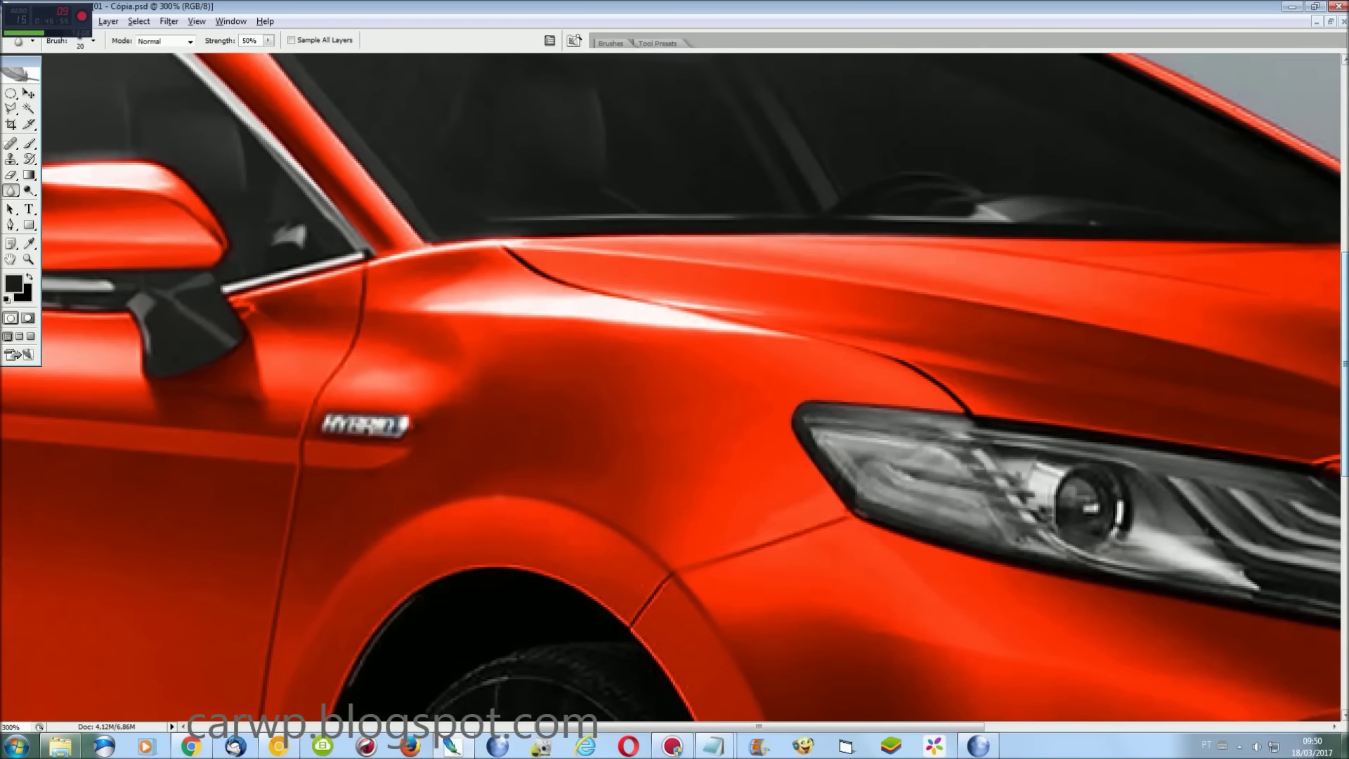
key(ctrl+0)
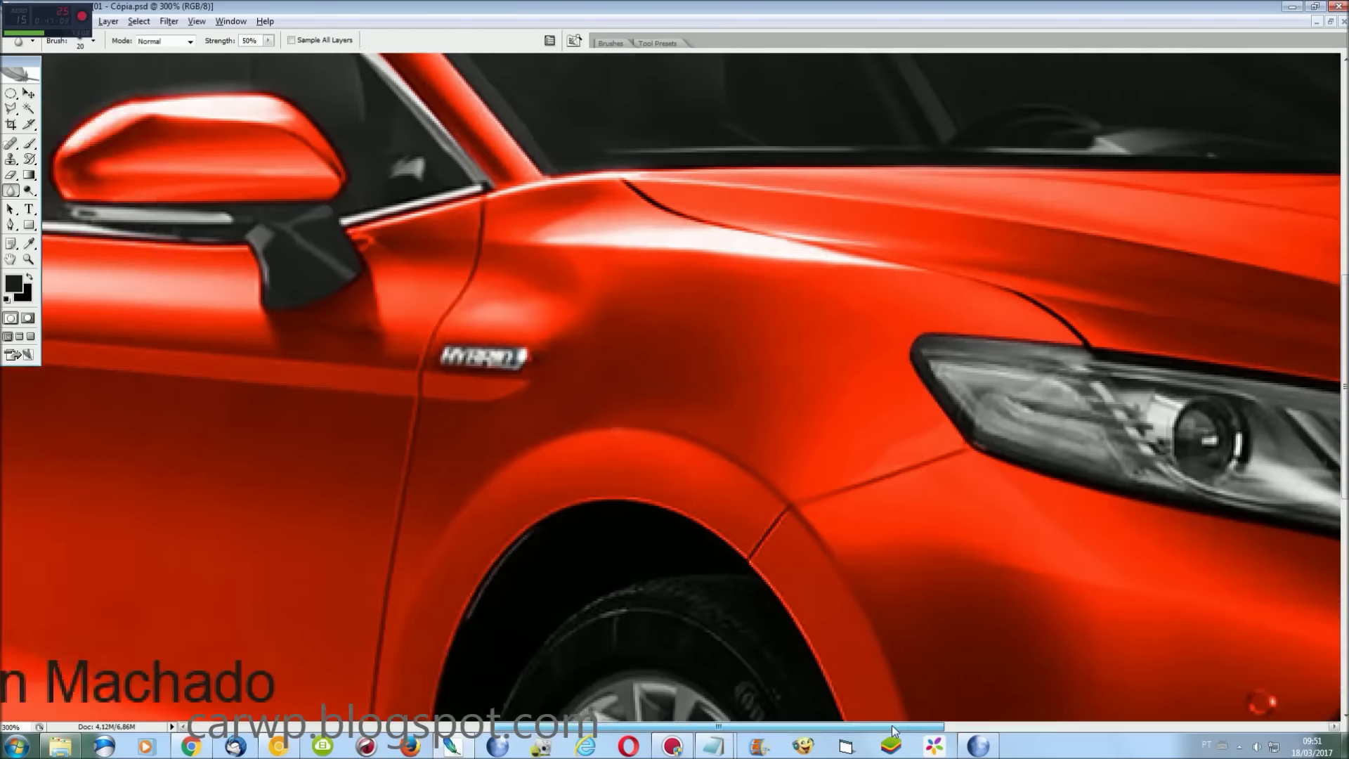
drag(893, 731, 590, 731)
scroll(170, 376, down, 5)
drag(246, 289, 426, 703)
mouse_move(378, 425)
mouse_down()
mouse_move(164, 443)
mouse_move(172, 602)
mouse_up()
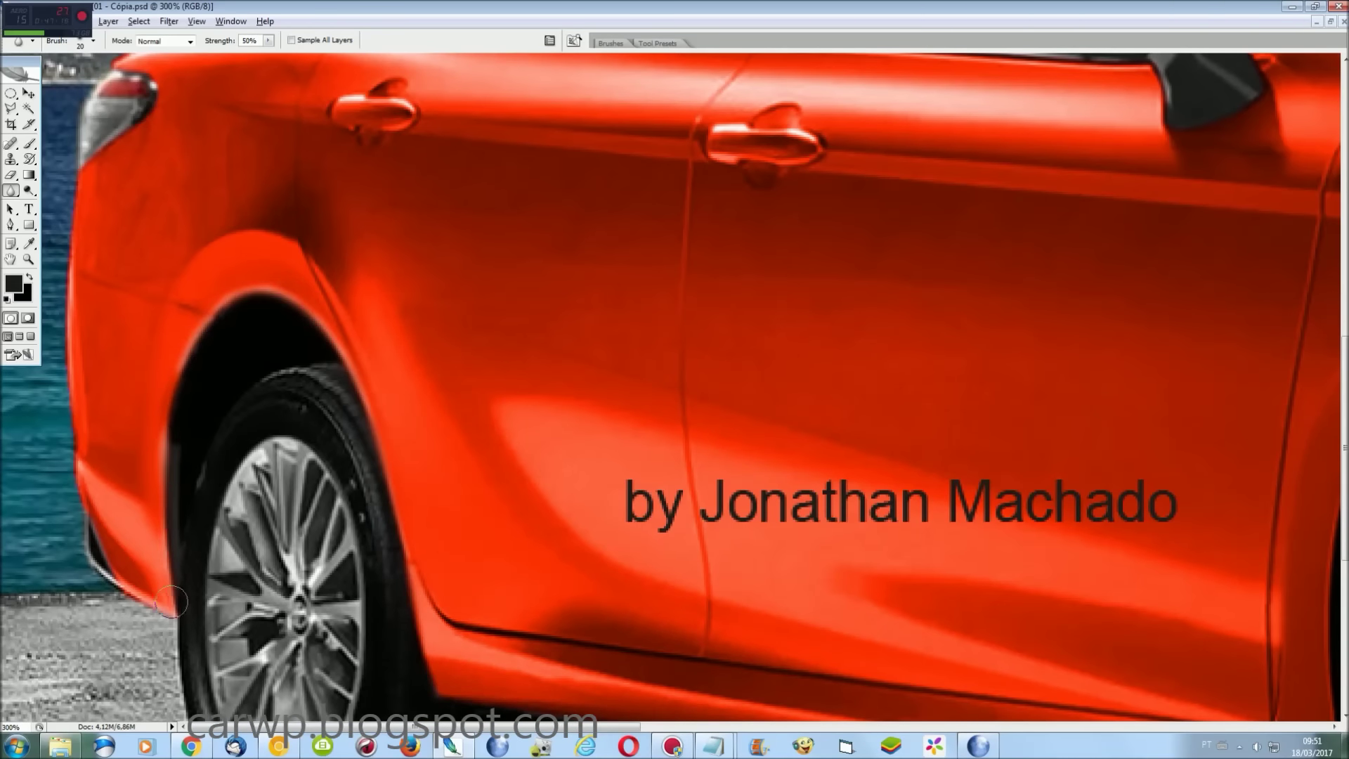
Blur the wheel rim and tyre edges, then fit the whole photo in view
scroll(338, 505, down, 5)
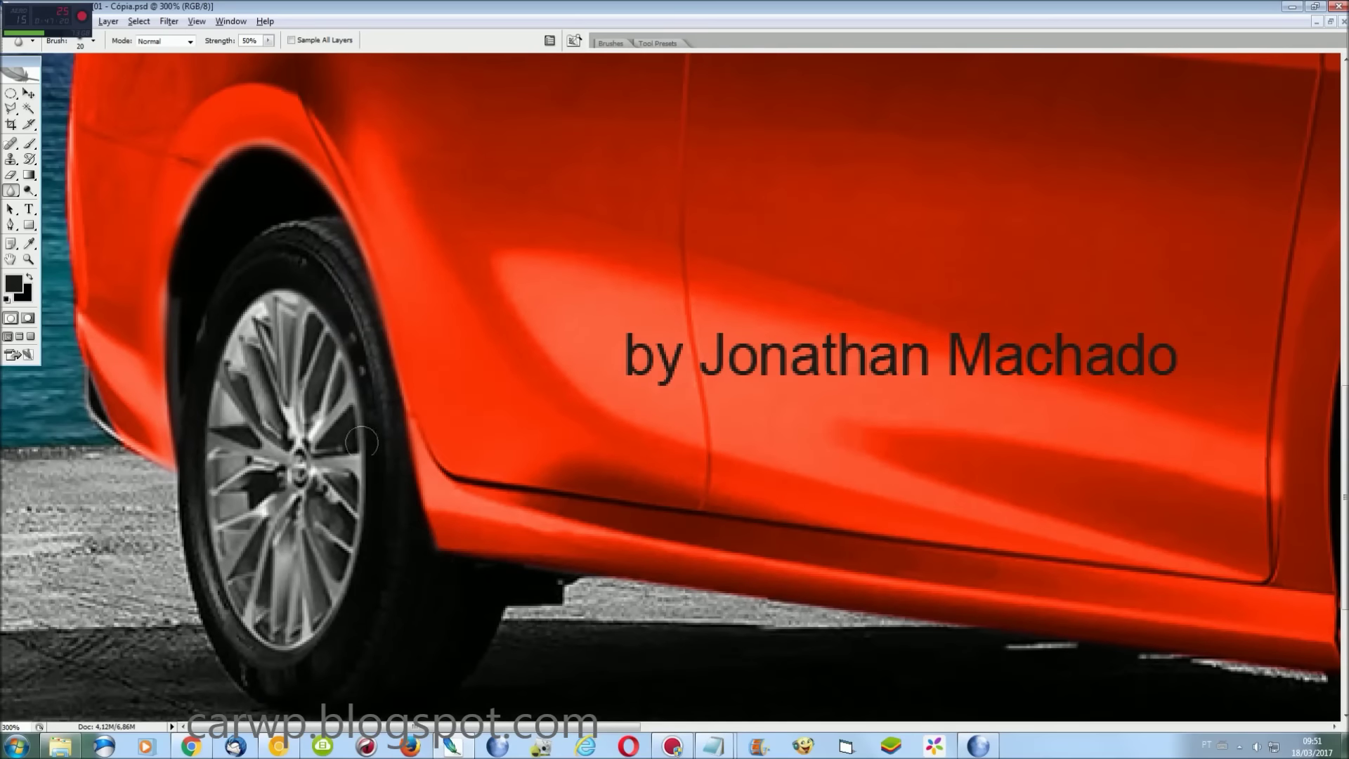
drag(313, 629, 288, 278)
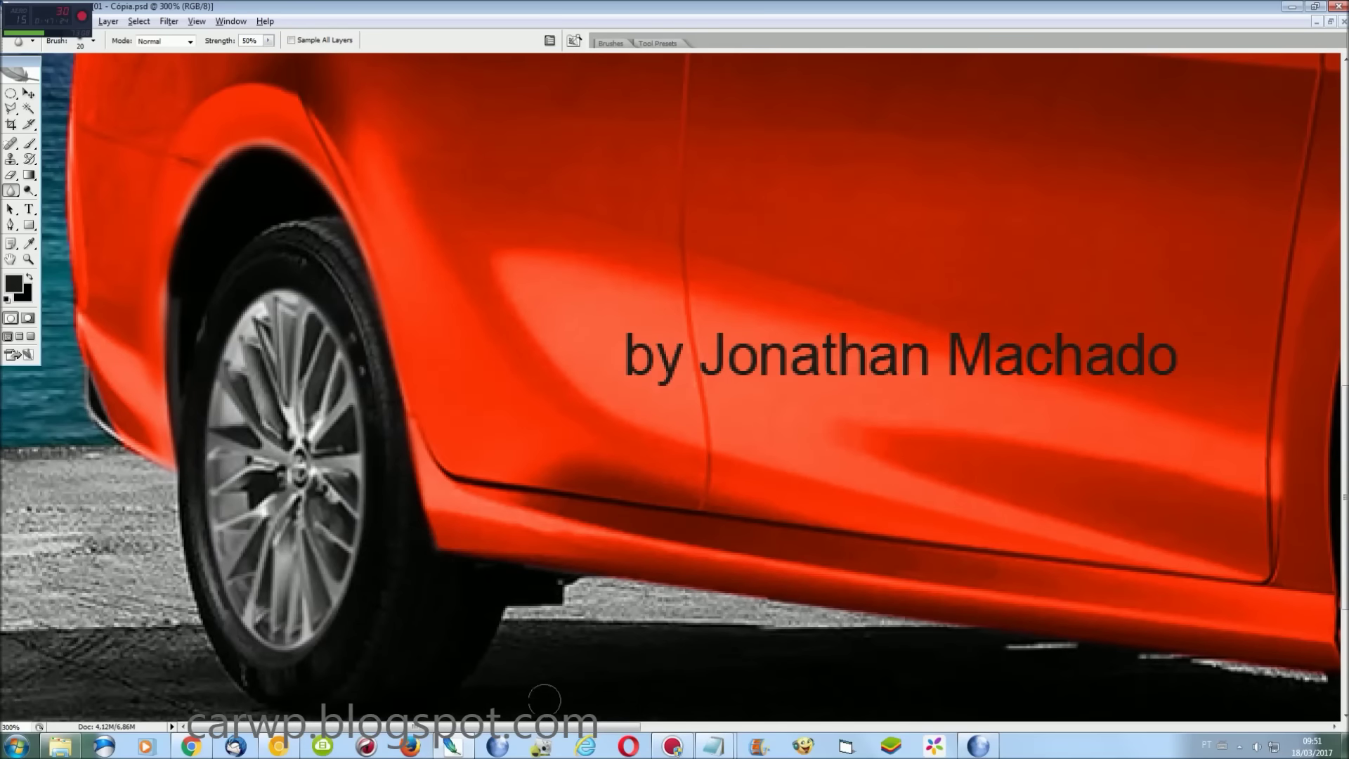
drag(562, 727, 893, 733)
scroll(1174, 452, down, 4)
scroll(1175, 452, down, 1)
drag(766, 337, 766, 574)
mouse_move(614, 691)
mouse_down()
mouse_move(504, 464)
mouse_move(564, 232)
mouse_move(745, 293)
mouse_move(759, 580)
mouse_move(553, 636)
mouse_move(501, 344)
mouse_move(674, 220)
mouse_move(700, 246)
mouse_up()
key(ctrl+0)
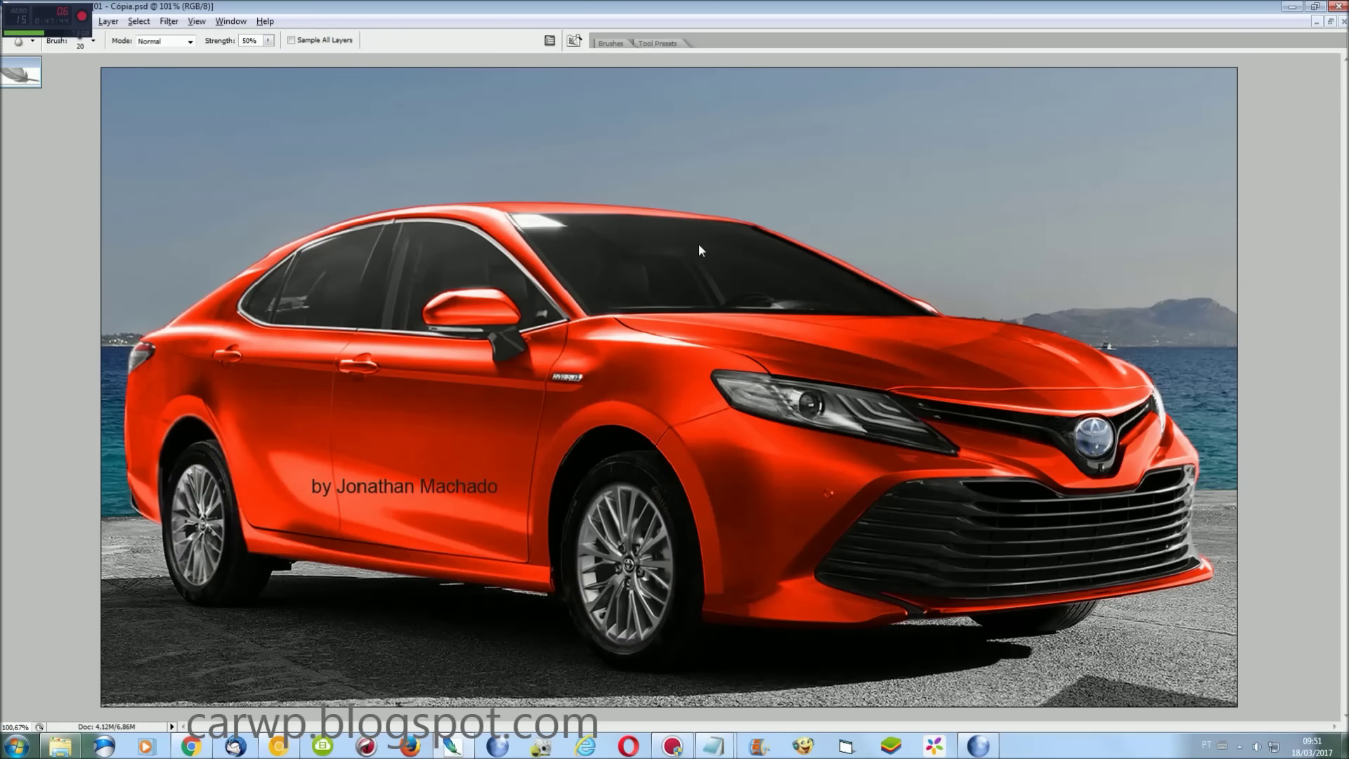
Raise the whole image's saturation to +32
key(ctrl+u)
drag(177, 185, 201, 185)
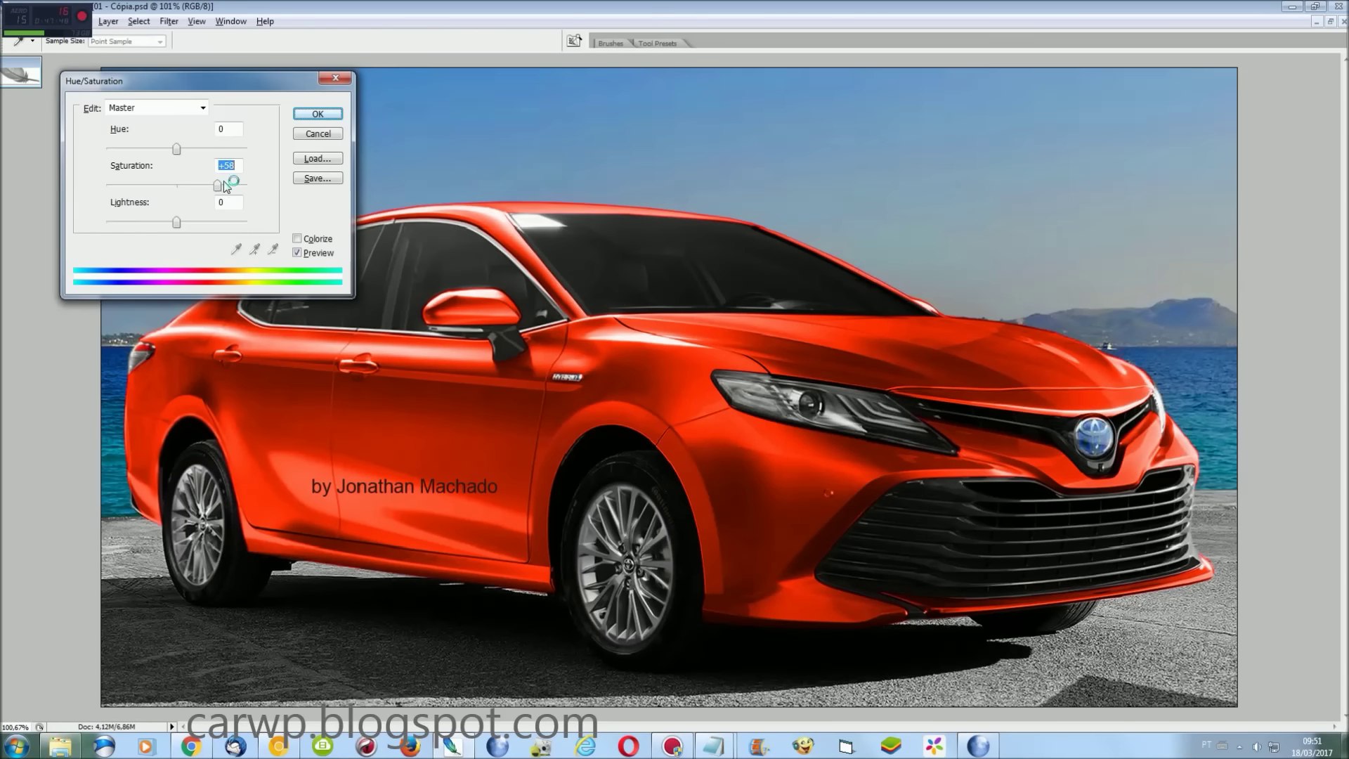
click(316, 115)
Apply Sharpen More to the image twice
click(168, 22)
click(394, 243)
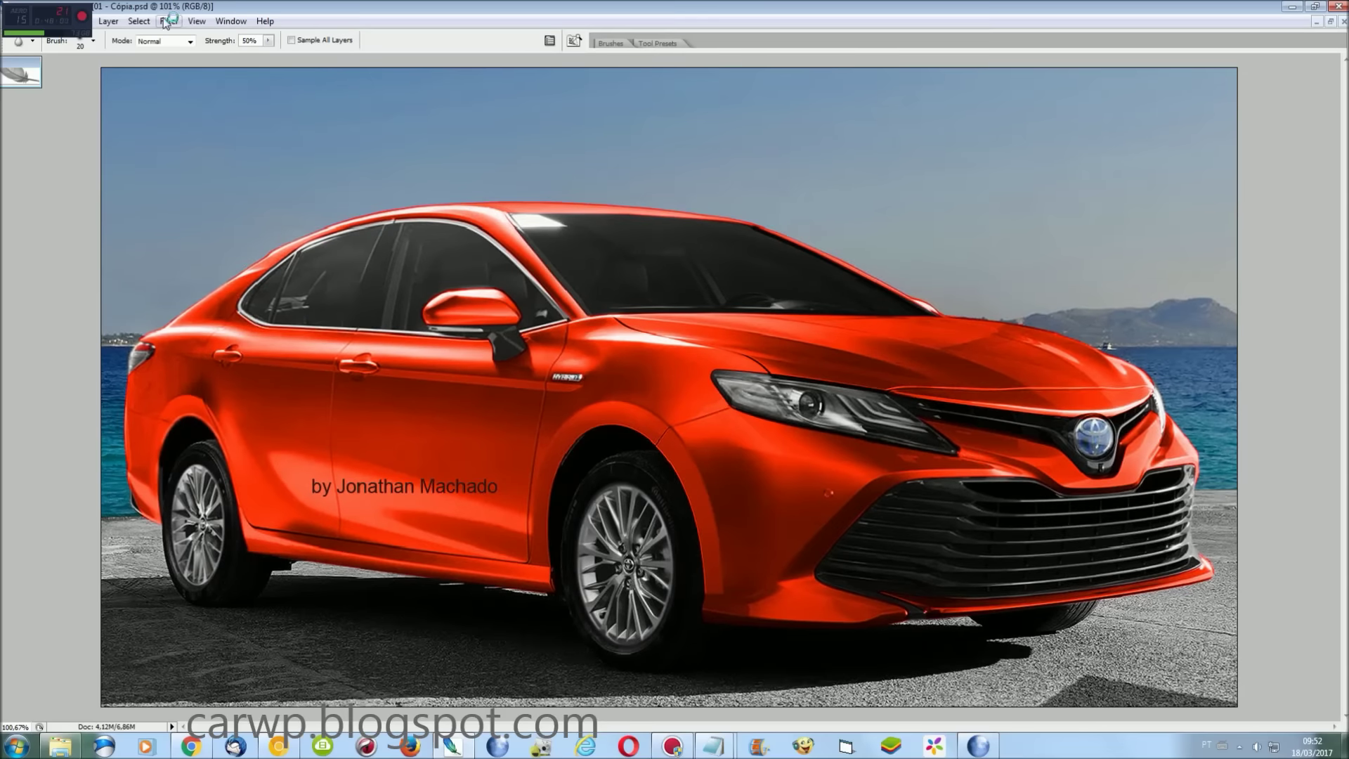
click(166, 21)
click(364, 213)
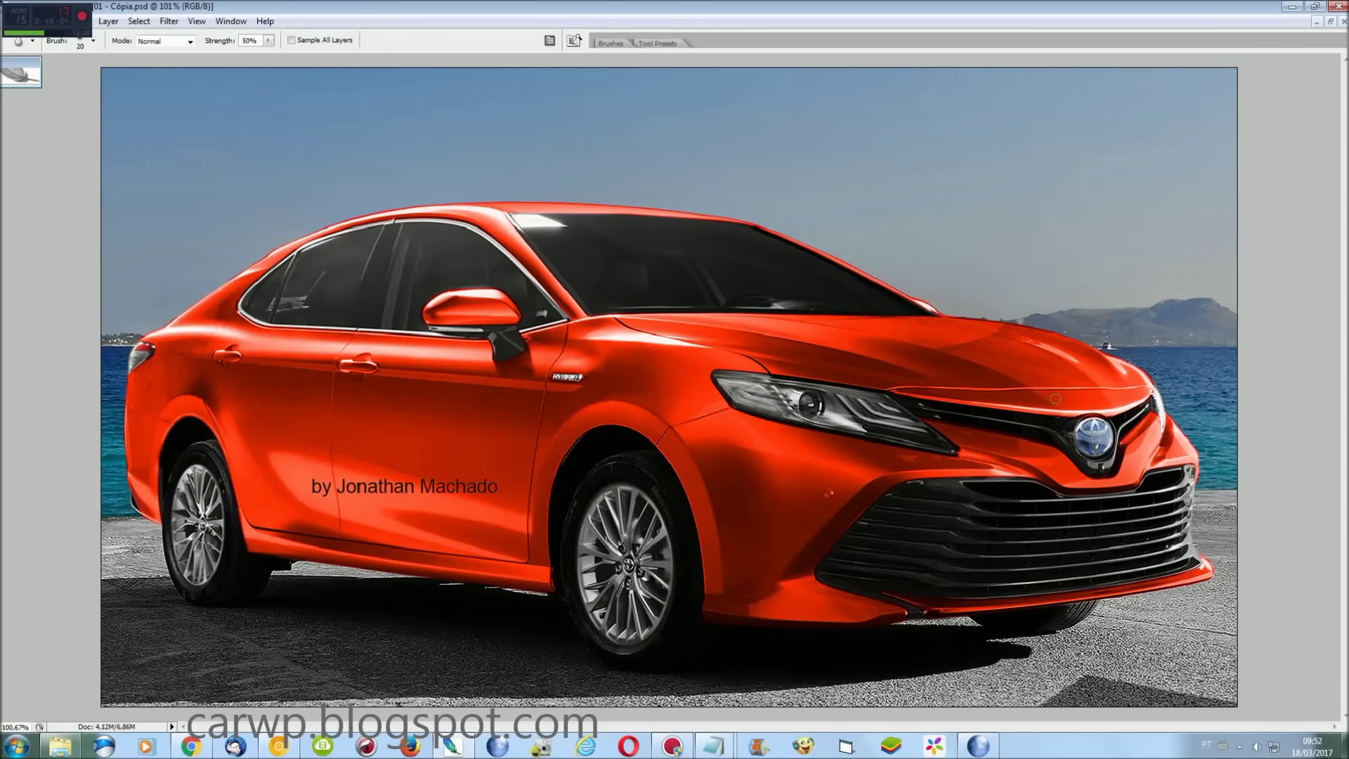